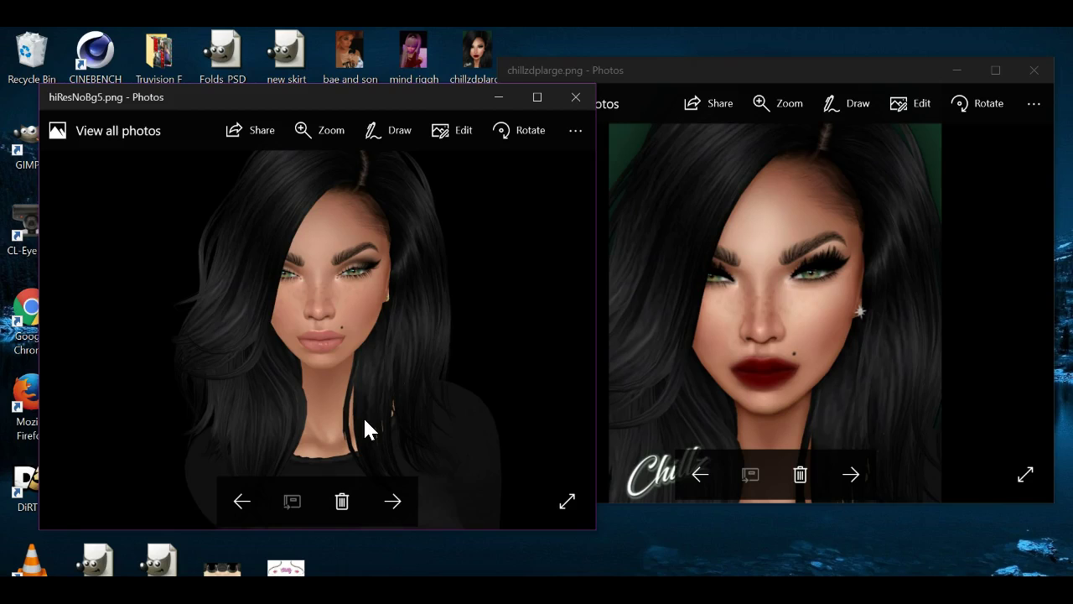
Place the chillzdplarge.png photo beside hiResNoBg5.png, compare the edited and unedited avatar, and minimize both photo windows
left_click(472, 501)
left_click_drag(827, 62, 837, 96)
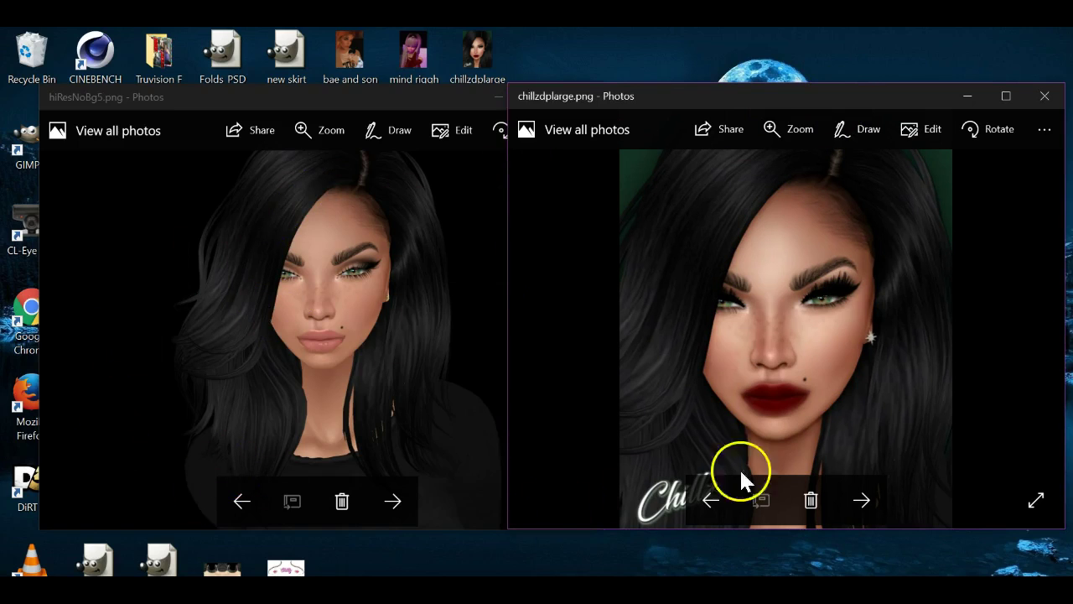
left_click(968, 96)
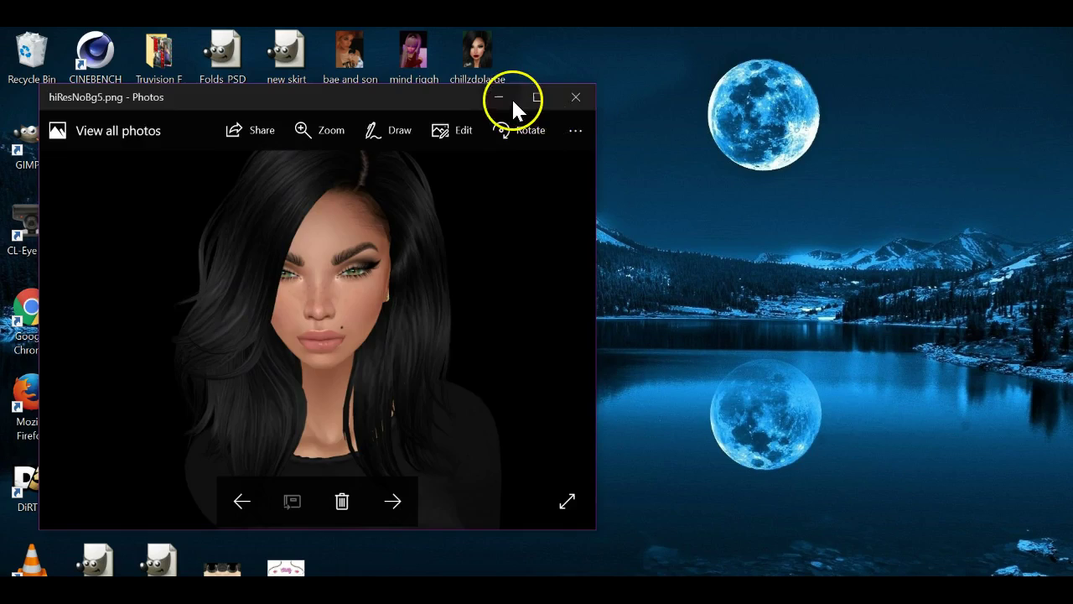
left_click(512, 97)
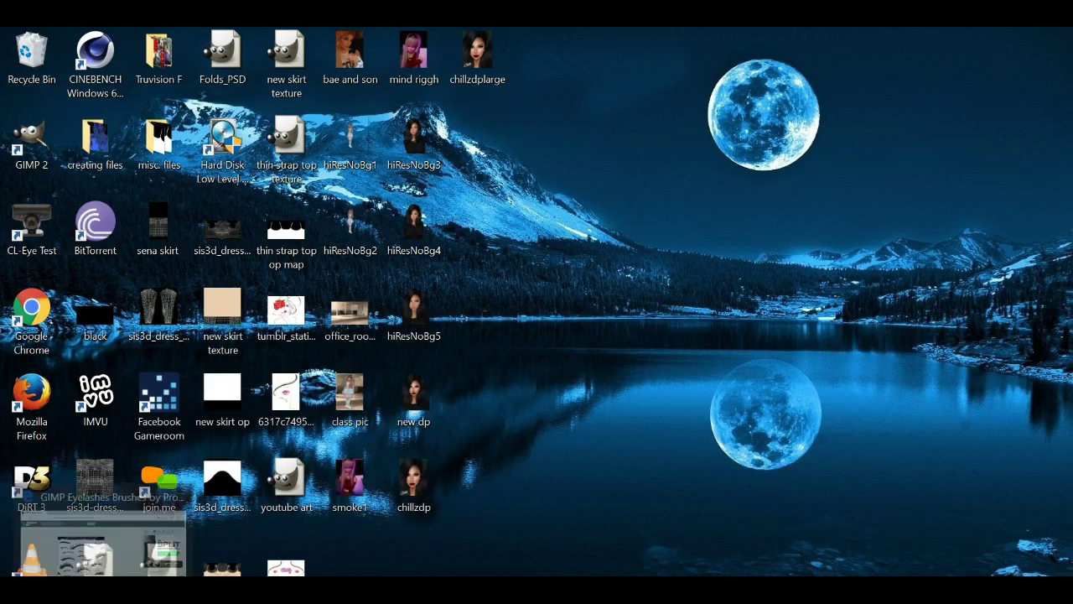
Look at the GIMP Eyelashes Brushes page on DeviantArt and minimize the browser
left_click(103, 537)
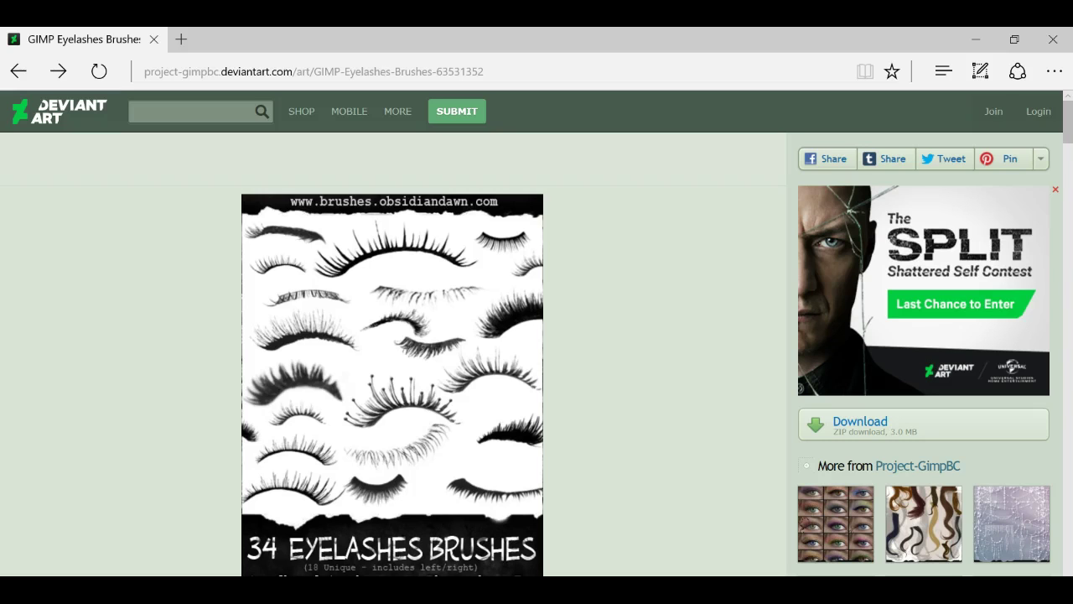
left_click(975, 43)
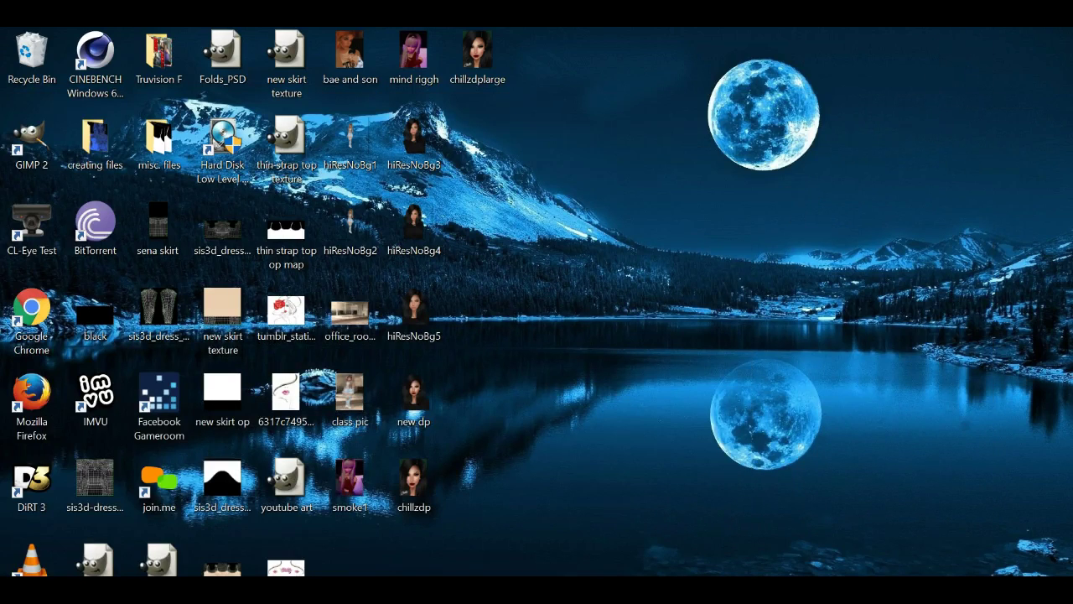
Switch to IMVU and frame the avatar's head and upper body in the photo room
mouse_move(438, 590)
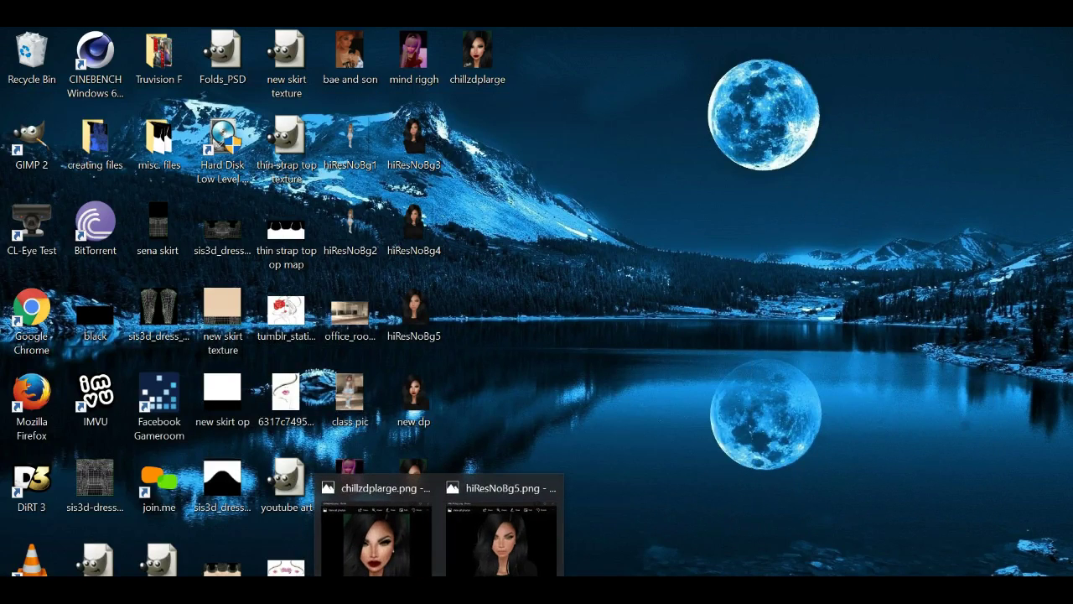
mouse_move(269, 590)
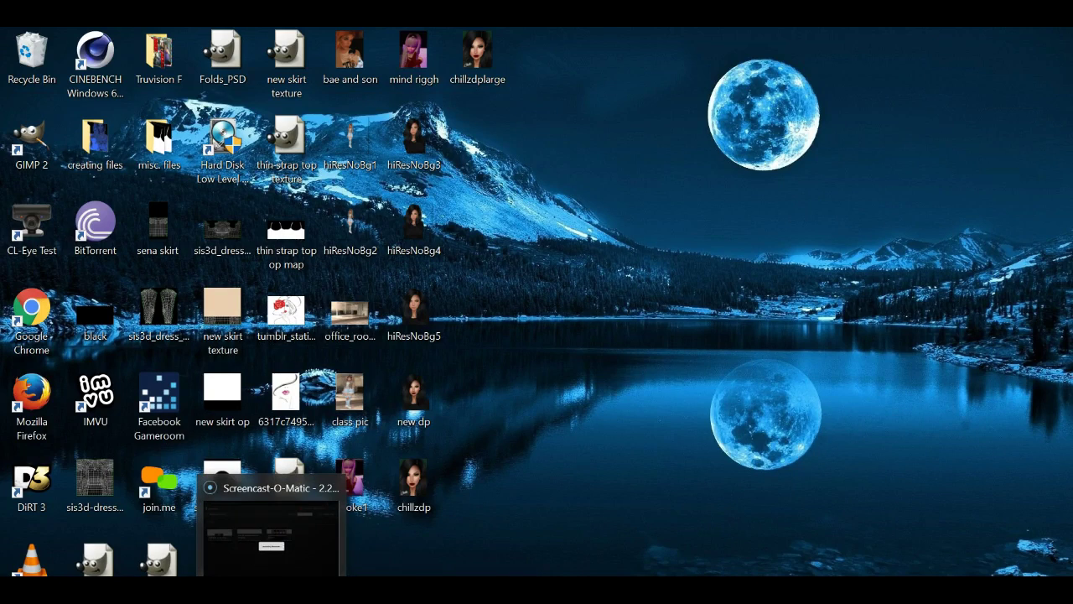
left_click(360, 590)
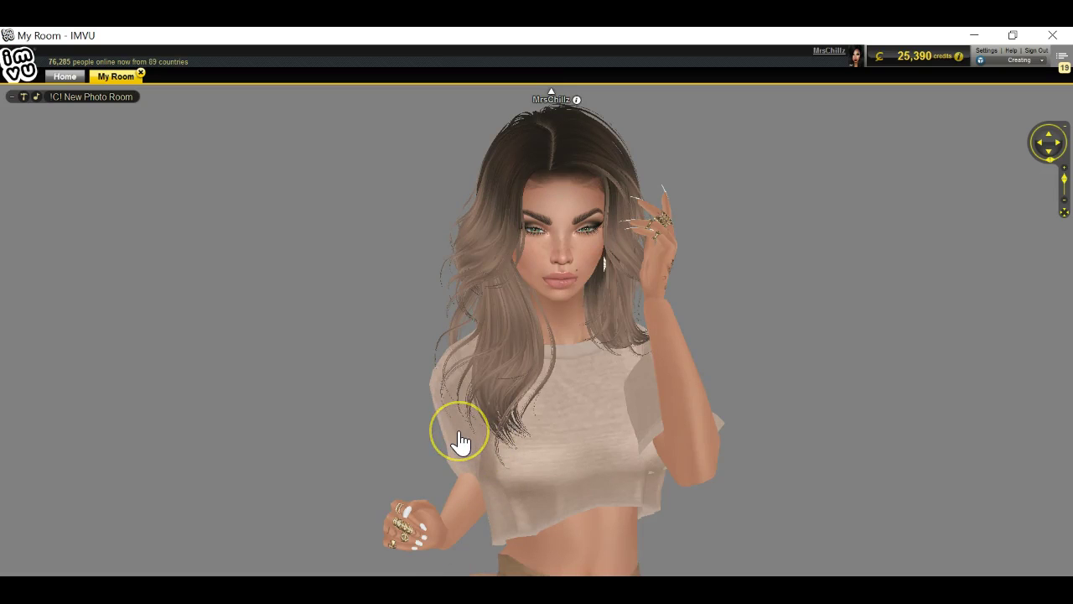
left_click(848, 441)
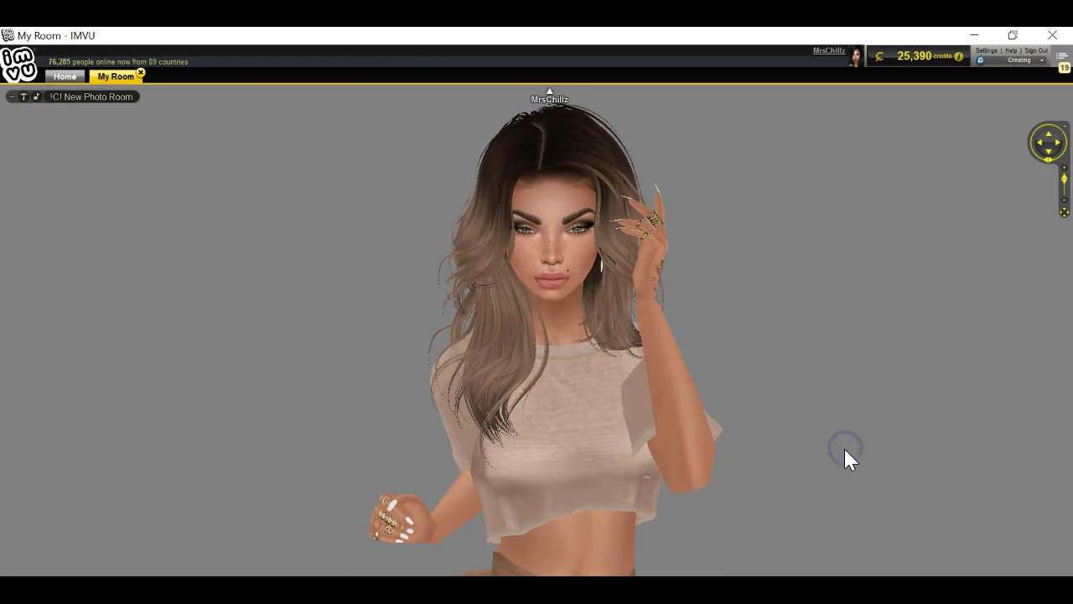
left_click(844, 450)
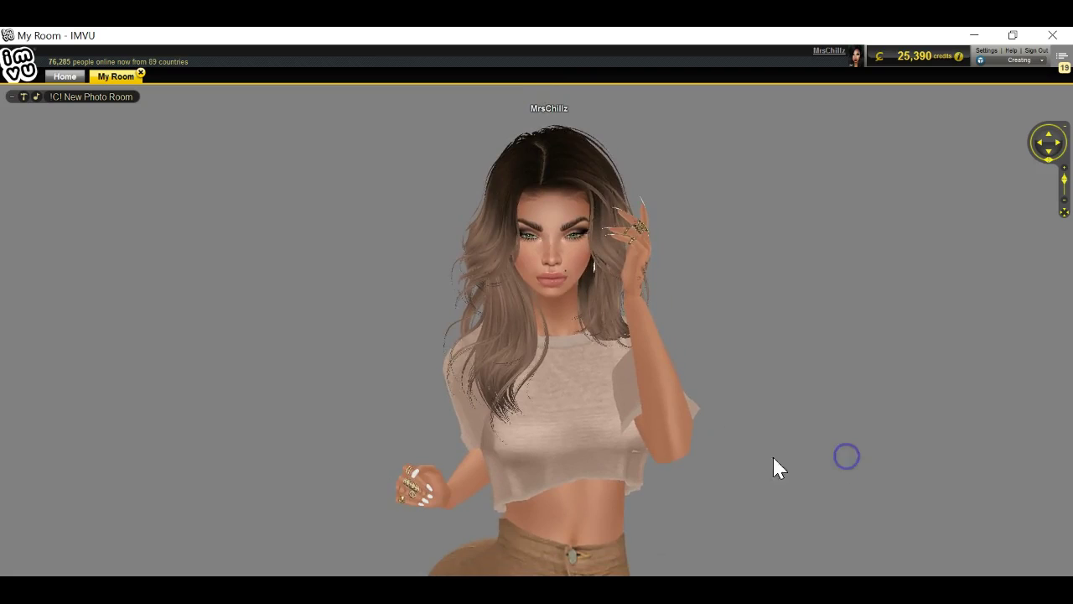
left_click(546, 462)
left_click(601, 532)
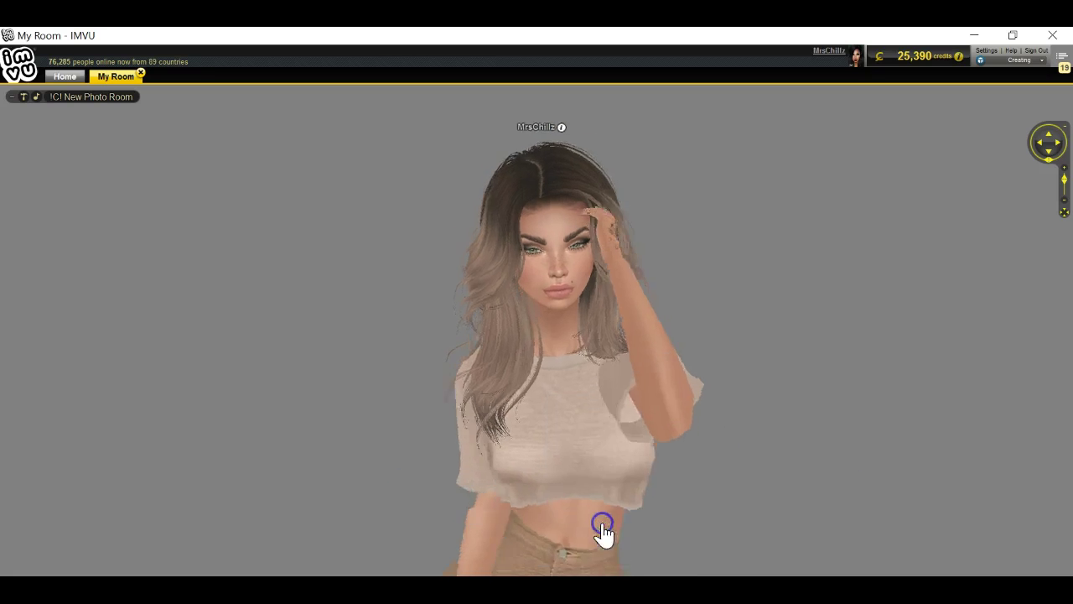
left_click(575, 458)
left_click(615, 495)
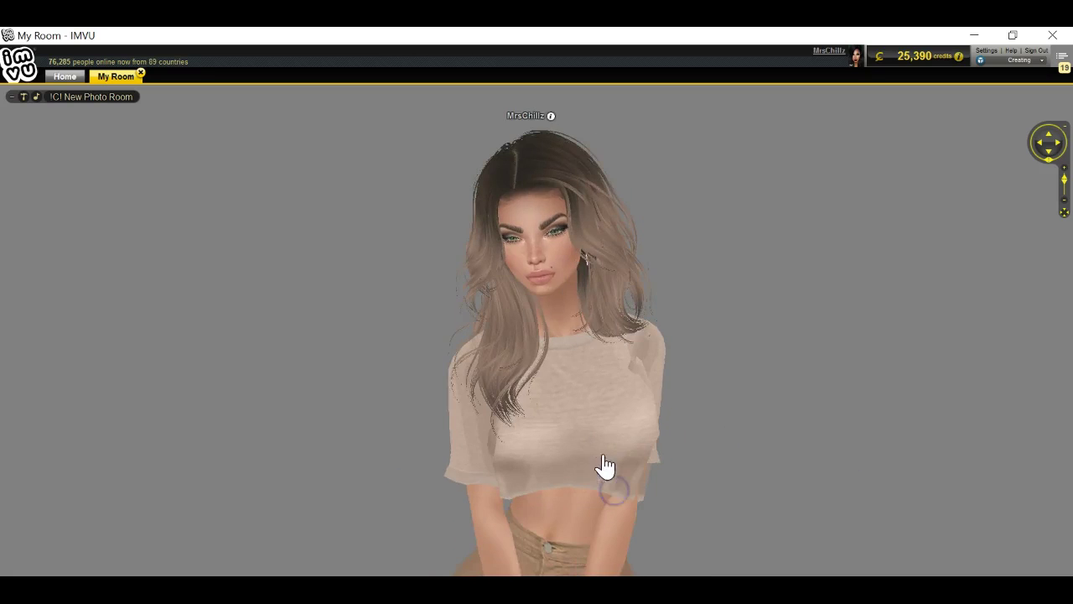
left_click(606, 464)
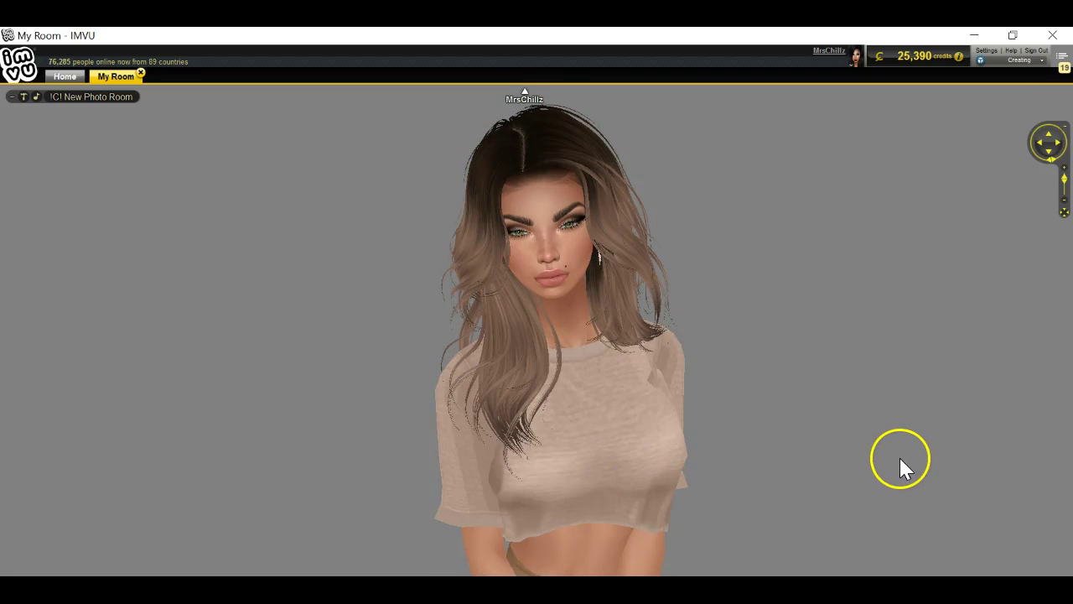
left_click_drag(764, 482, 726, 441)
scroll(726, 441, "up", 3)
scroll(727, 442, "down", 2)
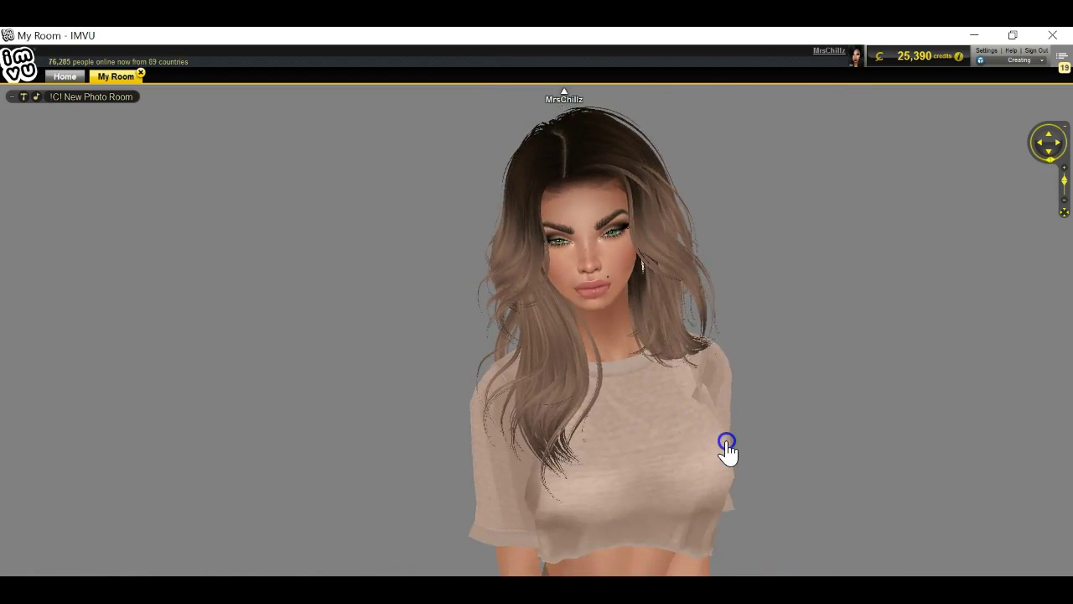
left_click_drag(791, 439, 783, 438)
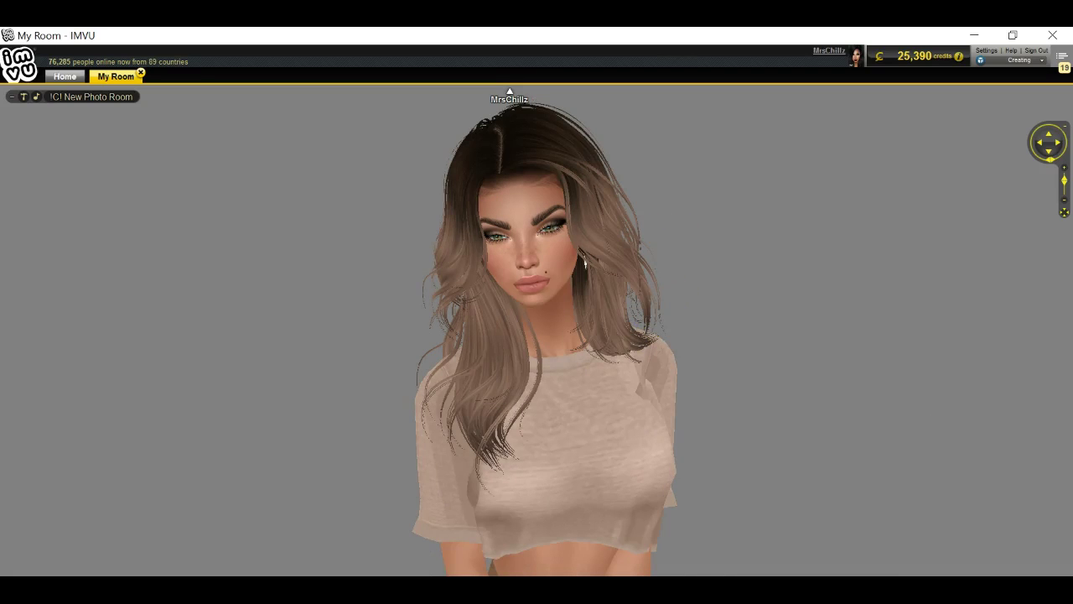
Add a new sticky note containing the snapshot command *hiresnobg
right_click(354, 587)
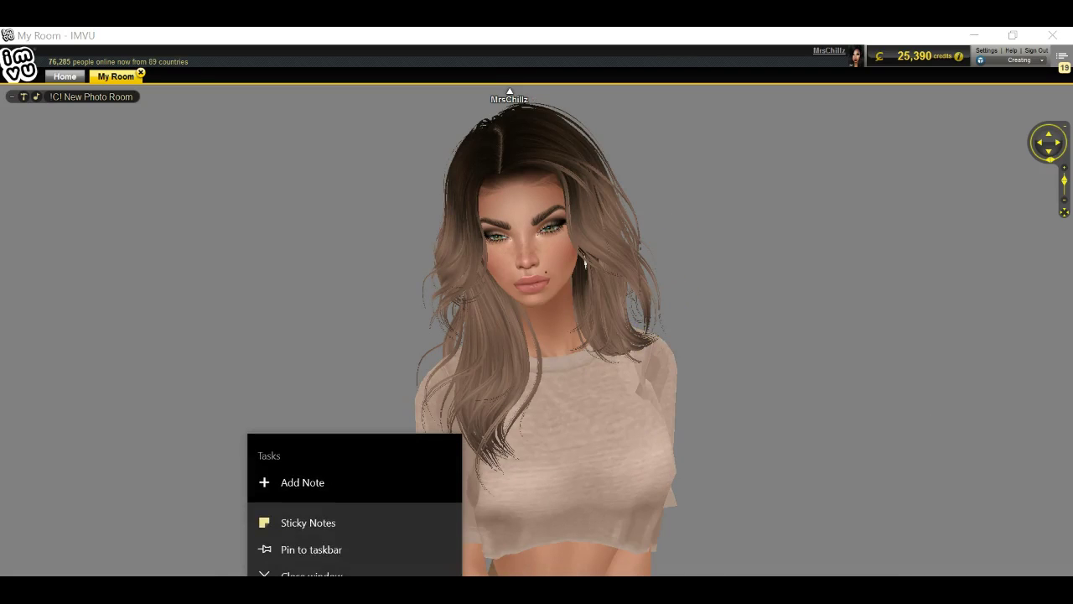
left_click(332, 485)
left_click_drag(878, 379, 691, 130)
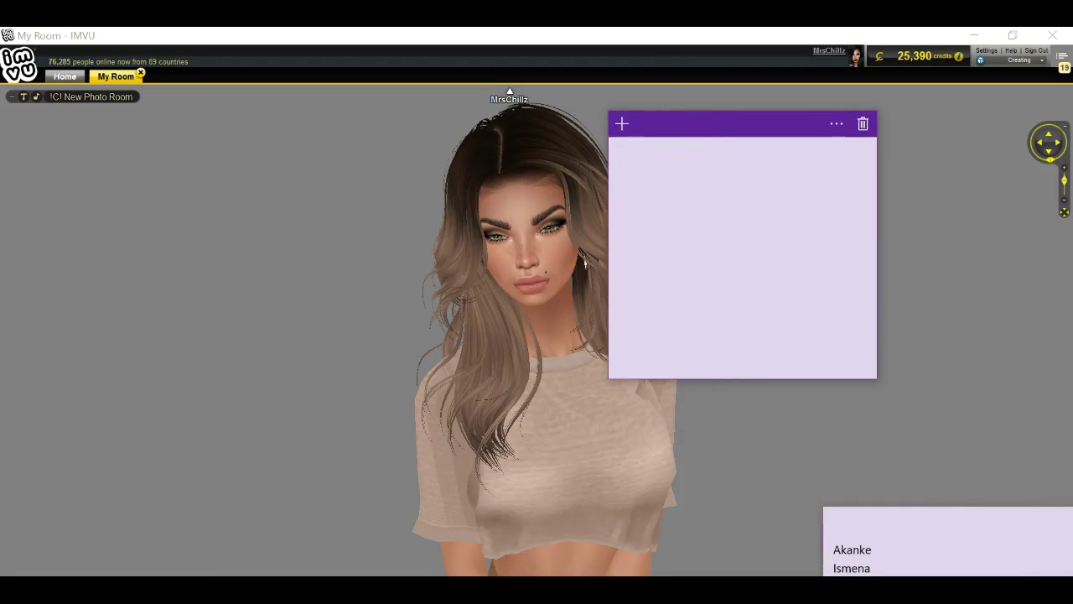
type("*hiresnobg")
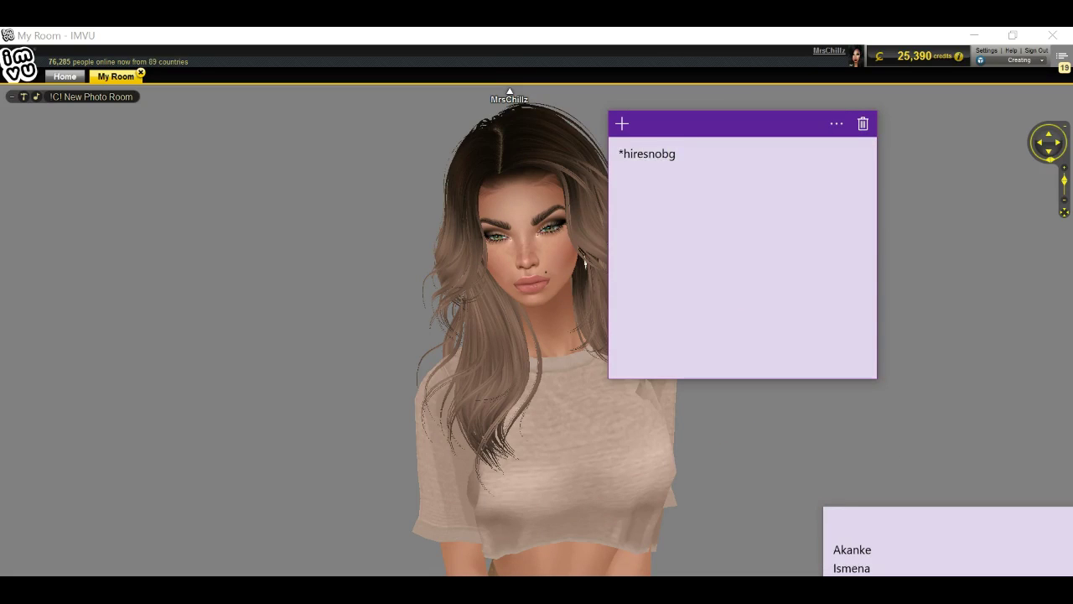
Copy the *hiresnobg command from the sticky note and paste it into the IMVU room chat
left_click_drag(720, 134, 817, 438)
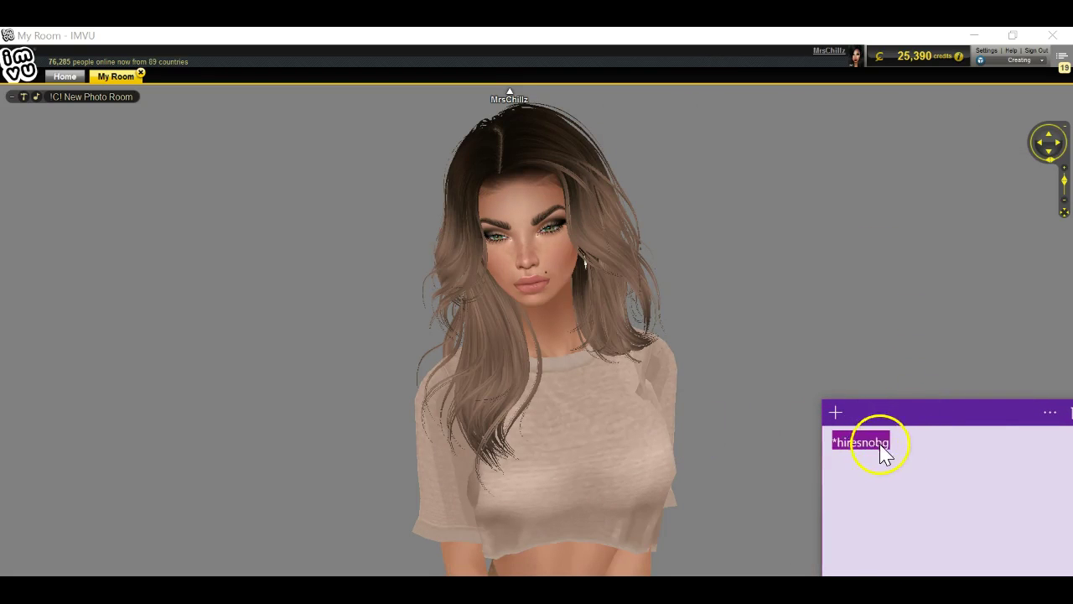
right_click(882, 453)
left_click(880, 420)
left_click(282, 280)
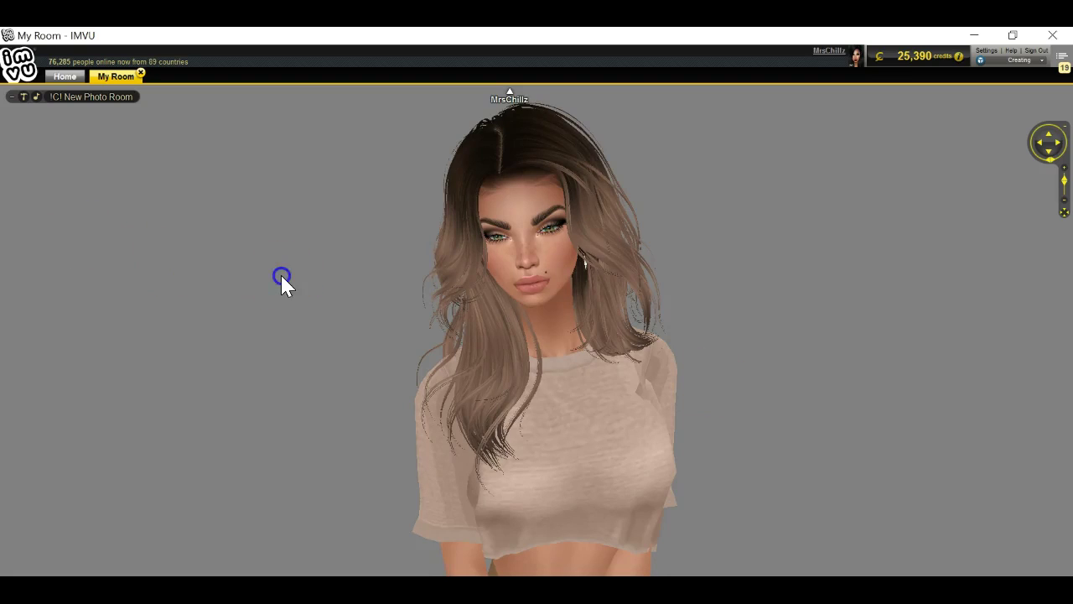
right_click(281, 280)
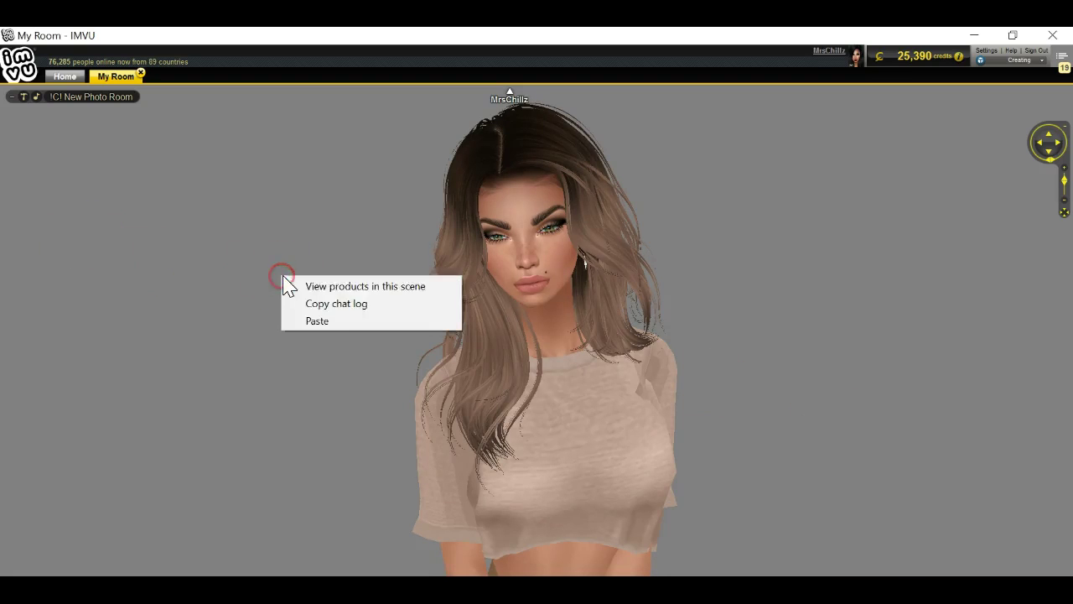
left_click(319, 321)
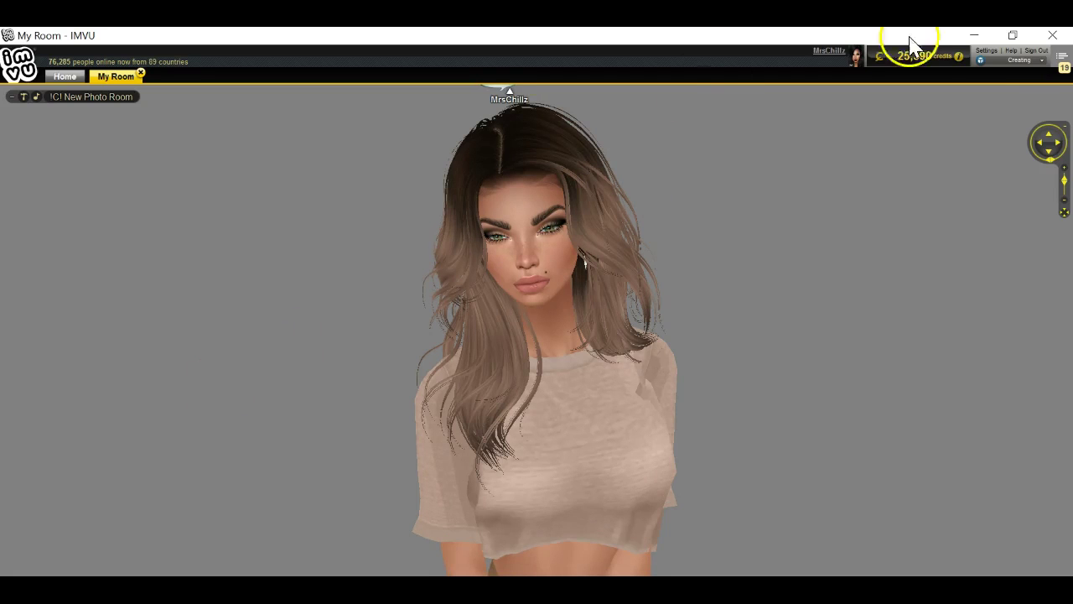
Minimize IMVU, view the hiResNoBg6 snapshot from the desktop, and close the photo viewer
left_click(973, 35)
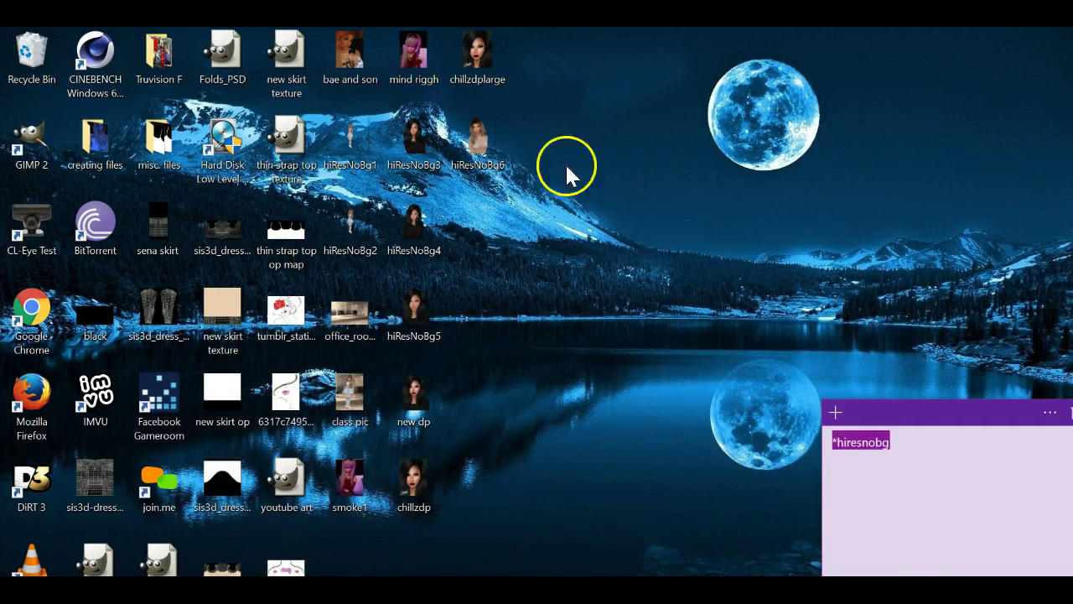
left_click(478, 144)
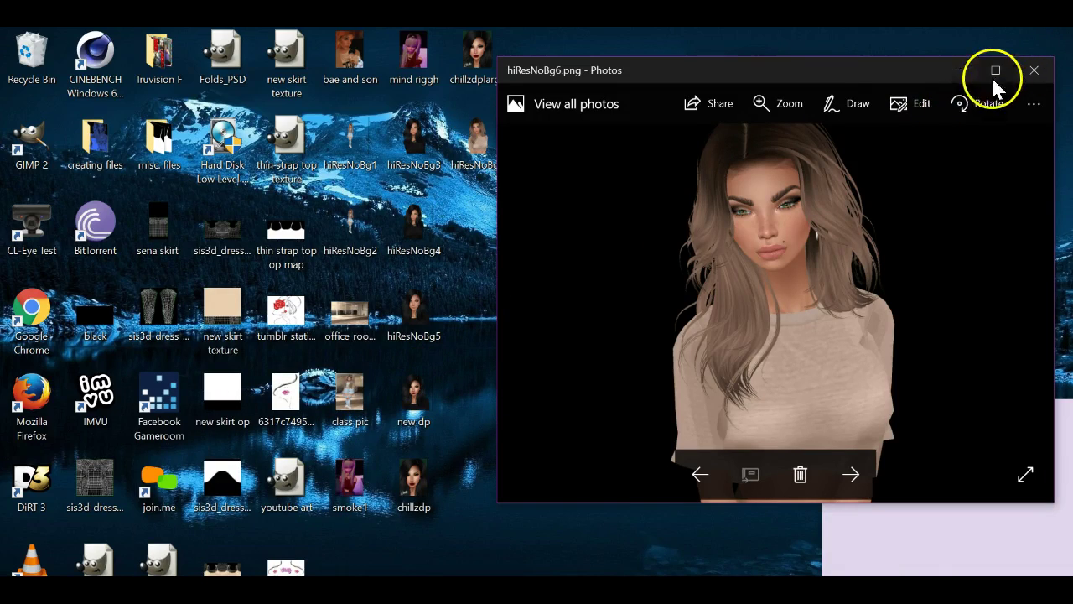
left_click(1032, 71)
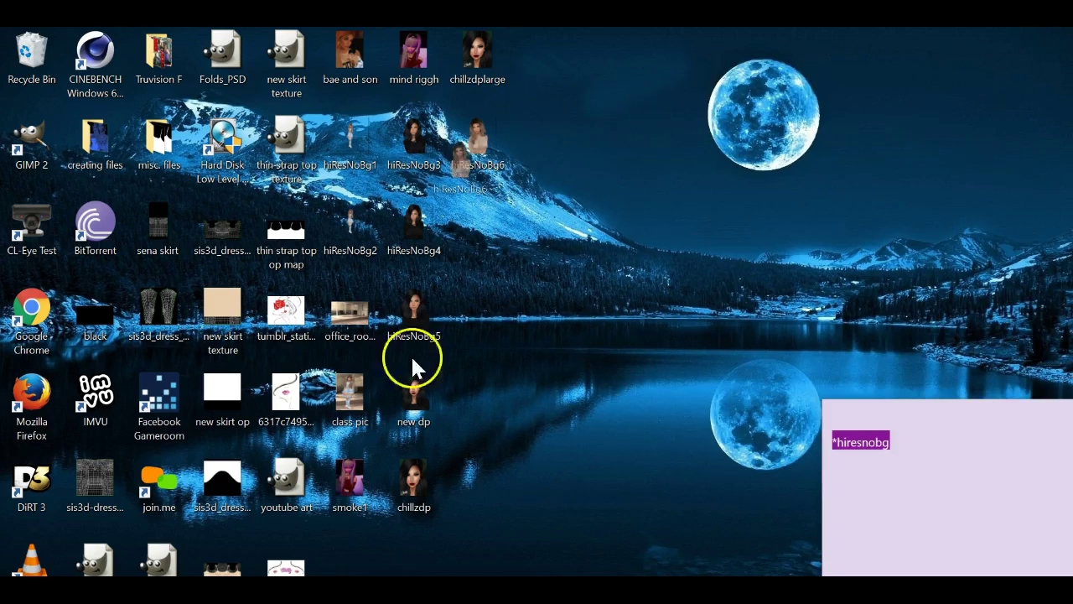
left_click(369, 587)
left_click_drag(424, 453, 479, 316)
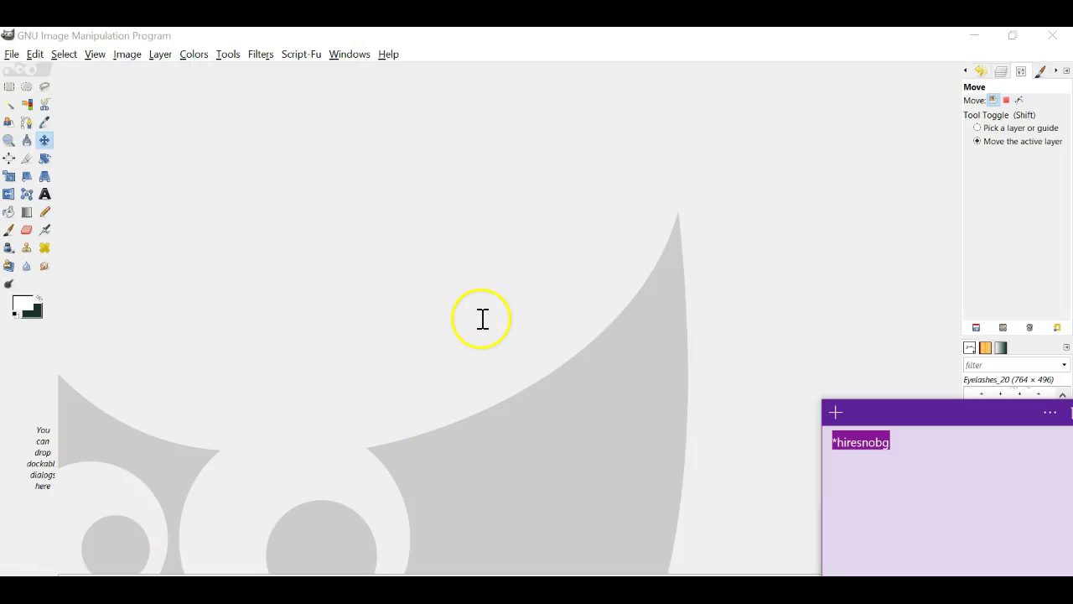
left_click(975, 35)
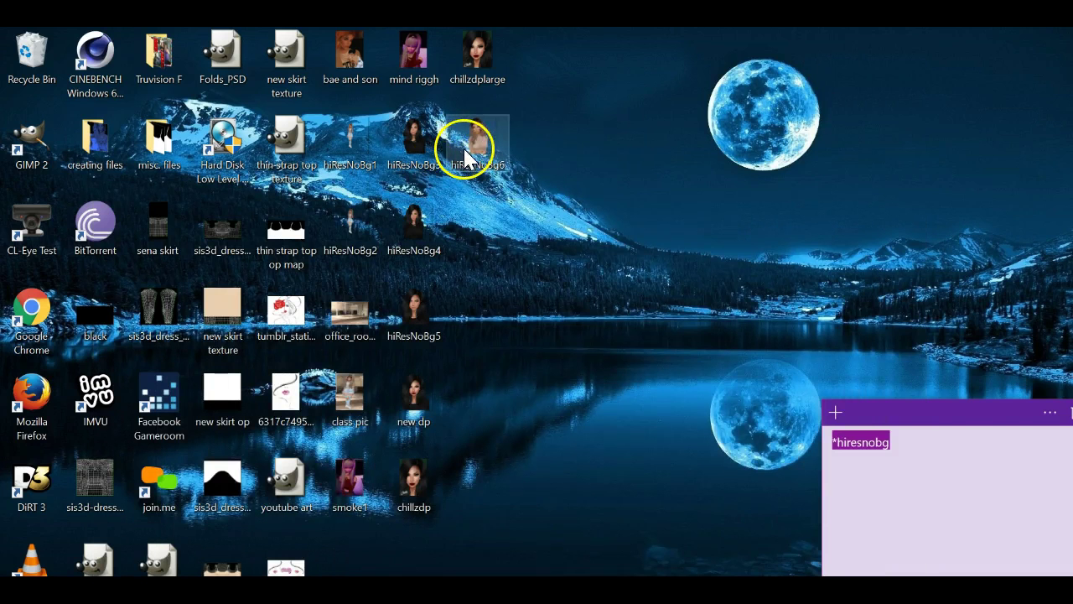
Open the hiResNoBg6 snapshot from the desktop with GNU Image Manipulation Program
right_click(467, 158)
mouse_move(554, 326)
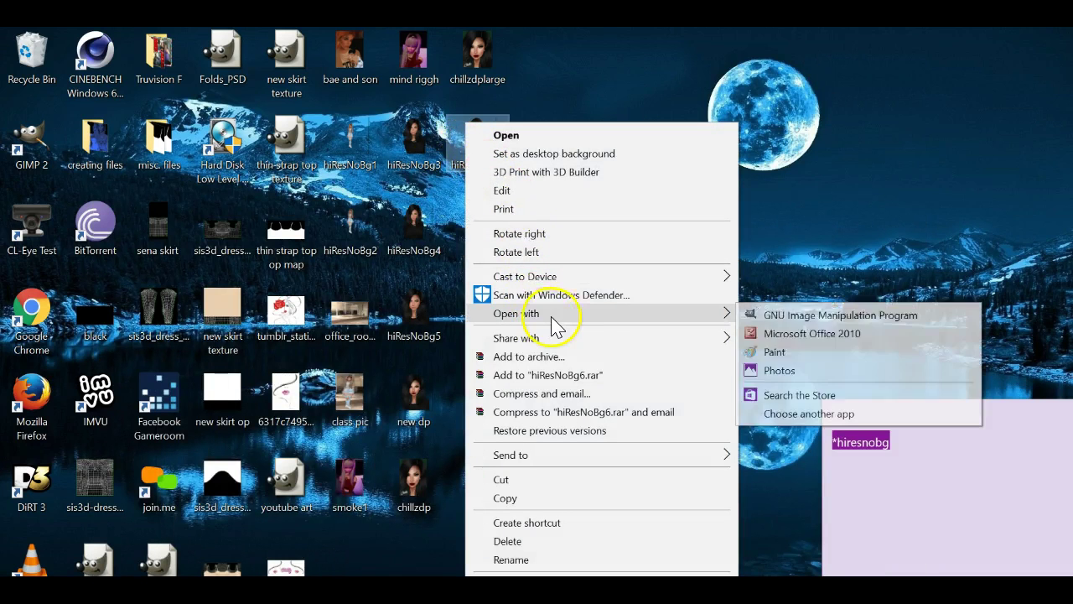
left_click(801, 317)
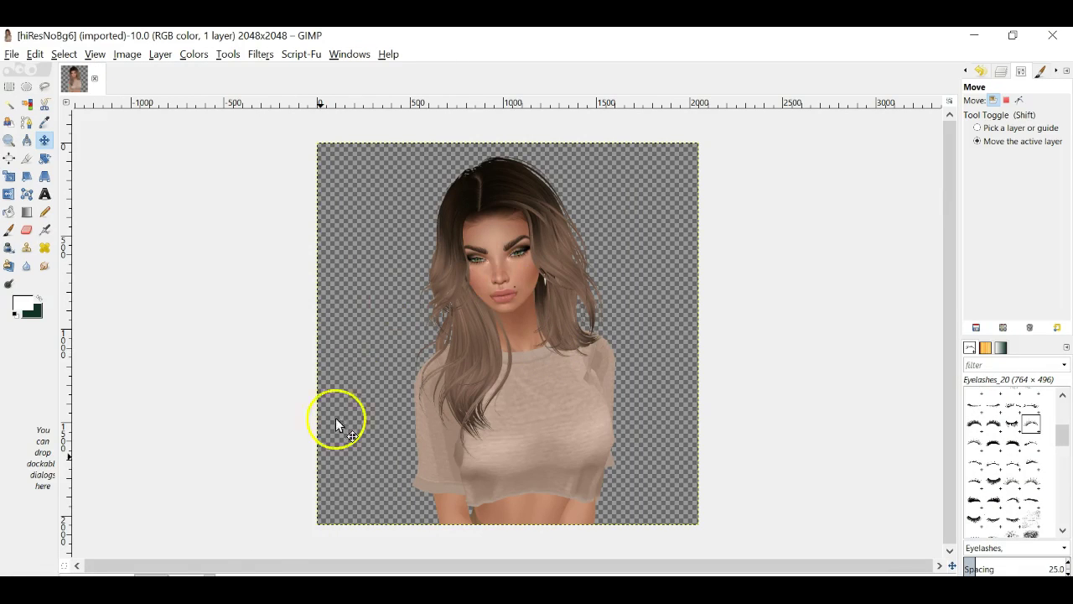
Zoom the image to 200% and bring the avatar's eyes and eyebrows into view for examination
left_click(194, 583)
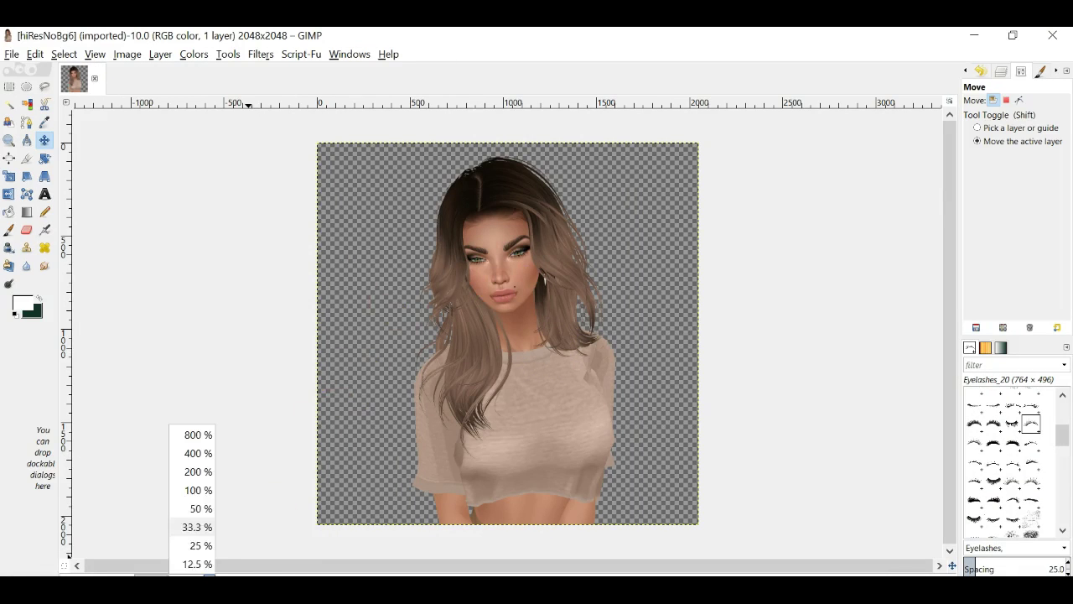
left_click(201, 491)
scroll(277, 522, "up", 5)
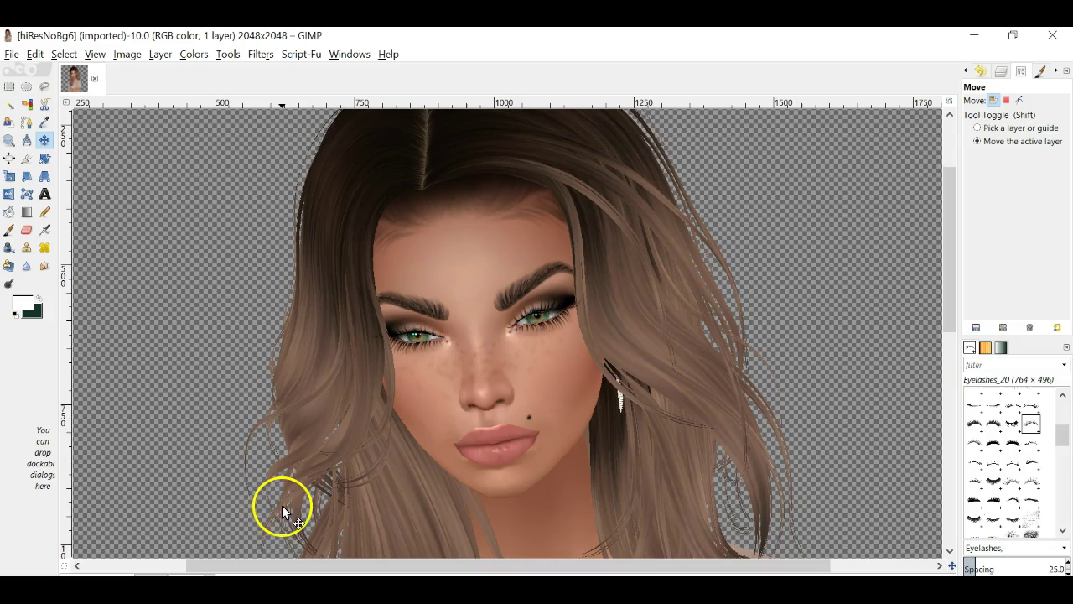
scroll(280, 515, "down", 3)
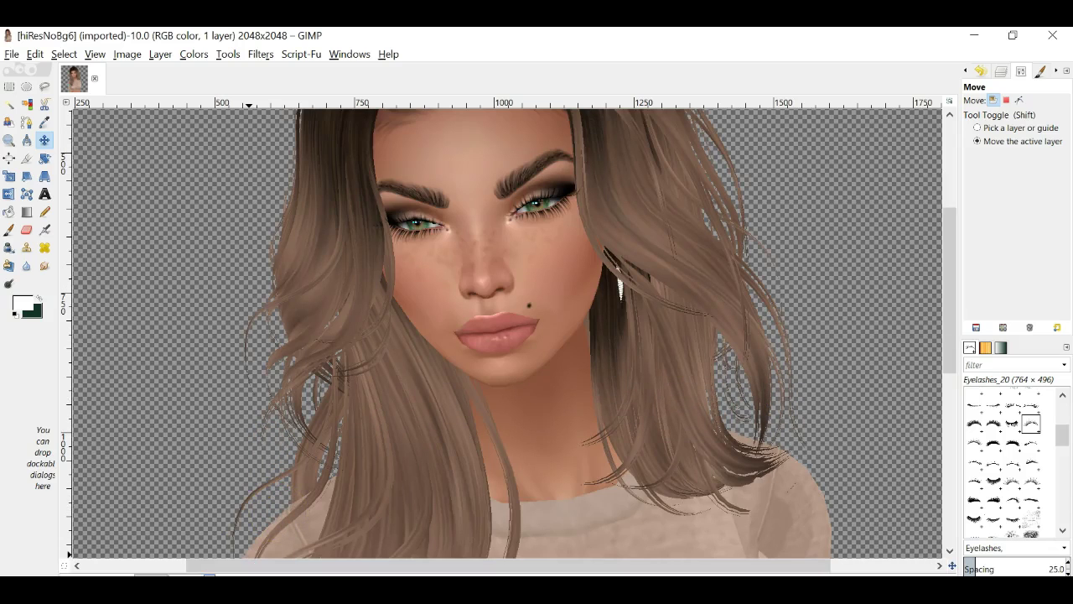
left_click(198, 574)
left_click(192, 491)
scroll(223, 483, "up", 3)
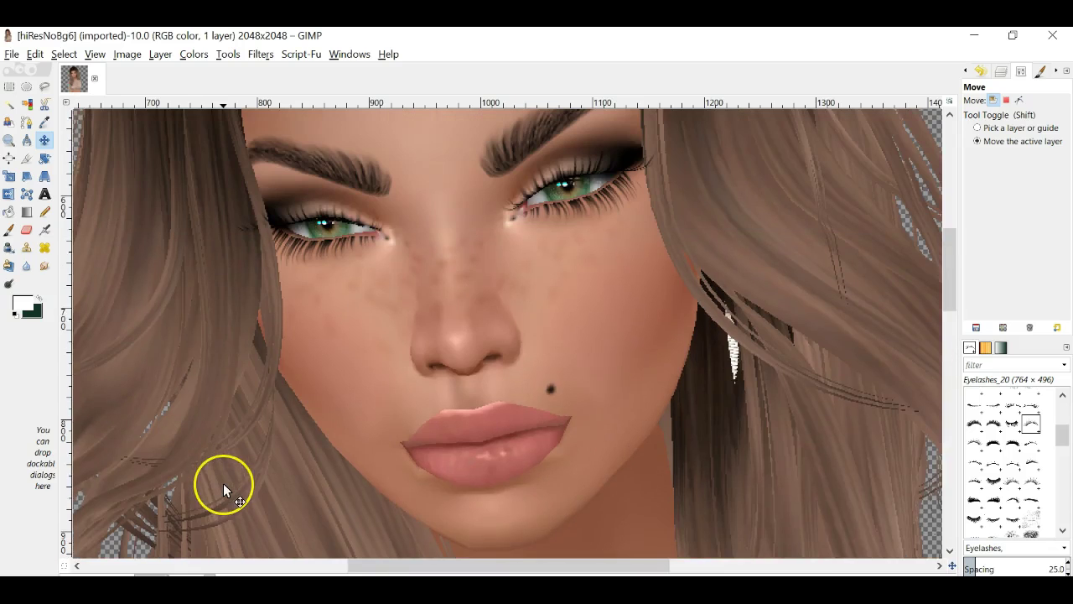
scroll(223, 483, "up", 5)
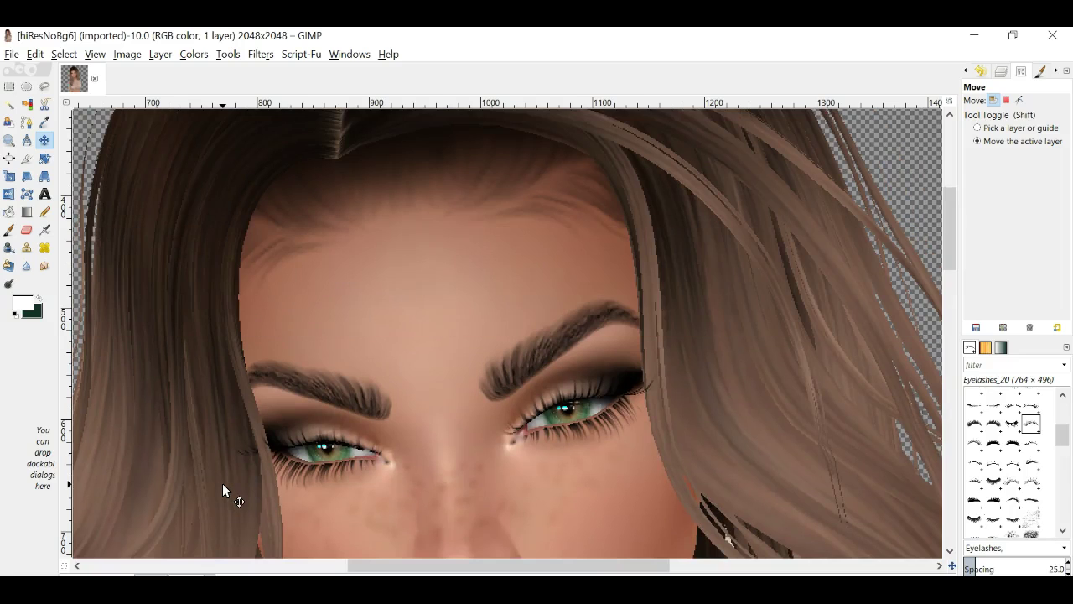
scroll(224, 484, "down", 3)
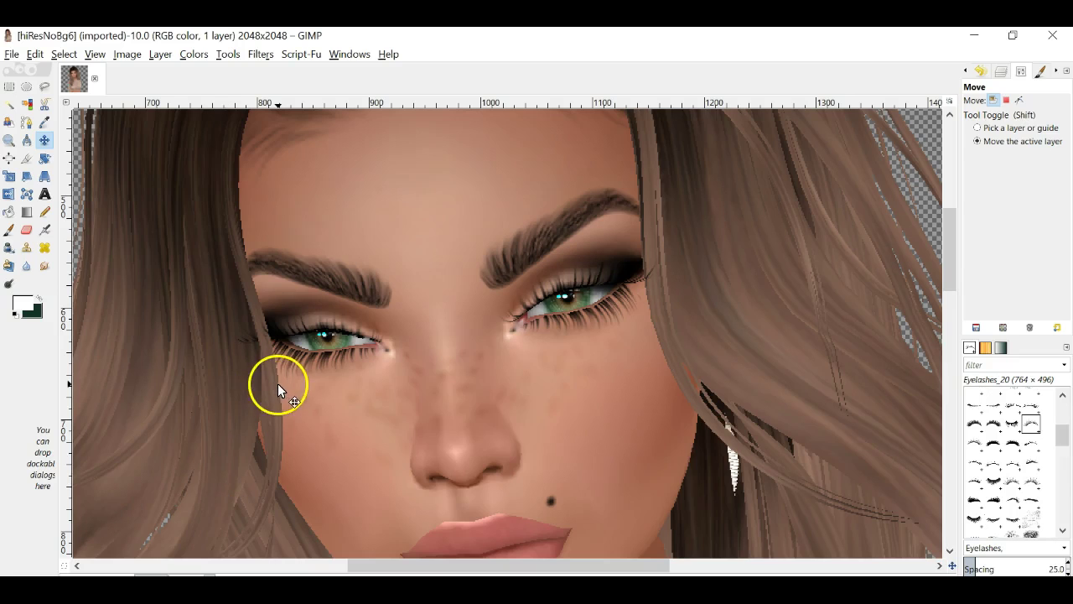
Choose the Smudge tool with the 2. Hardness 050 brush at size 10
scroll(278, 382, "down", 9)
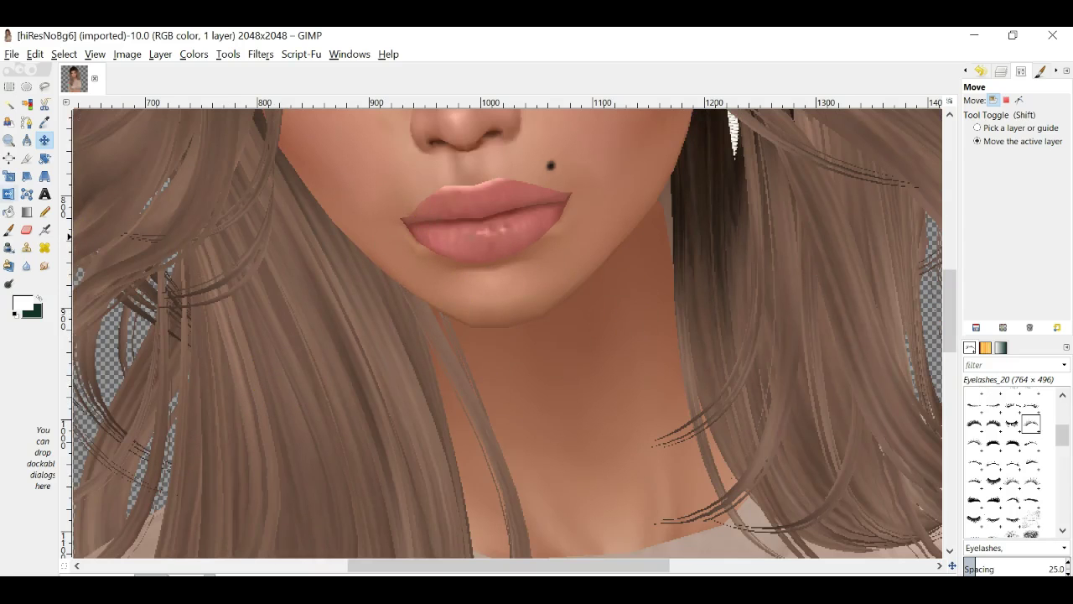
left_click(50, 266)
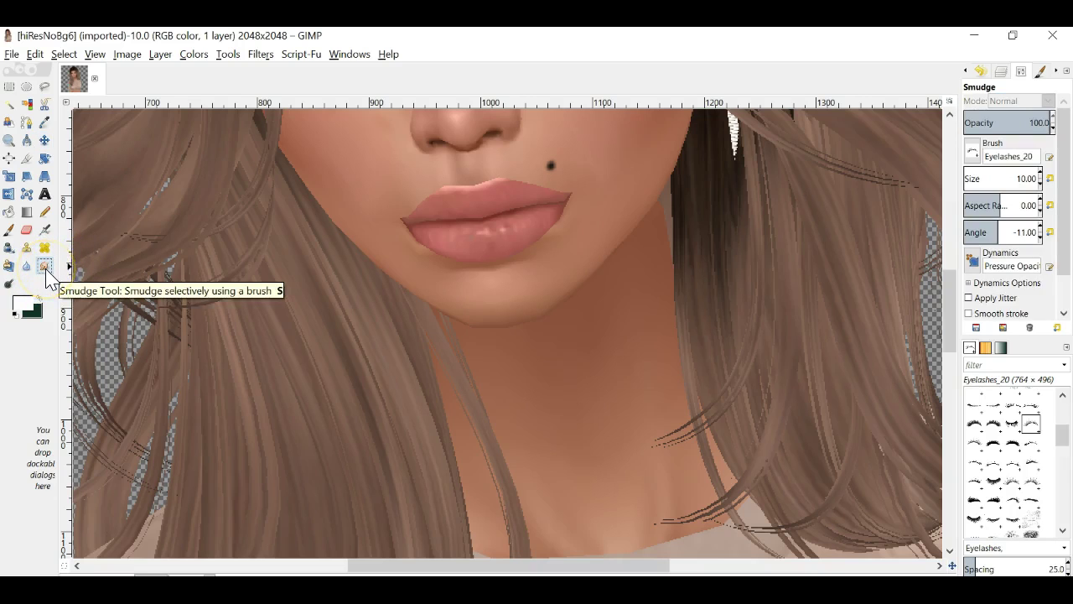
scroll(1002, 462, "up", 5)
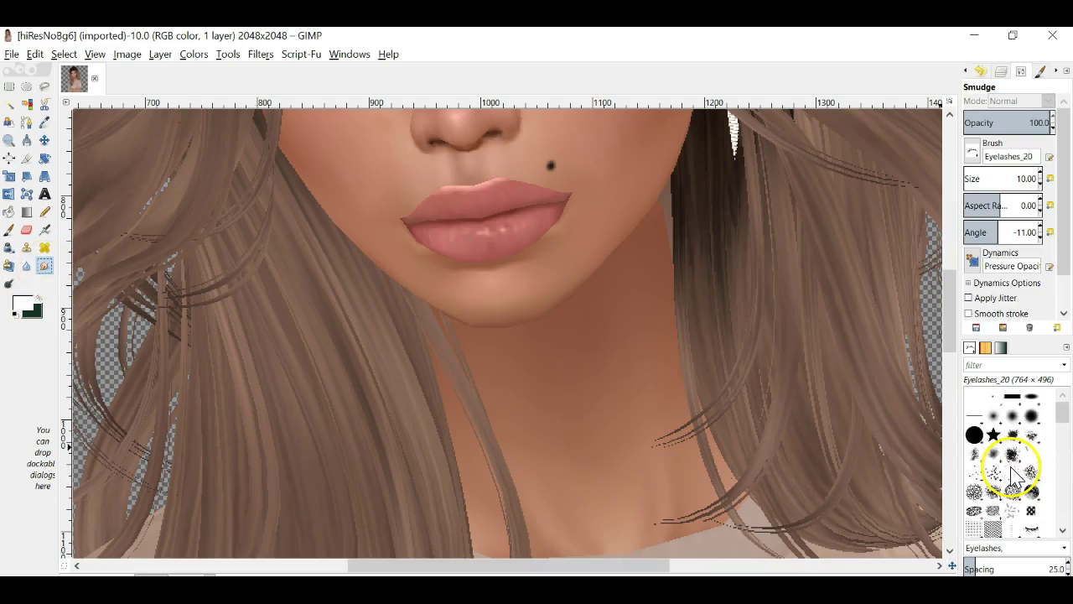
left_click(1013, 417)
left_click(1016, 424)
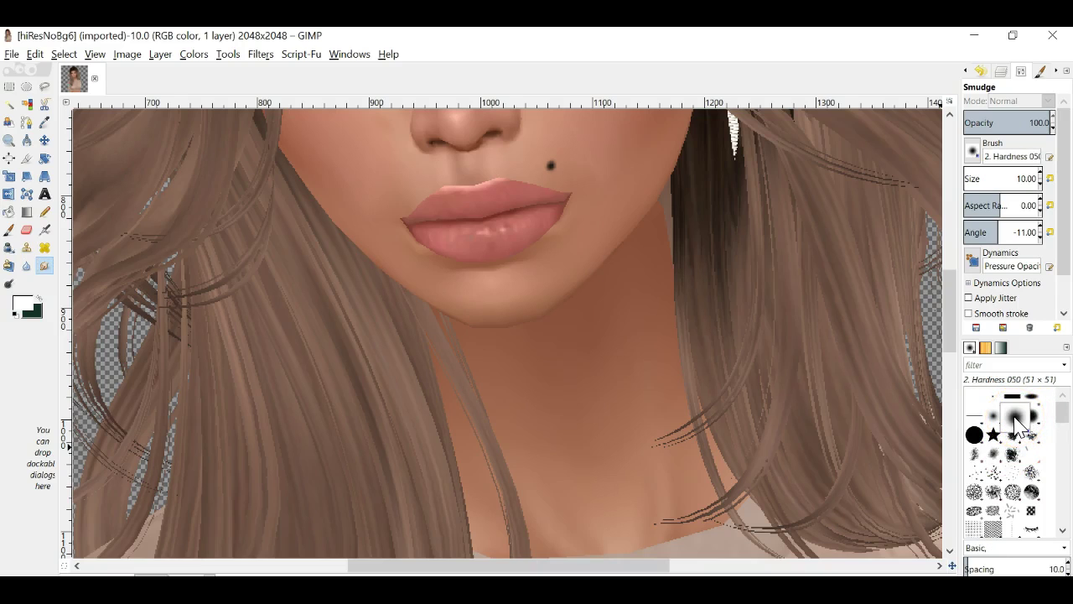
left_click(1014, 421)
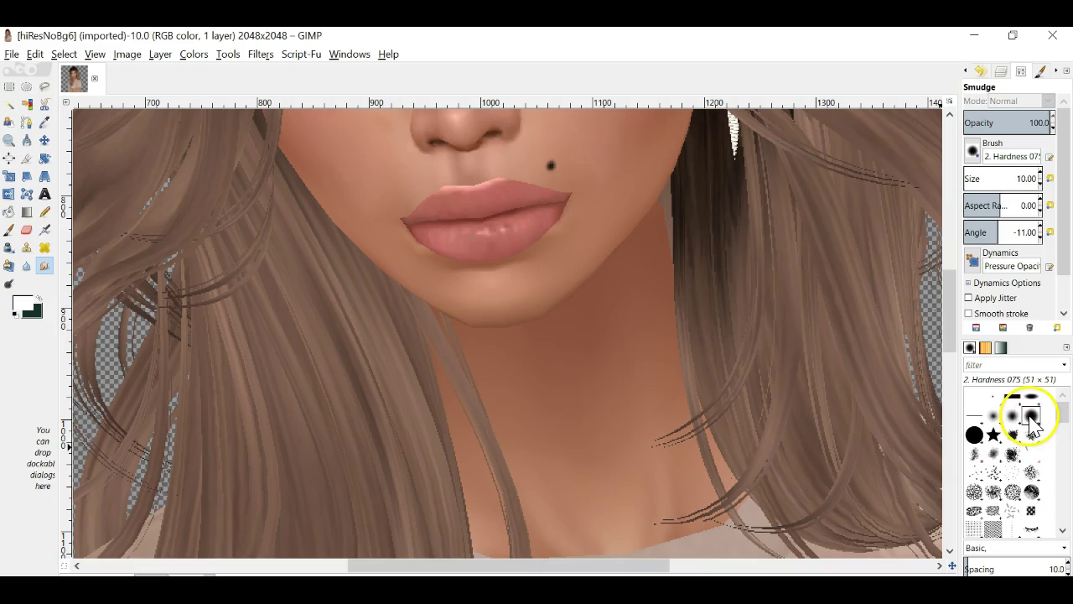
left_click(1013, 419)
left_click(1017, 424)
left_click(1019, 426)
left_click(1019, 424)
left_click(1021, 419)
Smudge away the stray eyelash tips poking through the hair beside the outer corner of the eye opposite the beauty mark
scroll(701, 387, "up", 10)
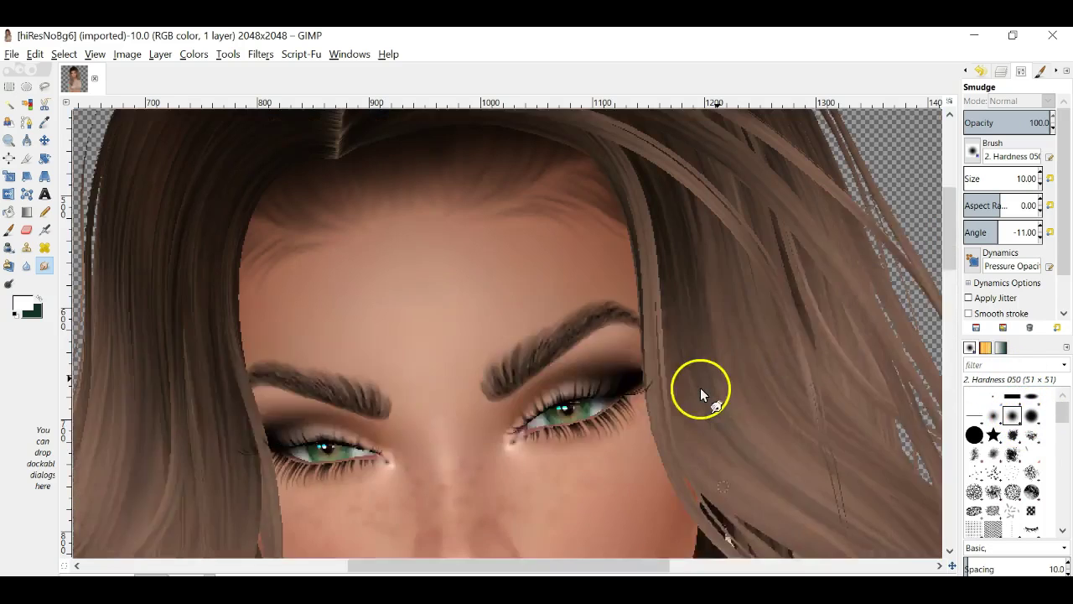
scroll(684, 401, "down", 8)
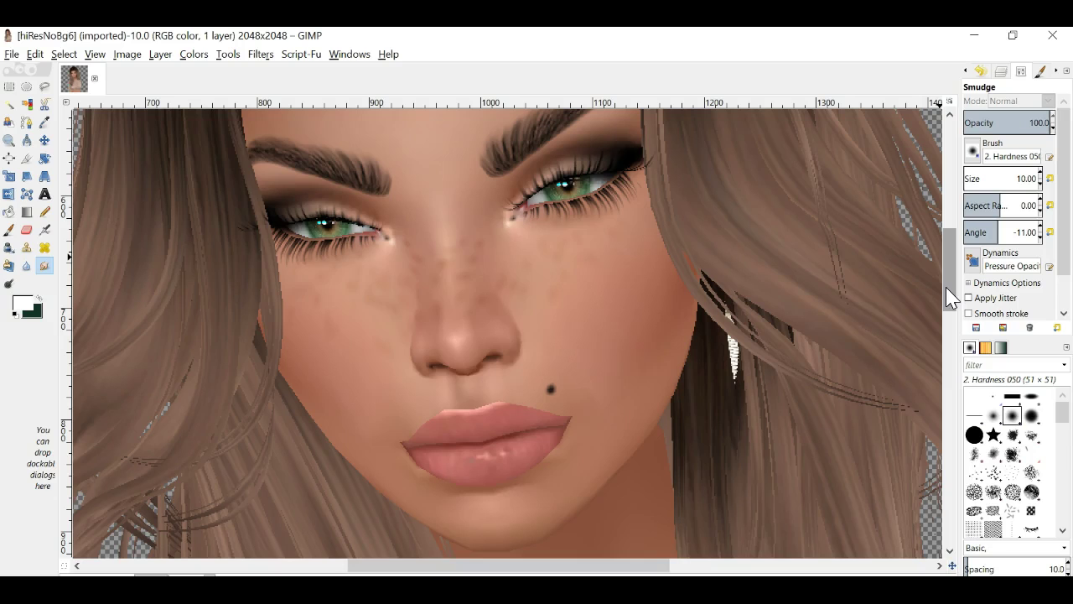
left_click(621, 338)
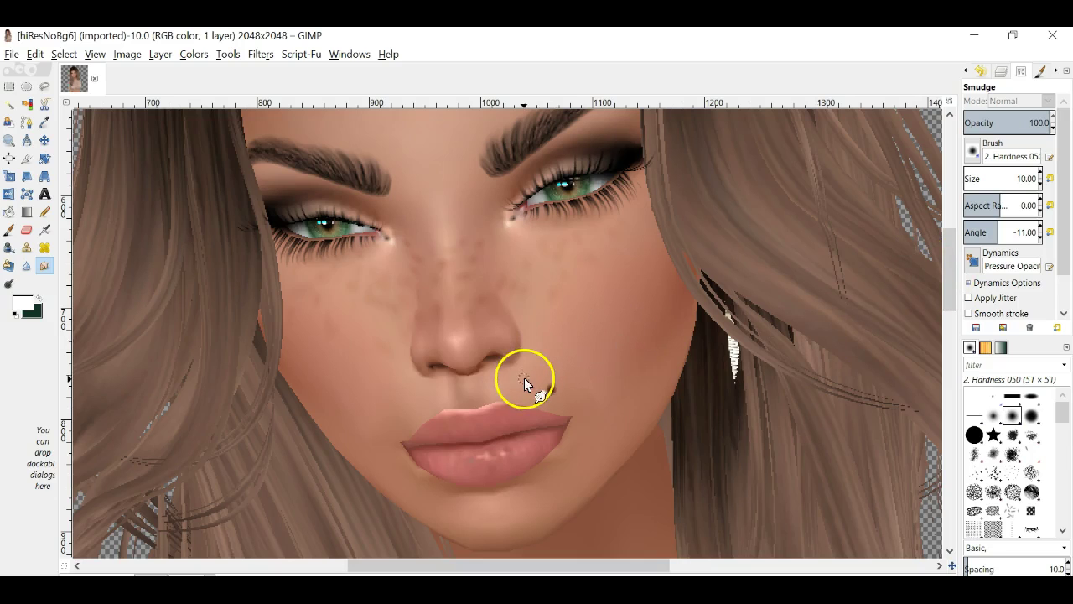
scroll(524, 378, "up", 3)
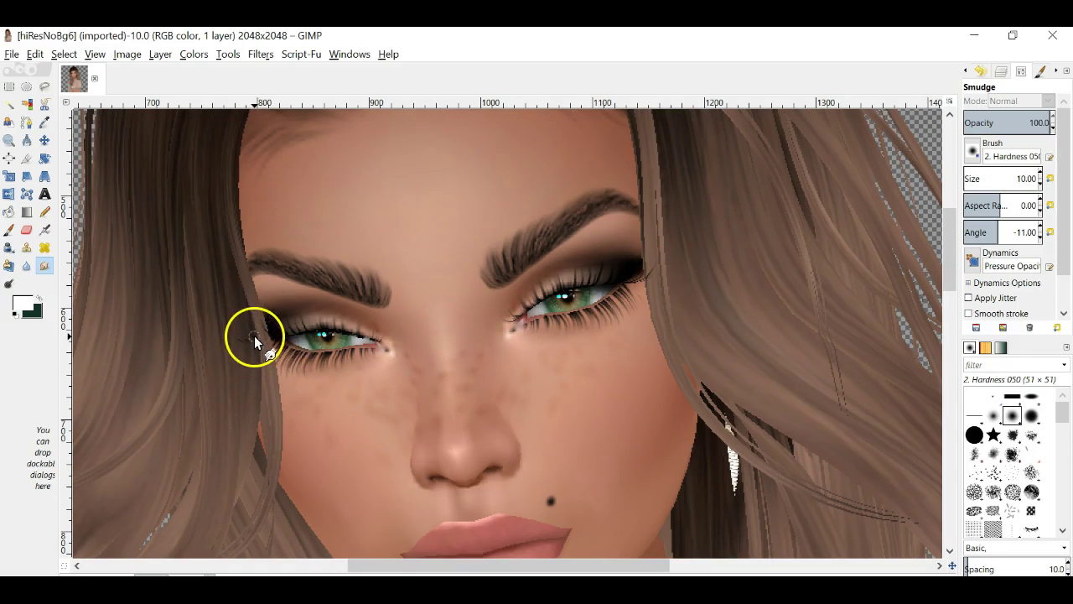
mouse_move(248, 333)
left_mouse_down()
mouse_move(256, 357)
mouse_move(244, 330)
mouse_move(240, 338)
left_mouse_up()
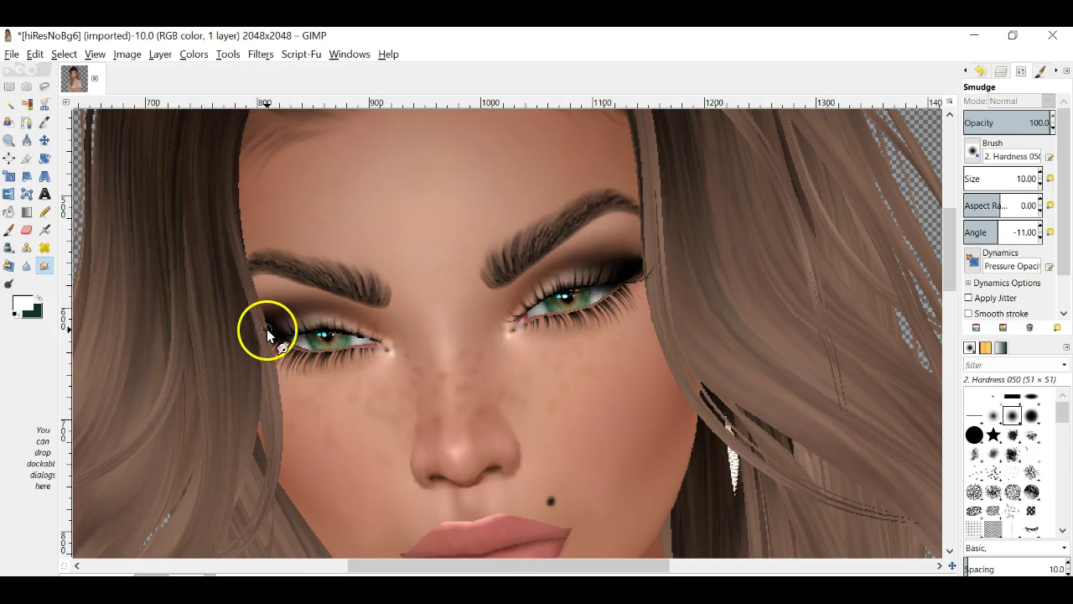
mouse_move(261, 335)
left_mouse_down()
mouse_move(256, 362)
mouse_move(266, 363)
mouse_move(263, 334)
left_mouse_up()
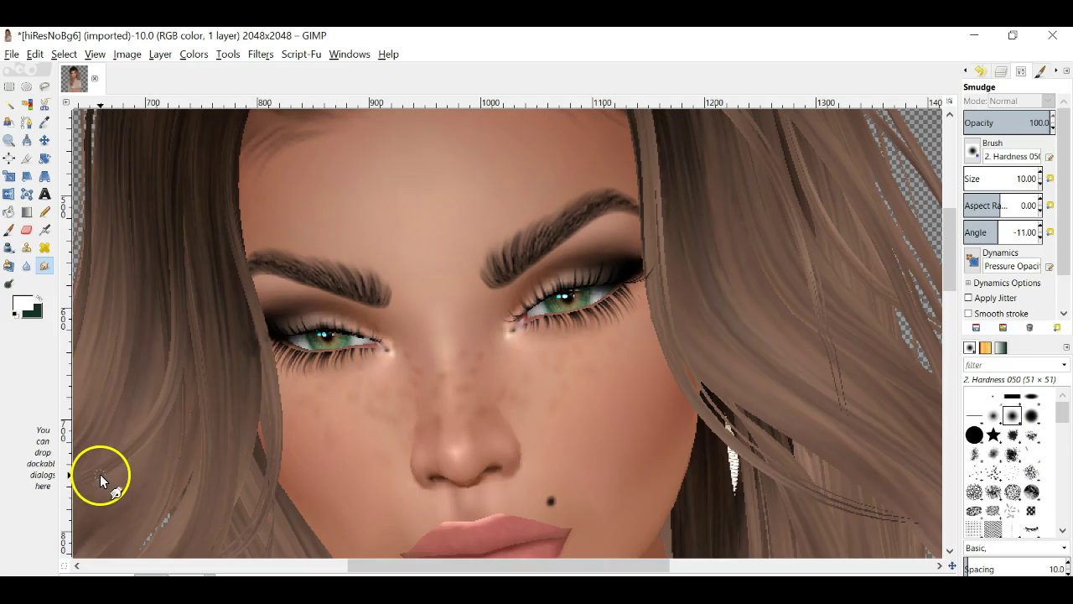
Smudge the jagged edge where the hair meets the cheek, below the eye on the side opposite the beauty mark
scroll(118, 474, "down", 4)
scroll(121, 476, "up", 2)
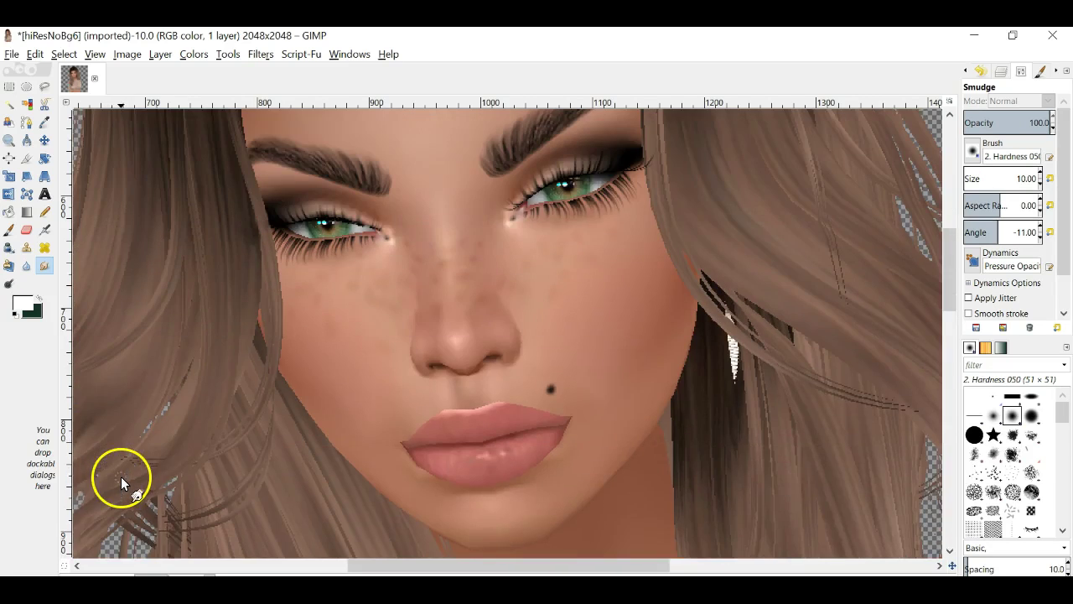
scroll(296, 348, "up", 5)
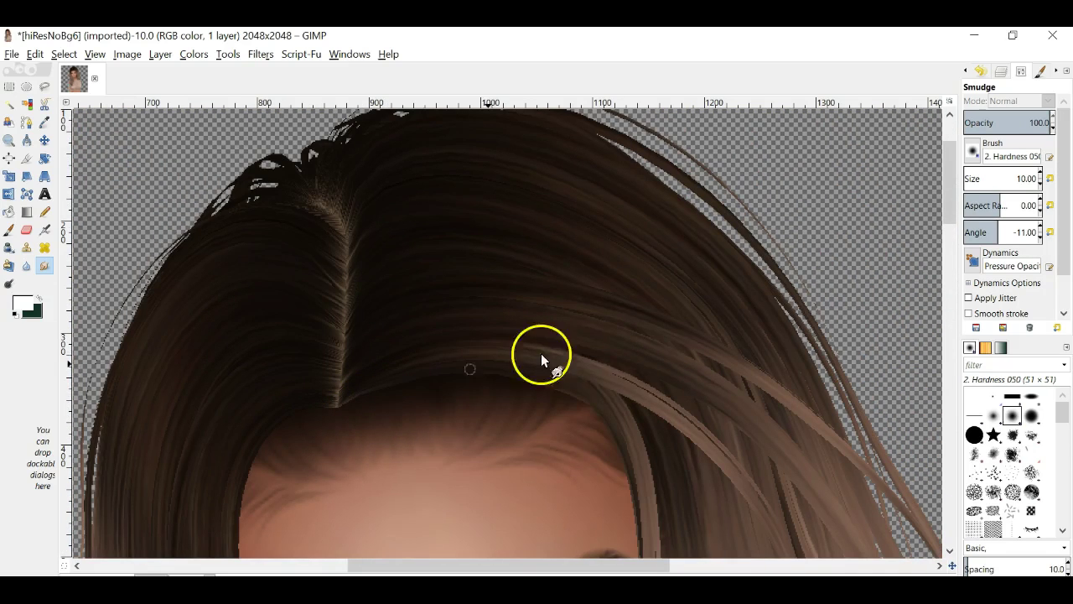
scroll(545, 394, "down", 3)
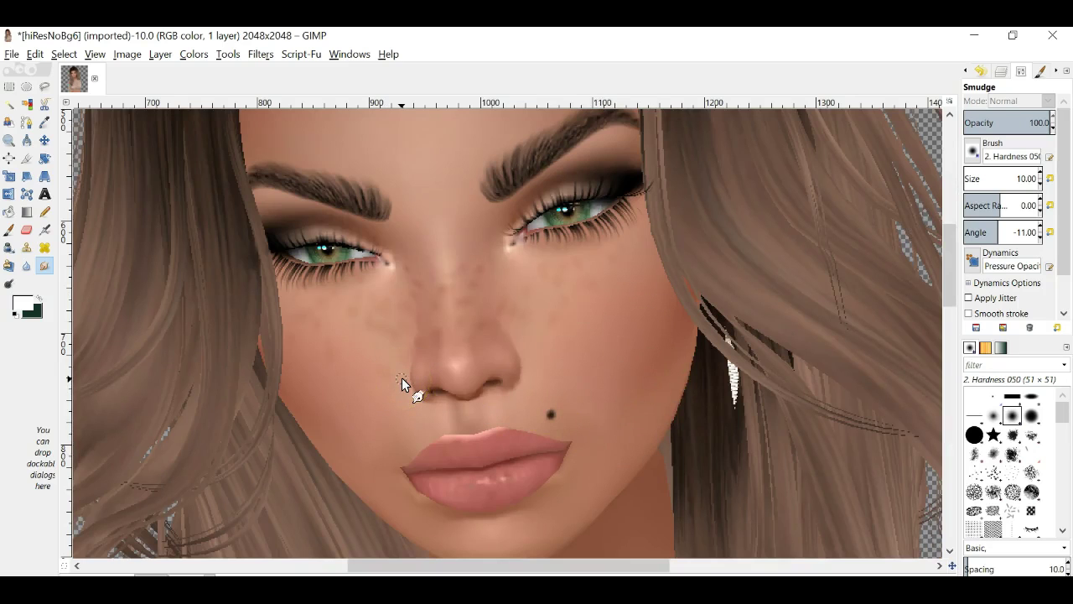
left_click(369, 255)
scroll(431, 265, "down", 2)
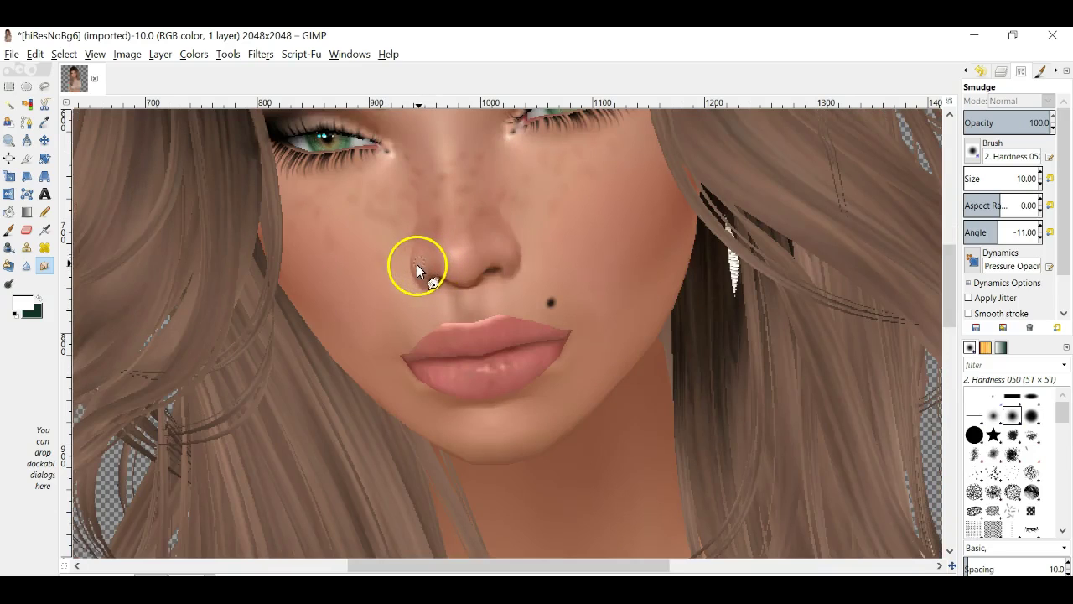
mouse_move(251, 235)
left_mouse_down()
mouse_move(262, 265)
mouse_move(264, 256)
left_mouse_up()
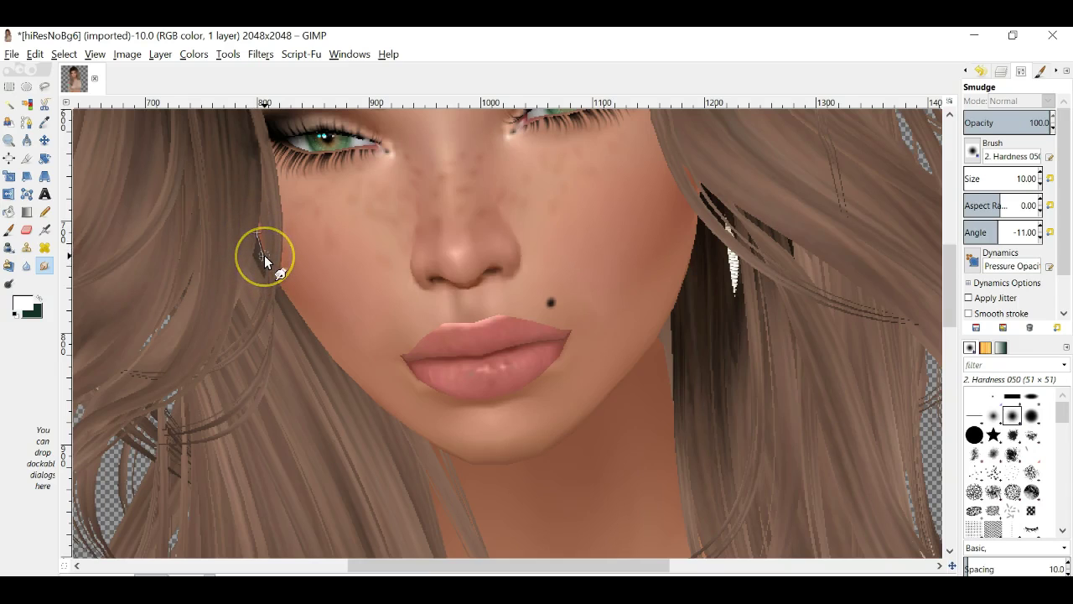
left_click_drag(265, 261, 279, 285)
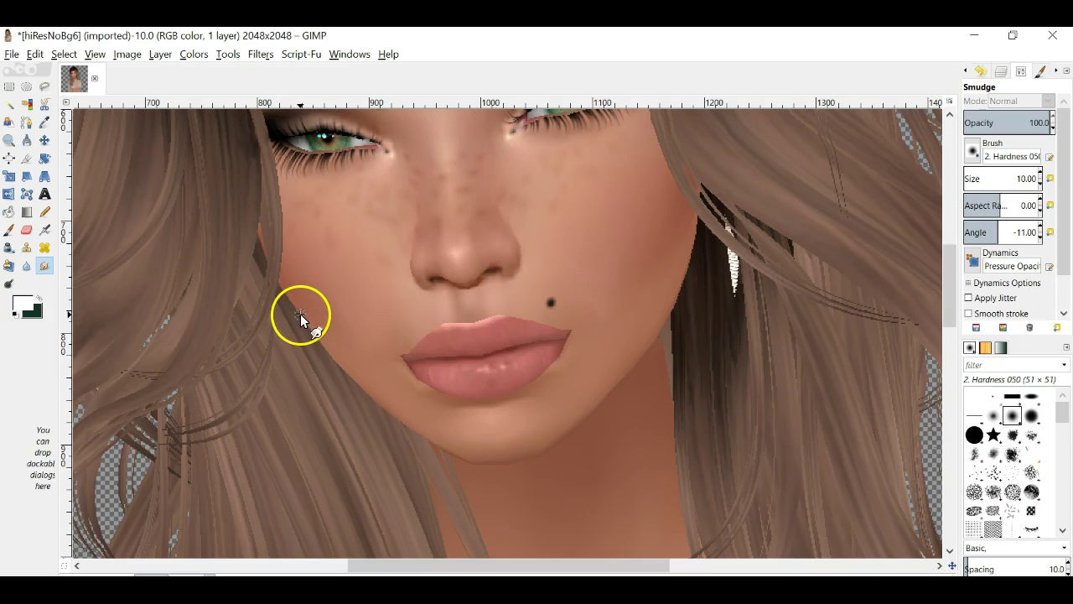
Smooth the jawline with connected straight smudge strokes from the cheek opposite the beauty mark down and around the chin
left_click(326, 347, "shift")
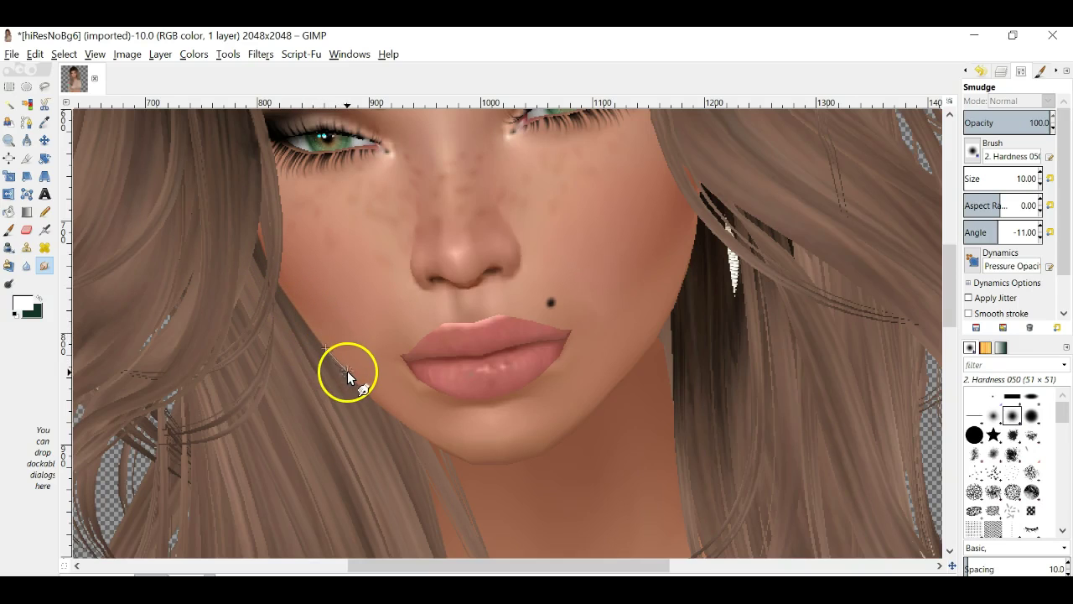
left_click(350, 374, "shift")
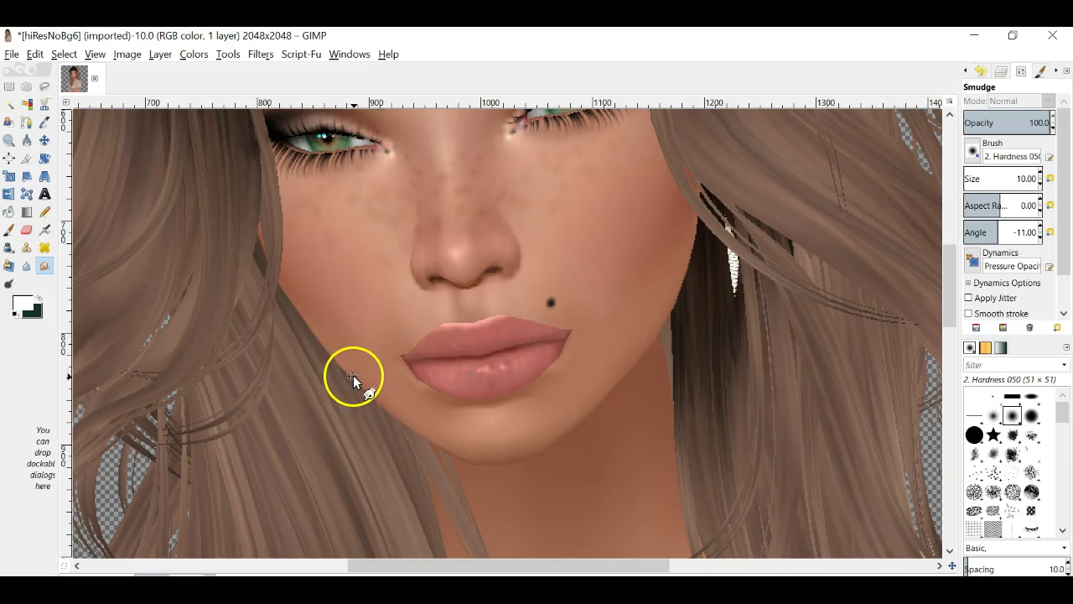
left_click(383, 406, "shift")
left_click(419, 435, "shift")
left_click(457, 455, "shift")
left_click(511, 463, "shift")
left_click(550, 450, "shift")
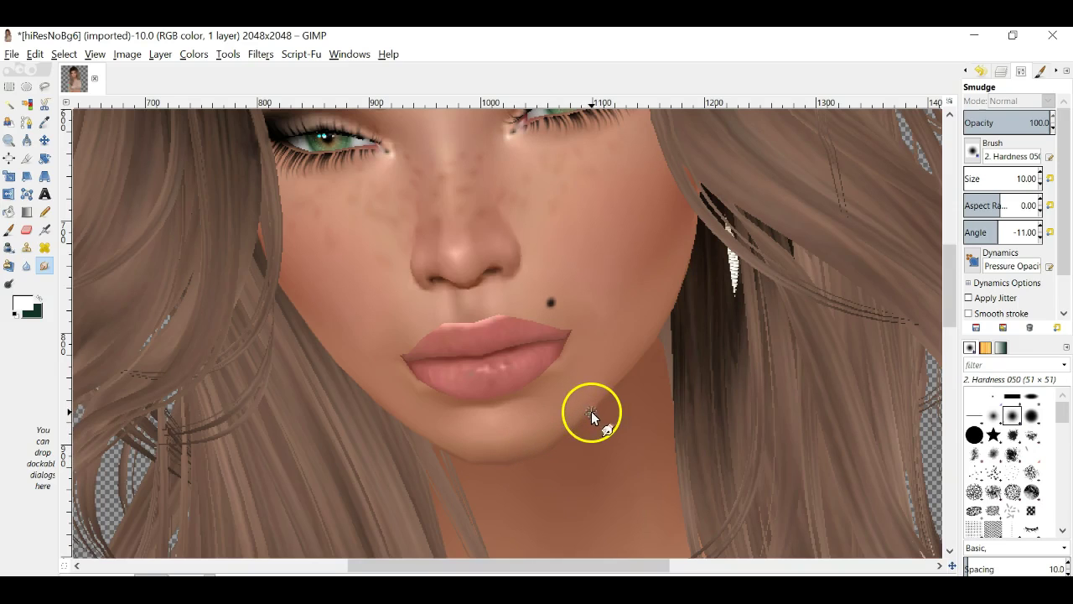
Continue the straight smudge strokes from the chin up the earring-side jawline to the hair beside the cheek
left_click(651, 351, "shift")
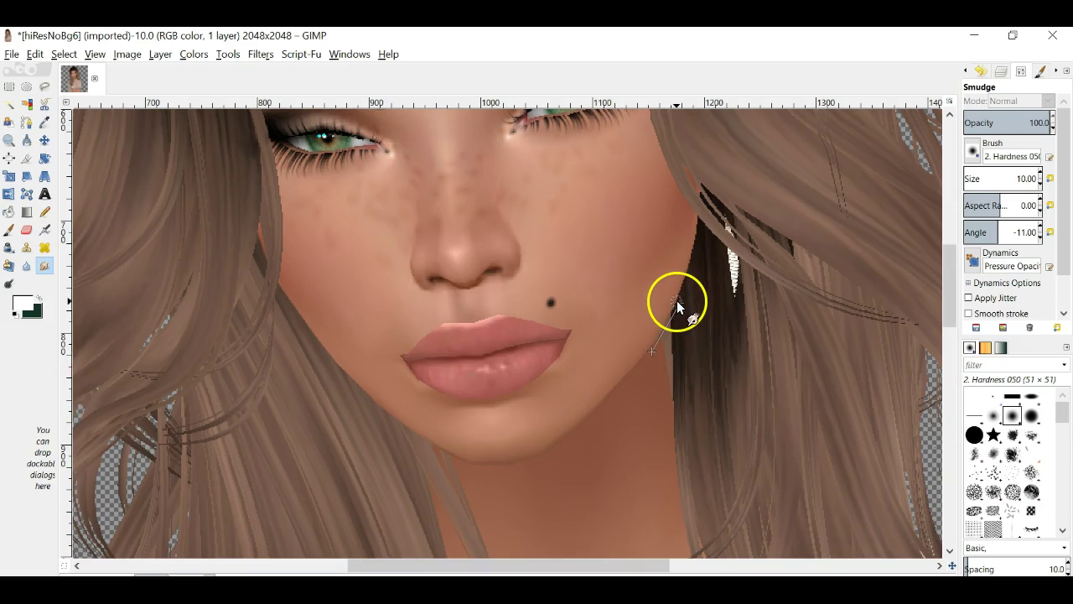
left_click(678, 302, "shift")
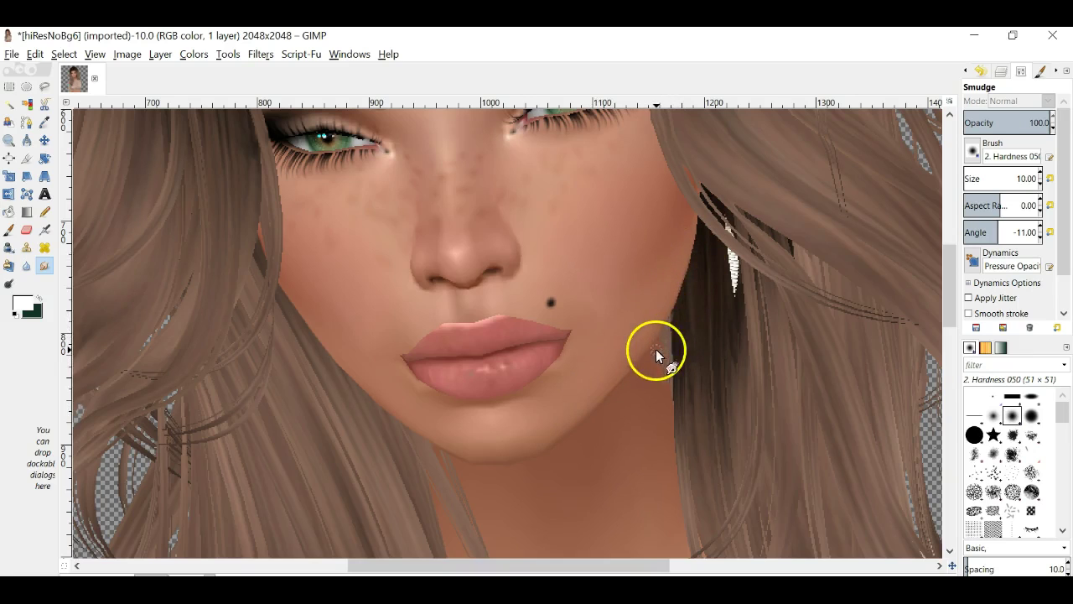
scroll(656, 348, "up", 3)
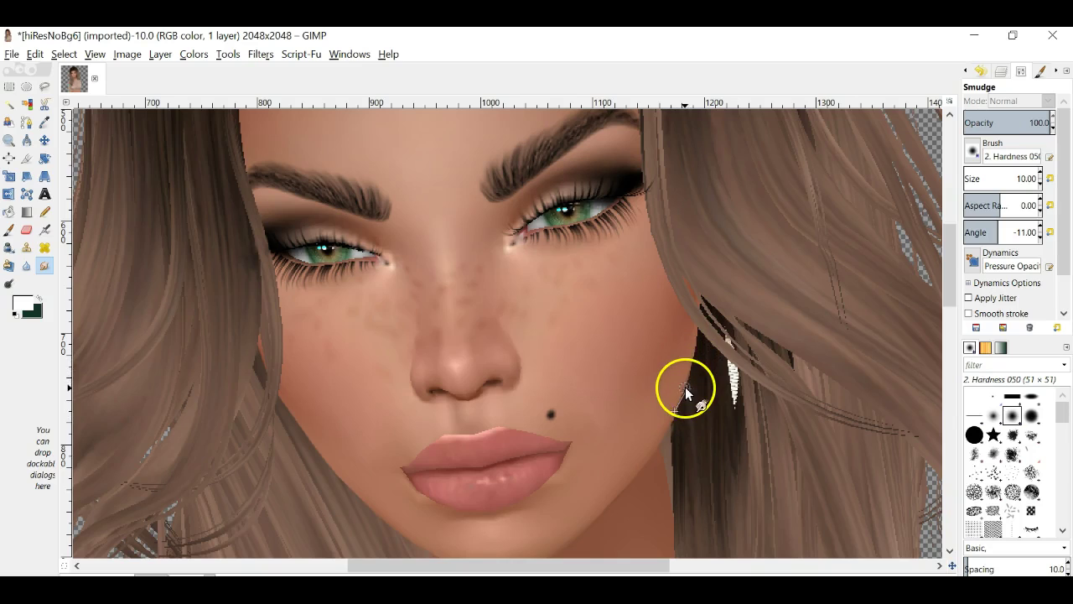
left_click(693, 349, "shift")
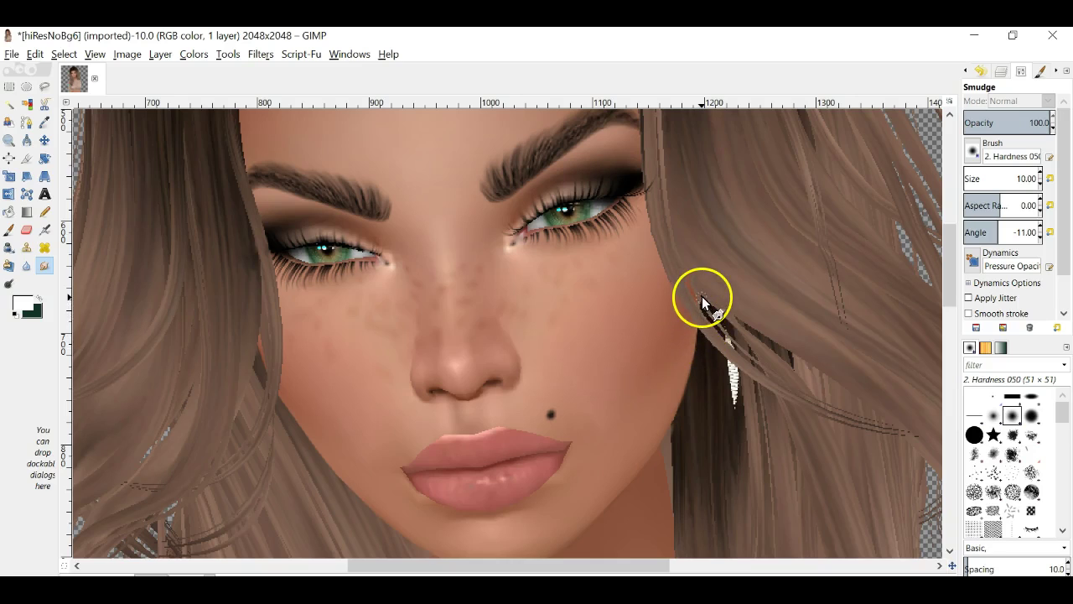
Smooth the hairline above the forehead with connected smudge strokes from the hair parting across to the earring-side temple
scroll(681, 360, "up", 3)
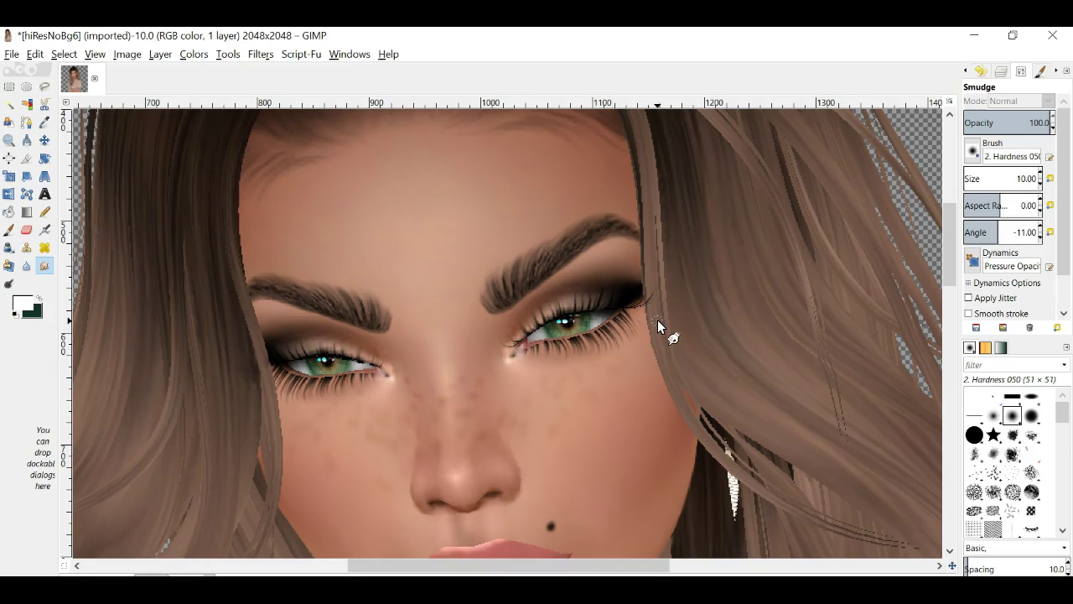
scroll(657, 319, "up", 9)
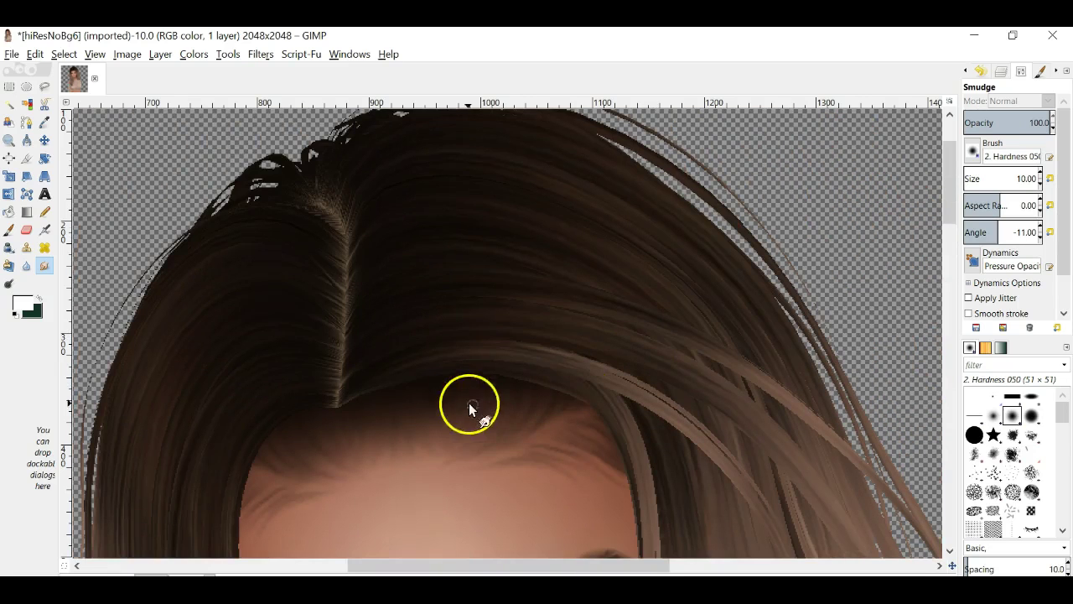
left_click(340, 403)
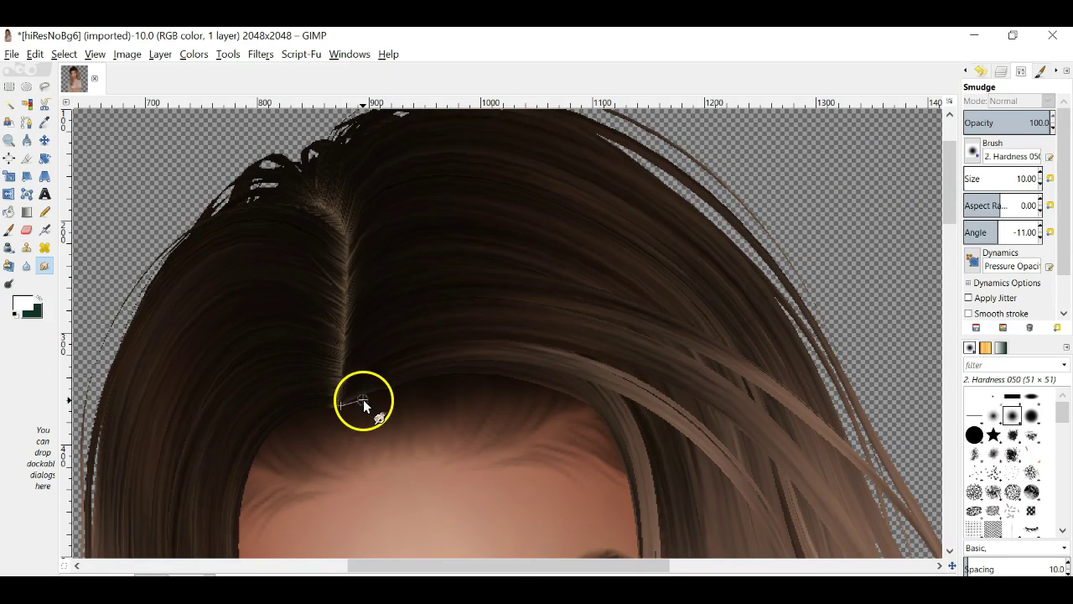
left_click(360, 393, "shift")
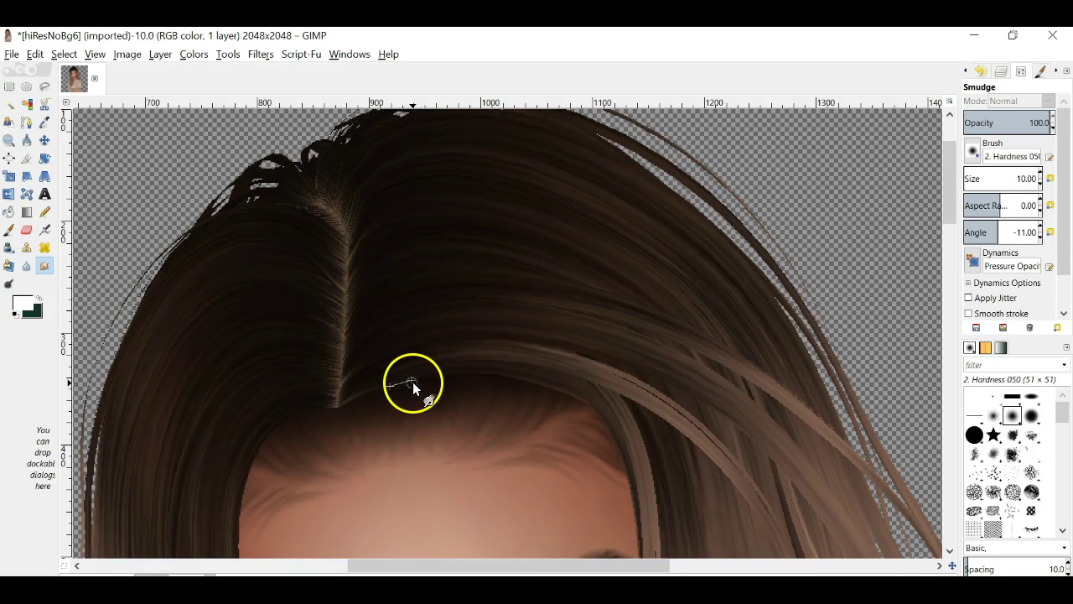
left_click(413, 381, "shift")
left_click(438, 374, "shift")
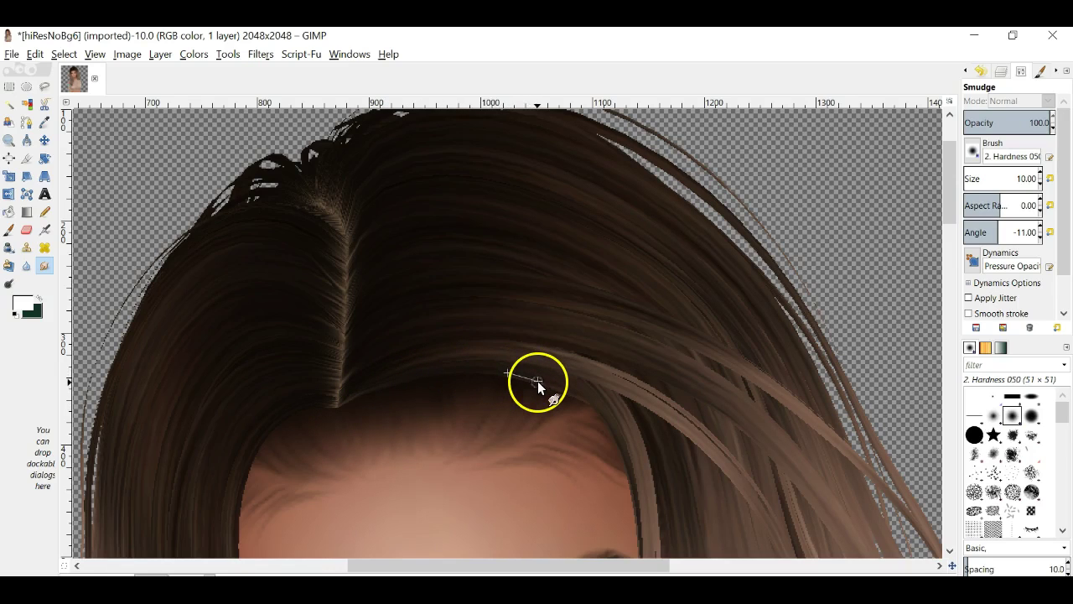
left_click(576, 401, "shift")
left_click(597, 411, "shift")
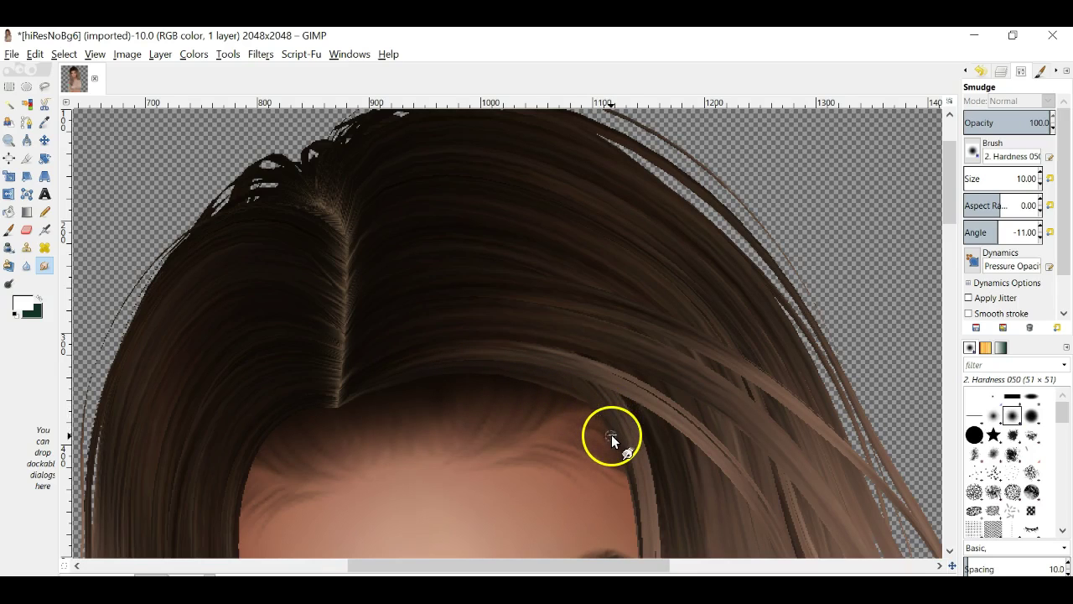
Smudge the hair edge along the earring-side temple in short straight strokes down to the eyebrow's tail
scroll(612, 434, "down", 3)
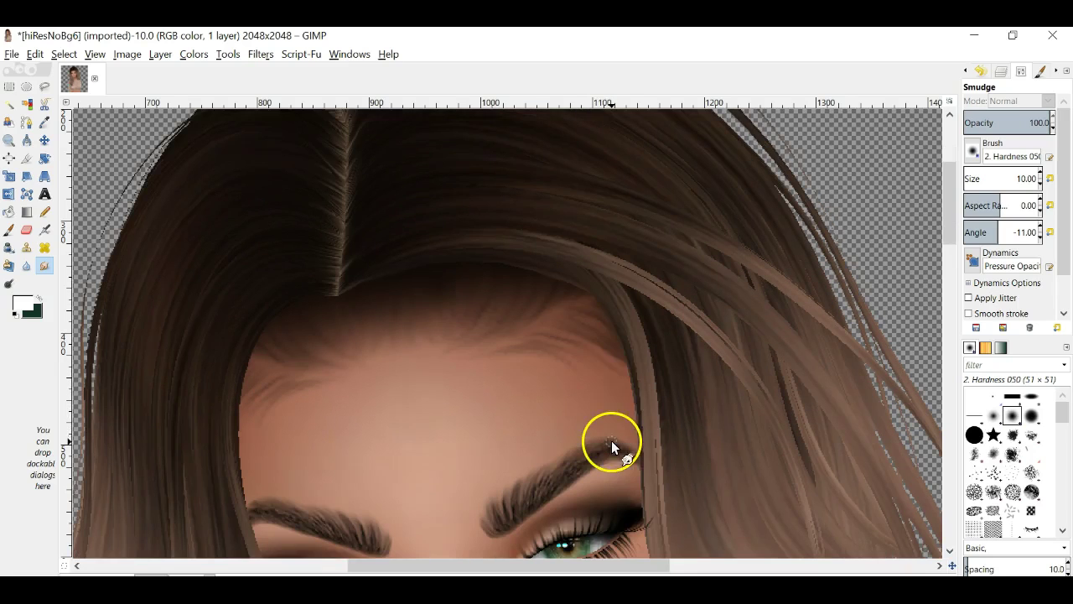
left_click(624, 351, "shift")
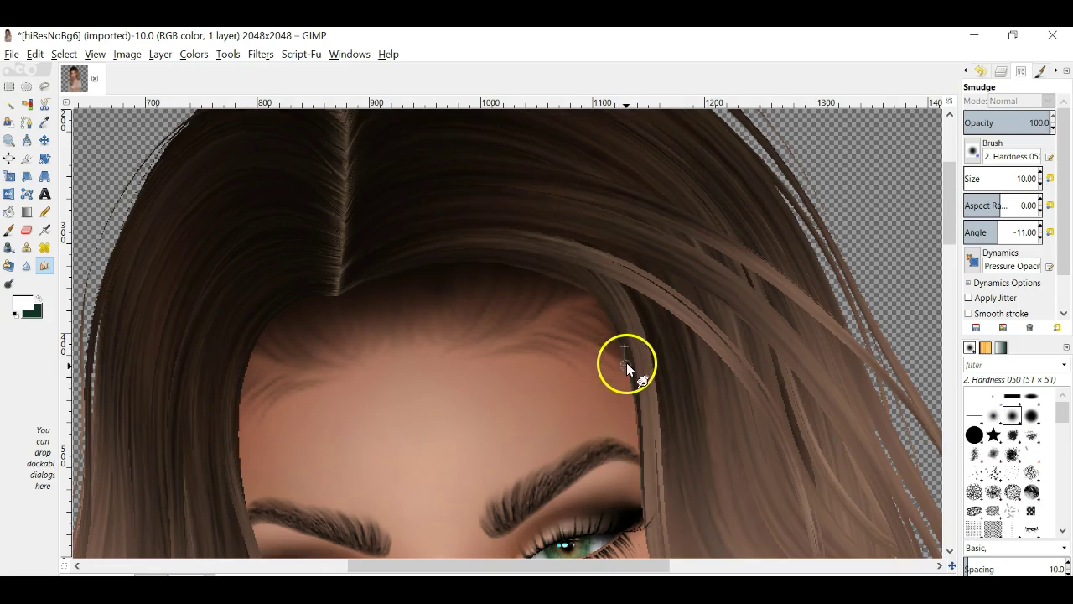
left_click(631, 376, "shift")
left_click(633, 404, "shift")
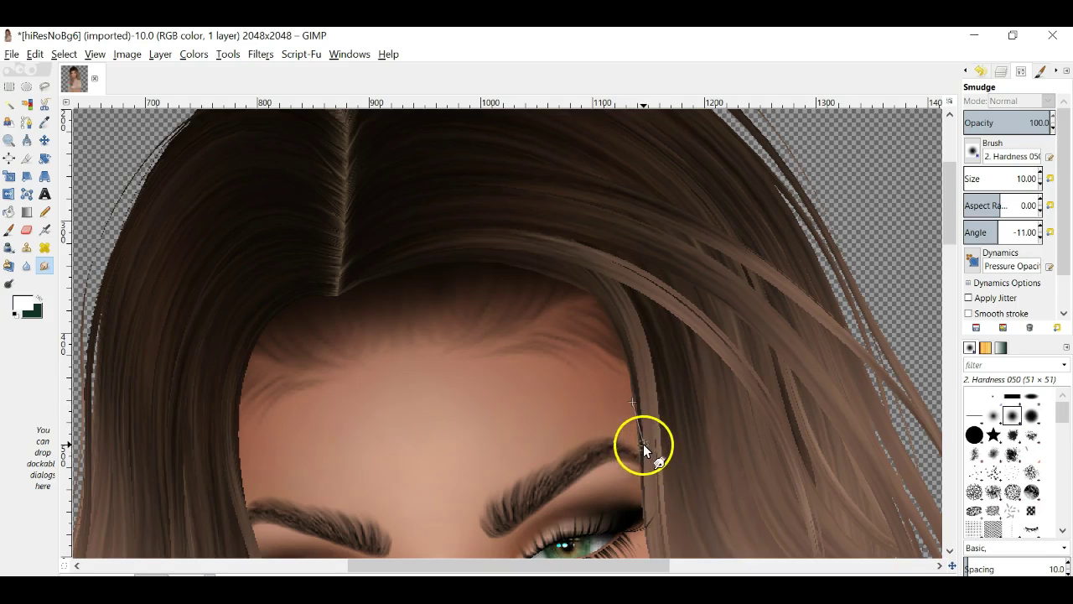
left_click(638, 419, "shift")
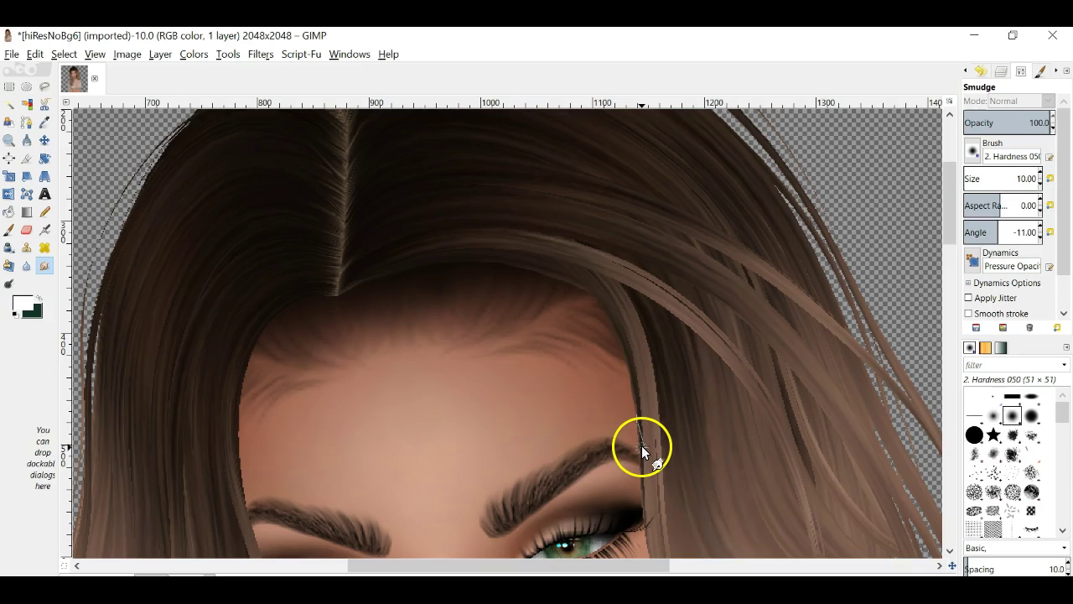
left_click(641, 451, "shift")
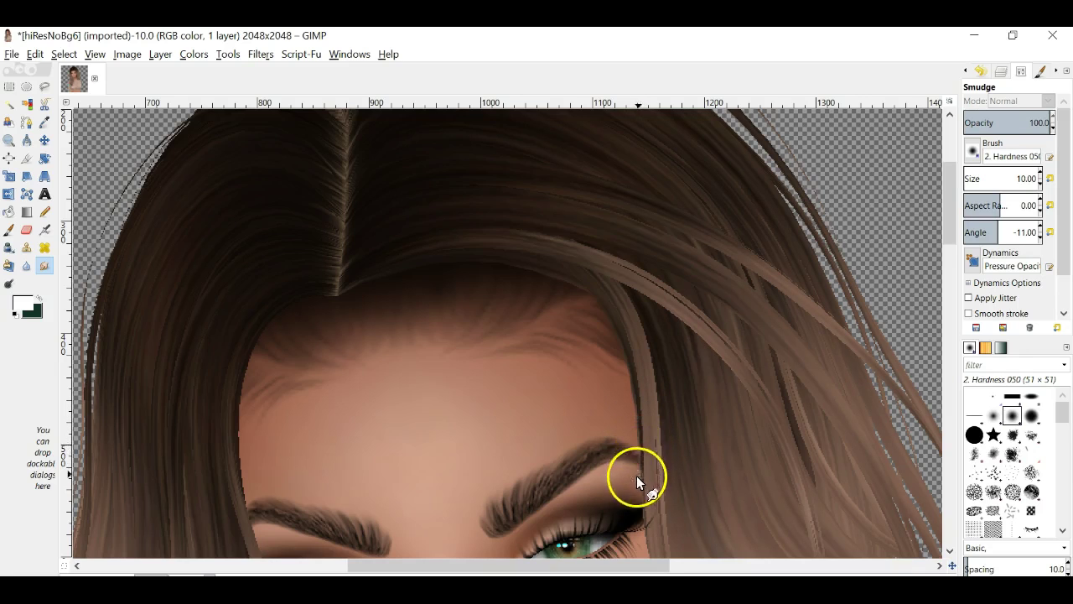
Smooth the earring-side hair edge with connected straight smudge strokes from the eyebrow's tail past the eye down to the cheek
scroll(642, 484, "down", 5)
left_click(642, 252)
left_click(643, 296, "shift")
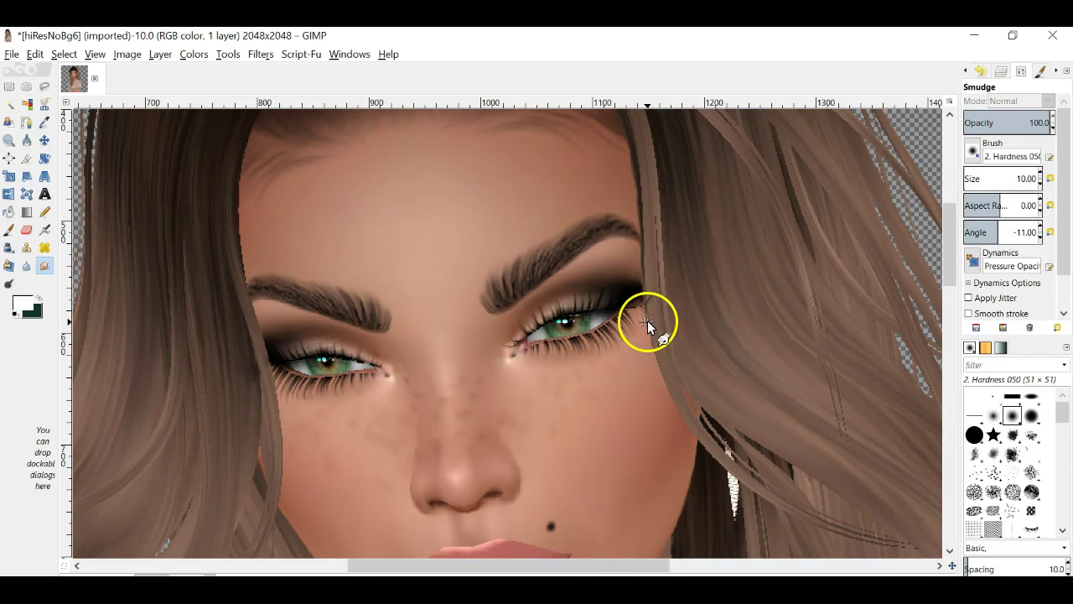
left_click(655, 359, "shift")
left_click(680, 414, "shift")
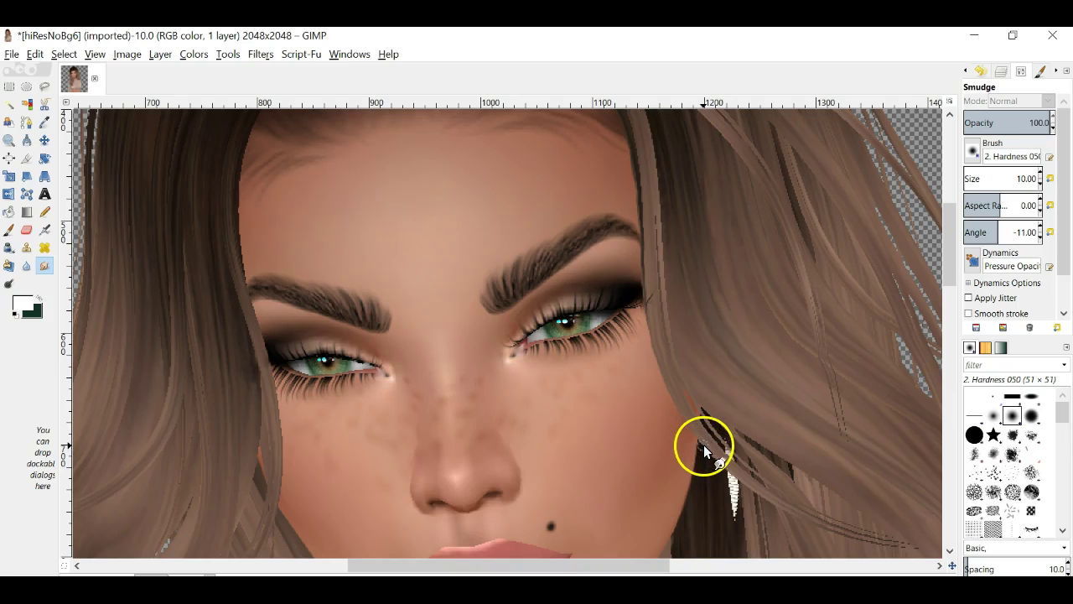
scroll(719, 462, "down", 5)
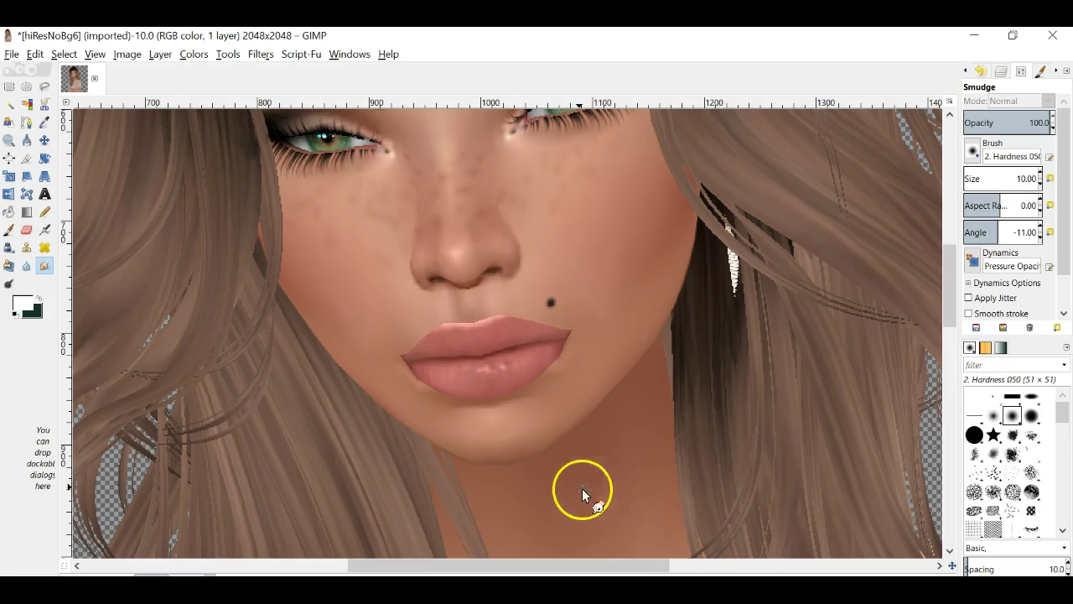
Smudge the hairline in connected straight strokes from the hair parting around the forehead to the temple opposite the earring
scroll(568, 471, "up", 8)
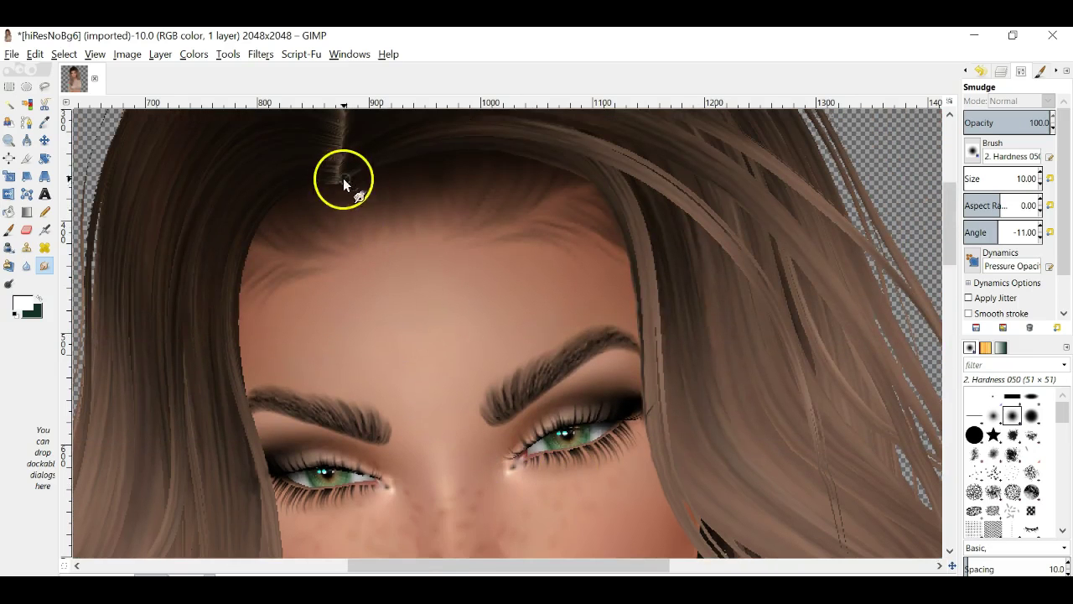
left_click(334, 184)
left_click(268, 216, "shift")
left_click(255, 242, "shift")
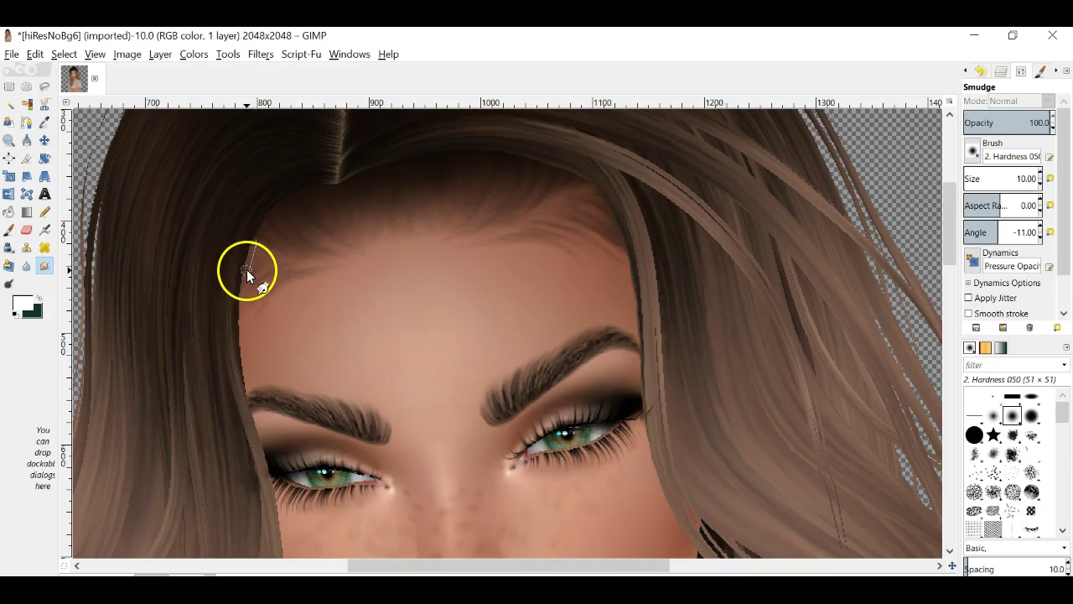
left_click(250, 240, "shift")
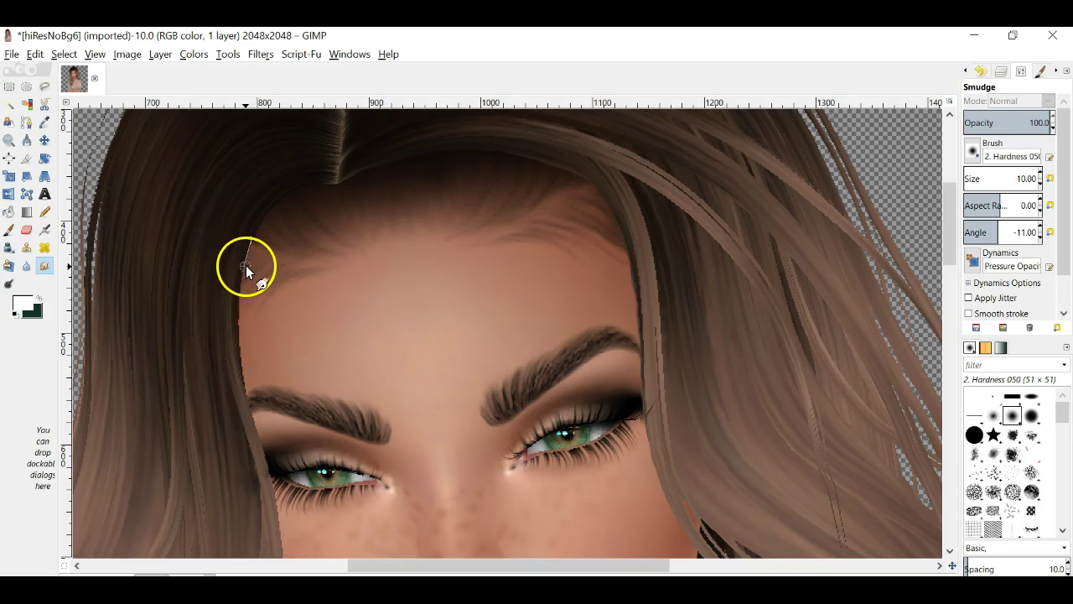
left_click(237, 294, "shift")
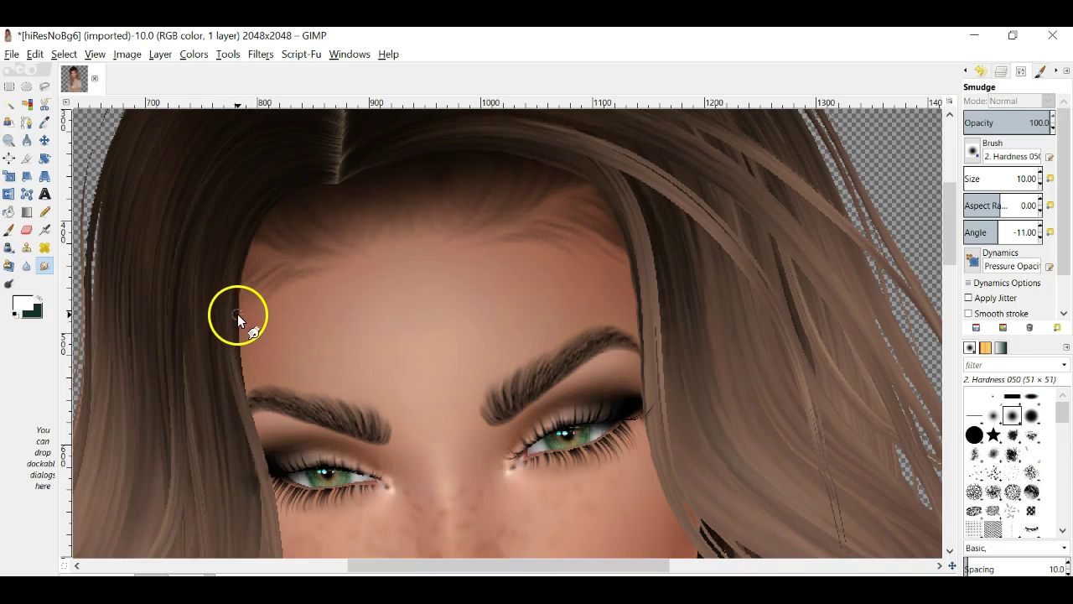
Continue smudging the hair edge opposite the earring from the temple past the eyebrow and eye down to the cheek
left_click_drag(236, 324, 238, 351)
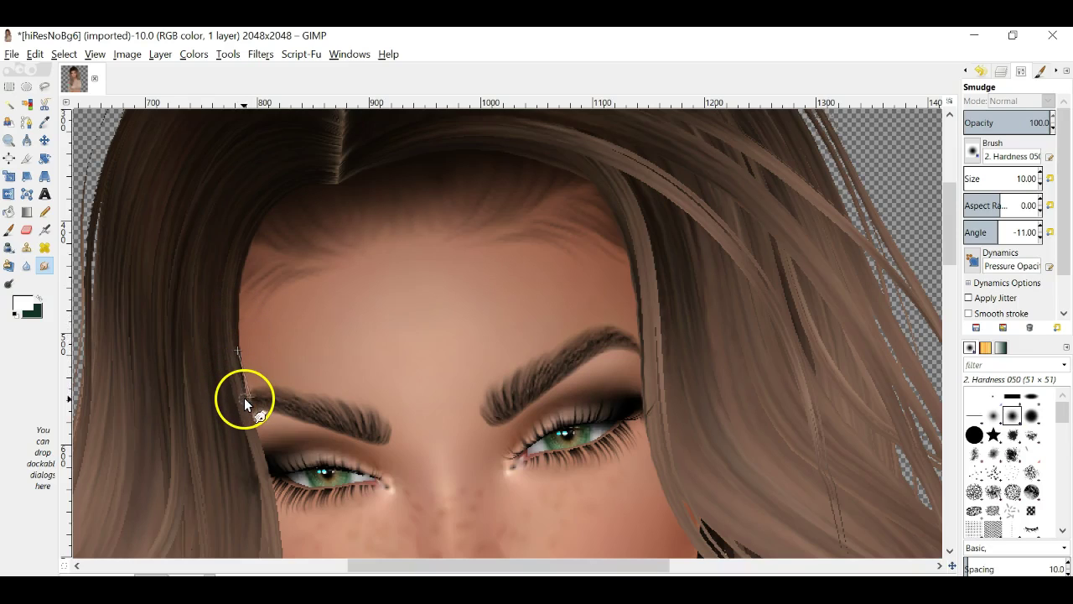
left_click(246, 389, "shift")
left_click_drag(245, 393, 251, 411)
left_click(268, 464, "shift")
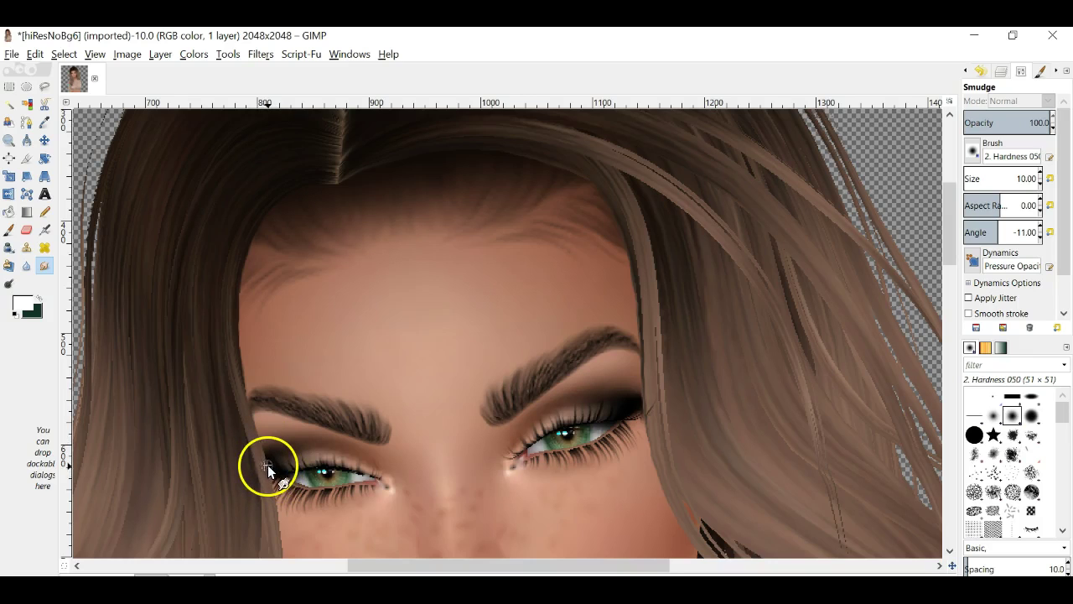
scroll(271, 477, "down", 3)
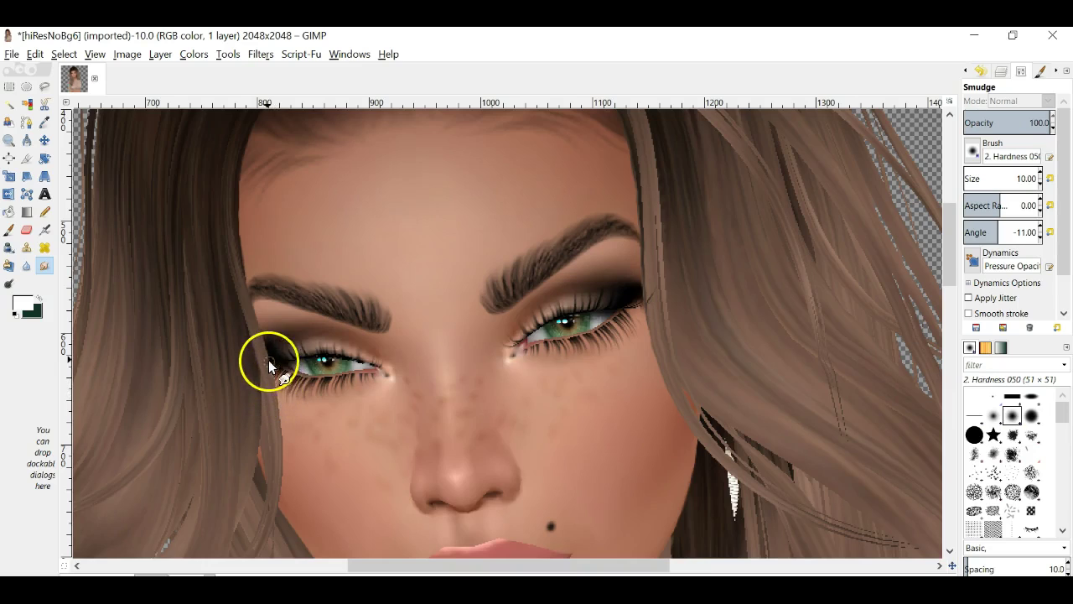
mouse_move(267, 354)
left_mouse_down()
mouse_move(285, 428)
mouse_move(277, 508)
left_mouse_up()
Smooth the hair strand below the chin and the earring-side hair edge along the neck with Smudge and the 2. Hardness 025 brush
scroll(278, 510, "down", 3)
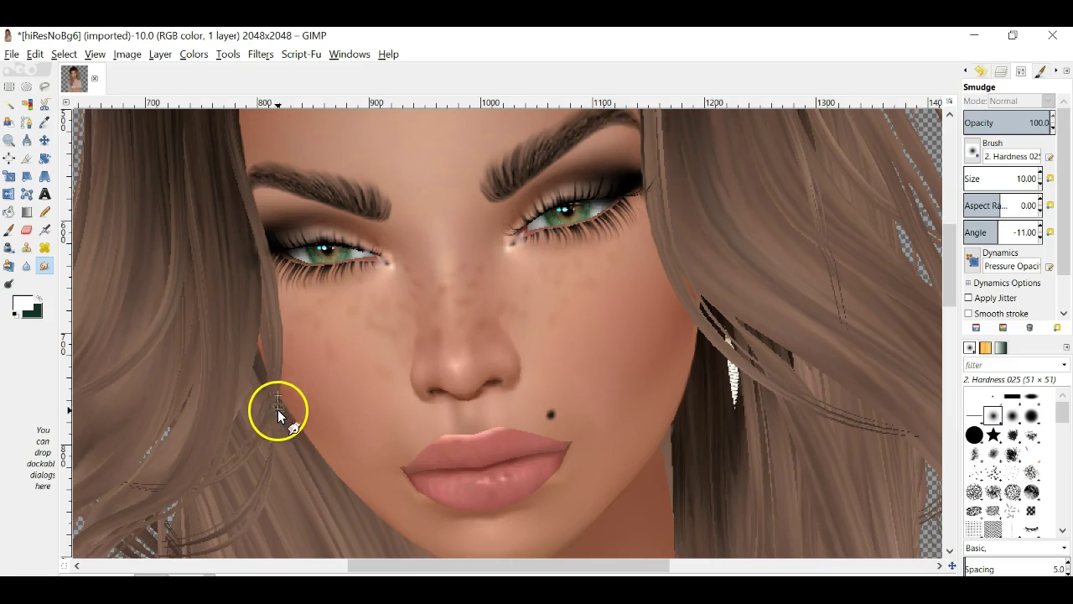
scroll(267, 428, "down", 6)
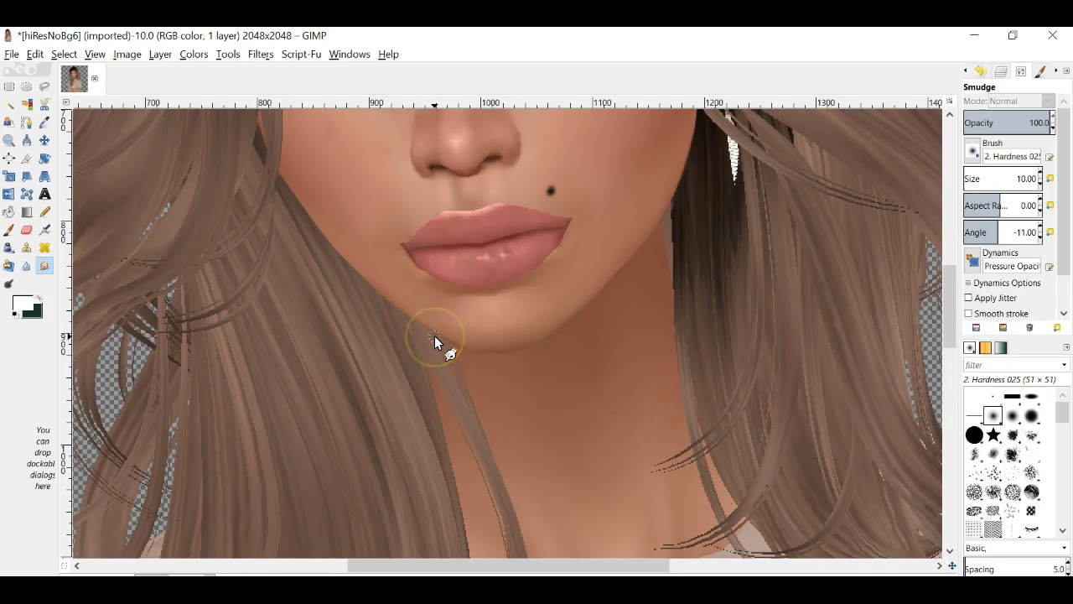
left_click_drag(451, 367, 469, 413)
scroll(486, 396, "up", 3)
scroll(651, 260, "down", 3)
left_click(673, 205)
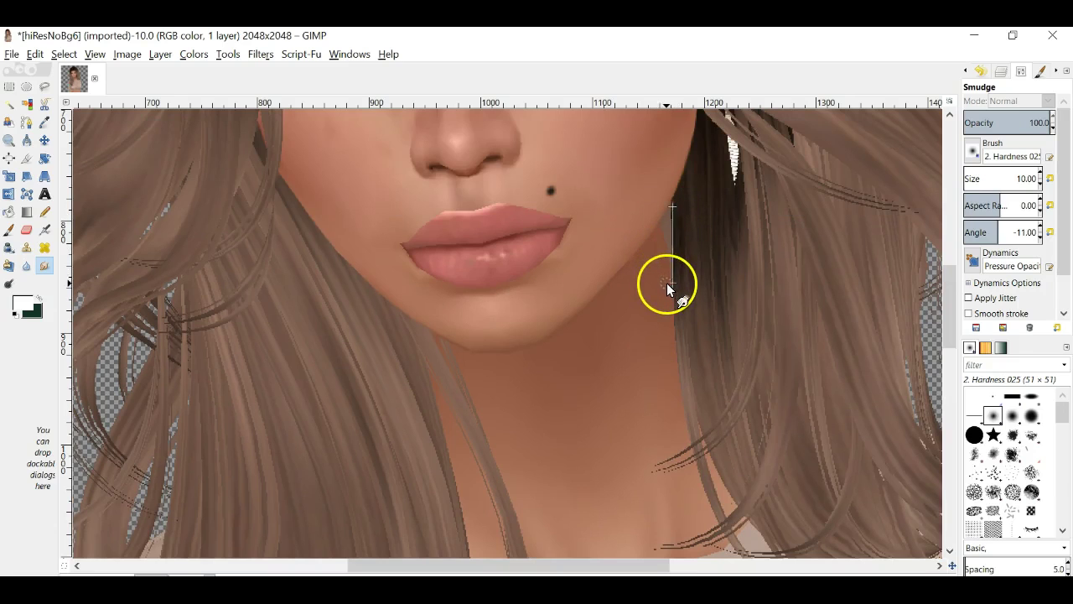
left_click(672, 356, "shift")
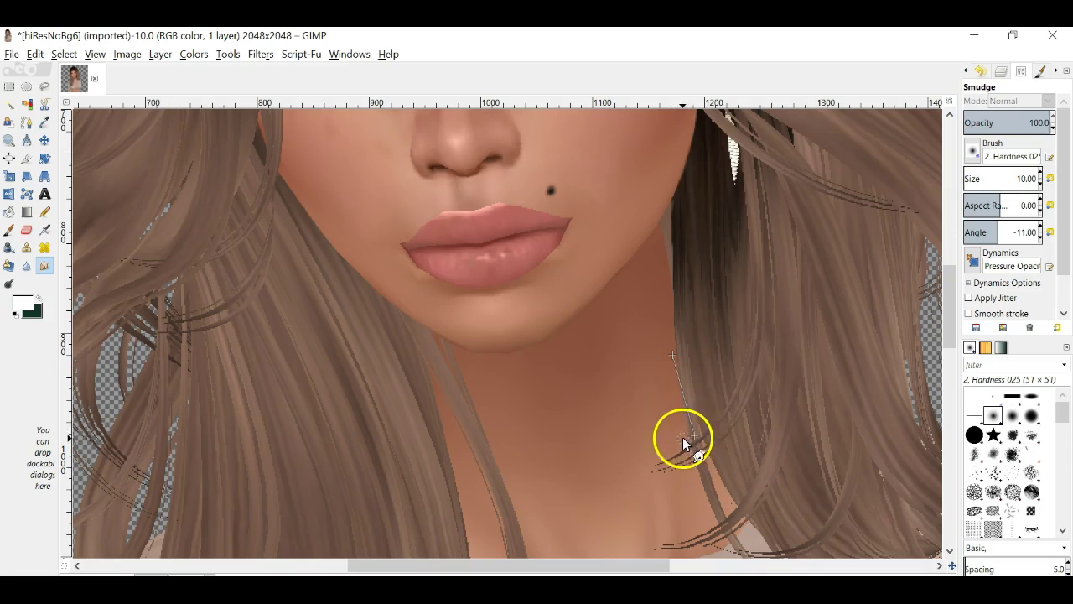
scroll(590, 372, "down", 5)
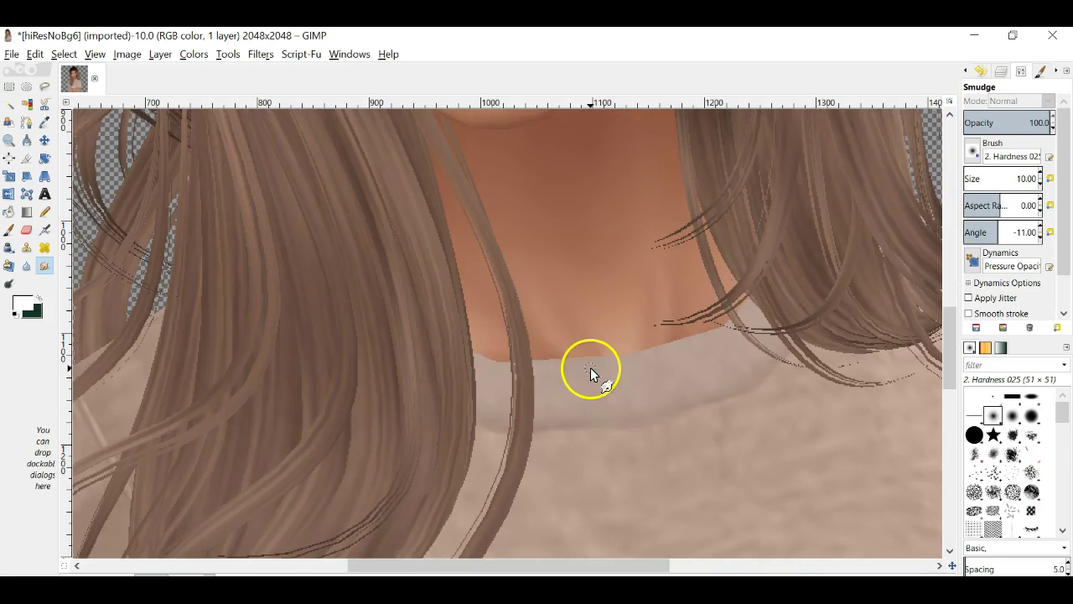
scroll(591, 373, "up", 10)
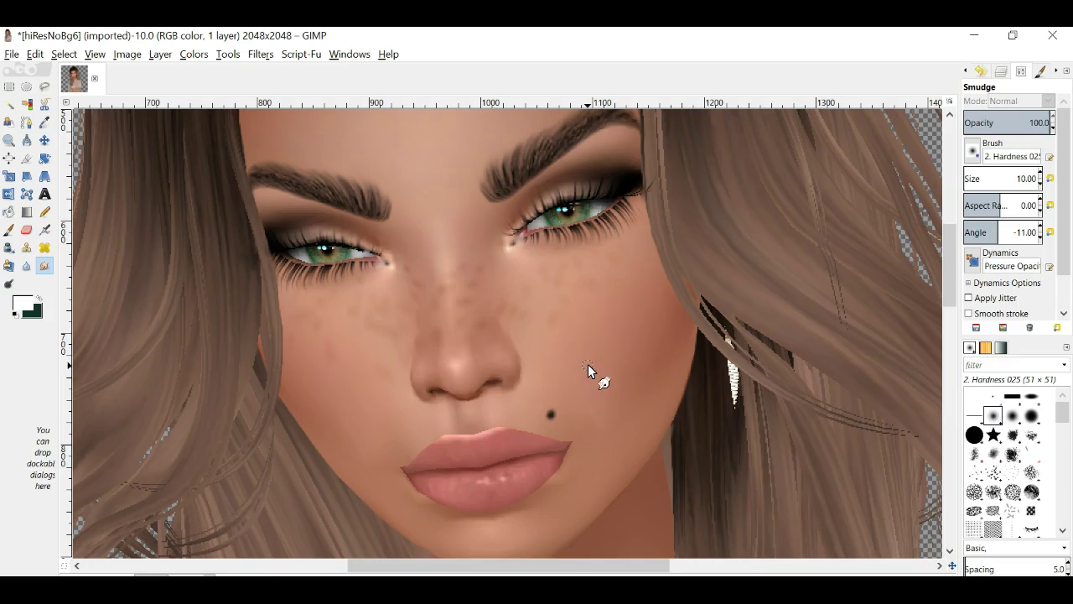
Cover the lower lashes of both eyes with cloned skin, using the Clone tool and the 2. Hardness 100 brush at size 10
mouse_move(588, 364)
left_mouse_down()
mouse_move(564, 364)
mouse_move(548, 260)
mouse_move(523, 241)
left_mouse_up()
mouse_move(613, 236)
left_mouse_down()
mouse_move(526, 240)
mouse_move(552, 237)
mouse_move(557, 277)
mouse_move(560, 240)
mouse_move(580, 238)
left_mouse_up()
left_click(975, 434)
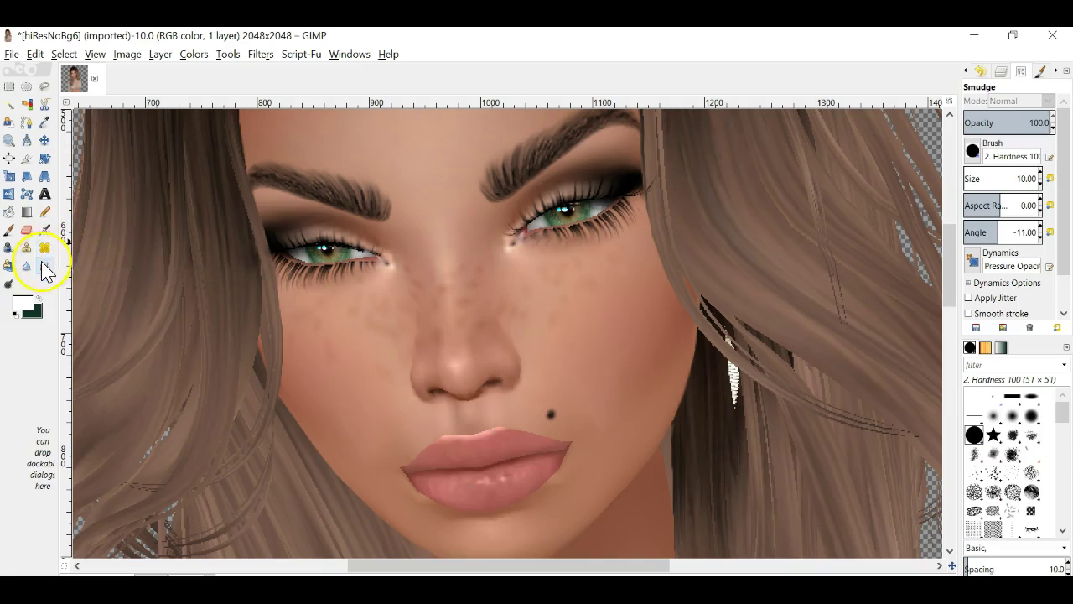
left_click(26, 248)
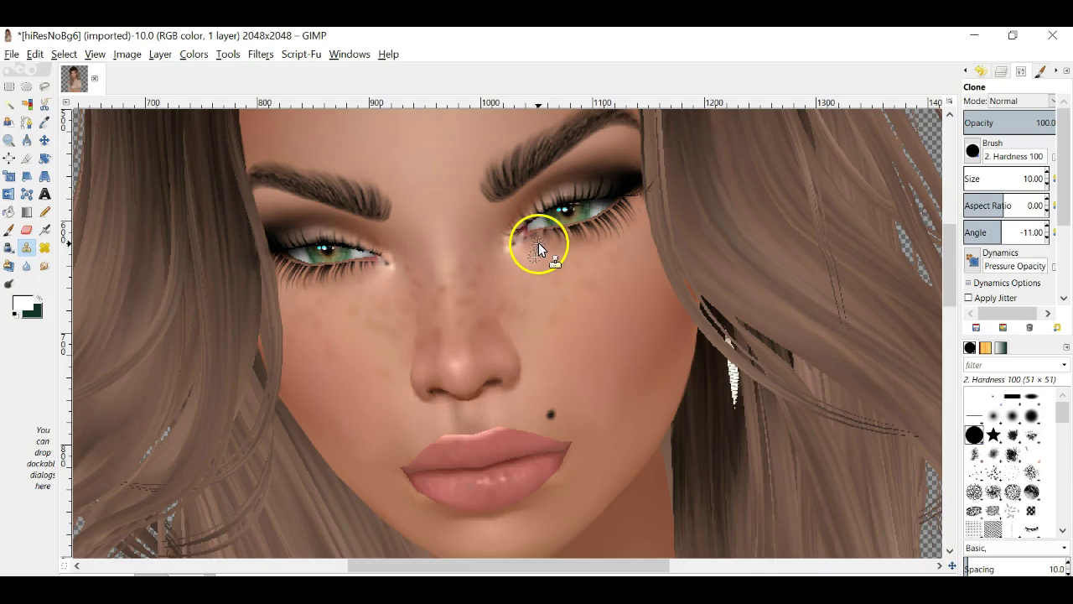
mouse_move(541, 239)
left_mouse_down()
mouse_move(614, 226)
mouse_move(632, 201)
mouse_move(601, 228)
mouse_move(559, 235)
mouse_move(442, 345)
left_mouse_up()
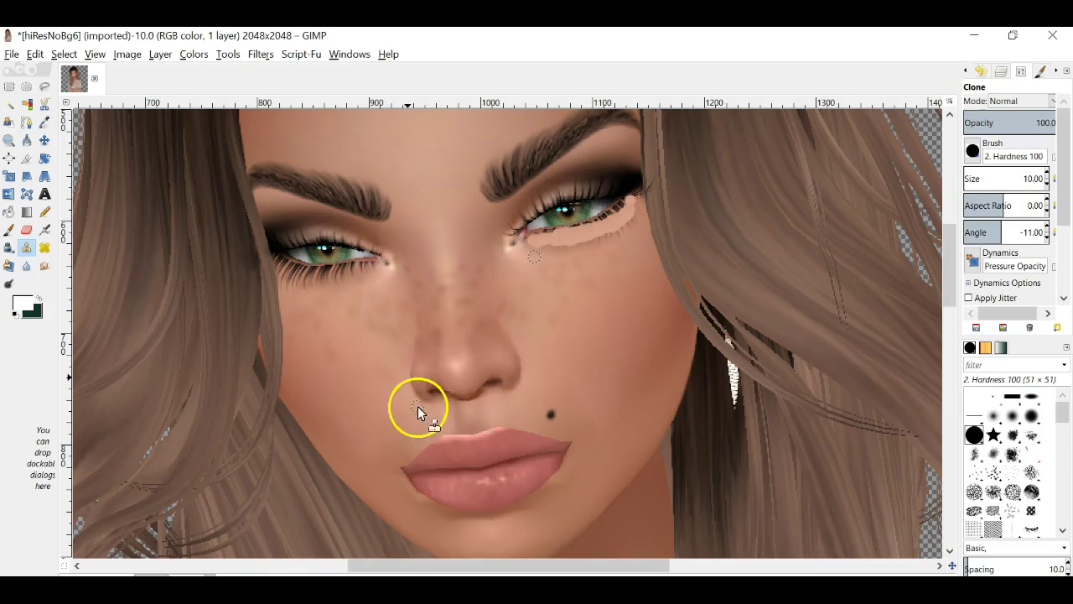
mouse_move(389, 285)
left_mouse_down()
mouse_move(397, 292)
mouse_move(388, 282)
mouse_move(360, 288)
mouse_move(386, 285)
mouse_move(371, 267)
left_mouse_up()
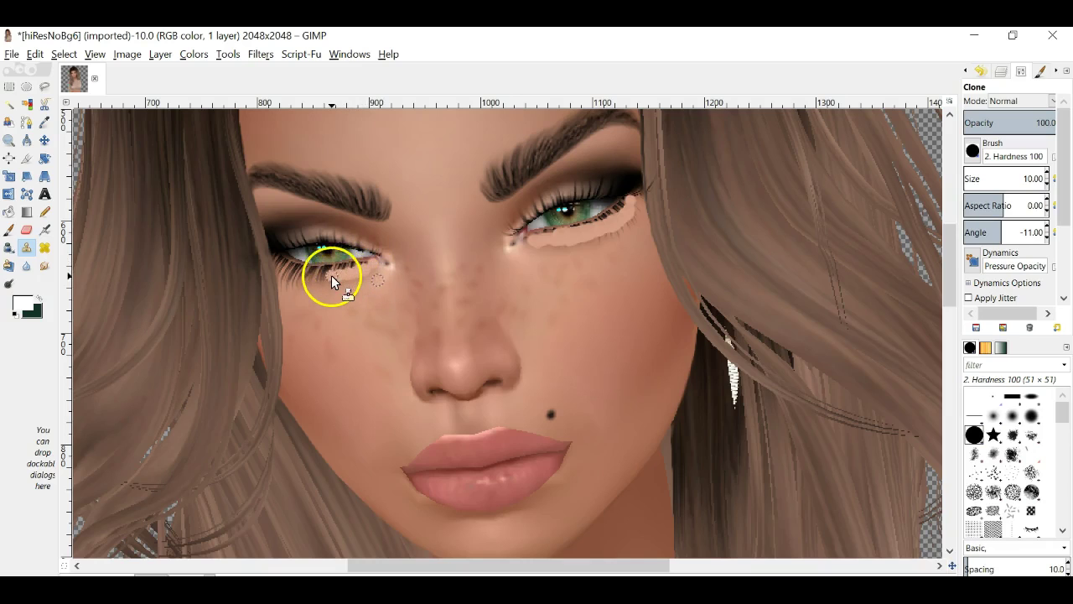
mouse_move(310, 273)
left_mouse_down()
mouse_move(278, 263)
mouse_move(288, 275)
left_mouse_up()
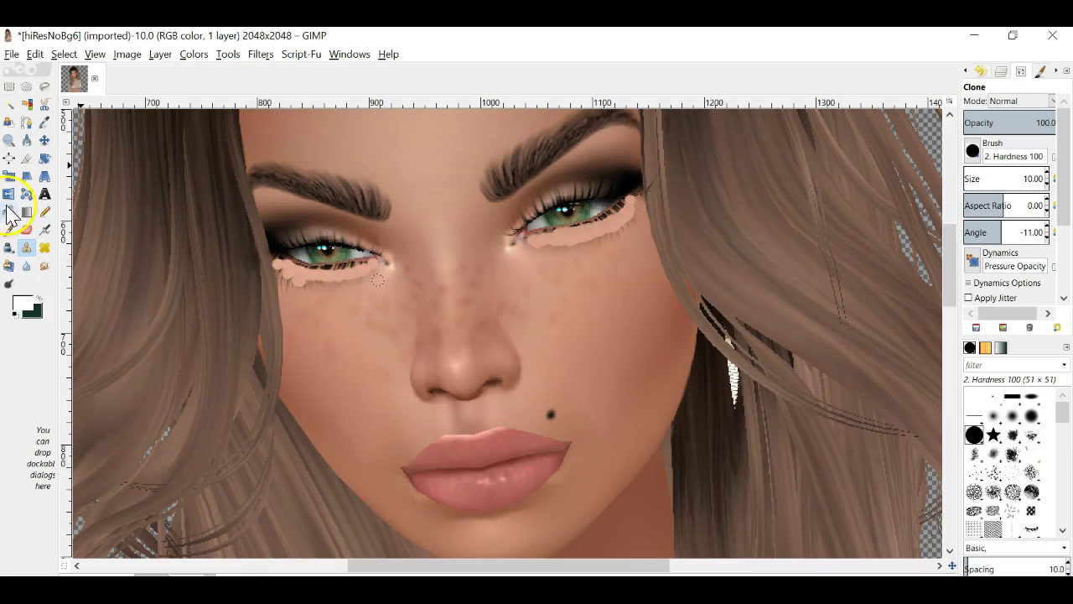
Undo the last clone strokes at the outer corner of the eye opposite the earring
left_click(26, 228)
left_click(34, 54)
left_click(34, 54)
left_click(34, 53)
left_click(35, 54)
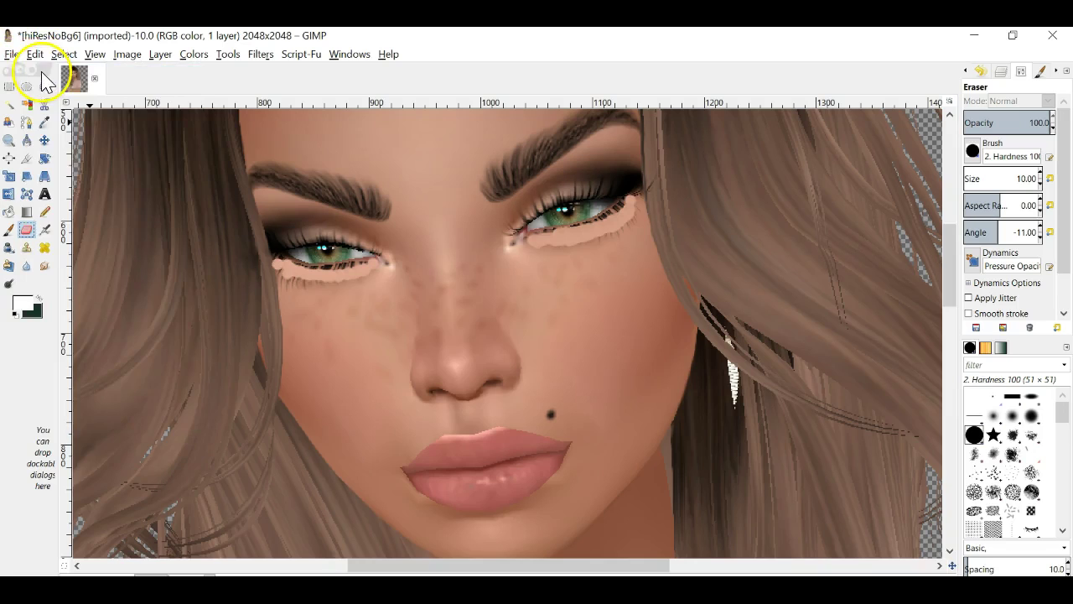
left_click(34, 54)
left_click(35, 53)
left_click(34, 53)
left_click(40, 73)
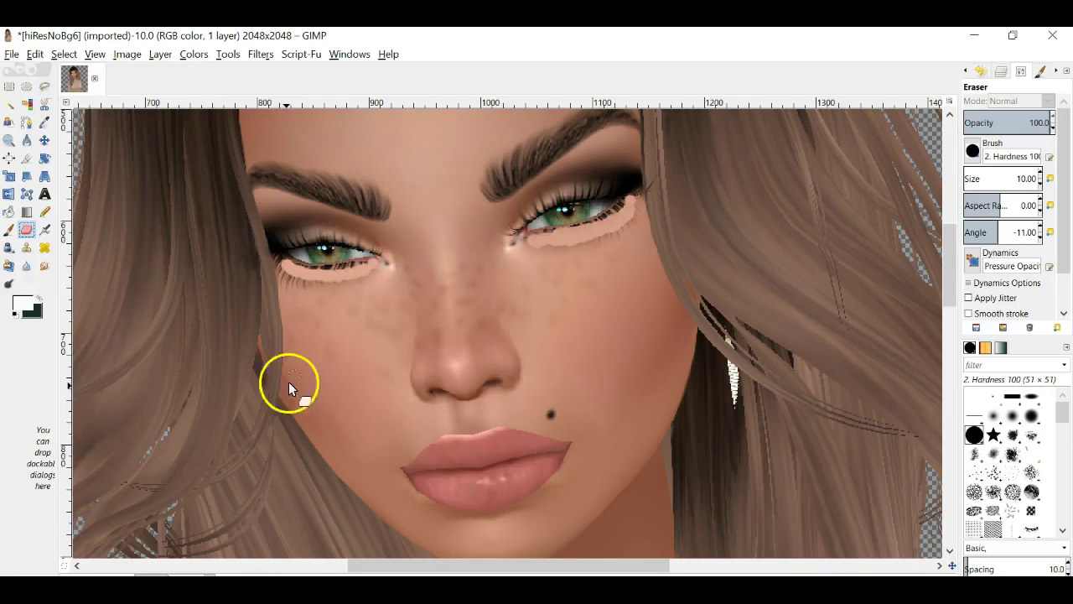
Blend the cloned patch under the earring-side eye into the cheek with Smudge at brush sizes 10 and 18
left_click(45, 266)
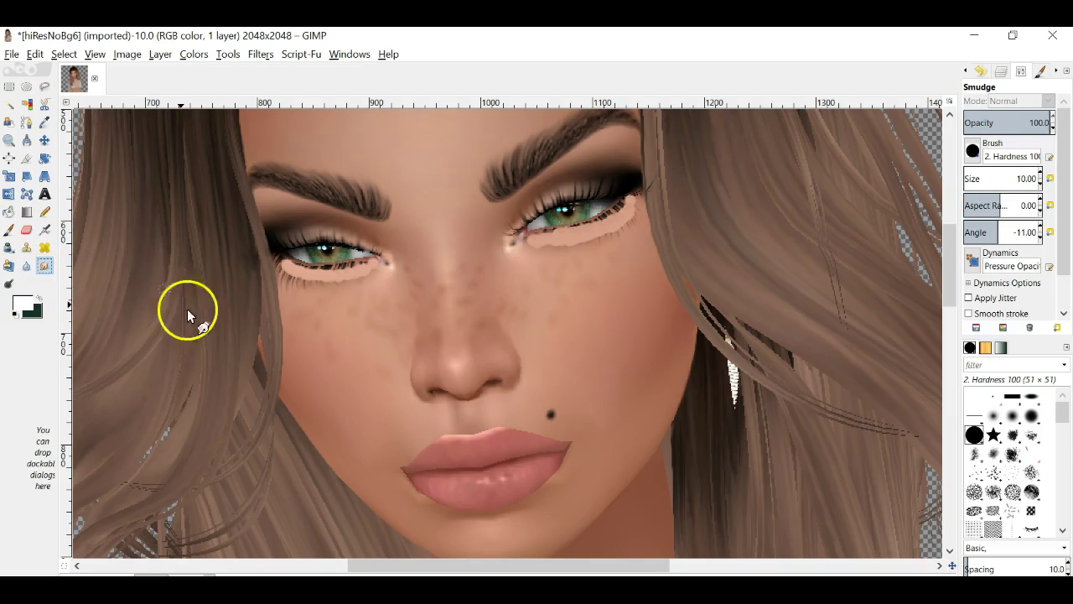
mouse_move(536, 239)
left_mouse_down()
mouse_move(636, 198)
mouse_move(595, 223)
mouse_move(631, 212)
mouse_move(600, 240)
mouse_move(584, 242)
mouse_move(620, 234)
mouse_move(609, 239)
mouse_move(637, 208)
mouse_move(550, 239)
mouse_move(580, 245)
mouse_move(596, 239)
mouse_move(524, 251)
mouse_move(591, 247)
left_mouse_up()
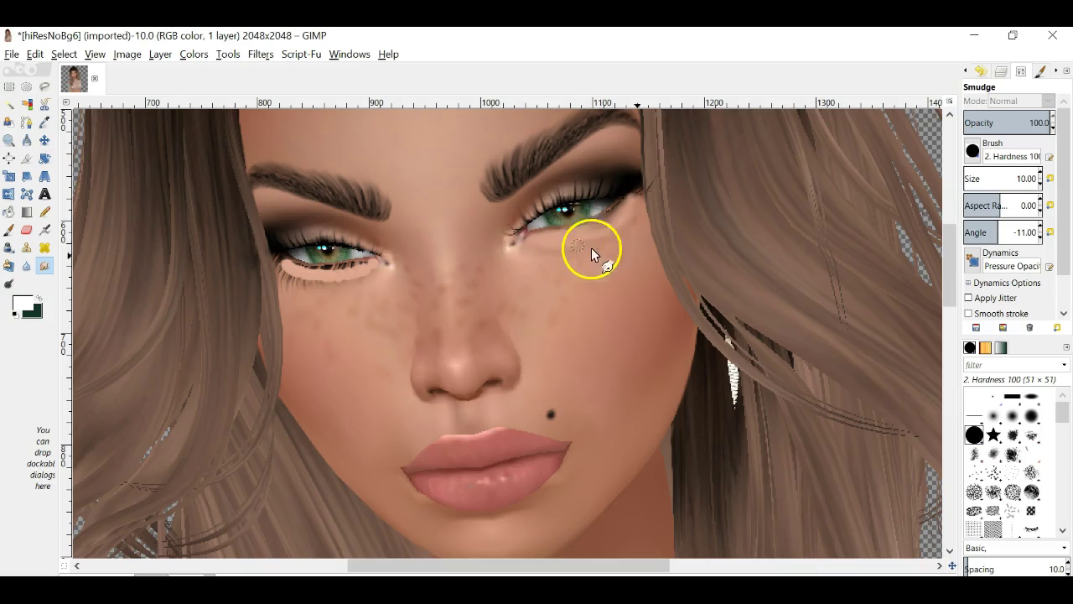
scroll(1043, 177, "up", 6)
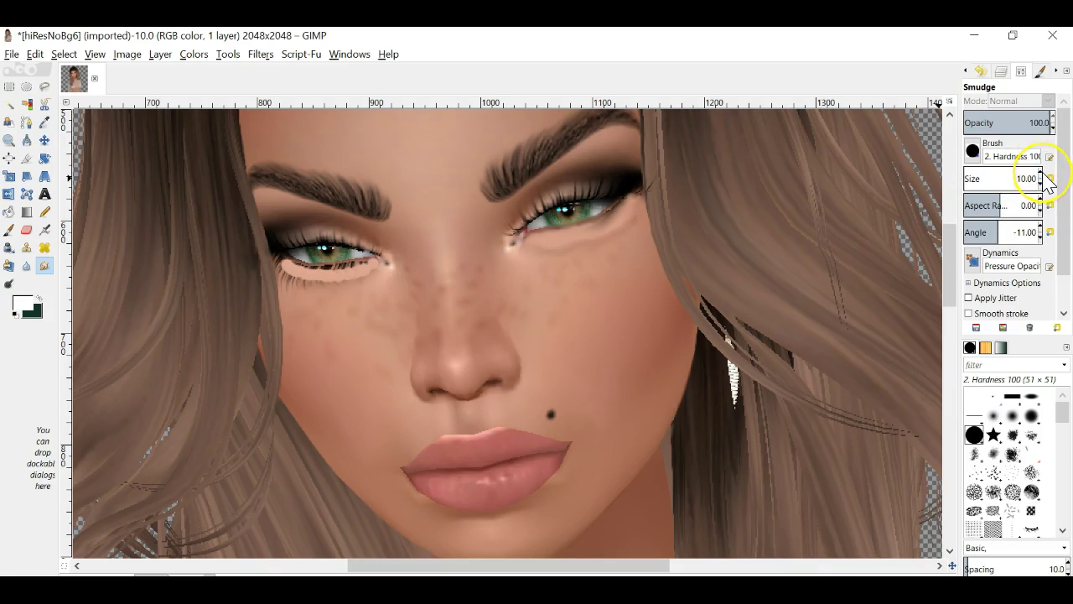
scroll(1043, 178, "up", 2)
mouse_move(632, 248)
left_mouse_down()
mouse_move(607, 233)
mouse_move(564, 252)
mouse_move(531, 245)
mouse_move(577, 241)
mouse_move(633, 201)
mouse_move(591, 230)
mouse_move(535, 242)
mouse_move(549, 252)
mouse_move(629, 223)
left_mouse_up()
mouse_move(559, 253)
left_mouse_down()
mouse_move(630, 207)
mouse_move(590, 235)
mouse_move(522, 256)
mouse_move(569, 256)
mouse_move(362, 308)
mouse_move(523, 294)
left_mouse_up()
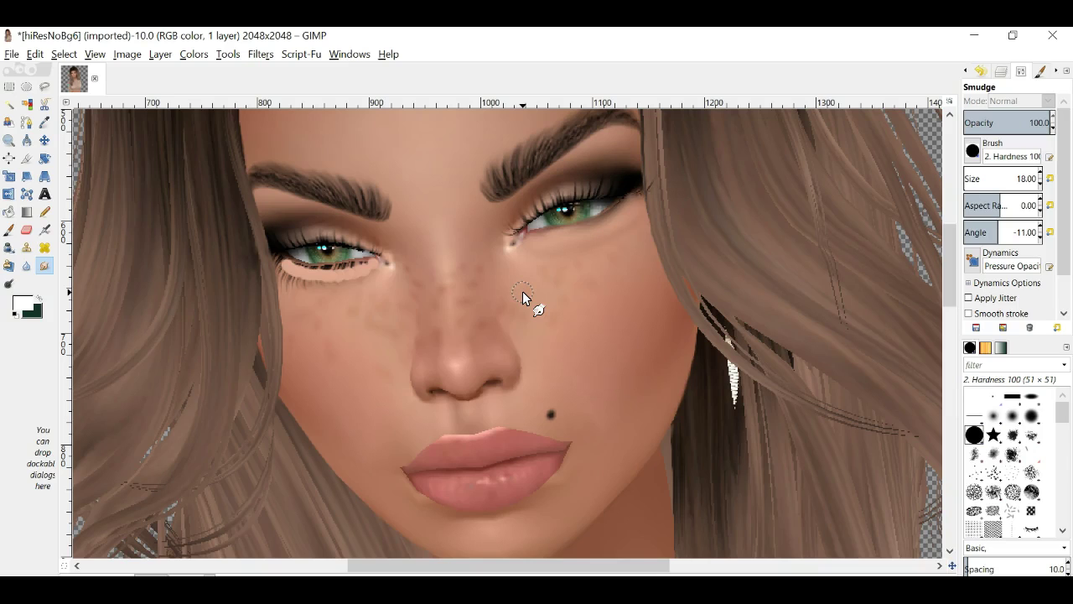
mouse_move(587, 252)
left_mouse_down()
mouse_move(599, 256)
mouse_move(552, 244)
mouse_move(321, 295)
mouse_move(373, 267)
mouse_move(295, 279)
mouse_move(283, 263)
mouse_move(528, 275)
left_mouse_up()
Blend the skin under the eye opposite the earring with Smudge, reducing the brush size to 10 and raising it to 15
left_click(1041, 182)
scroll(1042, 185, "down", 8)
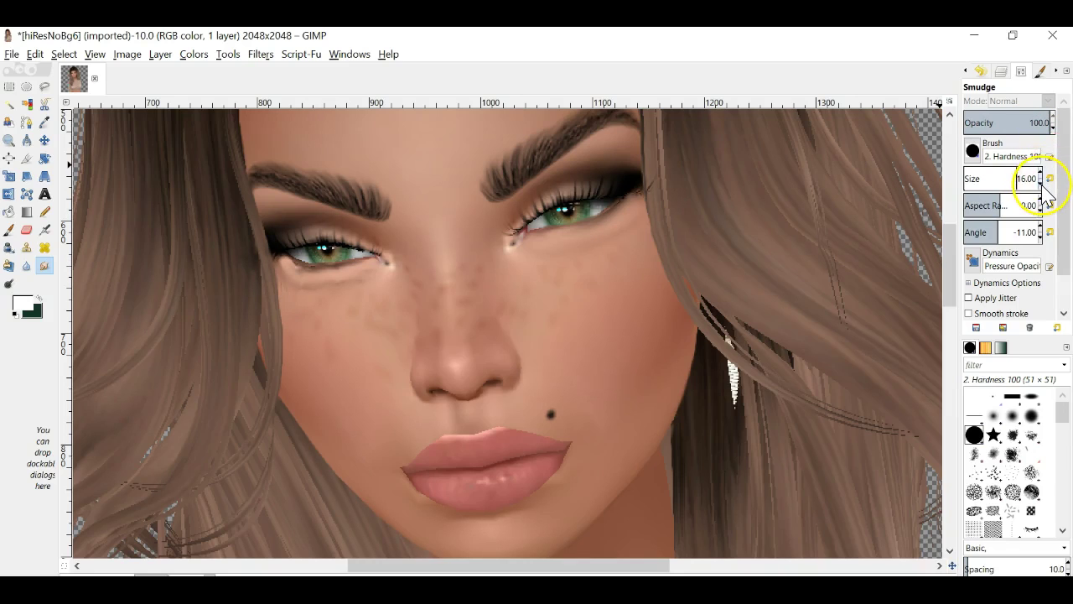
mouse_move(379, 227)
left_mouse_down()
mouse_move(343, 280)
mouse_move(298, 286)
mouse_move(277, 261)
mouse_move(317, 274)
mouse_move(377, 265)
mouse_move(322, 285)
mouse_move(350, 286)
mouse_move(305, 286)
mouse_move(277, 259)
mouse_move(327, 274)
mouse_move(317, 271)
mouse_move(345, 270)
mouse_move(306, 272)
mouse_move(374, 263)
mouse_move(314, 285)
left_mouse_up()
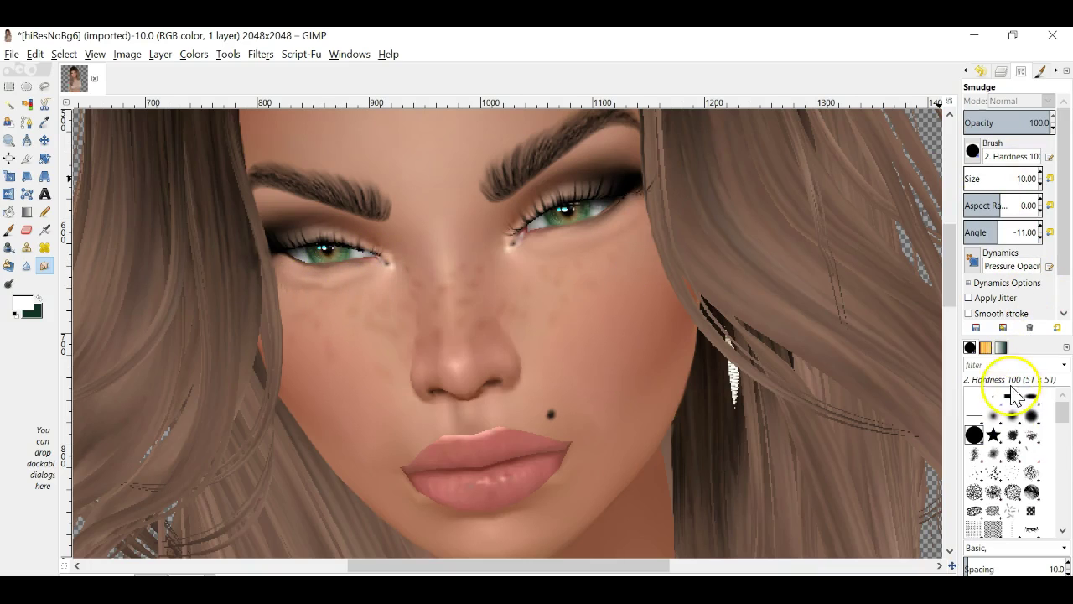
left_click(1040, 175)
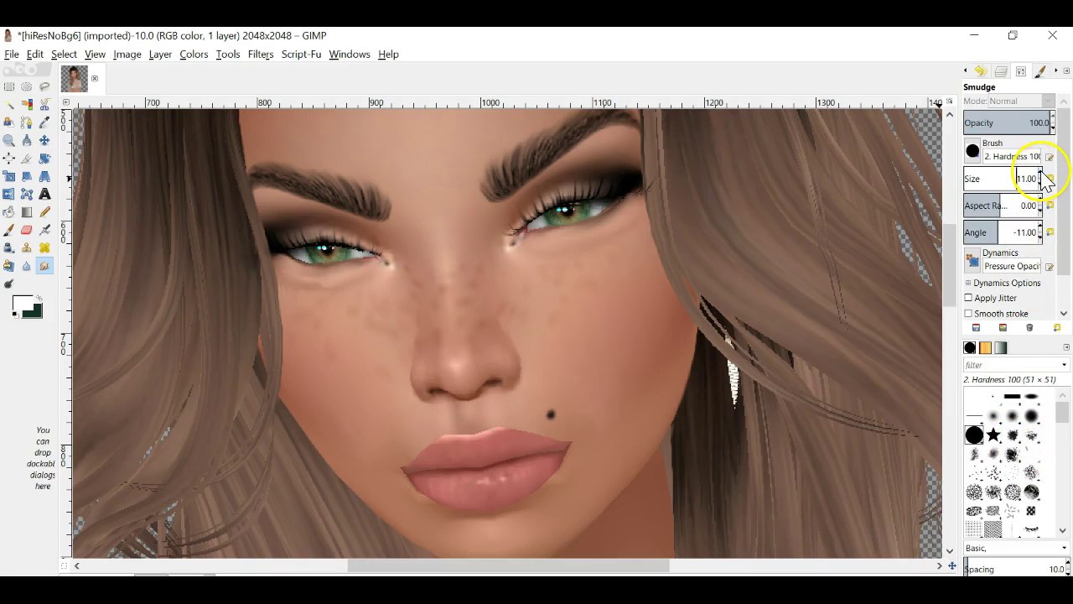
left_click(1044, 175)
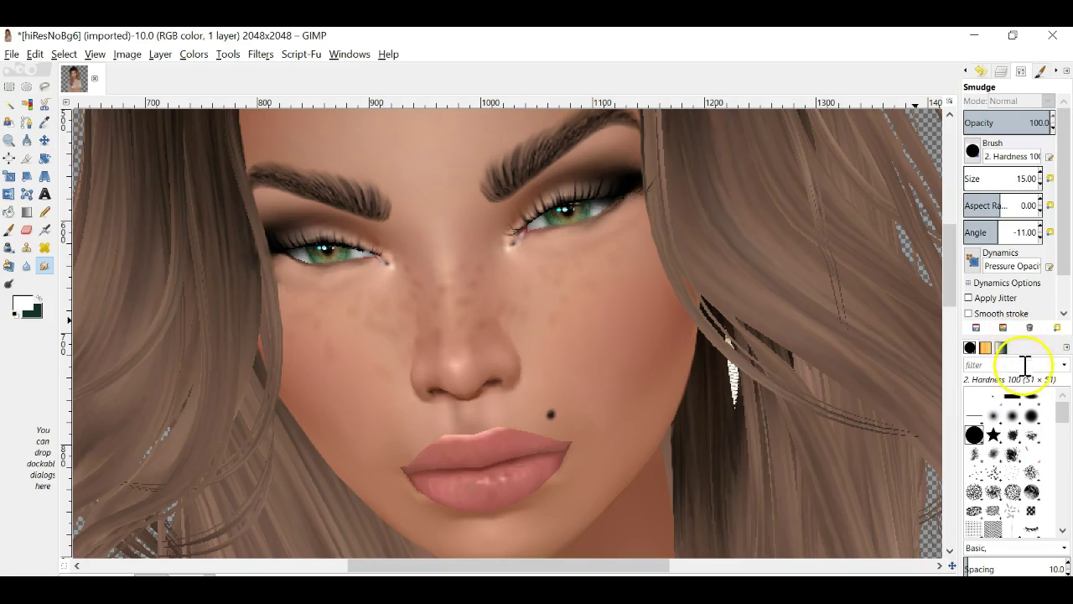
Set the Smudge brush size to 9 and smear the upper lashes of both eyes into the eyelids and eyeshadow
left_click(1041, 184)
left_click(1040, 183)
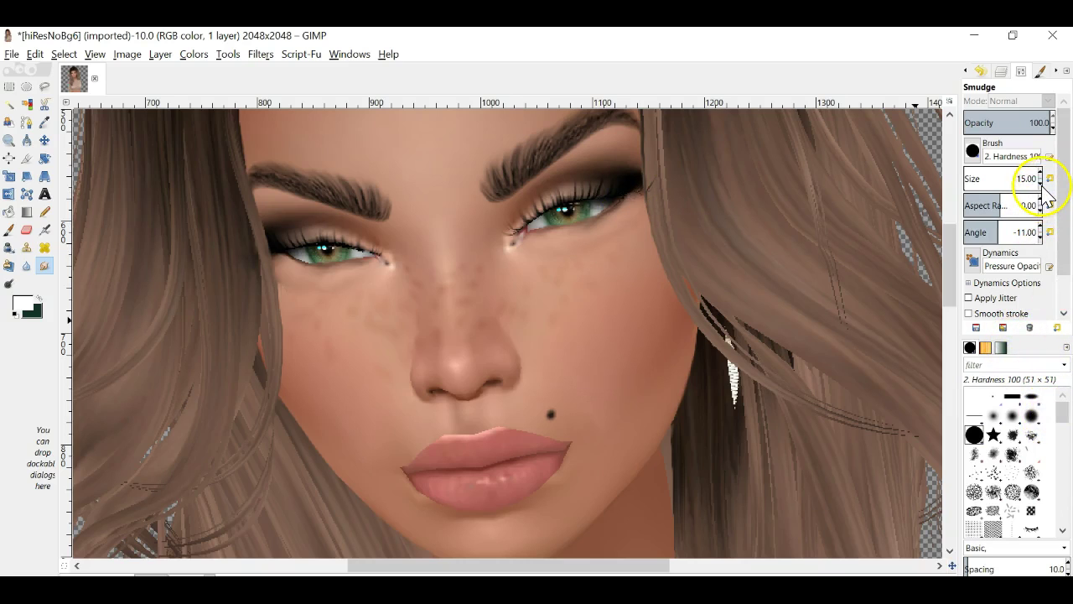
left_click(1042, 184)
left_click(1042, 183)
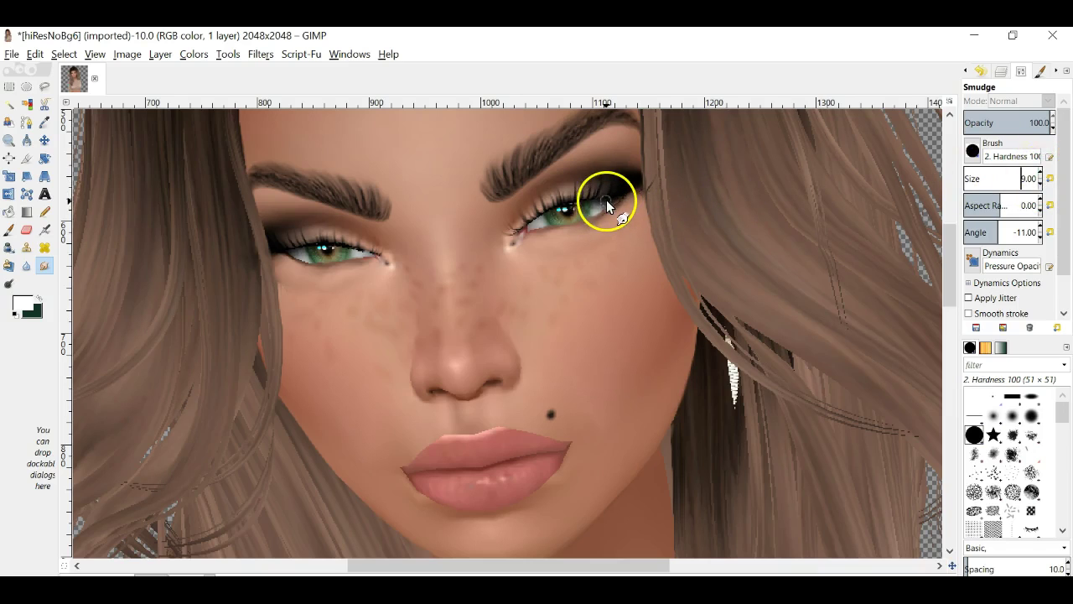
mouse_move(516, 227)
left_mouse_down()
mouse_move(504, 223)
mouse_move(542, 195)
mouse_move(530, 214)
mouse_move(592, 196)
mouse_move(587, 187)
mouse_move(604, 195)
left_mouse_up()
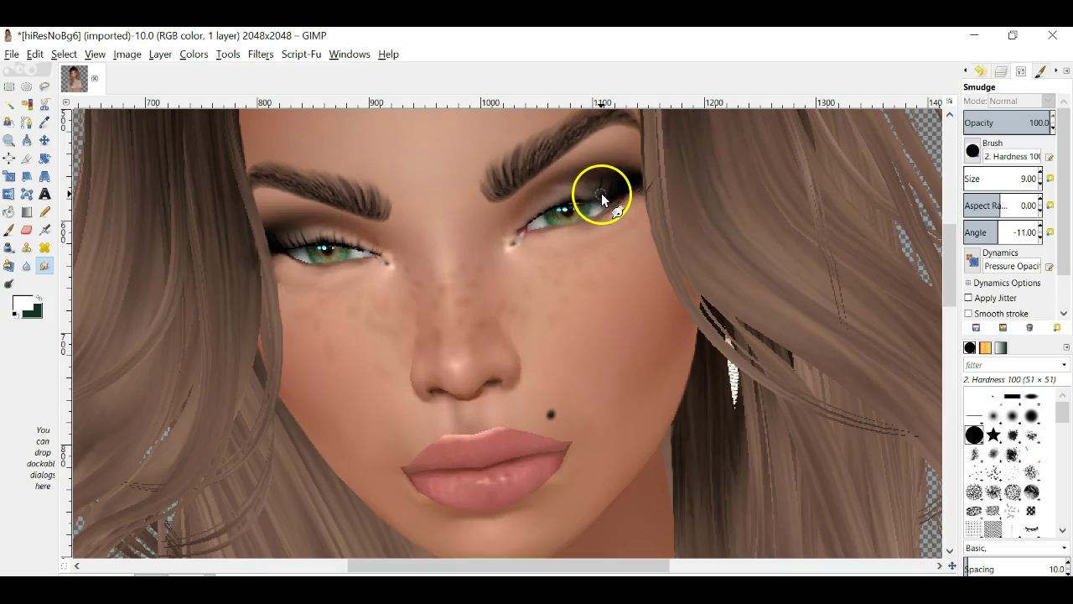
left_click_drag(608, 181, 622, 182)
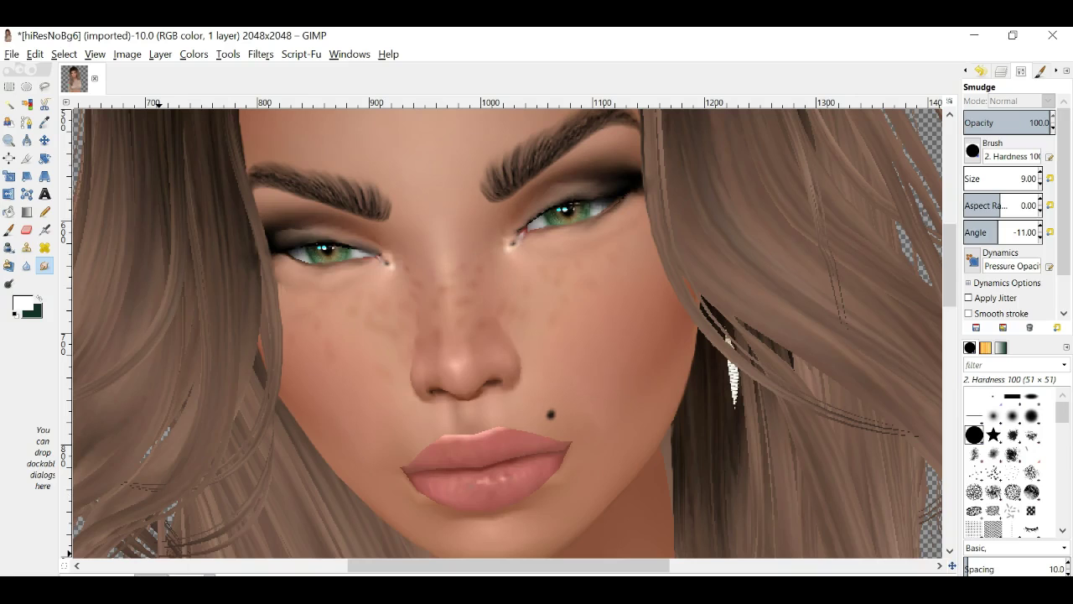
Smudge the inner corner of the earring-side eye with a short stroke after checking the whole face at lower magnification
left_click(210, 571)
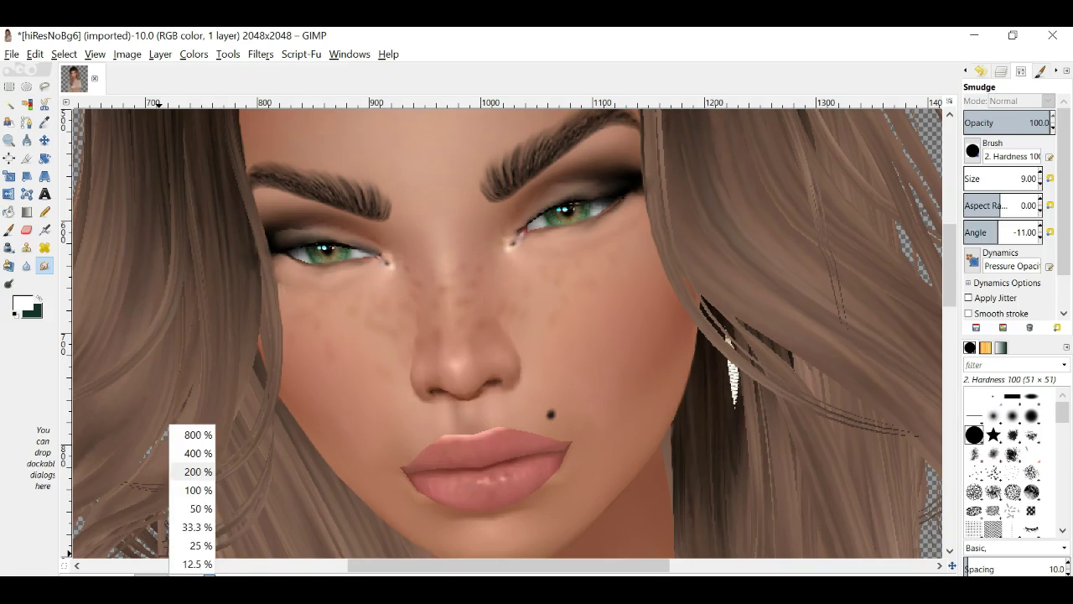
left_click(202, 508)
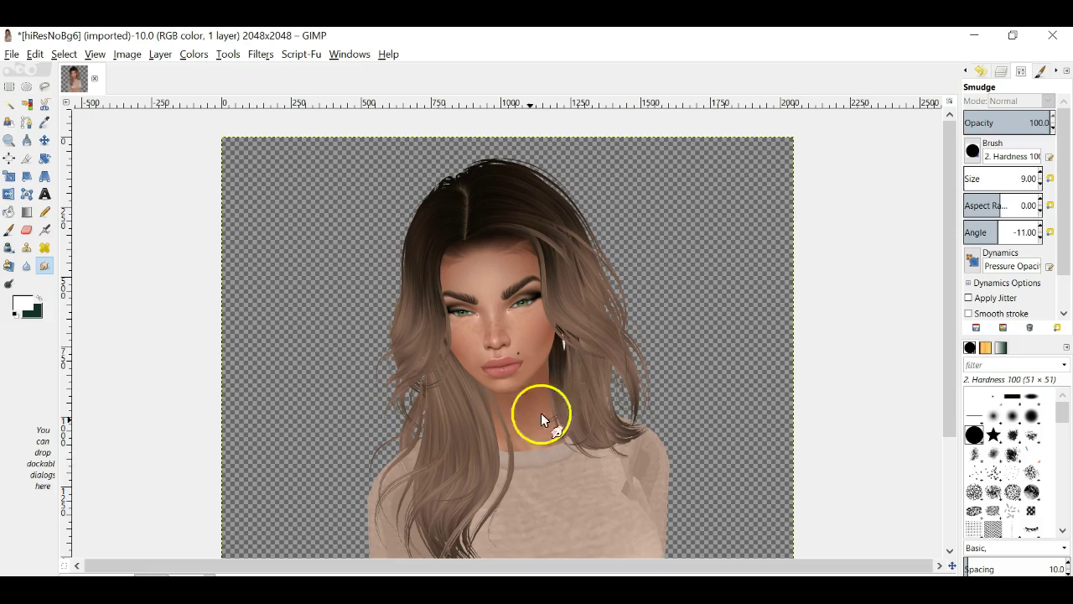
left_click(200, 582)
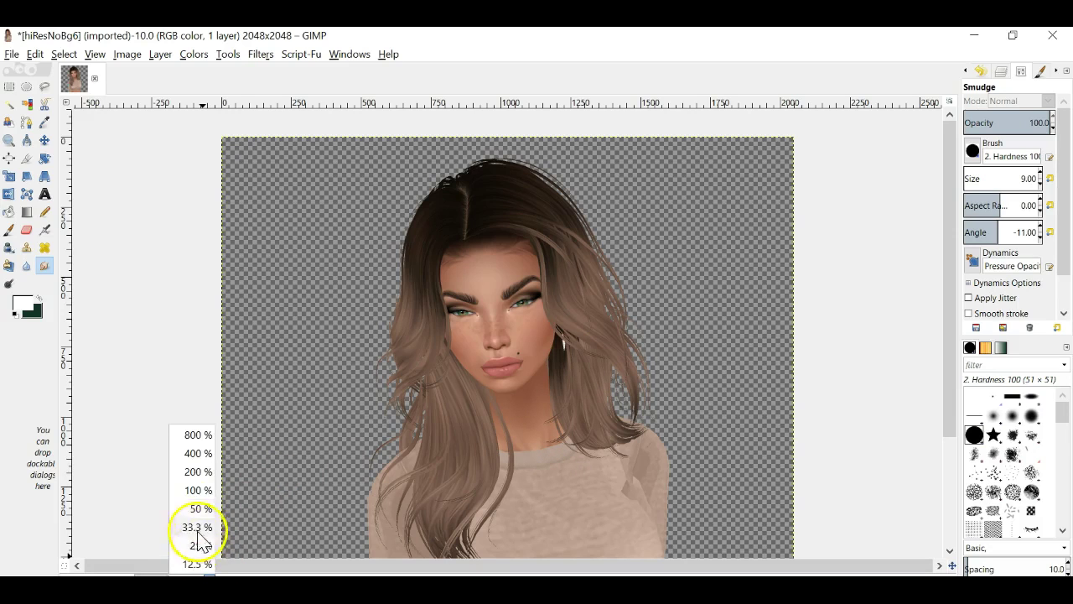
left_click(203, 472)
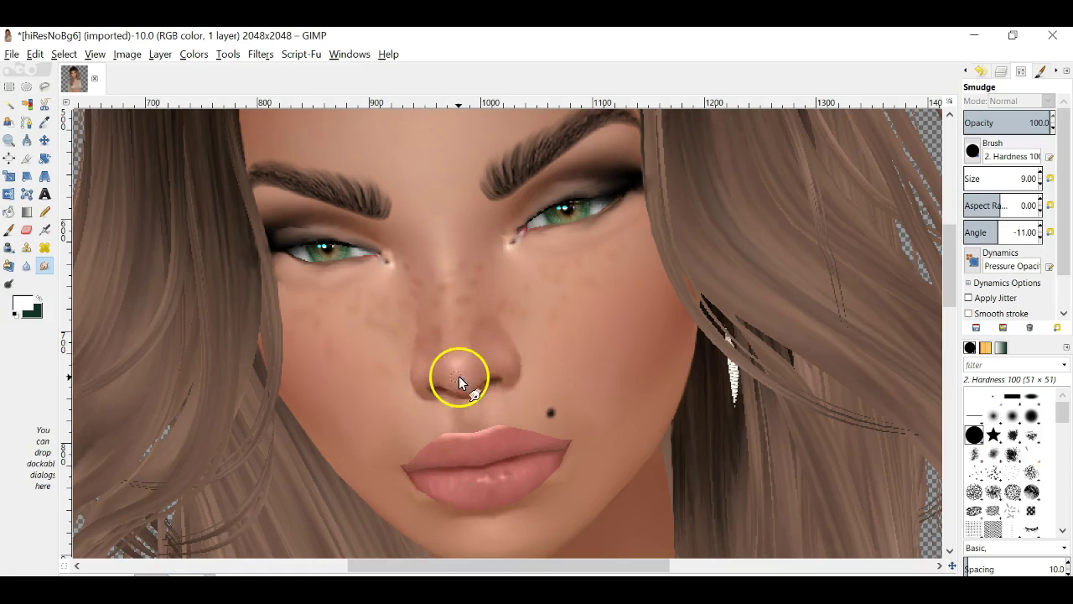
mouse_move(504, 238)
left_mouse_down()
mouse_move(511, 223)
mouse_move(508, 231)
left_mouse_up()
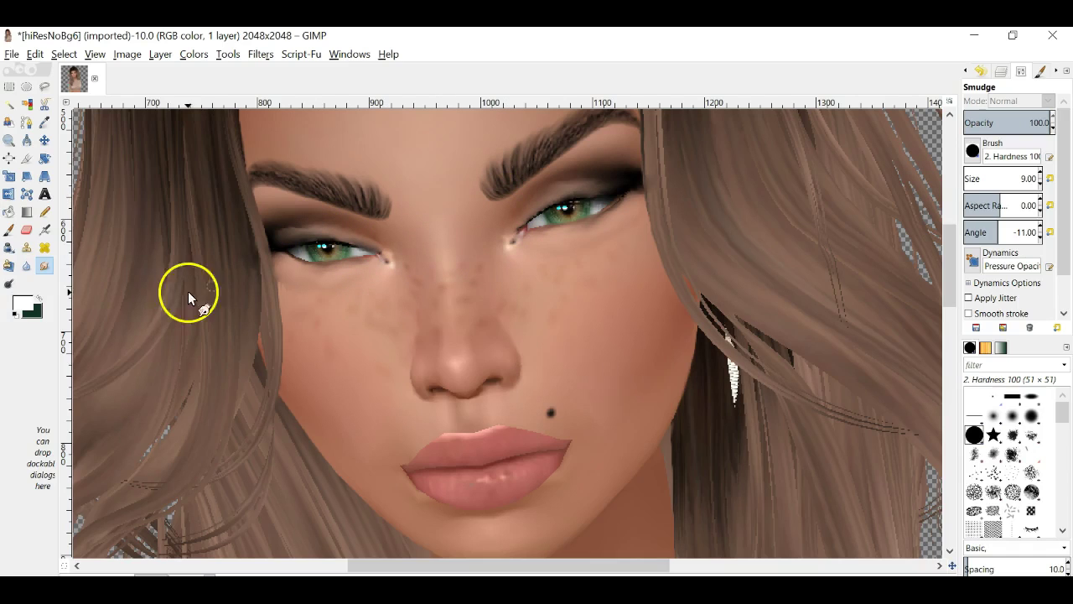
Test Dodge / Burn on the cheek opposite the earring with a lightening and a darkening dab, undoing each one
left_click(10, 287)
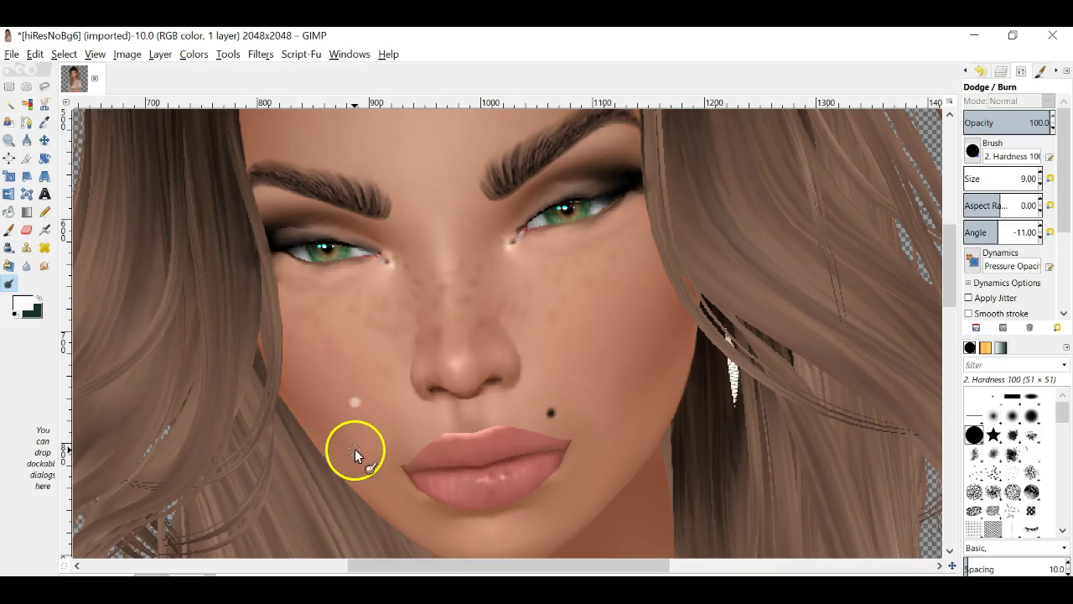
left_click(38, 56)
left_click(42, 57)
left_click(44, 59)
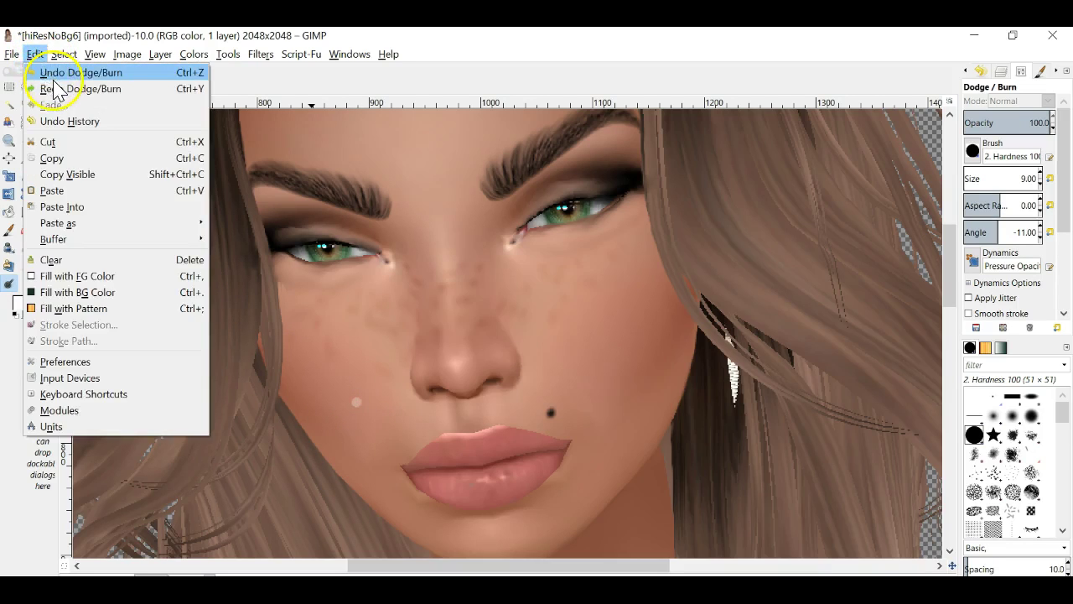
left_click(46, 72)
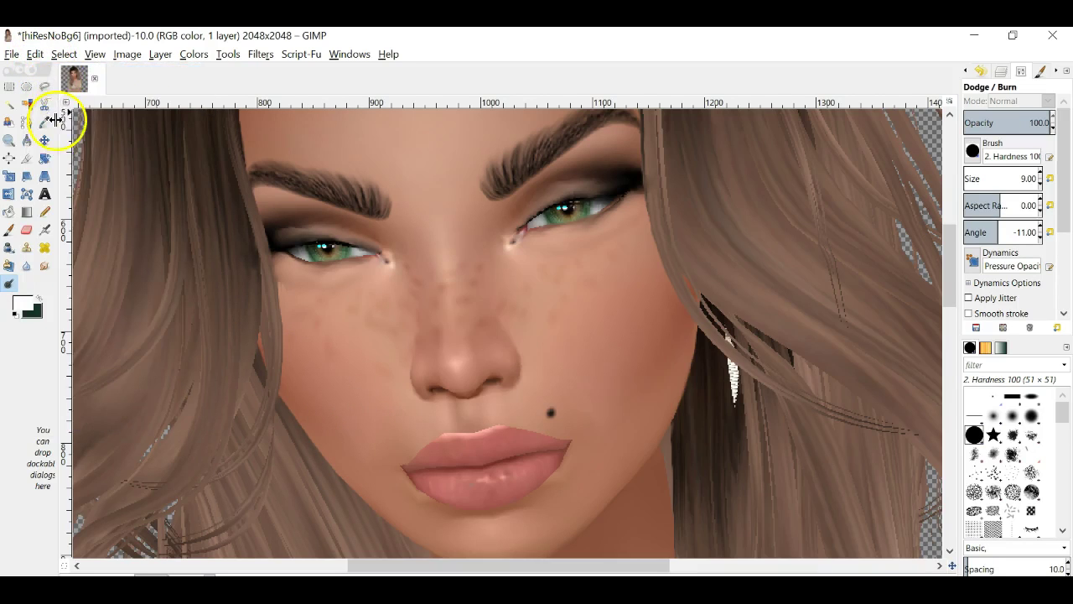
left_click(353, 400)
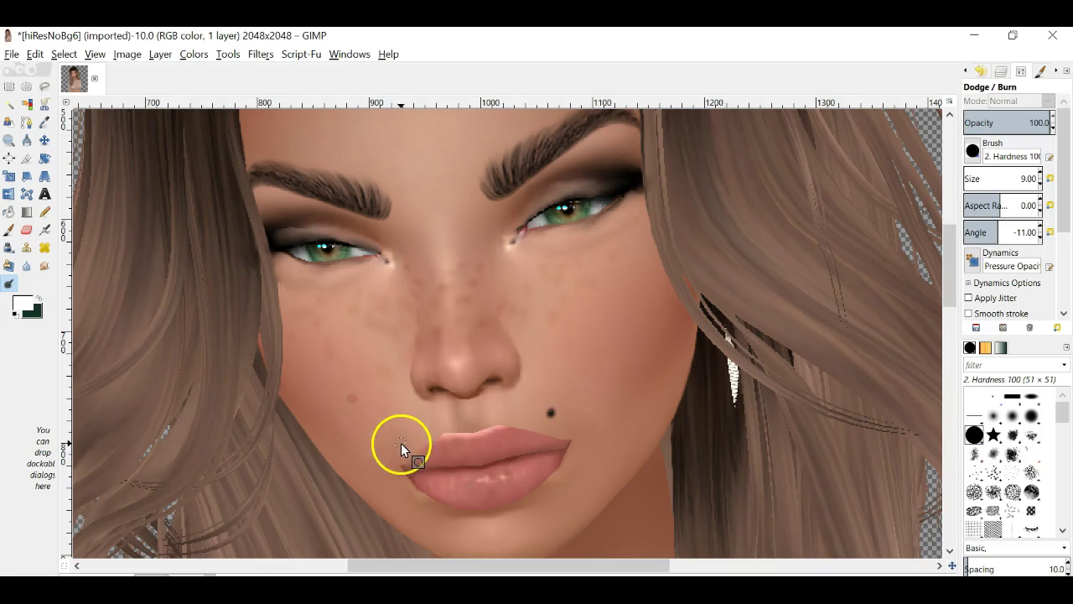
left_click(35, 54)
left_click(48, 74)
Set the Dodge / Burn brush size to 2 and darken the nostrils, the underside of the nose and the outlines of both nose wings
left_click(1041, 184)
left_click(1041, 184)
left_click(1040, 183)
left_click(1040, 183)
left_click(1040, 182)
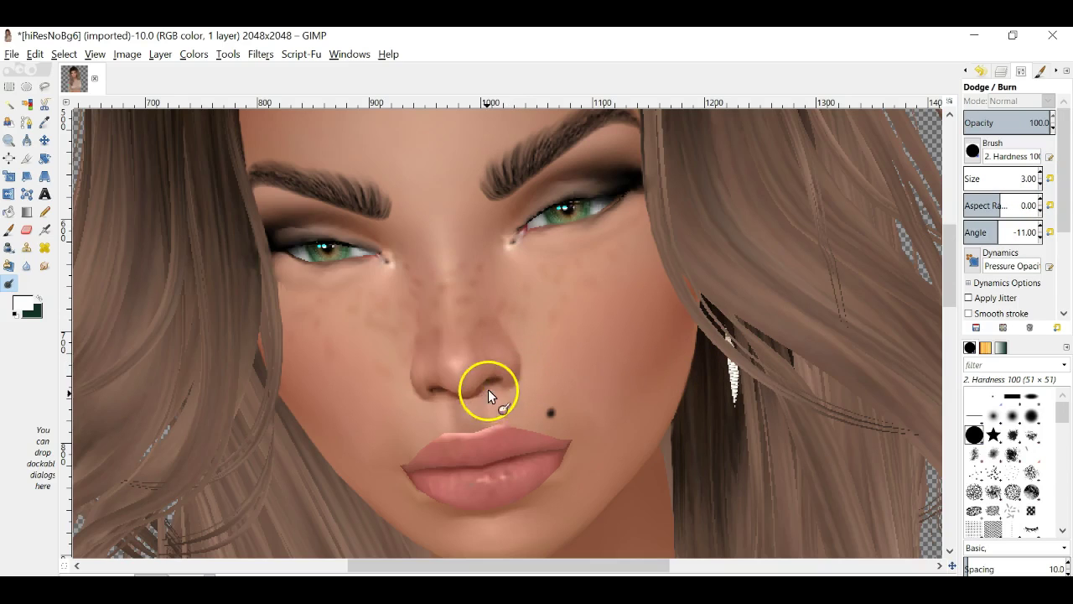
left_click(1042, 186)
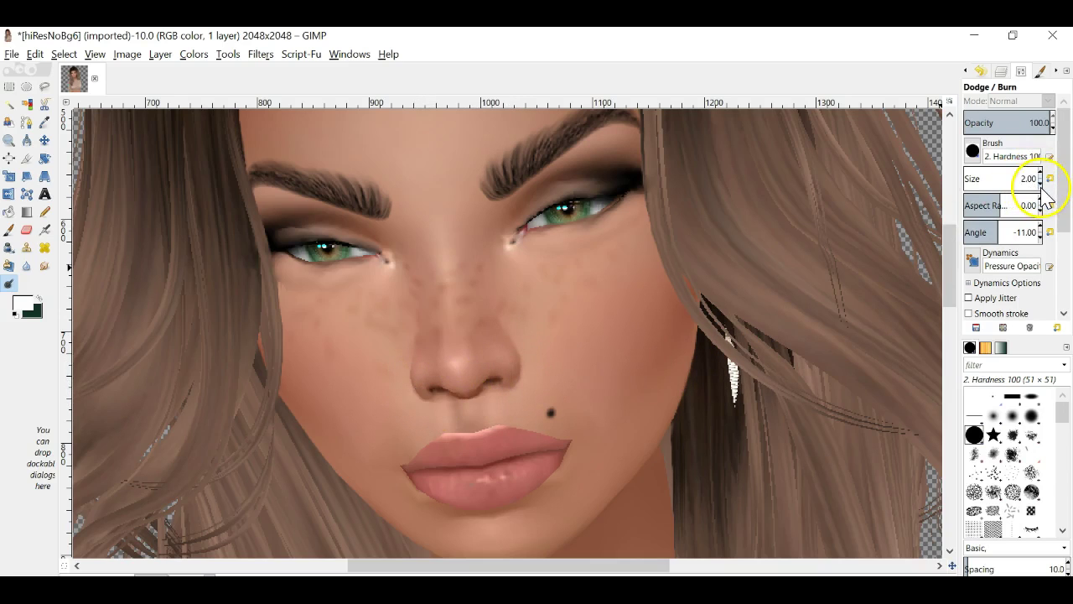
left_click(205, 566)
left_click(193, 454)
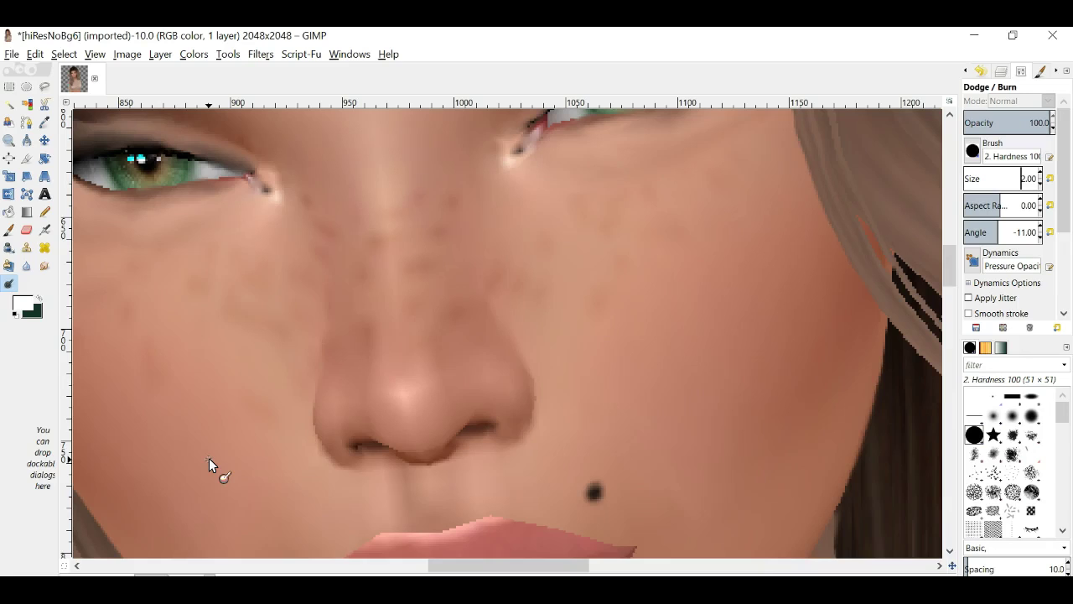
mouse_move(208, 458)
left_mouse_down()
mouse_move(269, 508)
mouse_move(330, 523)
left_mouse_up()
left_click_drag(336, 474, 225, 335)
mouse_move(371, 389)
left_mouse_down()
mouse_move(525, 372)
mouse_move(533, 364)
mouse_move(515, 344)
mouse_move(539, 400)
mouse_move(517, 438)
mouse_move(535, 381)
mouse_move(505, 324)
mouse_move(538, 386)
mouse_move(519, 434)
mouse_move(511, 441)
mouse_move(537, 408)
mouse_move(510, 443)
mouse_move(478, 424)
mouse_move(457, 436)
mouse_move(448, 448)
mouse_move(492, 429)
mouse_move(463, 444)
mouse_move(473, 477)
mouse_move(473, 461)
mouse_move(418, 470)
mouse_move(449, 453)
mouse_move(421, 461)
mouse_move(392, 452)
mouse_move(417, 463)
mouse_move(451, 456)
mouse_move(433, 465)
mouse_move(362, 441)
mouse_move(361, 451)
mouse_move(363, 441)
mouse_move(392, 450)
mouse_move(363, 449)
mouse_move(391, 454)
mouse_move(371, 456)
mouse_move(400, 460)
mouse_move(364, 458)
left_mouse_up()
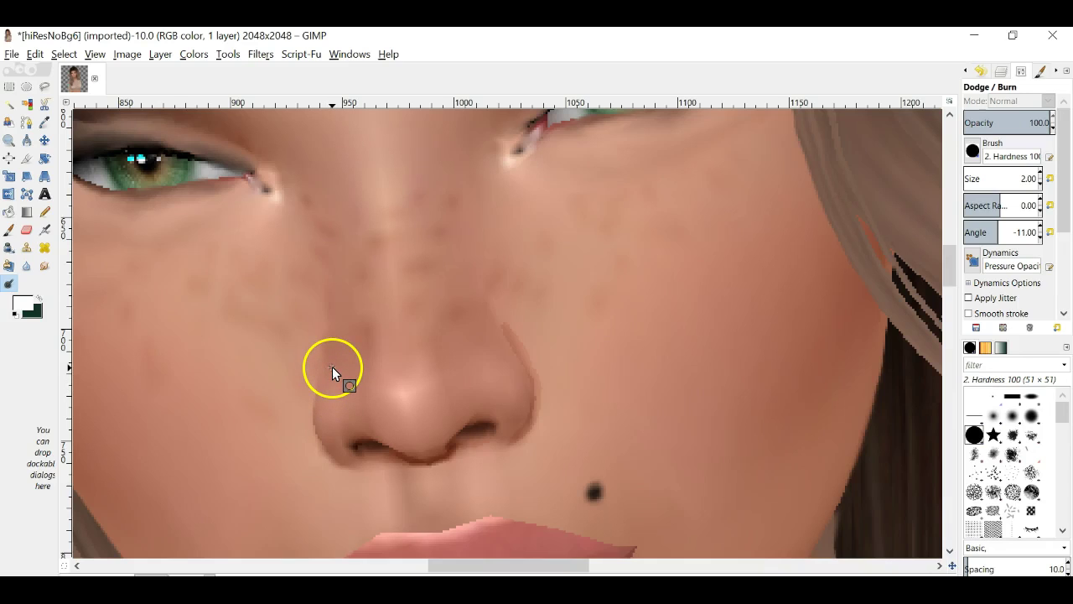
mouse_move(325, 366)
left_mouse_down()
mouse_move(310, 413)
mouse_move(346, 466)
left_mouse_up()
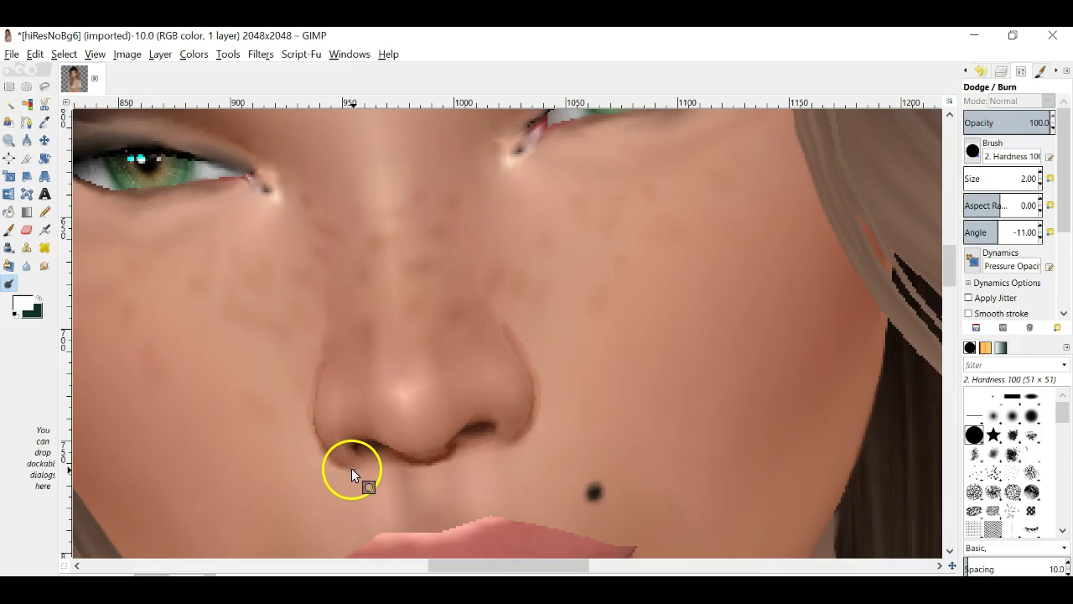
mouse_move(312, 419)
left_mouse_down()
mouse_move(325, 365)
mouse_move(308, 420)
mouse_move(340, 466)
left_mouse_up()
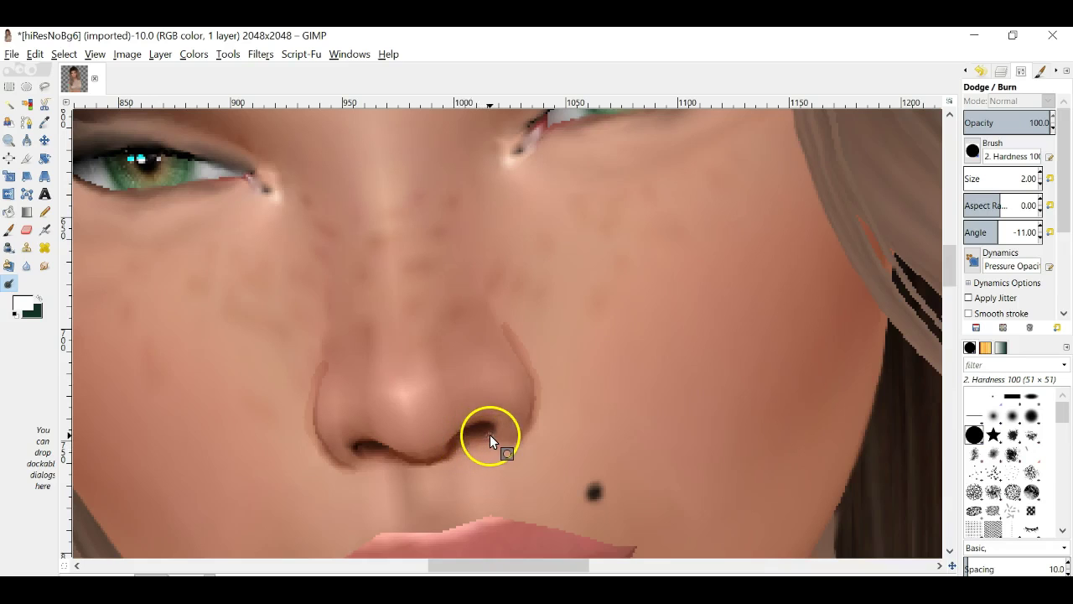
Blend the burned outline of the earring-side nose wing and the shading under the nose tip with Smudge at brush size 7
left_click(42, 266)
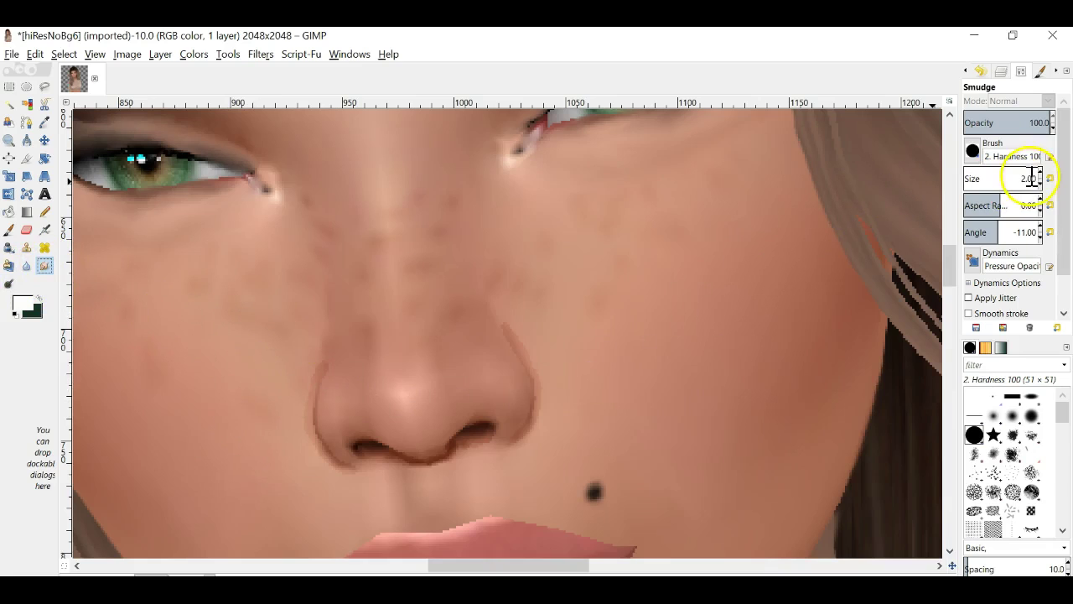
scroll(1045, 180, "up", 5)
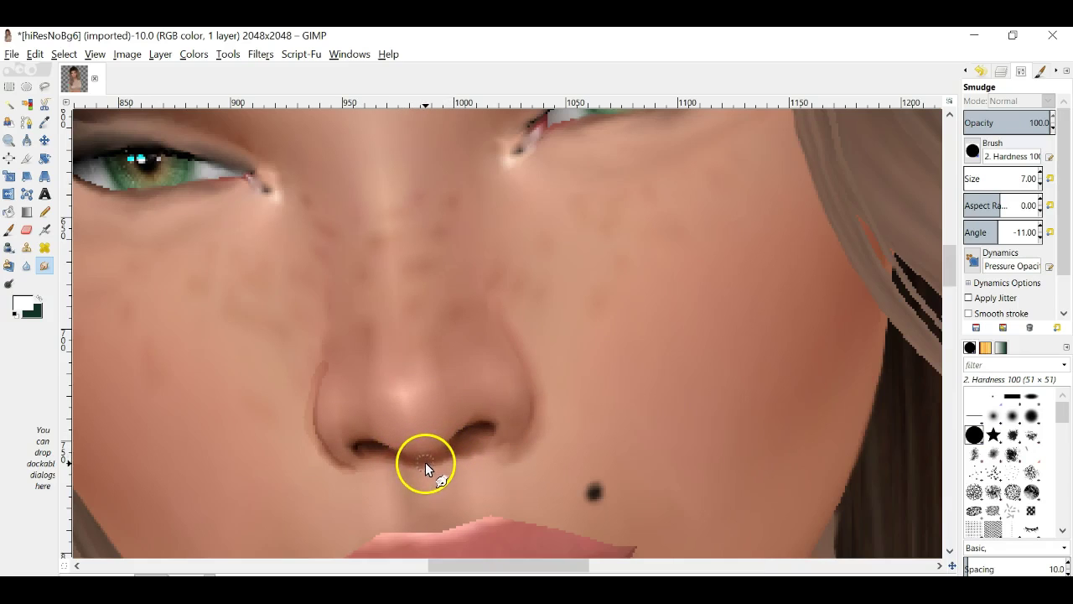
mouse_move(413, 471)
left_mouse_down()
mouse_move(411, 478)
mouse_move(425, 545)
mouse_move(414, 539)
mouse_move(442, 542)
mouse_move(421, 521)
mouse_move(428, 491)
mouse_move(416, 473)
mouse_move(464, 453)
mouse_move(420, 471)
mouse_move(425, 517)
mouse_move(439, 467)
left_mouse_up()
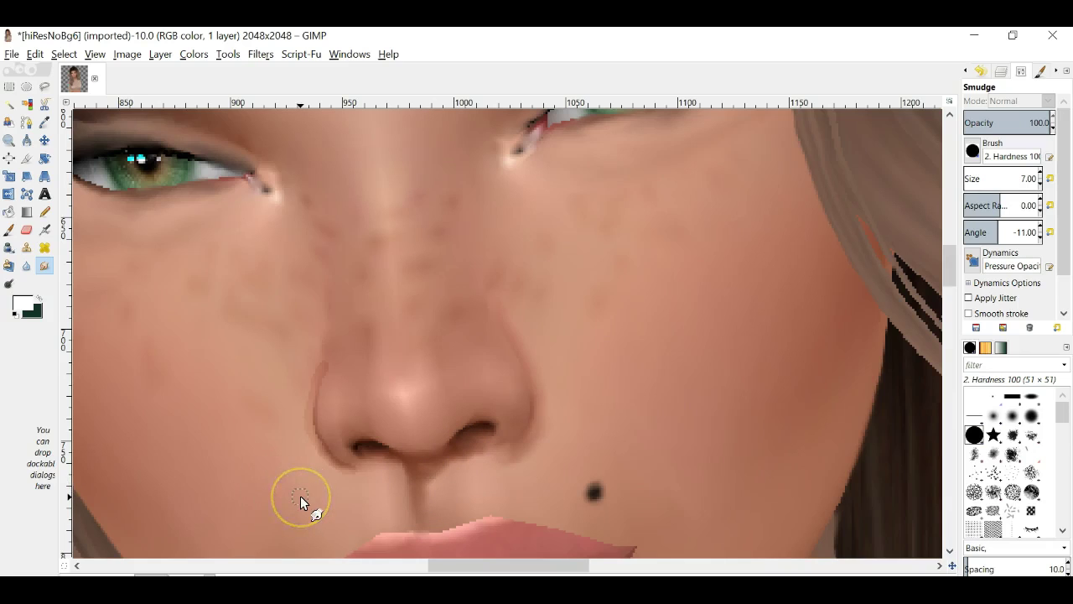
mouse_move(300, 496)
left_mouse_down()
mouse_move(288, 489)
mouse_move(343, 464)
left_mouse_up()
Smudge the shading below the nose and around the nostrils, and soften the outline of the nose wing opposite the earring
left_click(192, 571)
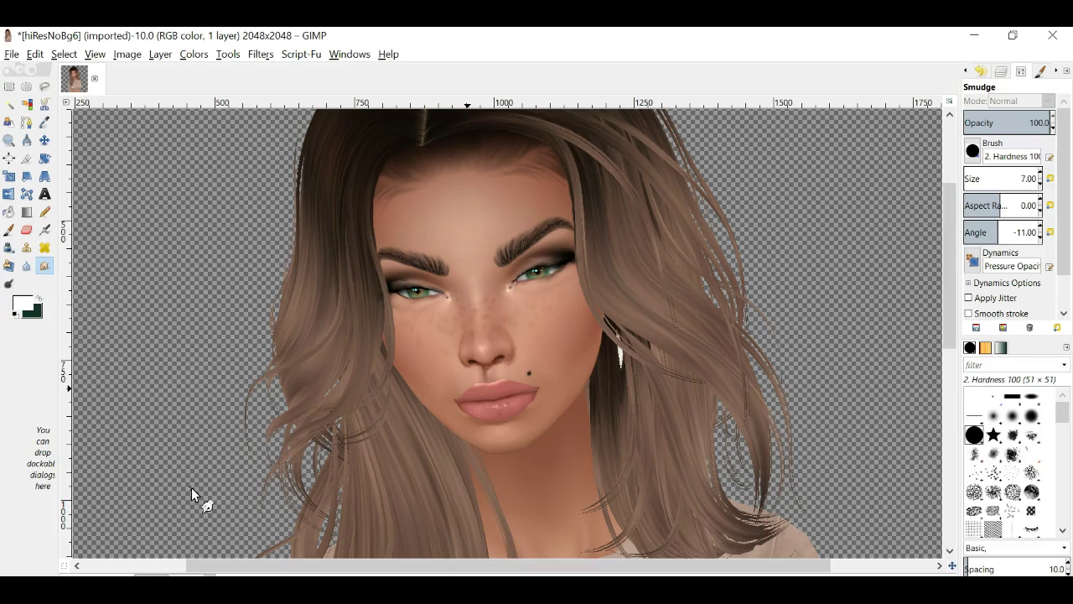
left_click(193, 575)
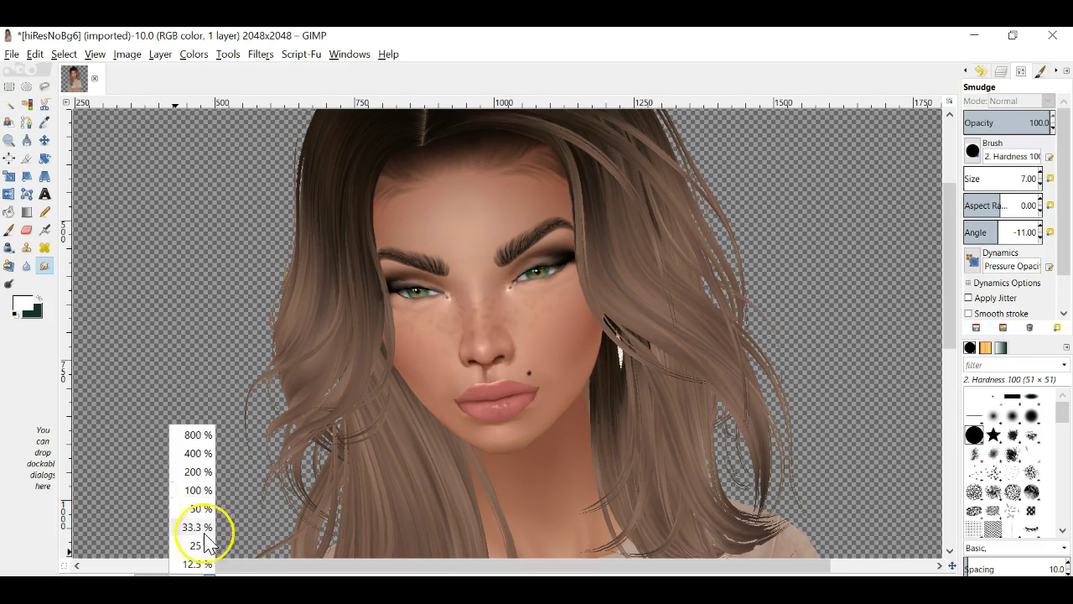
left_click(189, 454)
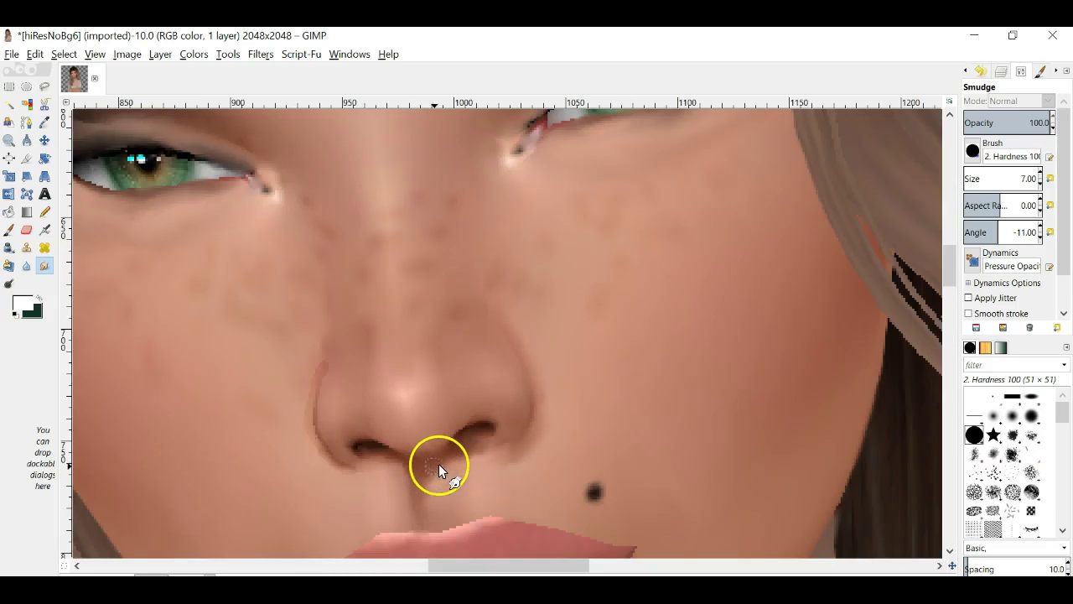
left_click_drag(451, 460, 370, 455)
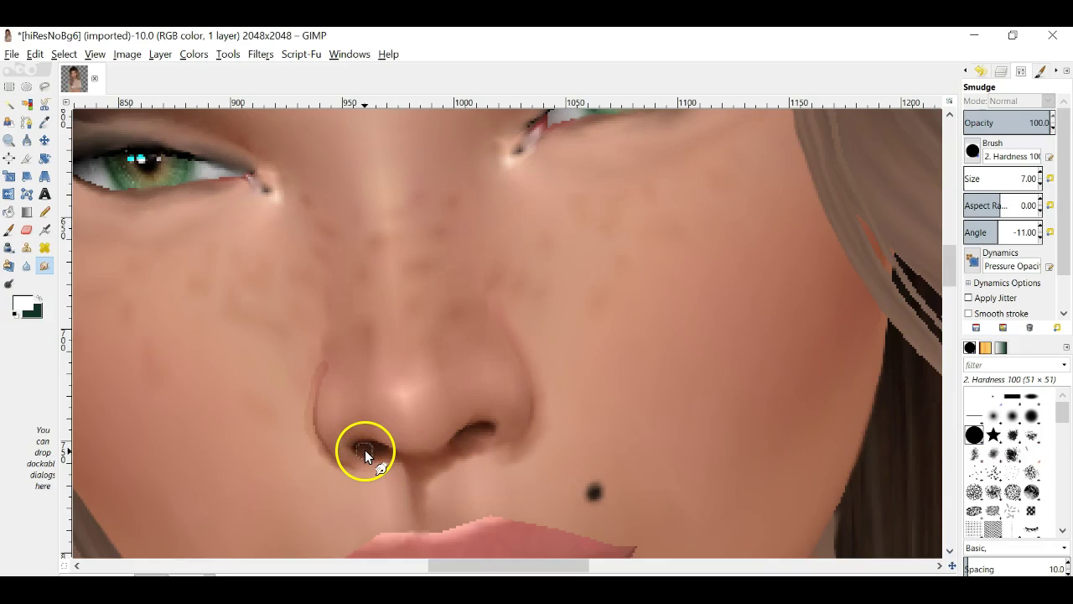
left_click_drag(363, 449, 329, 462)
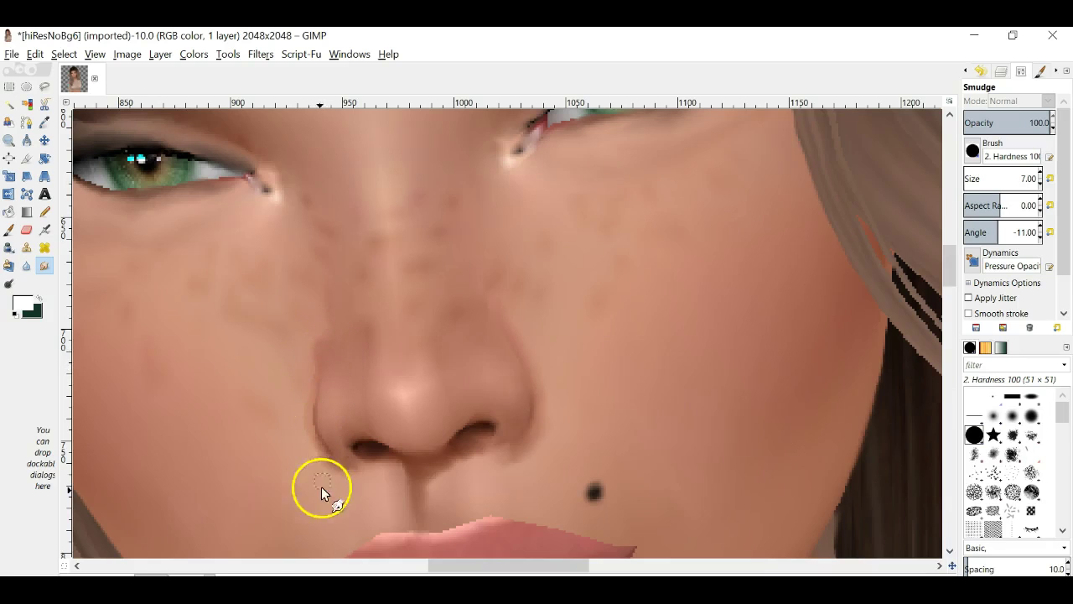
Try darkening the outline of the earring-side nose wing with Dodge / Burn at brush size 2, then undo the stroke
left_click(193, 575)
left_click(205, 495)
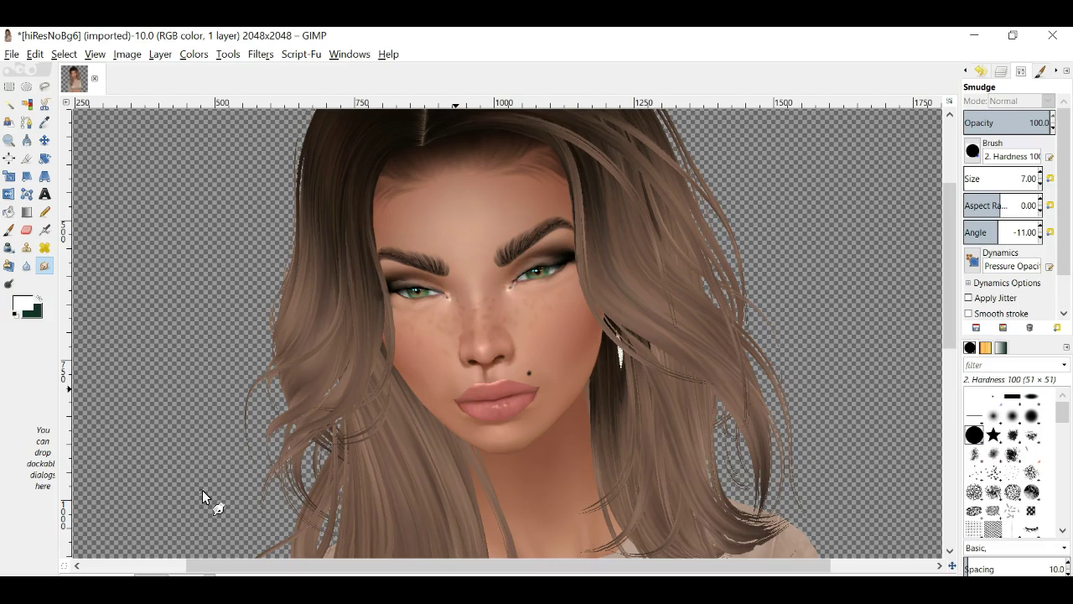
left_click(205, 571)
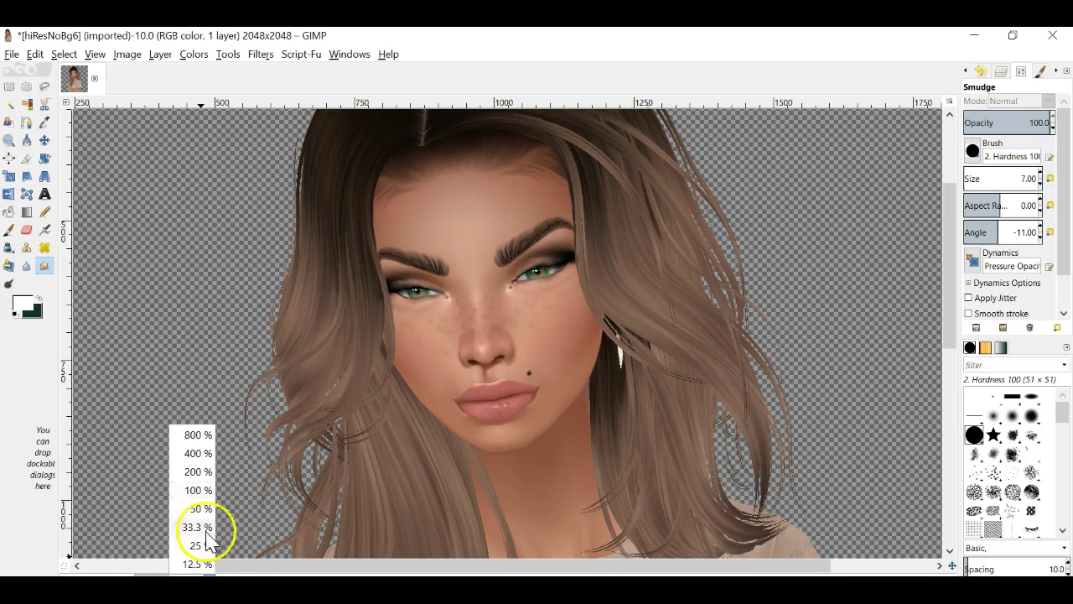
left_click(193, 453)
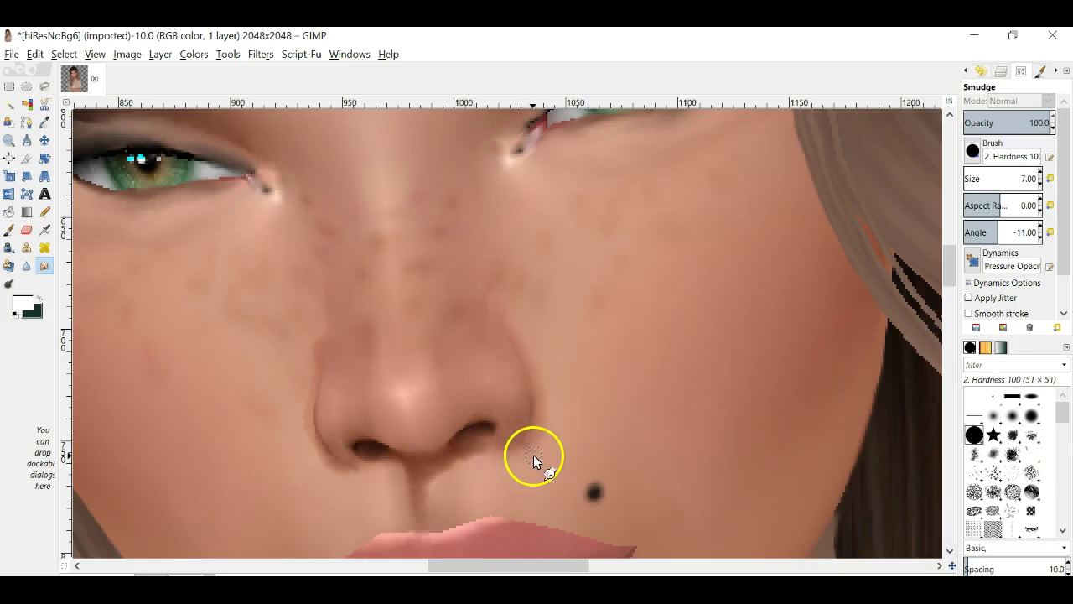
left_click(9, 284)
scroll(1043, 183, "down", 5)
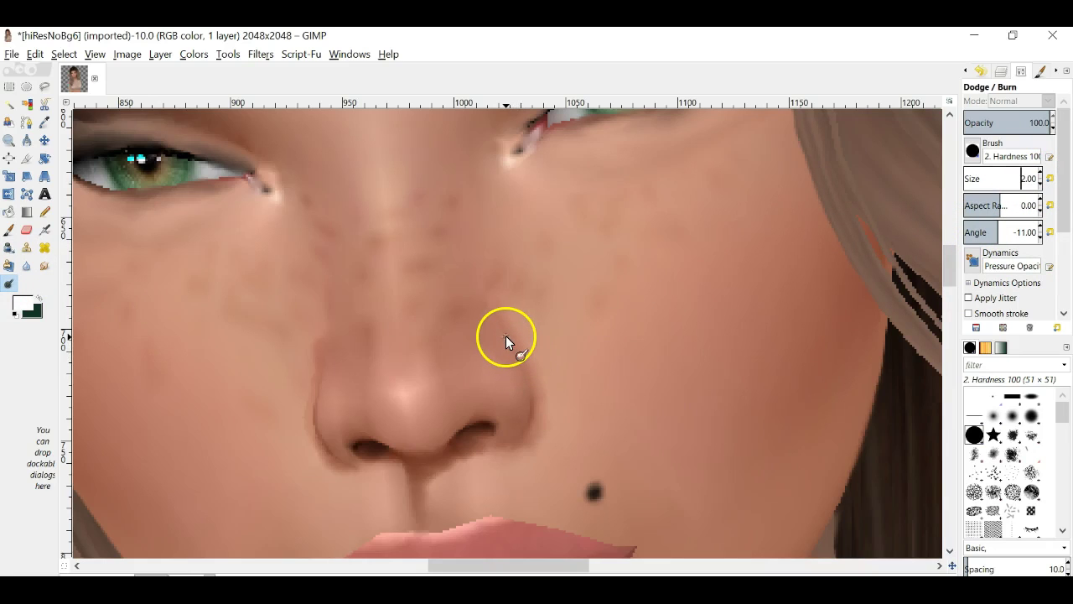
mouse_move(506, 335)
left_mouse_down()
mouse_move(528, 371)
mouse_move(536, 423)
mouse_move(539, 411)
left_mouse_up()
left_click(33, 55)
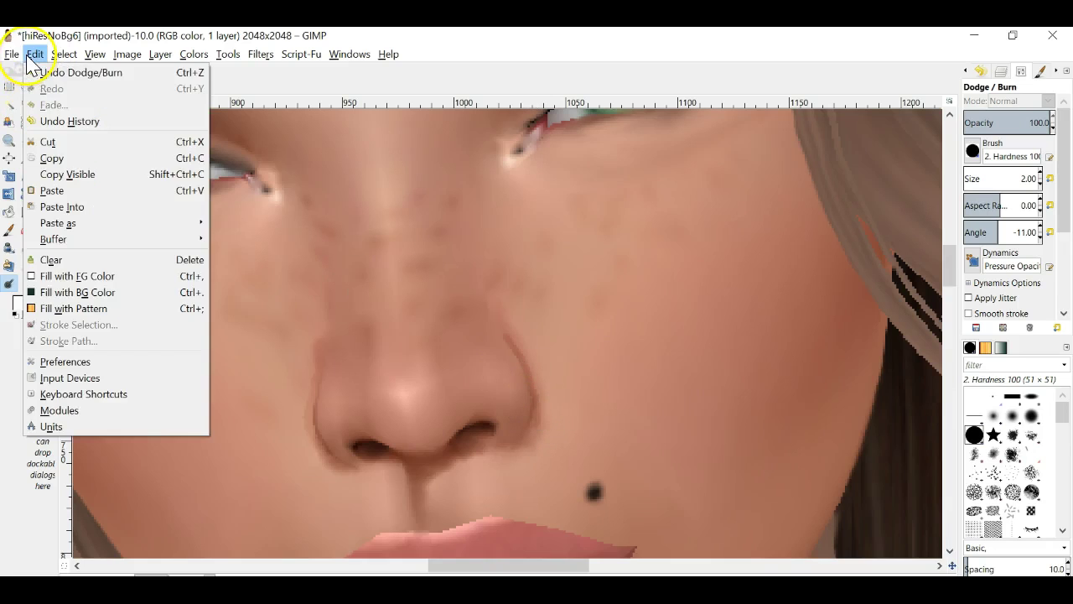
left_click(42, 72)
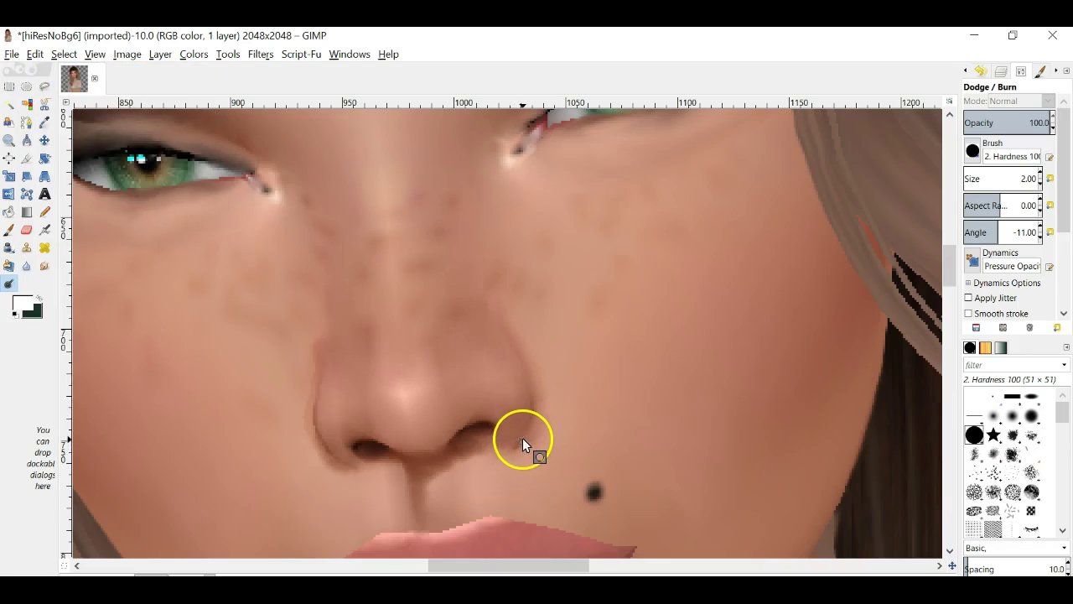
Redraw the dark outline along the earring-side nose wing with Dodge / Burn and undo the last stroke
mouse_move(533, 416)
left_mouse_down()
mouse_move(528, 369)
mouse_move(497, 319)
left_mouse_up()
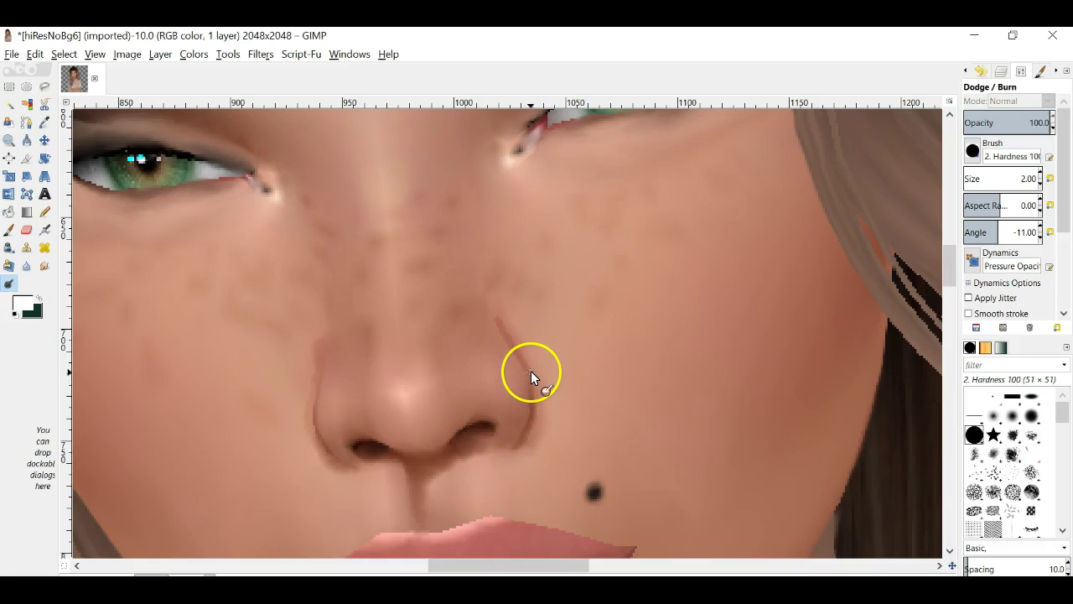
left_click(12, 54)
left_click(25, 73)
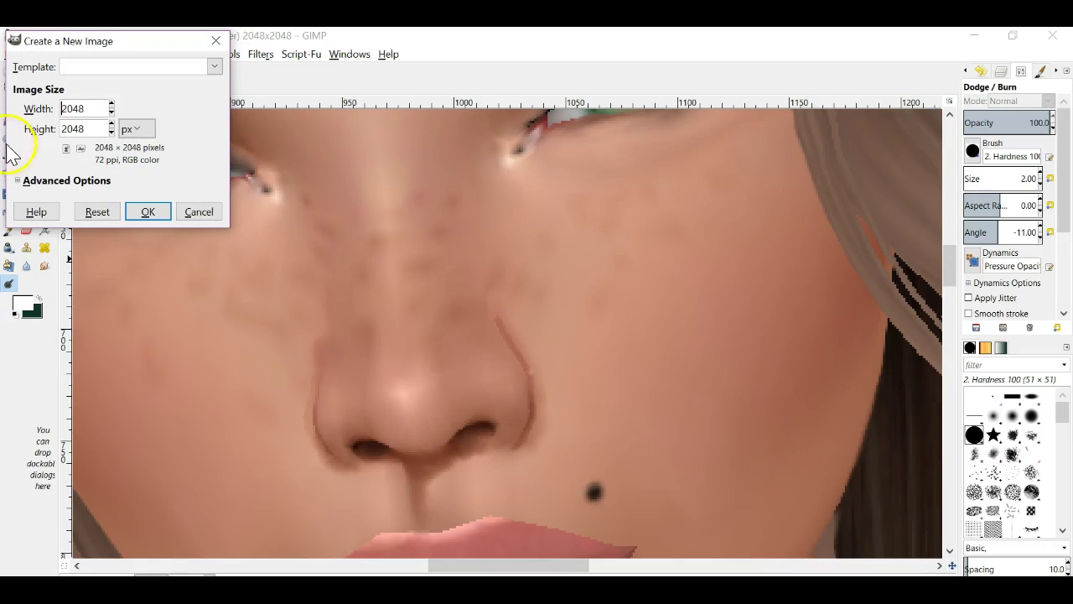
left_click(216, 42)
left_click(35, 53)
left_click(38, 76)
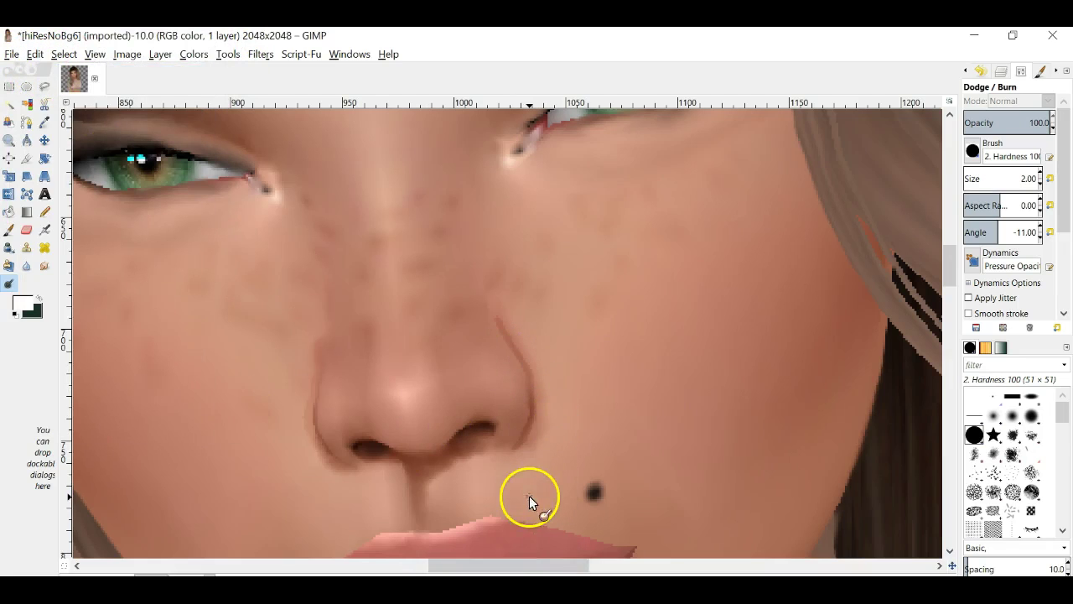
Blend the burned outline of the earring-side nose wing into the skin with Smudge at brush size 14
left_click(44, 266)
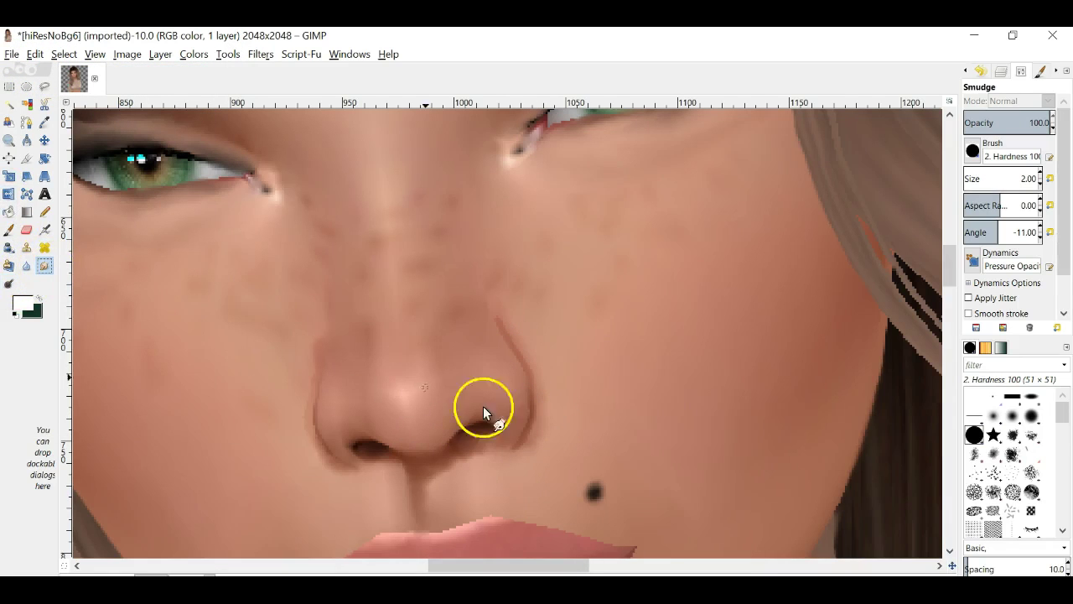
left_click(1041, 174)
left_click(1040, 174)
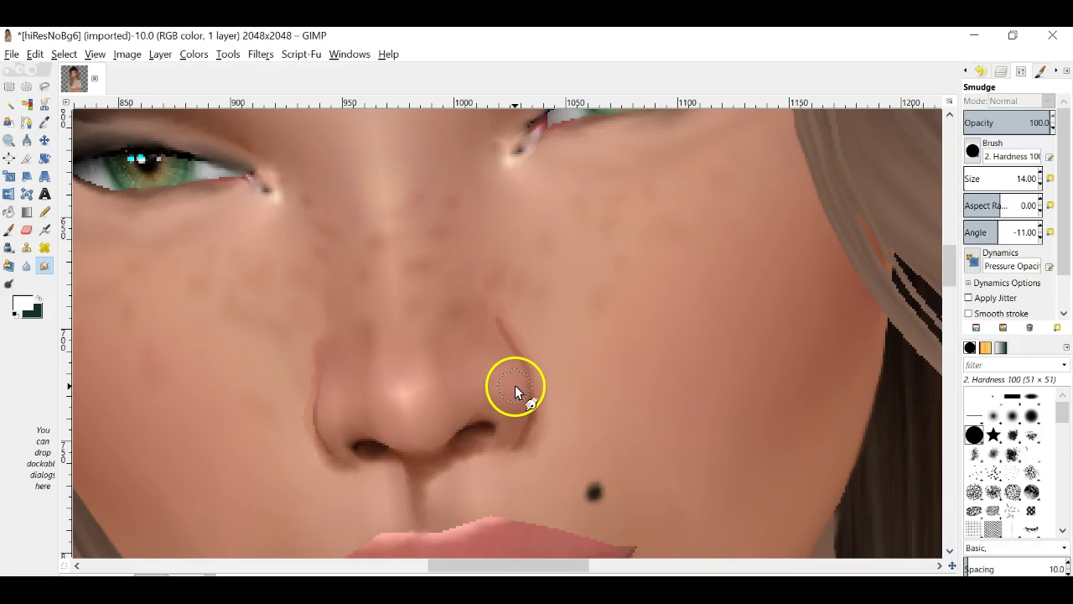
mouse_move(514, 362)
left_mouse_down()
mouse_move(552, 406)
mouse_move(526, 461)
left_mouse_up()
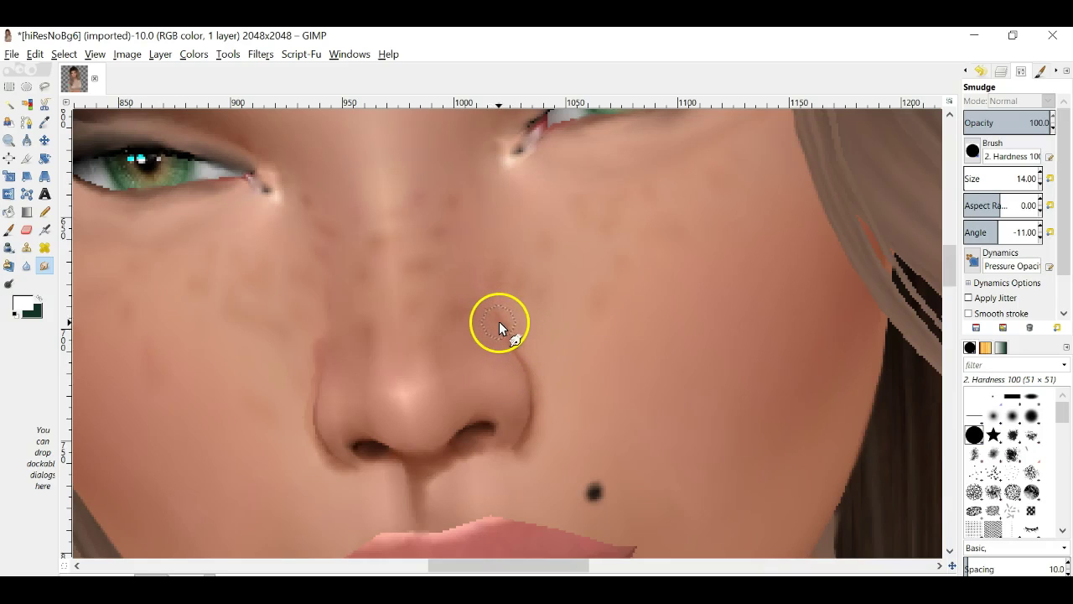
Examine the shaded nose against the whole face and figure at several zoom levels
mouse_move(479, 385)
left_mouse_down()
mouse_move(404, 463)
mouse_move(342, 457)
left_mouse_up()
left_click(192, 573)
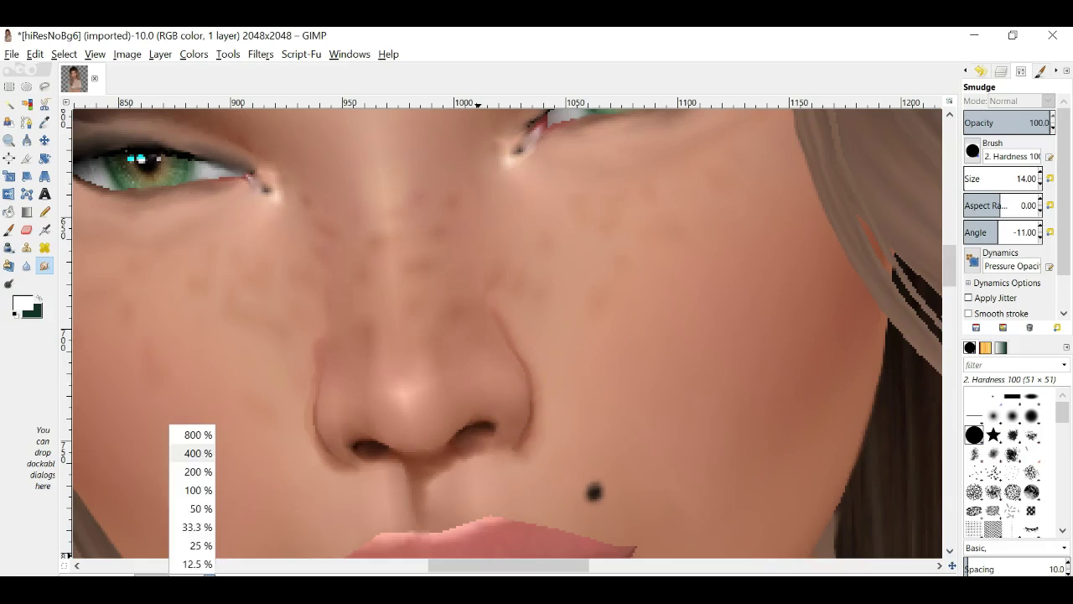
left_click(198, 525)
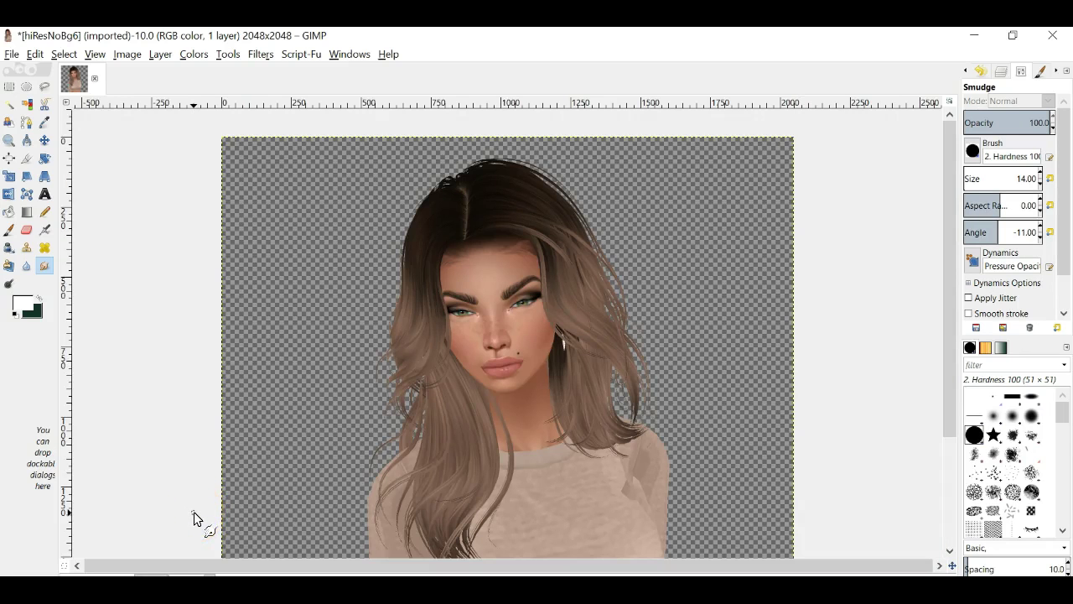
left_click(206, 526)
left_click(208, 575)
left_click_drag(204, 507, 201, 453)
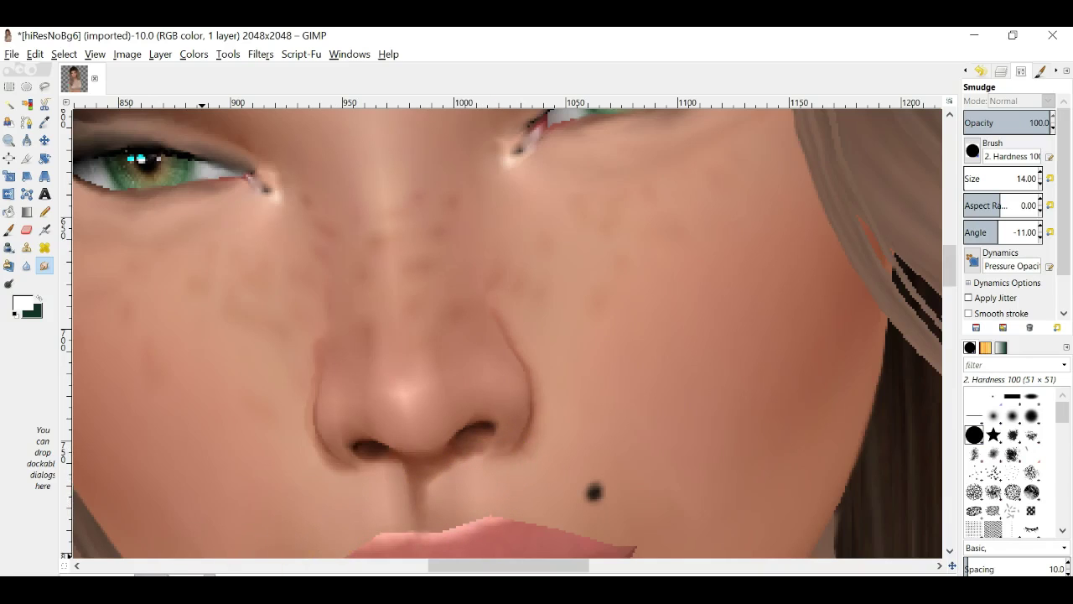
key("minus")
key("minus")
key("minus")
key("minus")
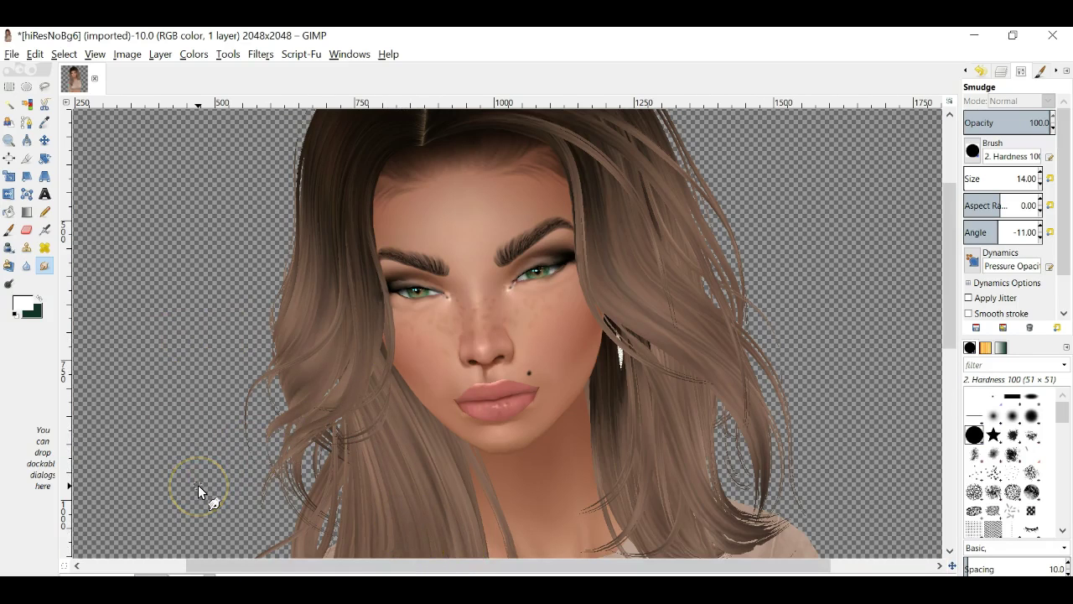
mouse_move(198, 484)
left_mouse_down()
mouse_move(184, 472)
mouse_move(221, 431)
mouse_move(249, 536)
mouse_move(211, 563)
mouse_move(199, 471)
left_mouse_up()
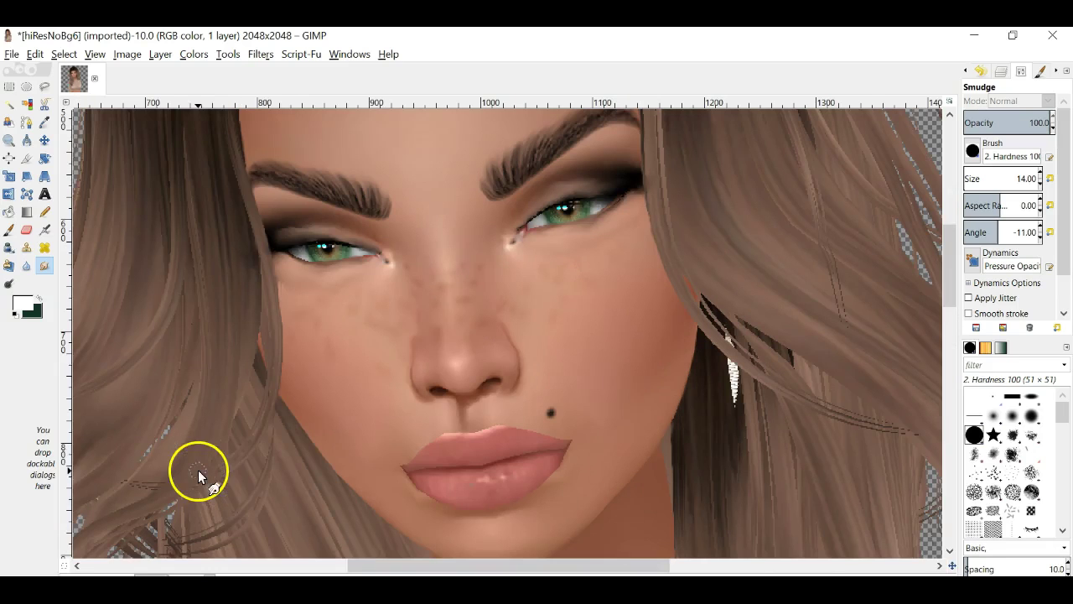
mouse_move(478, 405)
left_mouse_down()
mouse_move(471, 420)
mouse_move(477, 403)
mouse_move(467, 405)
mouse_move(474, 428)
mouse_move(475, 412)
left_mouse_up()
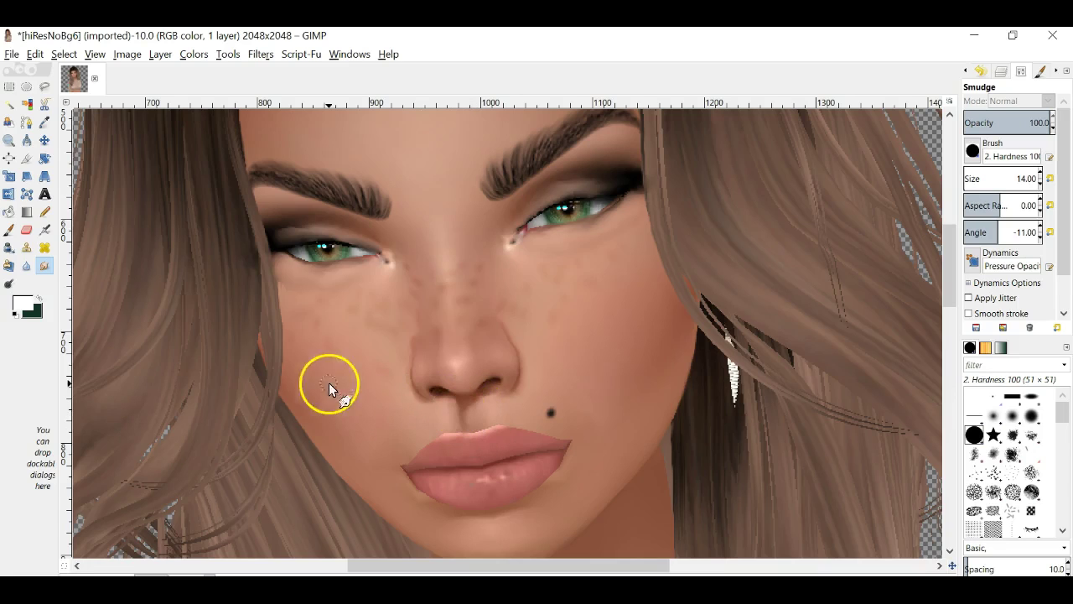
Smudge away the dark spots and bright highlights at the inner corners of both eyes
left_click(201, 574)
left_click(202, 493)
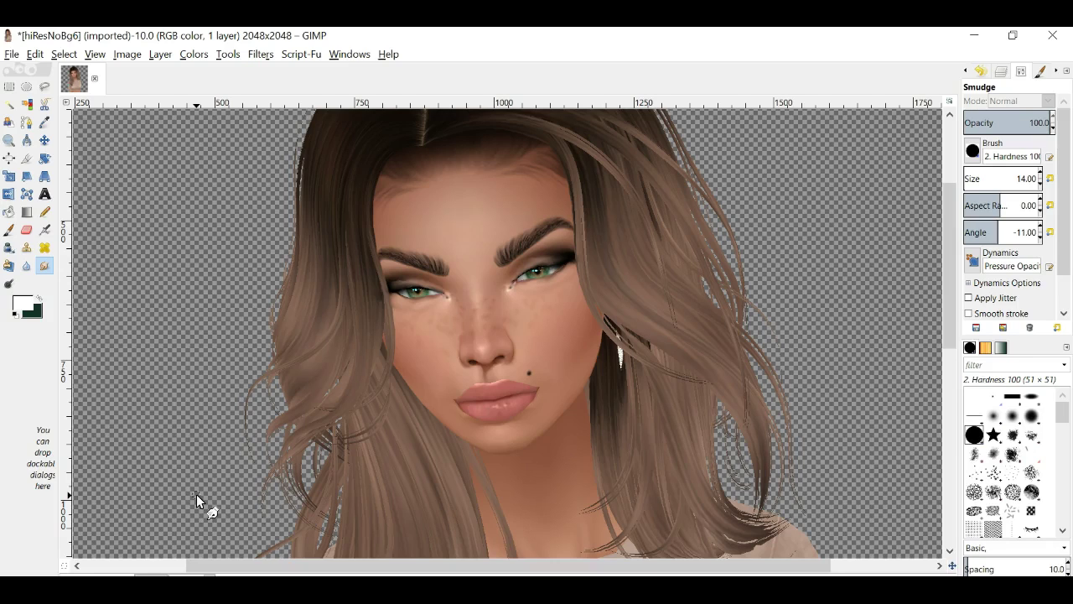
left_click_drag(224, 508, 224, 551)
left_click_drag(215, 541, 198, 521)
left_click(175, 504)
left_click(194, 580)
left_click(202, 471)
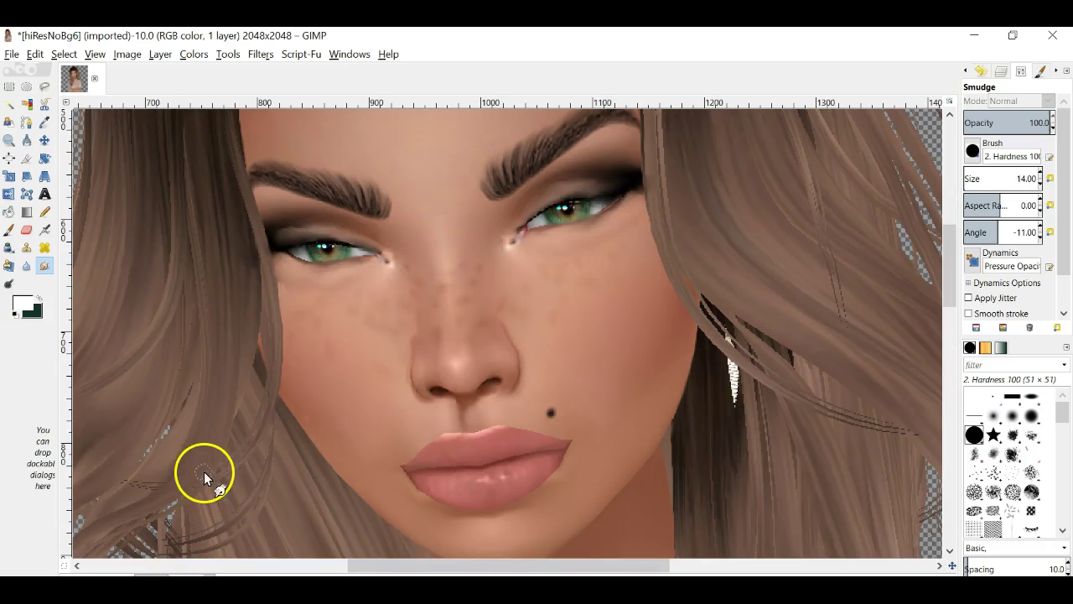
left_click_drag(393, 270, 385, 263)
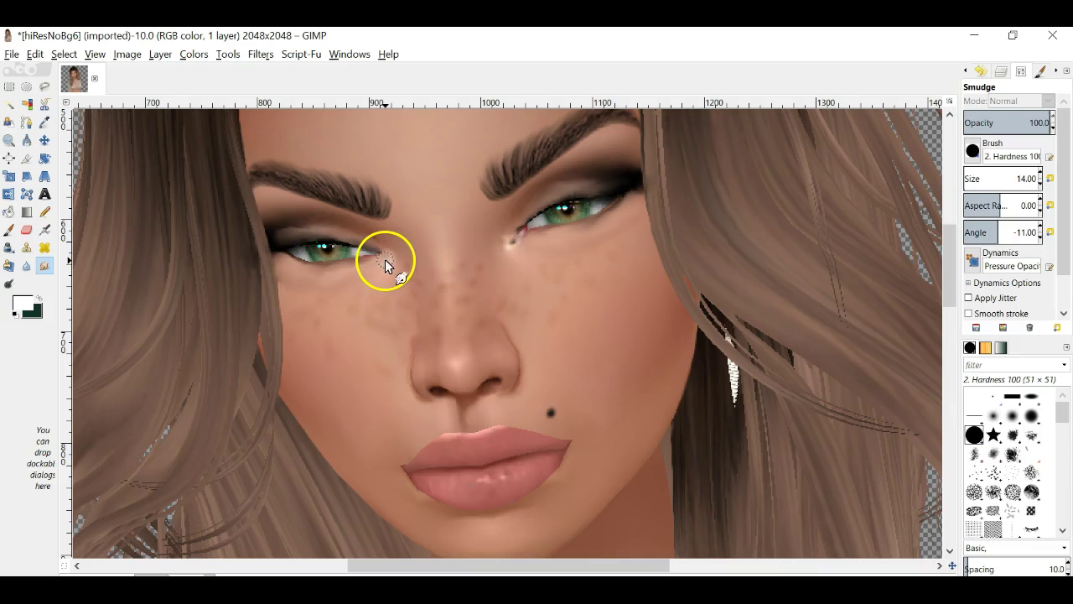
mouse_move(513, 241)
left_mouse_down()
mouse_move(529, 239)
mouse_move(510, 237)
mouse_move(508, 249)
mouse_move(507, 236)
mouse_move(496, 251)
left_mouse_up()
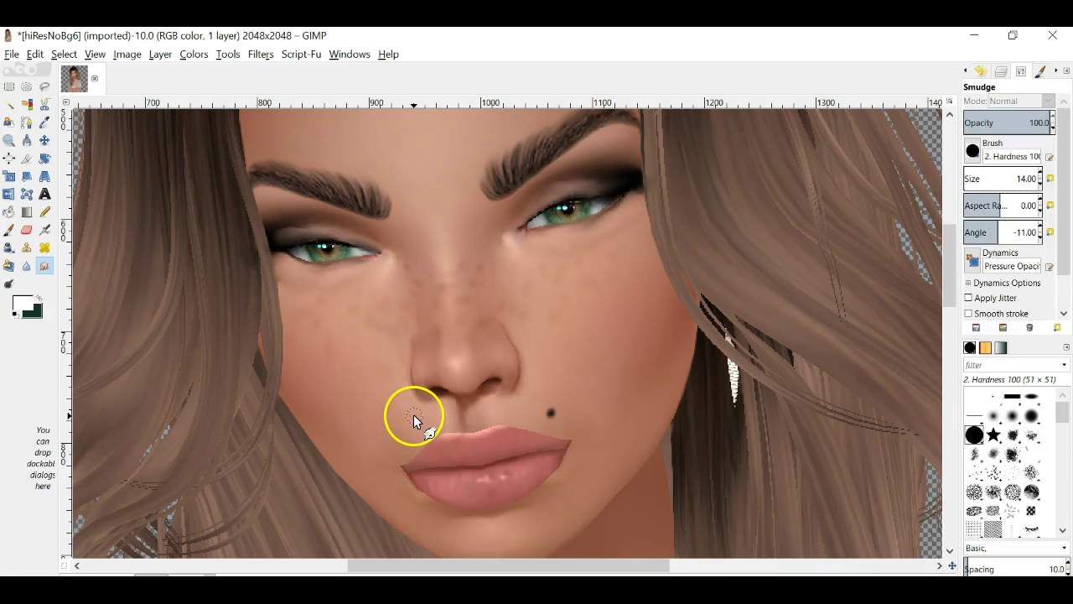
Switch to Dodge / Burn for the jaw area and set the brush size to 6
scroll(409, 411, "down", 5)
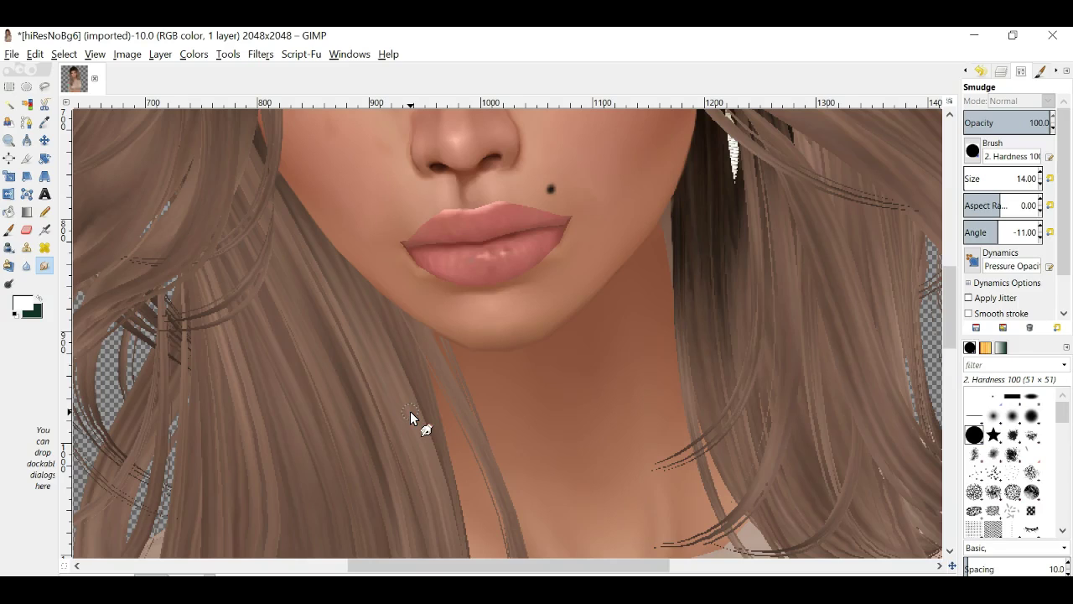
left_click(8, 284)
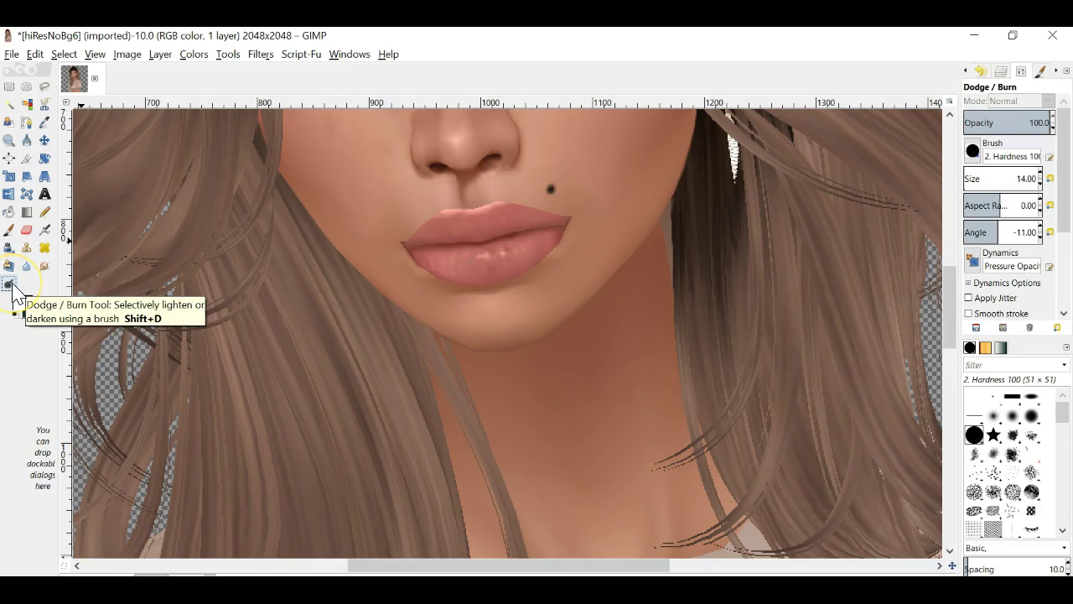
left_click(1041, 183)
left_click(1041, 184)
left_click(1041, 184)
left_click(1040, 184)
left_click(1040, 184)
left_click(1040, 183)
left_click(1041, 184)
left_click(1040, 184)
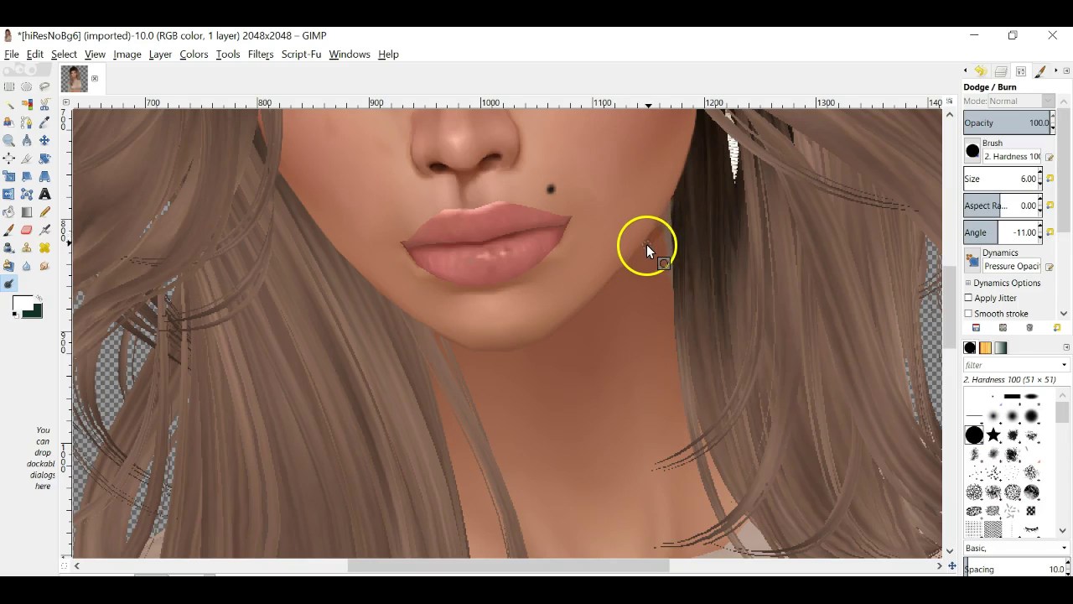
Try darkening the edge of the chin and the earring-side jaw with Dodge / Burn, undoing the strokes
left_click_drag(616, 275, 591, 296)
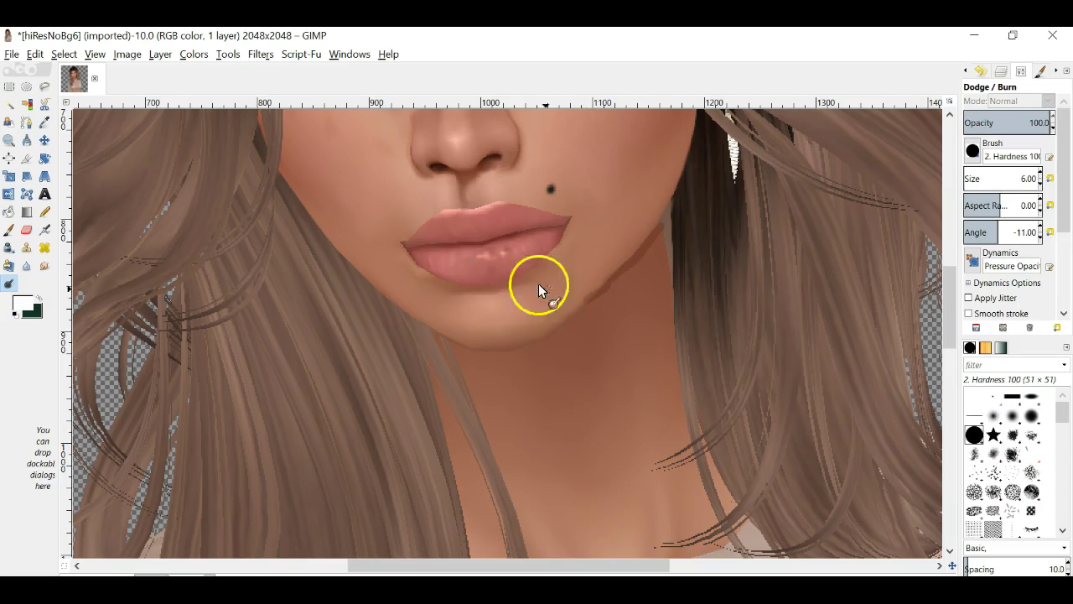
left_click(35, 53)
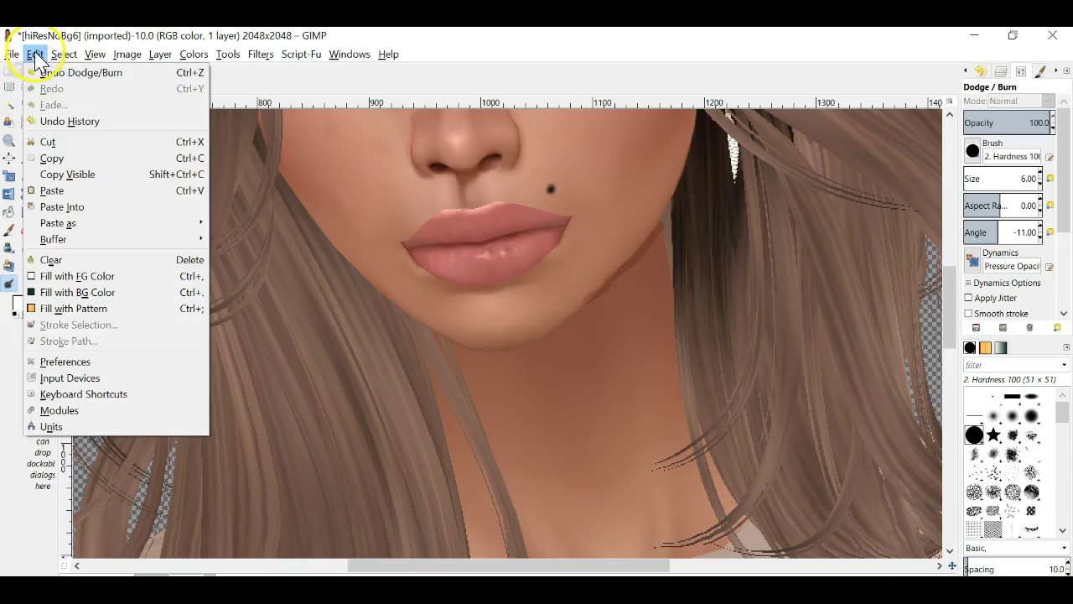
left_click(47, 72)
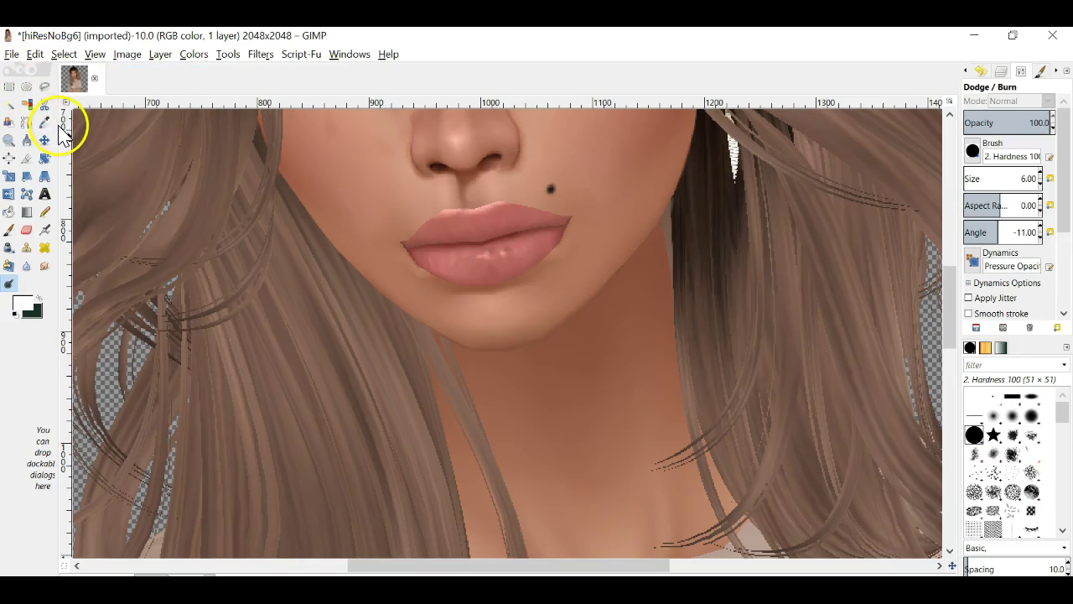
left_click_drag(256, 124, 262, 162)
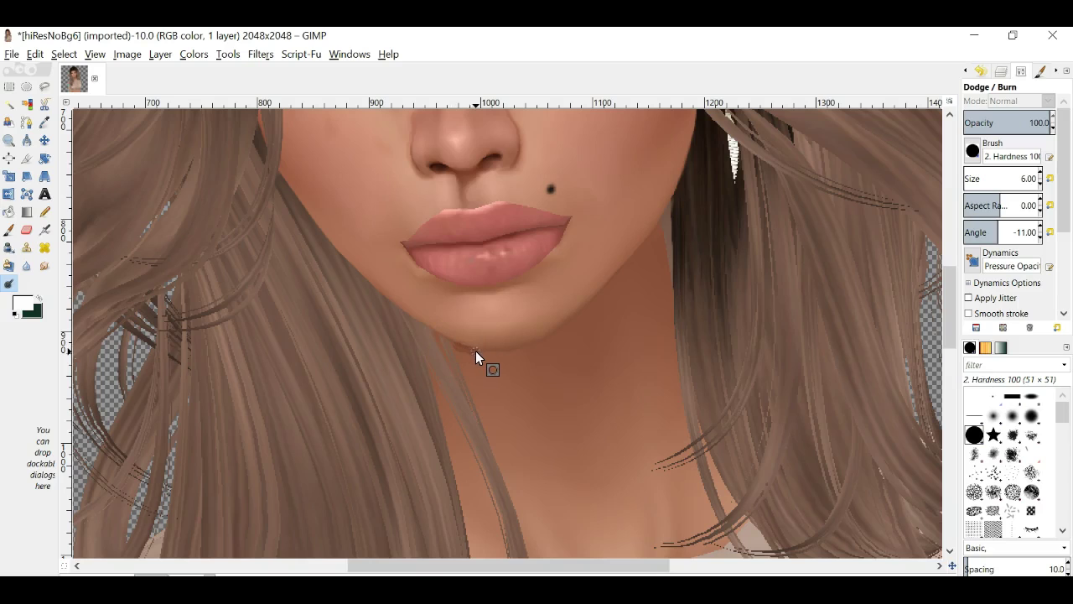
mouse_move(481, 351)
left_mouse_down()
mouse_move(530, 345)
mouse_move(571, 321)
mouse_move(657, 227)
left_mouse_up()
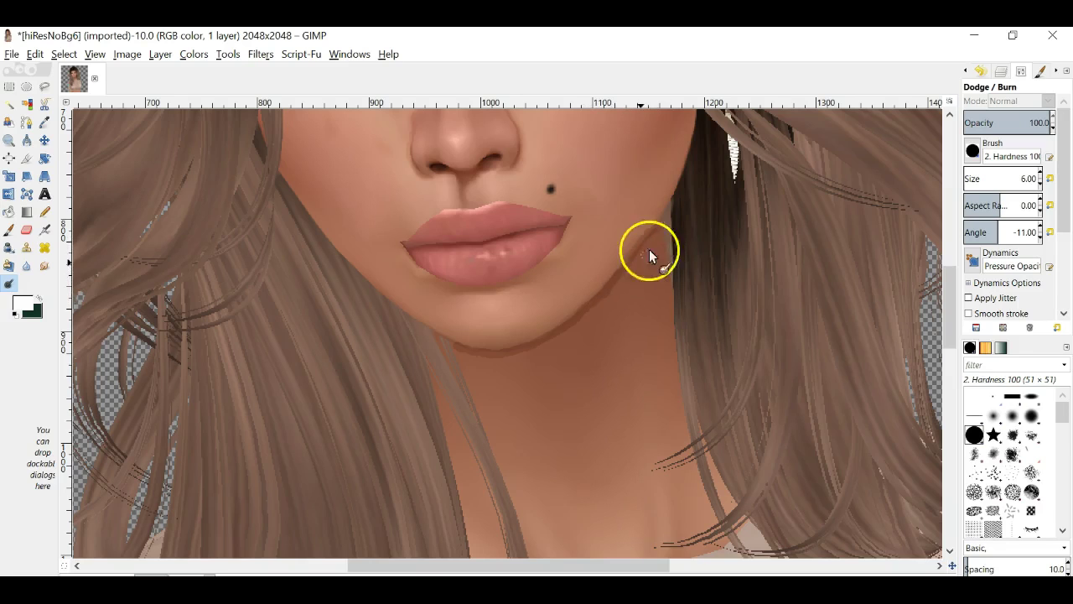
left_click(34, 53)
left_click(51, 72)
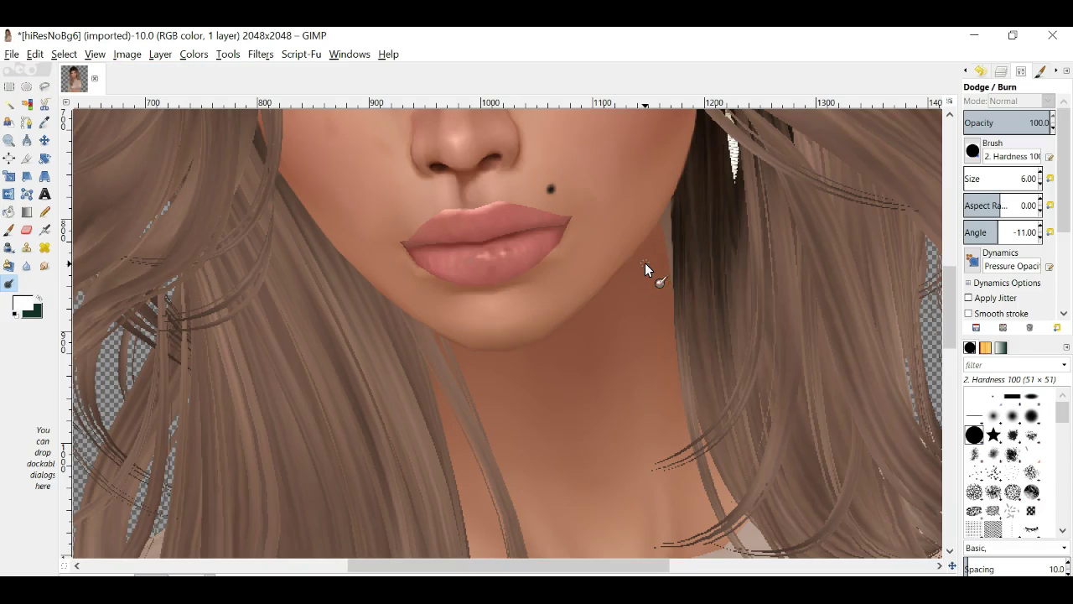
Burn a thin dark outline along the underside of the chin and up the earring-side jawline
mouse_move(645, 268)
left_mouse_down()
mouse_move(543, 326)
mouse_move(454, 345)
left_mouse_up()
mouse_move(454, 344)
left_mouse_down()
mouse_move(543, 339)
mouse_move(605, 290)
mouse_move(659, 222)
left_mouse_up()
mouse_move(545, 348)
left_mouse_down()
mouse_move(526, 359)
mouse_move(538, 363)
mouse_move(531, 372)
left_mouse_up()
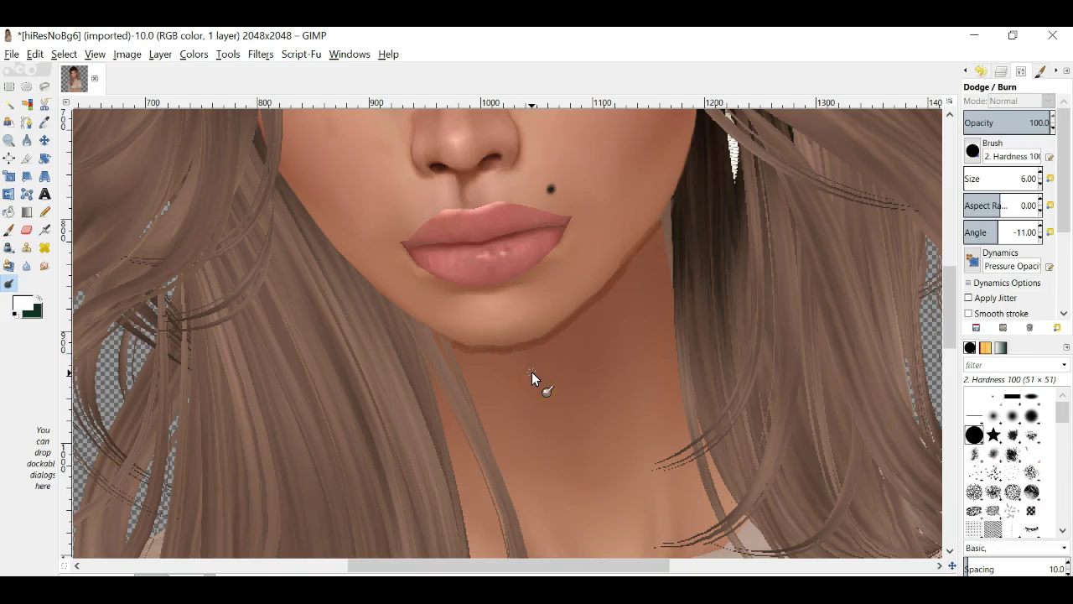
Burn a broad shadow onto the neck beneath the chin and the earring-side jaw
mouse_move(530, 371)
left_mouse_down()
mouse_move(571, 357)
mouse_move(497, 360)
mouse_move(550, 339)
left_mouse_up()
mouse_move(494, 365)
left_mouse_down()
mouse_move(564, 345)
mouse_move(539, 360)
mouse_move(566, 354)
mouse_move(557, 362)
mouse_move(604, 342)
mouse_move(595, 327)
mouse_move(570, 341)
mouse_move(608, 303)
mouse_move(587, 349)
mouse_move(624, 317)
mouse_move(630, 302)
mouse_move(576, 328)
mouse_move(637, 273)
mouse_move(632, 302)
mouse_move(569, 350)
mouse_move(565, 338)
mouse_move(599, 312)
mouse_move(594, 306)
left_mouse_up()
mouse_move(645, 254)
left_mouse_down()
mouse_move(654, 255)
mouse_move(639, 277)
mouse_move(655, 245)
mouse_move(635, 292)
left_mouse_up()
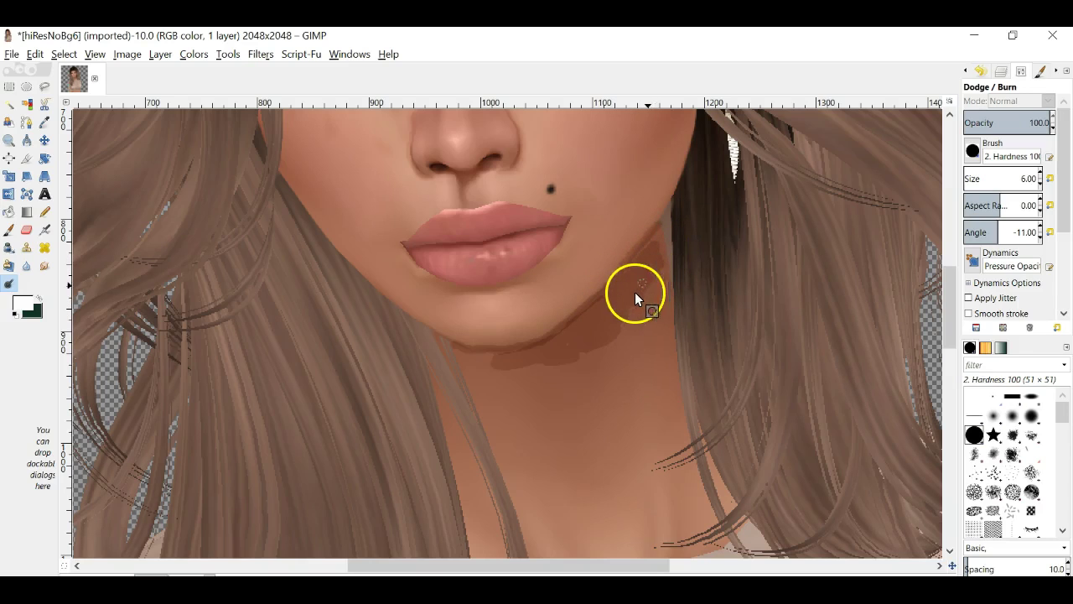
mouse_move(587, 344)
left_mouse_down()
mouse_move(561, 365)
mouse_move(586, 346)
mouse_move(548, 372)
mouse_move(569, 364)
mouse_move(506, 374)
mouse_move(470, 356)
mouse_move(538, 368)
left_mouse_up()
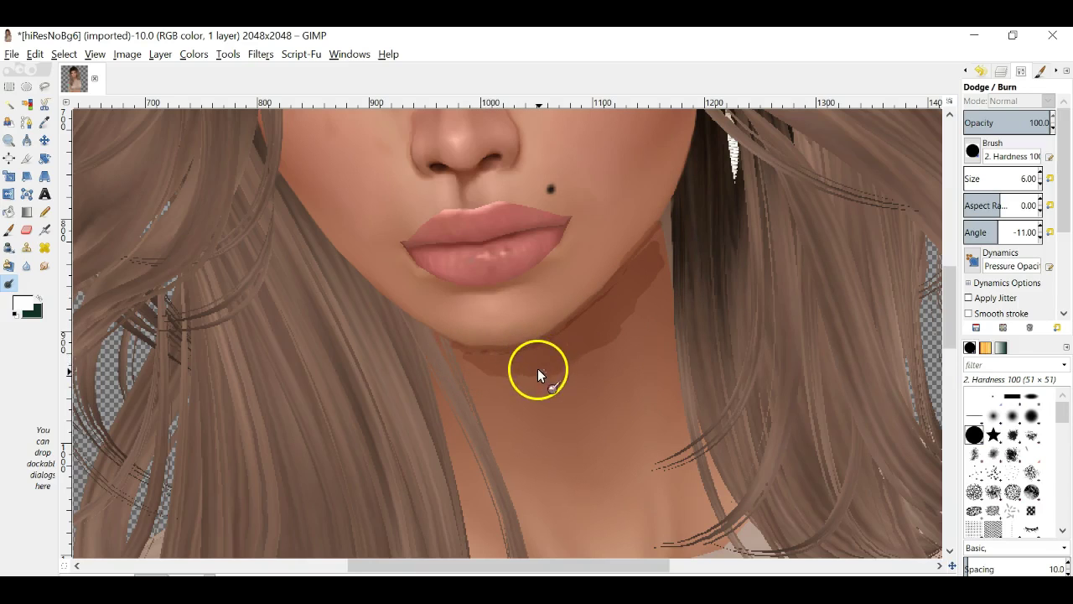
Switch to Smudge and set its brush size to 11 and angle to 0
left_click(44, 266)
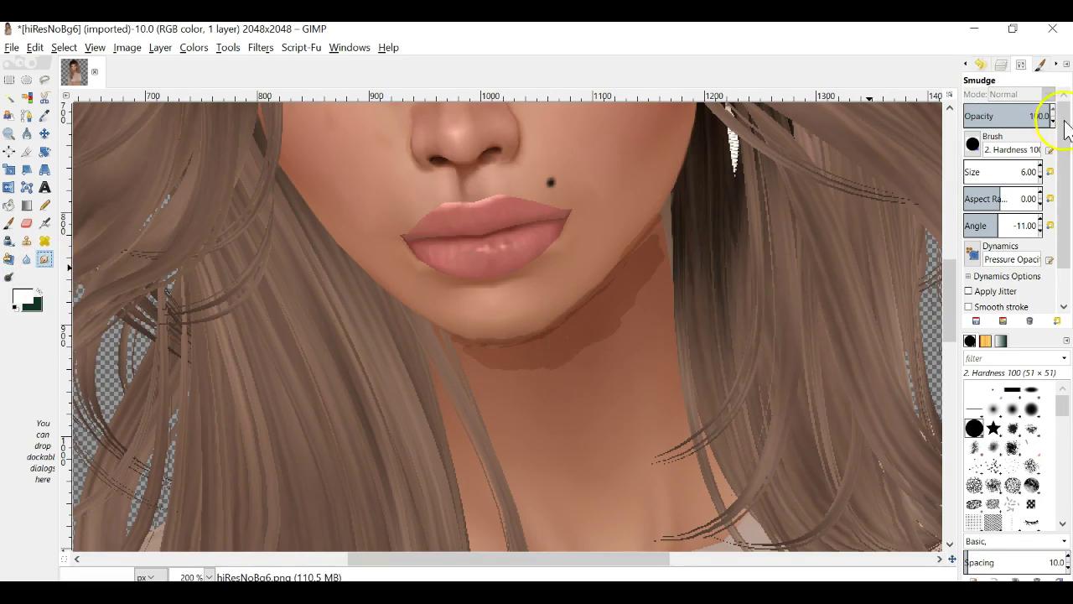
left_click(1040, 165)
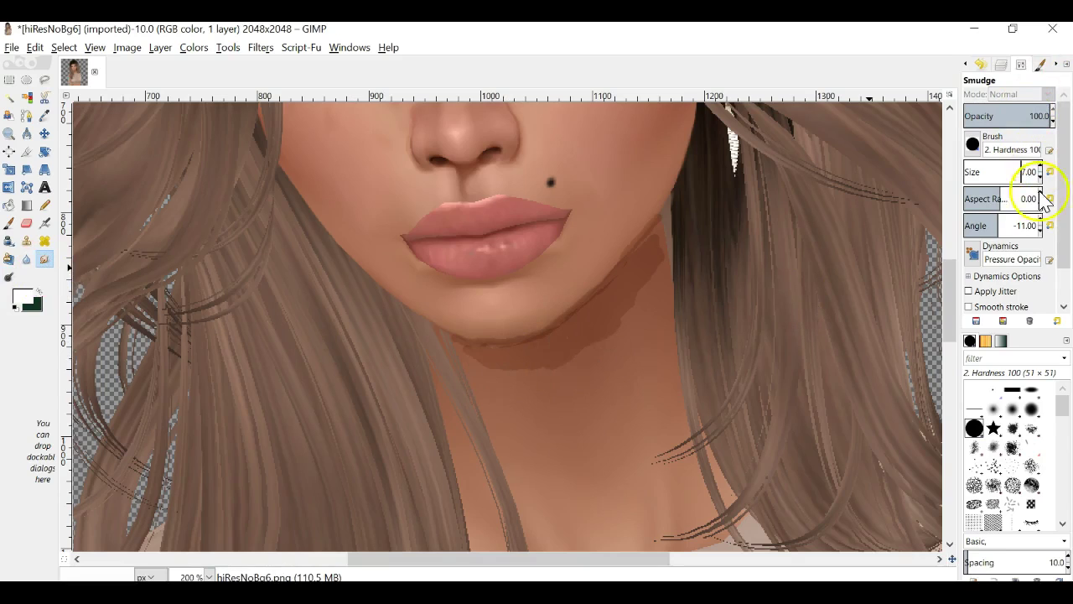
left_click(1041, 220)
left_click(1041, 221)
left_click(1041, 221)
left_click(1040, 221)
left_click(1041, 221)
left_click(1041, 221)
left_click(1041, 221)
left_click(1041, 220)
left_click(1041, 220)
left_click(1041, 221)
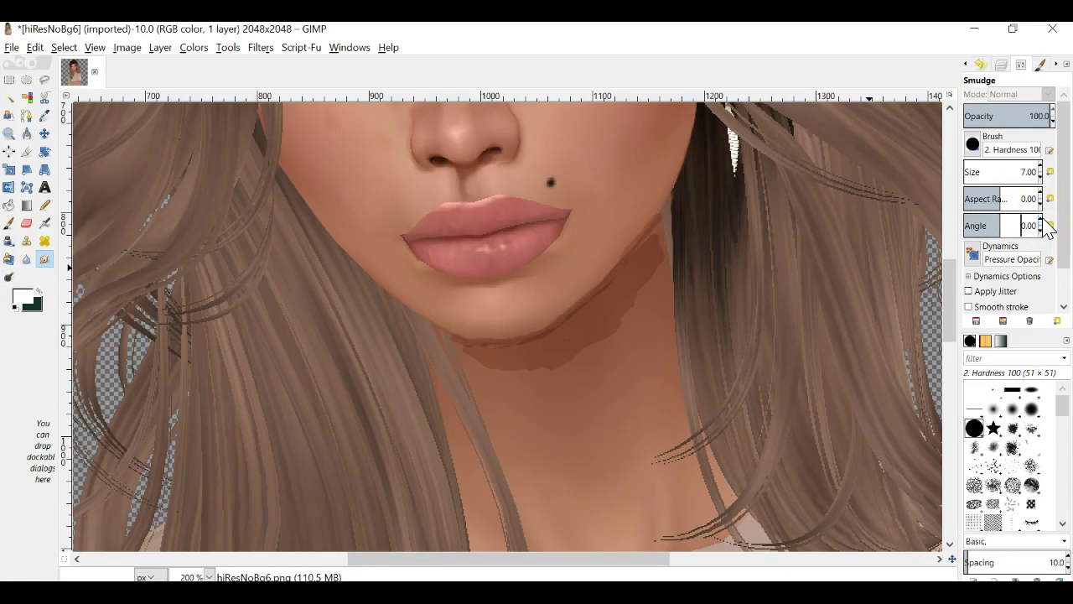
left_click(1041, 166)
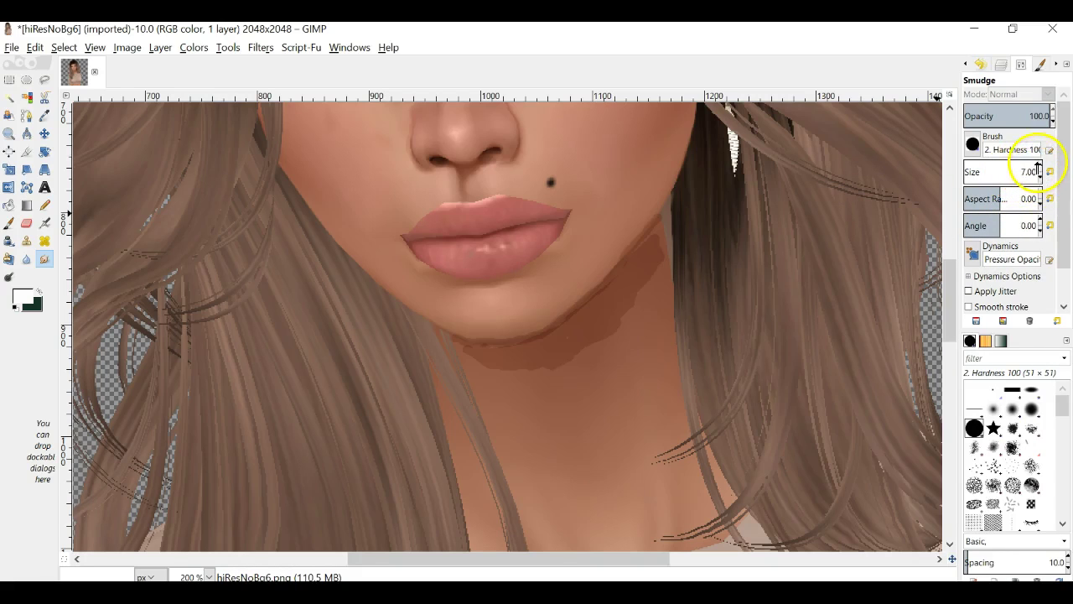
left_click(1041, 167)
left_click(1041, 167)
left_click(1041, 167)
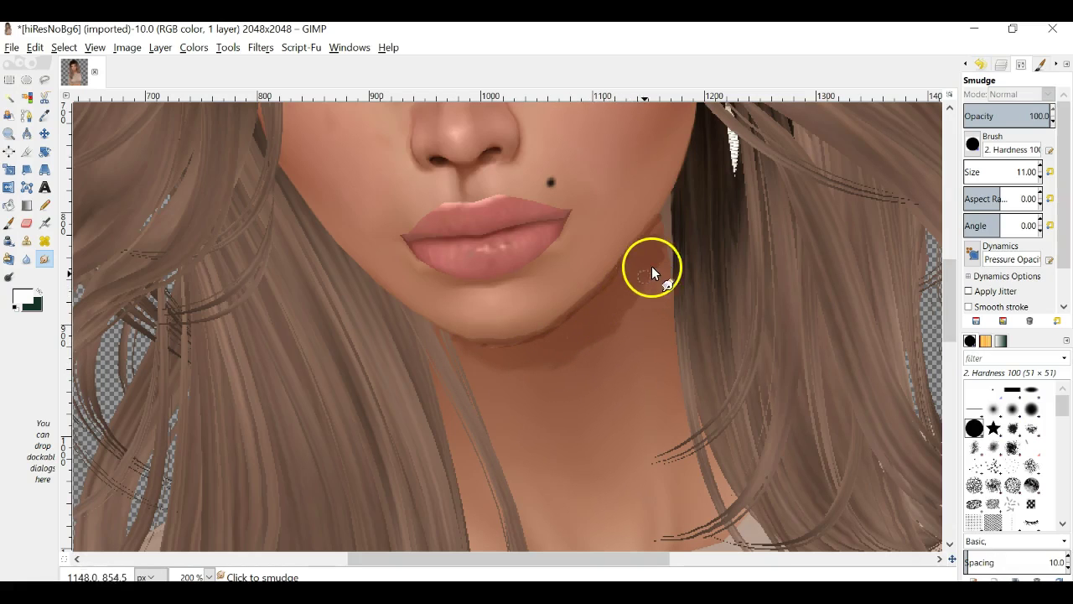
Smudge the burned shadow into the neck and soften the outline along the chin and earring-side jaw
left_click_drag(596, 308, 620, 281)
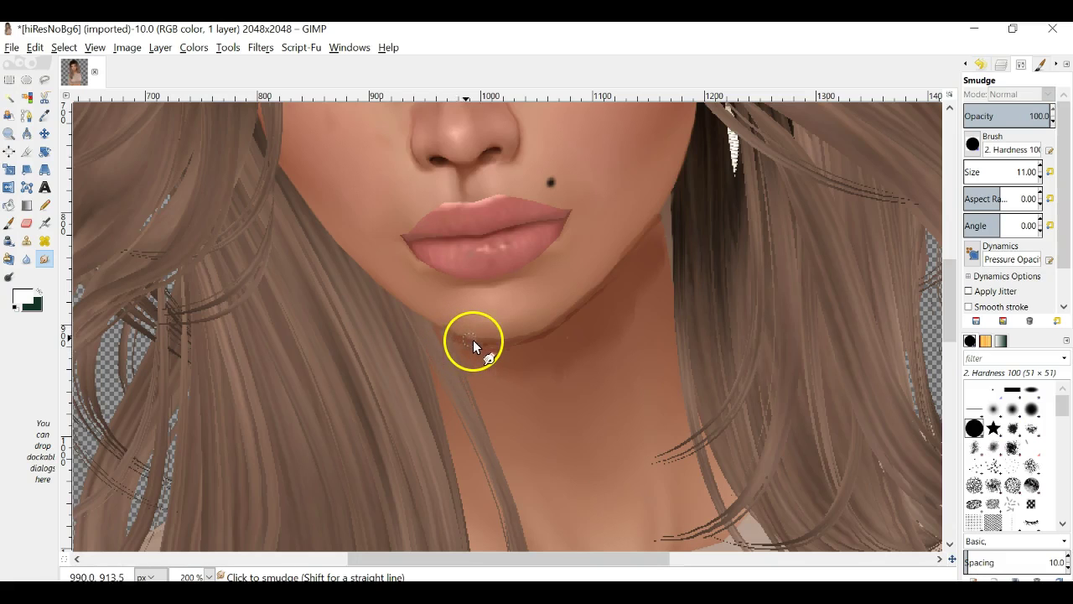
left_click_drag(494, 344, 545, 329)
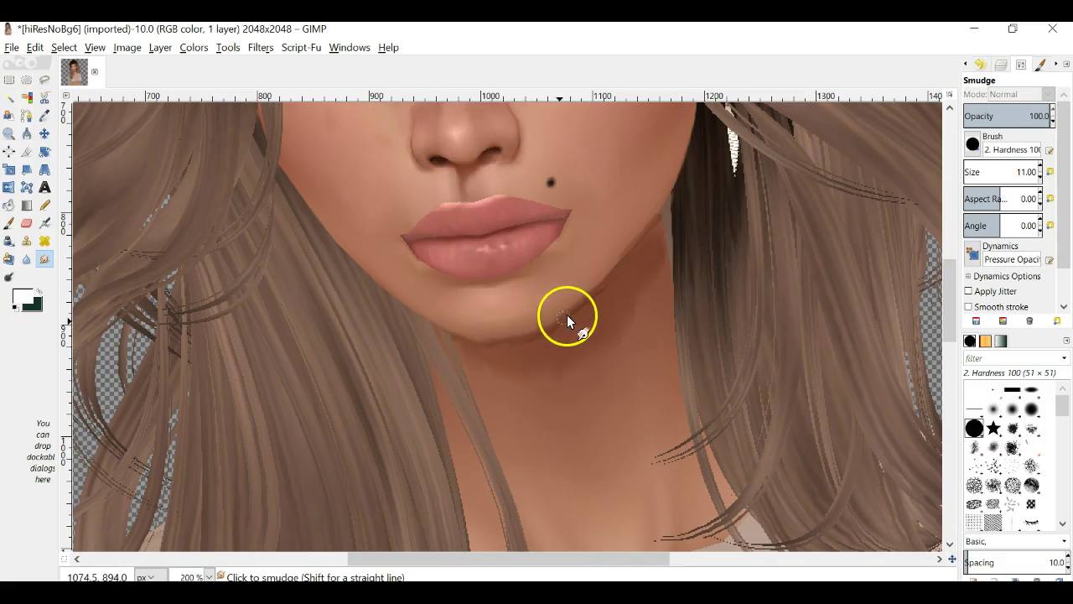
left_click_drag(588, 297, 658, 221)
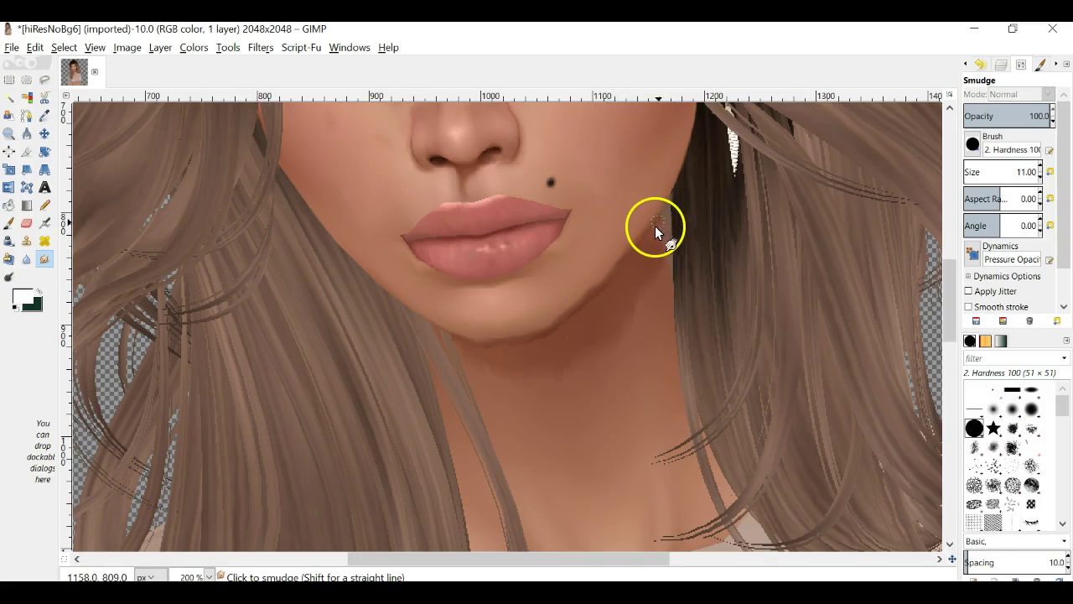
mouse_move(626, 257)
left_mouse_down()
mouse_move(546, 337)
mouse_move(501, 348)
mouse_move(456, 331)
mouse_move(523, 330)
mouse_move(582, 293)
mouse_move(533, 322)
left_mouse_up()
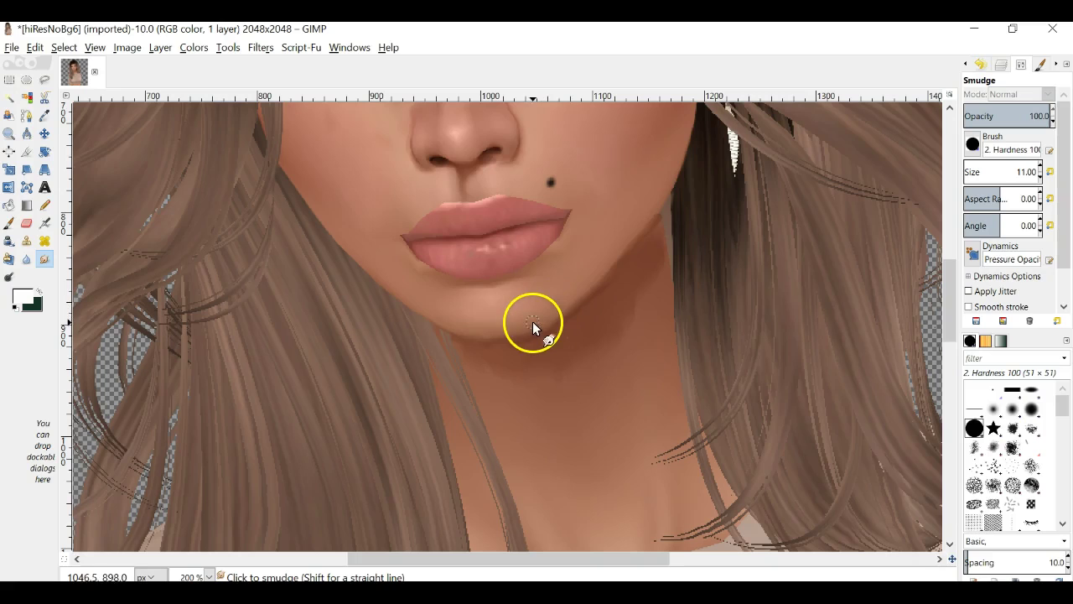
mouse_move(569, 378)
left_mouse_down()
mouse_move(539, 432)
mouse_move(477, 459)
mouse_move(311, 568)
left_mouse_up()
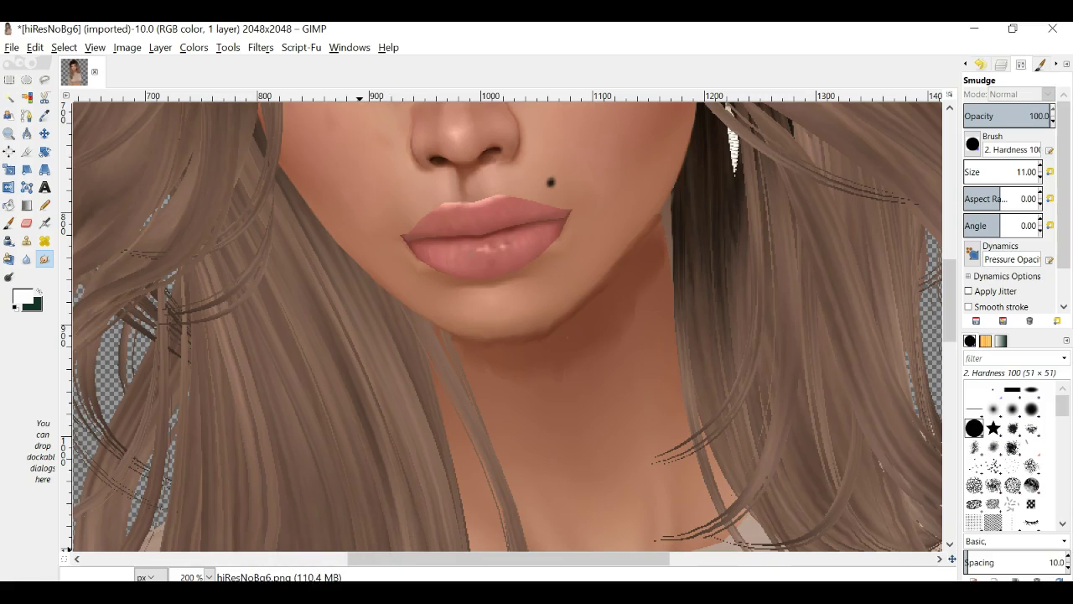
left_click(209, 577)
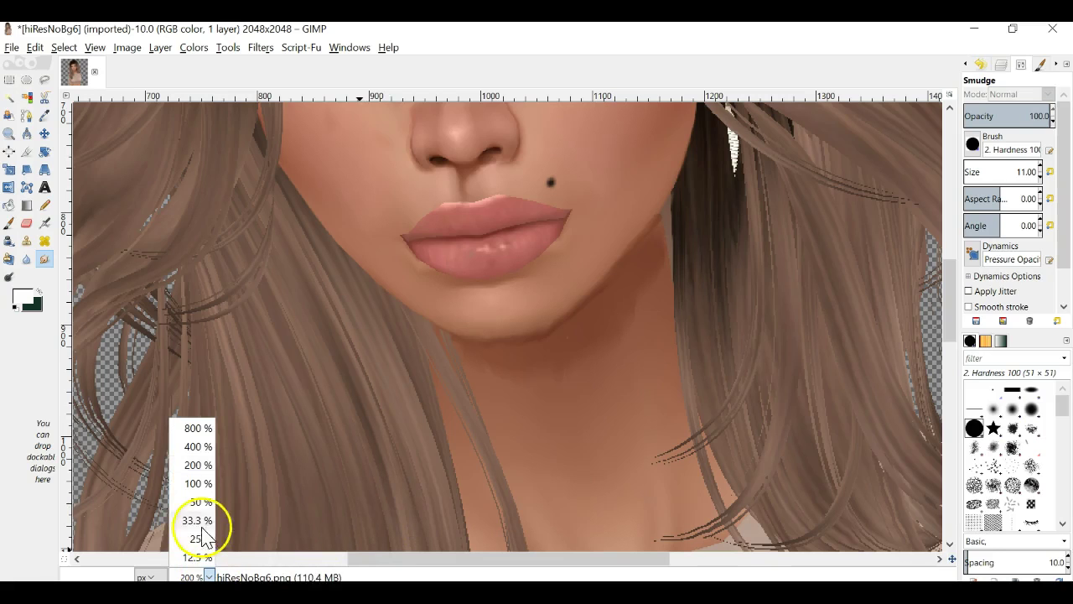
left_click(206, 496)
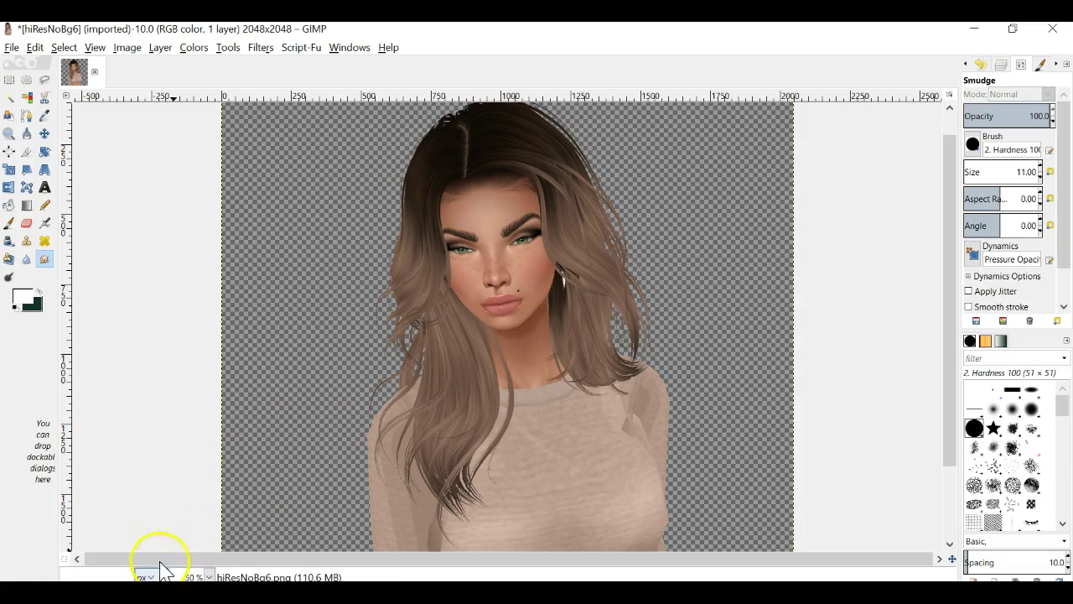
left_click(209, 577)
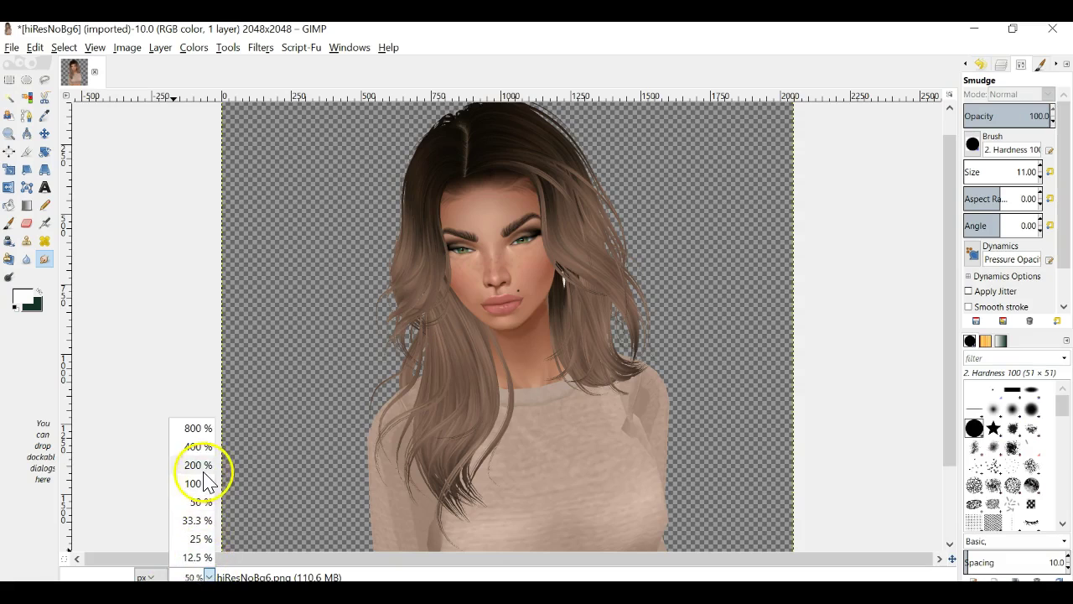
Set the Smudge brush size to 29 and blend the neck shadow and the hair edge beside the earring-side jaw
left_click(202, 464)
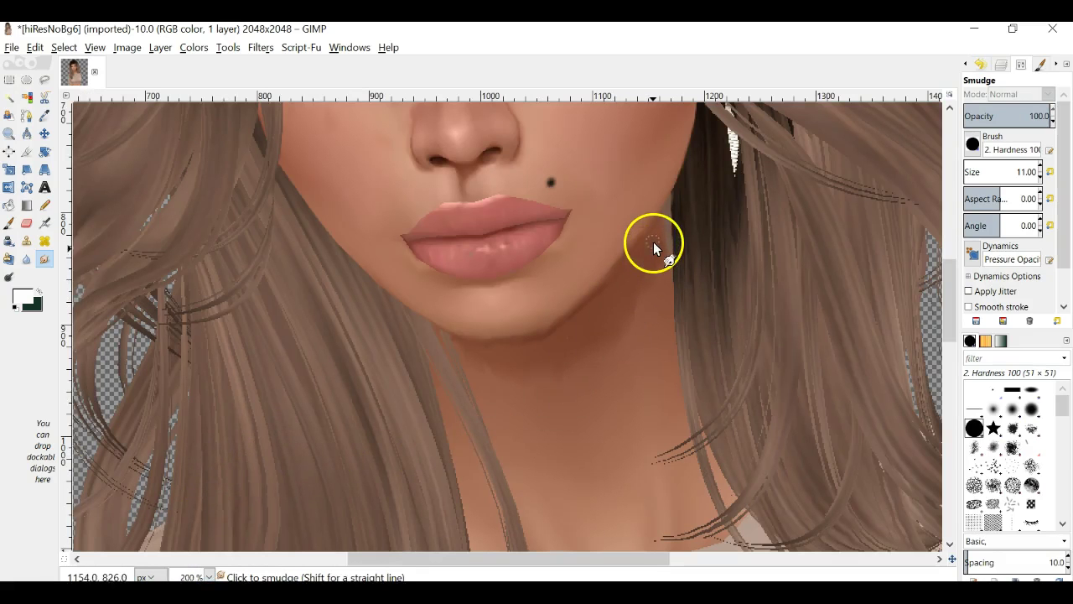
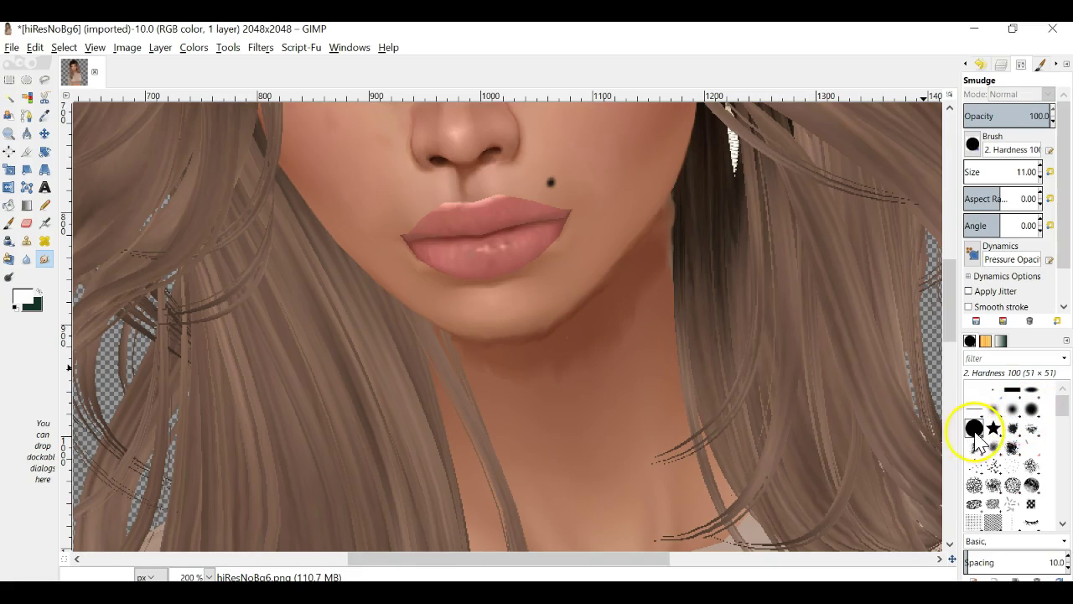
left_click_drag(1001, 172, 1038, 172)
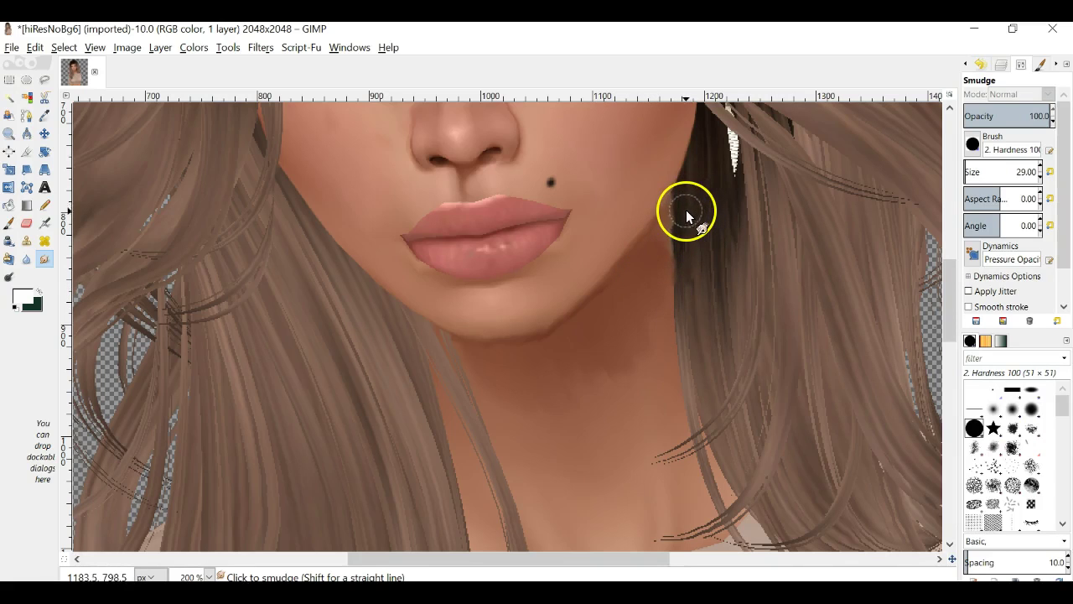
left_click_drag(687, 198, 688, 215)
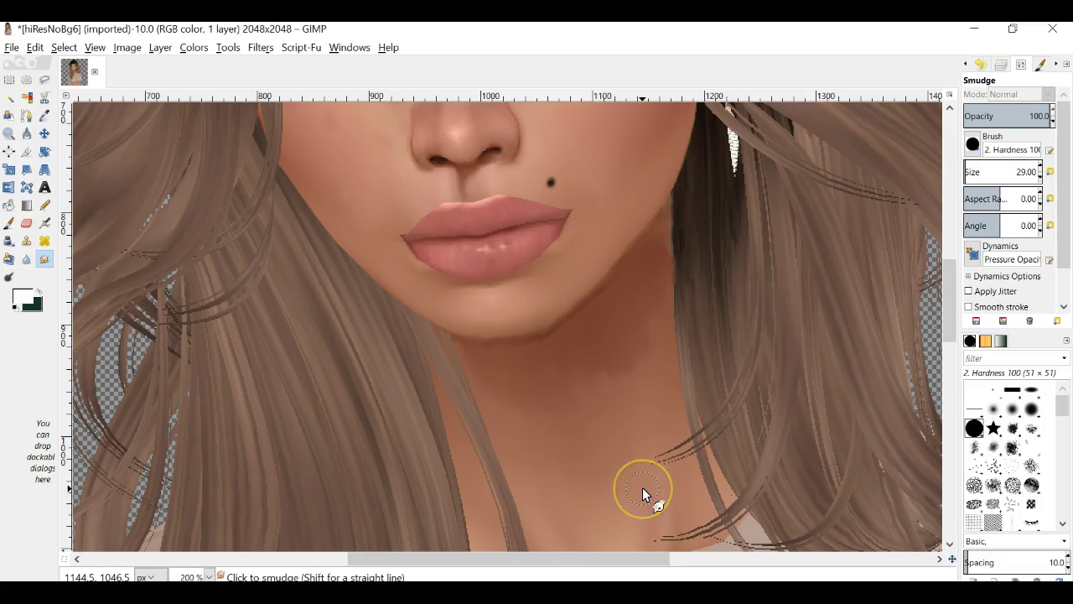
mouse_move(567, 381)
left_mouse_down()
mouse_move(610, 357)
mouse_move(610, 379)
mouse_move(601, 354)
mouse_move(595, 392)
mouse_move(574, 356)
mouse_move(597, 423)
mouse_move(566, 375)
mouse_move(593, 427)
mouse_move(593, 385)
mouse_move(627, 403)
mouse_move(624, 362)
mouse_move(642, 367)
mouse_move(651, 328)
mouse_move(636, 426)
mouse_move(634, 401)
mouse_move(571, 411)
mouse_move(523, 394)
mouse_move(602, 440)
mouse_move(520, 395)
mouse_move(605, 446)
mouse_move(520, 392)
mouse_move(594, 459)
mouse_move(512, 397)
mouse_move(586, 417)
mouse_move(589, 399)
mouse_move(631, 418)
mouse_move(640, 373)
mouse_move(658, 365)
mouse_move(654, 329)
mouse_move(648, 403)
mouse_move(597, 346)
mouse_move(567, 414)
mouse_move(564, 398)
mouse_move(551, 413)
mouse_move(516, 399)
mouse_move(529, 428)
mouse_move(528, 417)
mouse_move(555, 411)
mouse_move(601, 427)
mouse_move(643, 398)
mouse_move(646, 409)
mouse_move(662, 347)
left_mouse_up()
left_click(203, 577)
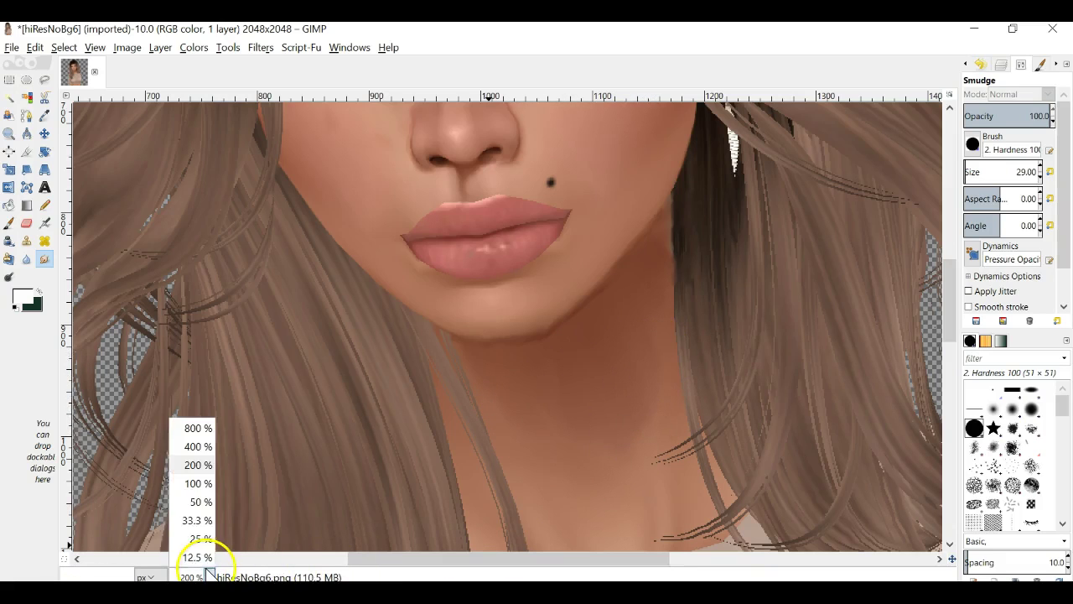
left_click(201, 503)
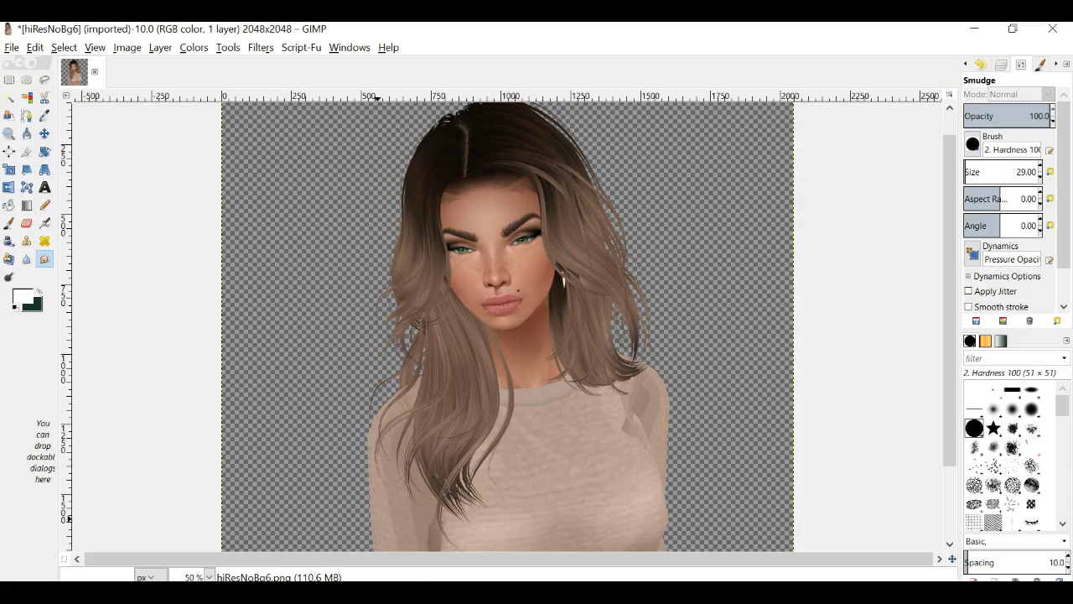
Reduce the Smudge brush size to 13 and smooth the hair edge alongside the earring-side of the neck
left_click(208, 577)
left_click(192, 464)
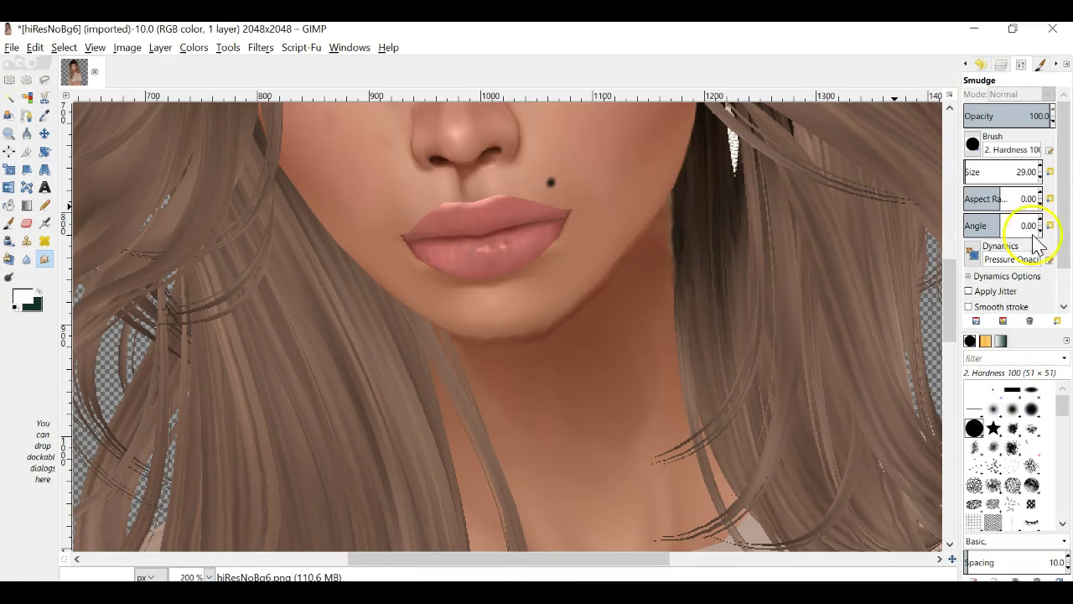
scroll(1038, 179, "down", 8)
scroll(1039, 178, "down", 8)
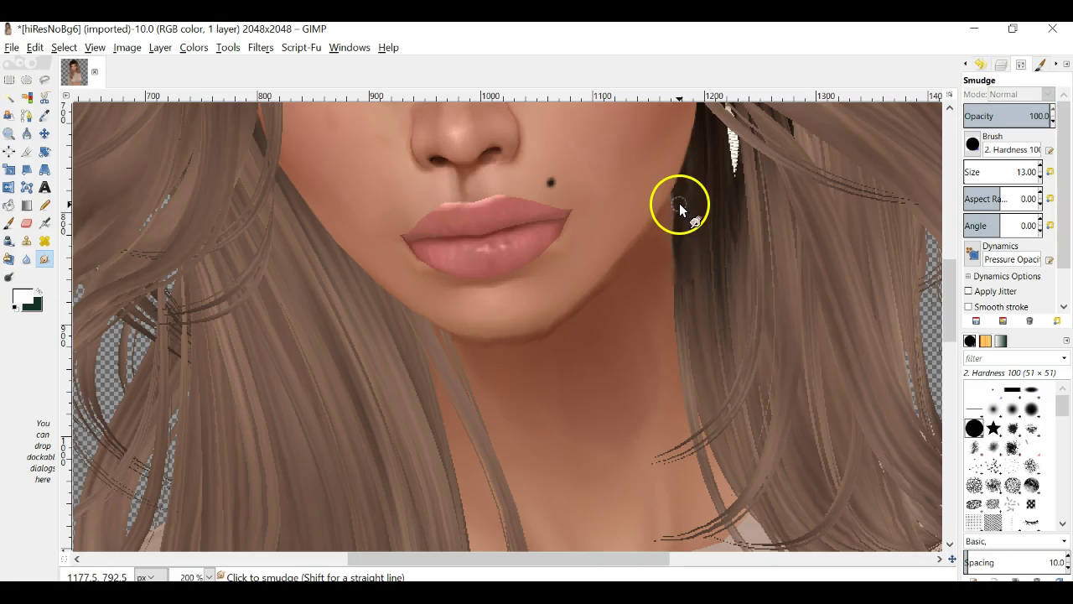
mouse_move(678, 214)
left_mouse_down()
mouse_move(682, 293)
mouse_move(698, 312)
left_mouse_up()
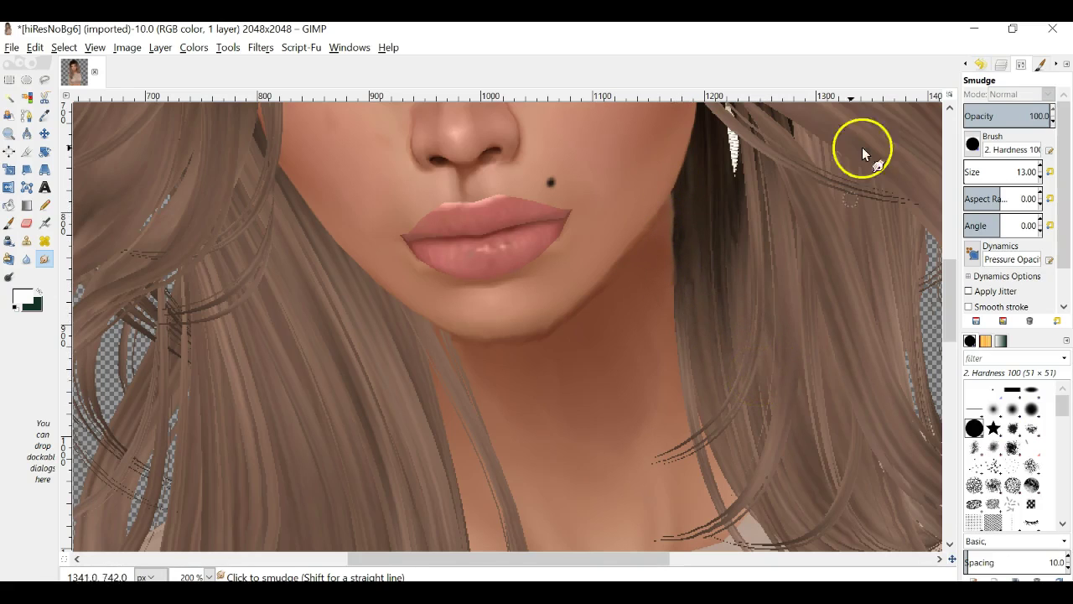
left_click(207, 577)
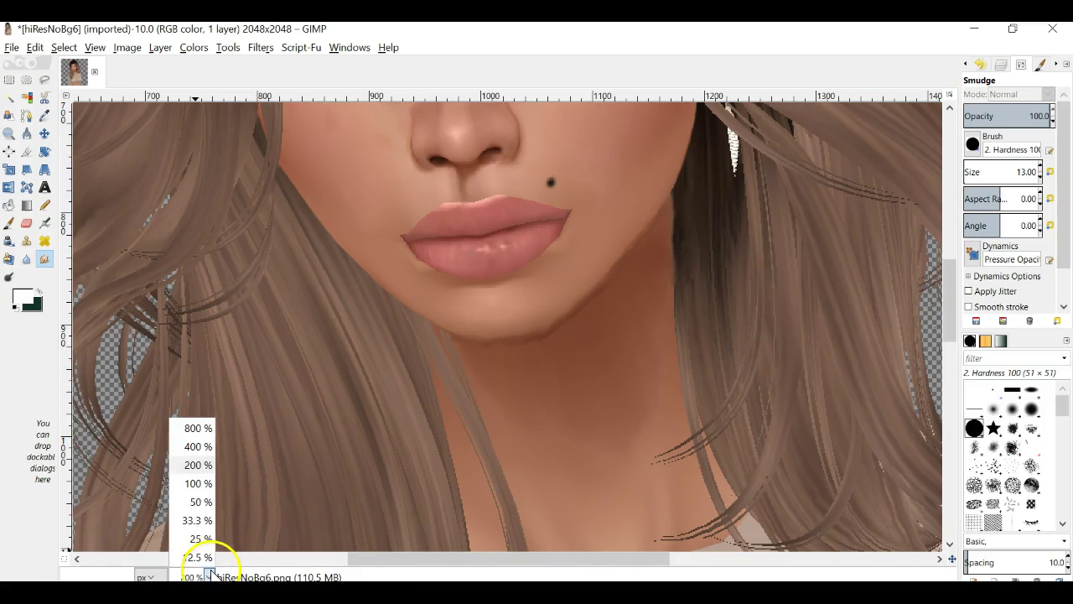
left_click(198, 501)
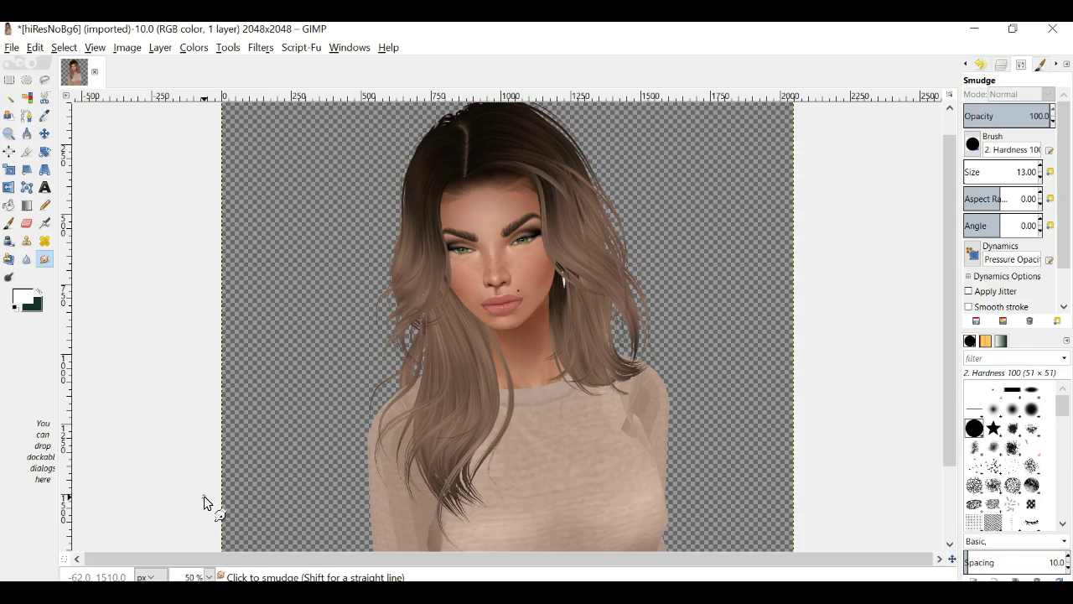
Try a smudge stroke on the skin beneath the earring-side eye and undo it
mouse_move(204, 496)
left_mouse_down()
mouse_move(239, 472)
mouse_move(268, 484)
left_mouse_up()
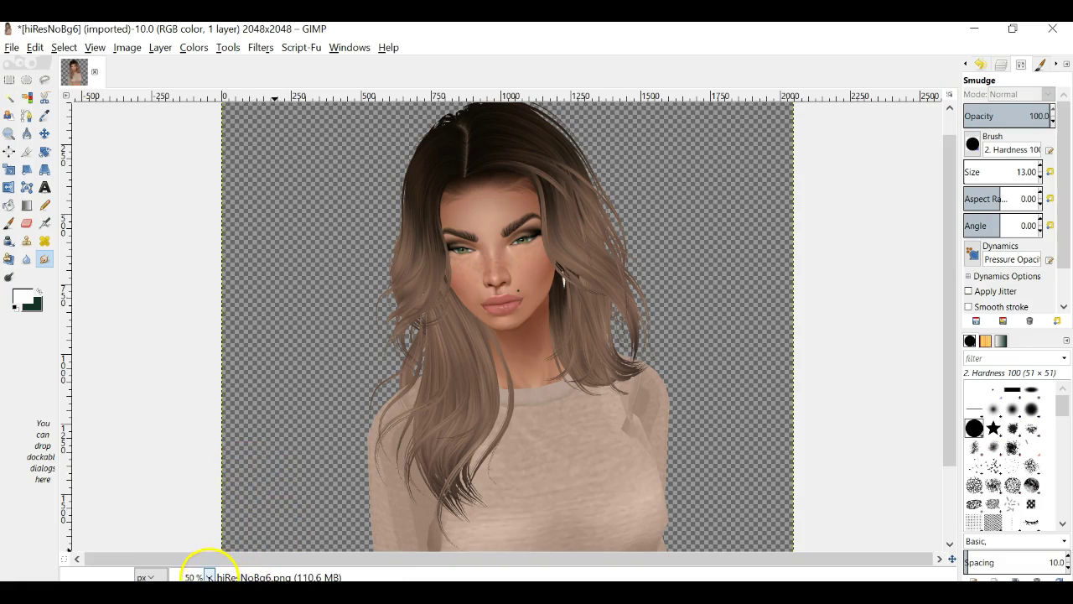
left_click(209, 577)
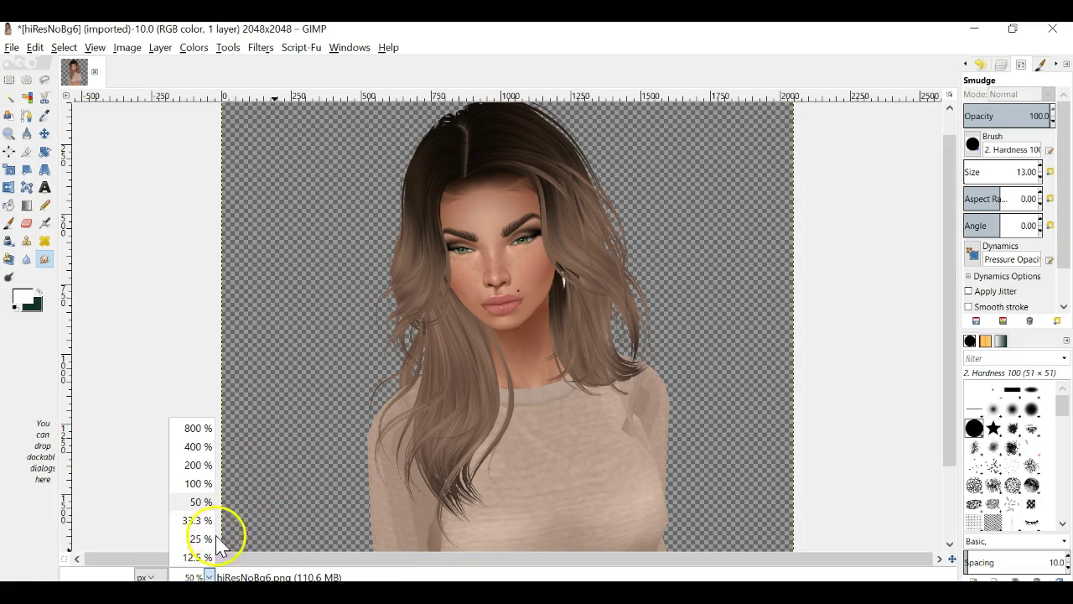
left_click(200, 466)
scroll(201, 449, "up", 3)
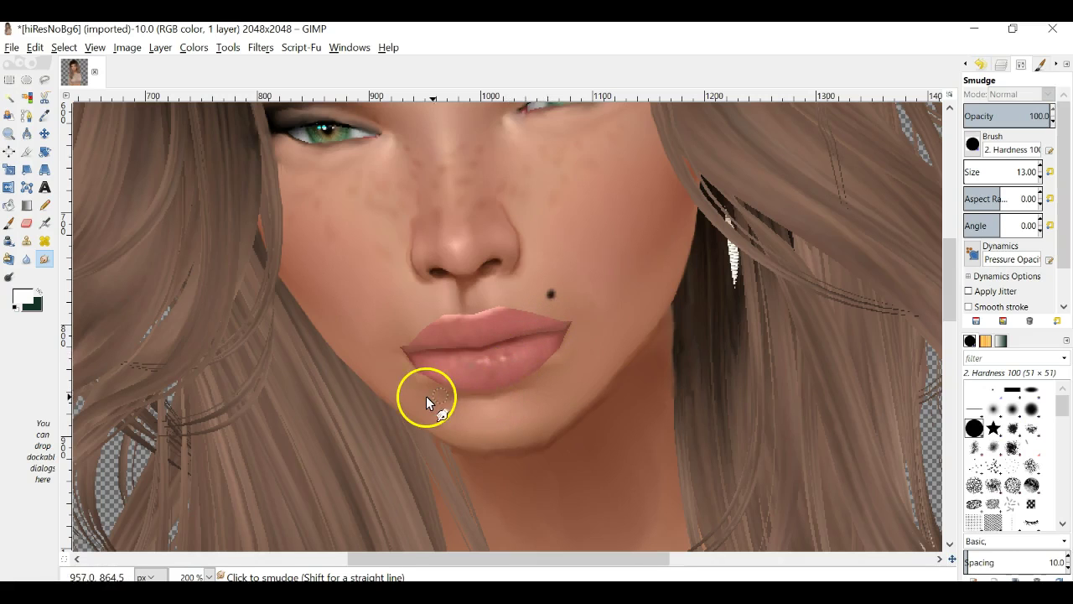
scroll(427, 396, "up", 6)
scroll(436, 396, "up", 6)
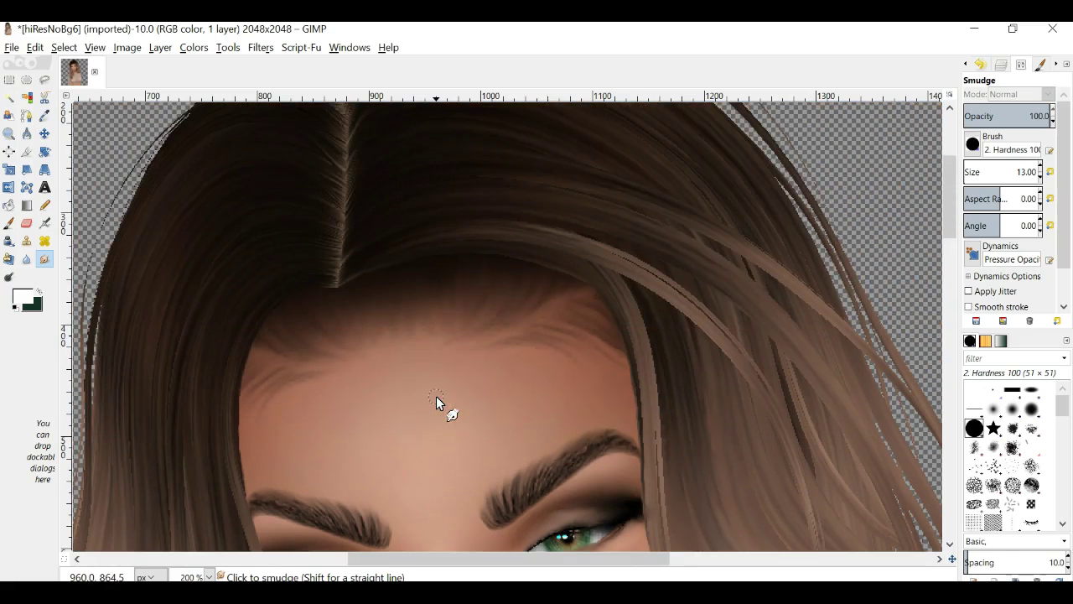
scroll(436, 396, "down", 11)
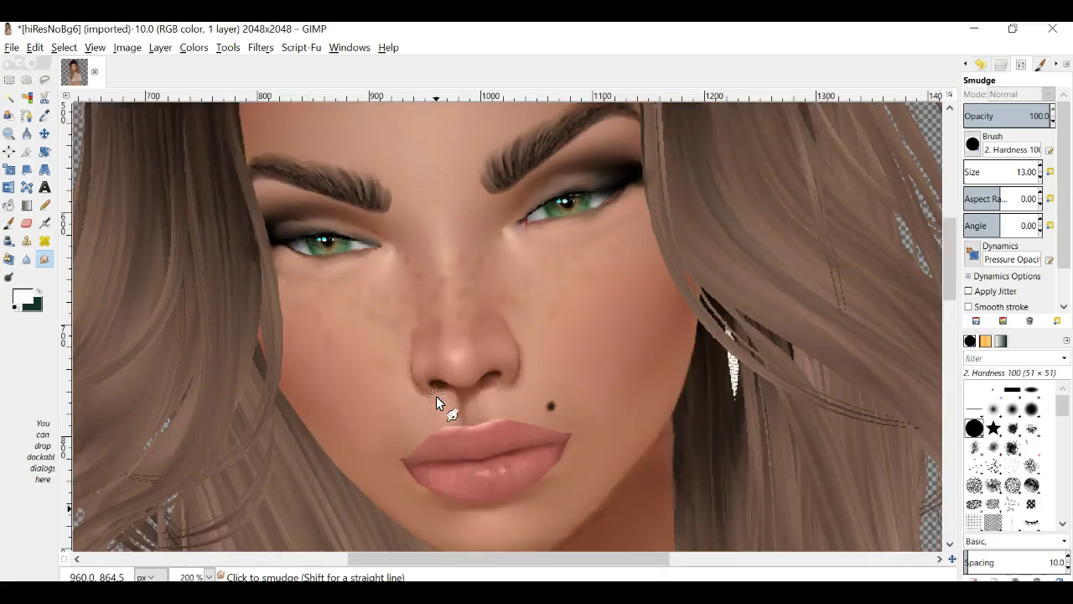
scroll(436, 396, "up", 3)
mouse_move(554, 270)
left_mouse_down()
mouse_move(595, 221)
mouse_move(574, 224)
mouse_move(600, 212)
mouse_move(577, 222)
left_mouse_up()
key("ctrl+z")
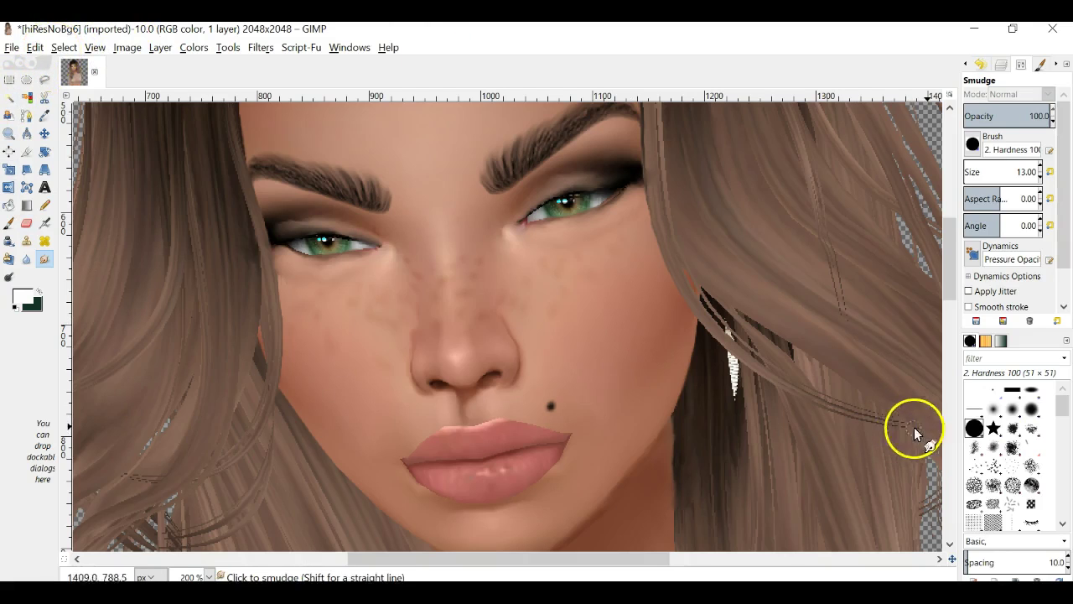
Choose the 2. Hardness 050 brush for smudging and set its size to 7
left_click(1017, 414)
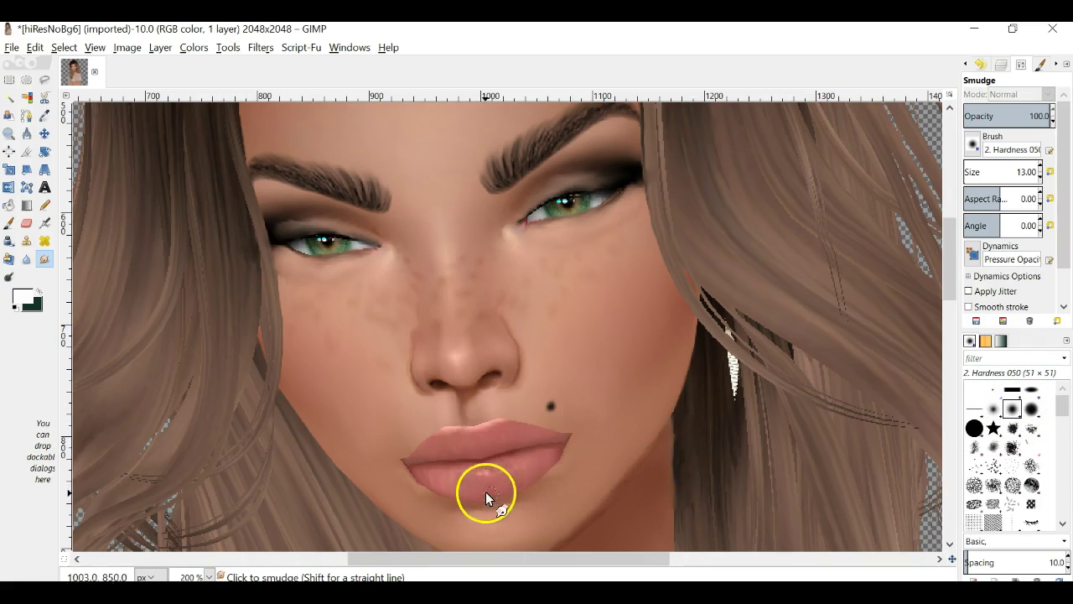
scroll(1044, 182, "down", 3)
scroll(628, 302, "down", 5)
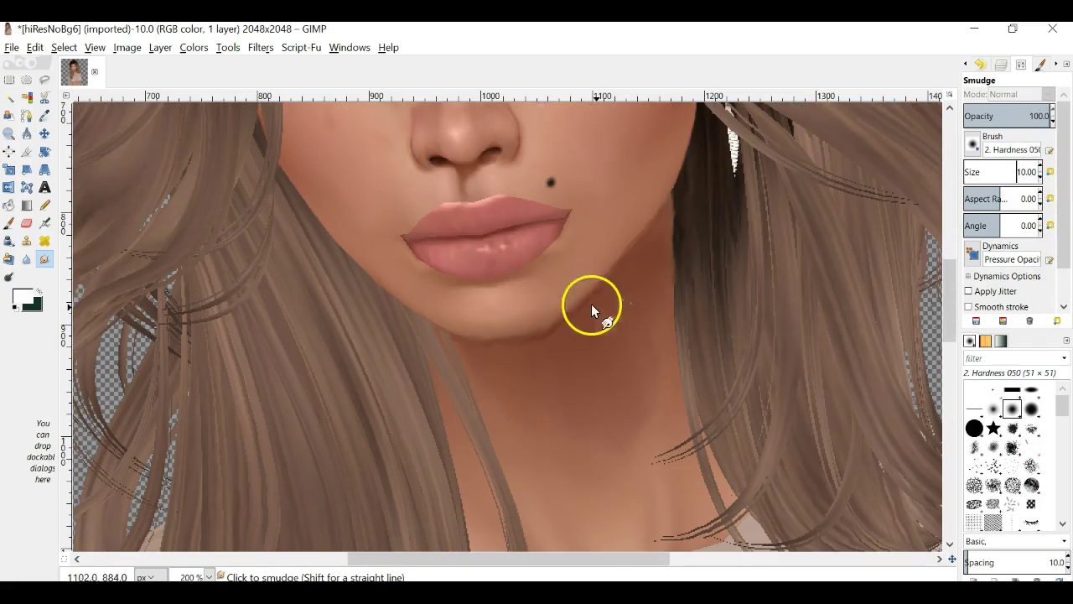
scroll(1043, 180, "down", 2)
scroll(1043, 180, "down", 1)
Smudge the upper lip's edge in short straight segments from the cupid's bow to the mouth corner opposite the mole
left_click(469, 202)
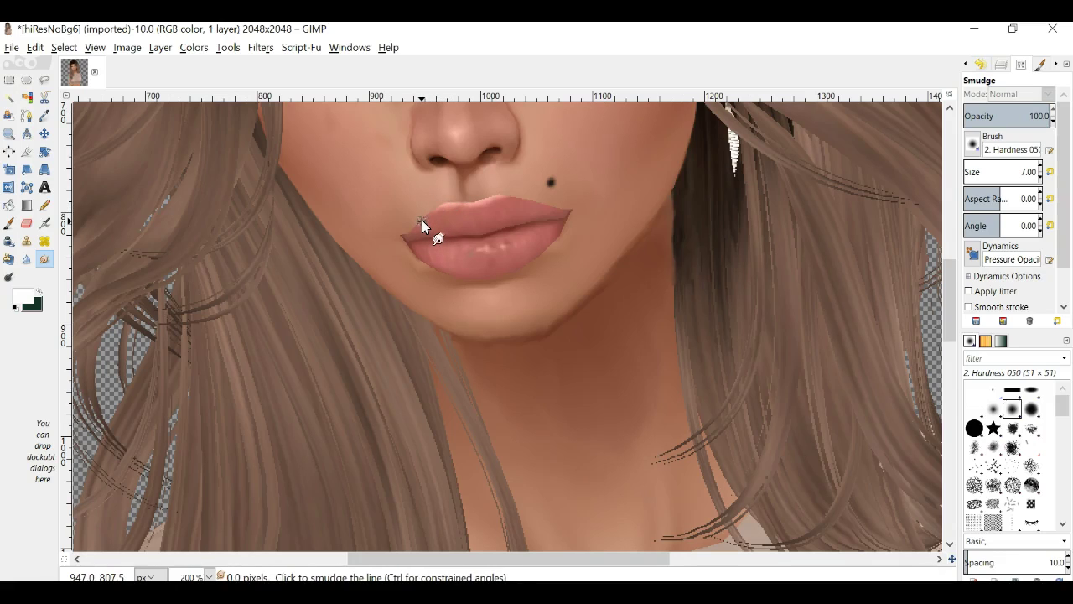
left_click_drag(422, 220, 440, 203)
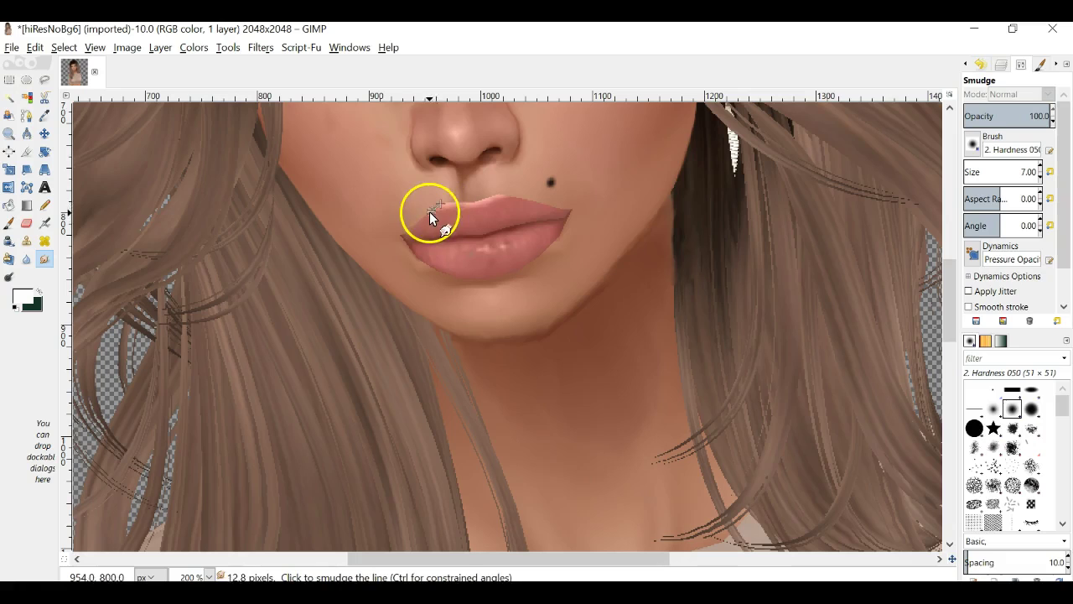
left_click(430, 214, "shift")
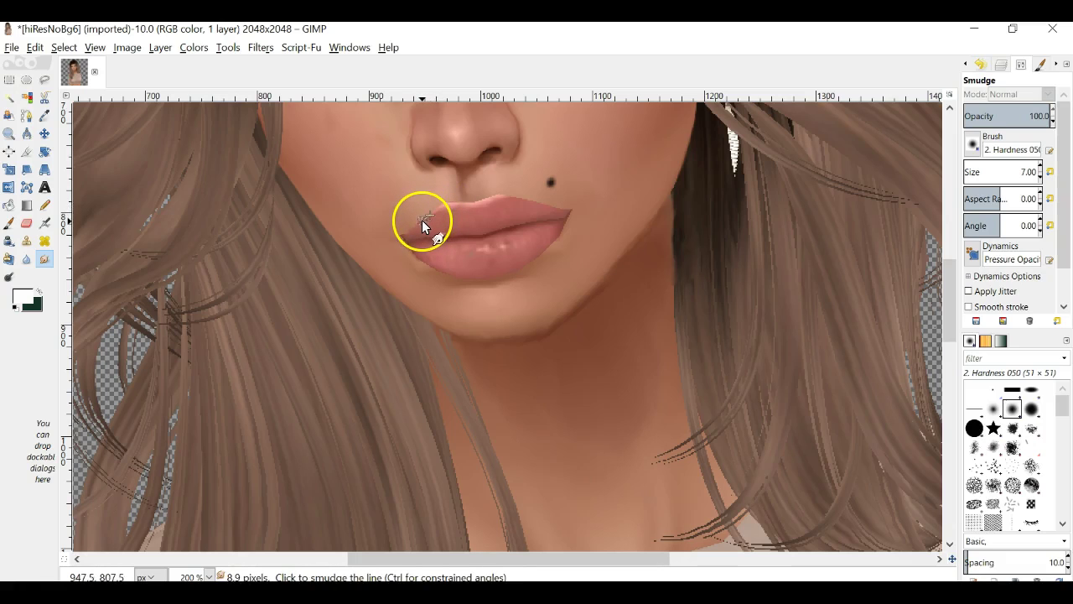
left_click(410, 230, "shift")
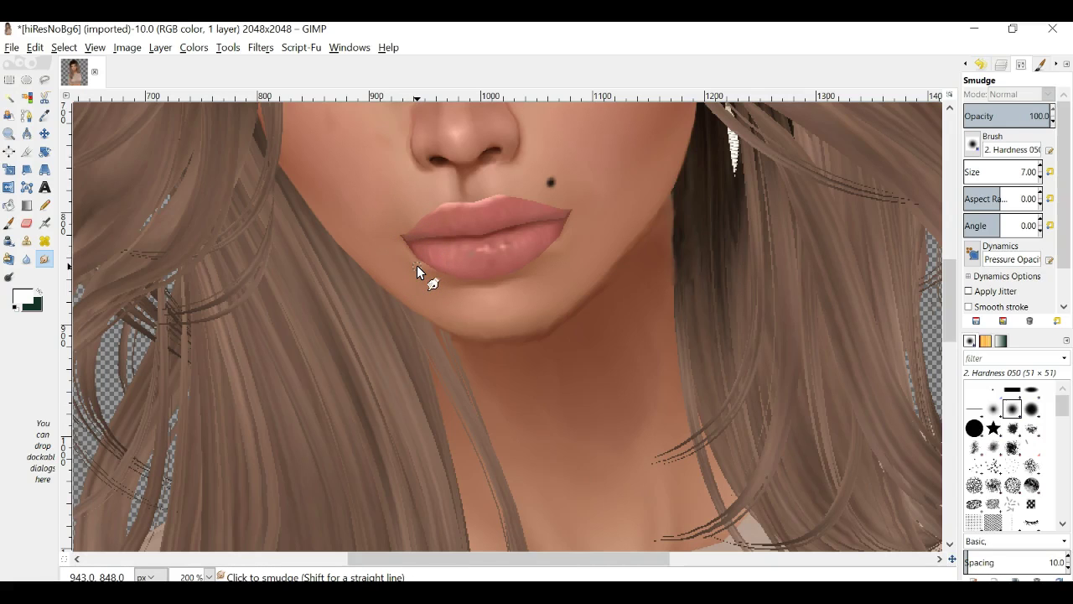
left_click(485, 149)
Smudge the lower lip's edge in short straight segments from the mouth corner opposite the mole to the lip's centre
left_click(403, 239)
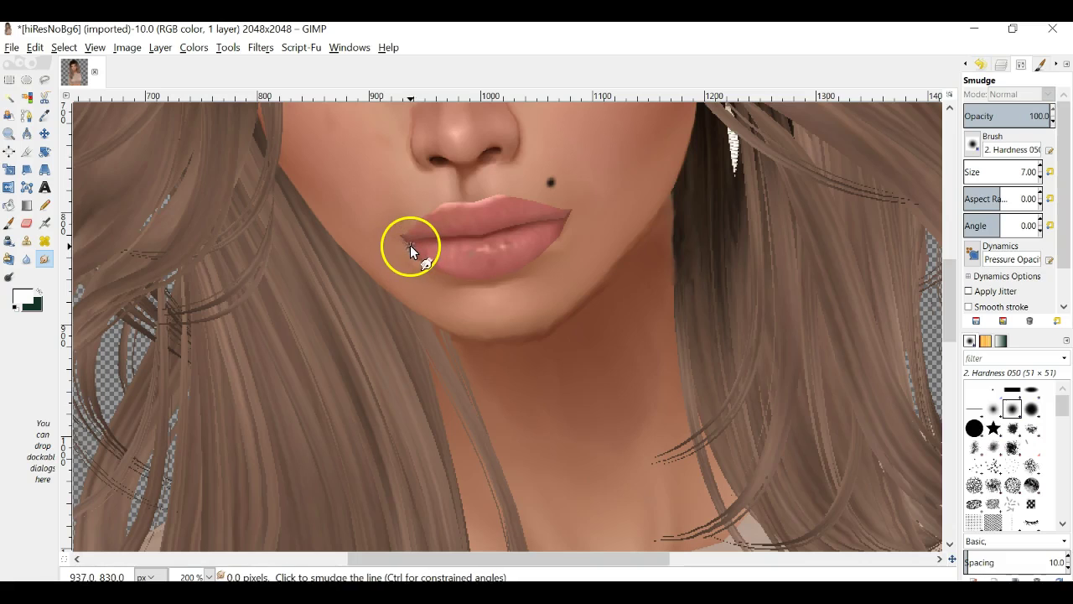
left_click(417, 258)
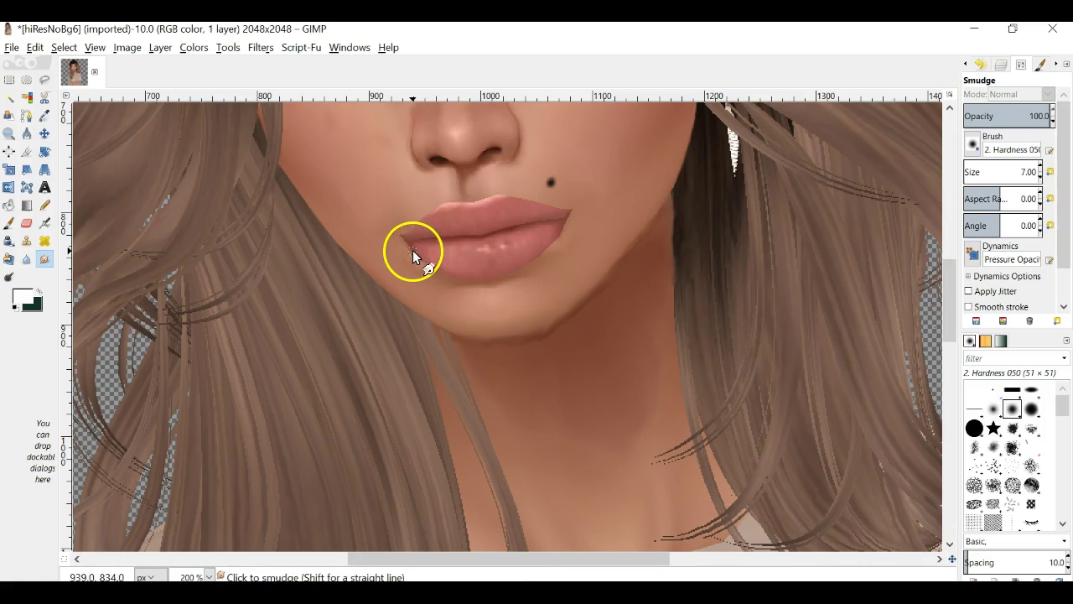
left_click(411, 248)
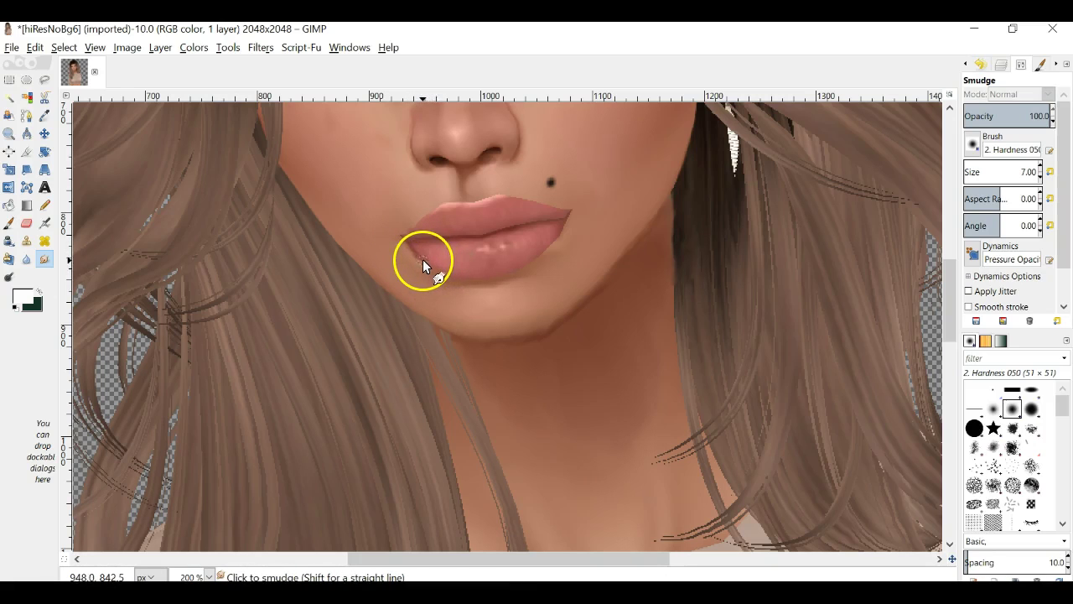
left_click(423, 260)
left_click(438, 269)
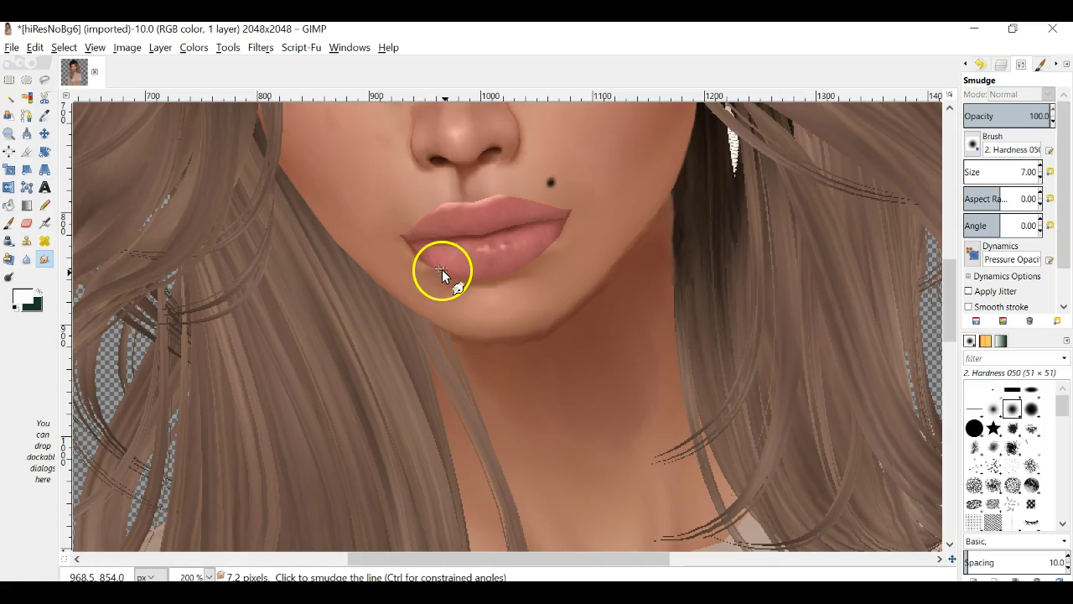
left_click(463, 276)
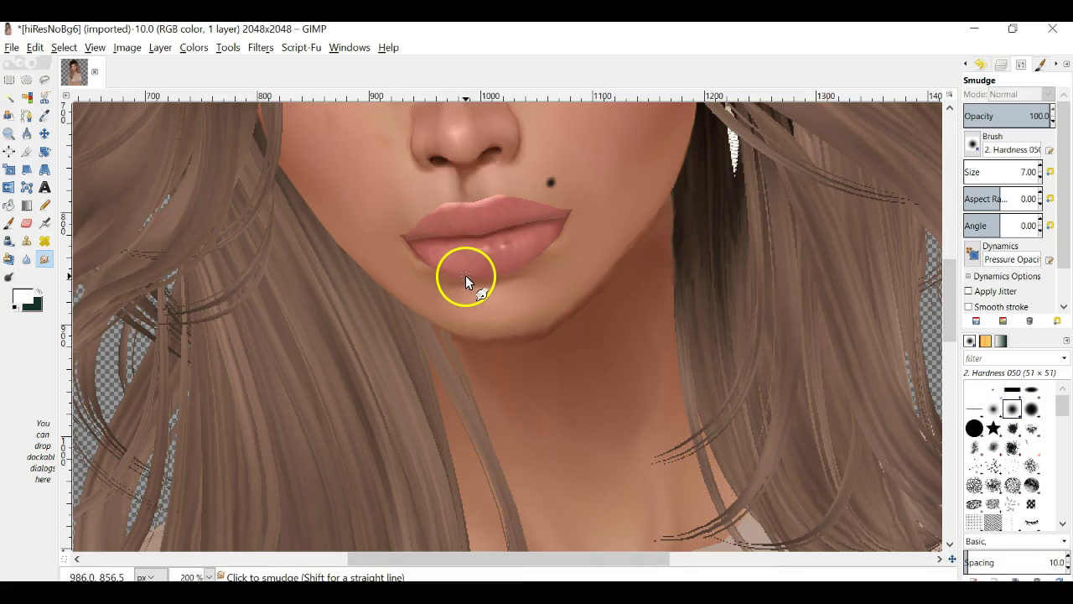
left_click(484, 276, "shift")
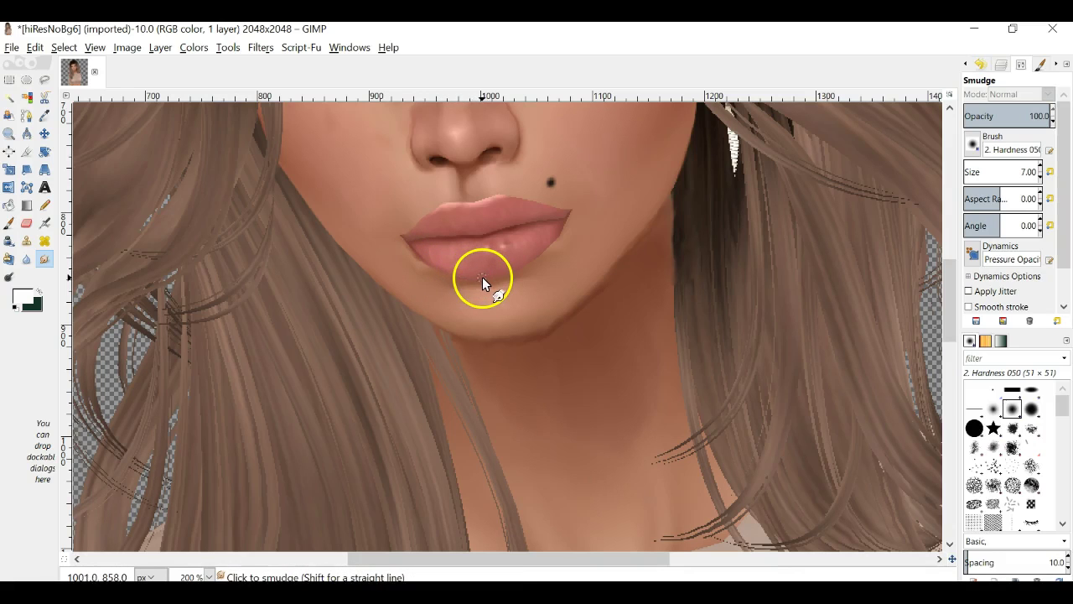
Smudge the lower lip's edge with straight strokes up to the mouth corner on the mole side
left_click(527, 262)
left_click(559, 234, "shift")
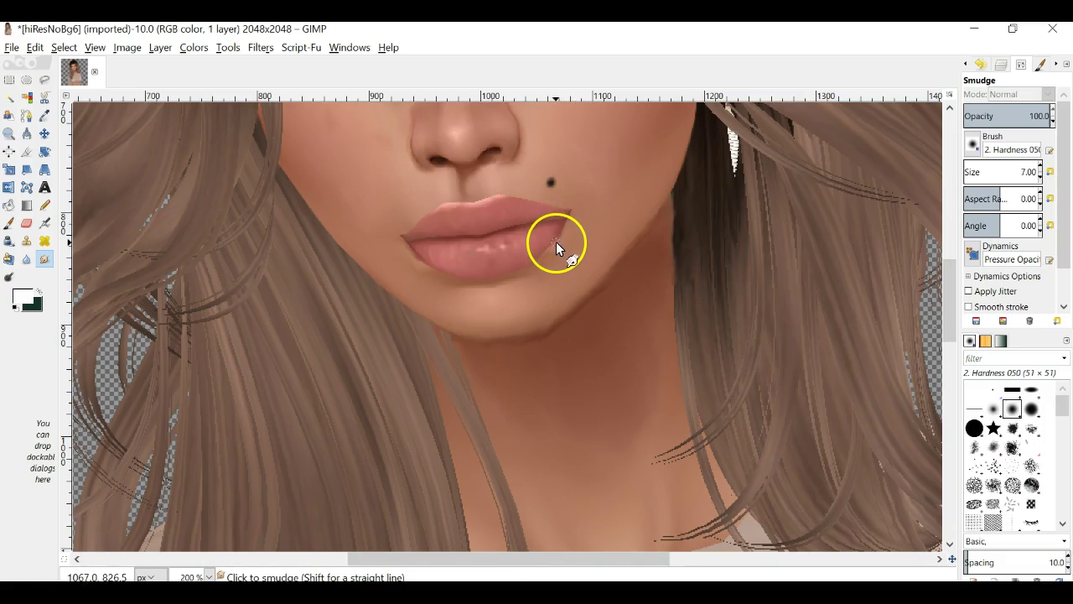
left_click(556, 242)
left_click(567, 215, "shift")
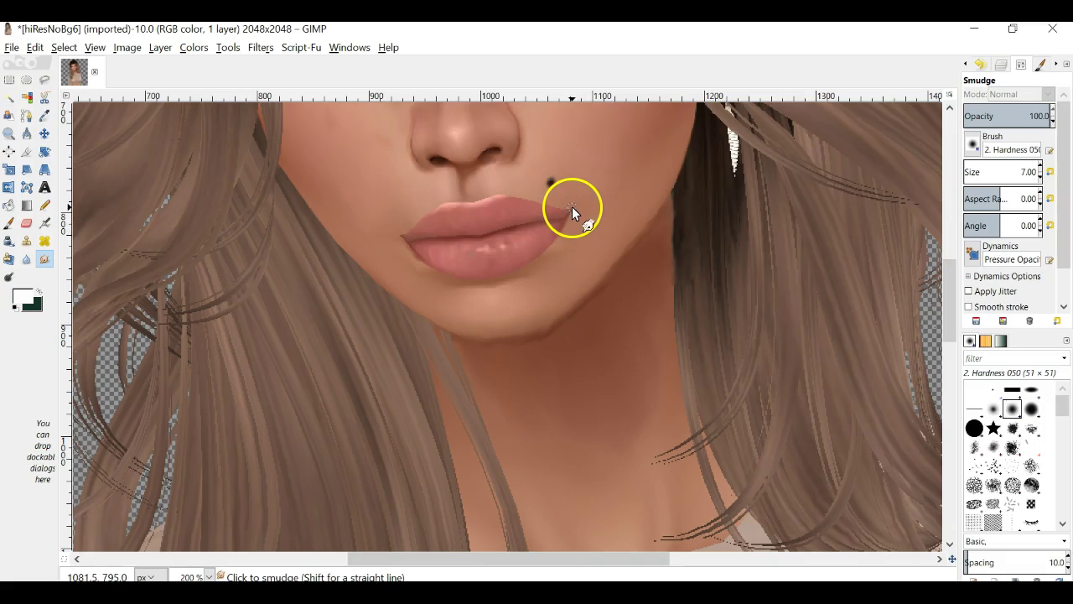
Smudge the upper lip's edge in short straight segments between the mole-side mouth corner and the cupid's bow
key("shift")
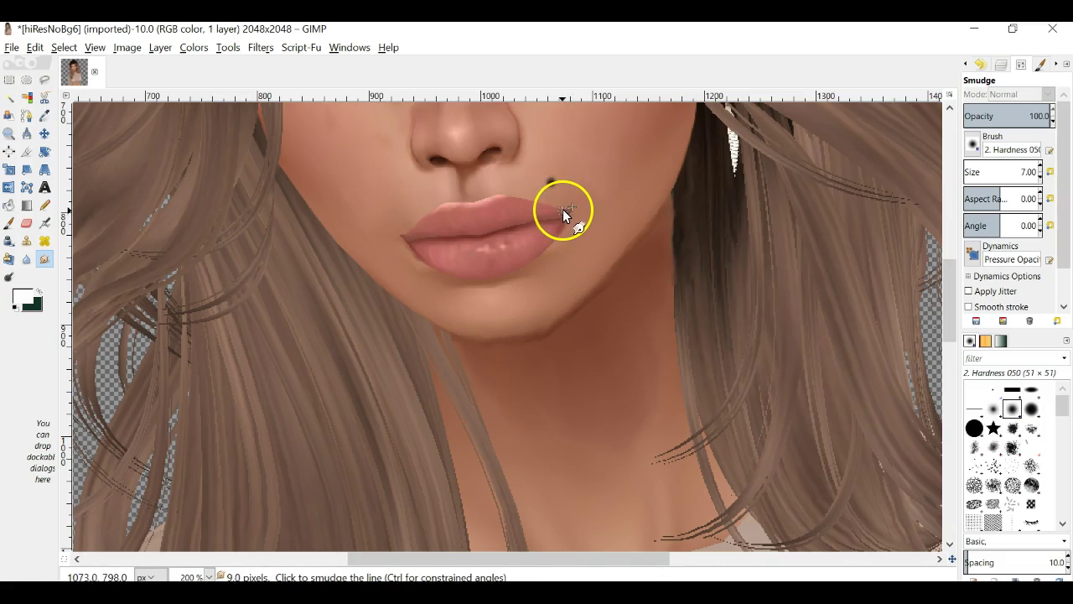
left_click(519, 197, "shift")
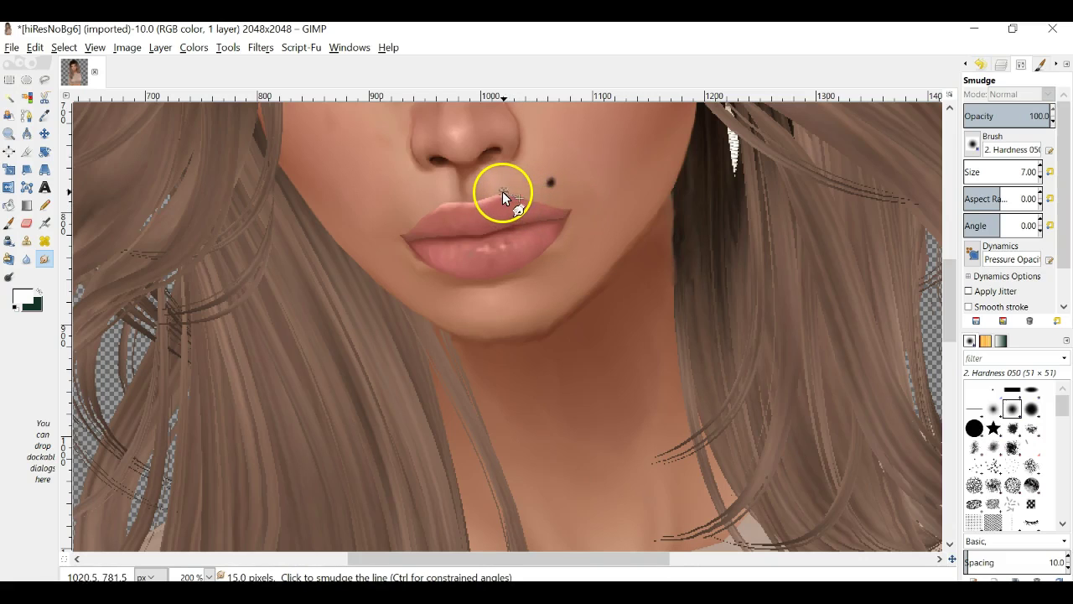
left_click(473, 201, "shift")
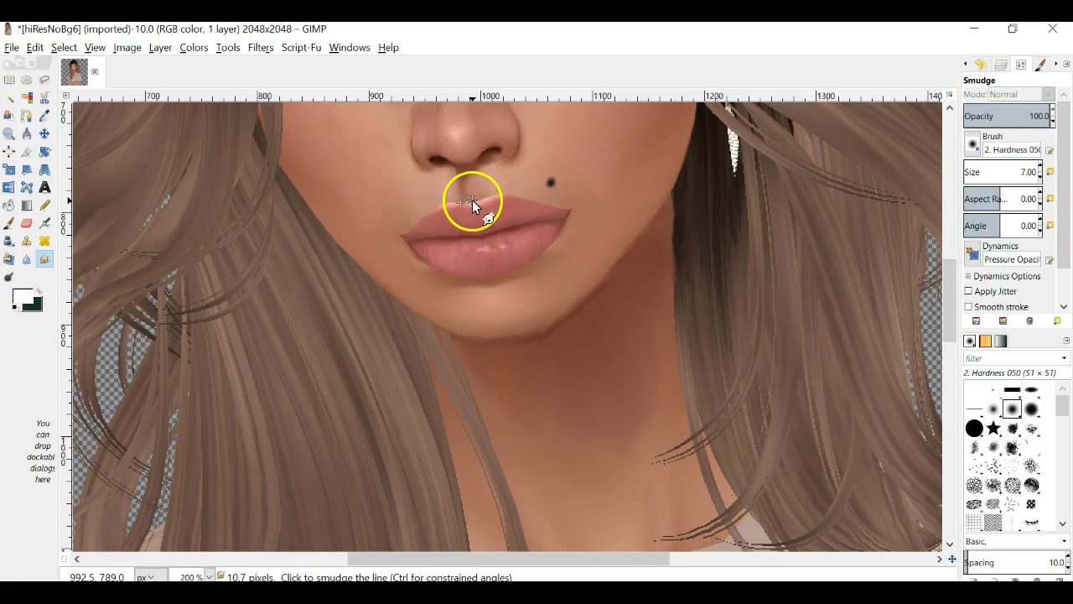
left_click(469, 201, "shift")
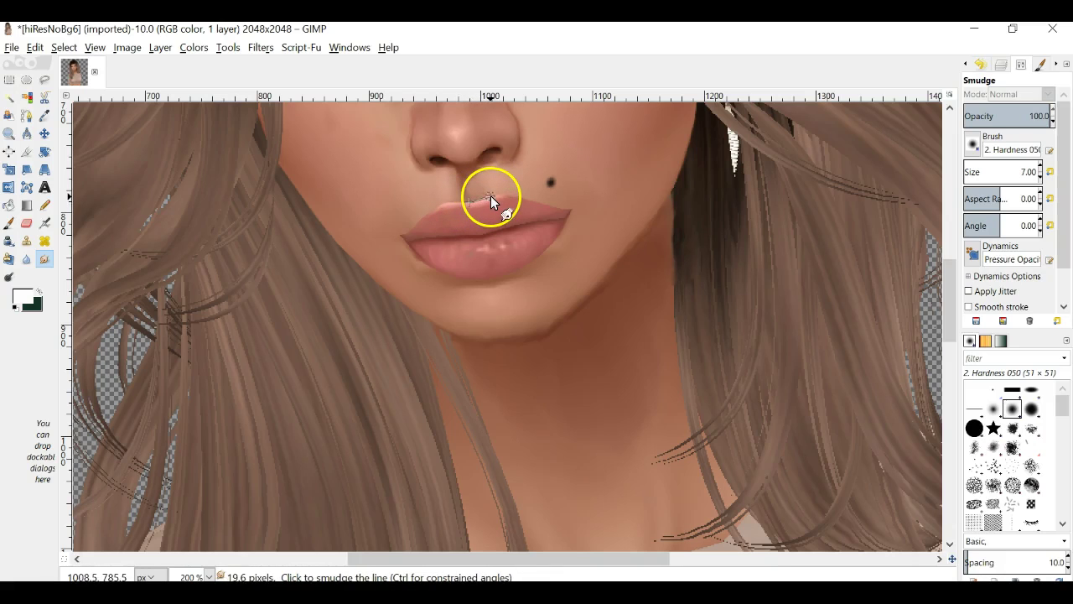
left_click(497, 194, "shift")
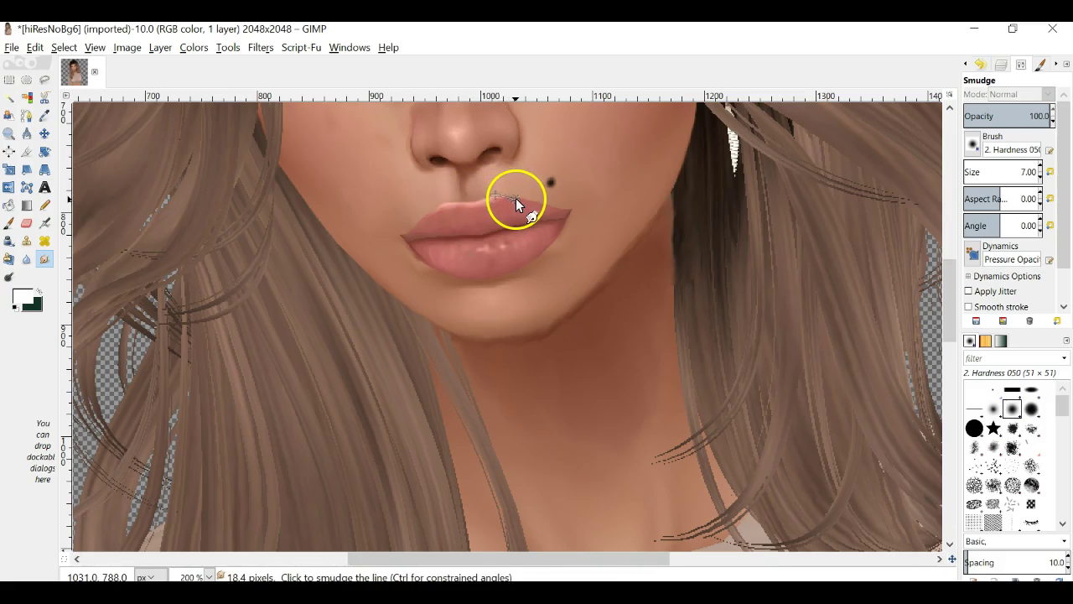
left_click(507, 192, "shift")
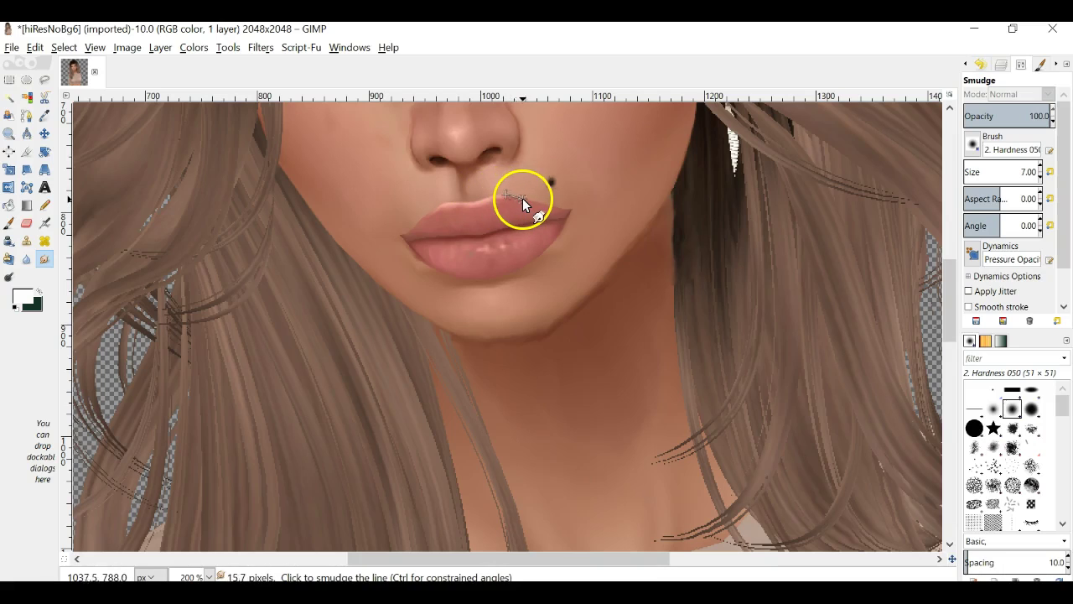
left_click(533, 199, "shift")
left_click(552, 206, "shift")
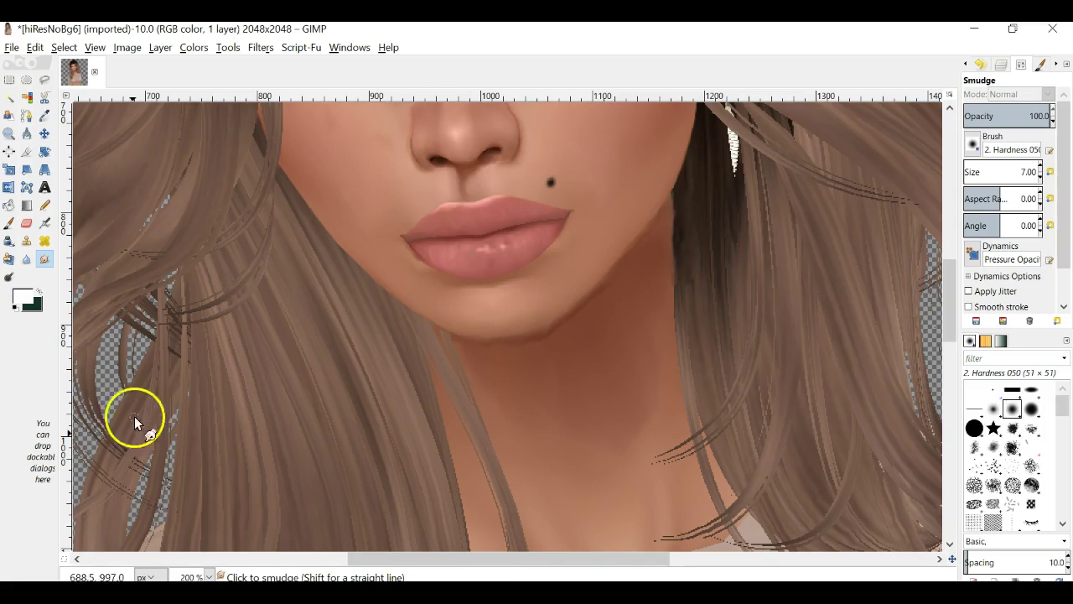
Choose Dodge / Burn with the 2. Hardness 075 brush and set its size to 3
left_click(209, 577)
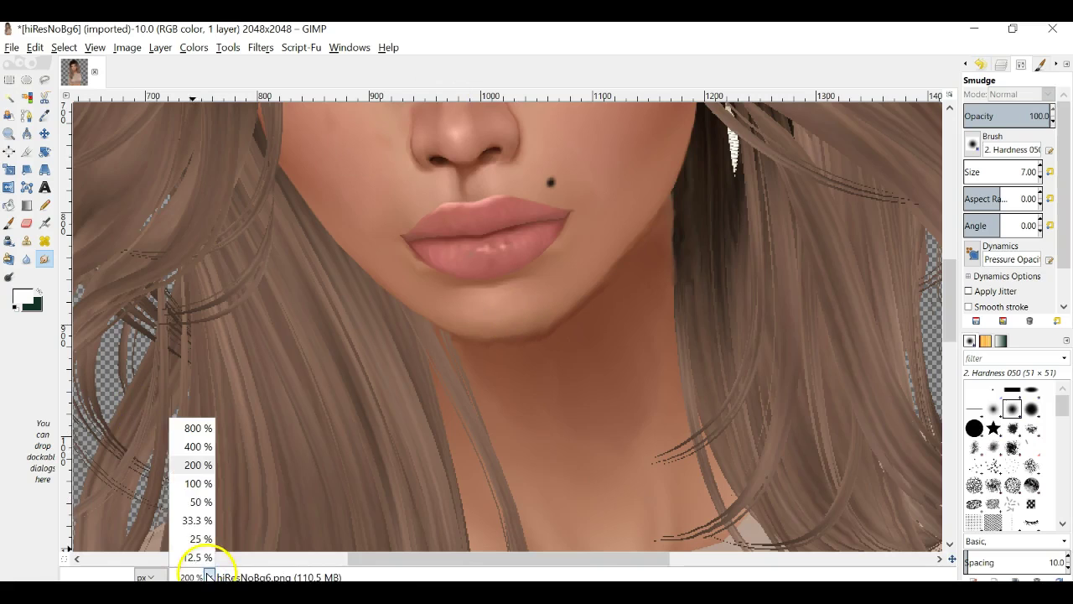
left_click(197, 501)
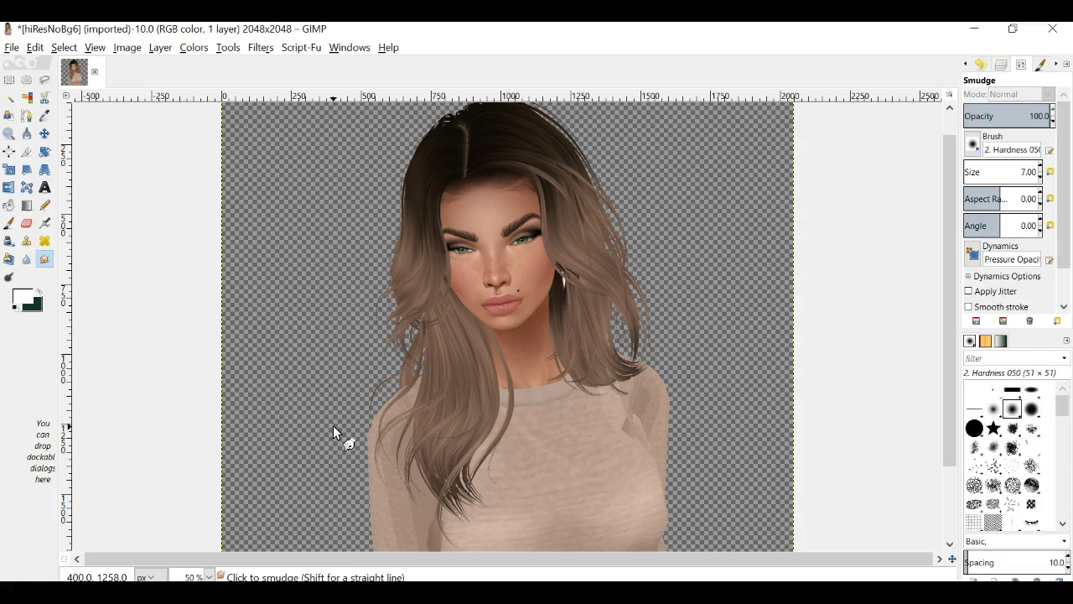
left_click(210, 577)
left_click(198, 465)
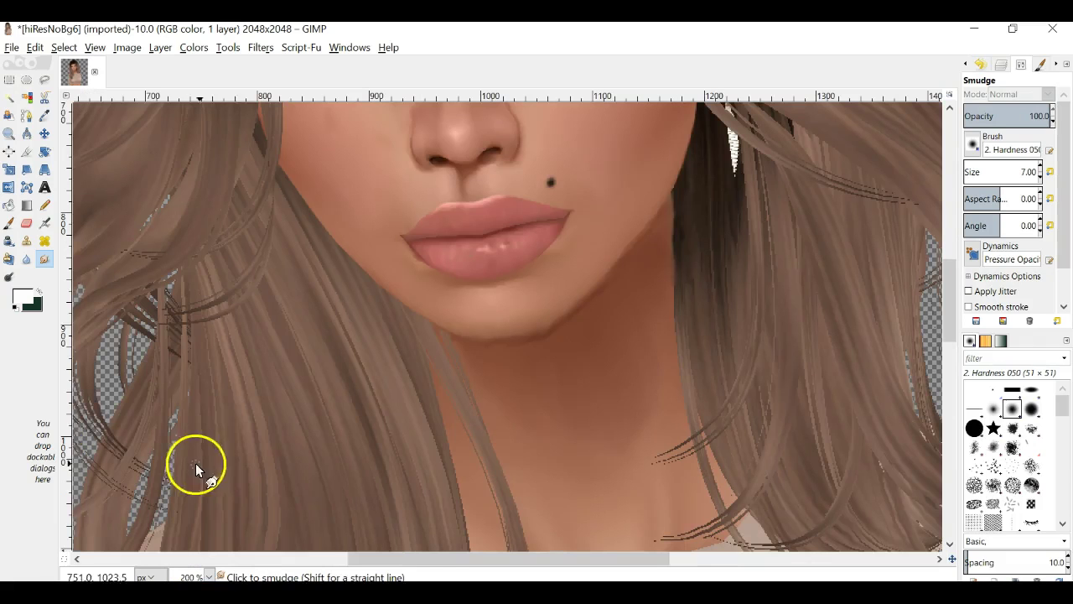
scroll(322, 362, "up", 3)
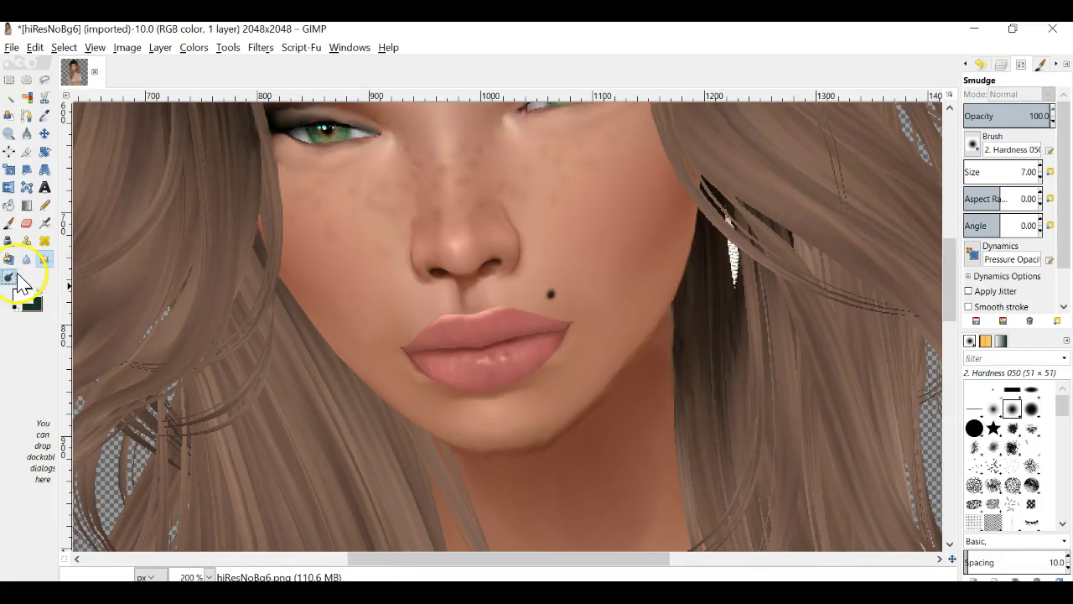
left_click_drag(9, 276, 38, 310)
left_click(1032, 411)
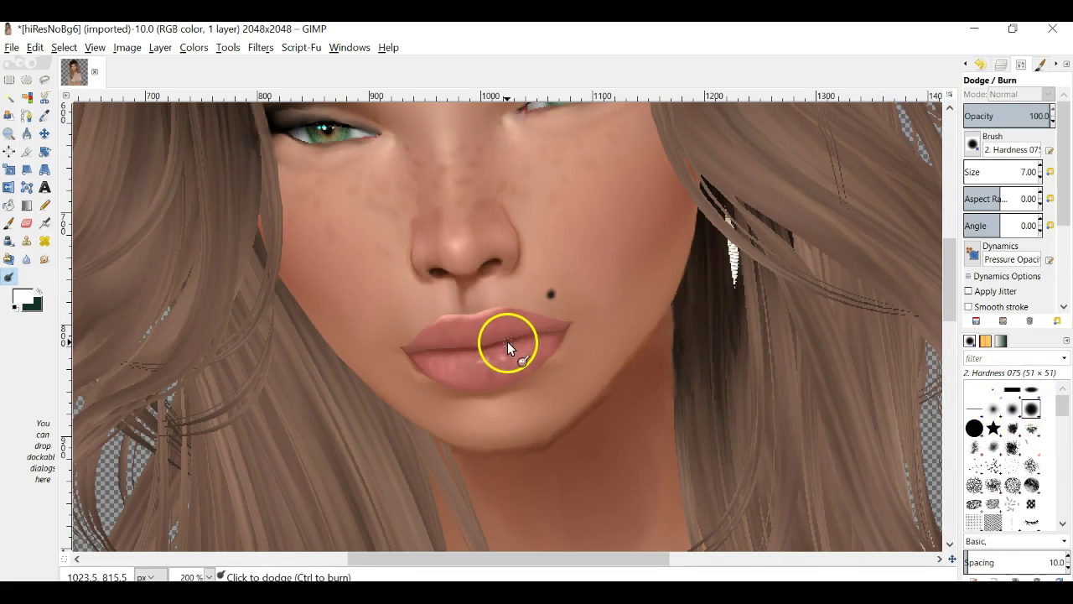
left_click(1041, 168)
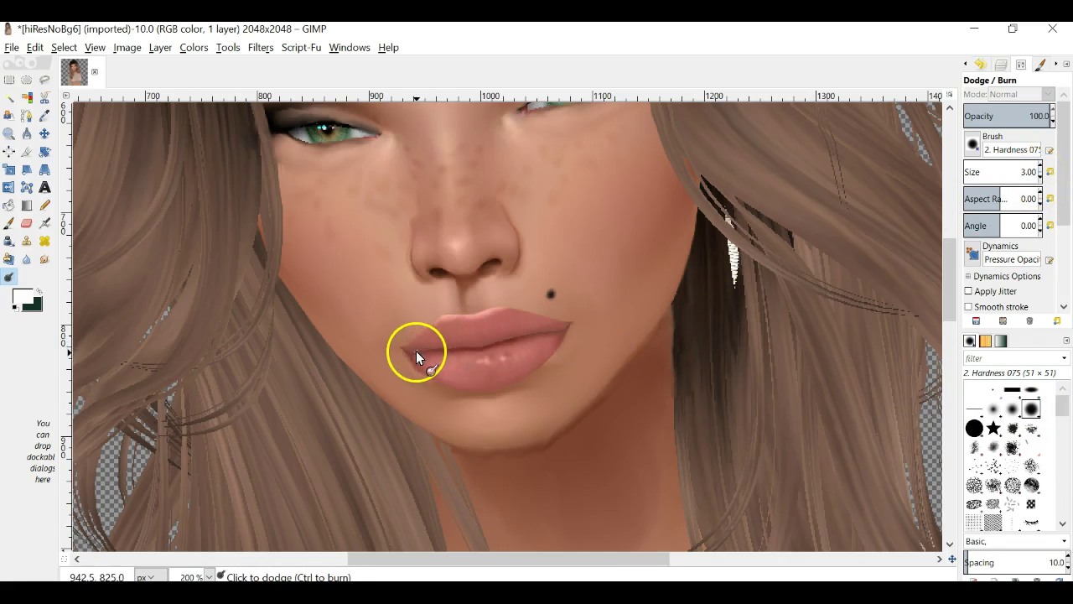
Burn the line where the lips meet with repeated strokes from corner to corner, undoing the final stroke
mouse_move(464, 352)
left_mouse_down()
mouse_move(555, 333)
mouse_move(500, 358)
mouse_move(439, 358)
left_mouse_up()
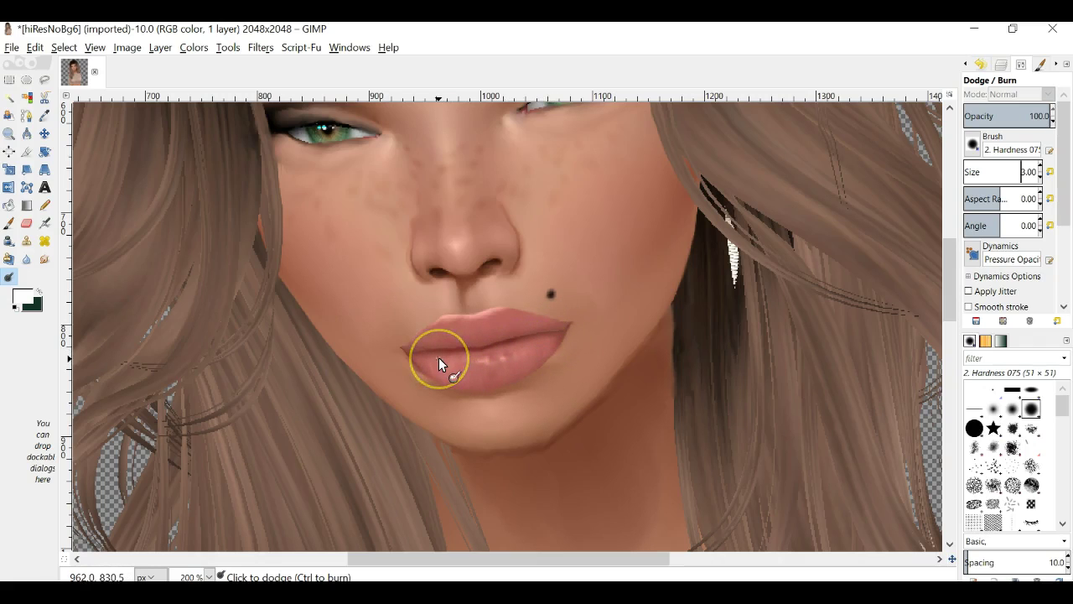
left_click(209, 577)
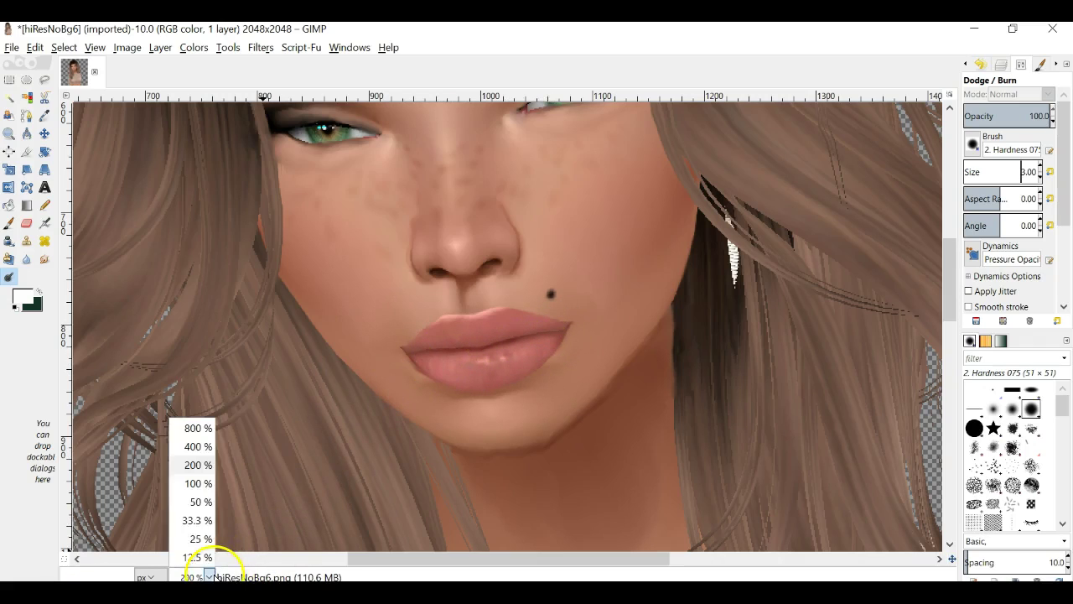
left_click(200, 446)
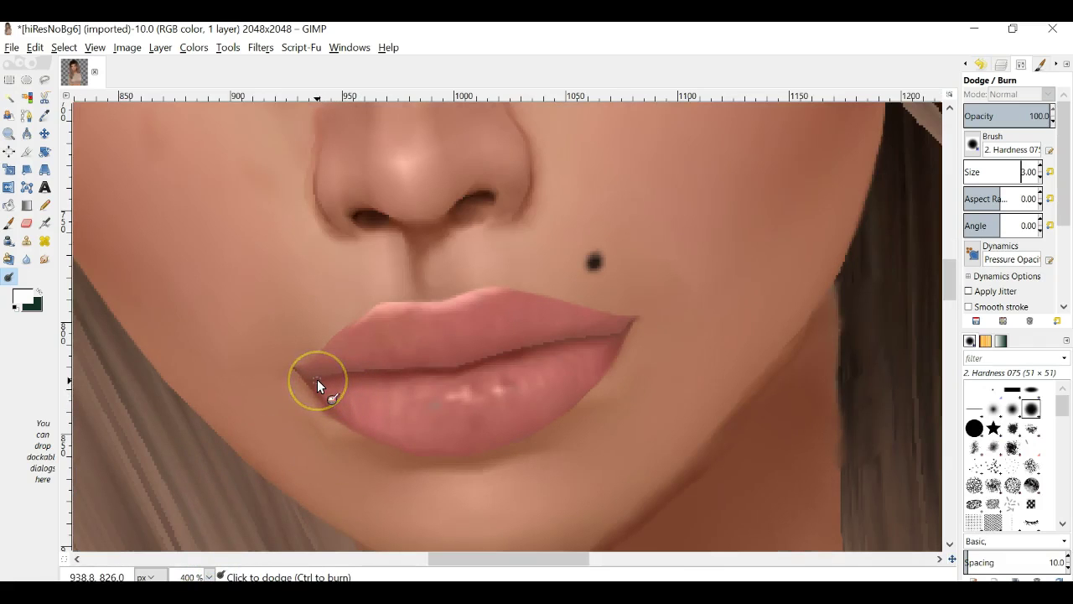
key("ctrl")
left_click_drag(317, 379, 453, 366)
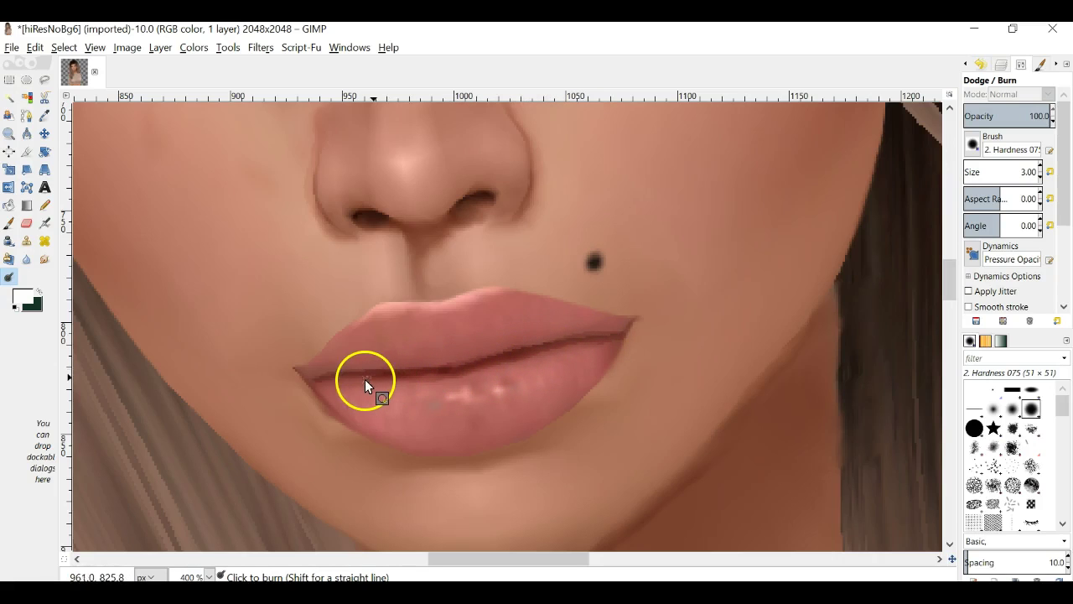
mouse_move(319, 385)
left_mouse_down()
mouse_move(338, 373)
mouse_move(461, 368)
left_mouse_up()
left_click_drag(523, 358, 613, 339)
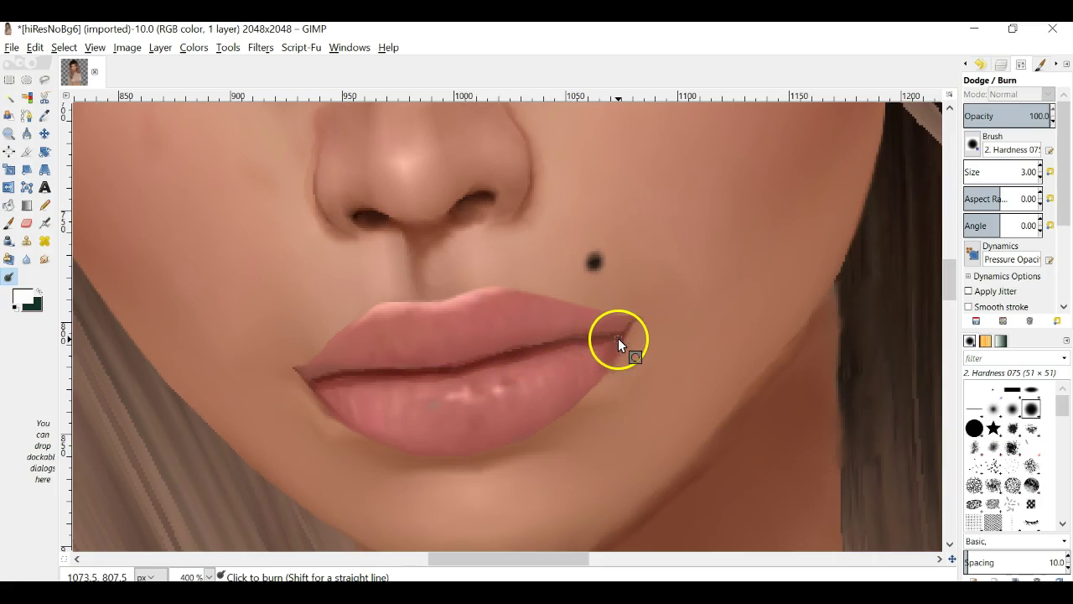
key("ctrl+z")
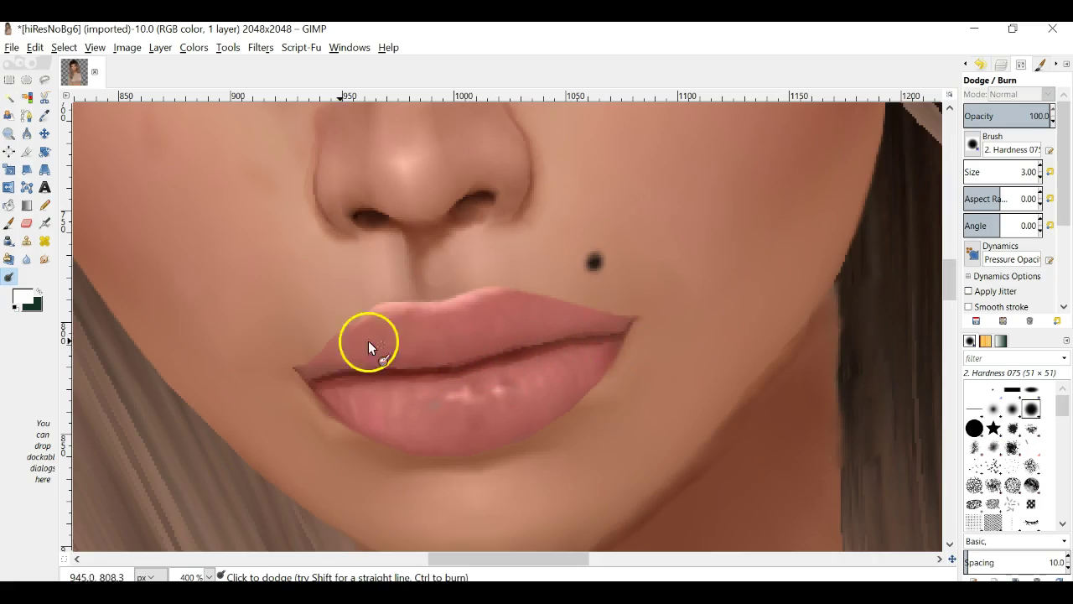
Switch to the Smudge tool and set its brush size to 6
left_click(44, 262)
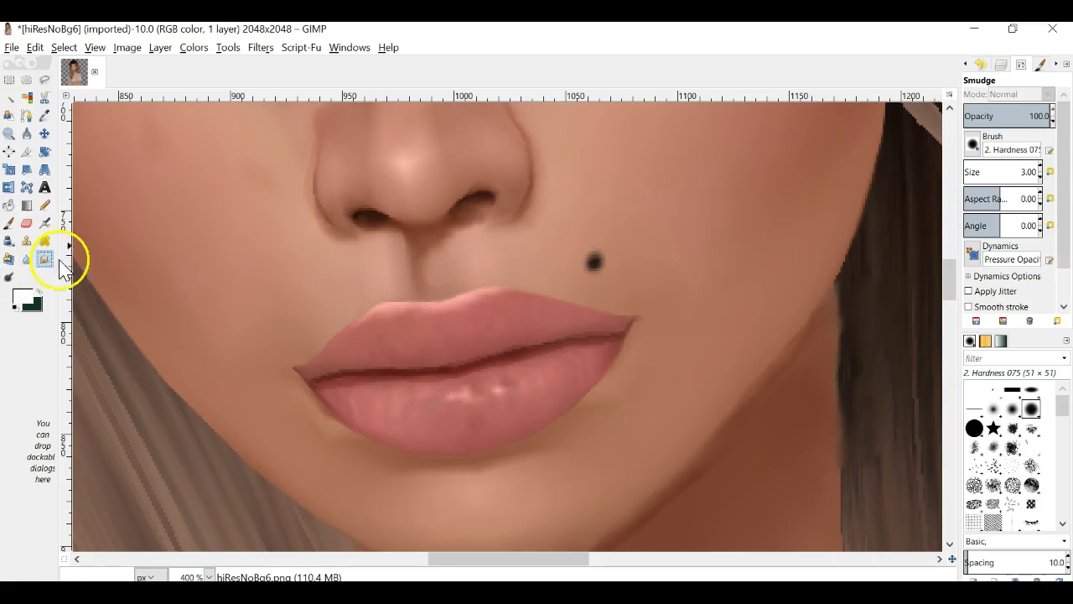
left_click(1040, 175)
left_click(1043, 168)
left_click(1043, 169)
left_click(1044, 168)
left_click(1043, 168)
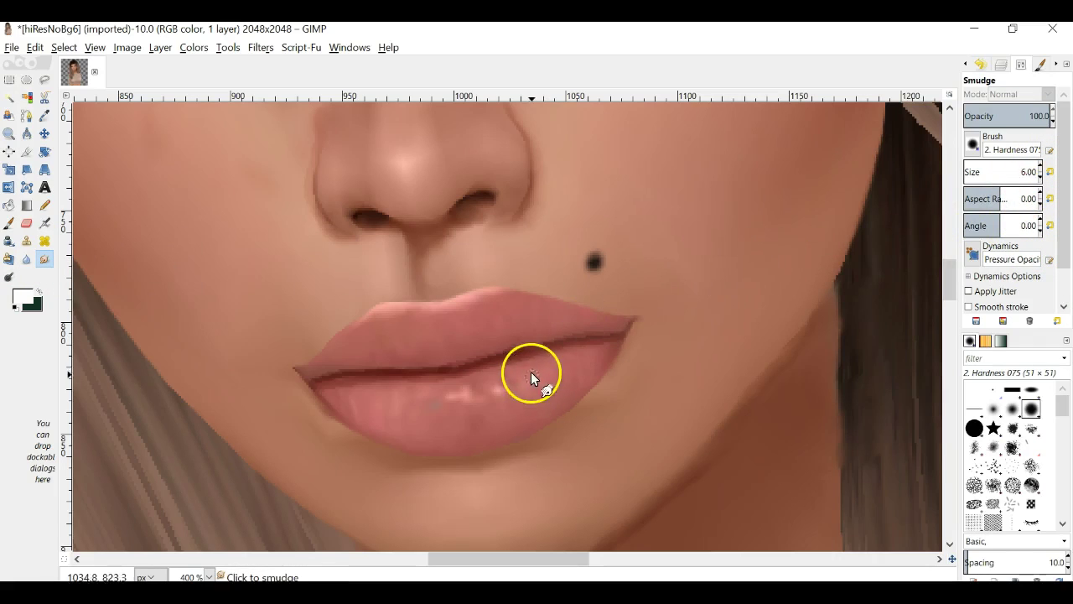
Try to smudge the middle of the line between the lips and undo the smudging
mouse_move(517, 359)
left_mouse_down()
mouse_move(542, 359)
mouse_move(501, 363)
mouse_move(620, 334)
mouse_move(492, 343)
mouse_move(547, 341)
mouse_move(492, 346)
mouse_move(459, 365)
left_mouse_up()
left_click(34, 47)
left_click(50, 65)
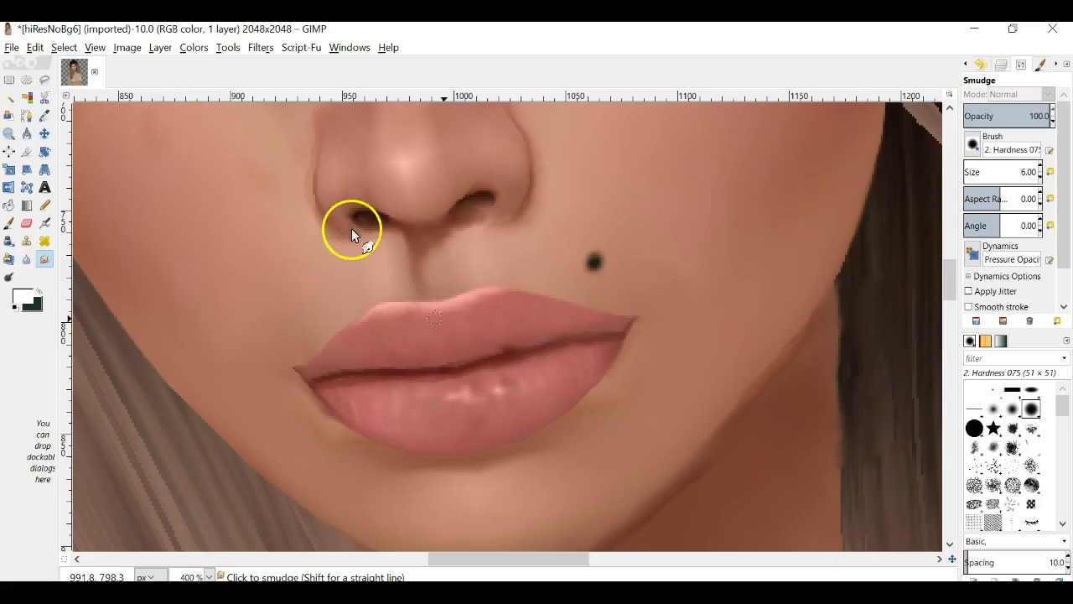
left_click(35, 47)
left_click(35, 65)
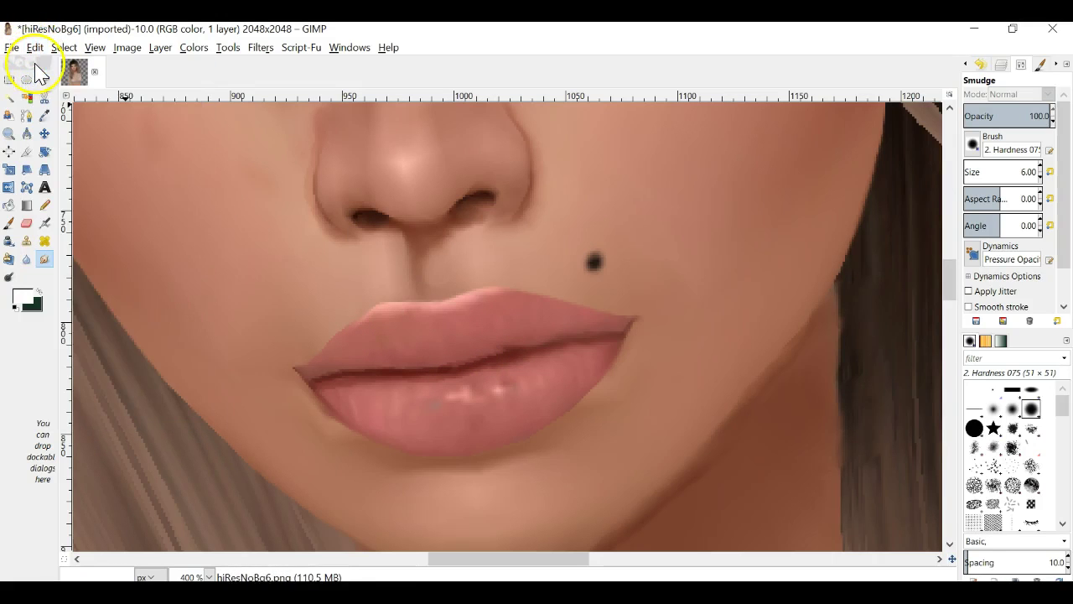
left_click(34, 47)
left_click(40, 66)
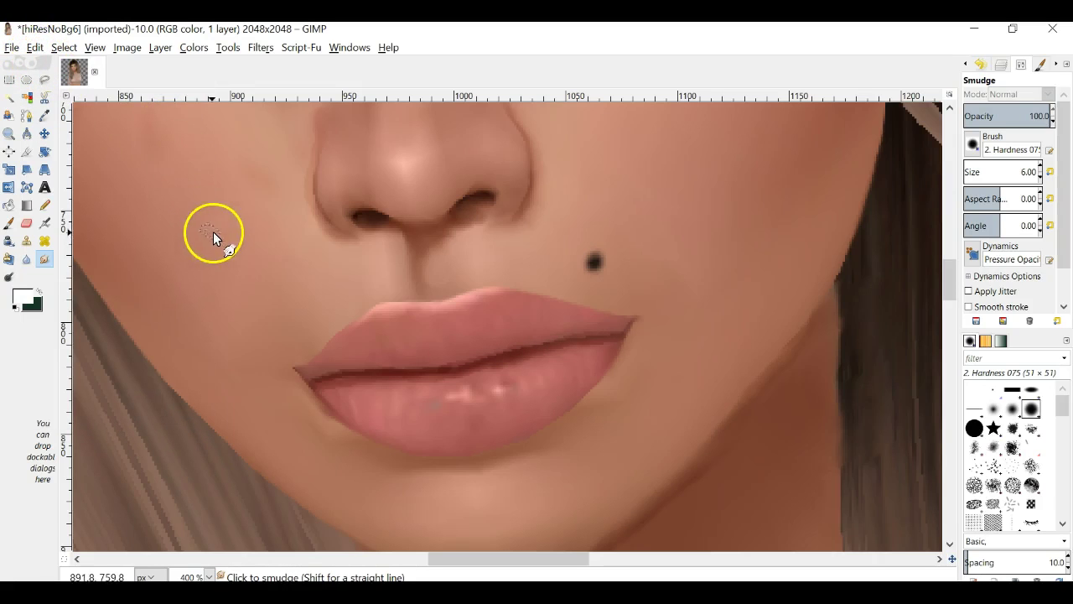
Smudge the darkened line between the lips along its length from one mouth corner towards the other
mouse_move(330, 387)
left_mouse_down()
mouse_move(426, 382)
mouse_move(523, 366)
mouse_move(315, 380)
mouse_move(461, 367)
mouse_move(590, 335)
left_mouse_up()
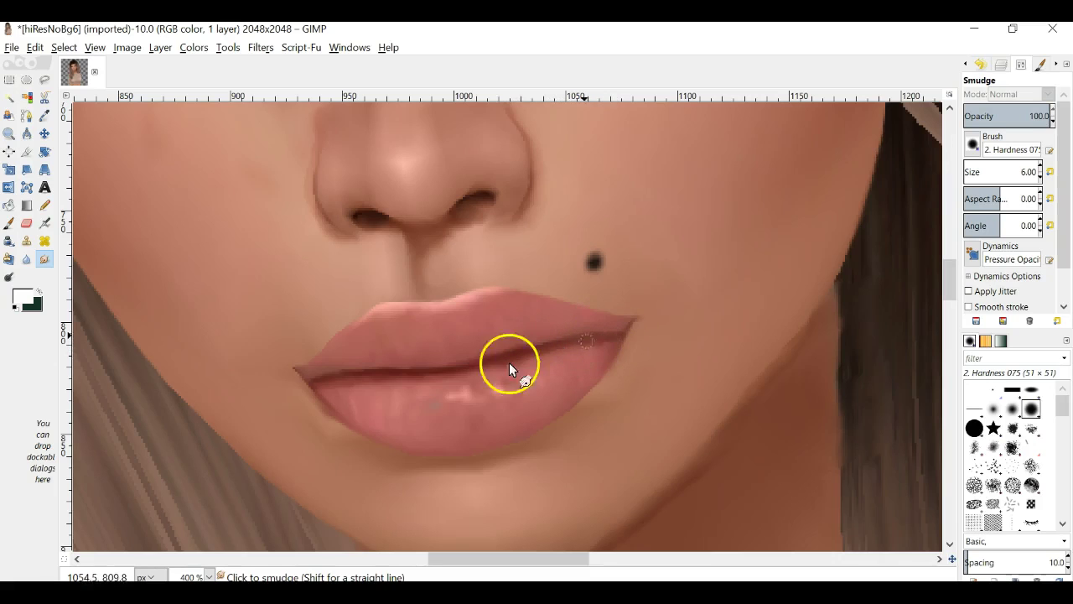
left_click(210, 577)
left_click(200, 485)
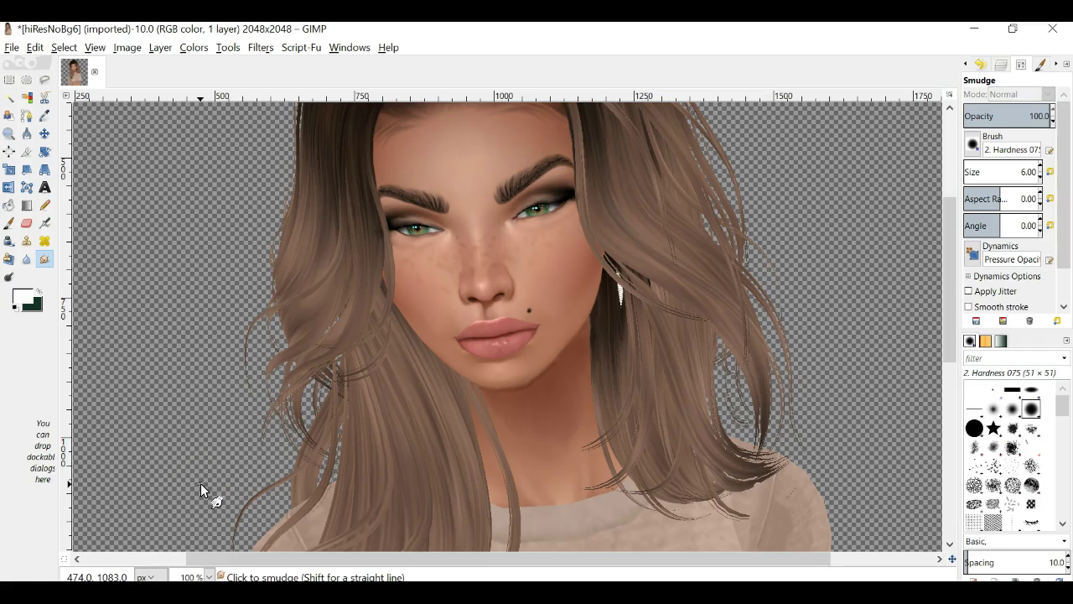
Add a transparent 2048 × 2048 px layer above the avatar snapshot and make it the active layer
scroll(464, 458, "up", 5)
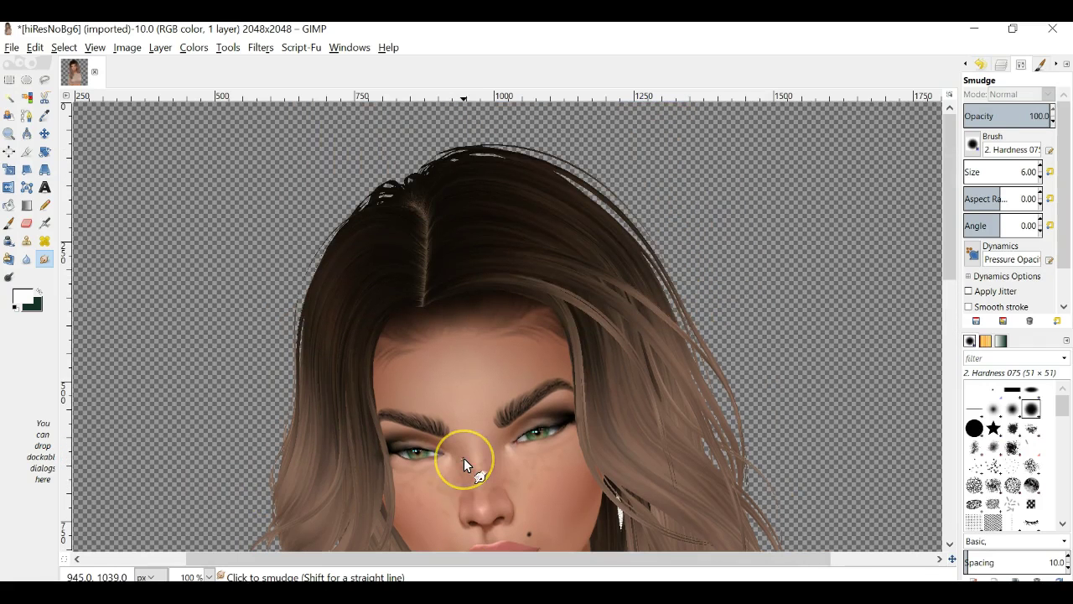
mouse_move(464, 460)
left_mouse_down()
mouse_move(470, 481)
mouse_move(401, 499)
left_mouse_up()
scroll(658, 476, "down", 5)
scroll(657, 474, "up", 3)
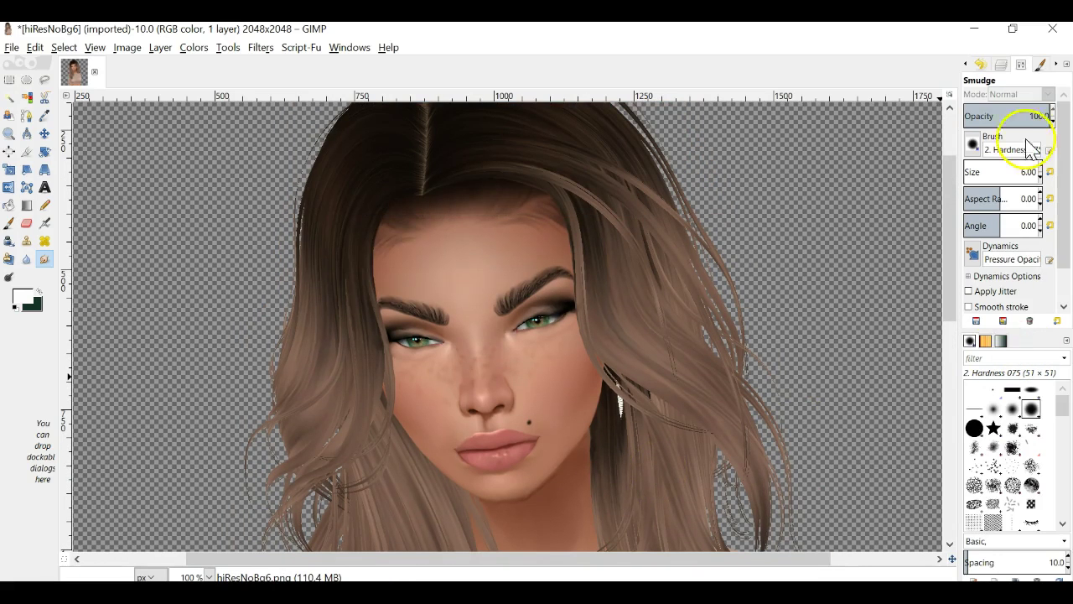
left_click(998, 66)
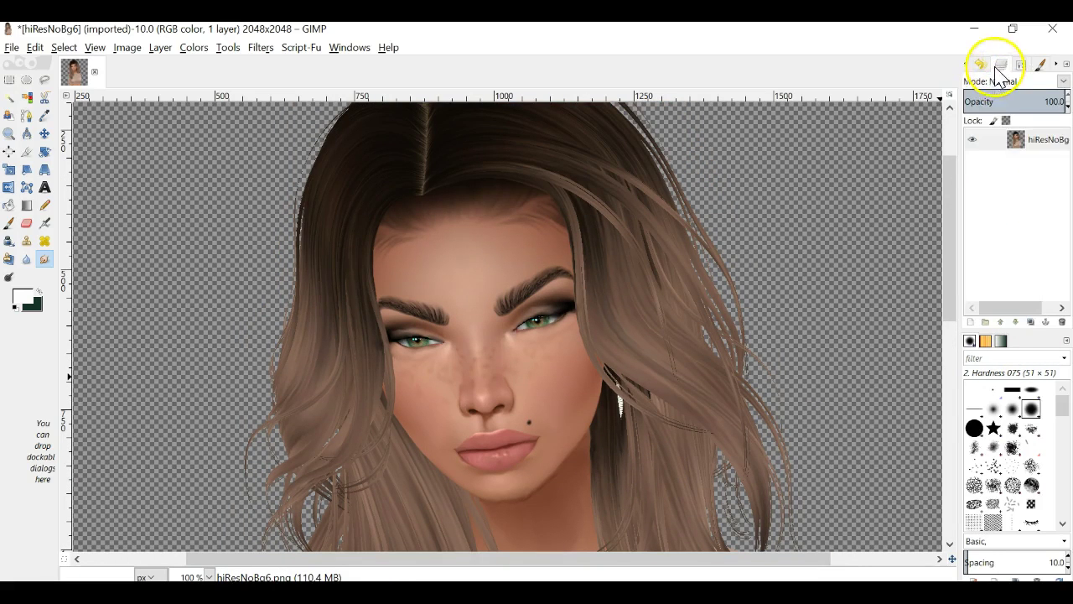
left_click(970, 321)
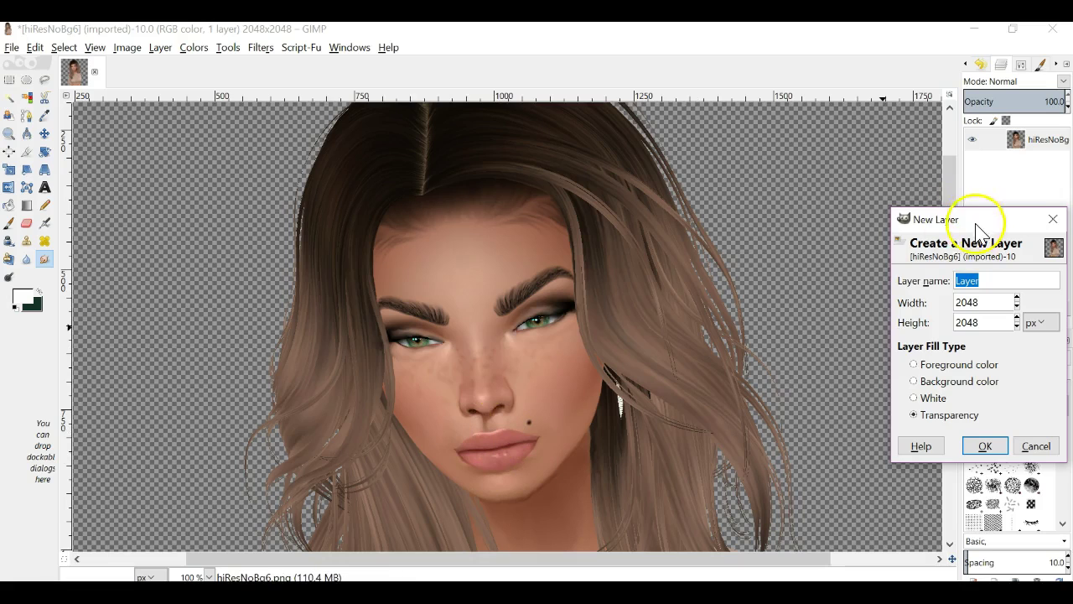
left_click_drag(980, 222, 698, 91)
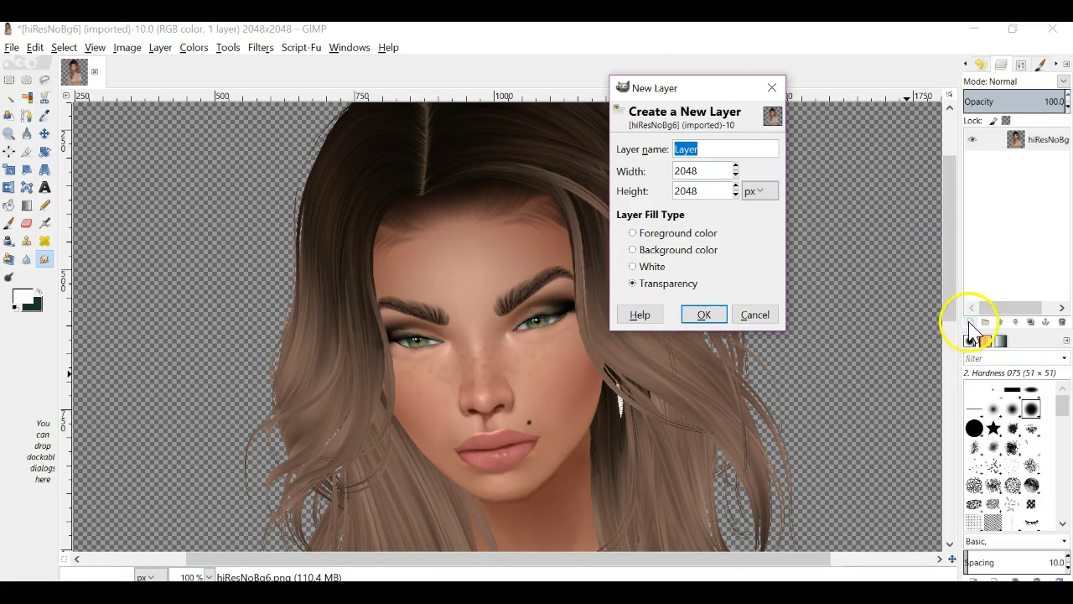
left_click(705, 317)
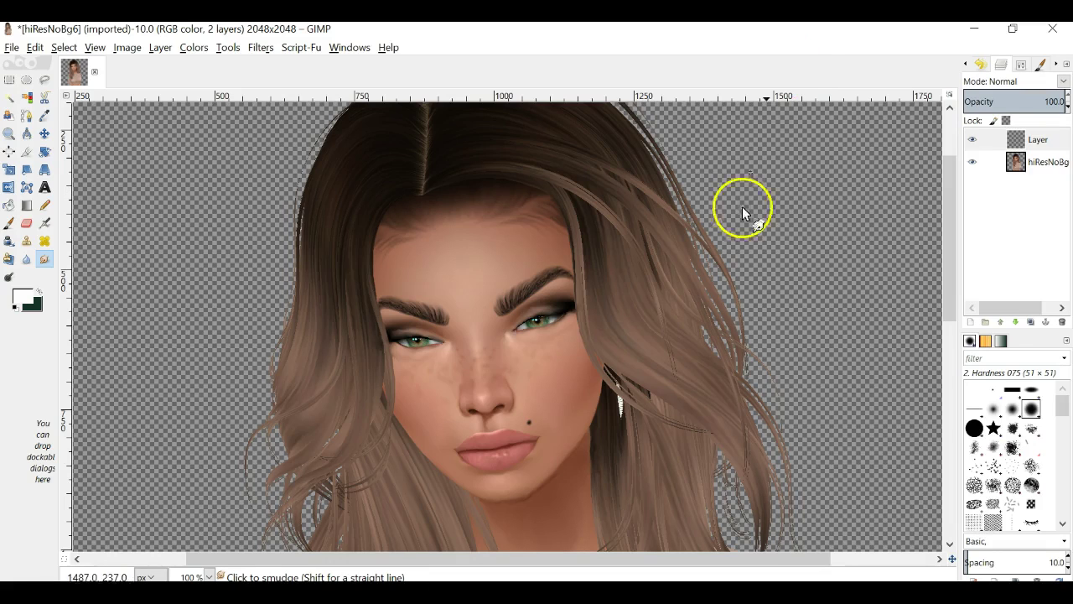
left_click(987, 142)
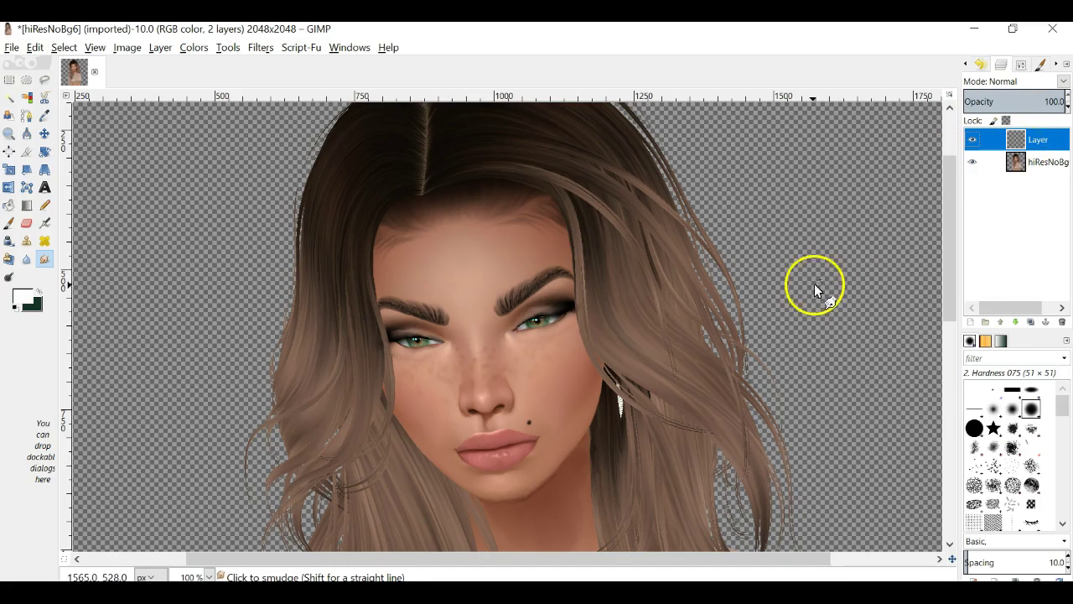
left_click(201, 575)
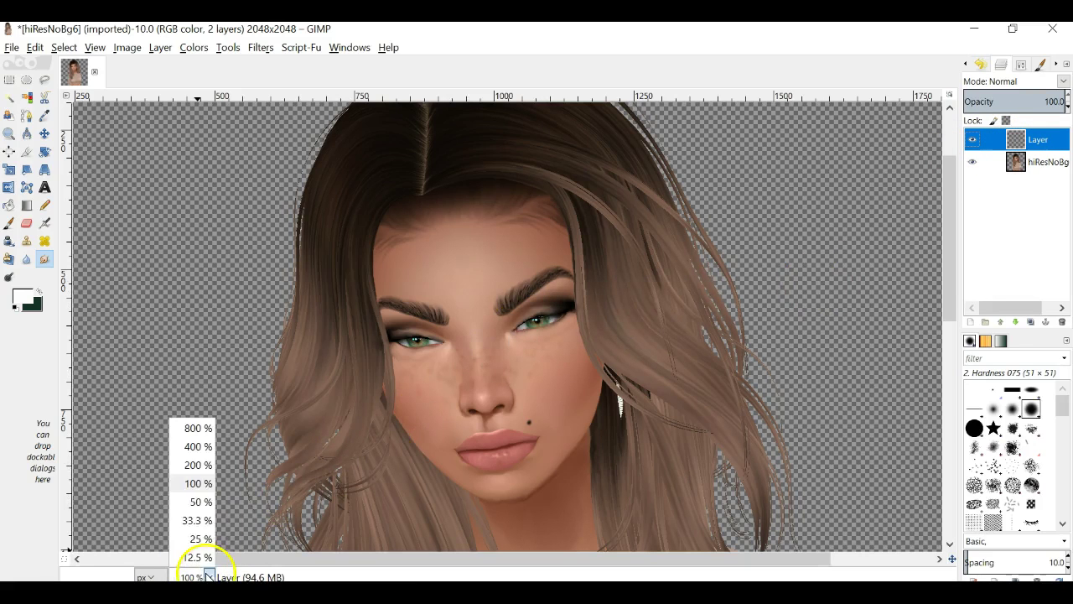
left_click(203, 462)
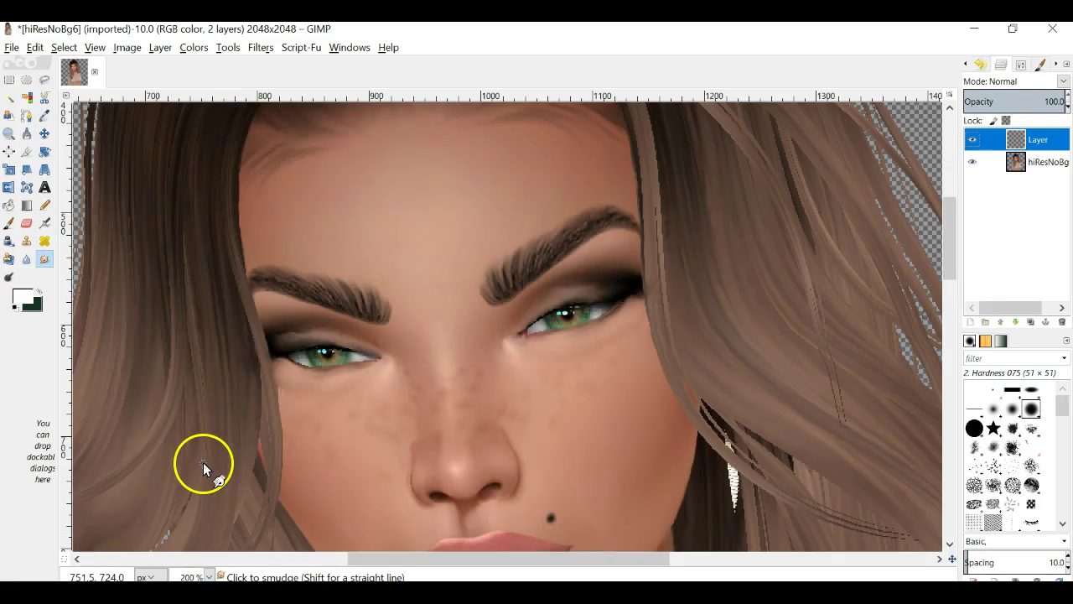
Reset the colours to a black foreground and white background, and switch to the Paintbrush tool
left_click(15, 306)
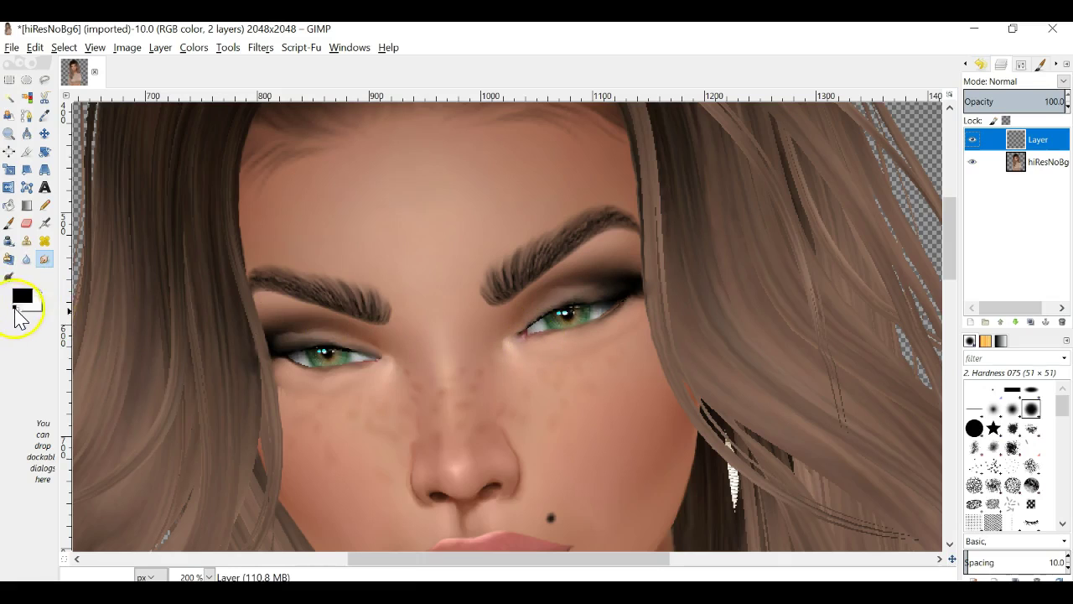
left_click(10, 223)
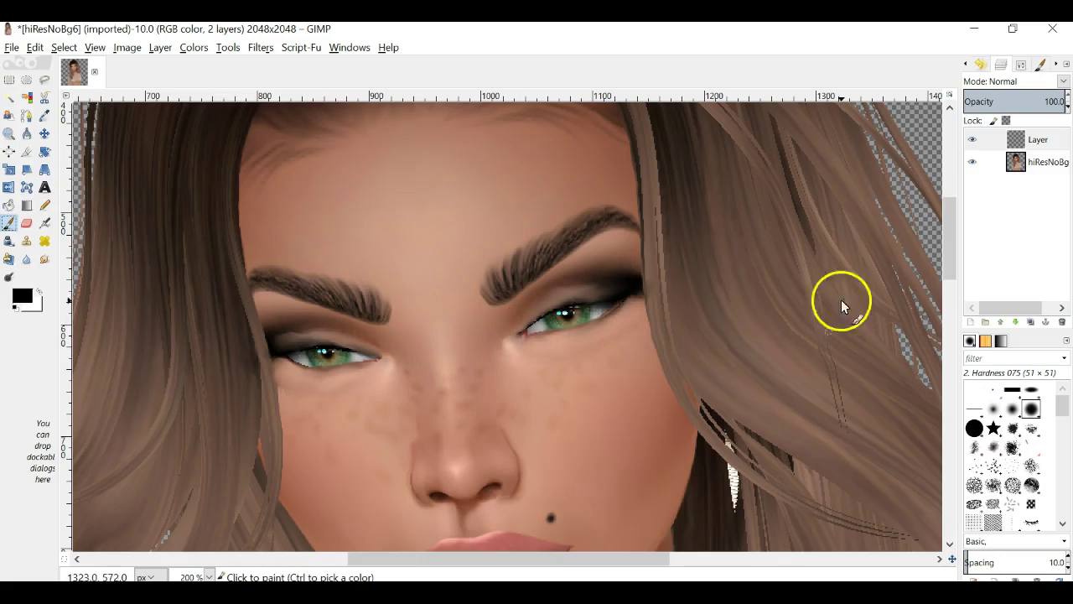
left_click(1041, 66)
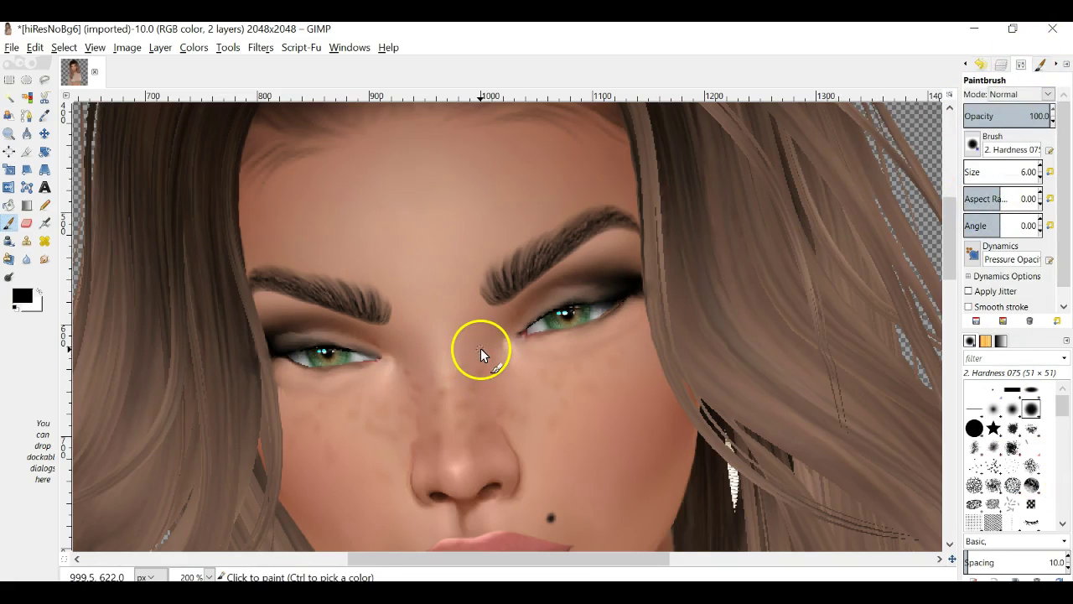
Paint a black contour line in connected straight segments from under the avatar's left eyebrow down that side of the nose to the nostril
left_click(551, 271)
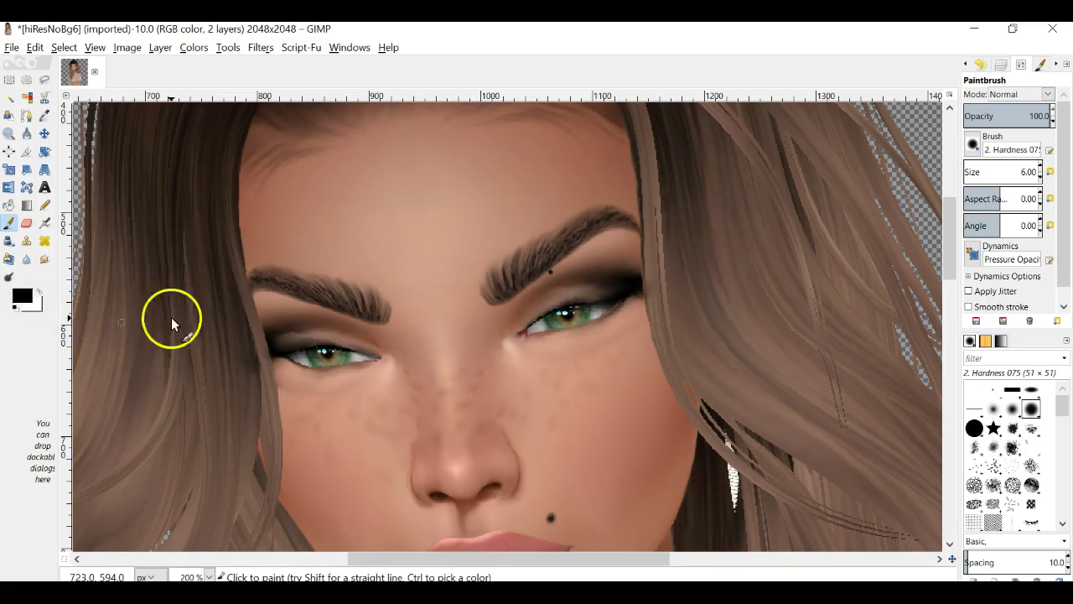
left_click(1000, 64)
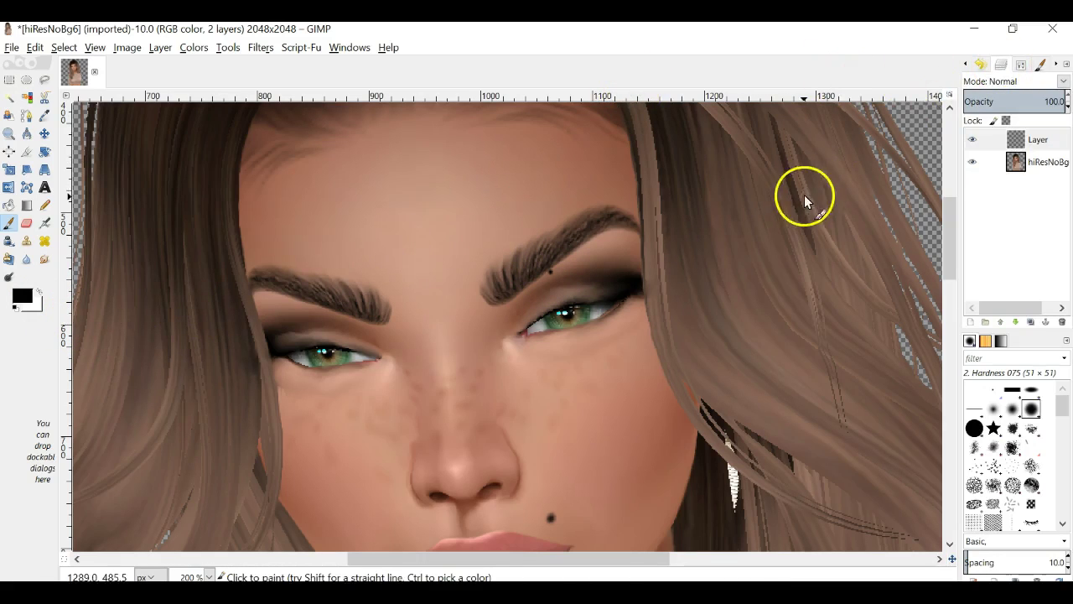
key("shift")
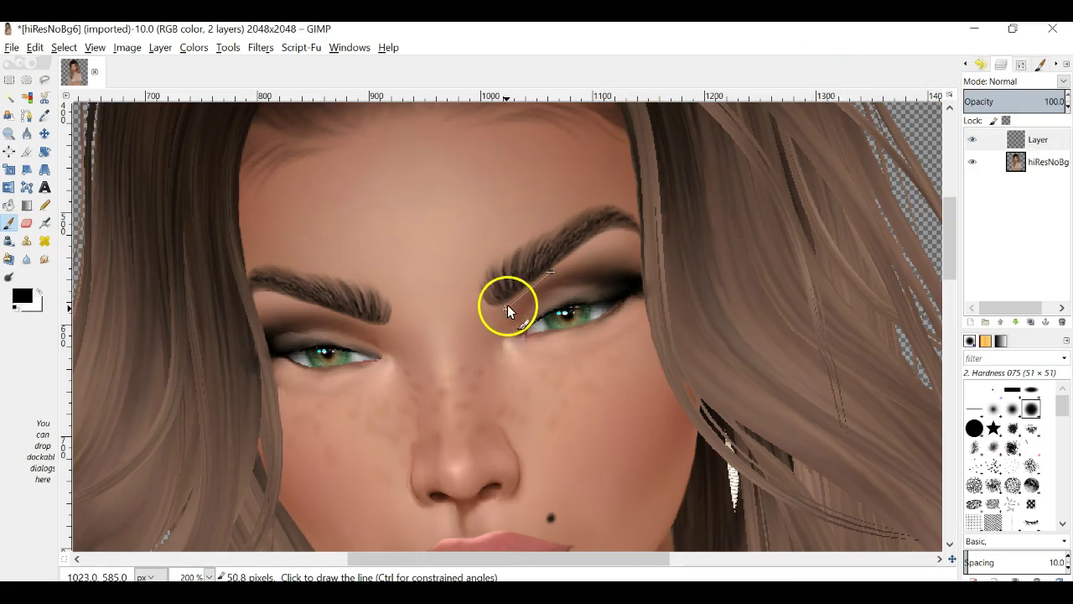
left_click(512, 300, "shift")
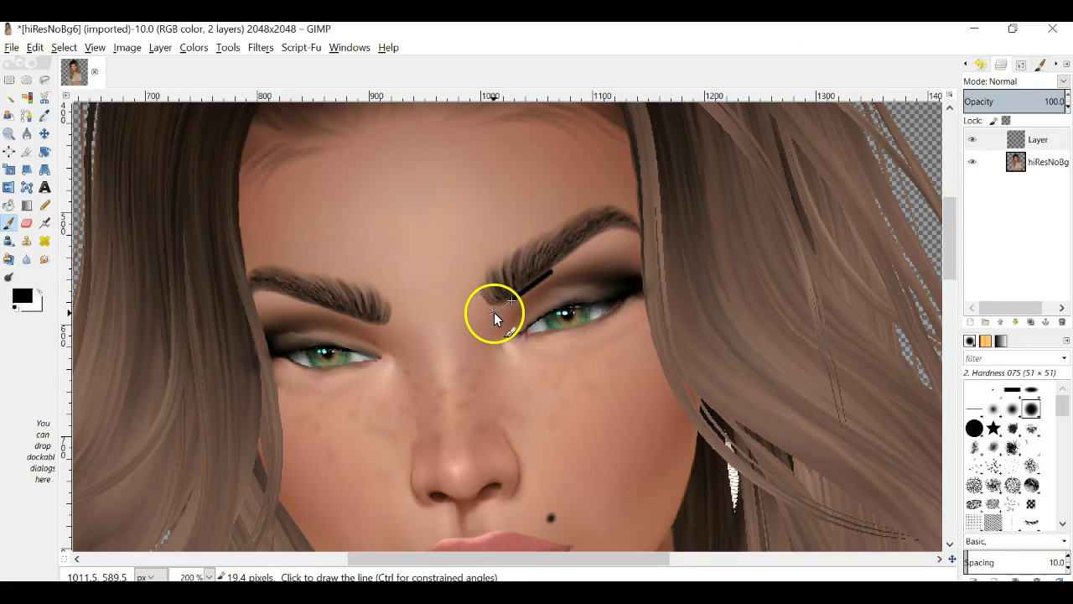
left_click(475, 328, "shift")
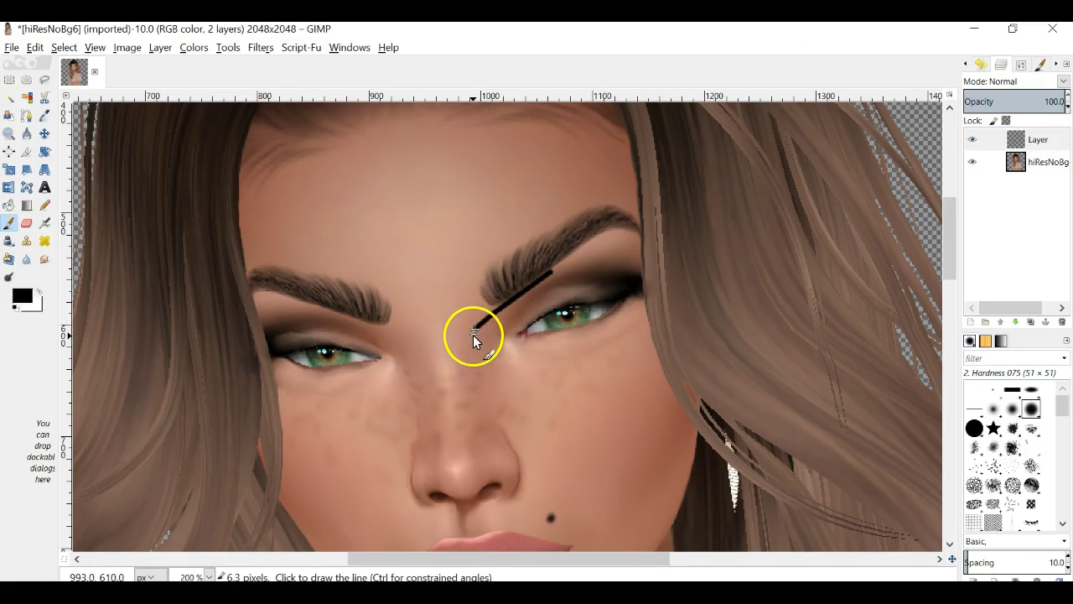
left_click(471, 371, "shift")
left_click_drag(475, 416, 480, 446)
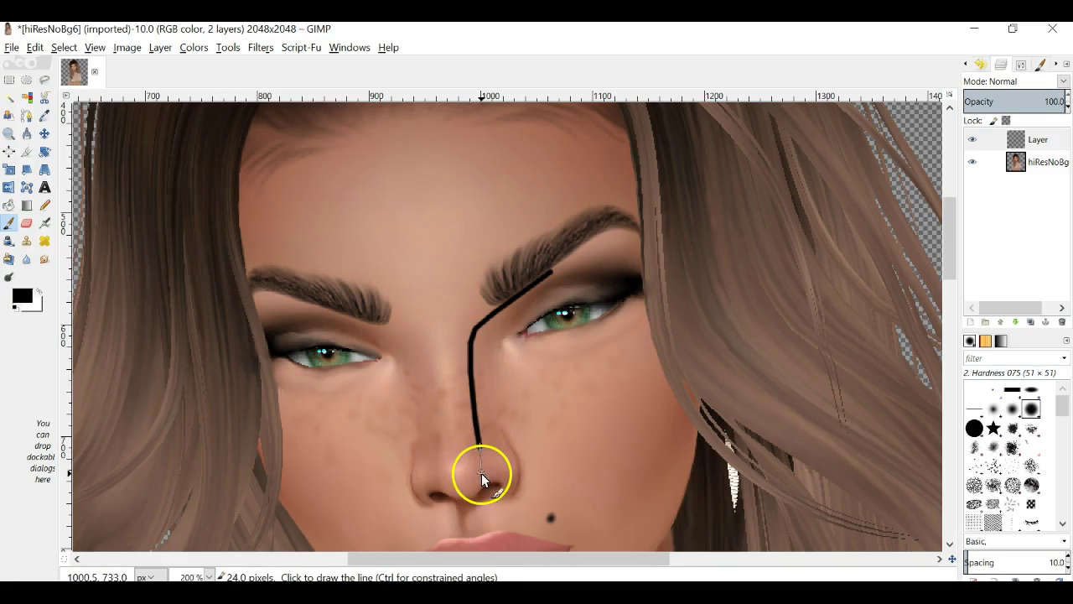
left_click(483, 474, "shift")
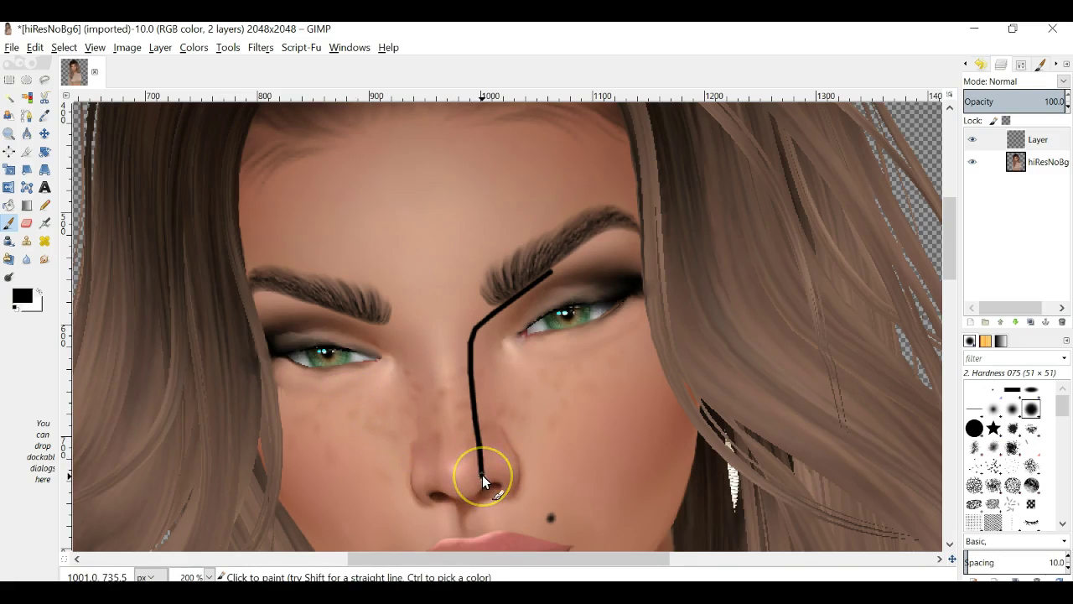
key("shift")
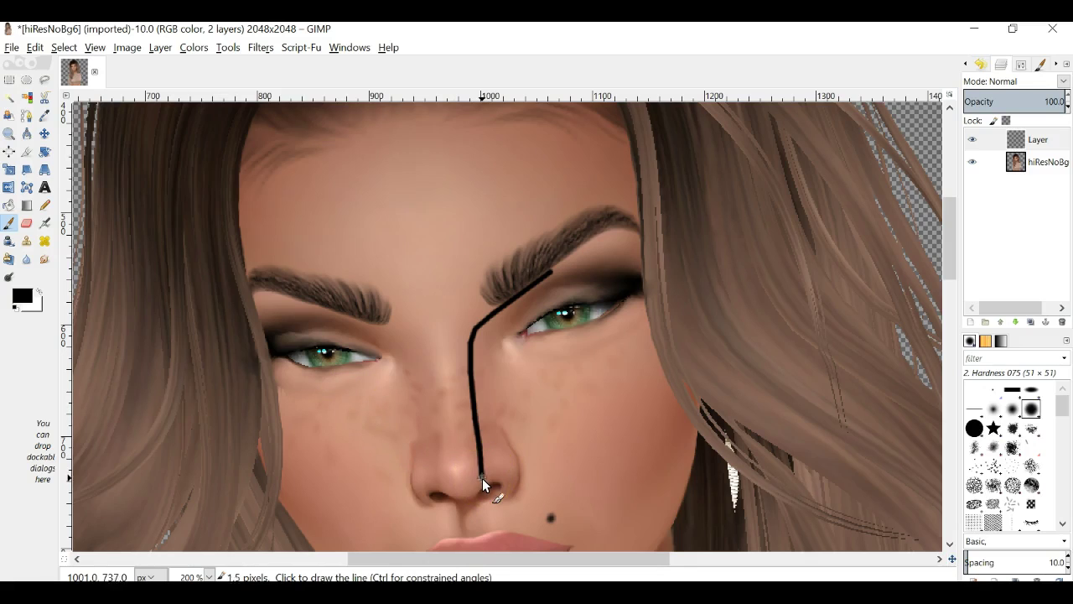
left_click(484, 483, "shift")
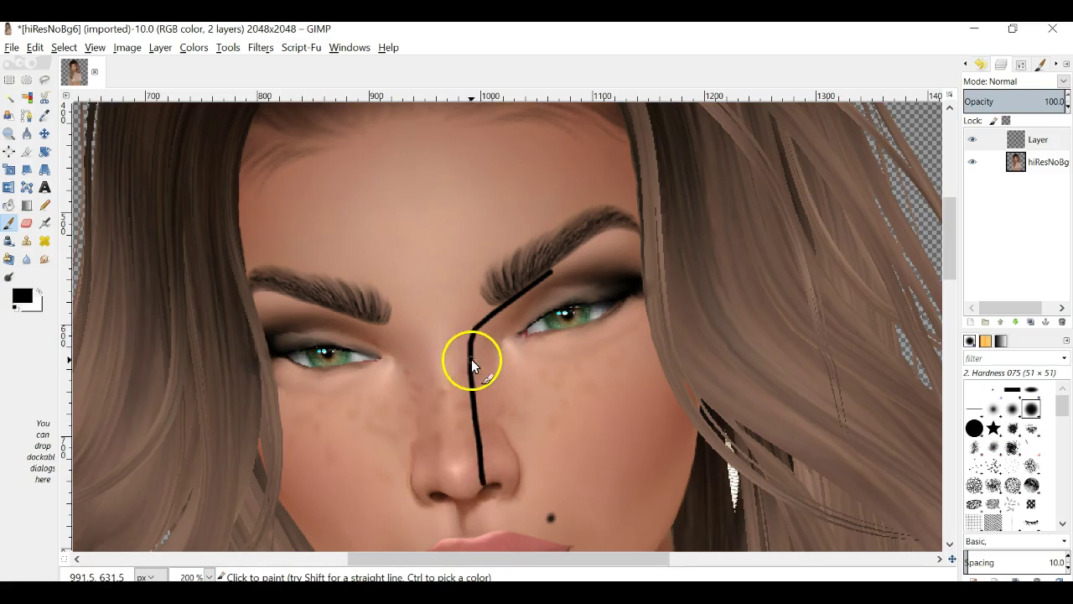
Paint connected black straight segments from under the avatar's right eyebrow towards the bridge of the nose
left_click(333, 312)
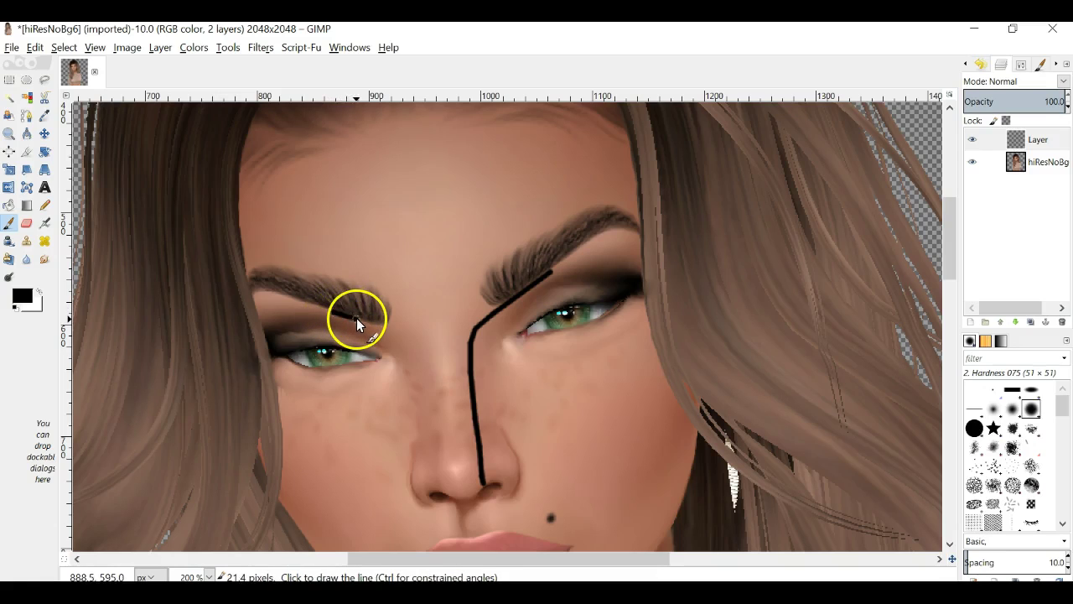
left_click(375, 325, "shift")
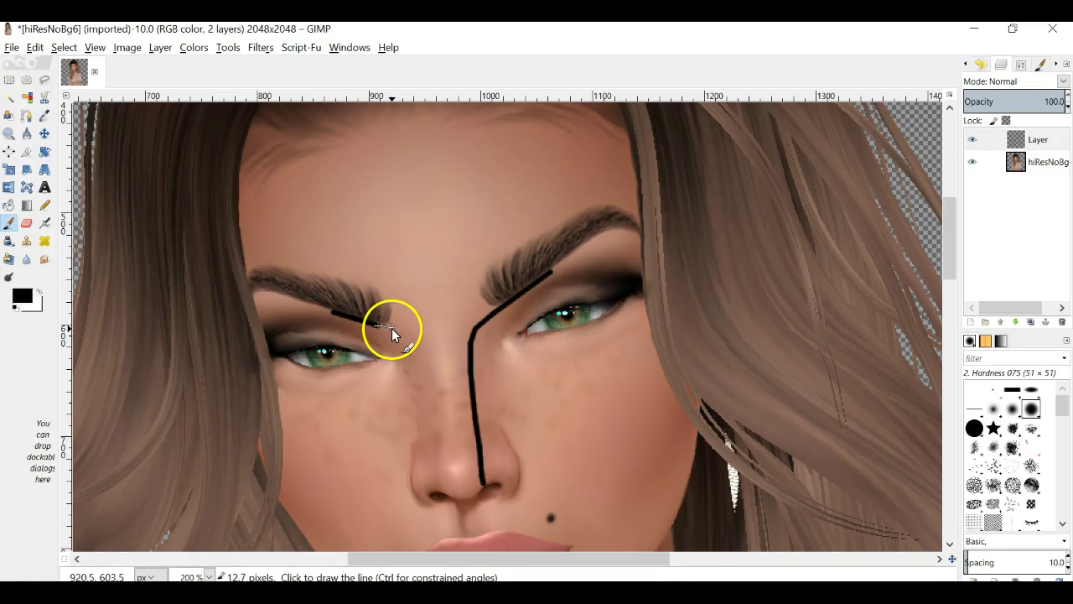
left_click(410, 341, "shift")
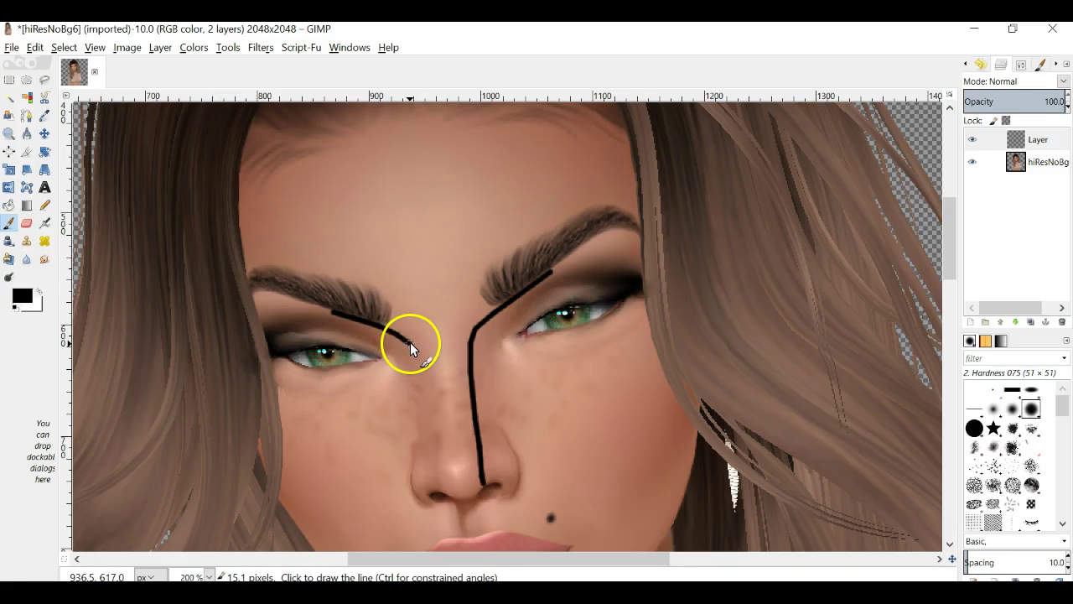
Try to extend the right eyebrow's contour line down the bridge of the nose and undo the added segments
left_click(426, 373, "shift")
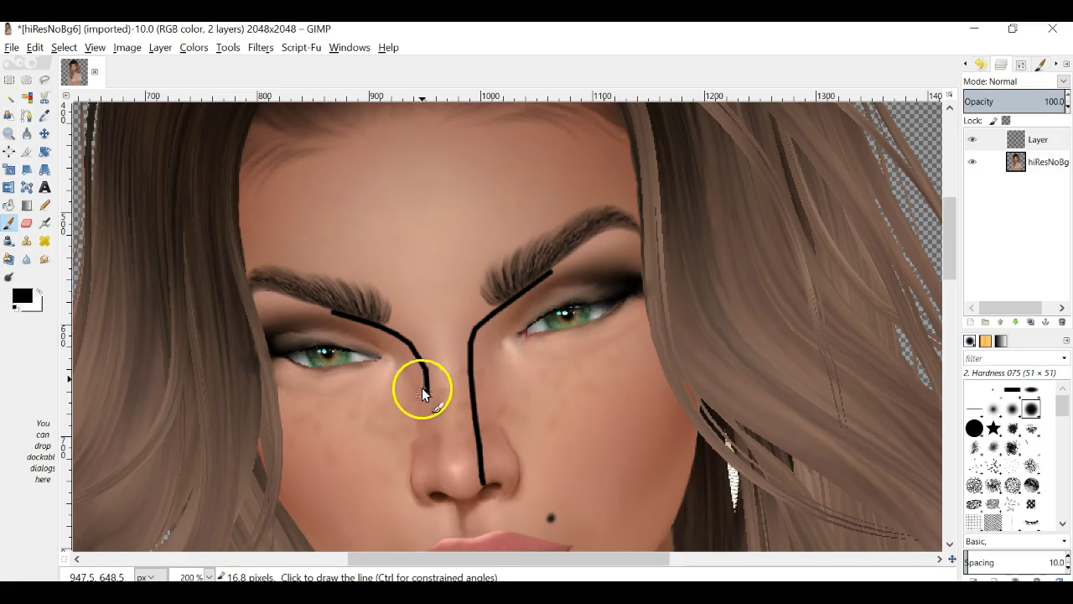
left_click(35, 48)
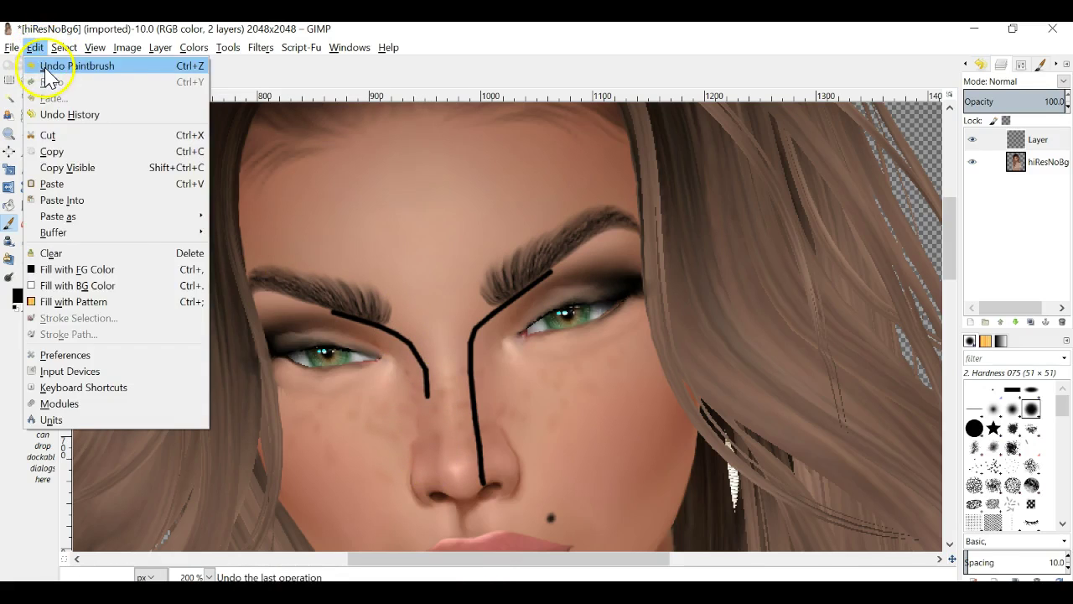
left_click(43, 65)
left_click(34, 48)
left_click(46, 66)
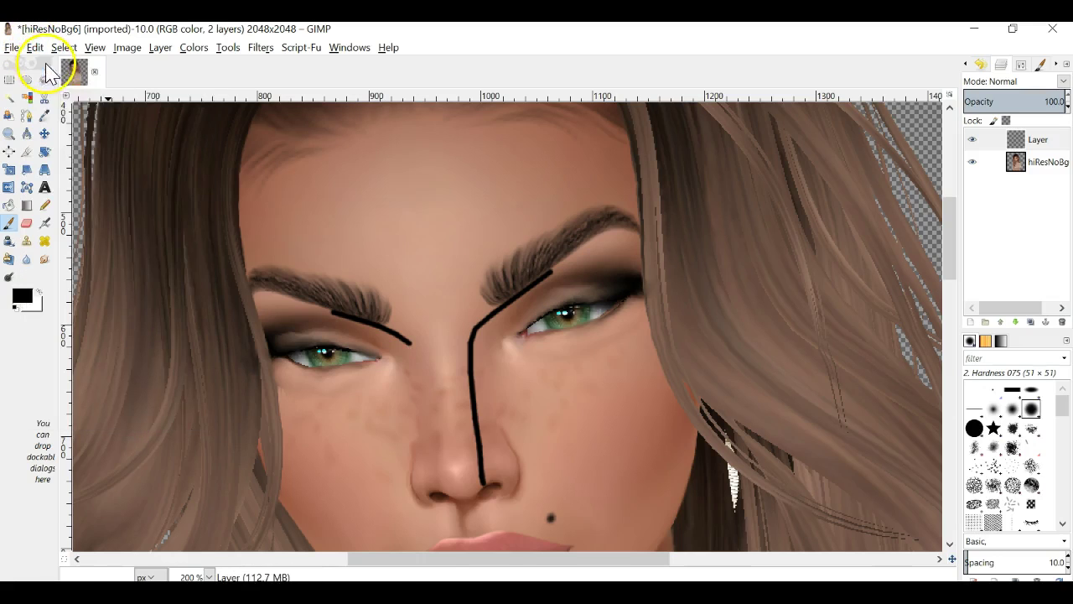
Continue the right eyebrow's contour line in straight segments down the side of the nose to the nostril
left_click(421, 351, "shift")
left_click(427, 379, "shift")
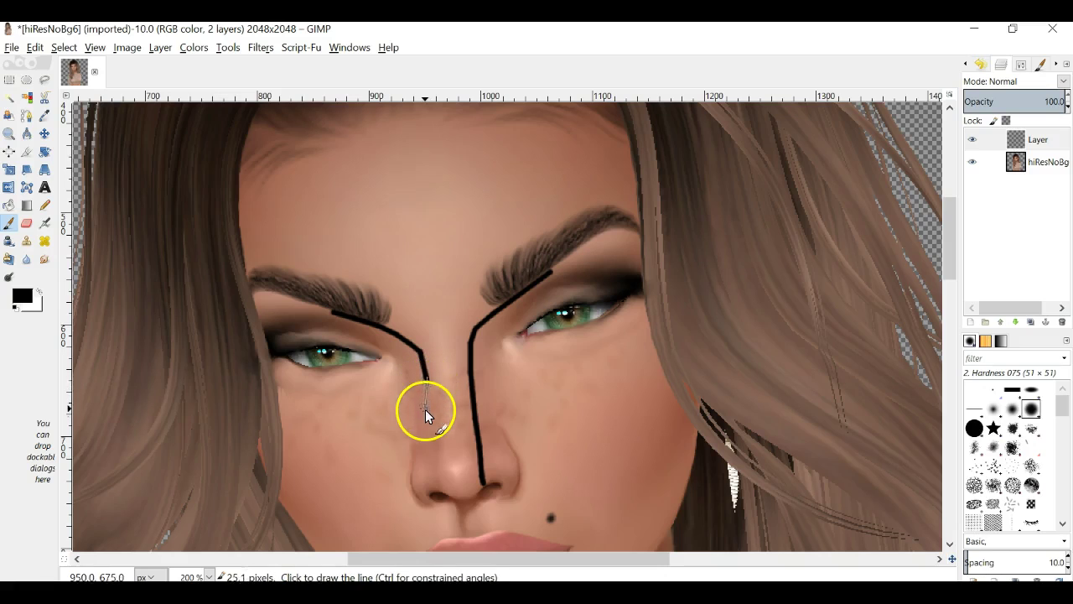
left_click(436, 485, "shift")
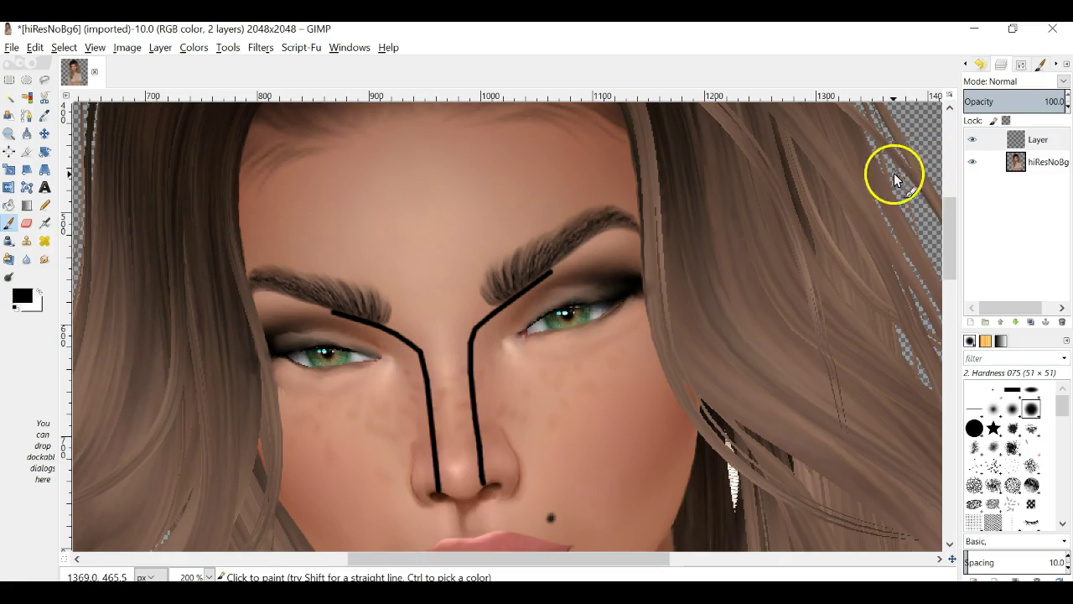
Smudge the upper ends of both contour lines outward beneath the eyebrows, using the Smudge tool at size 11
left_click(43, 259)
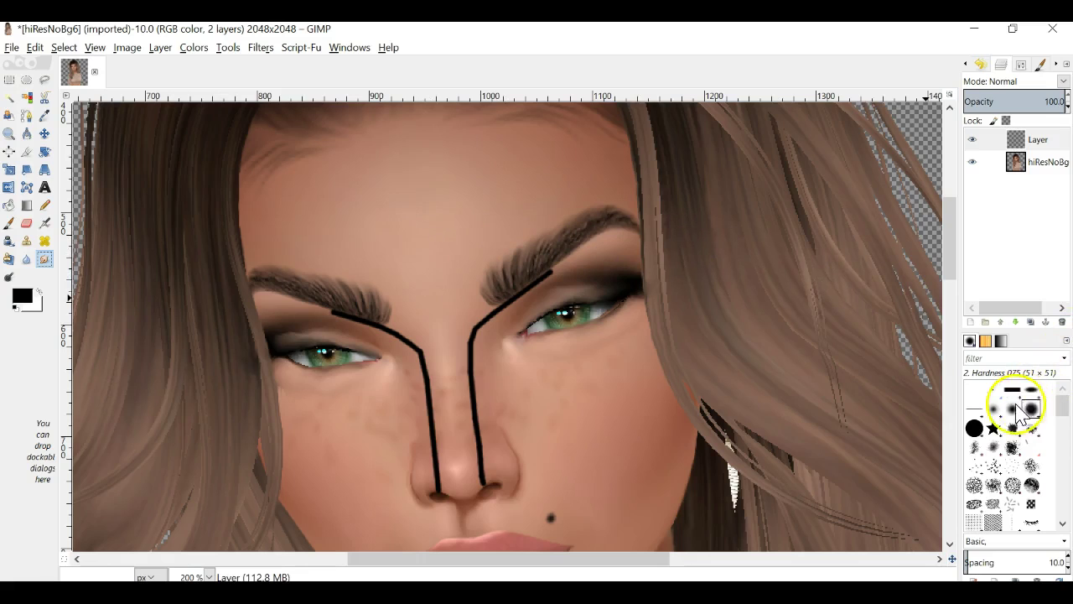
left_click(1022, 65)
scroll(1044, 172, "up", 3)
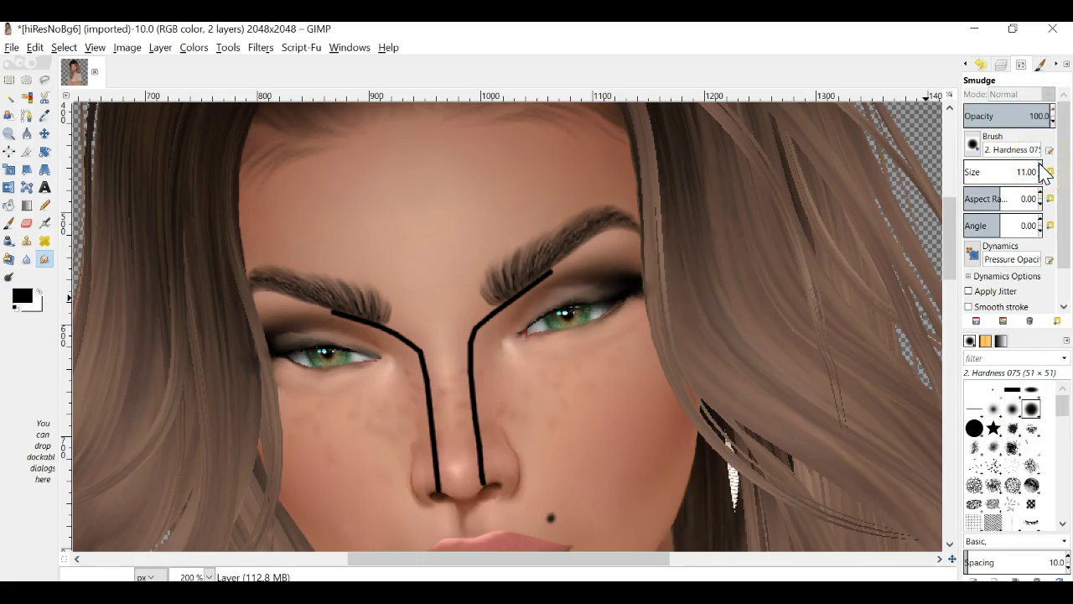
mouse_move(562, 263)
left_mouse_down()
mouse_move(538, 281)
mouse_move(588, 238)
mouse_move(560, 262)
mouse_move(586, 241)
mouse_move(572, 241)
mouse_move(556, 259)
mouse_move(593, 239)
mouse_move(561, 258)
left_mouse_up()
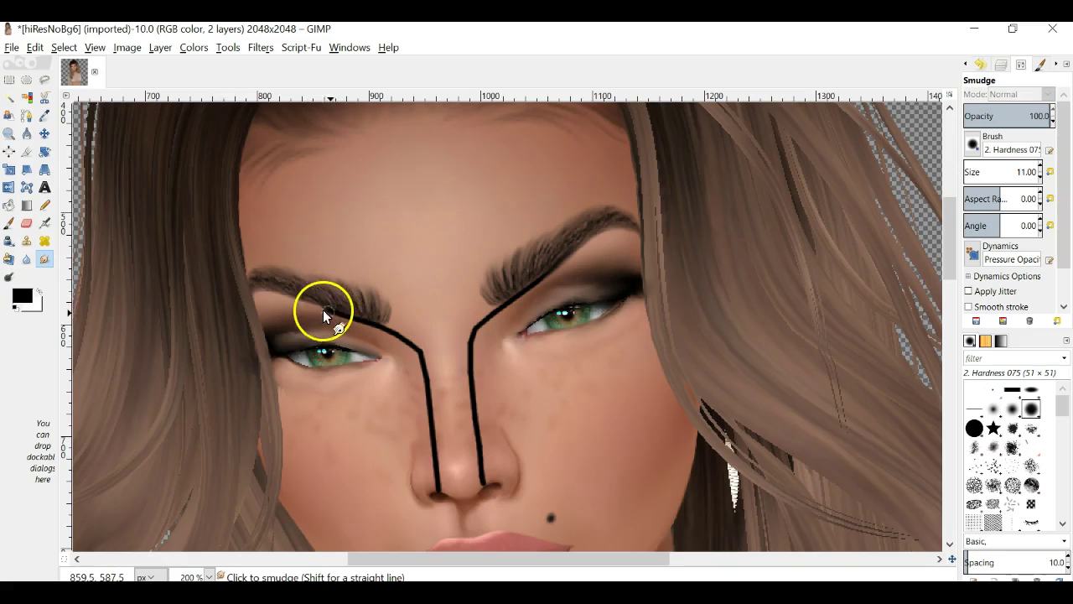
mouse_move(335, 308)
left_mouse_down()
mouse_move(295, 298)
mouse_move(336, 314)
mouse_move(278, 288)
left_mouse_up()
left_click_drag(643, 287, 650, 305)
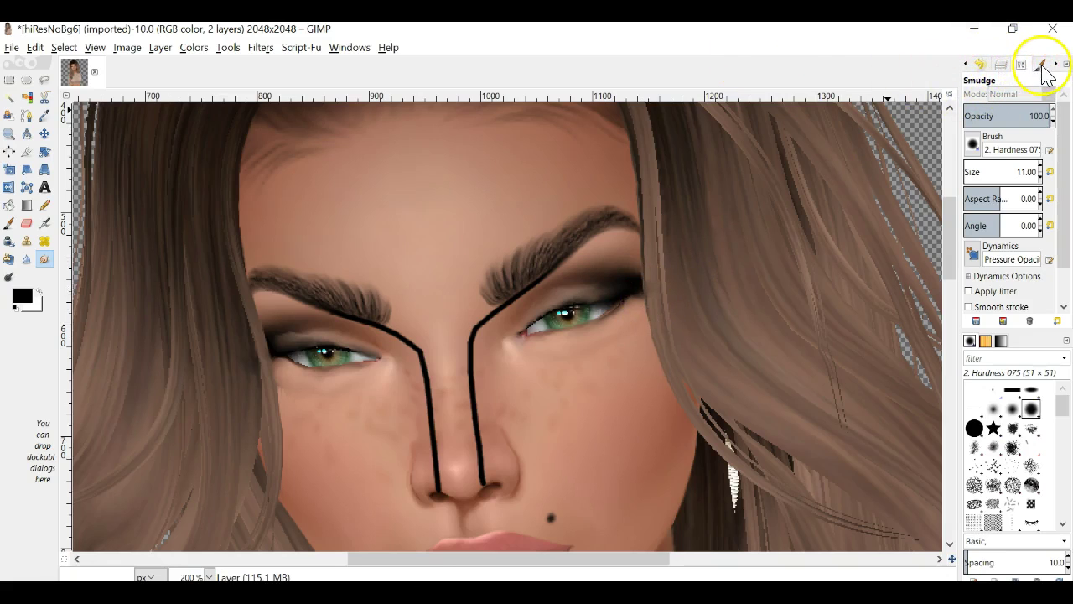
Set the blend mode of the layer with the contour lines to Overlay
left_click(1001, 66)
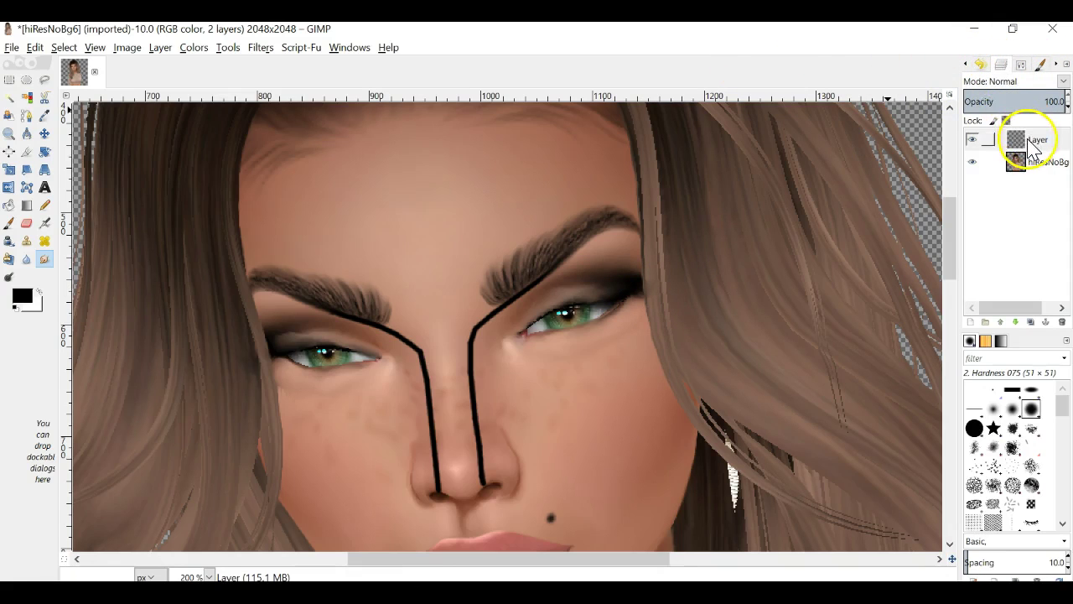
left_click(1030, 139)
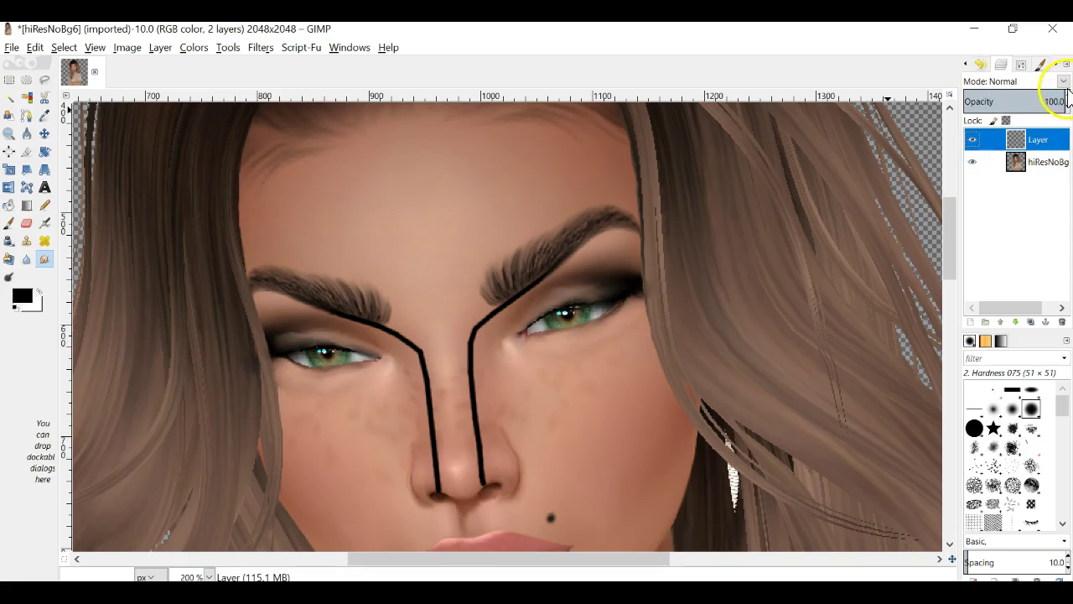
left_click(1064, 82)
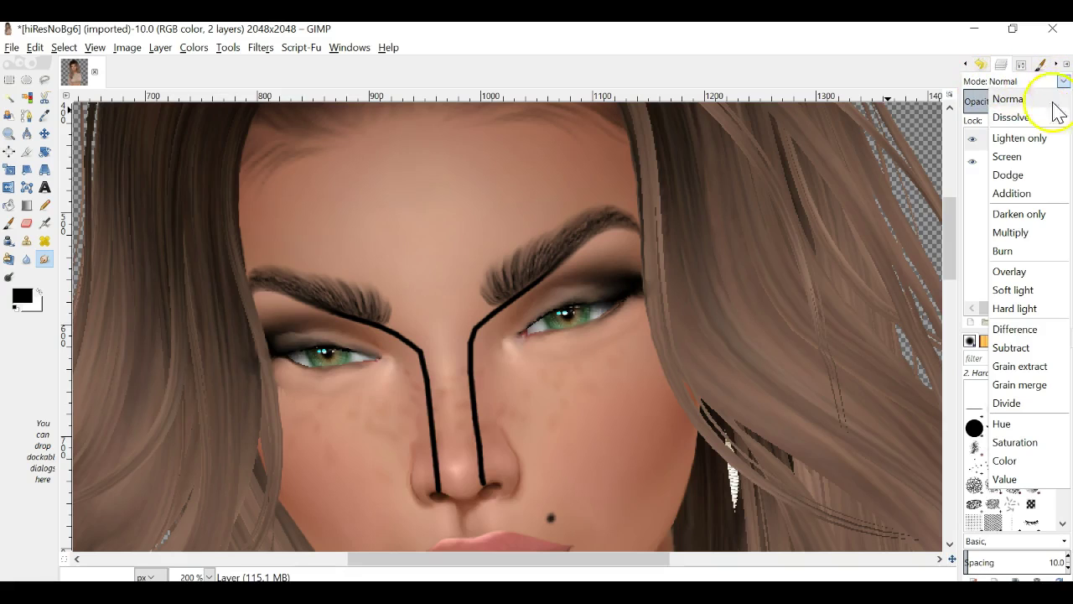
left_click(1010, 271)
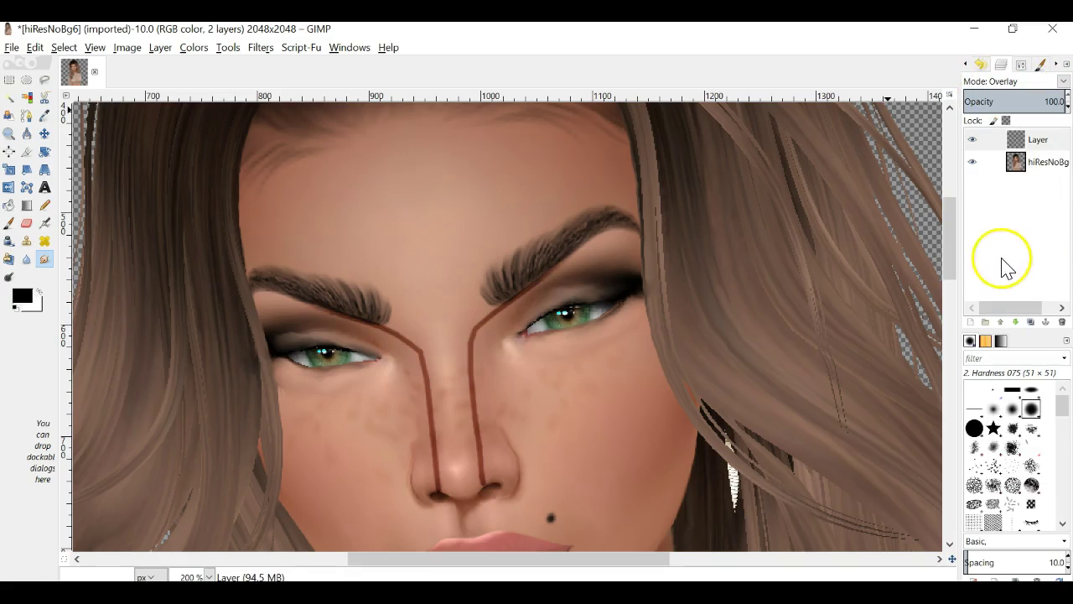
Apply a Gaussian Blur with a horizontal and vertical radius of 25 px to the contour layer and view the face at 100 %
left_click(262, 50)
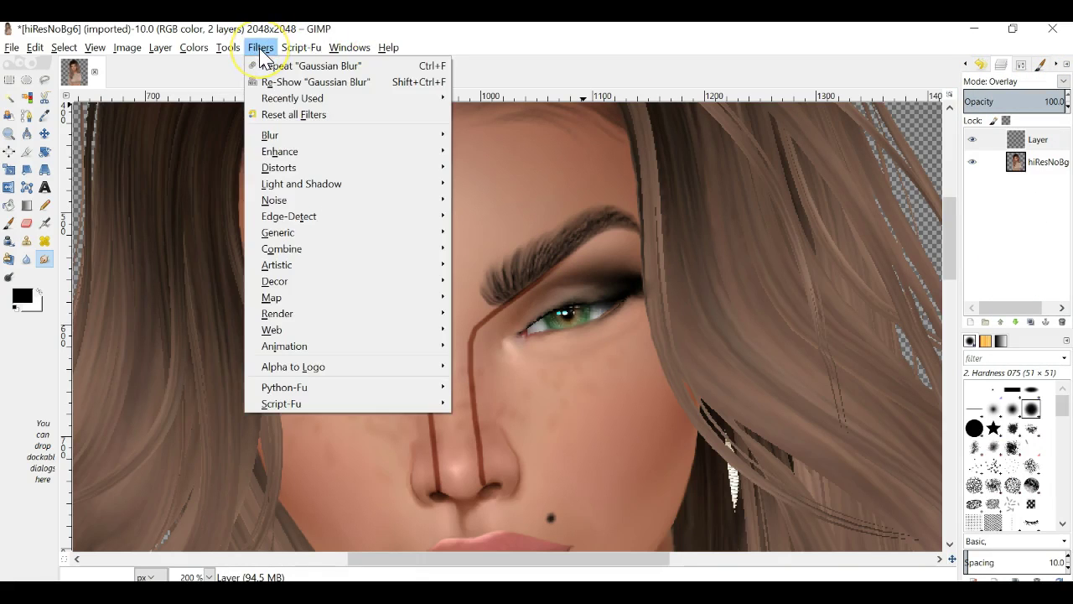
left_click(337, 143)
left_click(510, 153)
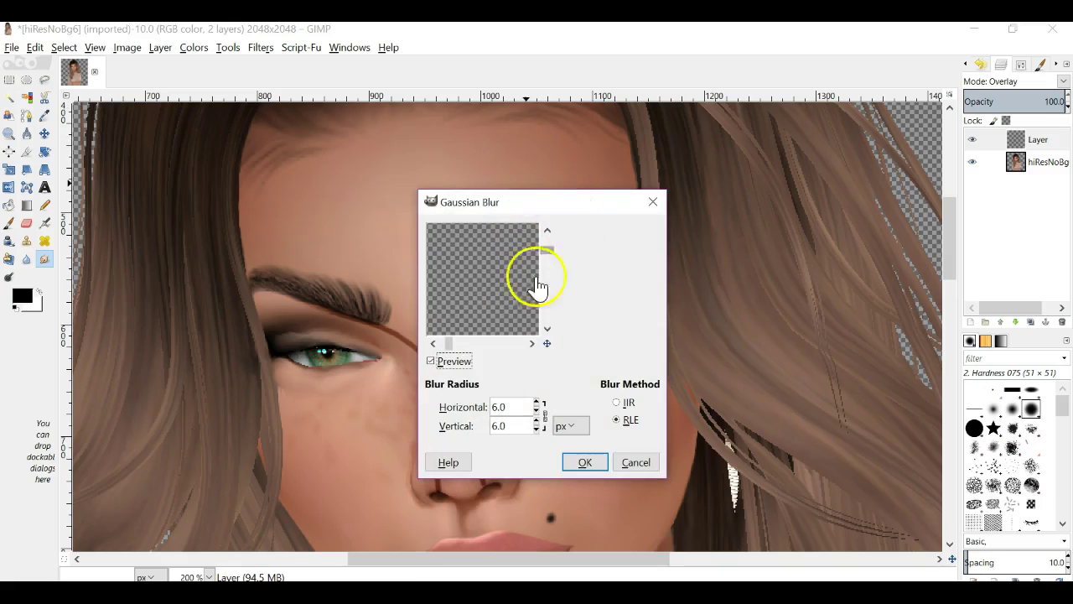
left_click_drag(547, 343, 563, 361)
left_click(536, 402)
left_click(536, 402)
left_click(536, 403)
left_click(535, 402)
left_click(536, 403)
left_click(535, 402)
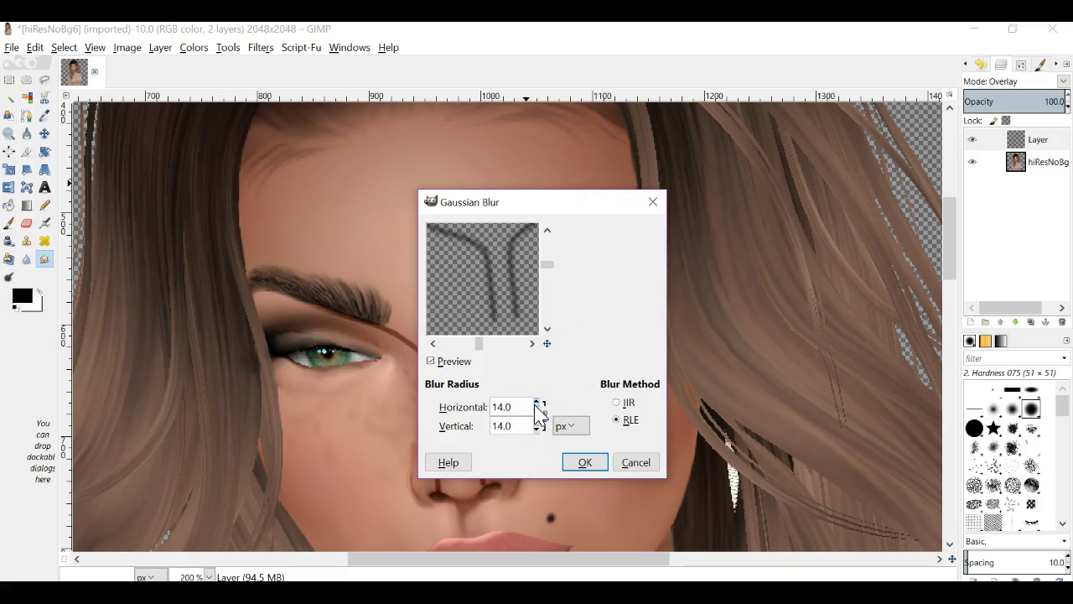
left_click(536, 403)
left_click(535, 402)
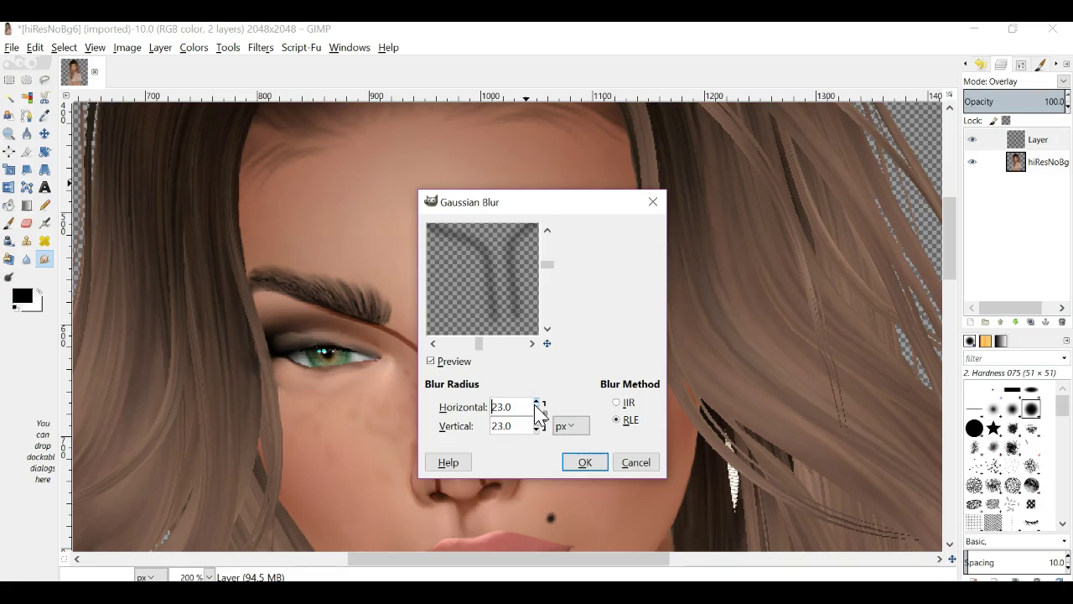
left_click(536, 402)
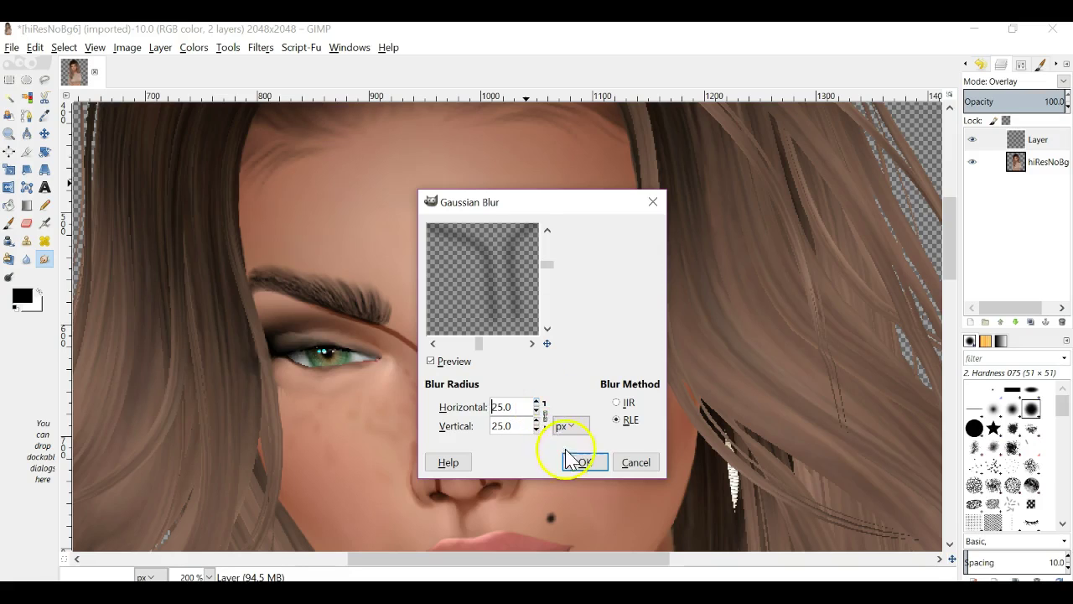
left_click(583, 464)
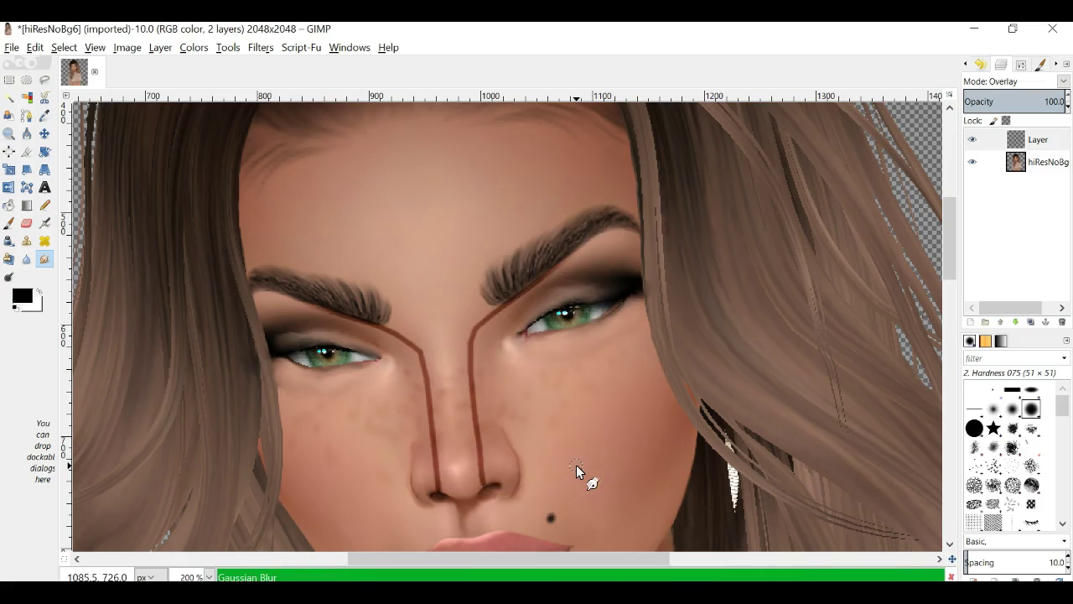
left_click(208, 577)
left_click(195, 483)
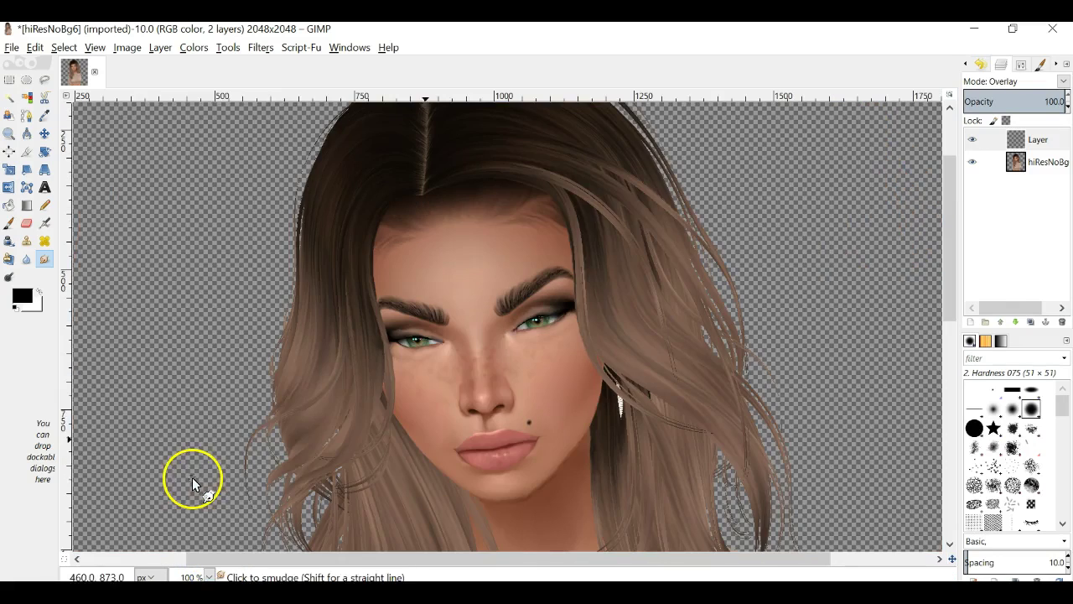
Compare the face with and without the nose contour layer, and add a new transparent layer above it
left_click(972, 139)
left_click(972, 141)
left_click(972, 139)
left_click(972, 139)
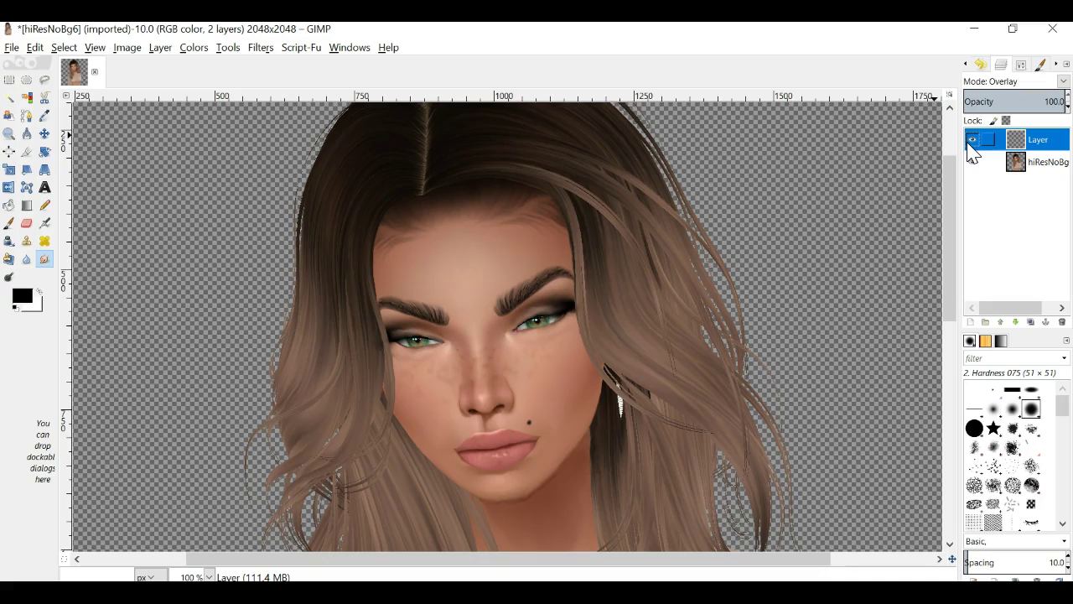
left_click(971, 322)
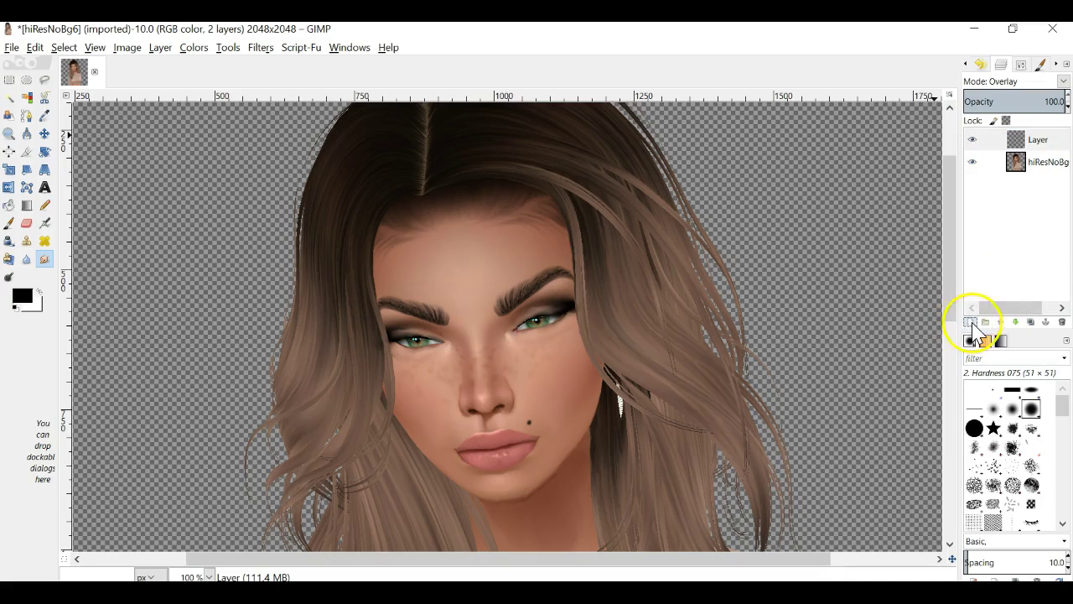
left_click(994, 457)
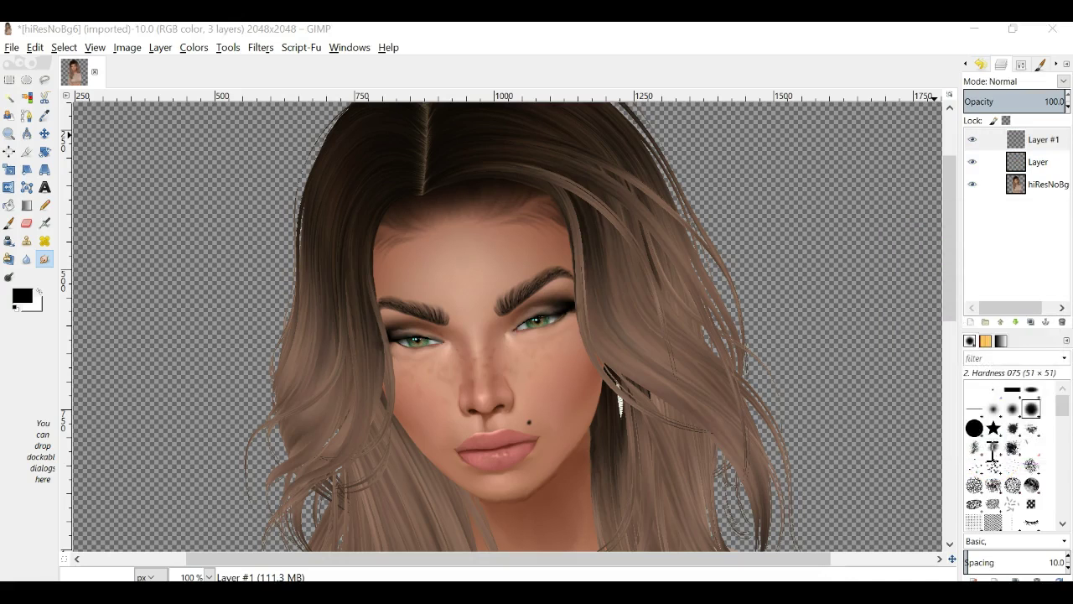
key("ctrl+shift+n")
left_click(1053, 341)
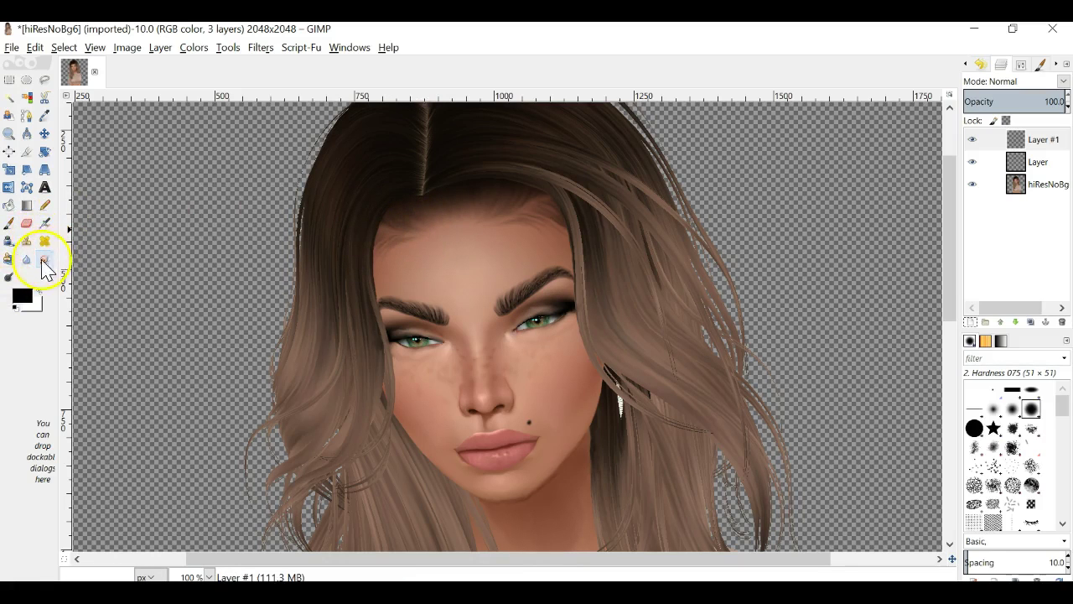
Paint black strokes with the Paintbrush along the hairline across the top of the forehead and down both temples
left_click(8, 222)
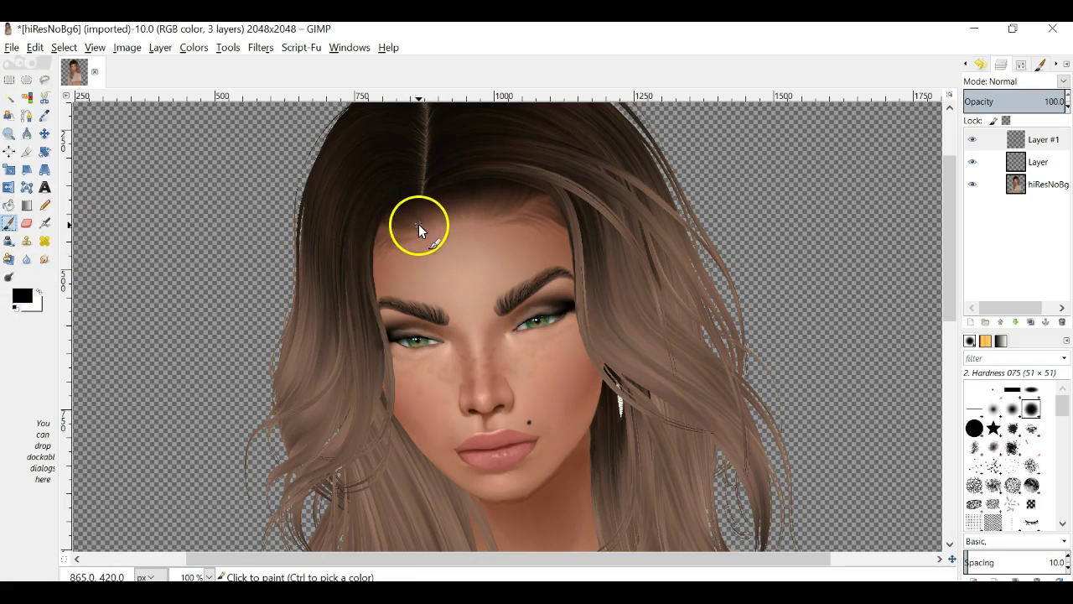
mouse_move(394, 233)
left_mouse_down()
mouse_move(379, 267)
mouse_move(393, 219)
mouse_move(381, 236)
mouse_move(411, 216)
mouse_move(397, 239)
left_mouse_up()
mouse_move(482, 213)
left_mouse_down()
mouse_move(563, 226)
mouse_move(531, 201)
left_mouse_up()
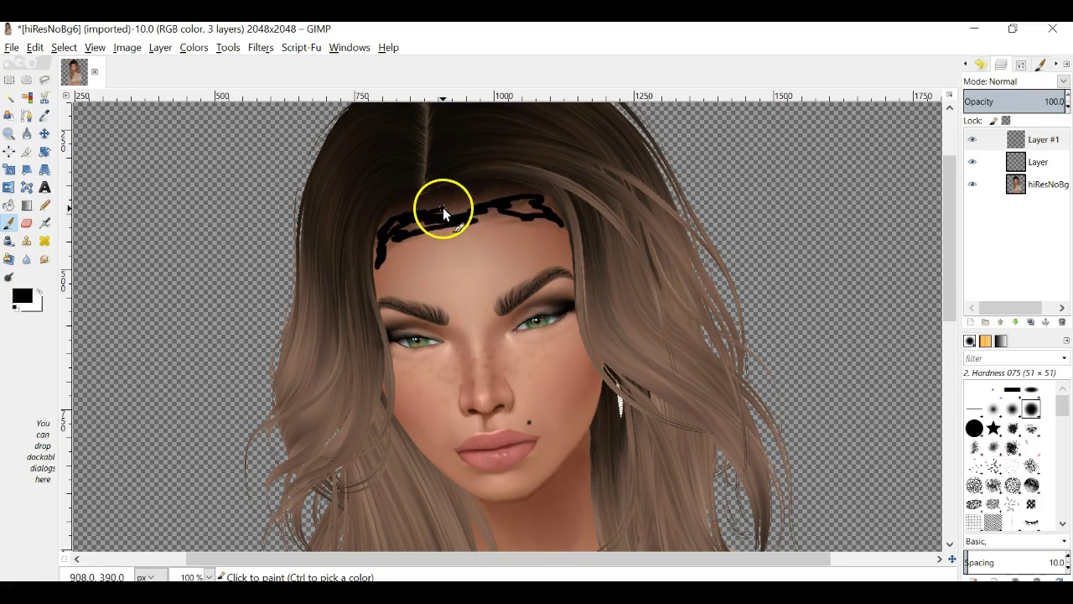
mouse_move(522, 195)
left_mouse_down()
mouse_move(549, 215)
mouse_move(515, 208)
mouse_move(511, 222)
mouse_move(544, 226)
mouse_move(568, 242)
mouse_move(567, 259)
mouse_move(550, 225)
mouse_move(562, 238)
mouse_move(514, 227)
mouse_move(401, 236)
mouse_move(382, 282)
left_mouse_up()
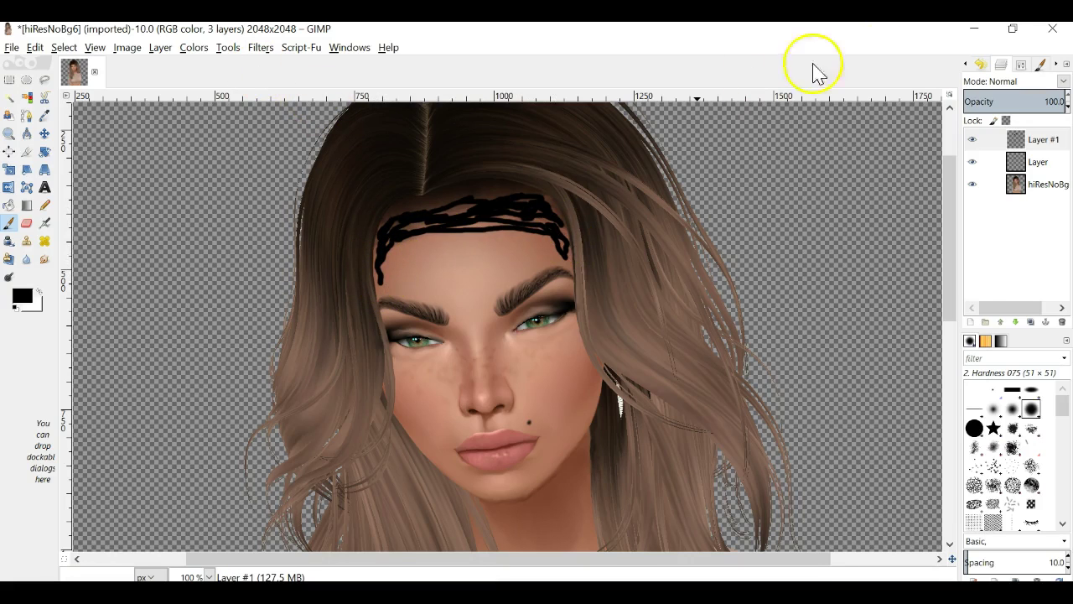
Set the hairline stroke layer's blend mode to Overlay and soften the strokes with a Gaussian Blur
left_click(1064, 81)
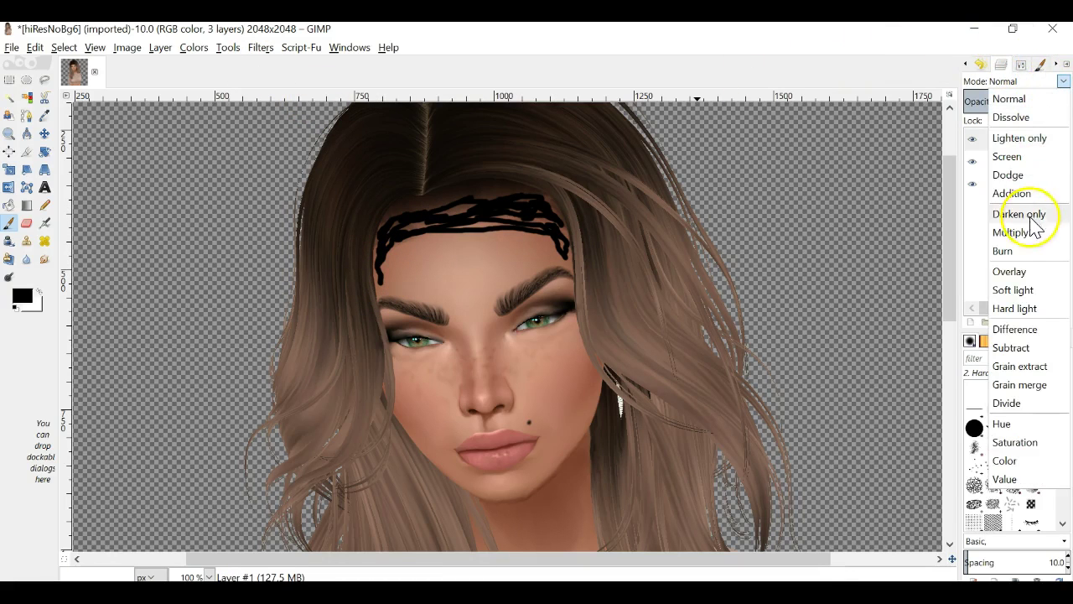
left_click(1025, 271)
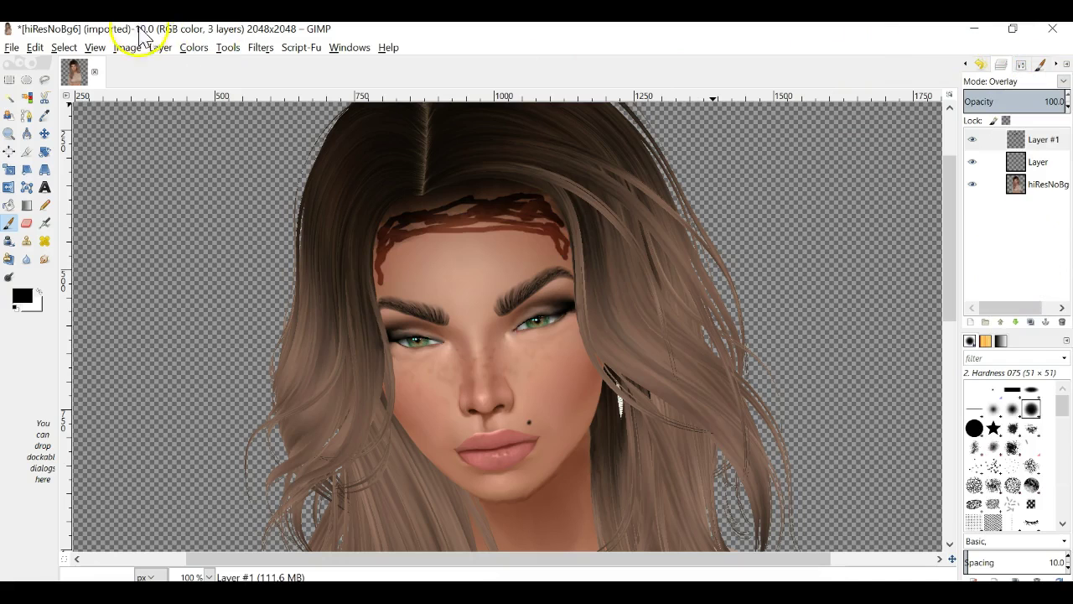
left_click(233, 47)
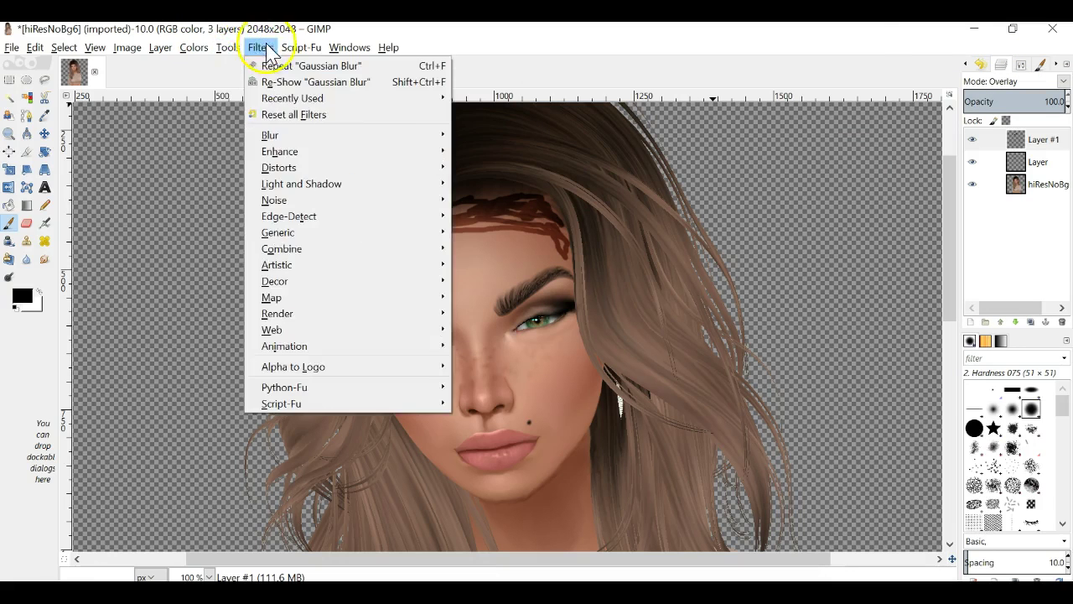
mouse_move(260, 48)
left_click(277, 84)
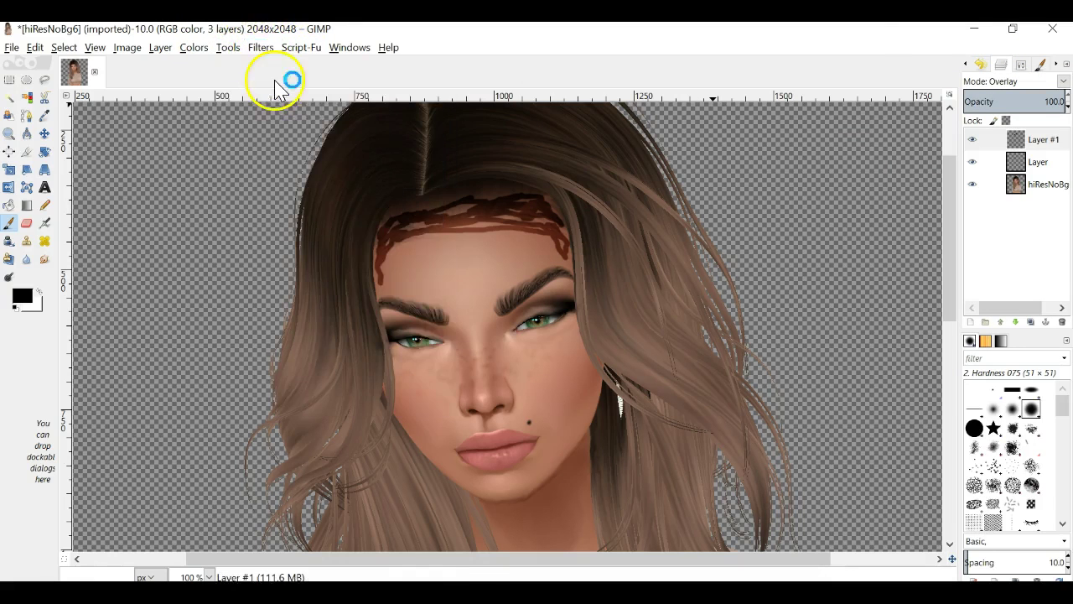
left_click_drag(547, 343, 546, 346)
left_click_drag(537, 403, 540, 408)
left_click(592, 461)
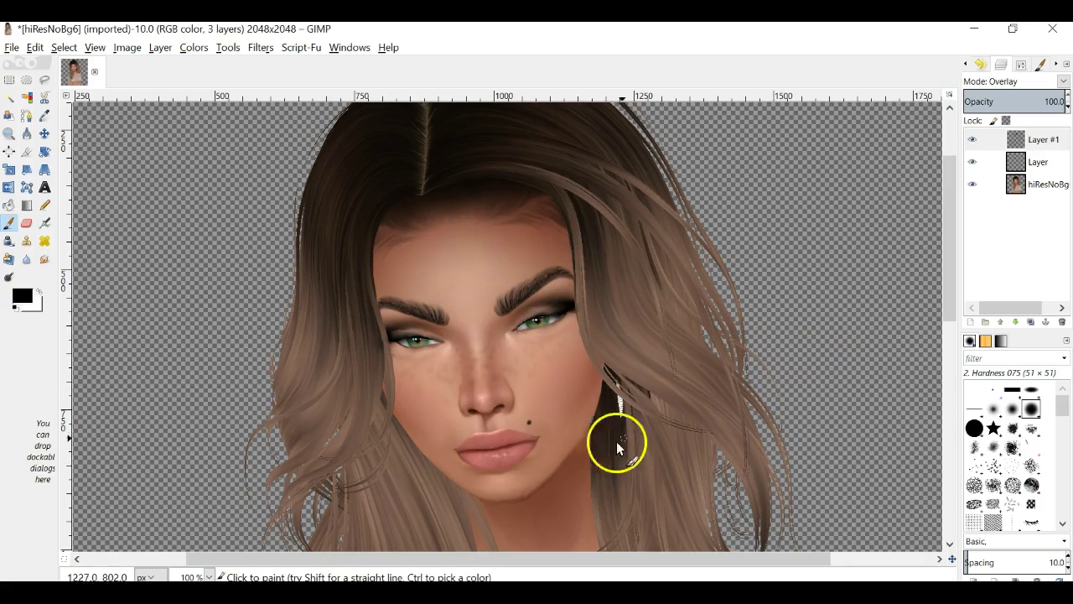
View the image at 50 % and compare the forehead with and without the hairline shading layer
left_click(209, 577)
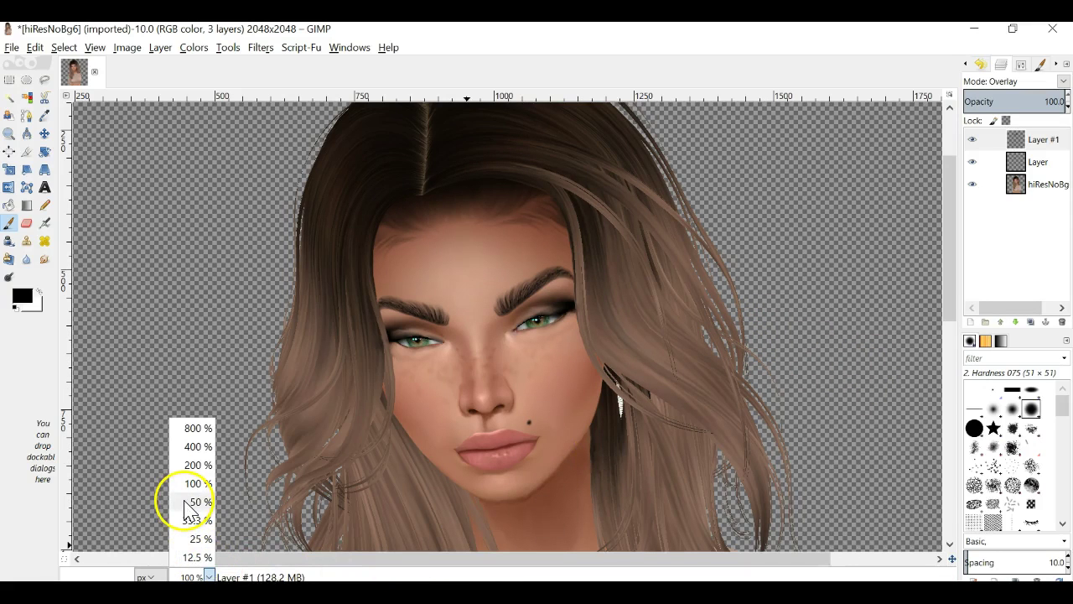
left_click(187, 487)
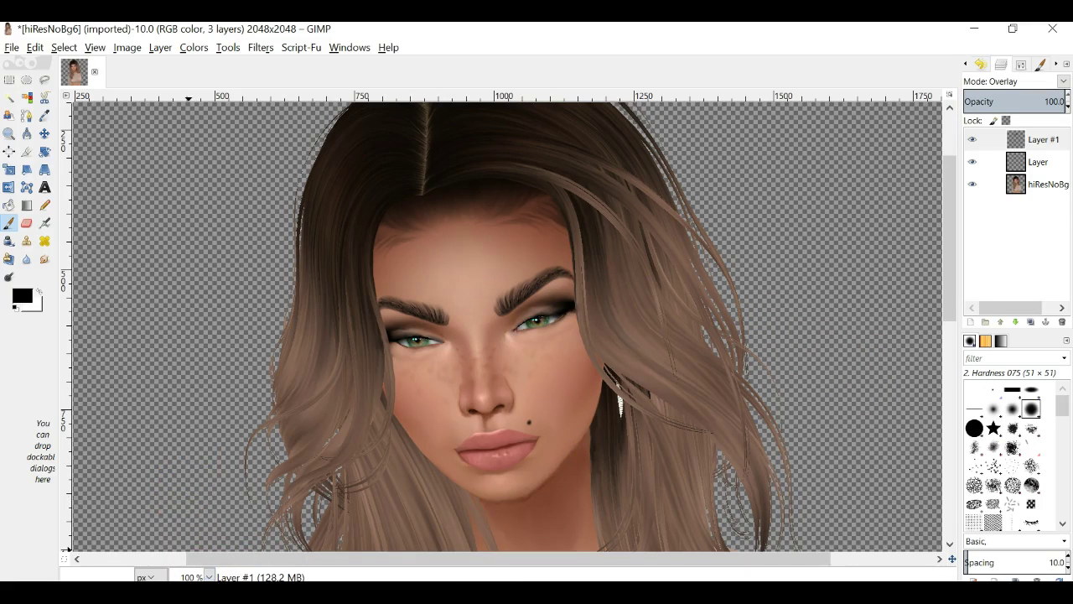
left_click(204, 576)
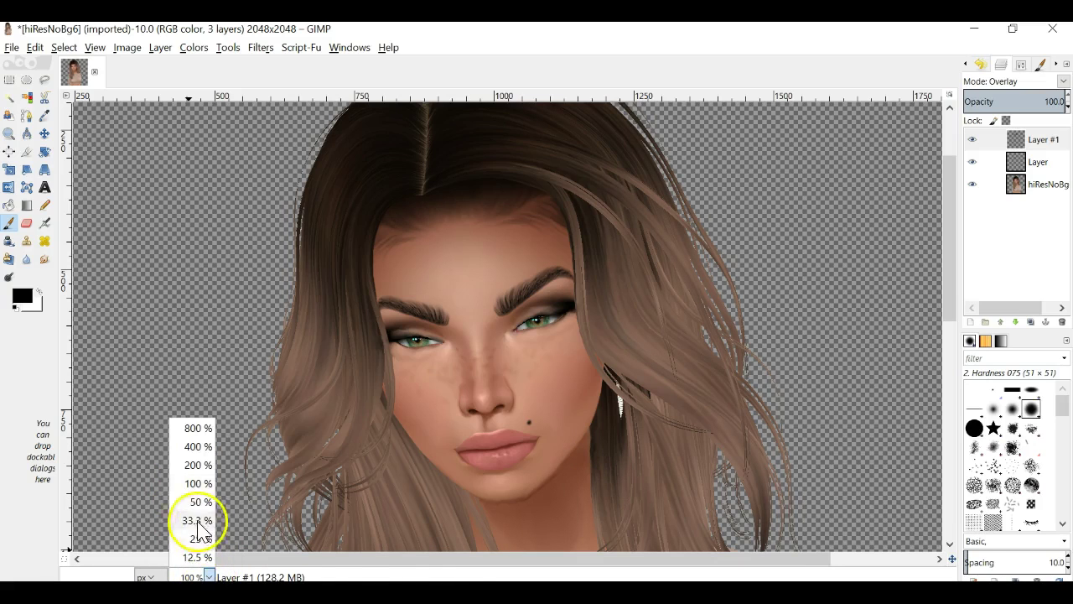
left_click(198, 498)
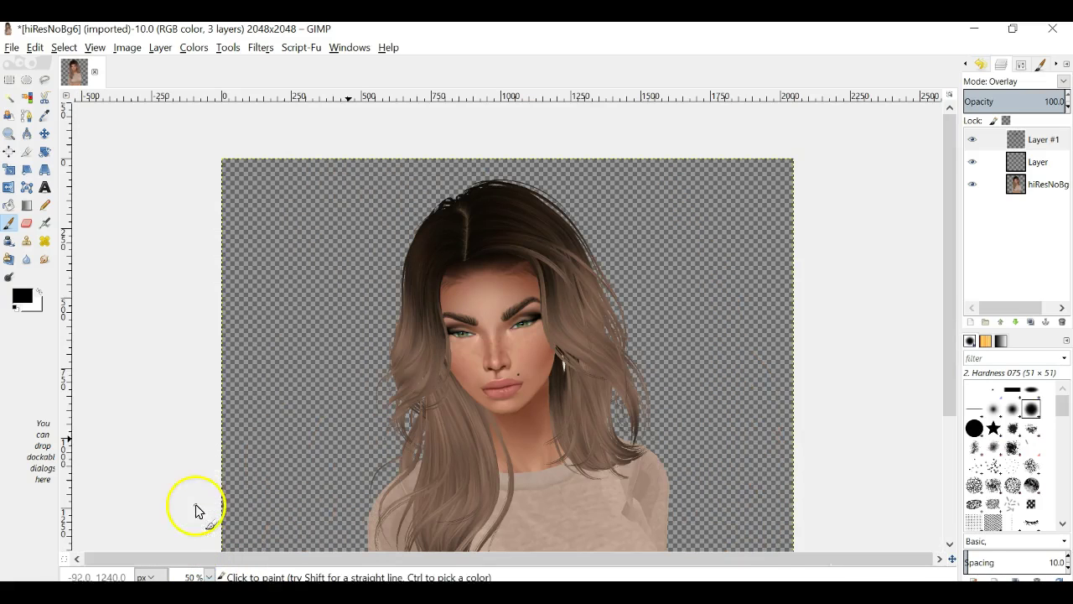
left_click(978, 143)
left_click(972, 143)
left_click(972, 142)
left_click(972, 143)
left_click(972, 143)
left_click(972, 143)
left_click(972, 142)
Lower the hairline shading layer's opacity to 50 and compare the face with and without it
left_click(1050, 100)
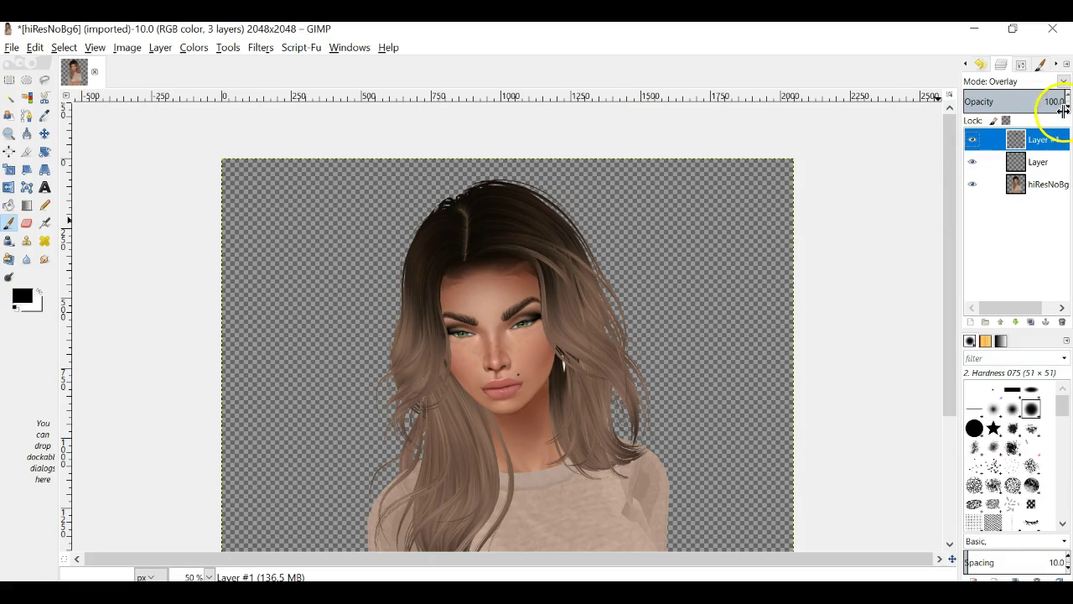
left_click_drag(1069, 109, 1068, 109)
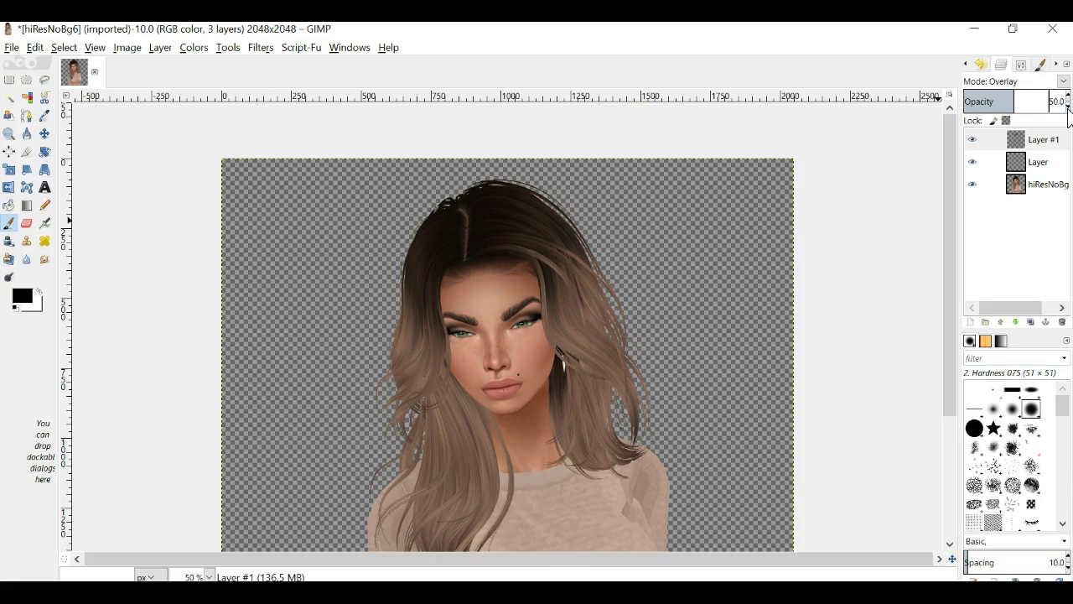
left_click(972, 141)
left_click(972, 141)
left_click(972, 141)
left_click(972, 141)
left_click(972, 141)
left_click(972, 141)
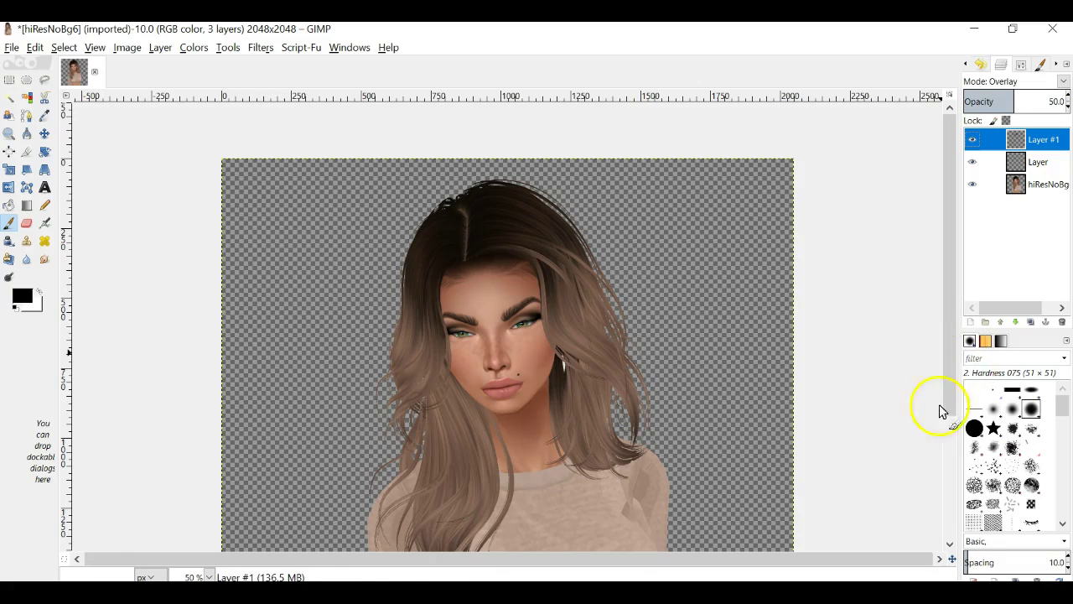
Add a new 2048 × 2048 px transparent layer above the hairline shading layer for contouring the cheeks
left_click(209, 577)
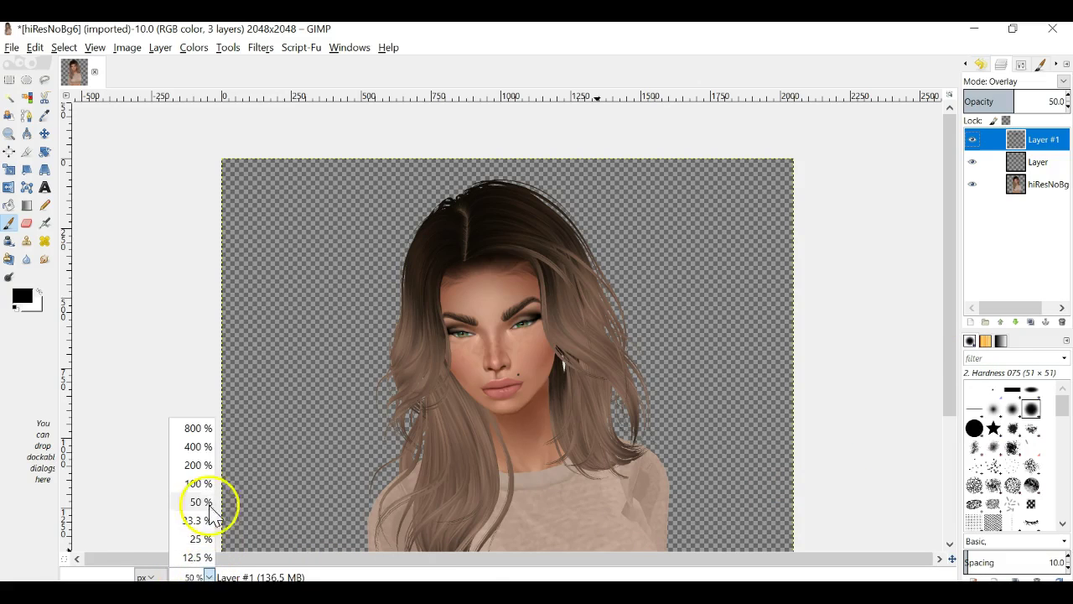
left_click(206, 465)
scroll(302, 392, "down", 3)
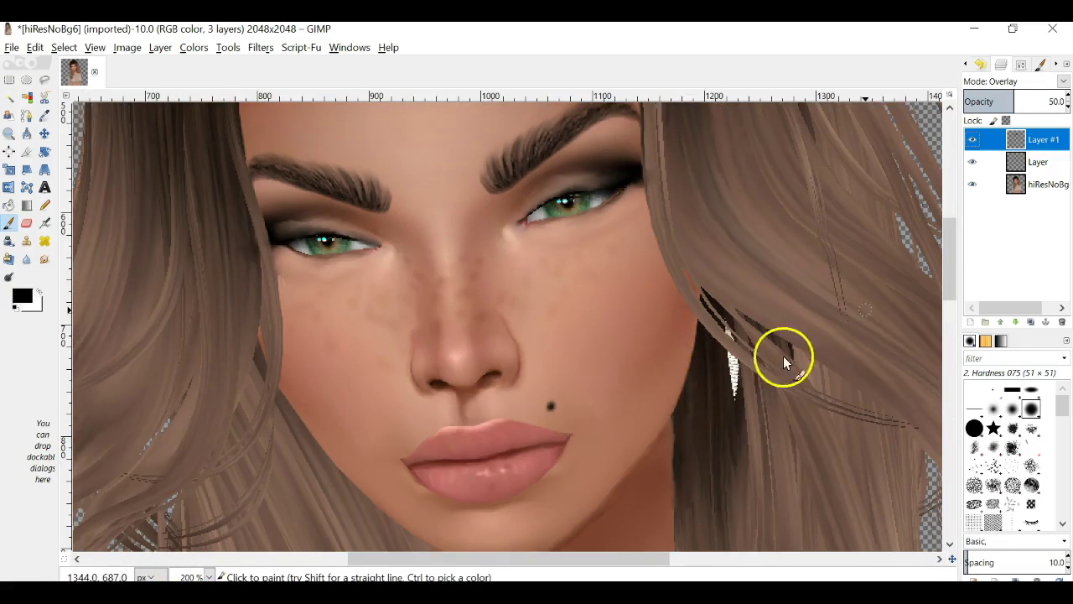
left_click(971, 322)
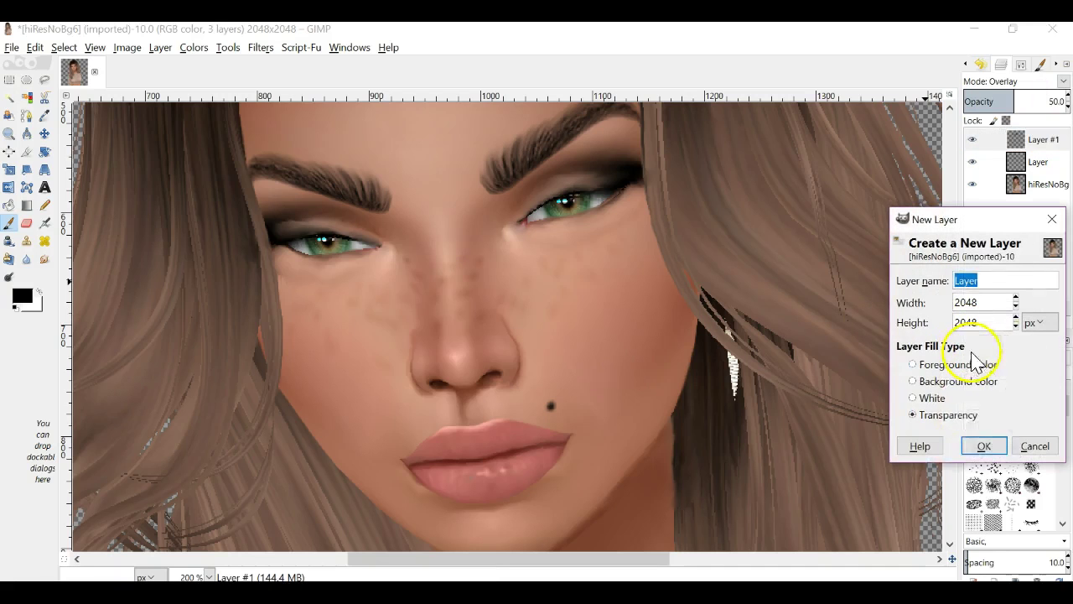
left_click(984, 446)
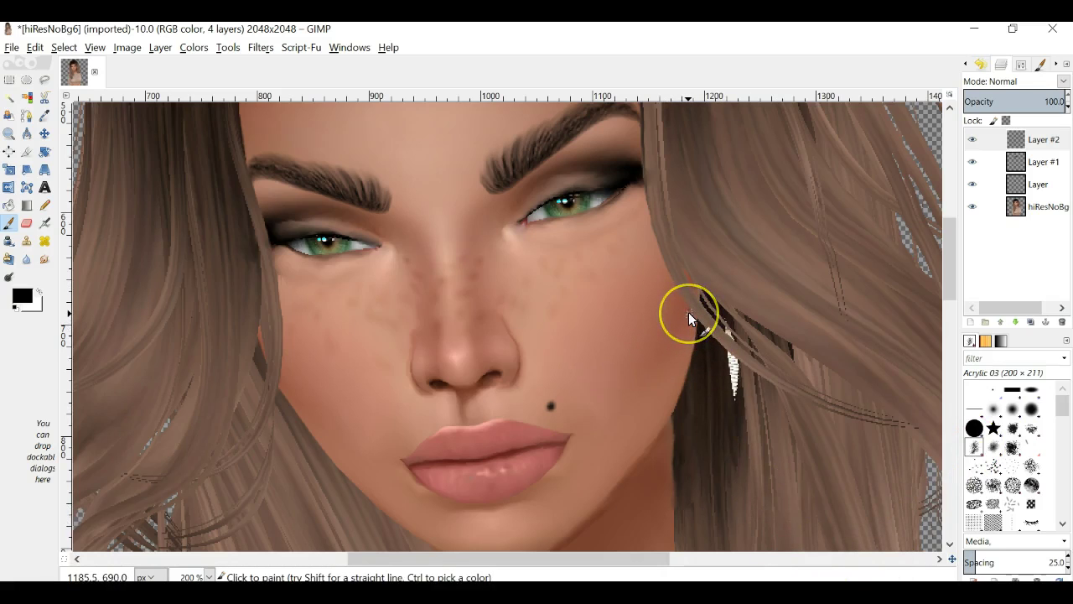
Paint one diagonal black stroke below each cheekbone with the 2. Hardness 075 brush, from the hair towards the mouth
left_click(1031, 408)
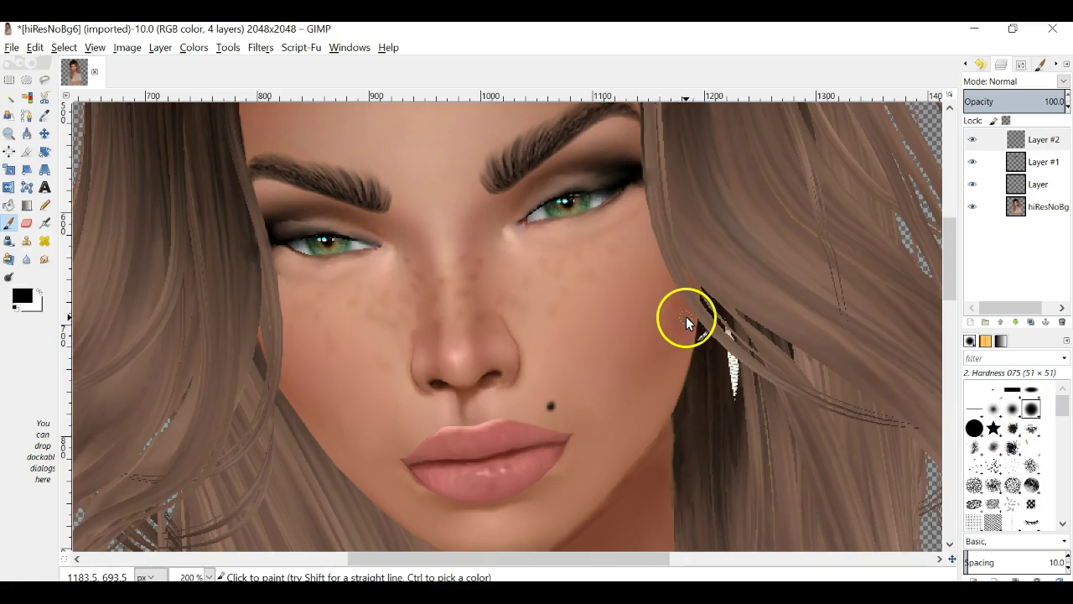
left_click_drag(686, 317, 665, 345)
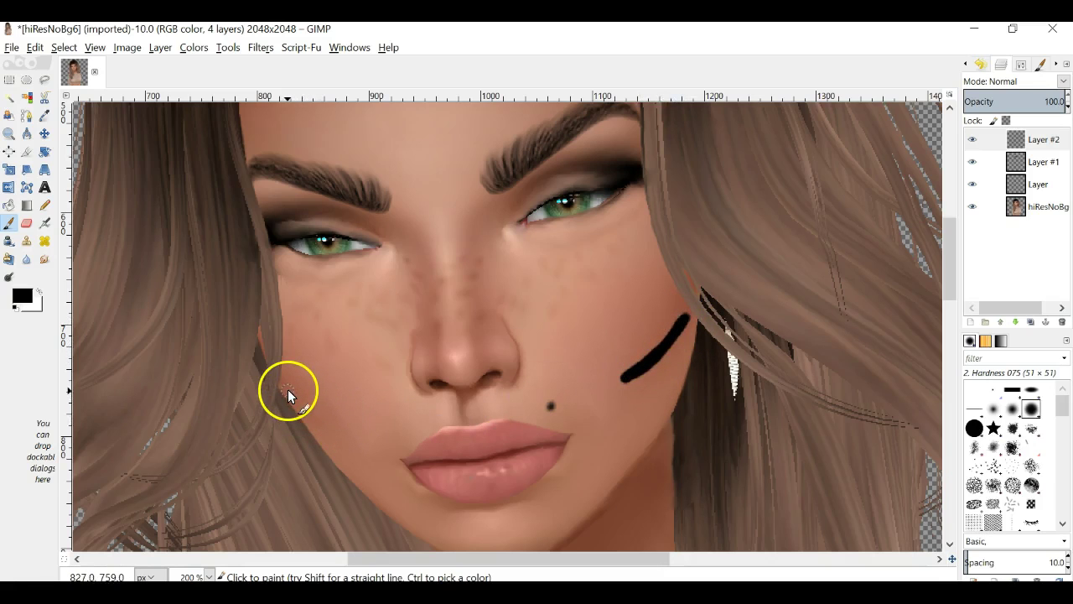
mouse_move(303, 405)
left_mouse_down()
mouse_move(321, 417)
mouse_move(308, 410)
left_mouse_up()
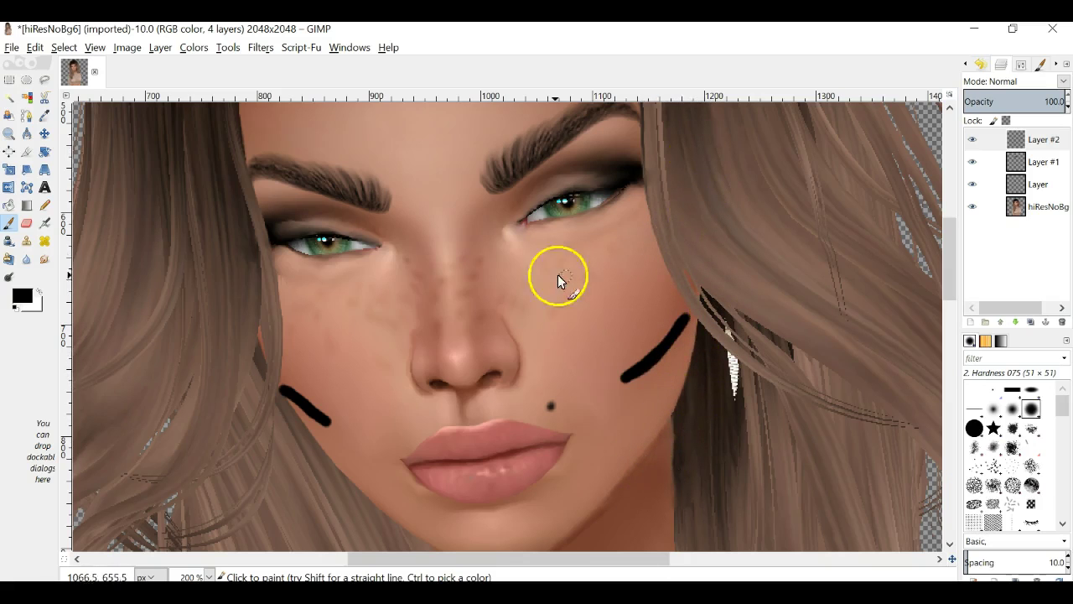
Set the cheek stroke layer to Overlay and apply a Gaussian Blur with a horizontal and vertical radius of 45 px
left_click(1062, 81)
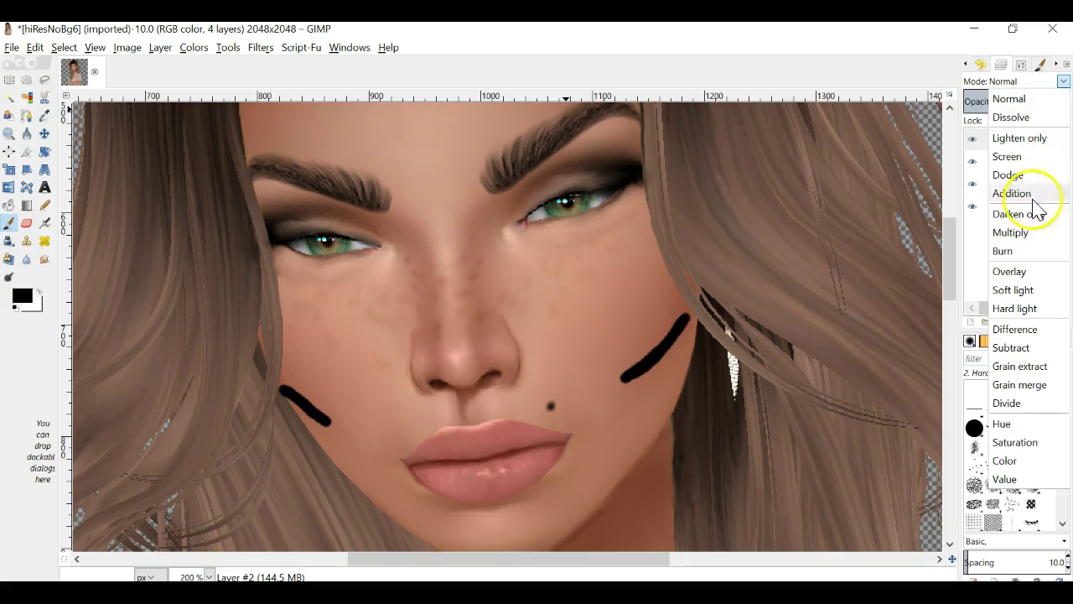
left_click(1025, 272)
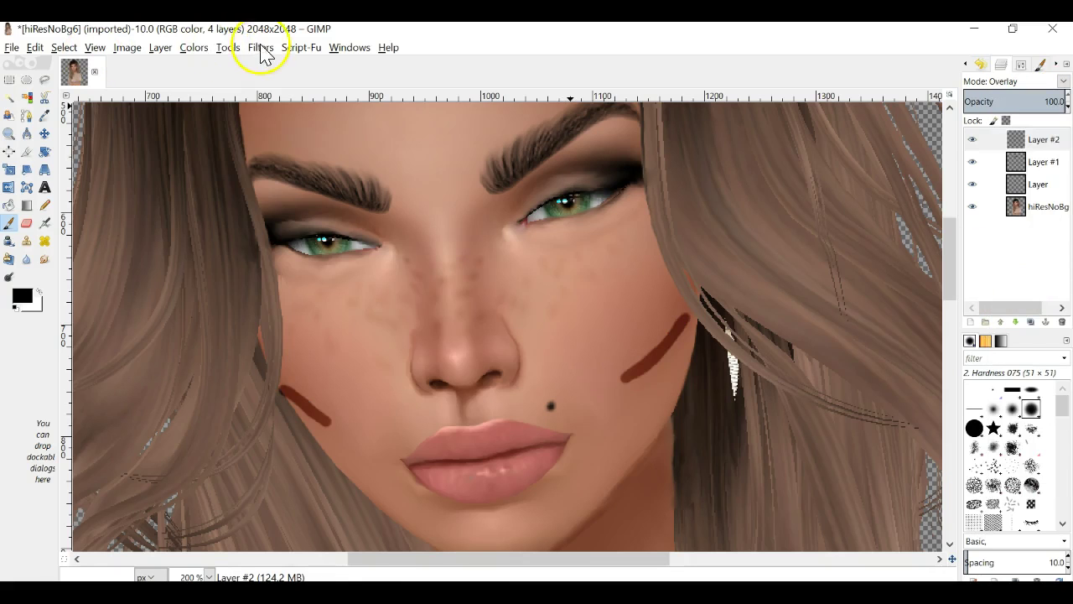
left_click(260, 48)
left_click(288, 84)
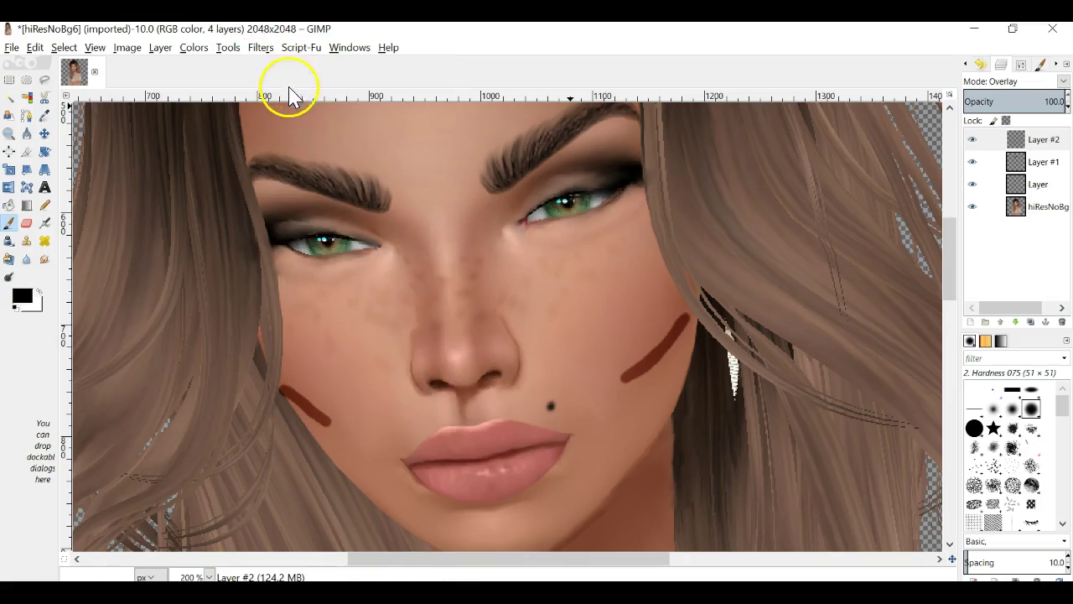
left_click_drag(537, 410, 534, 407)
left_click(536, 403)
mouse_move(546, 343)
left_mouse_down()
mouse_move(565, 371)
mouse_move(552, 343)
mouse_move(549, 353)
left_mouse_up()
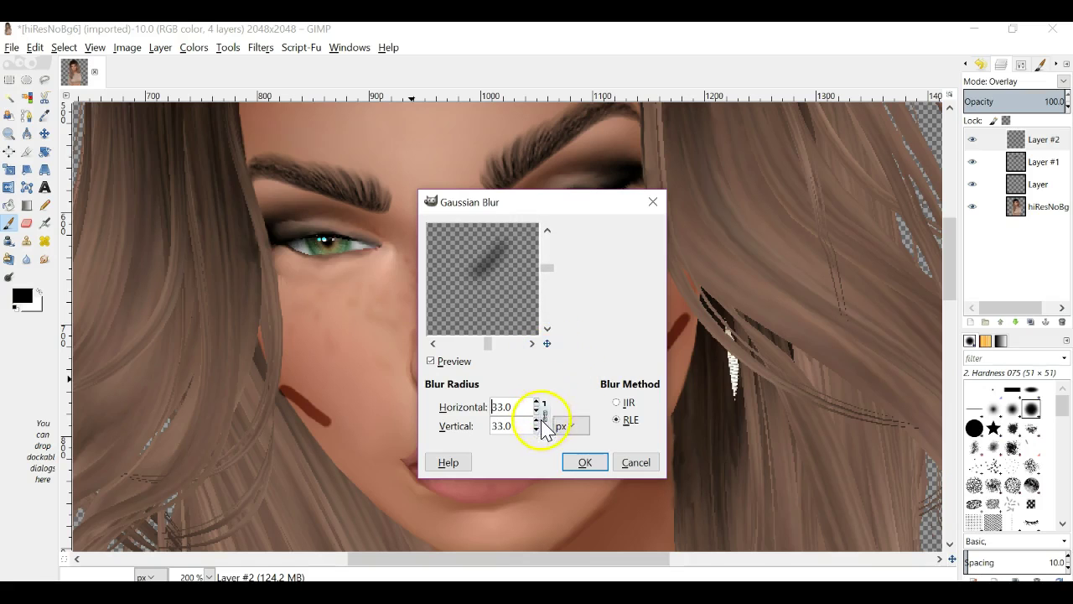
left_click(536, 401)
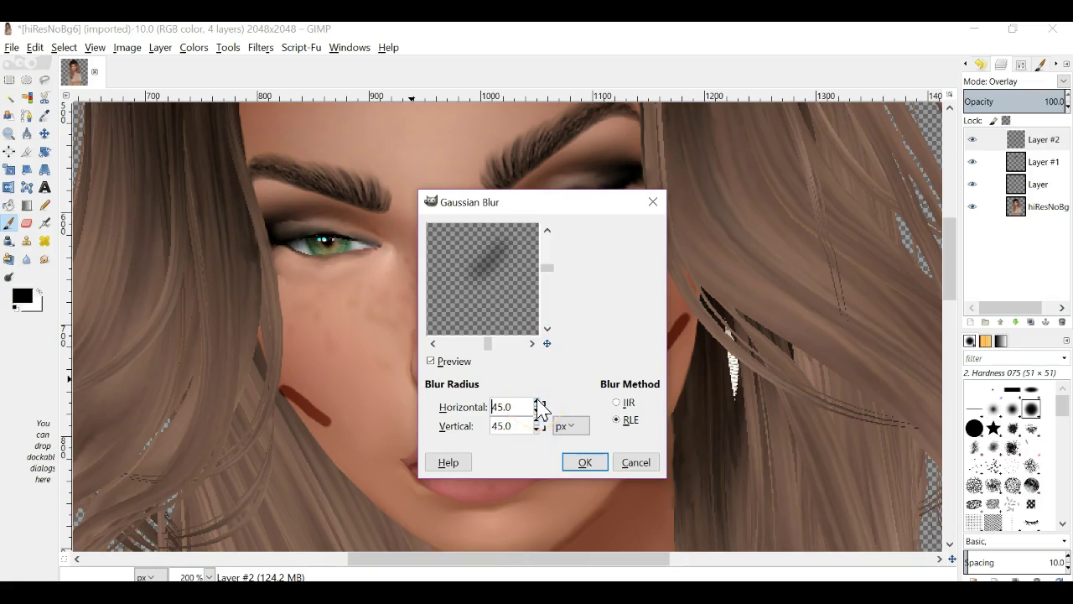
left_click(582, 462)
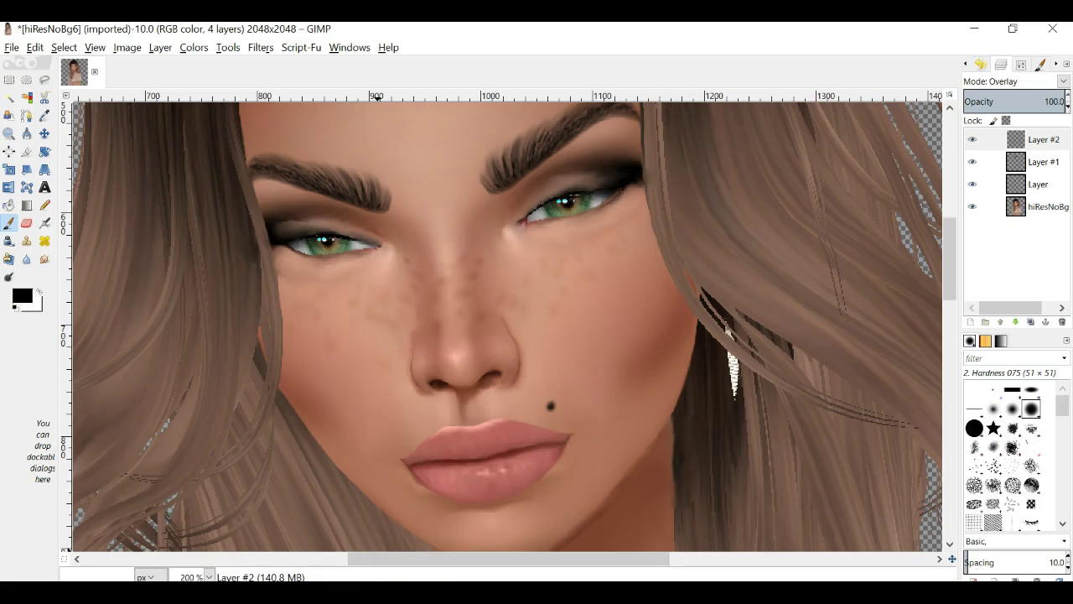
Lower the cheek contour layer's opacity to 47 while viewing the whole face at 50 %
left_click(204, 576)
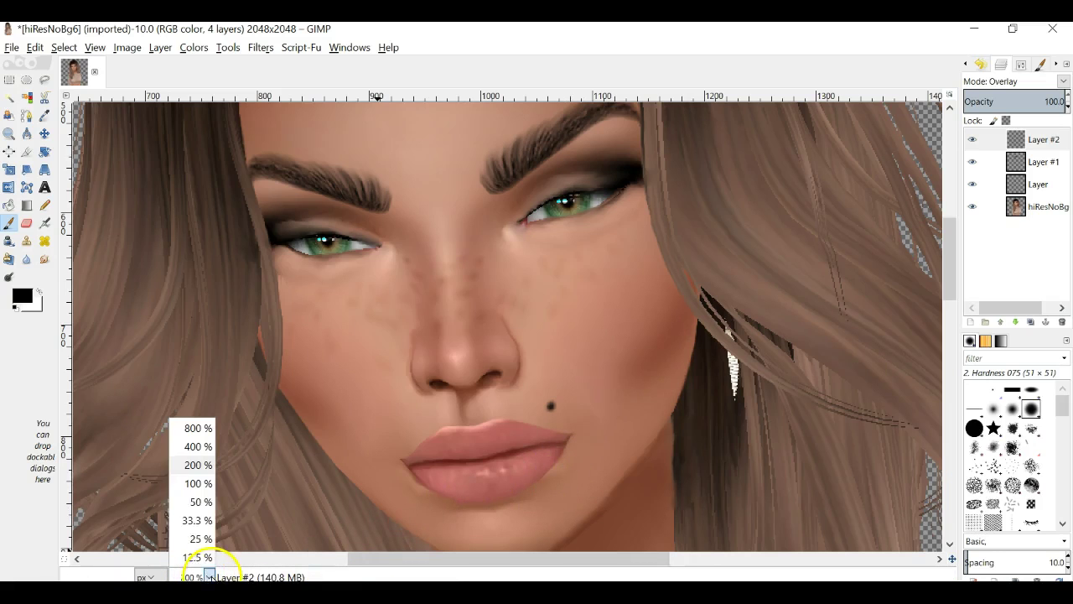
left_click(200, 501)
left_click(1068, 107)
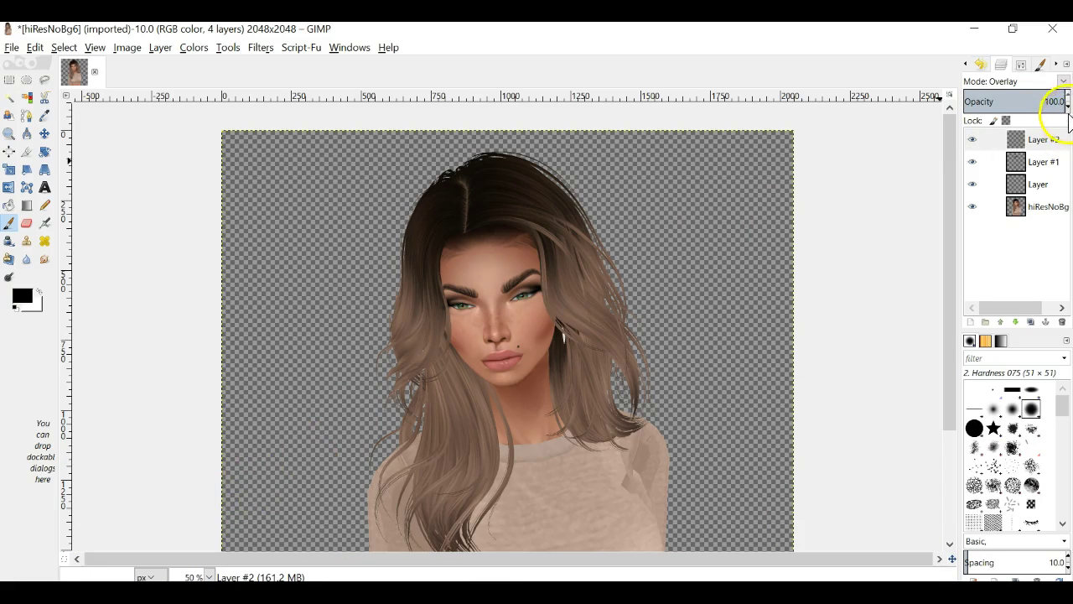
left_click_drag(1068, 107, 1068, 107)
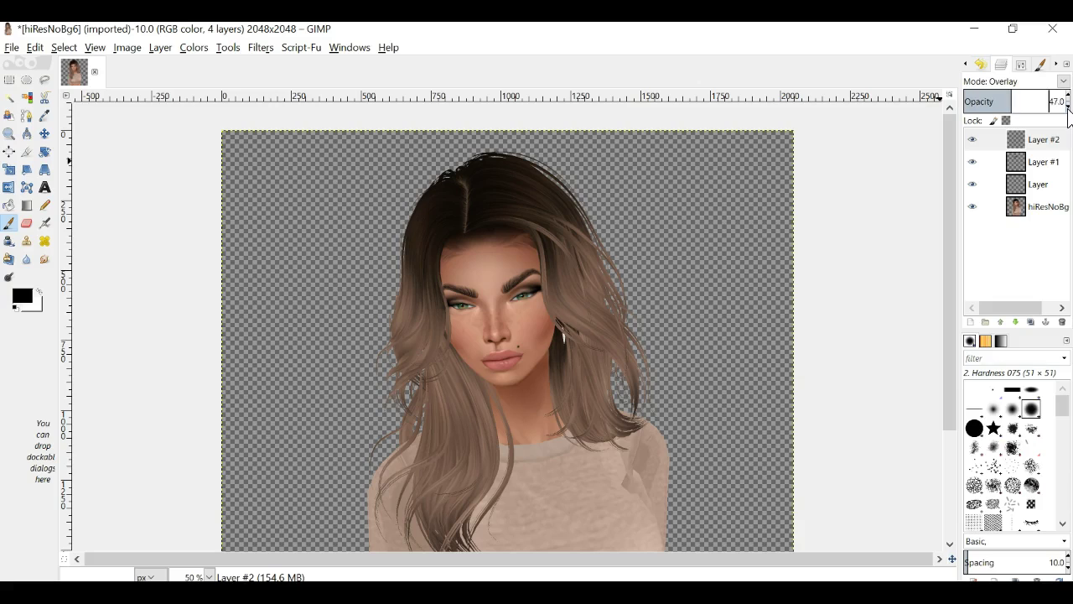
Lower the cheek contour layer's opacity to 35 and toggle its visibility to compare the shading
left_click(1068, 110)
left_click(1068, 110)
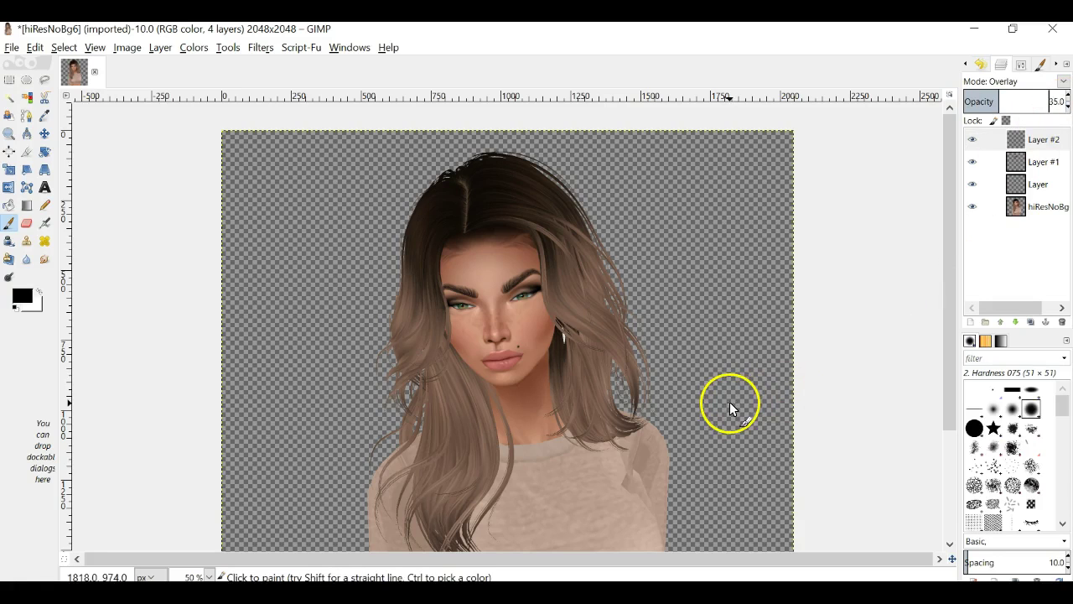
left_click(209, 577)
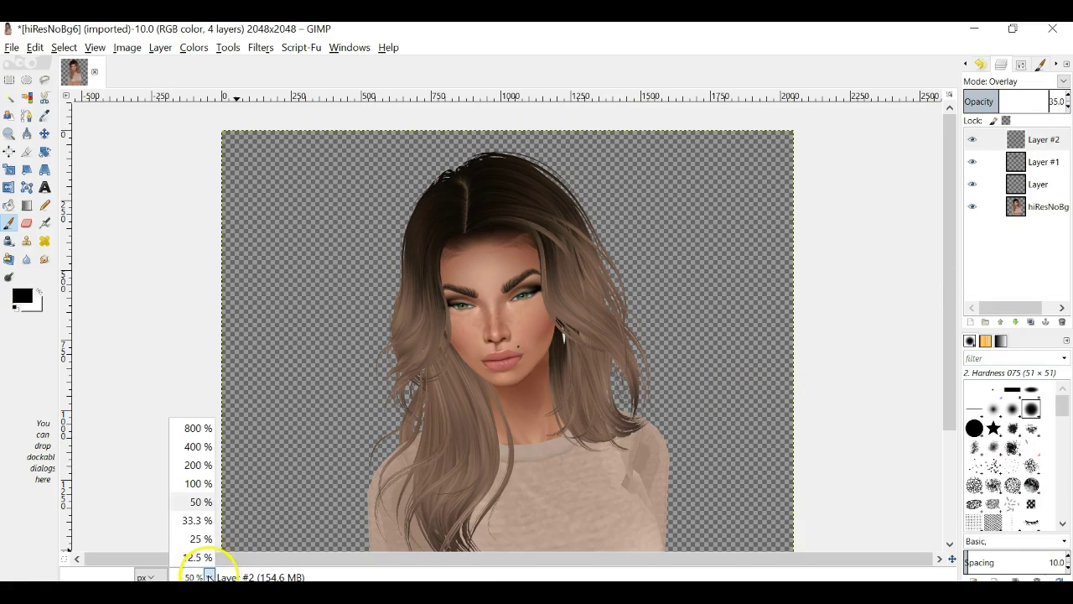
left_click(209, 466)
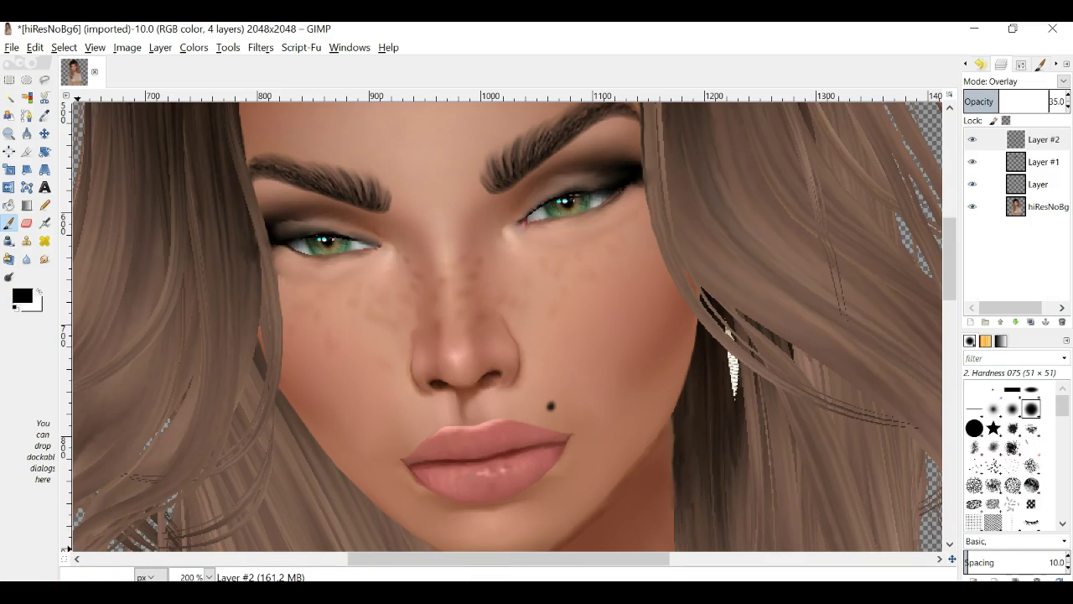
left_click(974, 142)
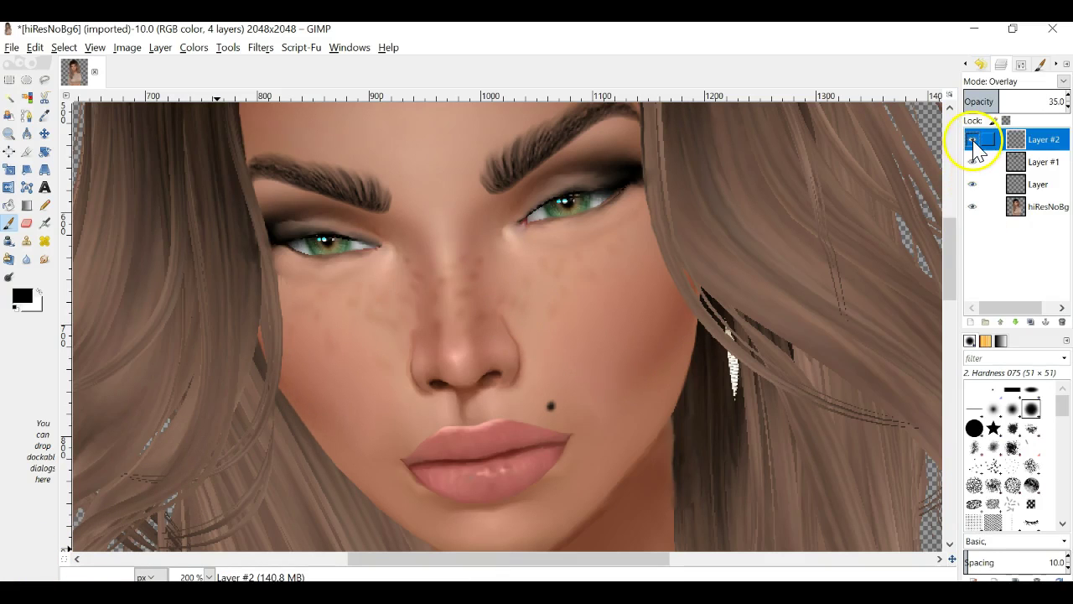
Add a new 2048 × 2048 px transparent layer above the cheek contour layer and make white the foreground color
left_click(971, 322)
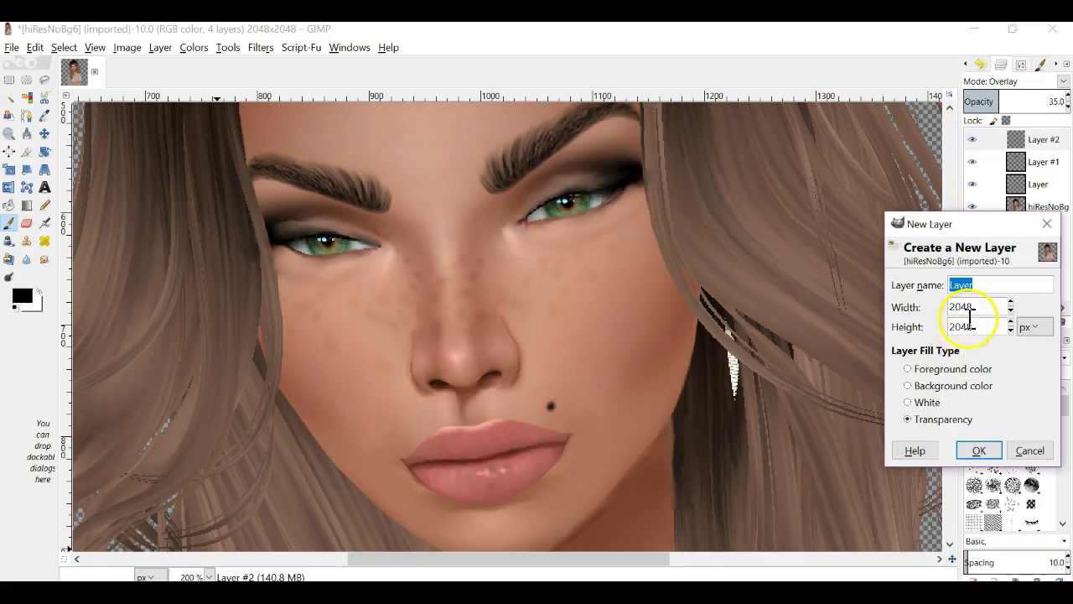
left_click(975, 450)
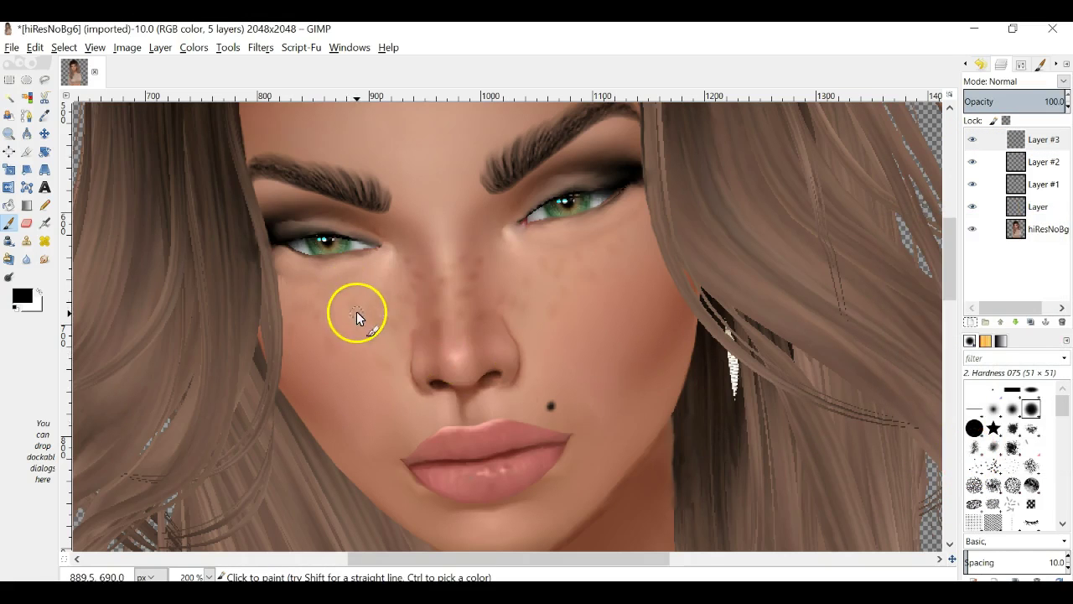
scroll(358, 314, "down", 5)
scroll(364, 321, "up", 6)
scroll(368, 323, "down", 3)
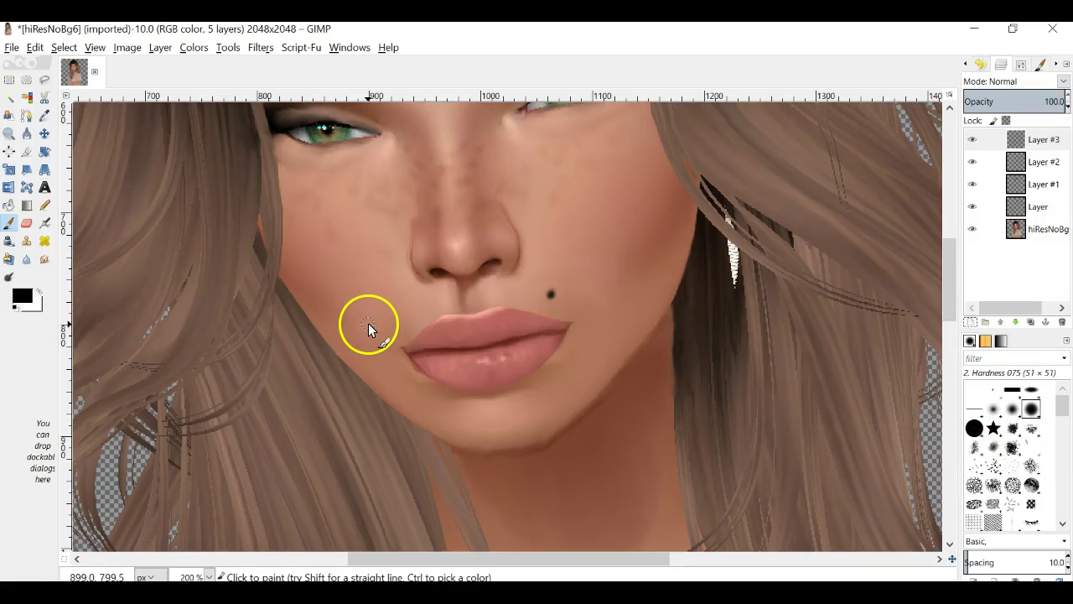
scroll(368, 322, "up", 4)
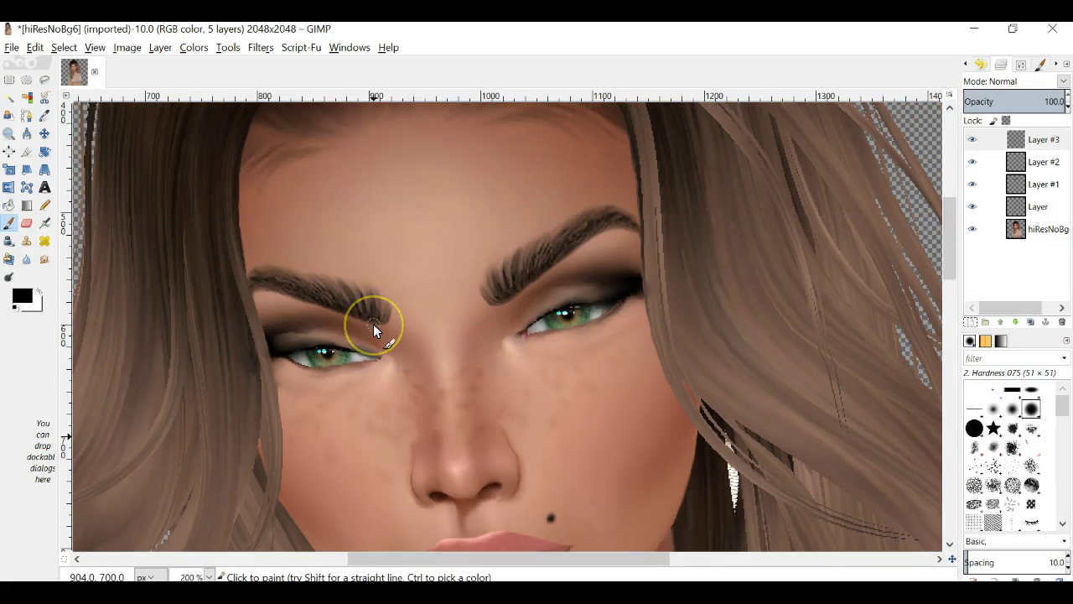
scroll(373, 324, "up", 2)
scroll(352, 324, "down", 5)
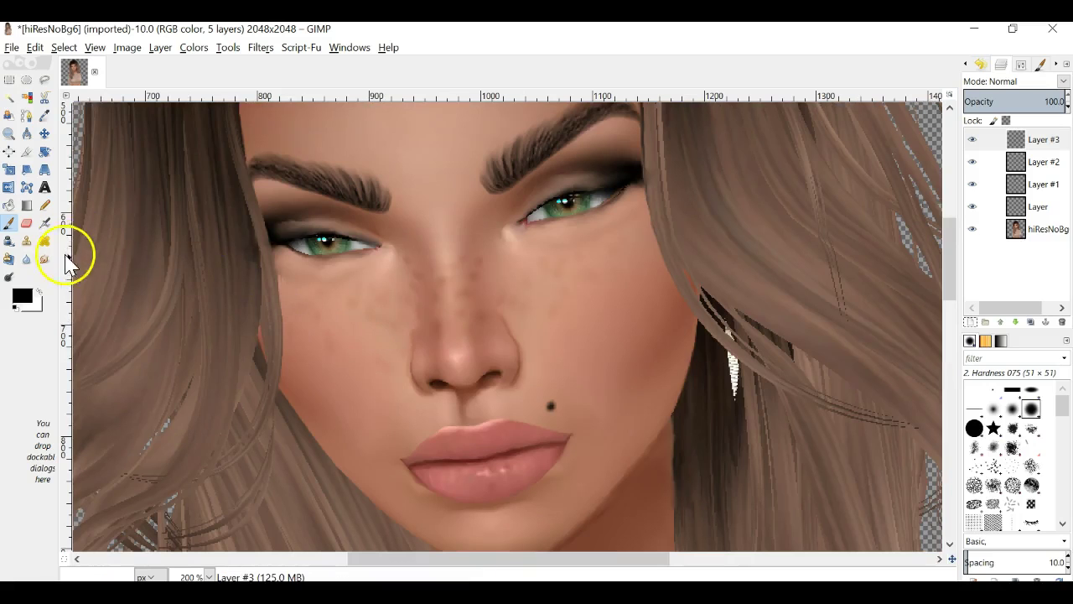
left_click(38, 291)
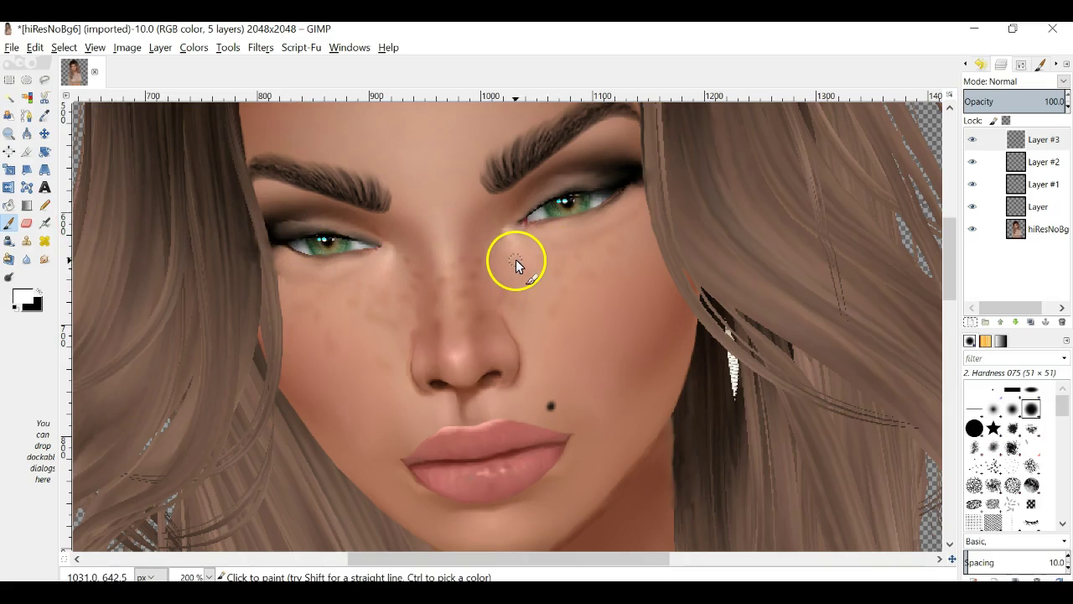
Paint a filled white highlight patch under each eye along the upper cheekbones, redoing the last fill stroke on the second patch
mouse_move(517, 255)
left_mouse_down()
mouse_move(523, 297)
mouse_move(528, 260)
left_mouse_up()
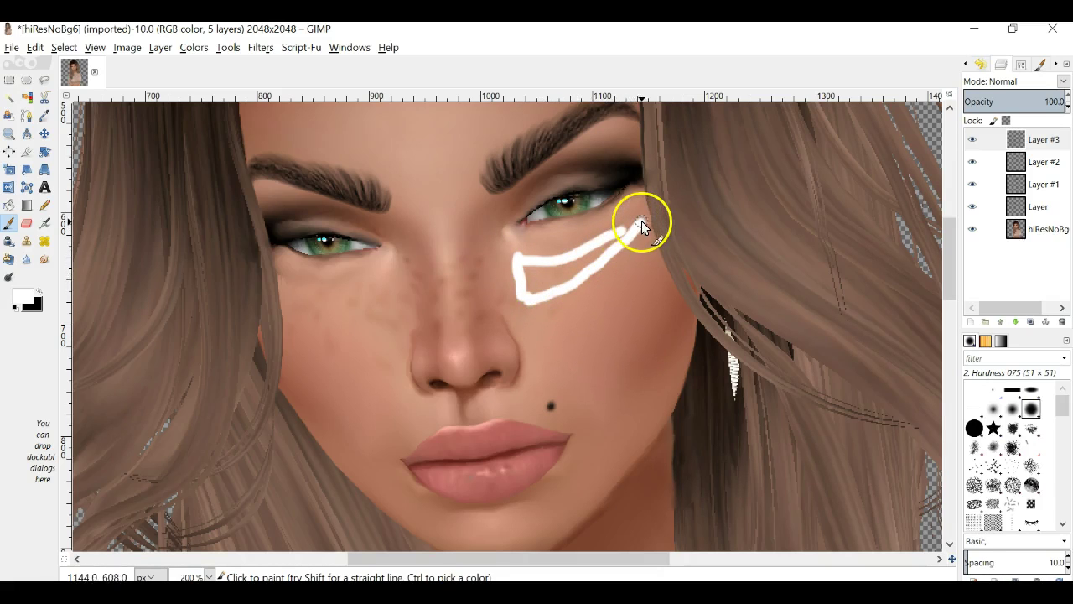
mouse_move(642, 223)
left_mouse_down()
mouse_move(569, 277)
mouse_move(543, 286)
mouse_move(575, 272)
mouse_move(530, 278)
mouse_move(635, 223)
mouse_move(534, 274)
mouse_move(526, 292)
mouse_move(580, 275)
mouse_move(528, 266)
mouse_move(572, 264)
mouse_move(640, 217)
mouse_move(590, 258)
mouse_move(532, 269)
mouse_move(585, 281)
left_mouse_up()
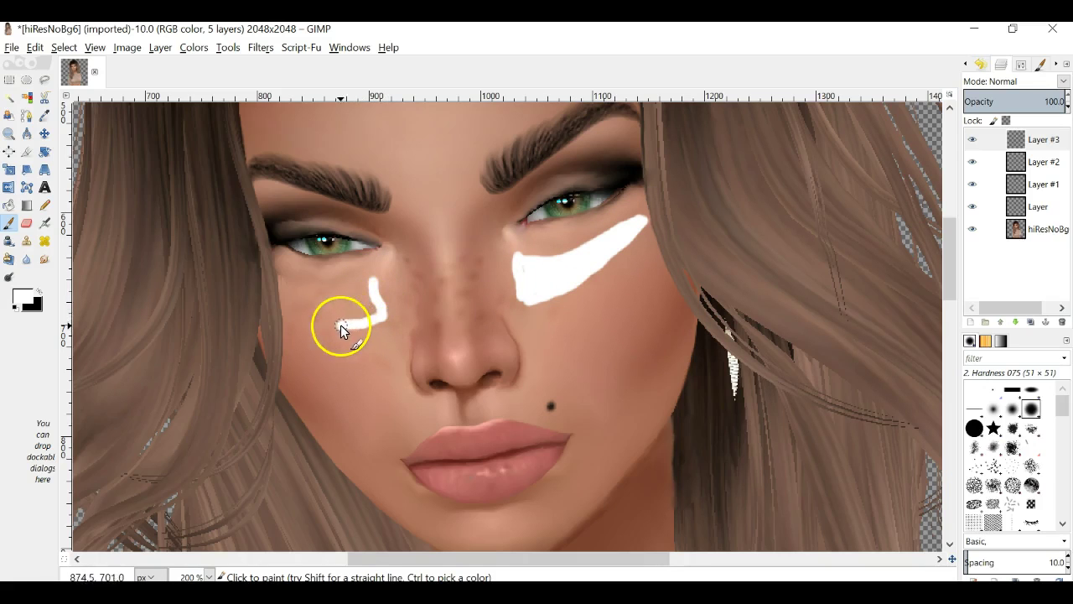
mouse_move(290, 308)
left_mouse_down()
mouse_move(368, 283)
mouse_move(312, 304)
mouse_move(341, 313)
mouse_move(303, 307)
mouse_move(335, 319)
mouse_move(377, 304)
mouse_move(317, 307)
mouse_move(296, 291)
mouse_move(307, 295)
mouse_move(294, 303)
mouse_move(308, 304)
mouse_move(377, 300)
left_mouse_up()
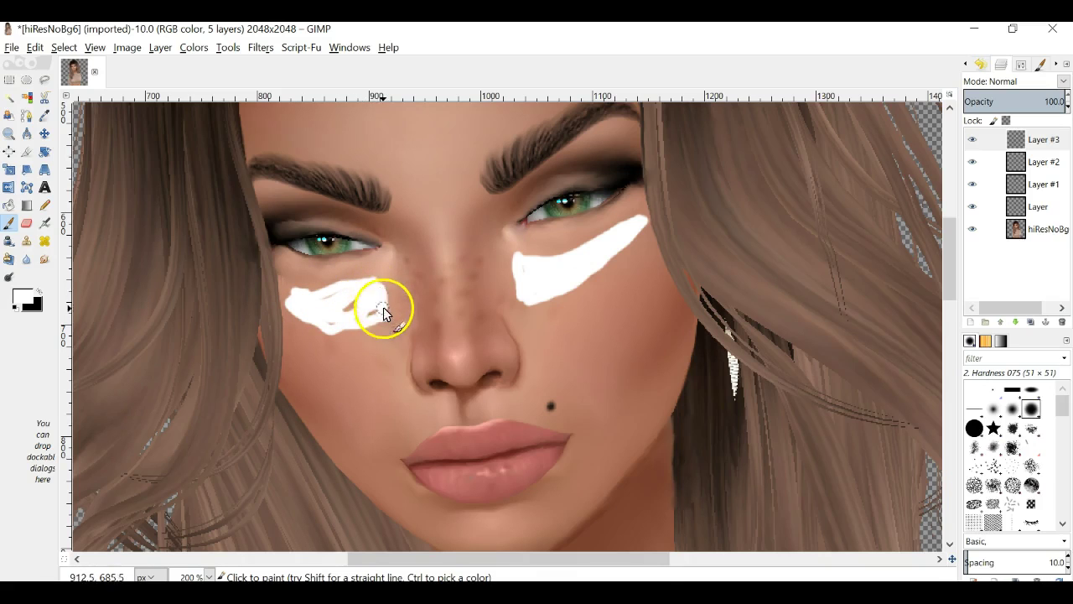
key("ctrl+z")
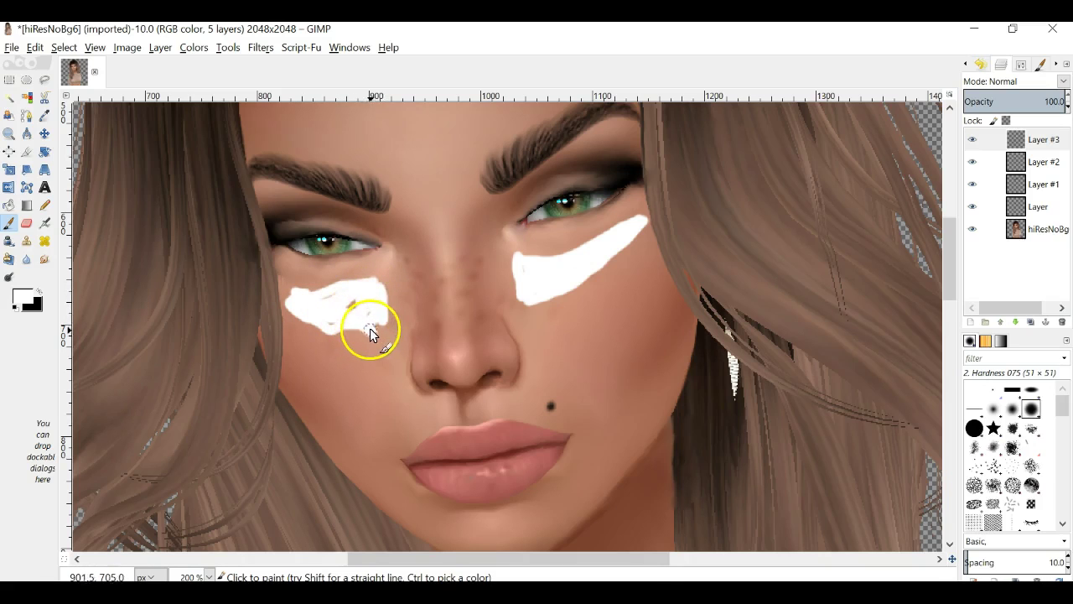
mouse_move(345, 329)
left_mouse_down()
mouse_move(307, 316)
mouse_move(329, 302)
left_mouse_up()
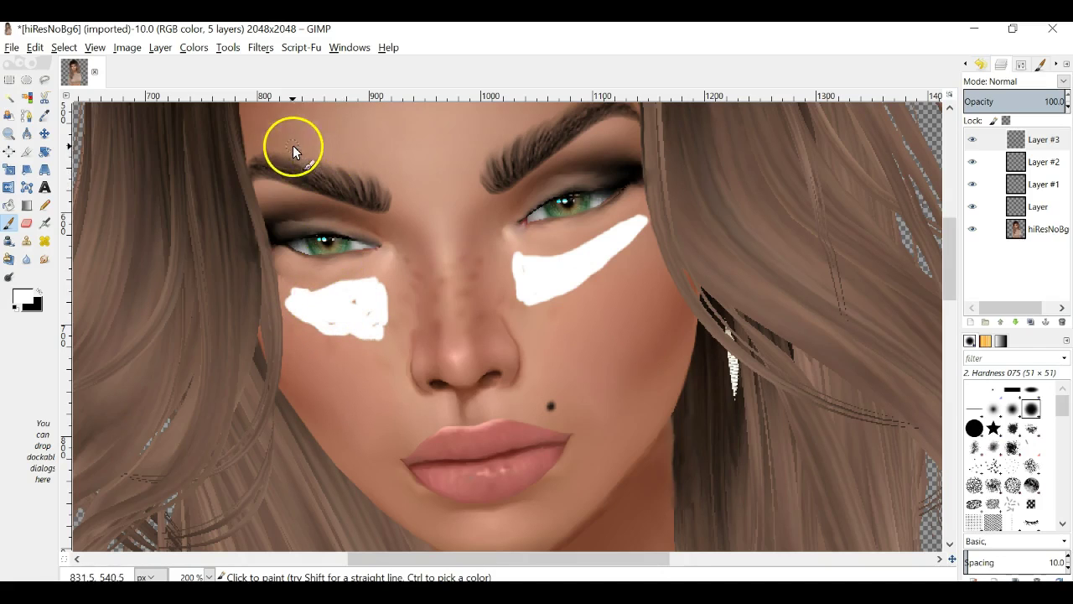
Repeat the last Gaussian Blur on the under-eye highlight layer and set its blend mode to Overlay
left_click(260, 47)
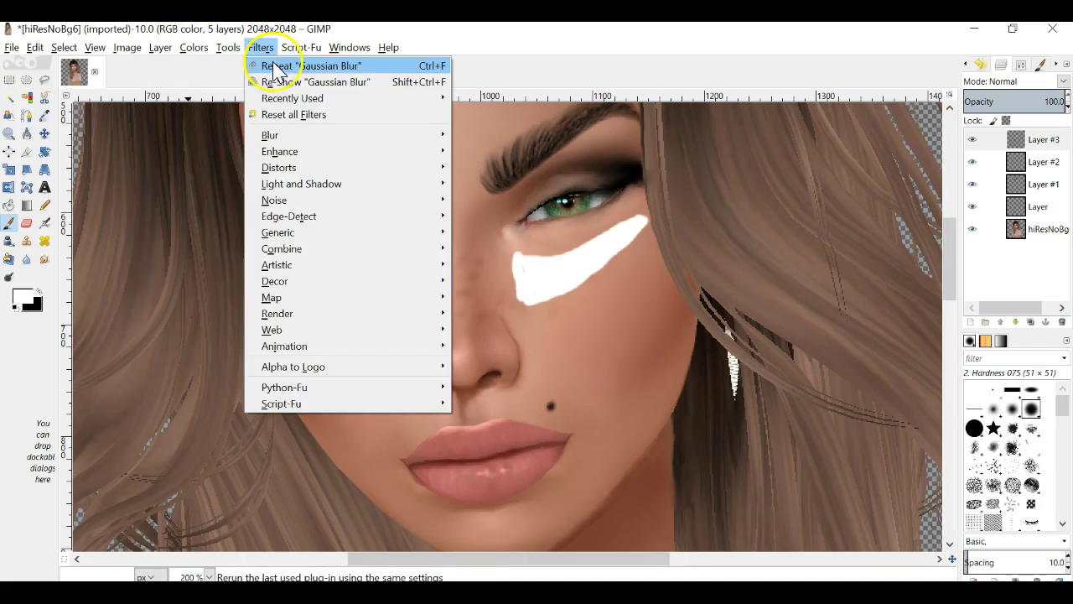
left_click(279, 69)
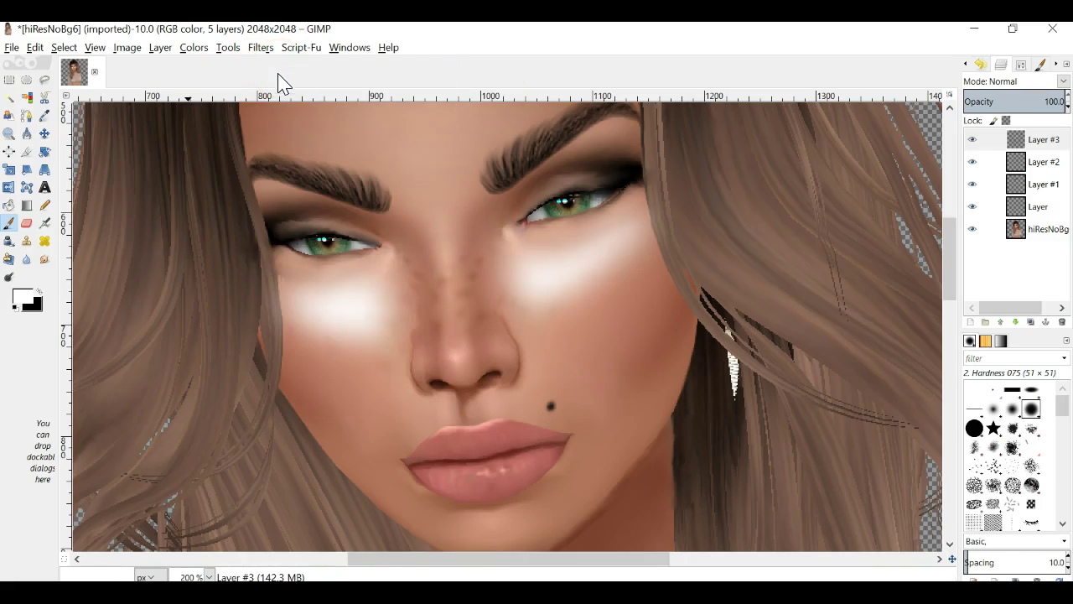
left_click(1061, 83)
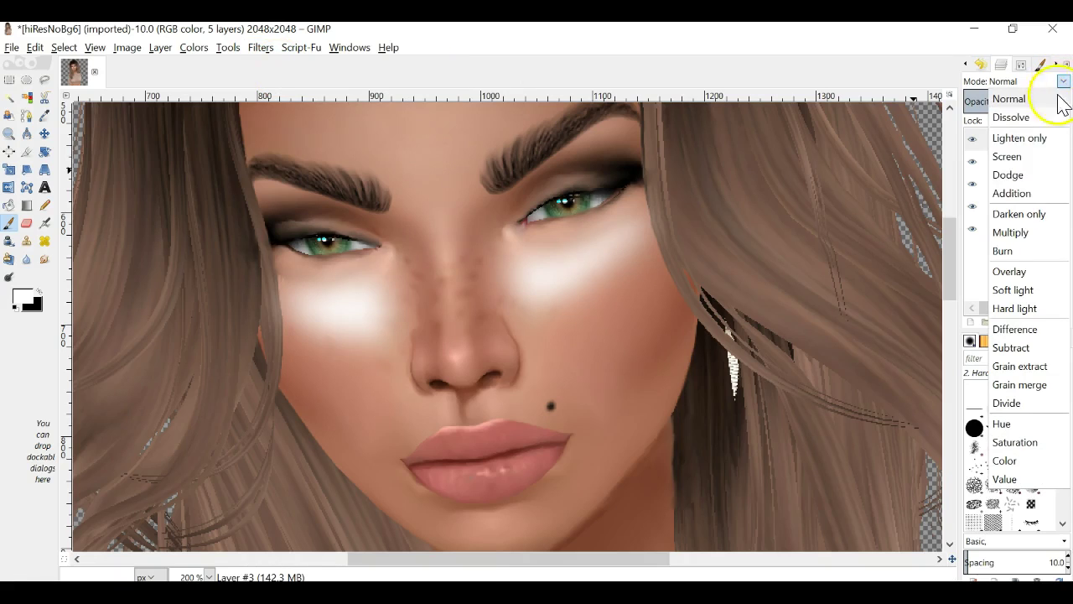
left_click(1027, 273)
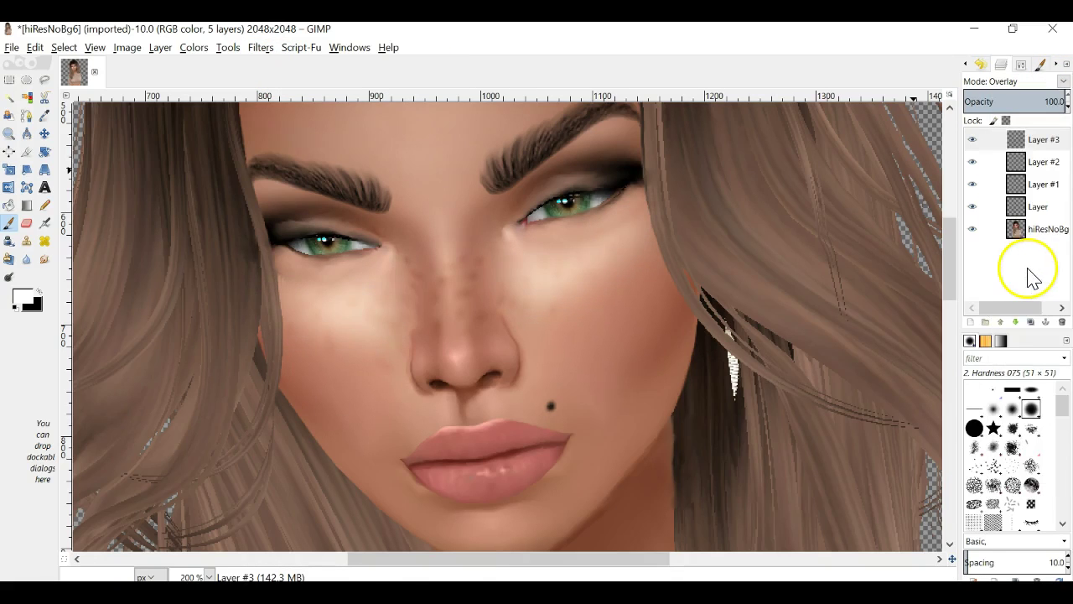
Lower the under-eye highlight layer's opacity to 64.5
left_click(209, 577)
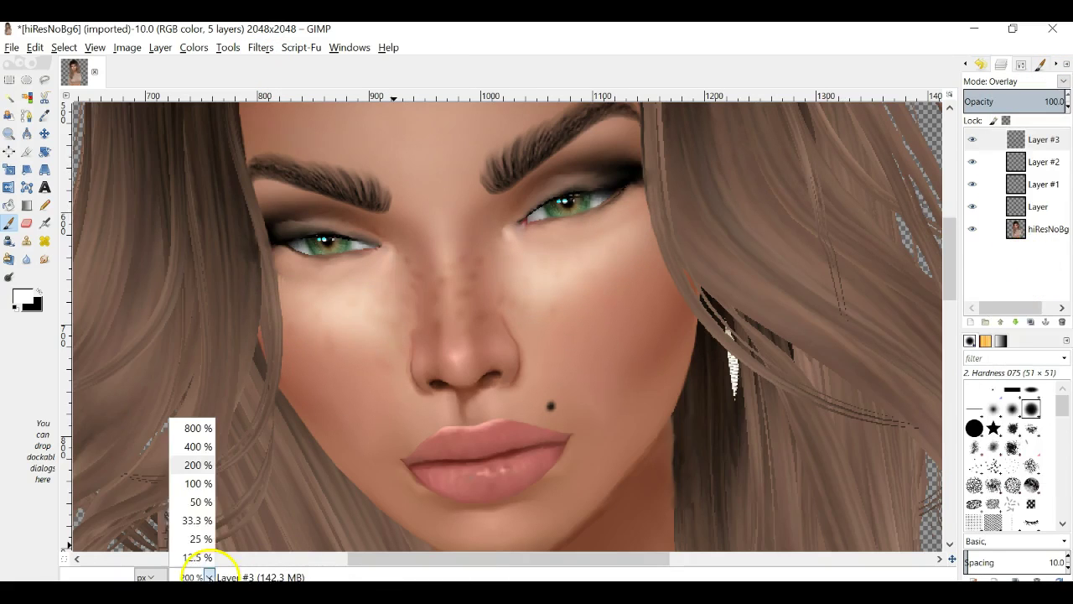
left_click(194, 484)
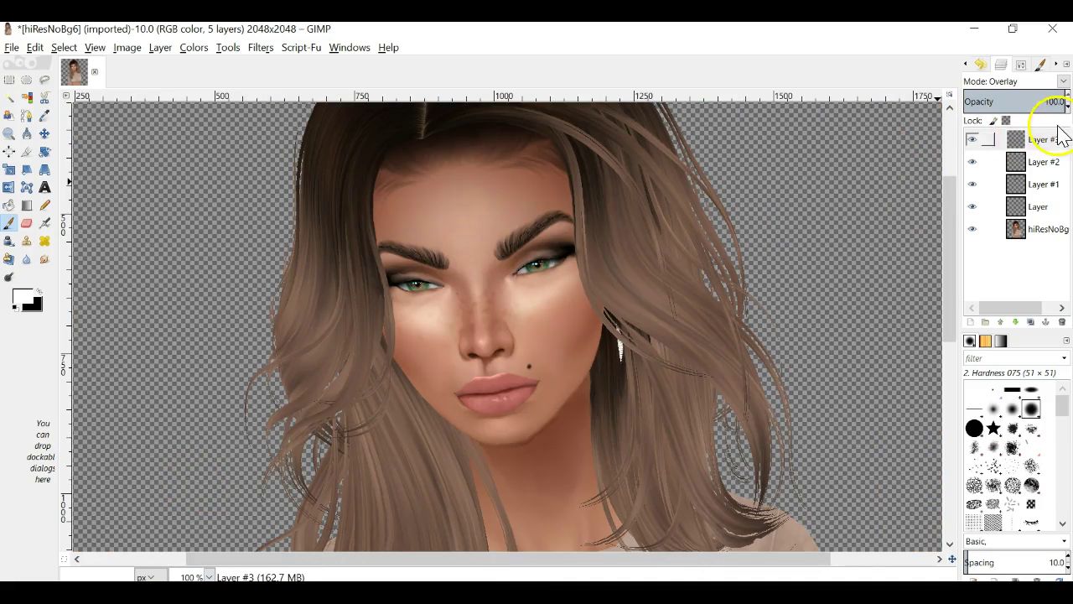
left_click_drag(1069, 109, 1069, 109)
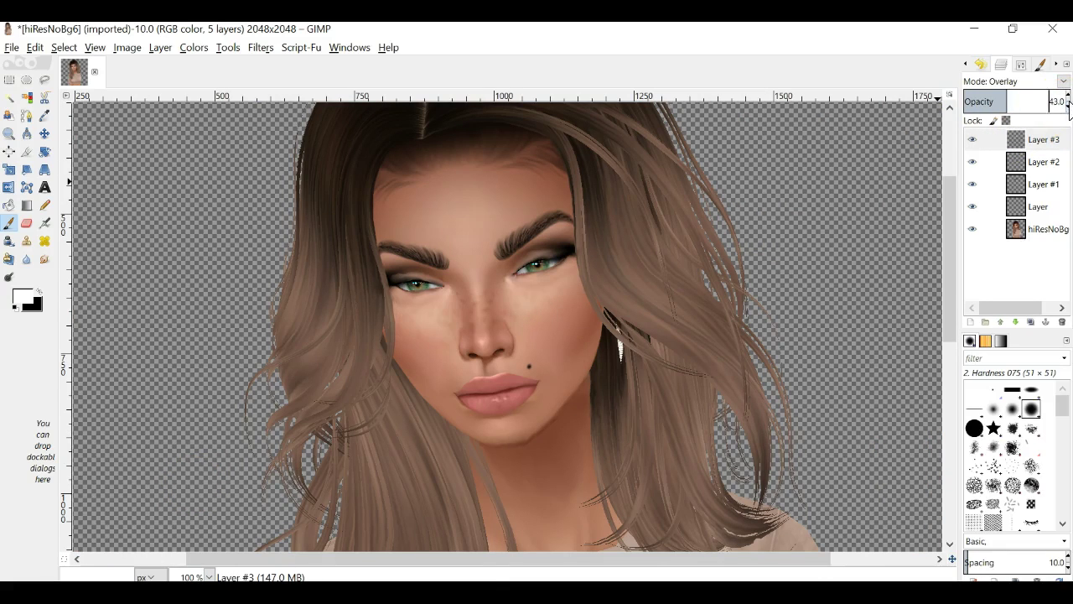
left_click(1065, 100)
left_click(1068, 108)
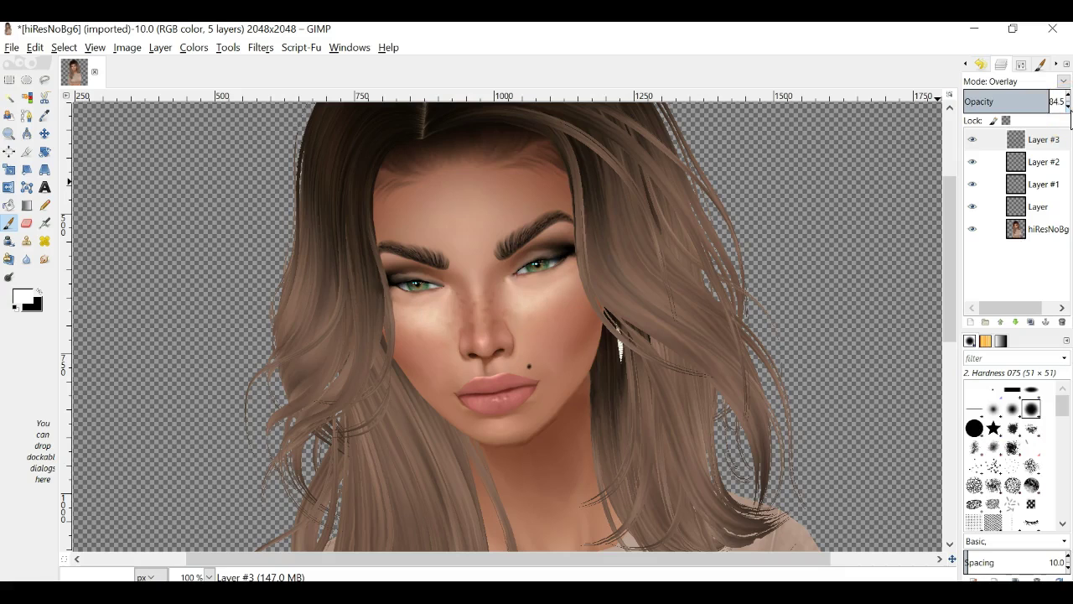
left_click_drag(1068, 109, 1068, 109)
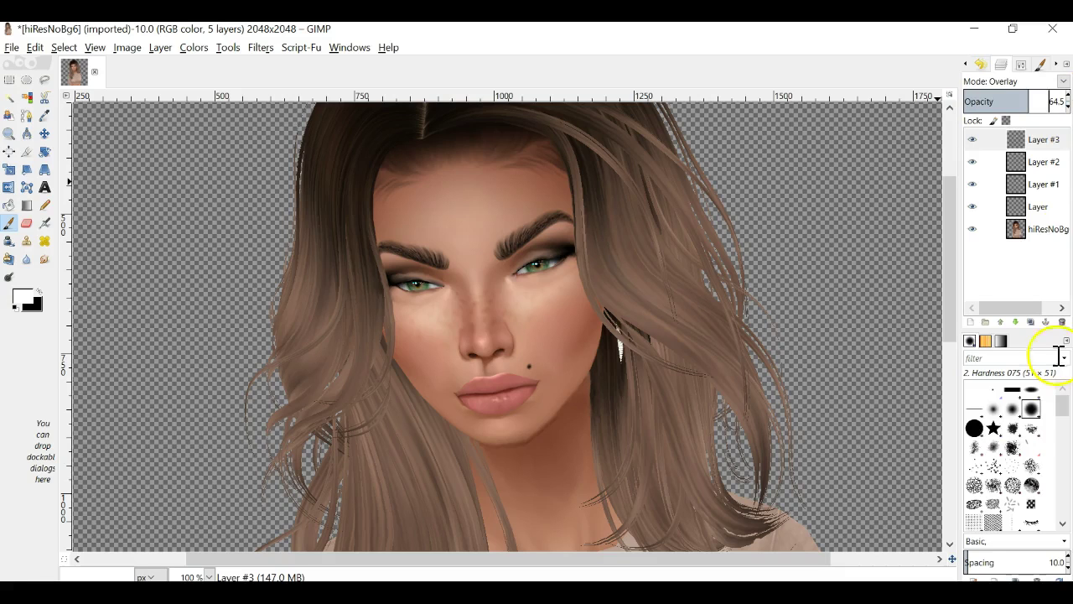
Add another 2048 × 2048 px transparent layer above the under-eye highlight layer for the nose highlight
left_click(971, 324)
left_click(983, 446)
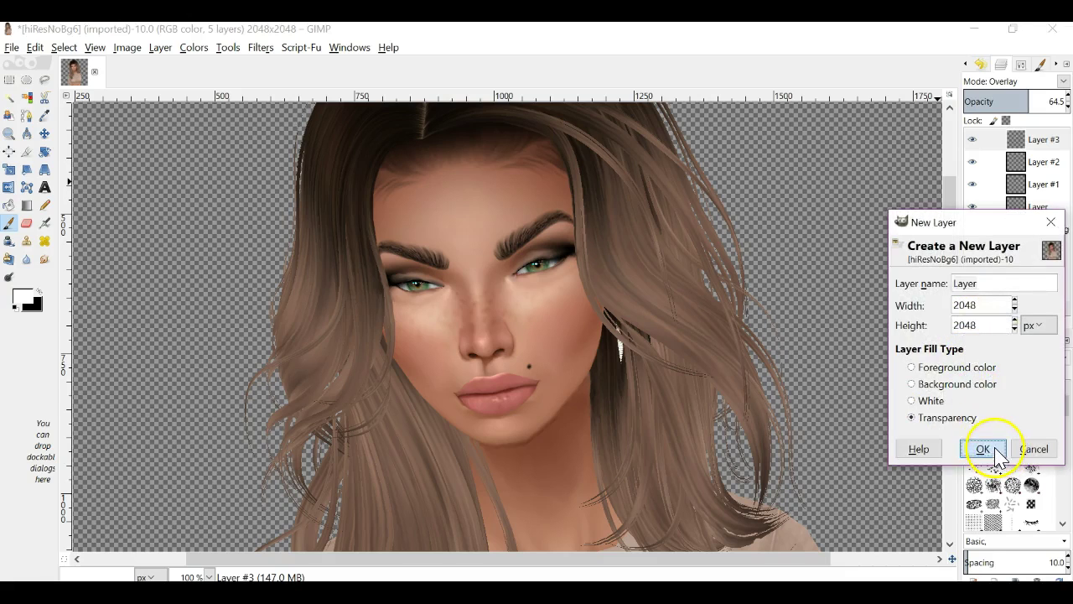
left_click(209, 577)
left_click(188, 466)
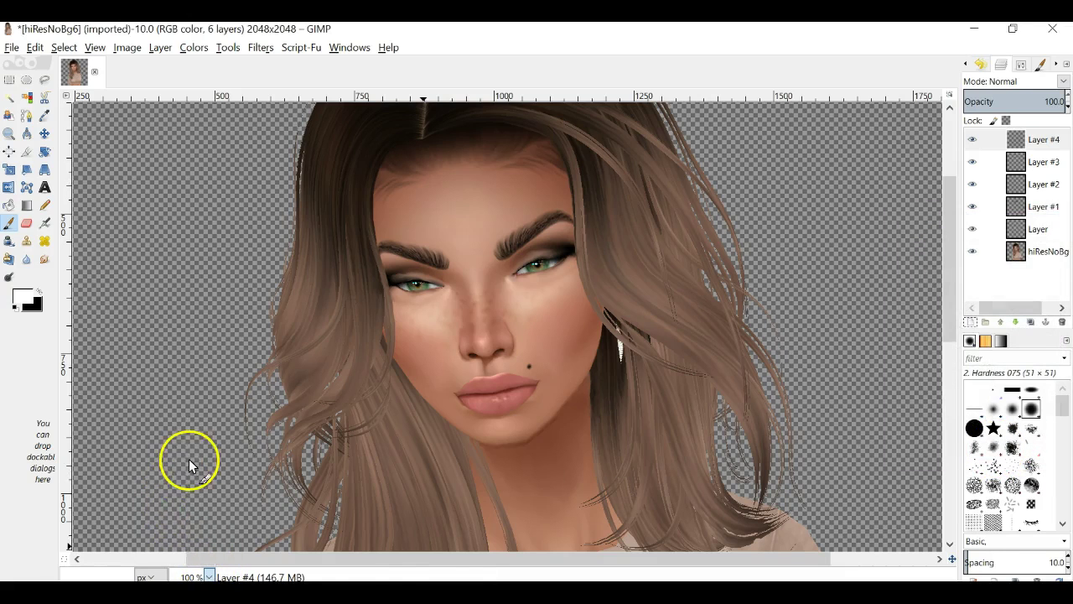
left_click_drag(442, 253, 536, 270)
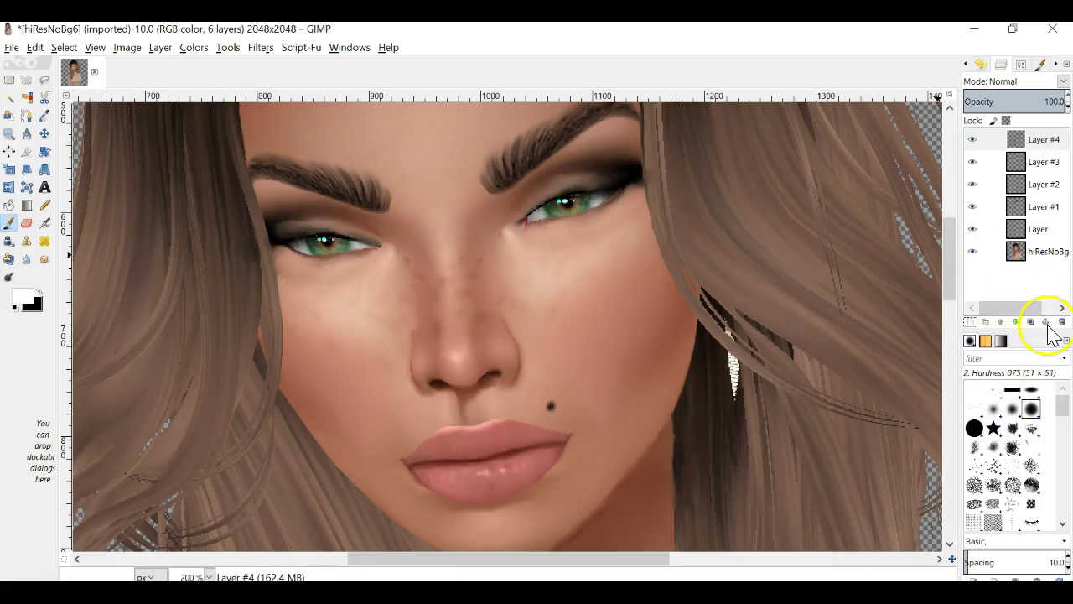
With a size 3 white Paintbrush, draw a straight line down the nose bridge and a small highlight on the nose tip
left_click(1021, 65)
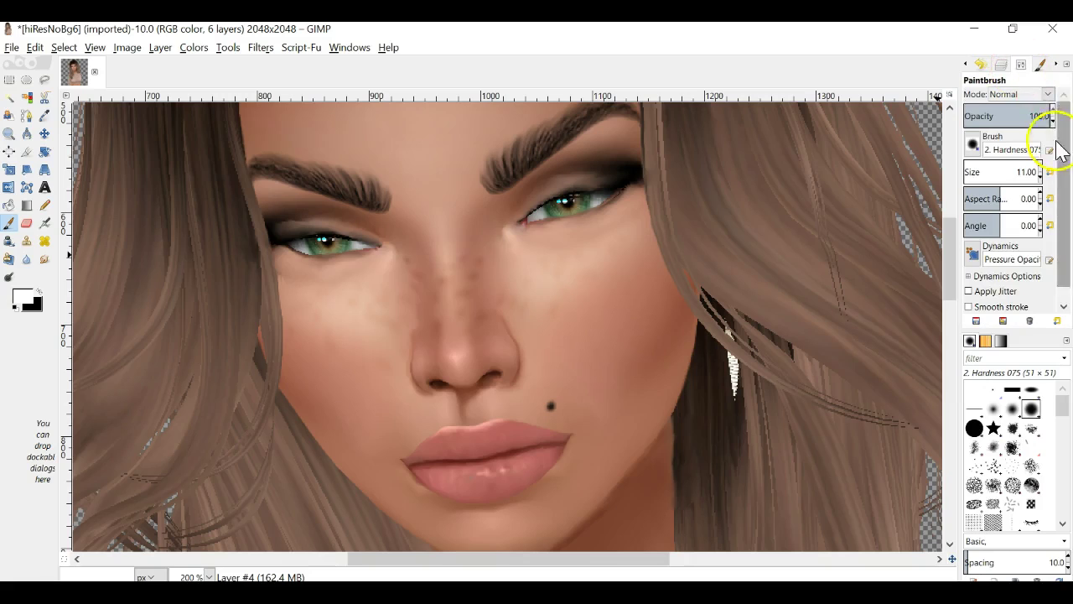
left_click(1040, 177)
double_click(1040, 177)
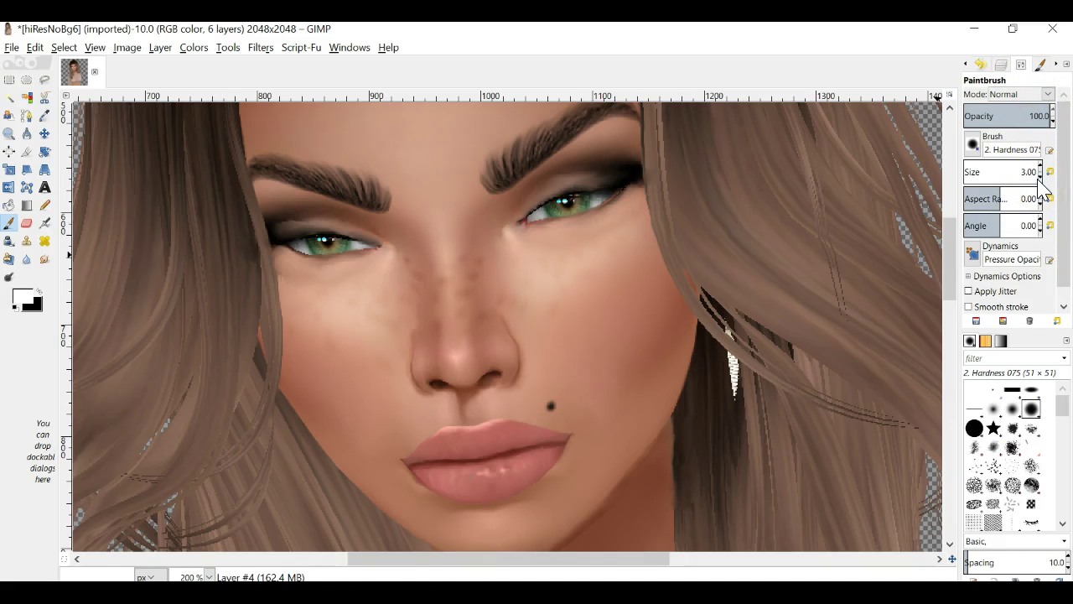
left_click(1040, 177)
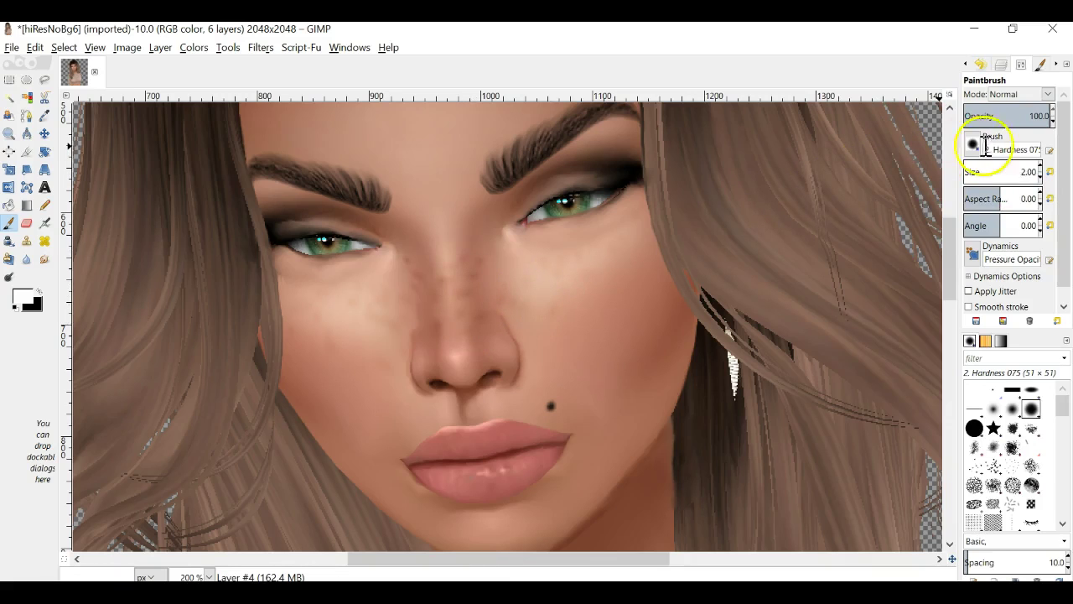
left_click(1040, 169)
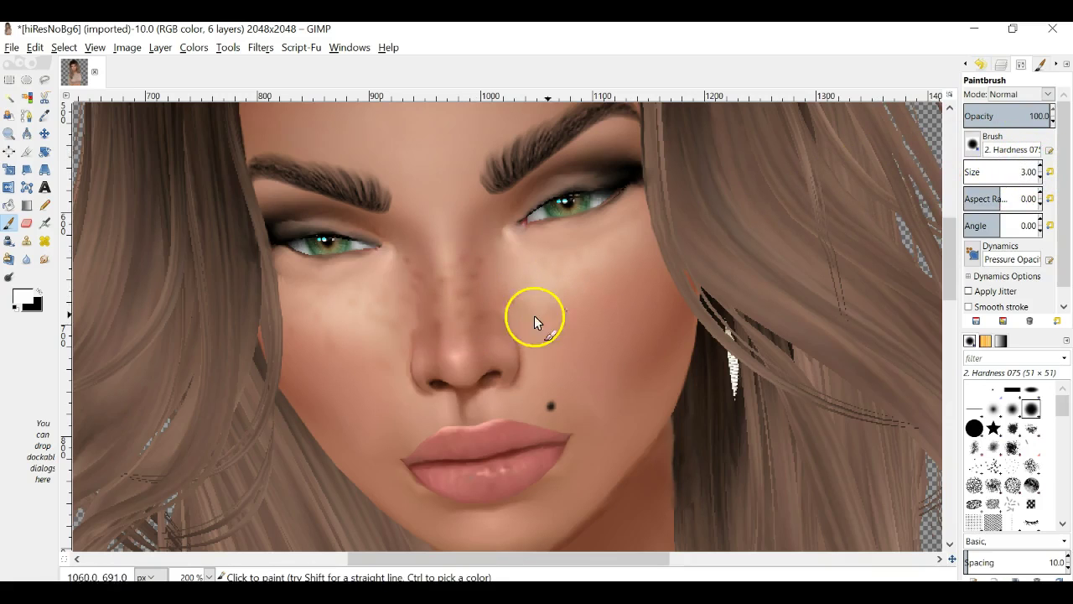
left_click(439, 255)
left_click(444, 231)
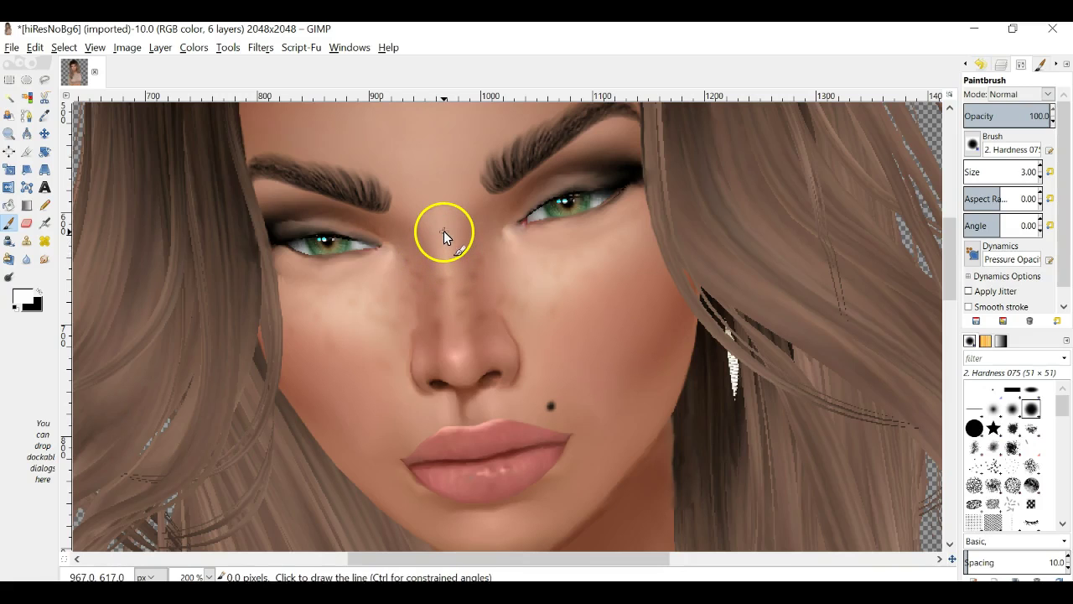
left_click(453, 324, "shift")
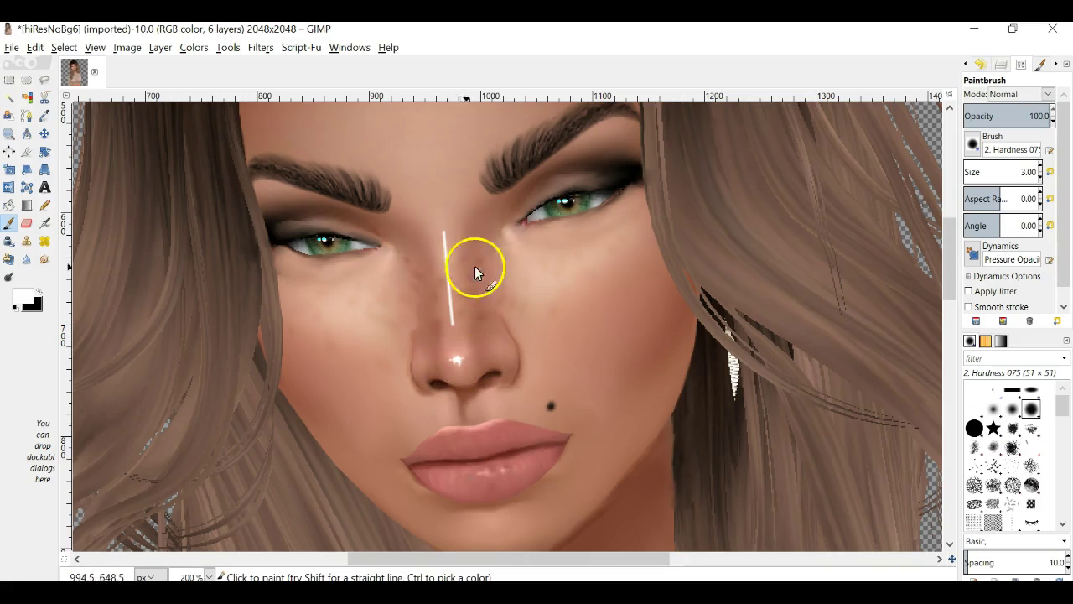
Apply a 7 px Gaussian Blur to the nose highlight layer
left_click(262, 47)
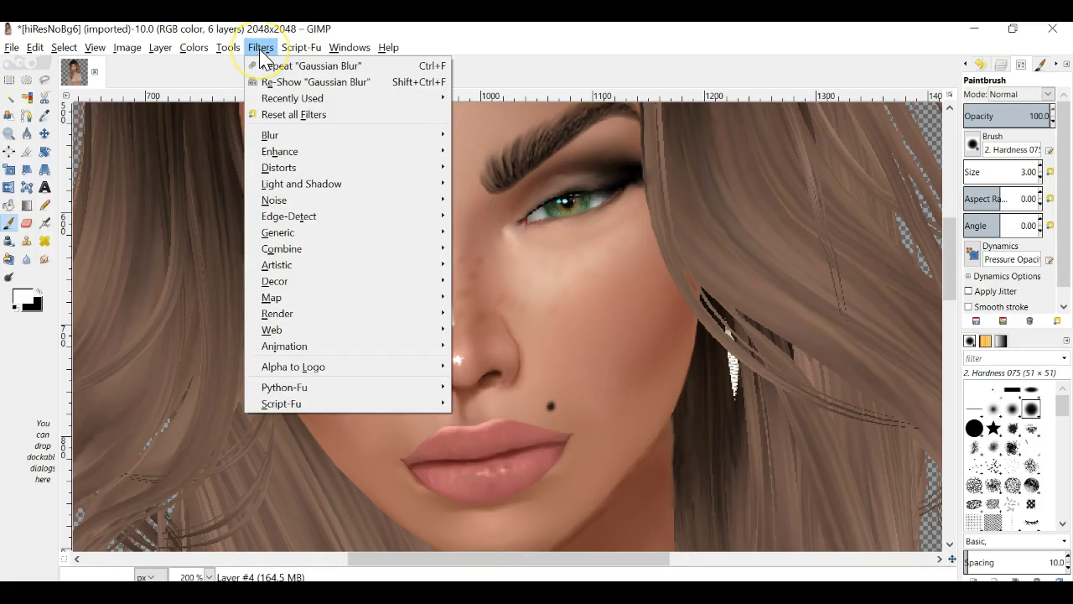
left_click(285, 83)
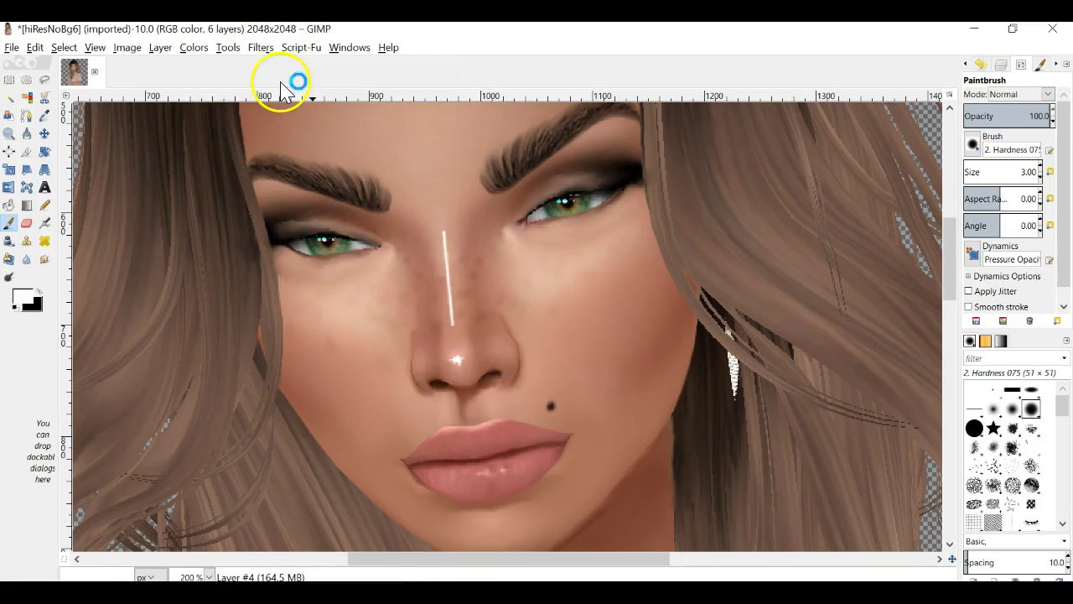
mouse_move(547, 343)
left_mouse_down()
mouse_move(543, 325)
mouse_move(538, 335)
mouse_move(550, 343)
left_mouse_up()
left_click_drag(537, 409, 538, 409)
left_click(537, 402)
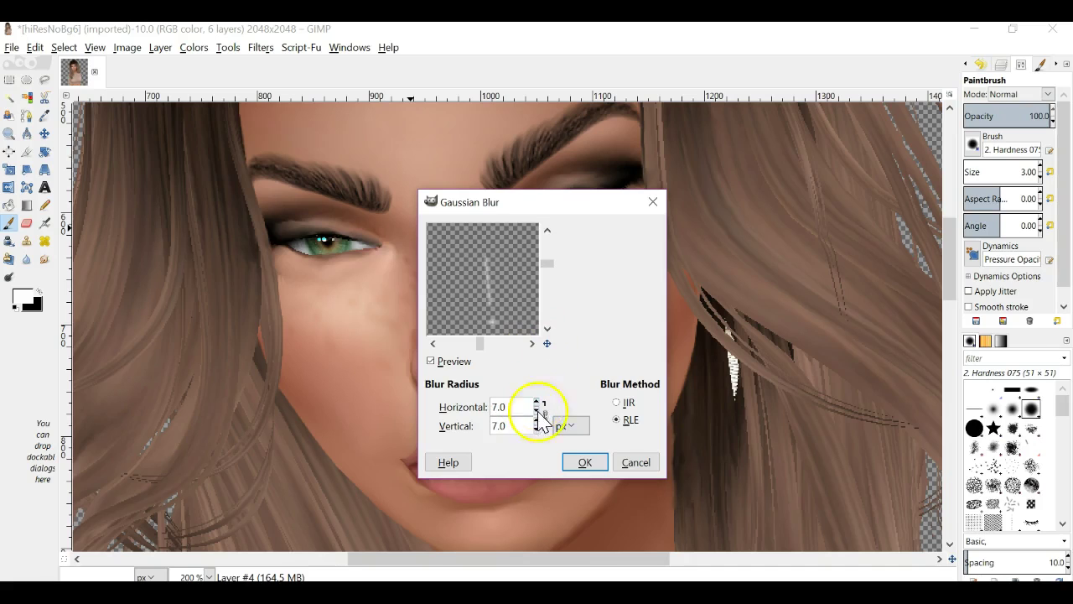
left_click(577, 463)
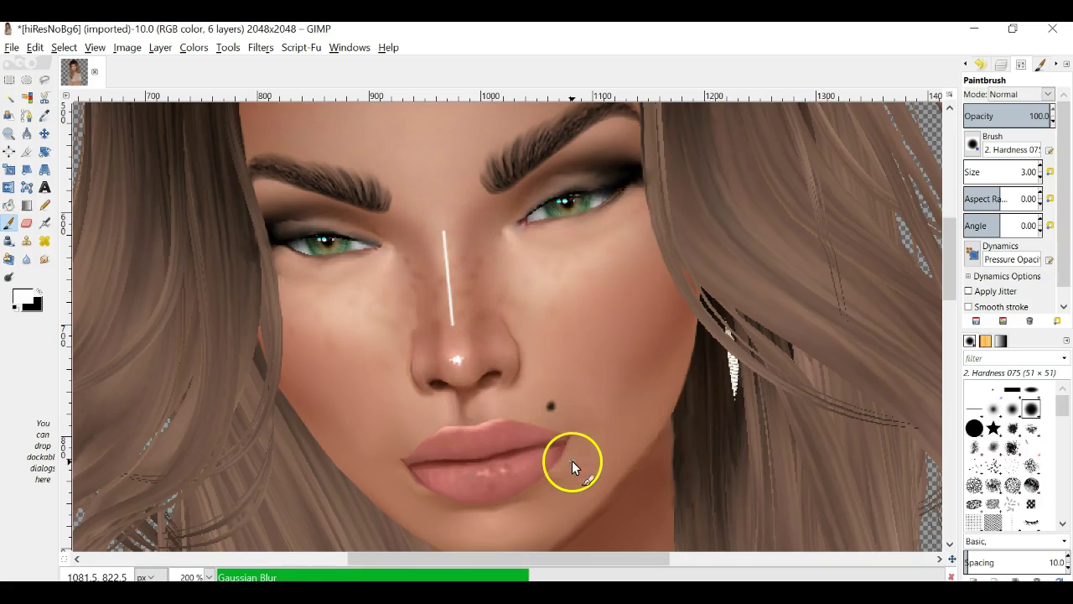
Repeat the Gaussian Blur on the nose highlight layer twice to soften the bridge line
left_click(265, 48)
left_click(281, 66)
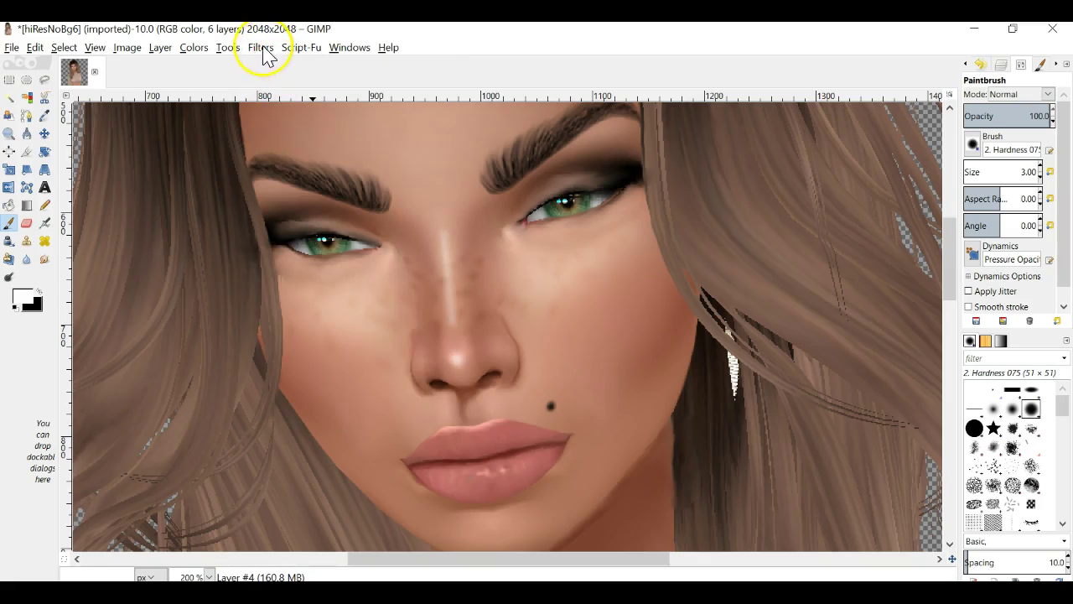
left_click(260, 48)
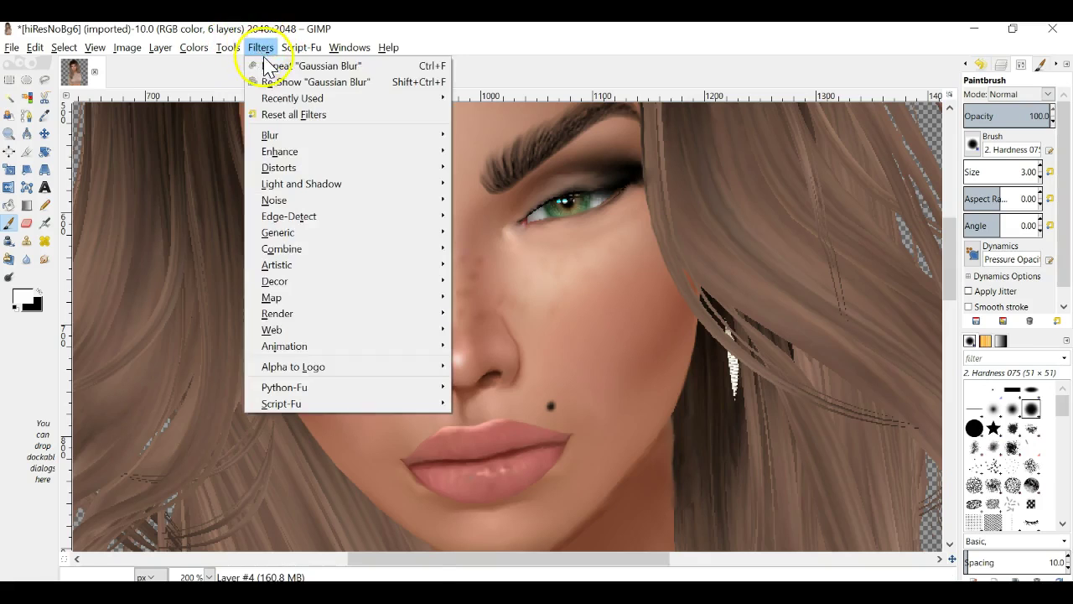
left_click(283, 64)
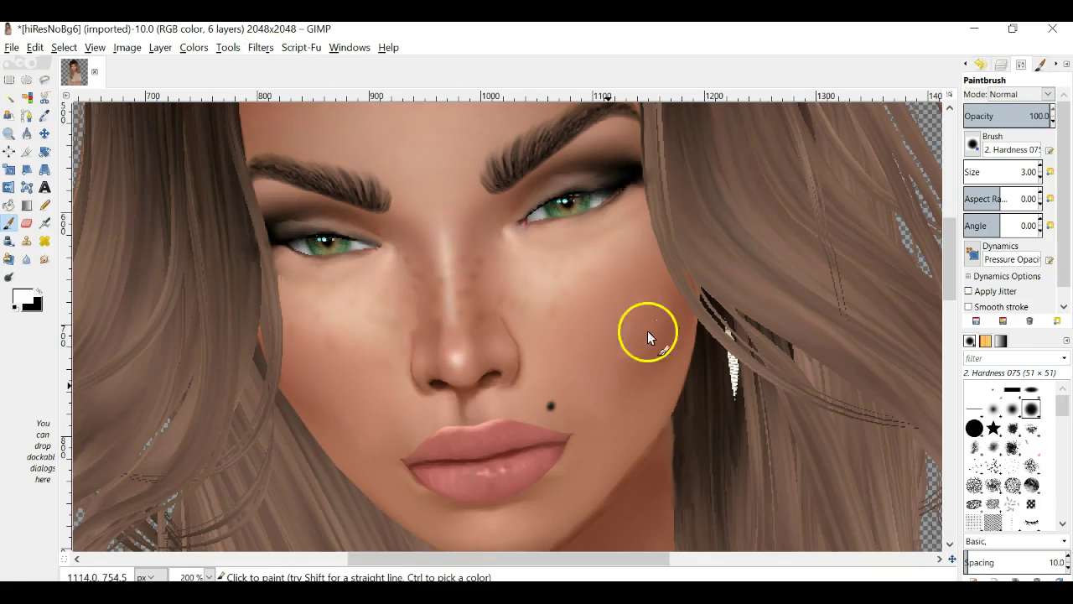
Try the Overlay blend mode on the nose highlight layer and return it to Normal
left_click(999, 65)
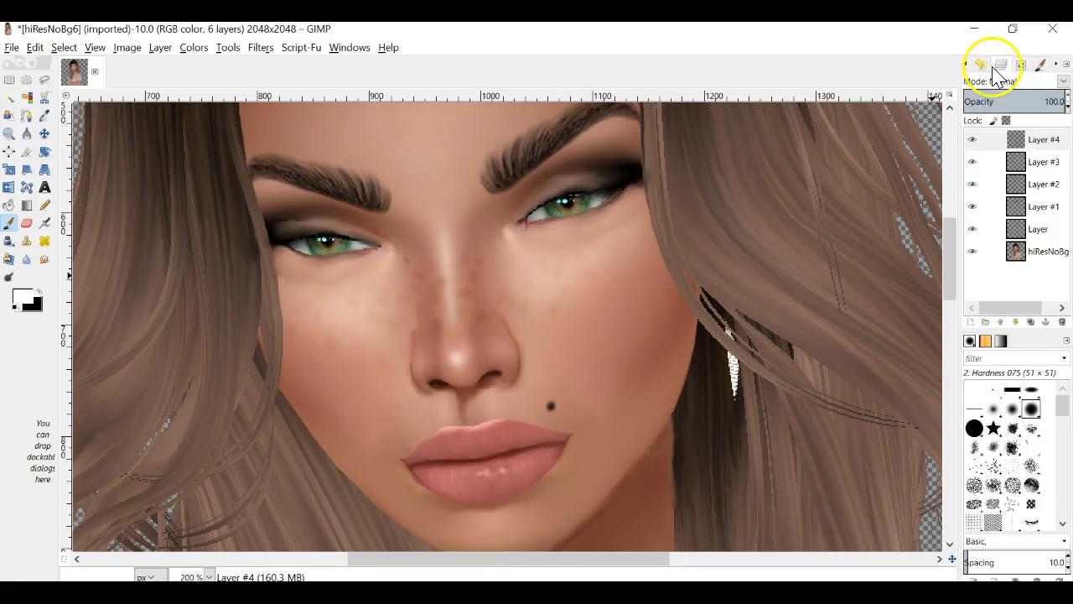
left_click(1064, 81)
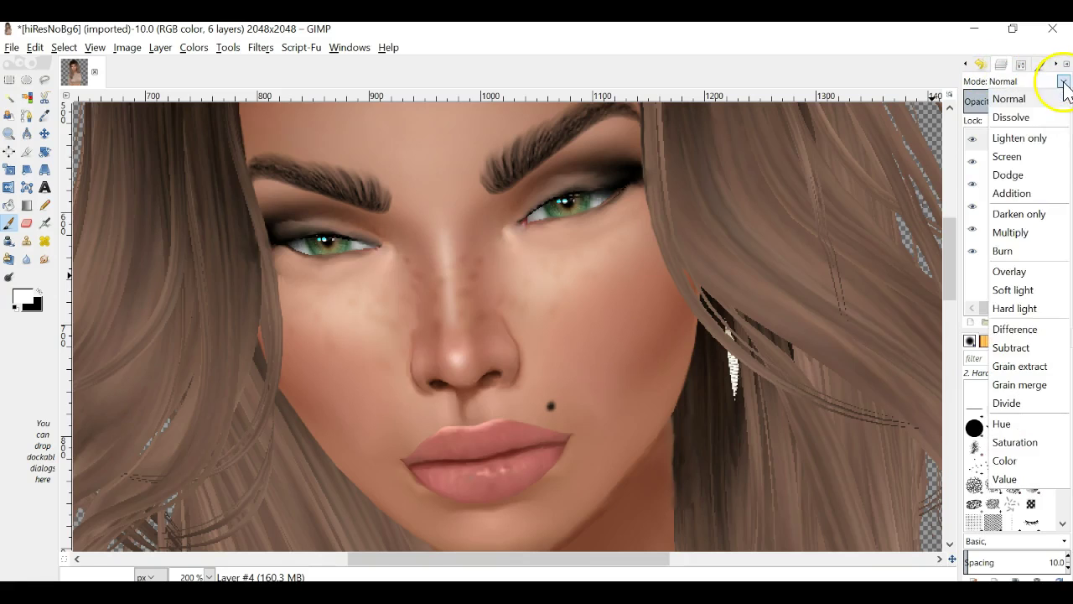
left_click(1017, 277)
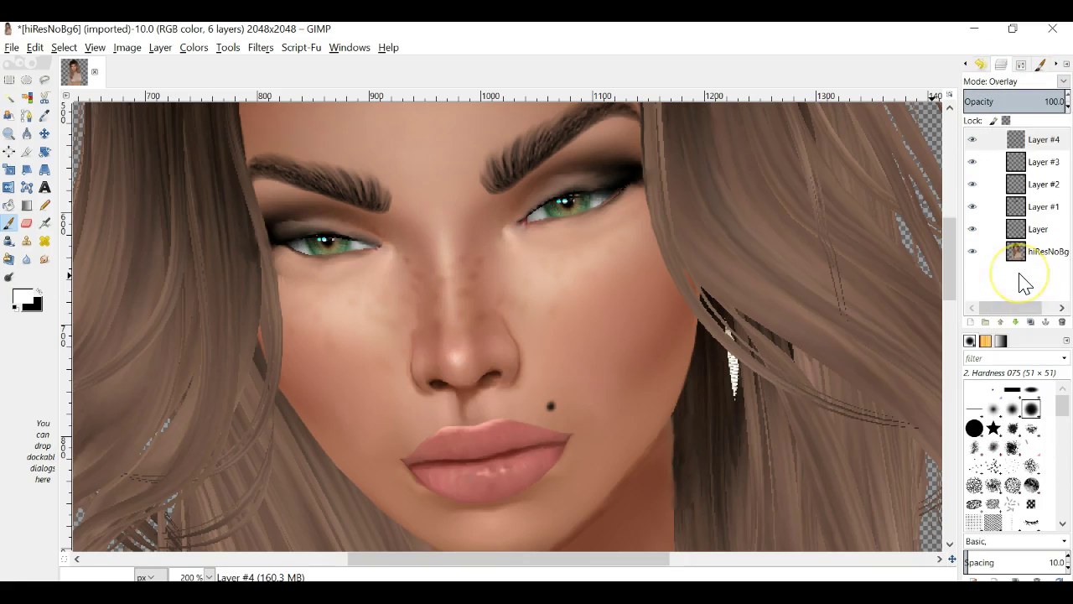
left_click(1065, 83)
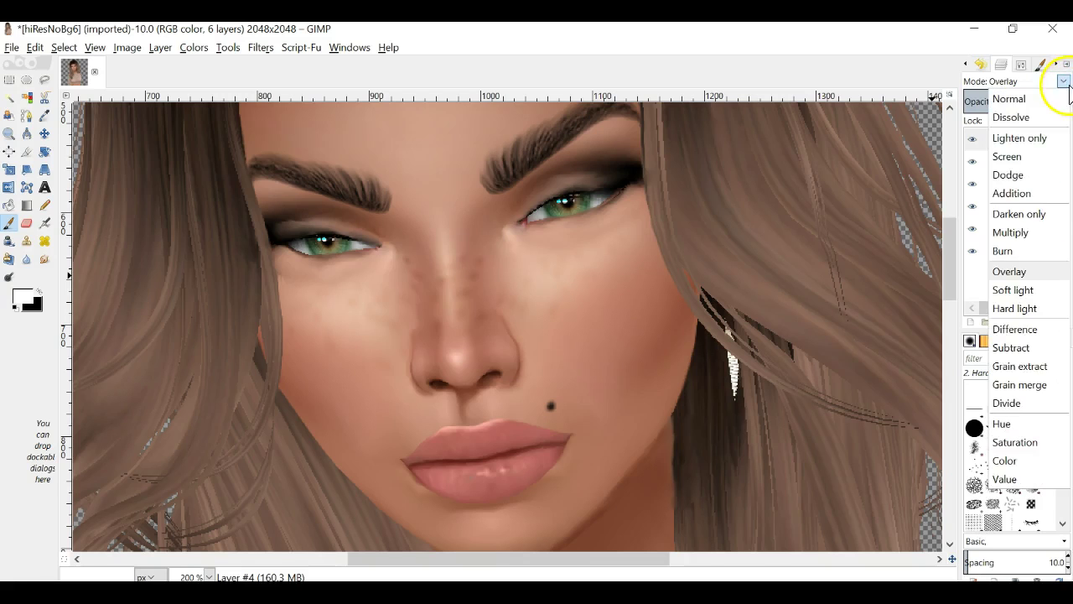
left_click(1052, 99)
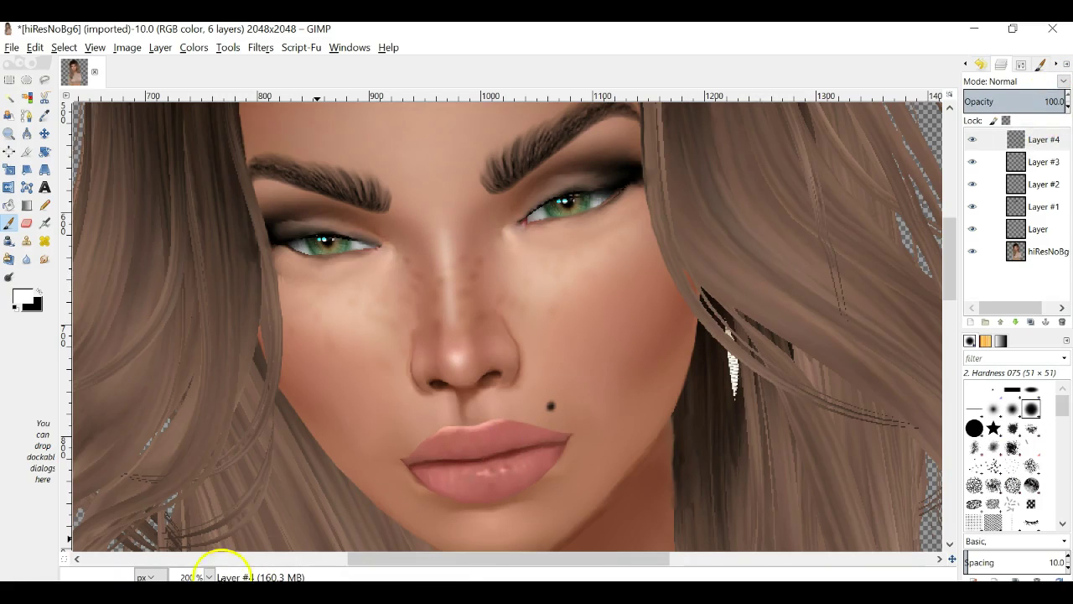
Repeat the Gaussian Blur two more times on the nose highlight, checking the face at 100% zoom
left_click(210, 576)
left_click(198, 482)
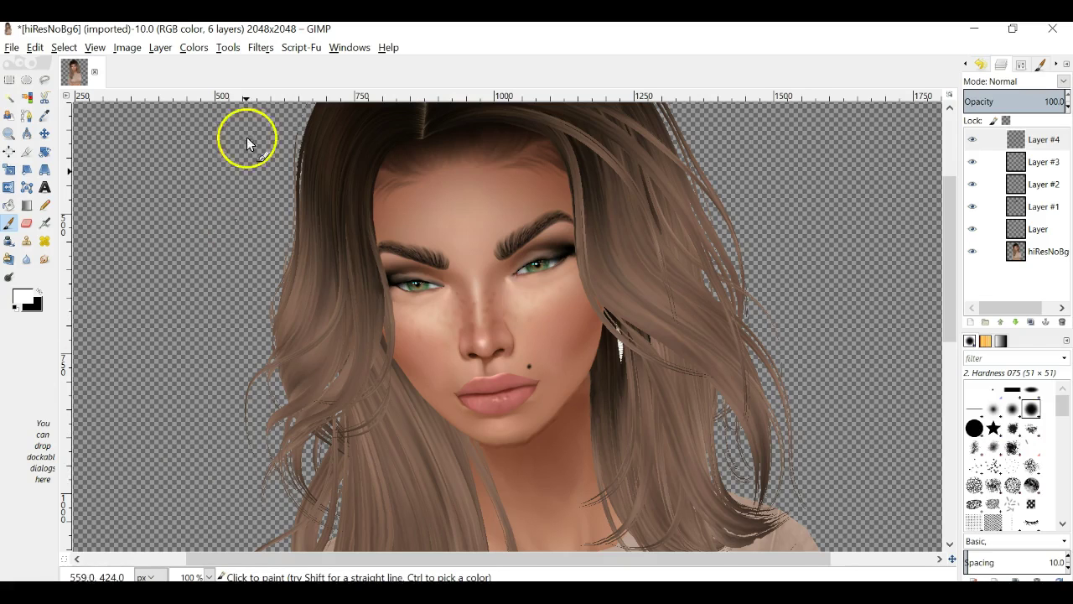
left_click(262, 49)
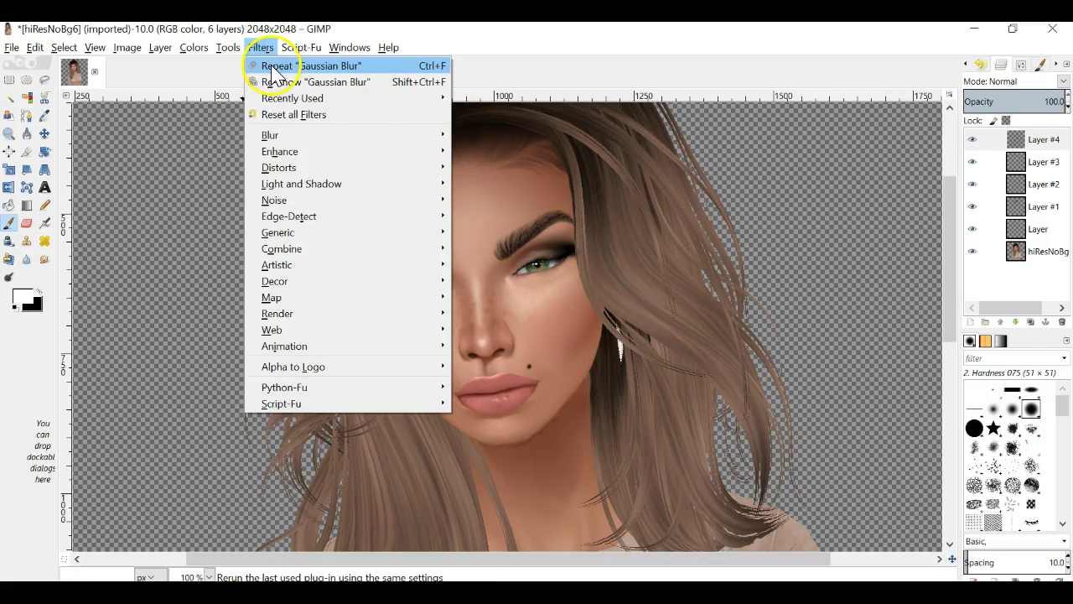
left_click(267, 66)
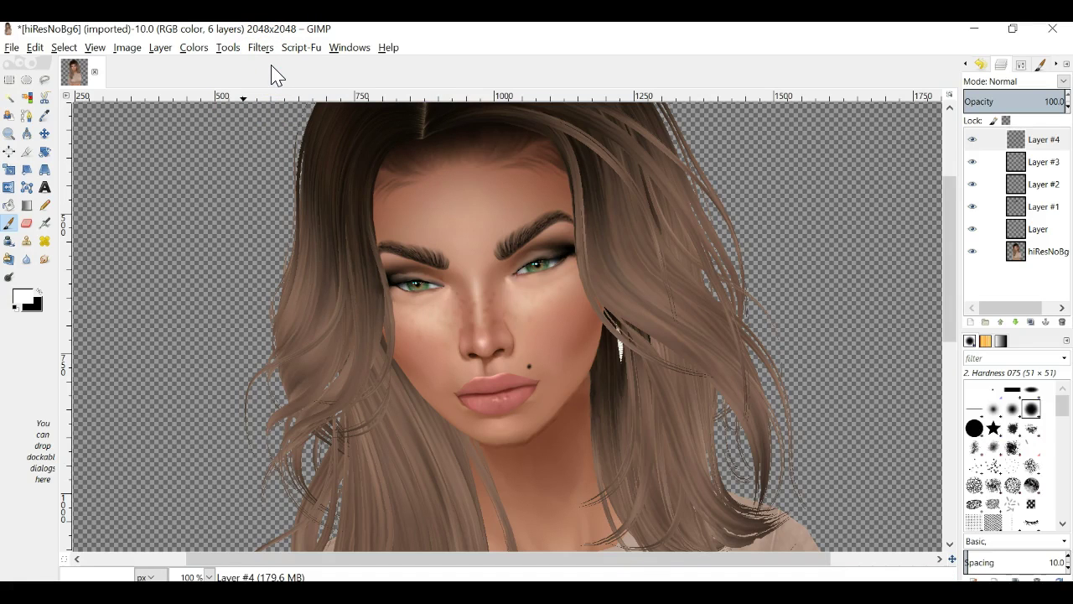
left_click(261, 48)
left_click(267, 66)
Add a transparent layer above the nose highlight and paint a white V over the brows and lower forehead with a size 14 Paintbrush
left_click(971, 322)
left_click(986, 447)
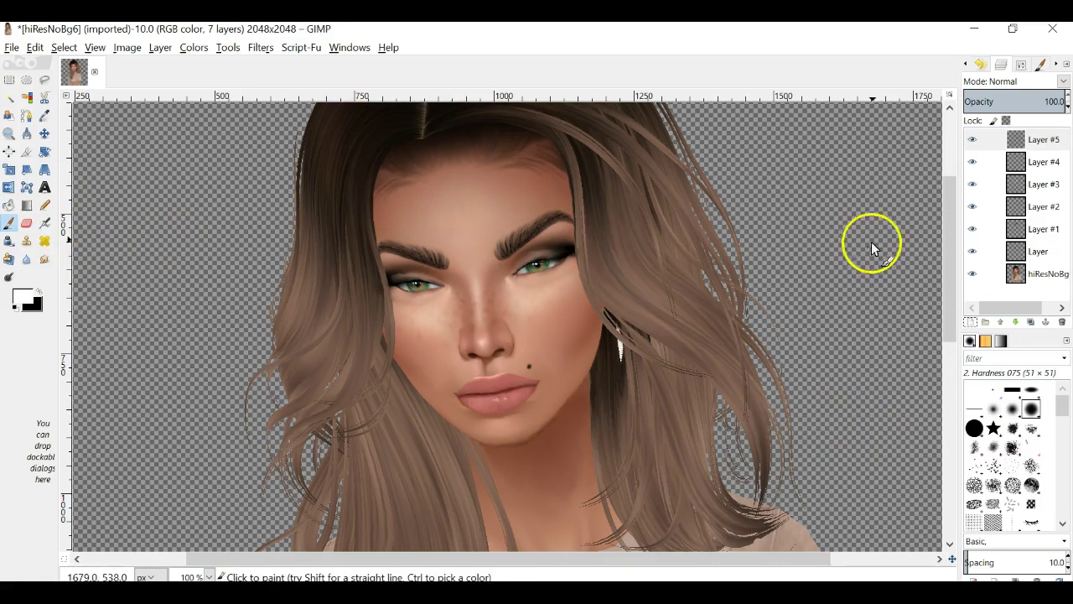
left_click(1040, 64)
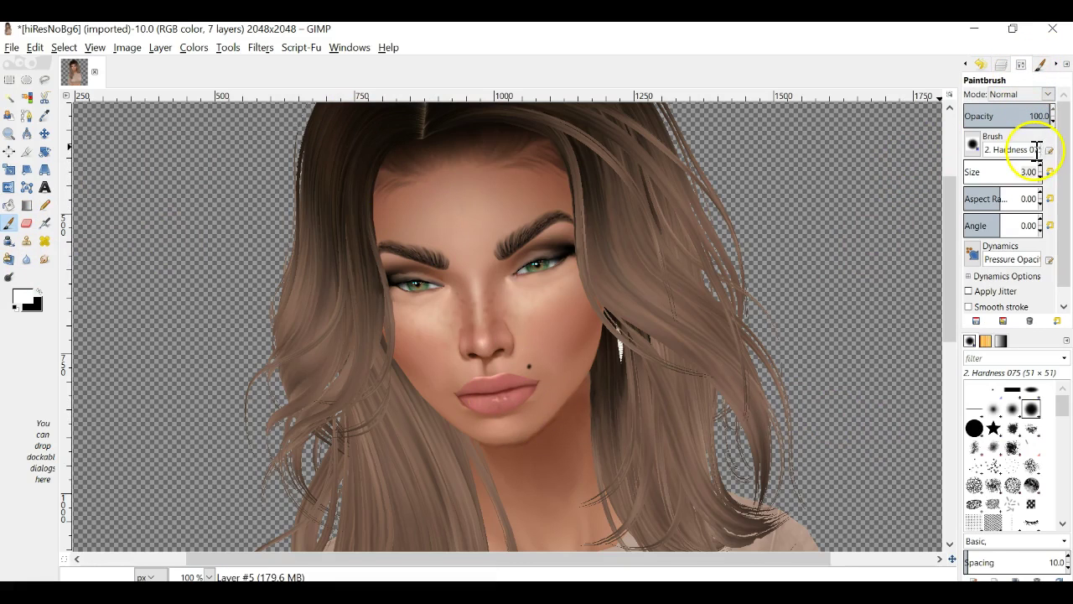
scroll(1040, 169, "up", 5)
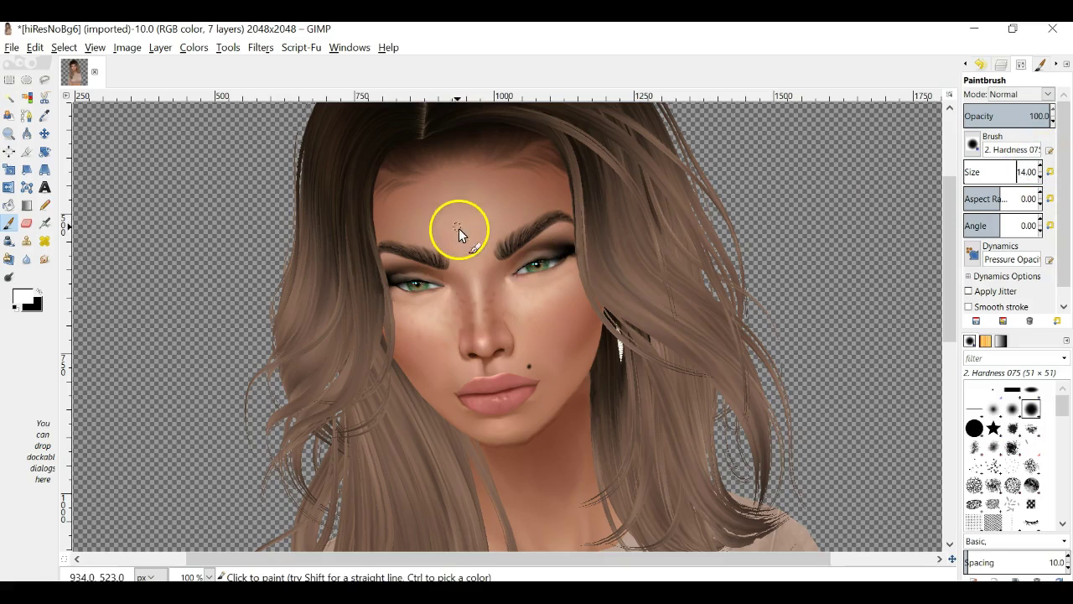
mouse_move(437, 241)
left_mouse_down()
mouse_move(508, 222)
mouse_move(469, 256)
mouse_move(452, 247)
mouse_move(472, 266)
mouse_move(441, 244)
mouse_move(470, 265)
mouse_move(502, 233)
mouse_move(472, 265)
mouse_move(480, 250)
mouse_move(469, 249)
mouse_move(527, 218)
mouse_move(471, 241)
mouse_move(434, 229)
mouse_move(444, 237)
mouse_move(393, 237)
mouse_move(439, 247)
mouse_move(407, 226)
mouse_move(444, 240)
mouse_move(398, 233)
mouse_move(507, 233)
left_mouse_up()
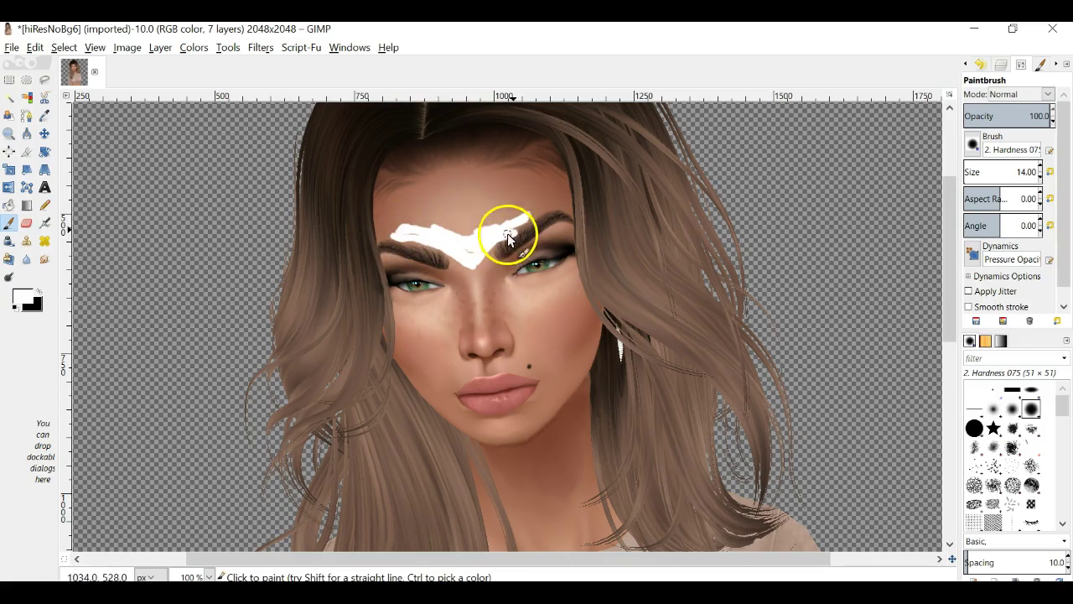
Erase the white paint spilling onto the eyebrow and extend the white highlight across the centre of the forehead with the Paintbrush
left_click(27, 223)
left_click_drag(515, 239, 503, 242)
key("ctrl+z")
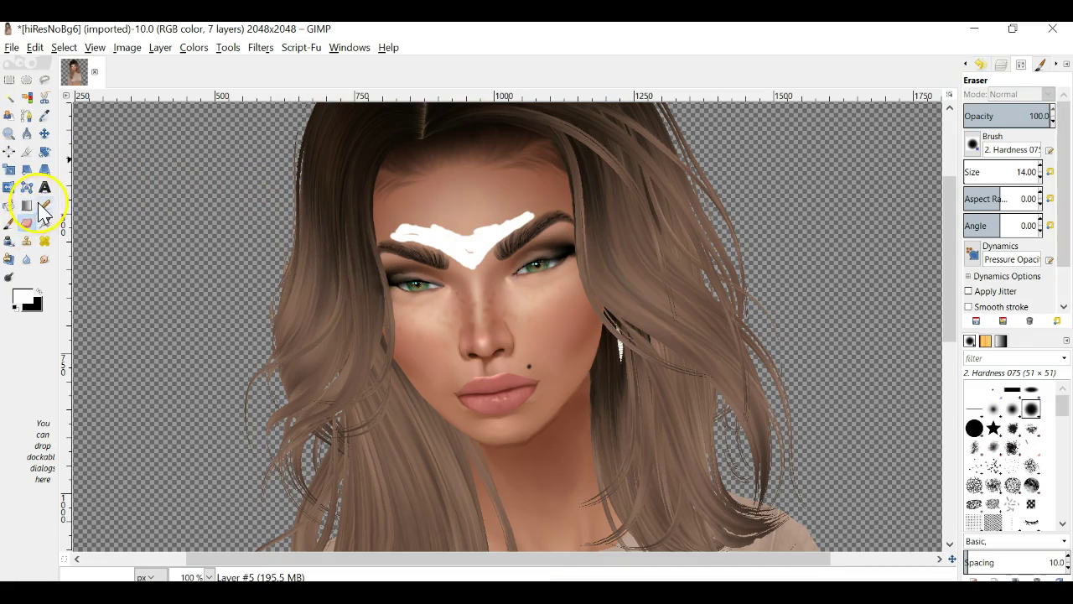
left_click(10, 223)
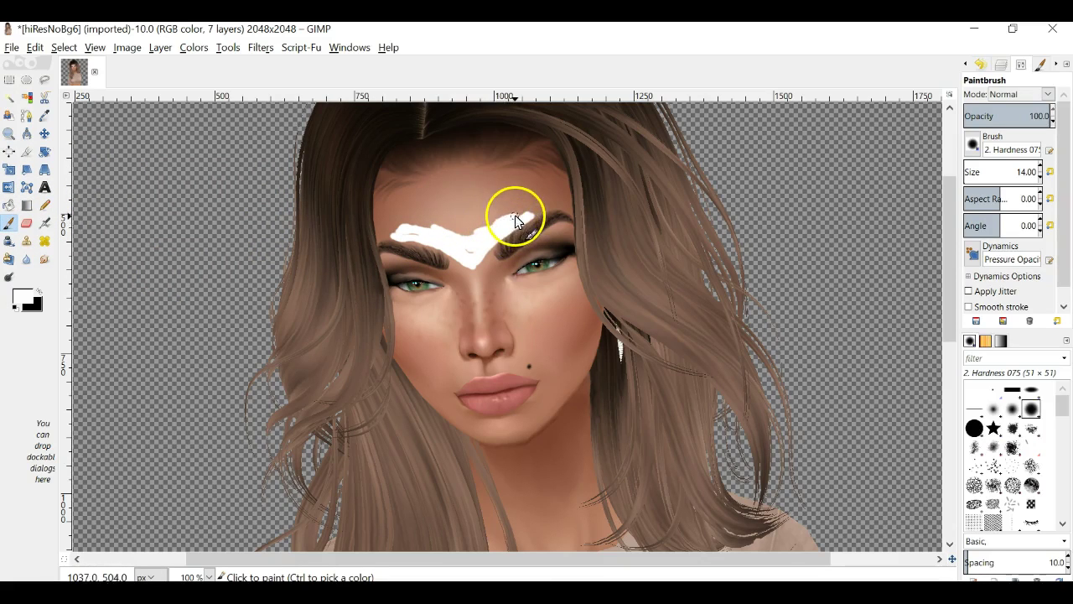
mouse_move(494, 226)
left_mouse_down()
mouse_move(426, 227)
mouse_move(487, 225)
mouse_move(468, 225)
left_mouse_up()
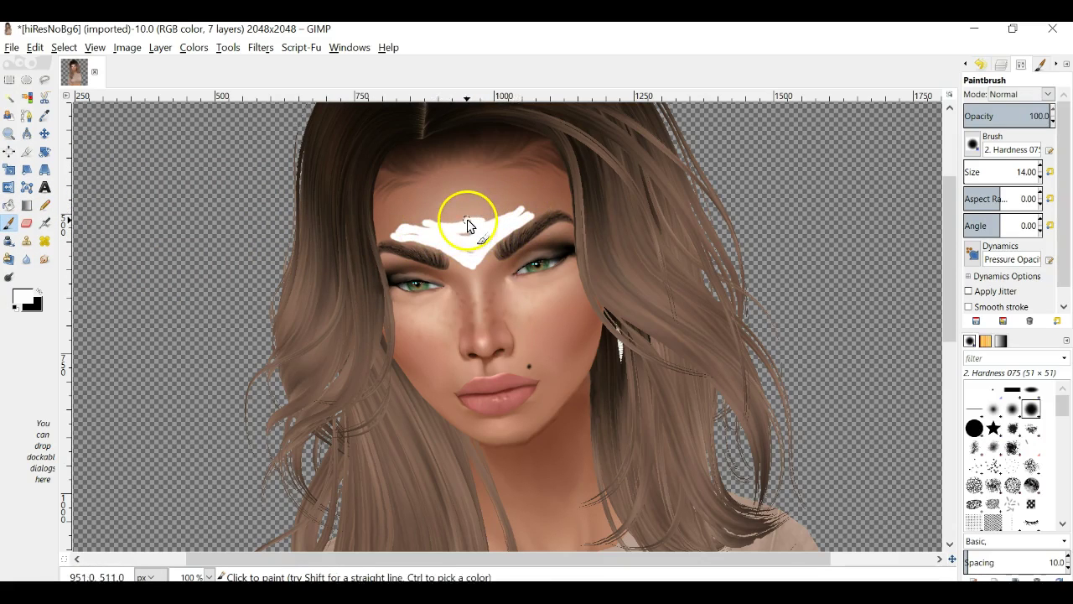
Apply a Gaussian Blur with an 87 px radius to the forehead highlight layer
left_click(261, 48)
left_click(277, 84)
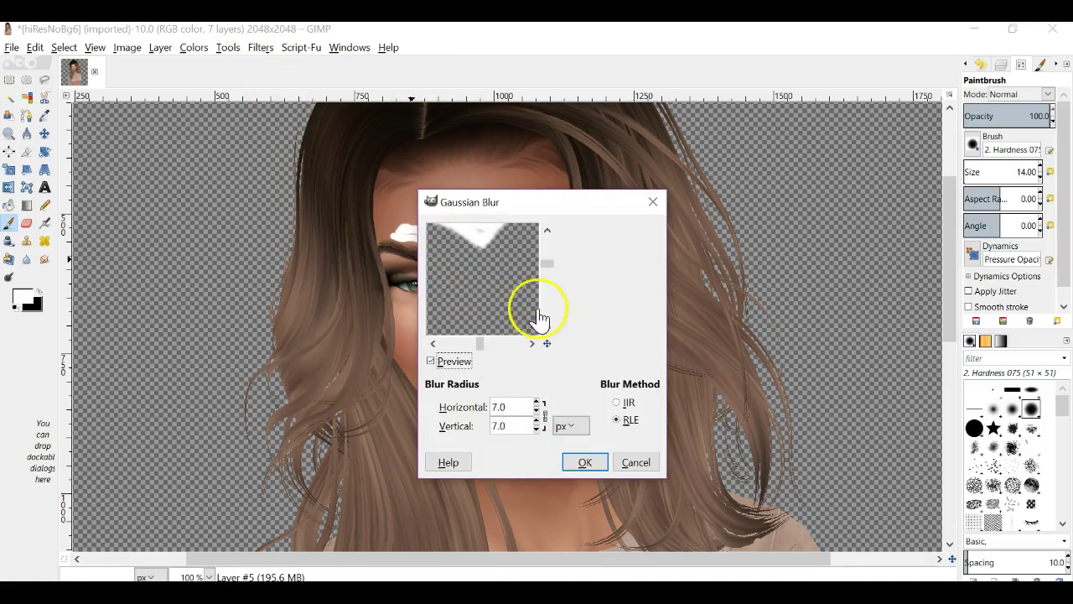
left_click_drag(546, 344, 548, 344)
left_click(537, 401)
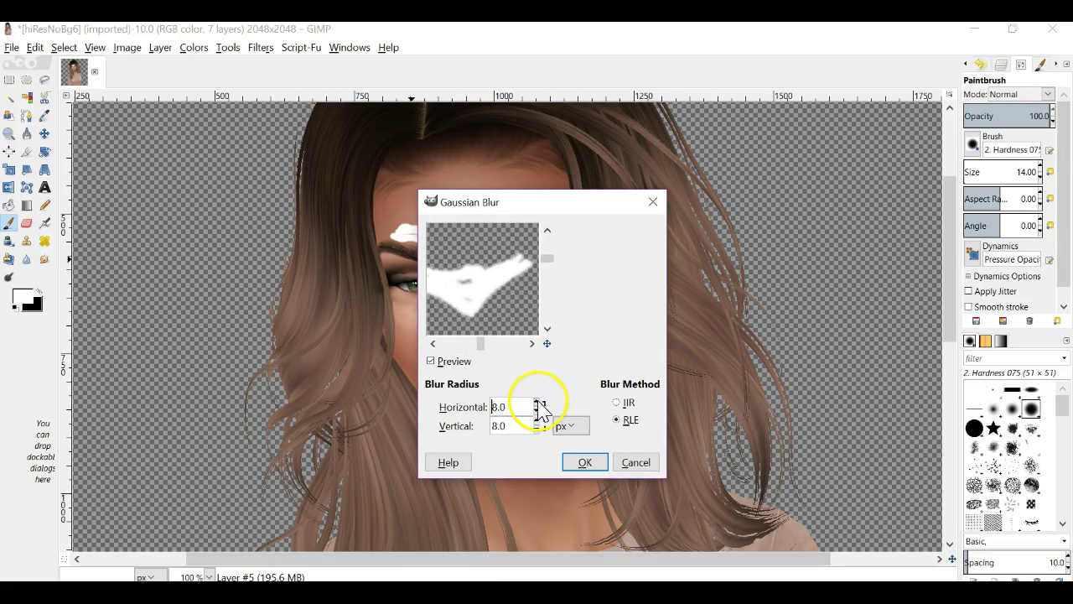
left_click_drag(537, 404, 538, 403)
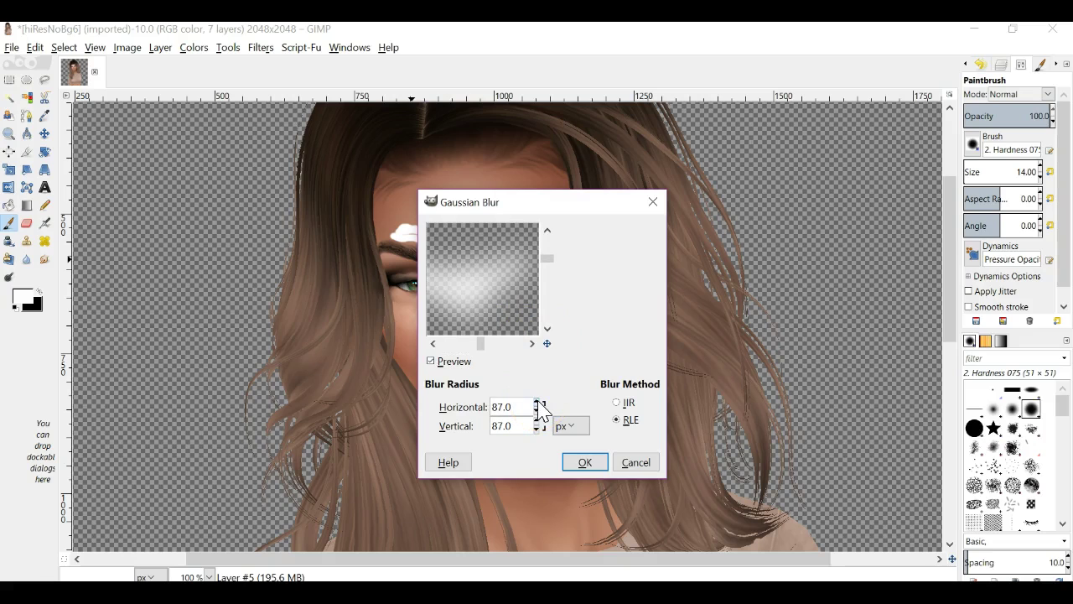
left_click(588, 456)
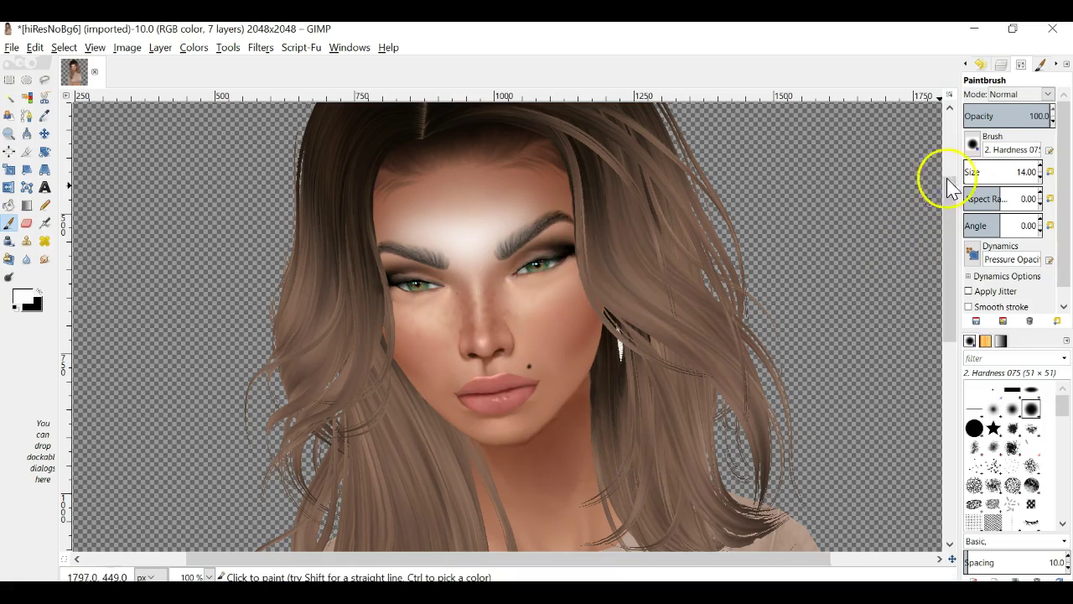
Set the forehead highlight layer's blend mode to Overlay and its opacity to 47
left_click(1003, 66)
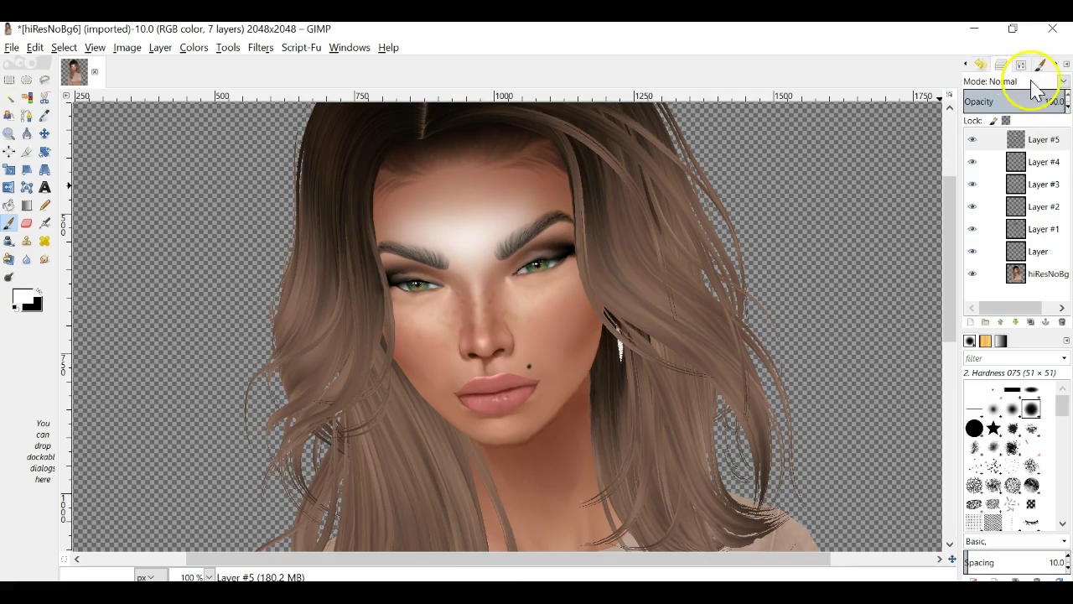
left_click(1062, 81)
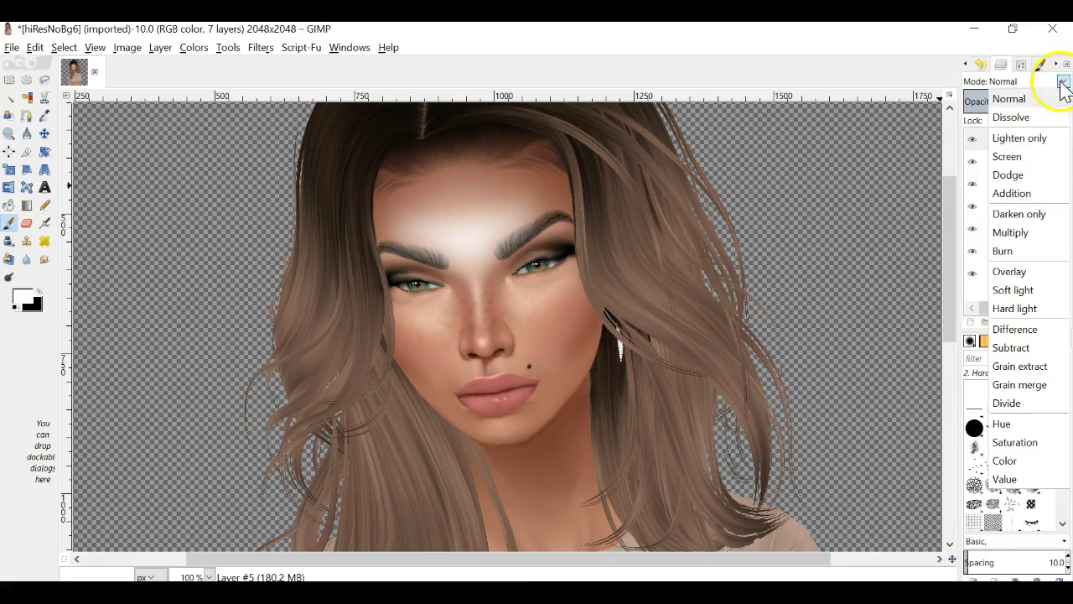
left_click(1010, 272)
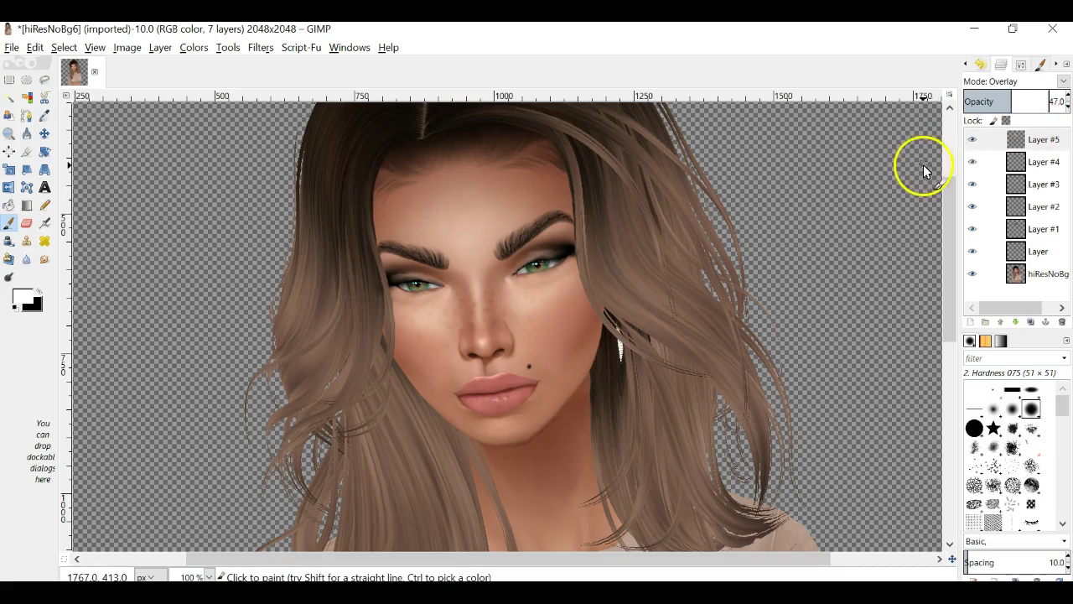
Compare the face with and without the contour and highlight layers by hiding them one by one and showing them all again
left_click(973, 140)
left_click(973, 140)
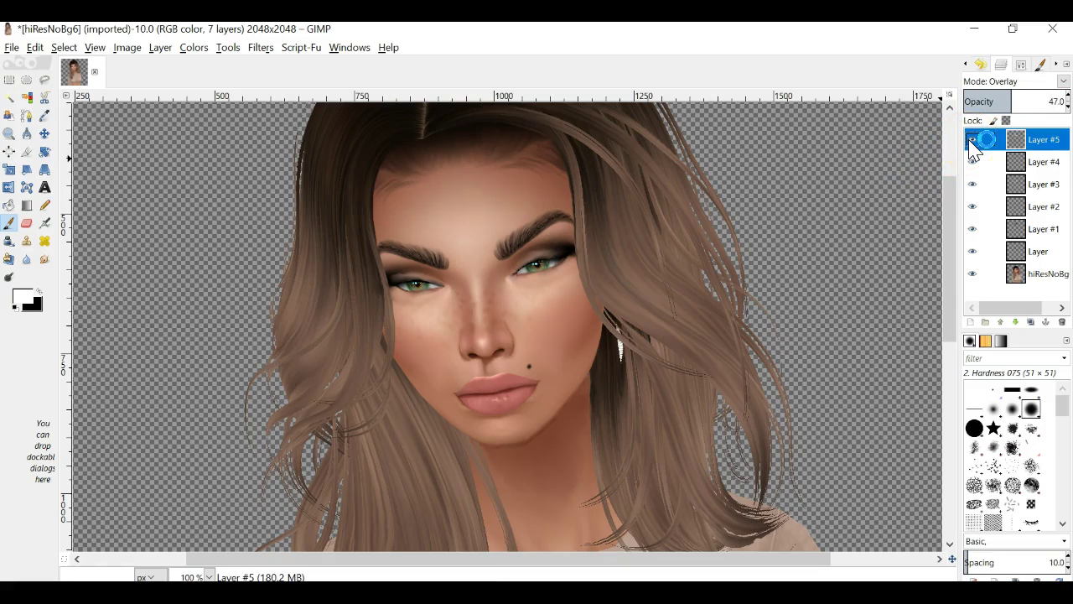
left_click(209, 577)
left_click(199, 502)
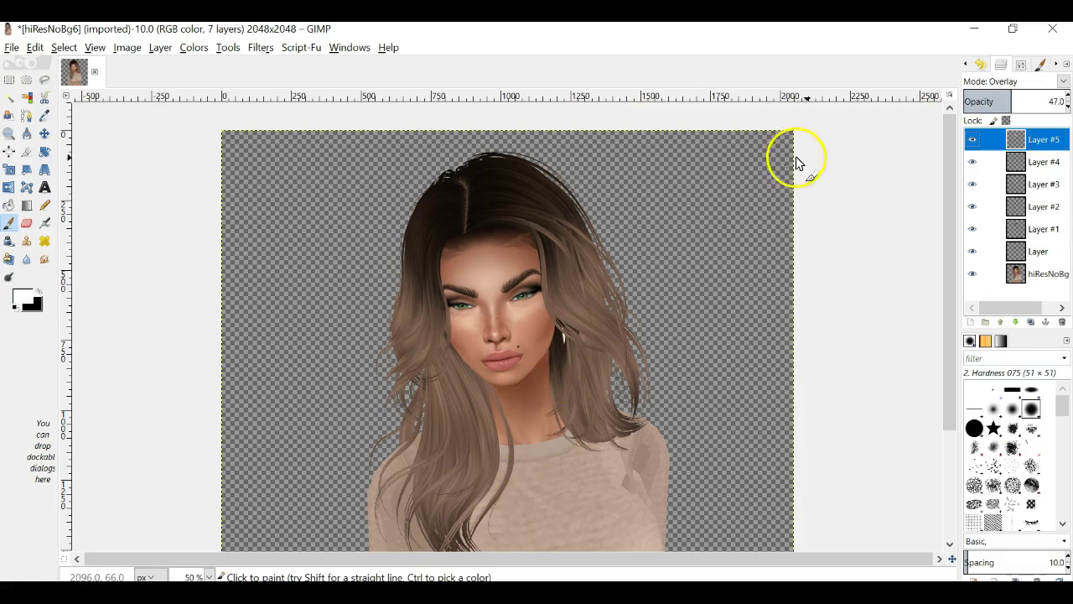
left_click(972, 140)
left_click(972, 161)
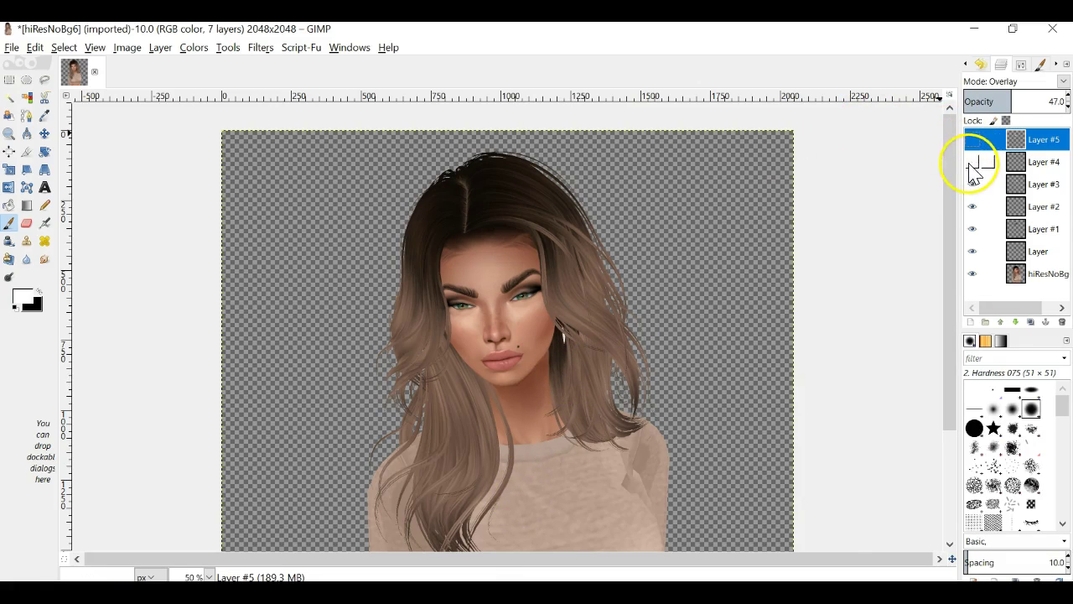
left_click(972, 184)
left_click(972, 207)
left_click(972, 229)
left_click(975, 251)
left_click(975, 250)
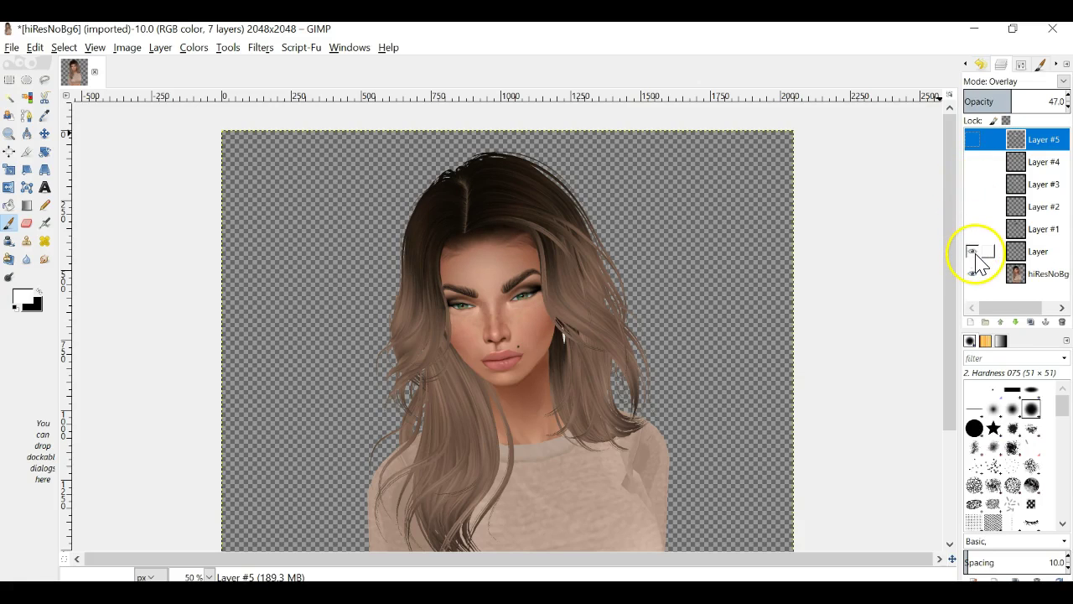
left_click(972, 229)
left_click(972, 229)
left_click(972, 229)
left_click(973, 184)
left_click(973, 162)
left_click(975, 140)
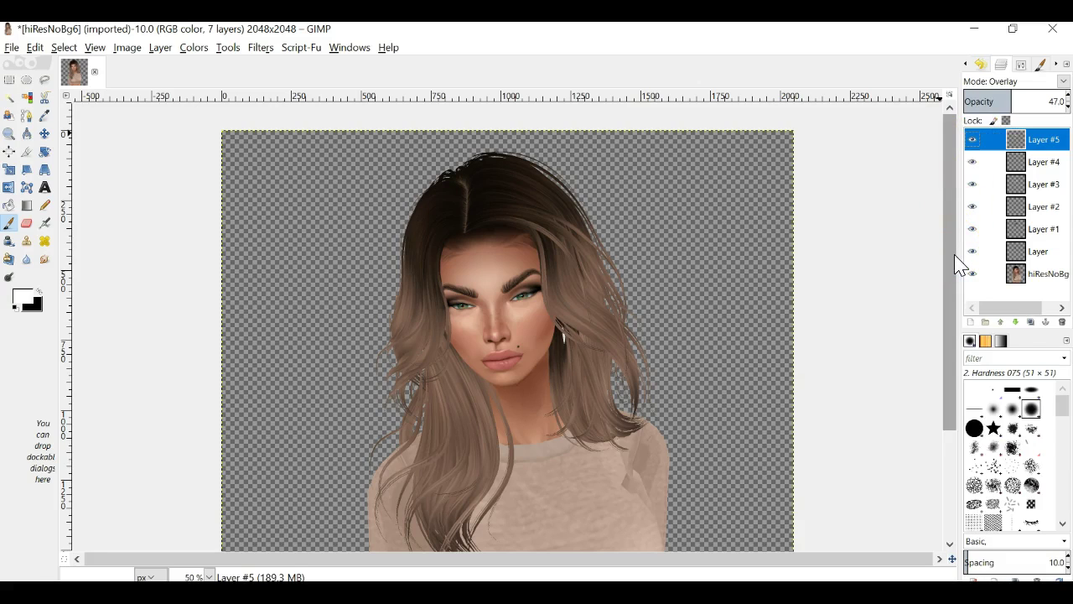
Add another 2048 × 2048 px transparent layer above the forehead highlight layer
left_click(970, 322)
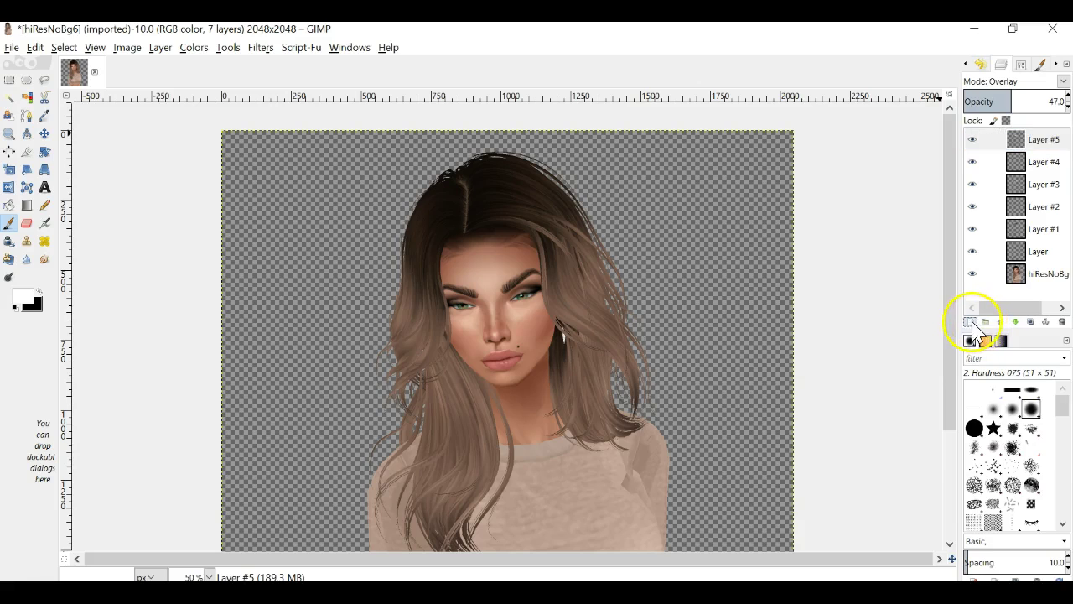
left_click(985, 447)
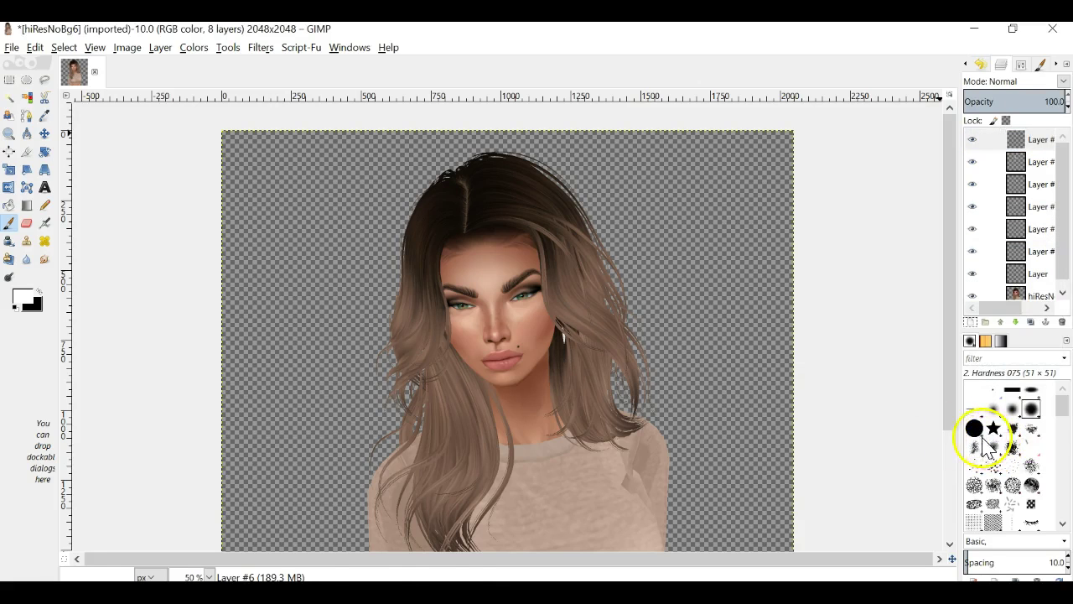
left_click(974, 141)
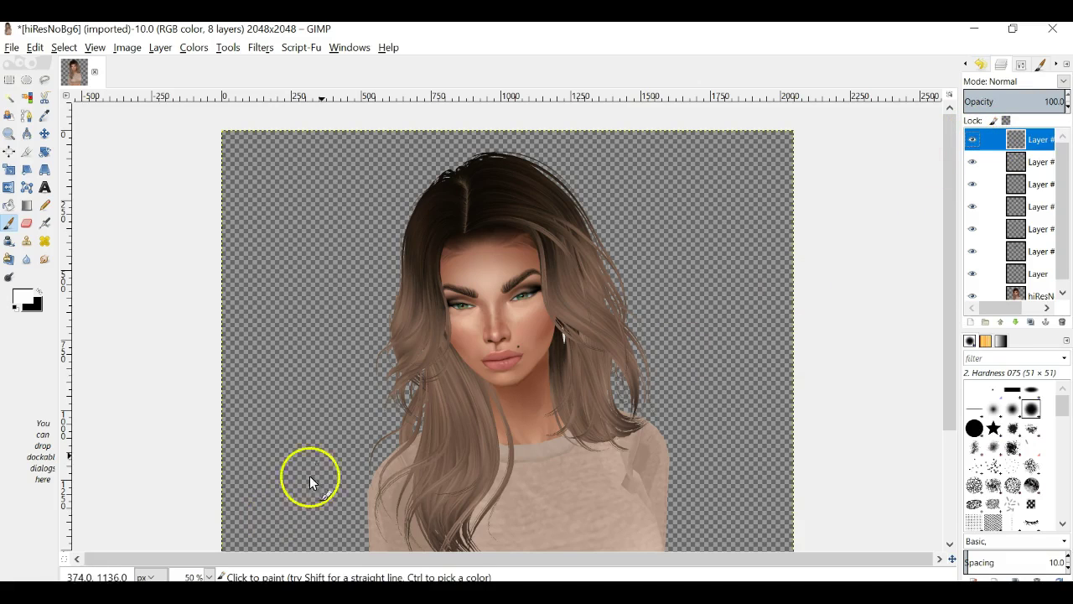
left_click(208, 577)
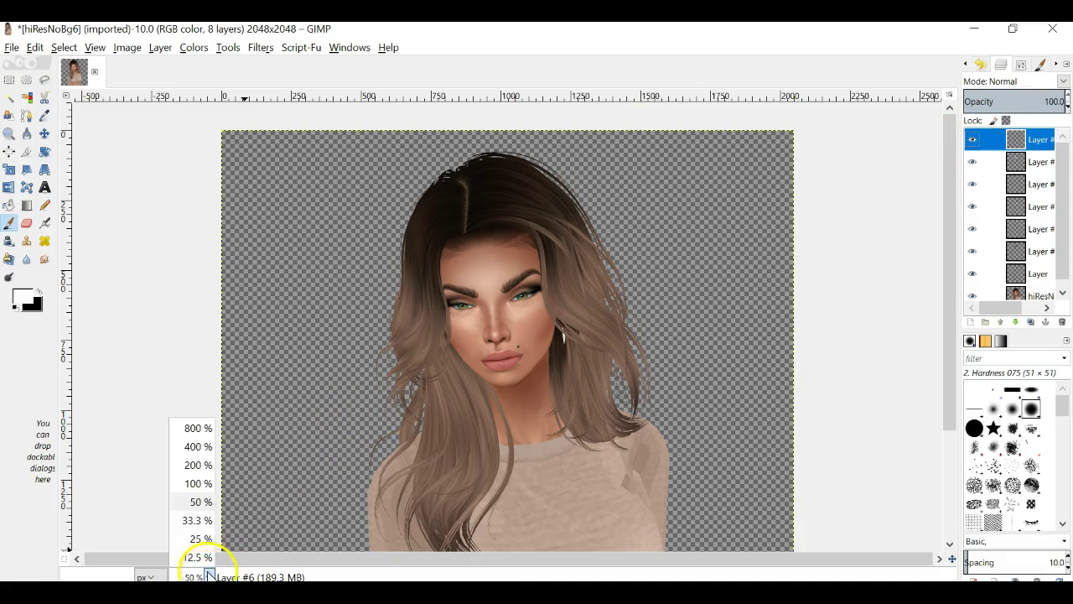
Trace the outline of the lips with the Free Select tool and close it into a selection
left_click(198, 465)
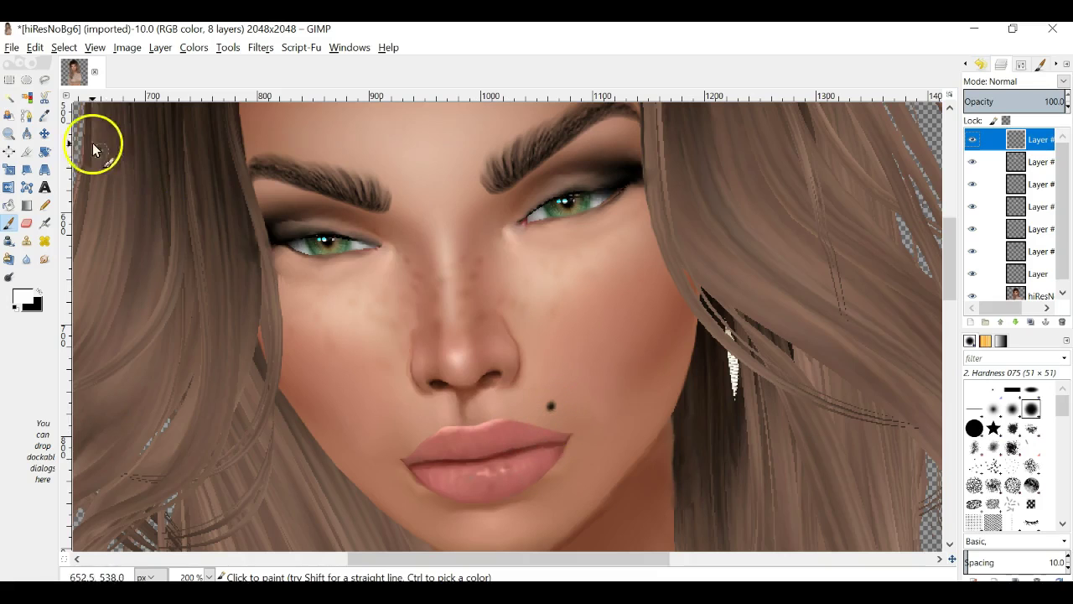
left_click(40, 80)
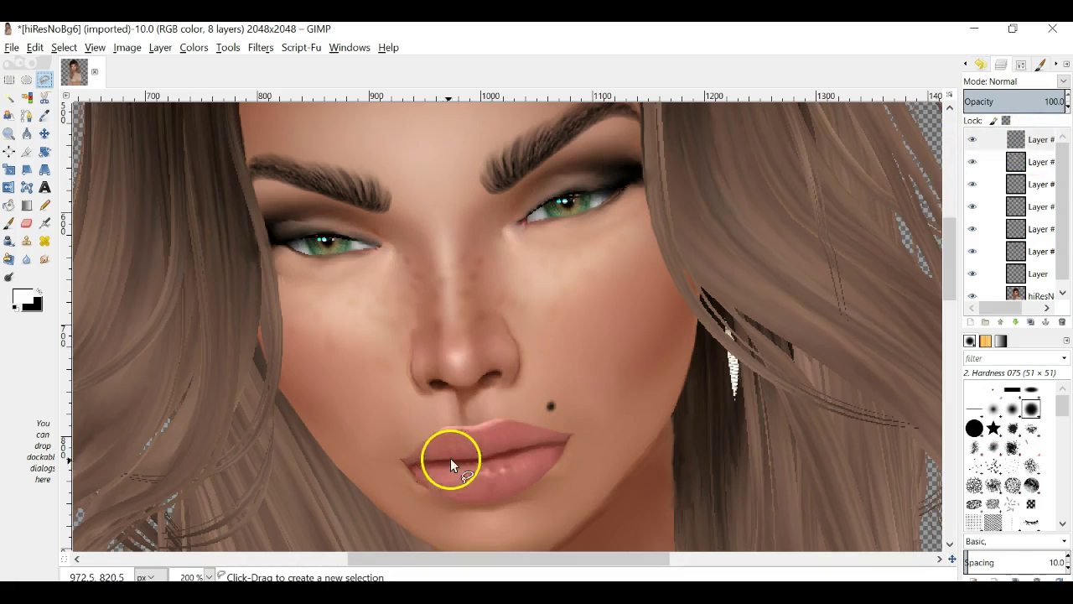
left_click(470, 428)
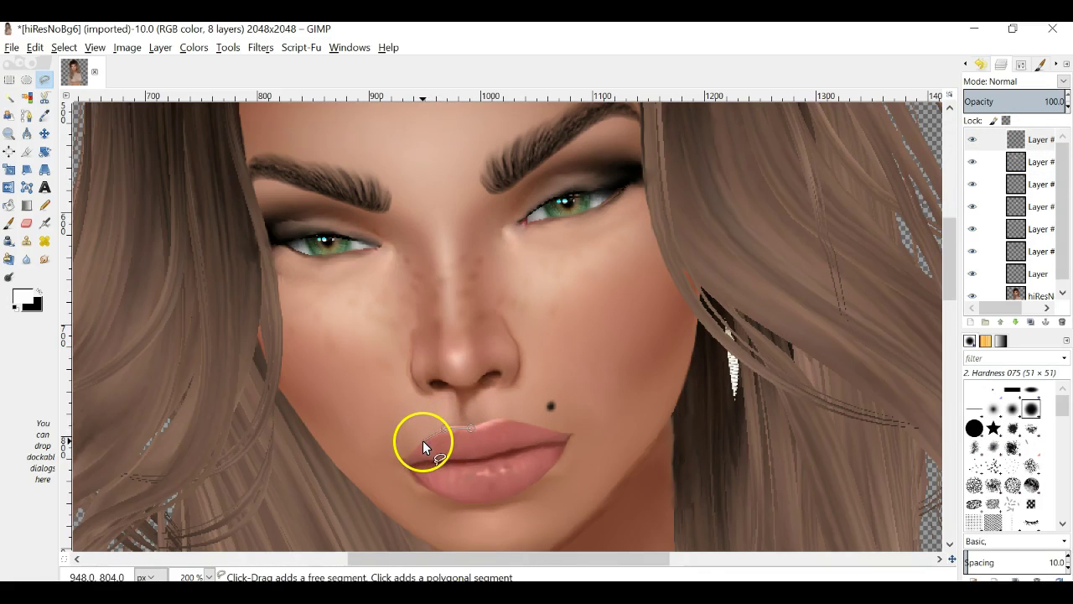
left_click(423, 441)
left_click(412, 455)
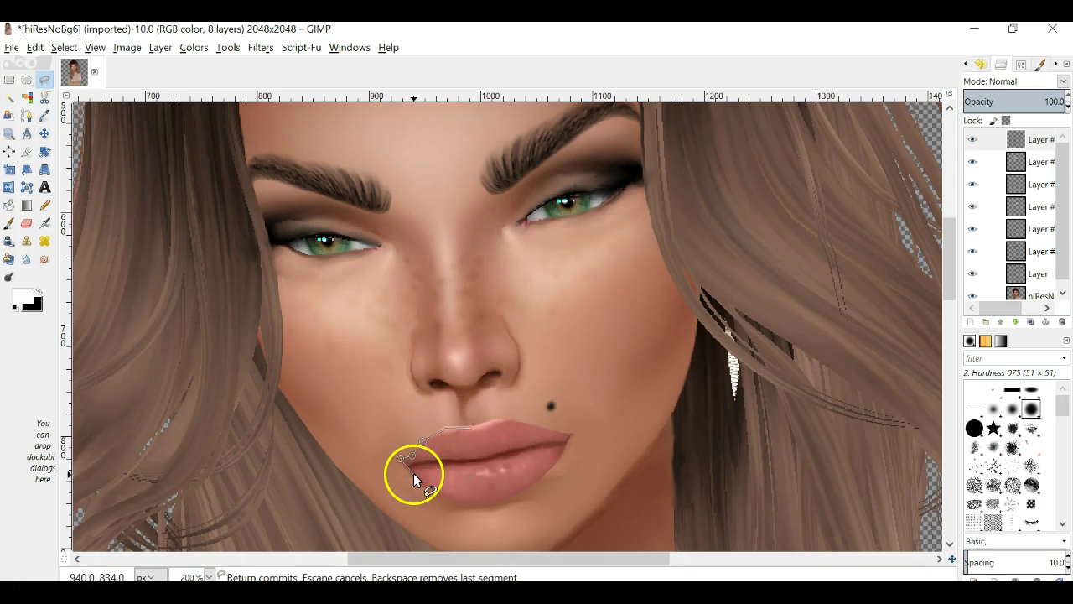
left_click(415, 473)
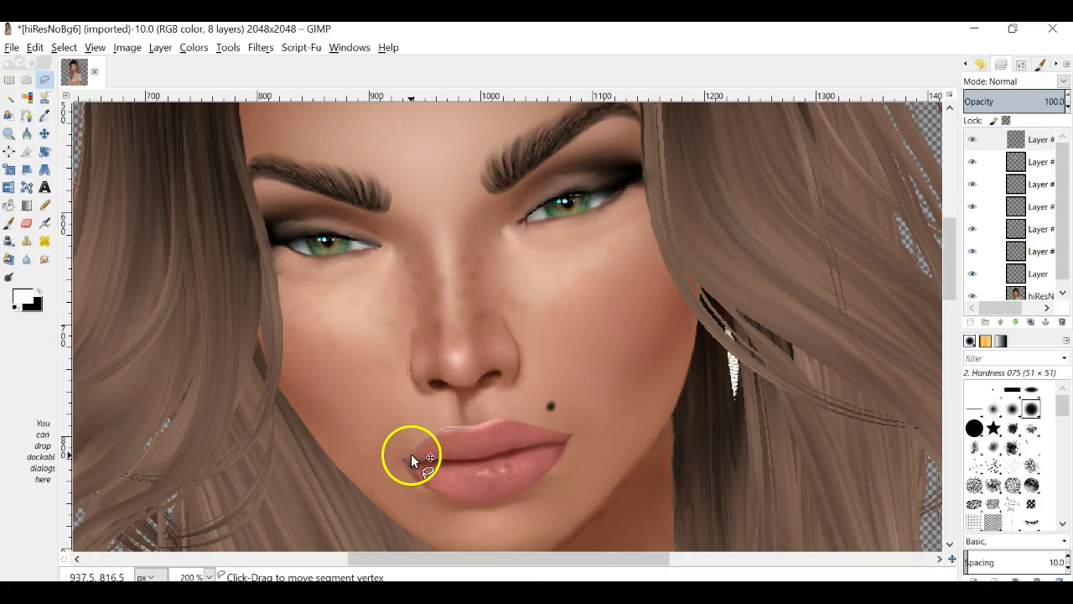
left_click_drag(412, 452, 403, 459)
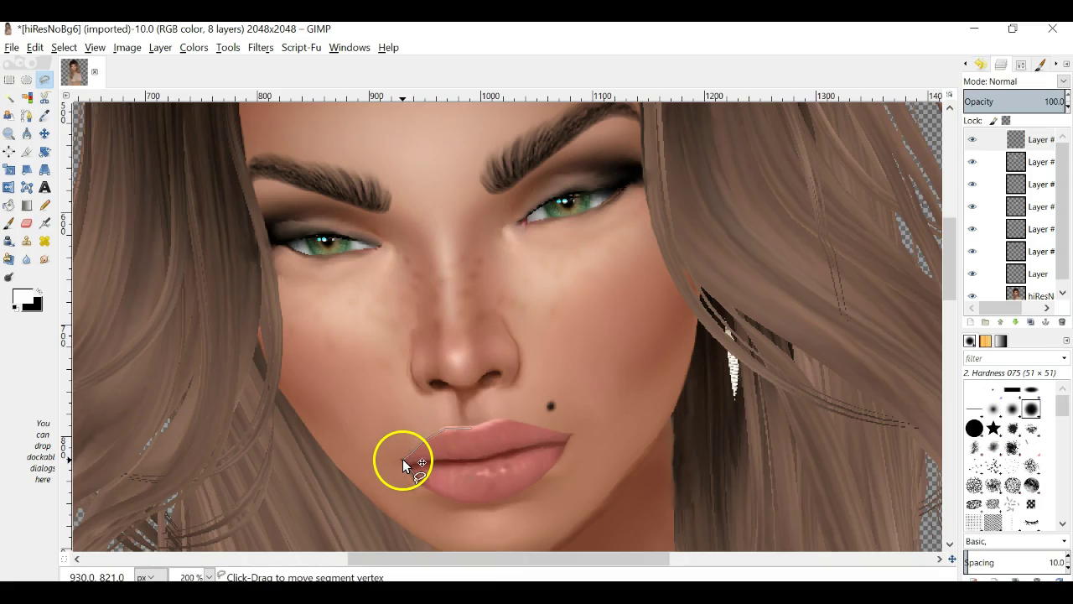
left_click_drag(420, 480, 432, 487)
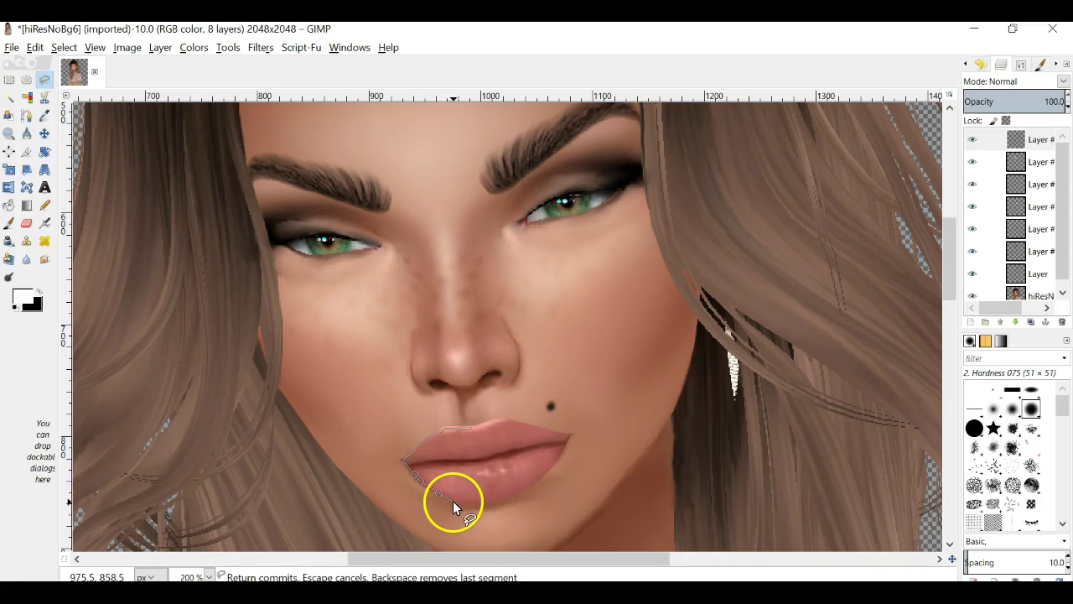
left_click(473, 500)
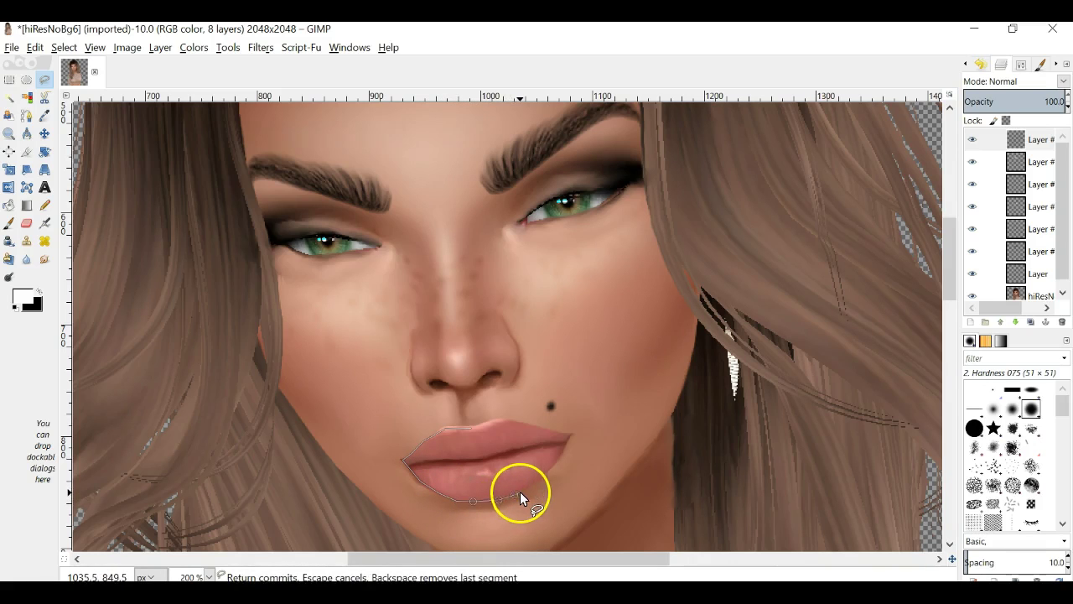
left_click(564, 452)
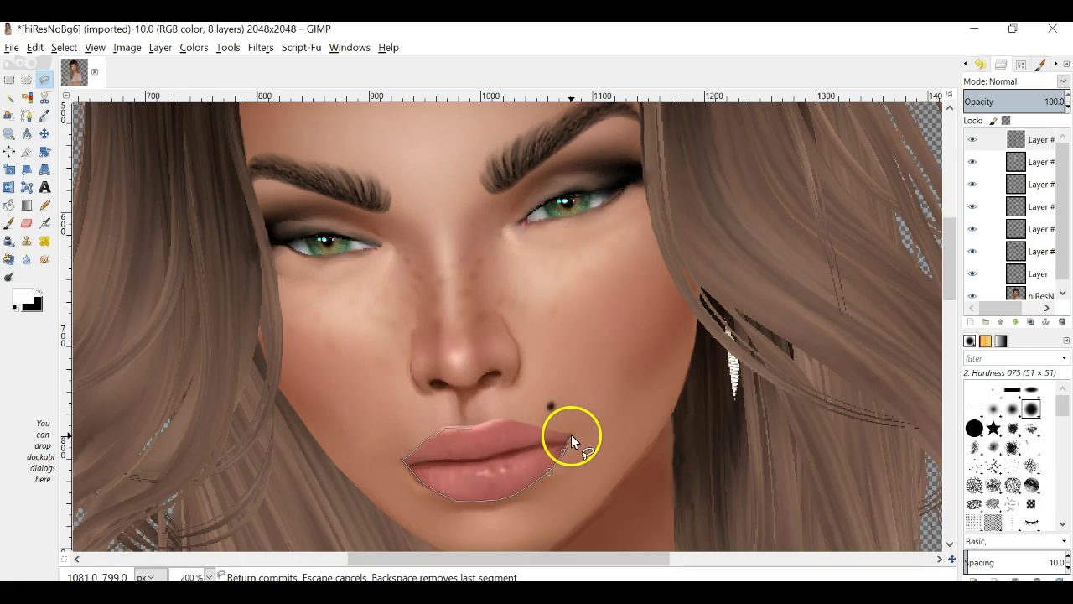
left_click(575, 431)
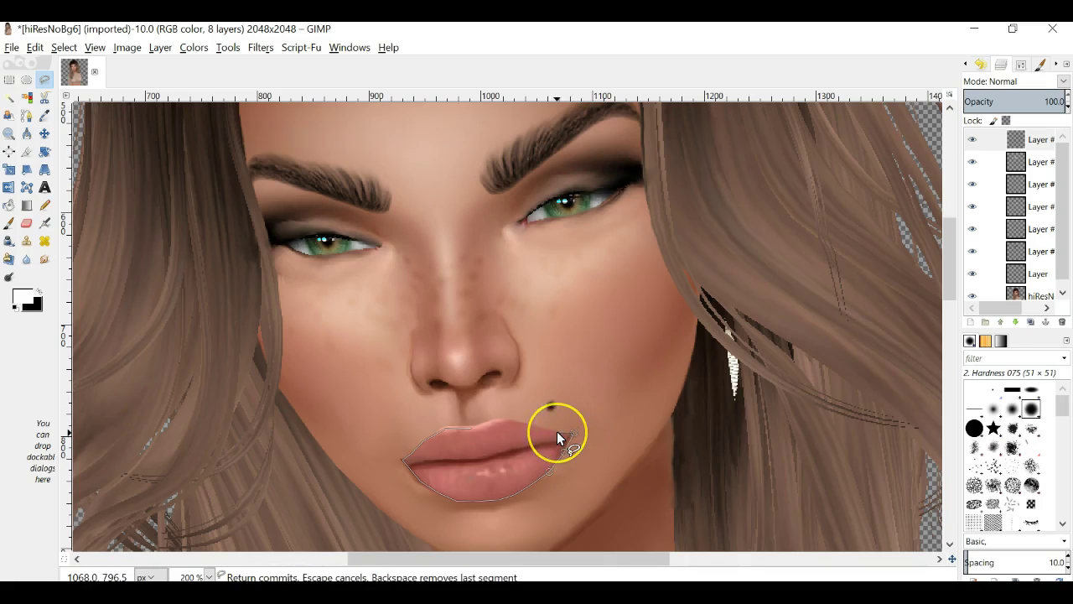
left_click(557, 431)
left_click(504, 416)
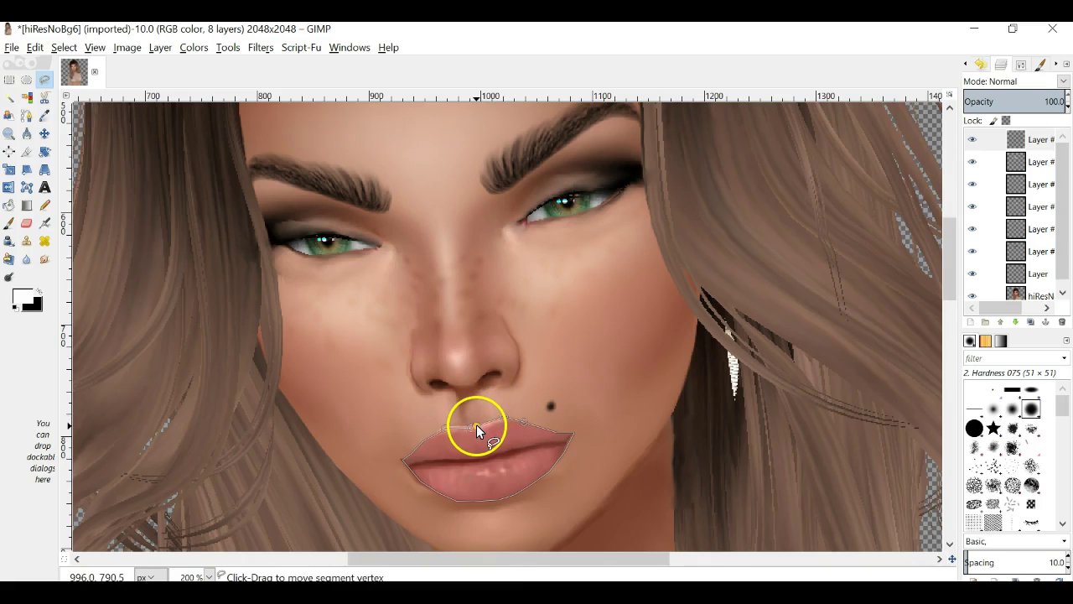
double_click(473, 427)
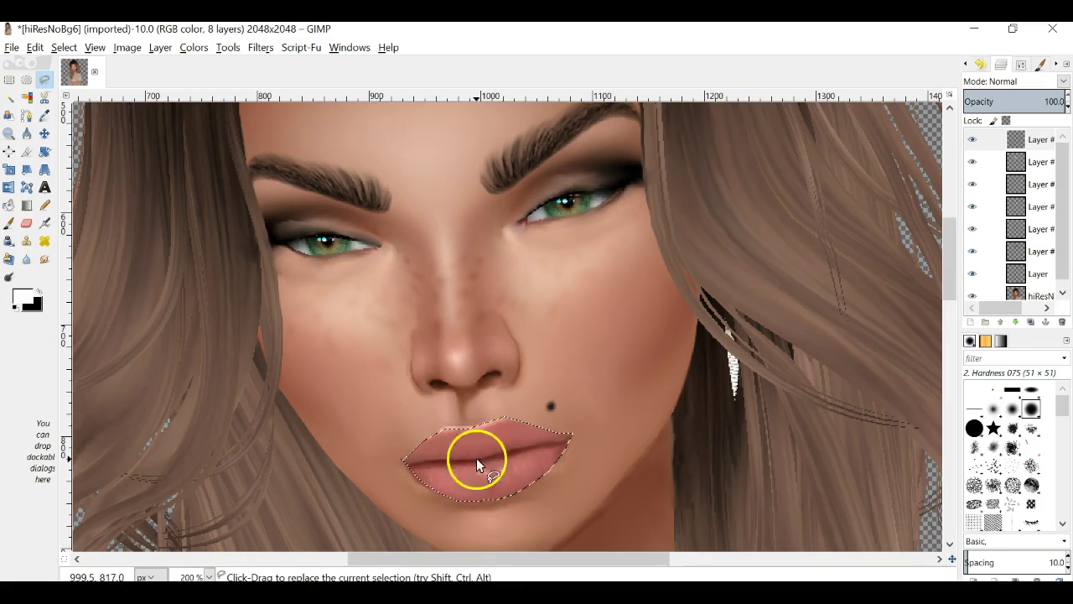
Change the foreground colour to brown 874825 and fill the lip selection with it
left_click(24, 302)
left_click(60, 313)
left_click(104, 302)
left_click_drag(104, 302, 107, 365)
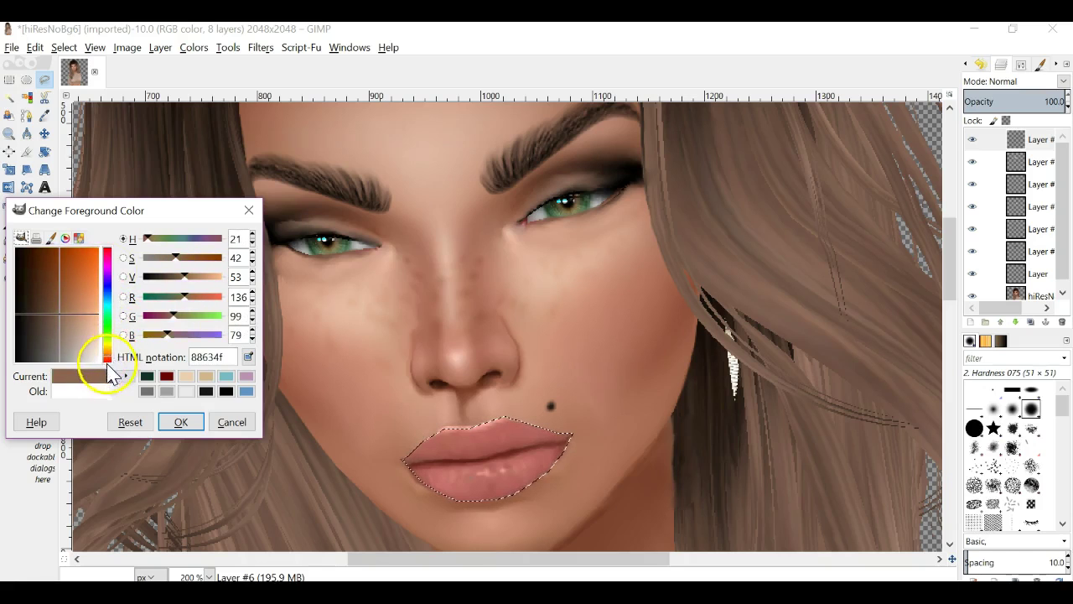
left_click_drag(74, 329, 481, 463)
left_click(180, 422)
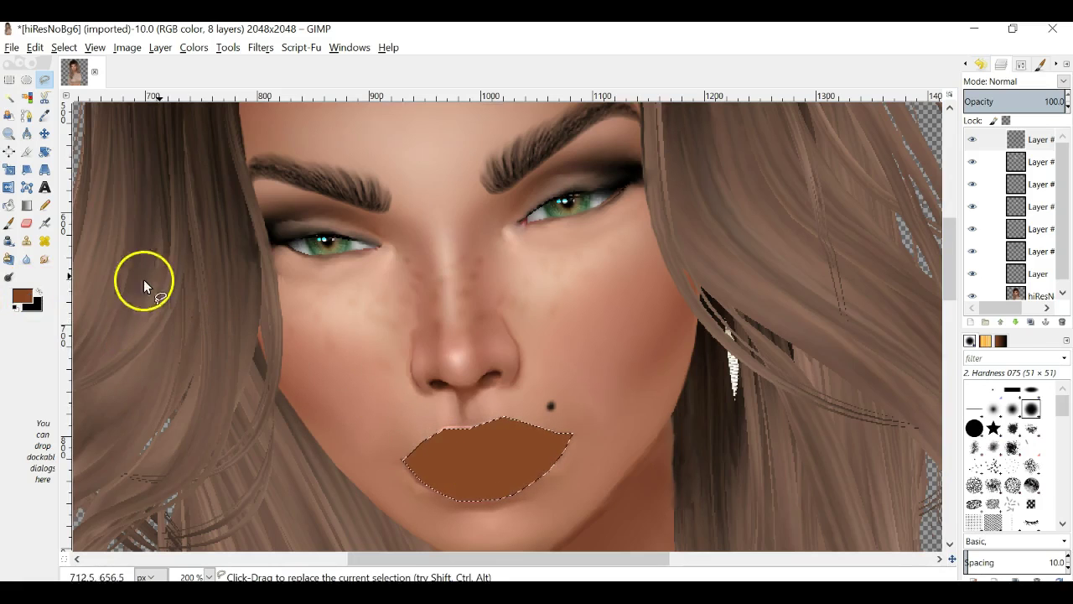
Refill the lip selection with a more muted brown and set the layer's blend mode to Overlay
left_click(25, 295)
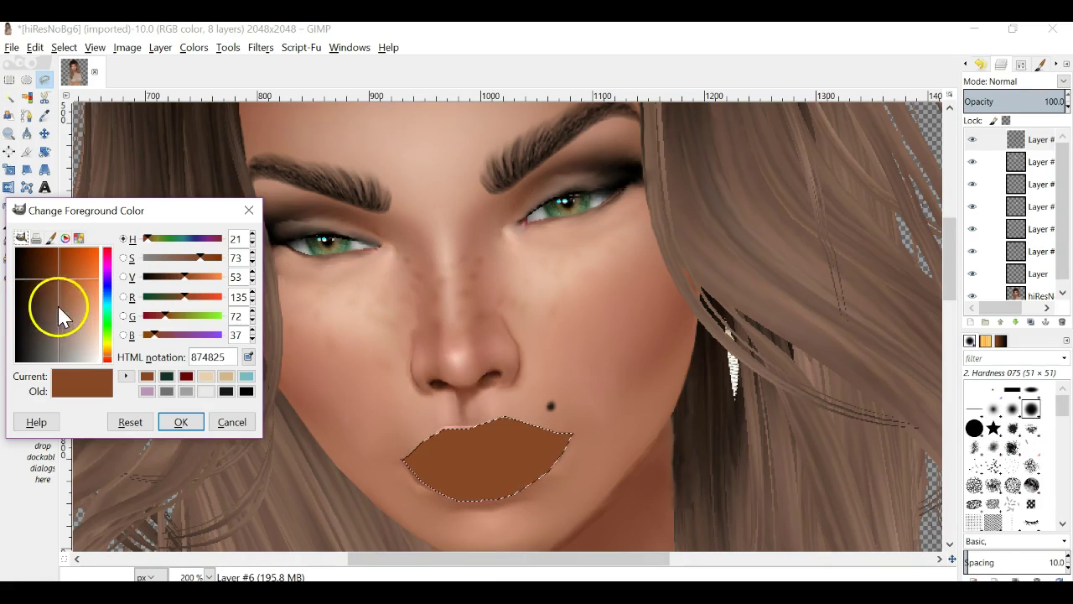
left_click(106, 353)
left_click_drag(107, 352, 107, 355)
left_click(68, 295)
left_click_drag(68, 295, 60, 306)
left_click(183, 423)
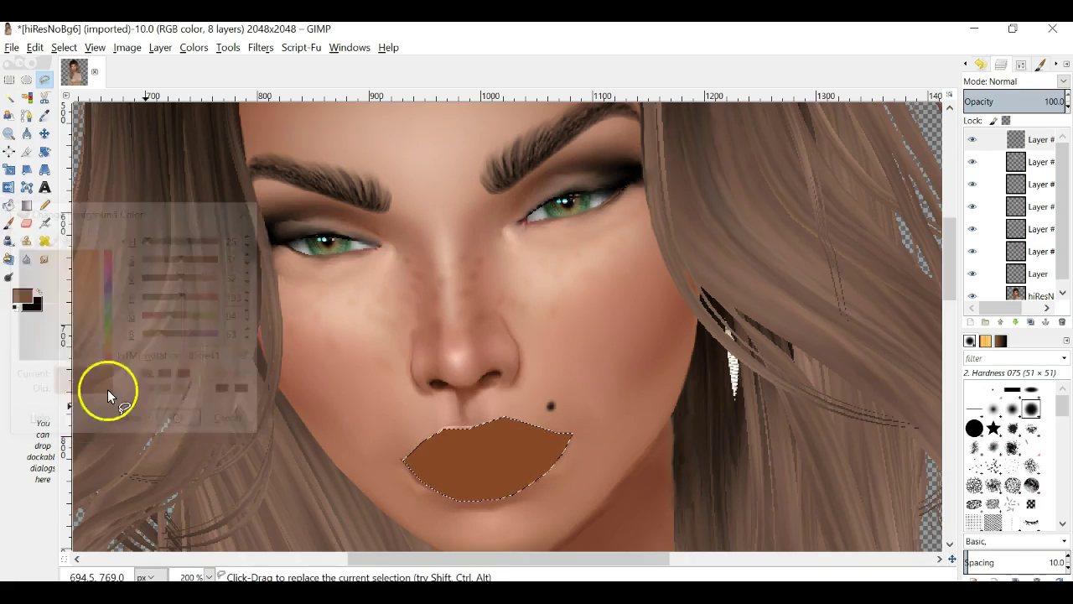
left_click_drag(31, 305, 459, 461)
left_click(1063, 81)
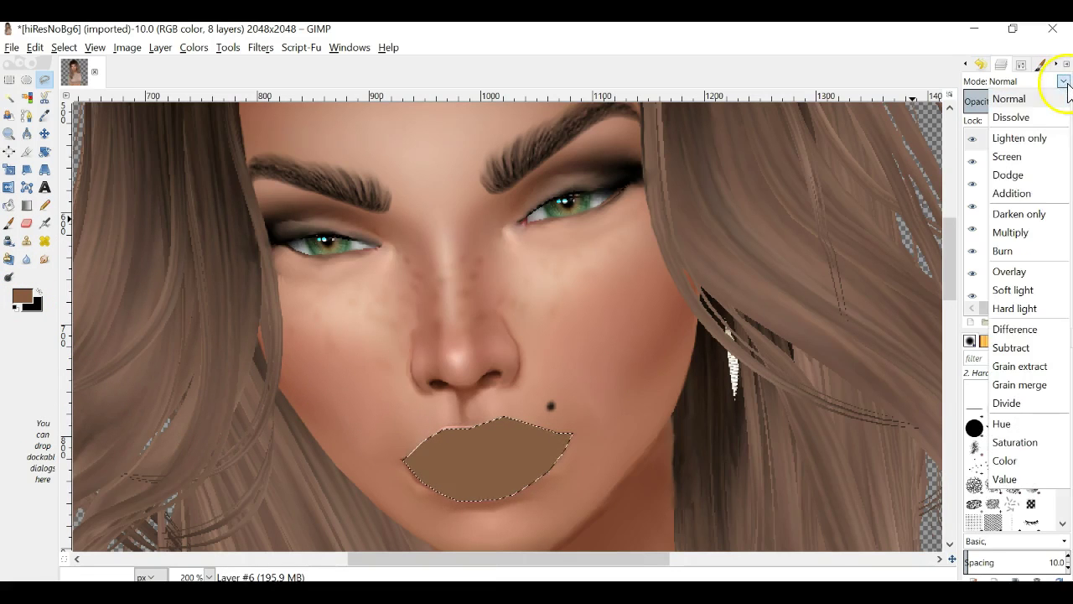
left_click(1010, 272)
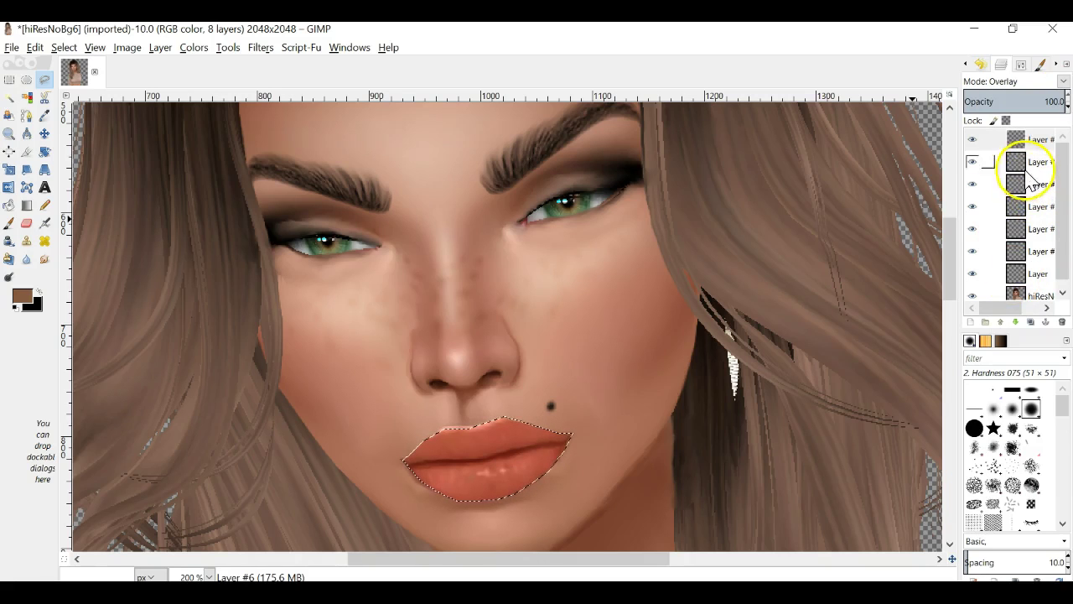
Try filling the lip selection with dark brown 2e1a0b
left_click(25, 307)
left_click_drag(22, 305, 31, 275)
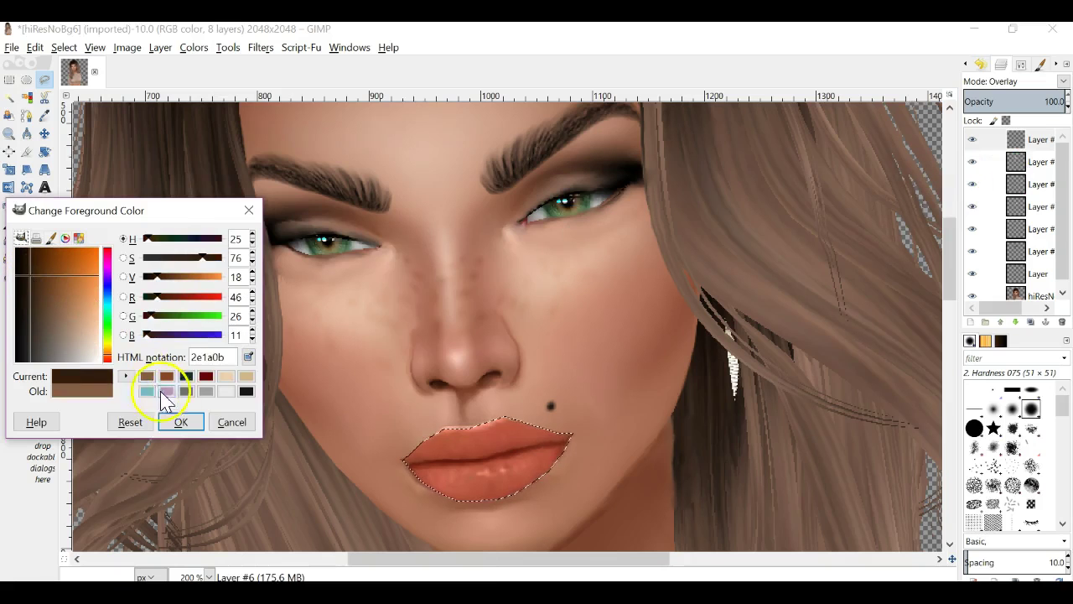
left_click(181, 422)
left_click_drag(122, 360, 467, 477)
key("ctrl+z")
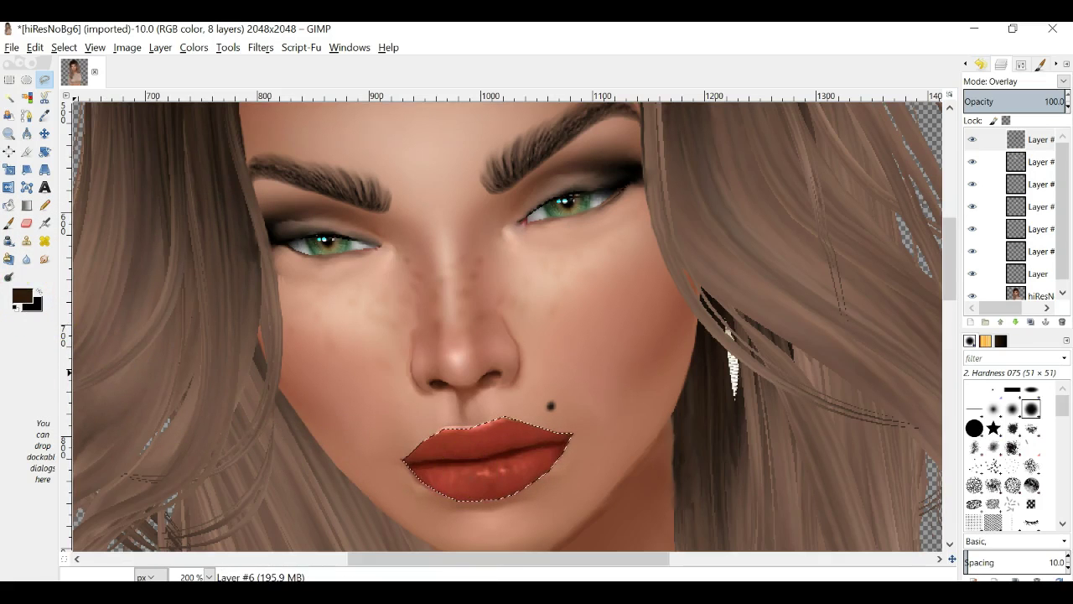
Change the foreground colour to dark magenta, around 800b45, and fill the lip selection with it
left_click(22, 304)
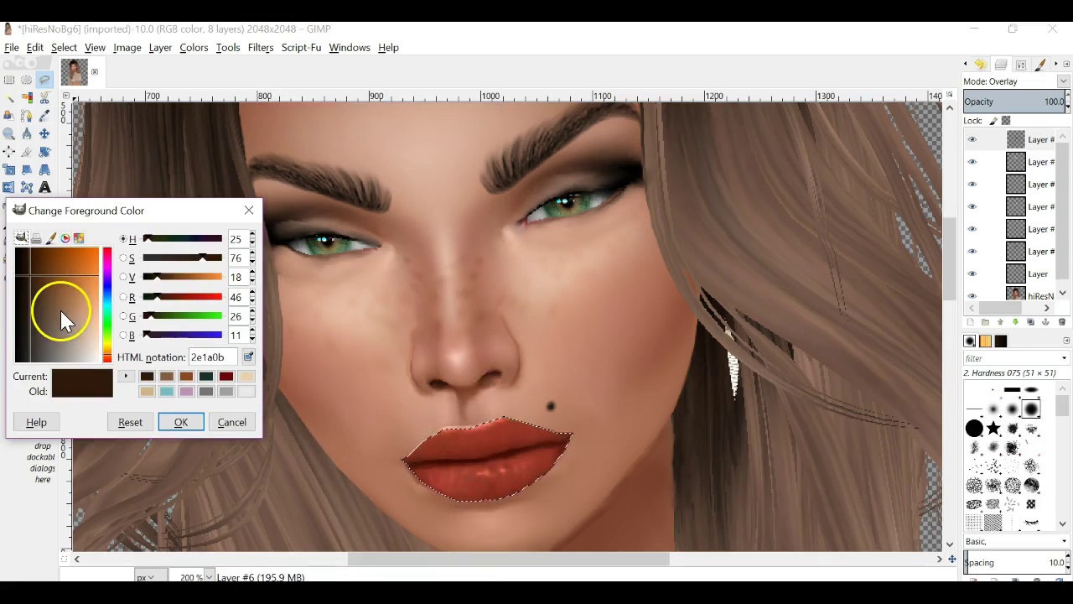
left_click_drag(114, 355, 56, 254)
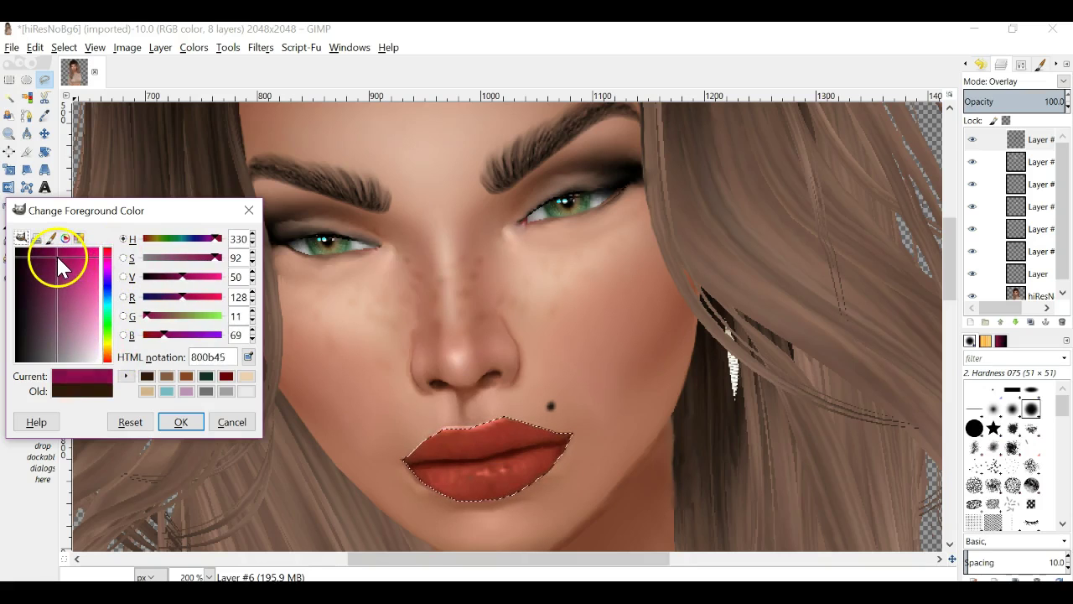
left_click(178, 424)
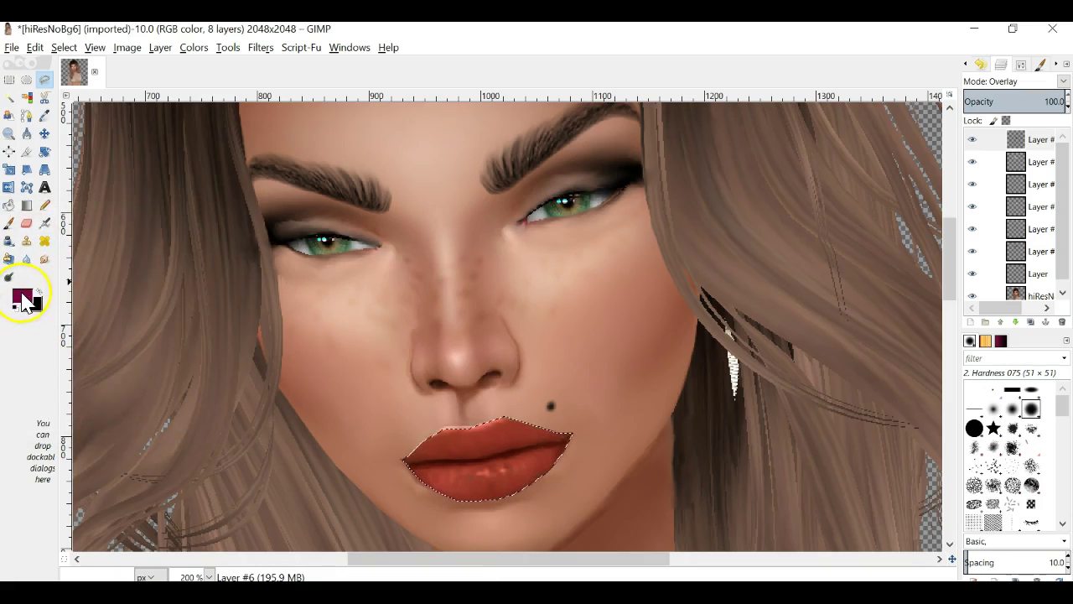
left_click(475, 462)
key("ctrl+comma")
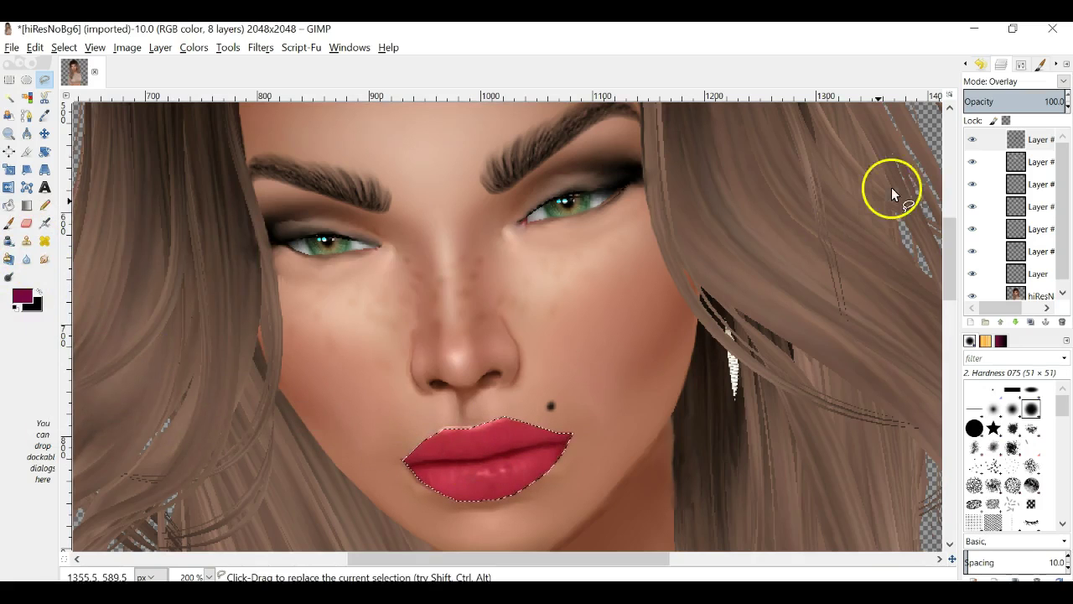
Set the lip colour layer's blend mode to Multiply and clear the selection
left_click(1064, 79)
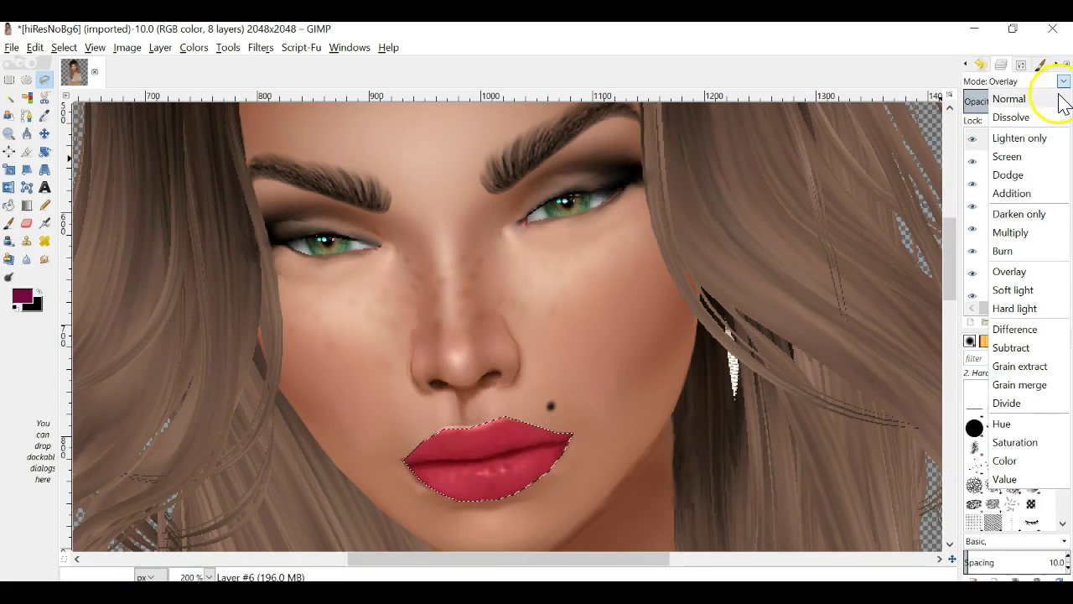
left_click(1061, 98)
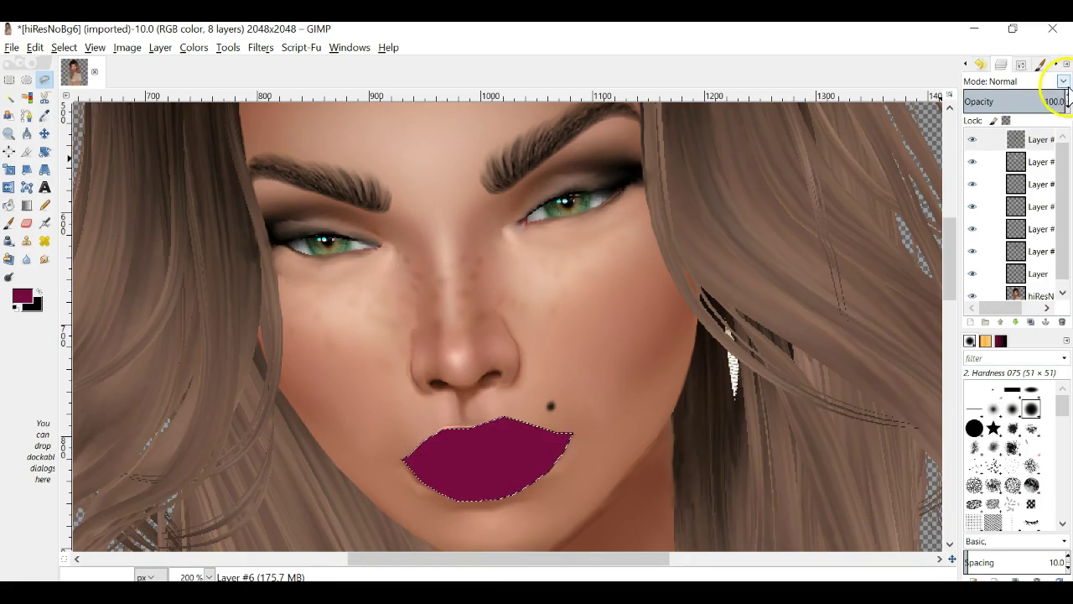
left_click(1062, 80)
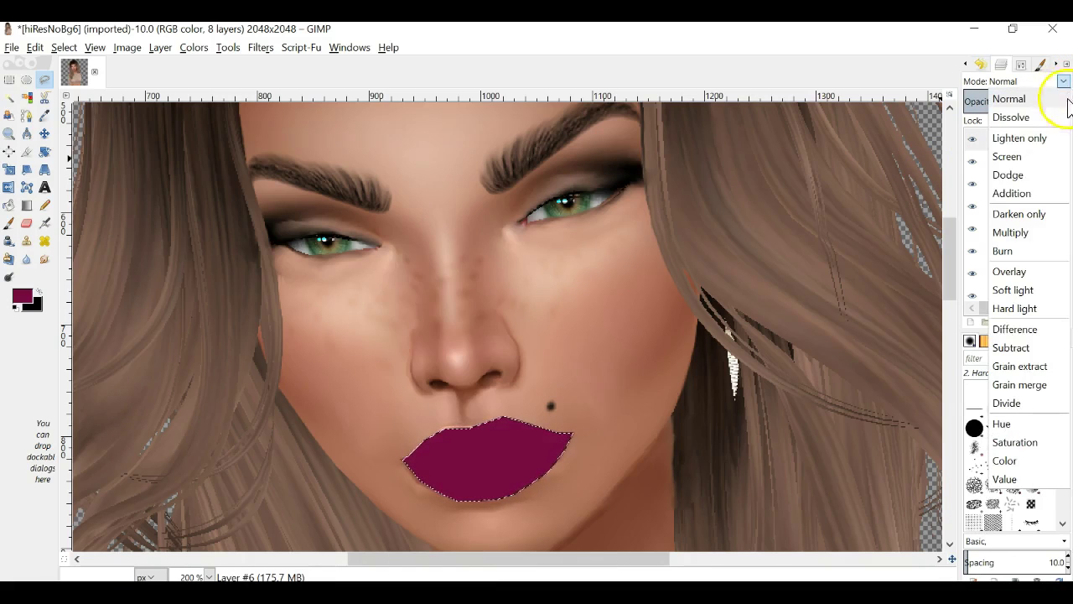
left_click(1033, 235)
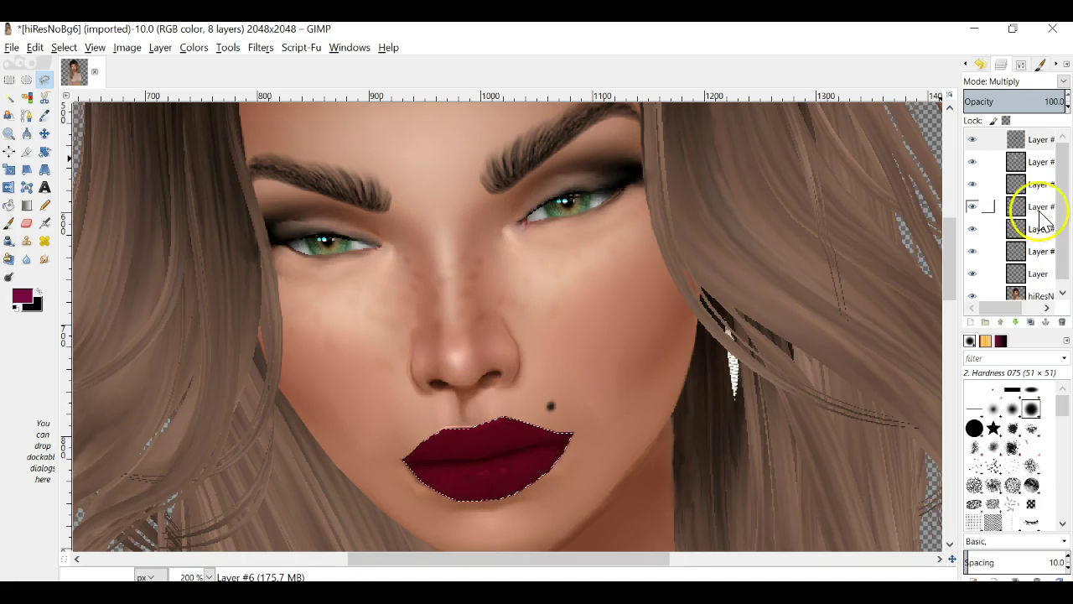
left_click(63, 48)
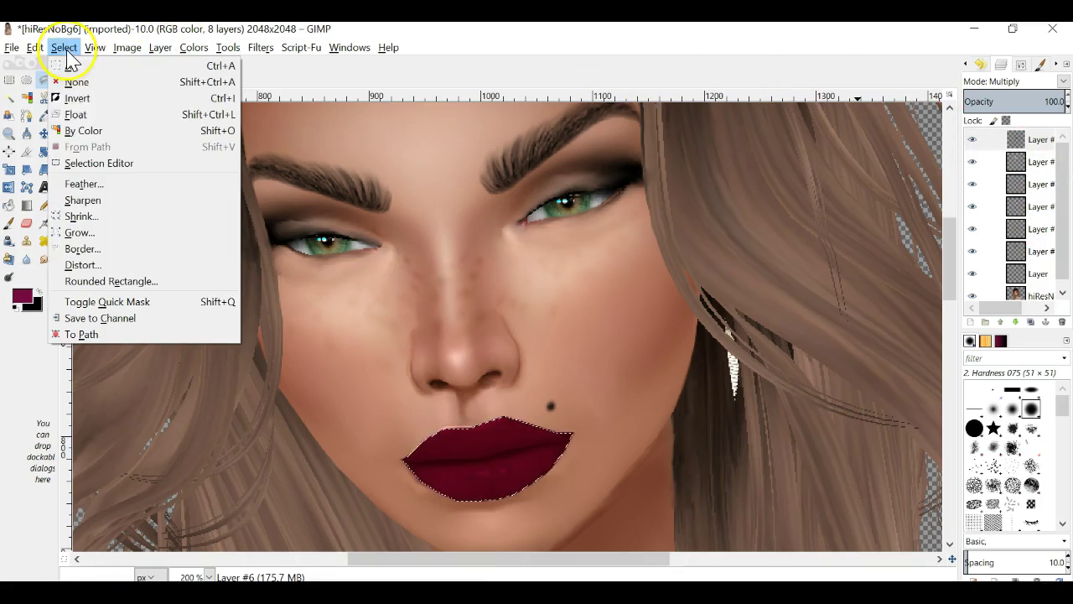
left_click(76, 84)
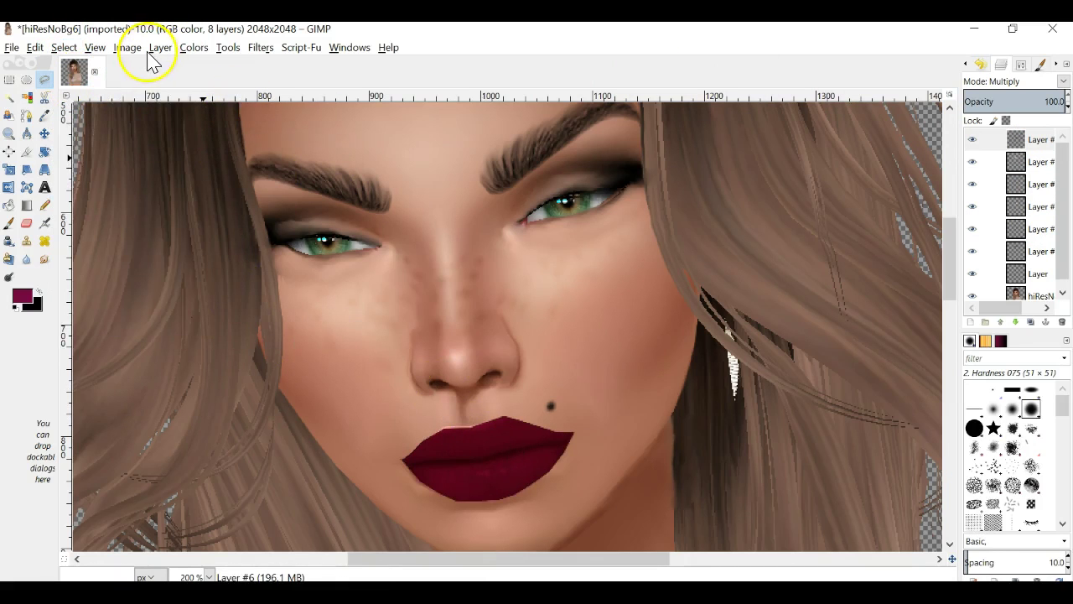
Apply a Gaussian blur with a 5 px radius horizontally and vertically to the lip colour layer
left_click(260, 47)
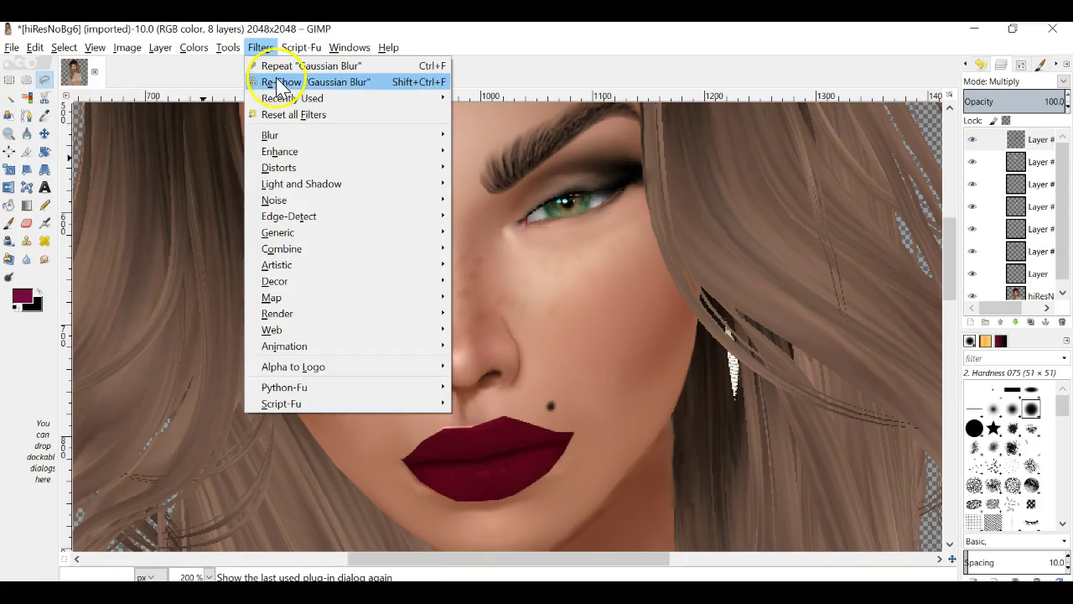
left_click(277, 82)
left_click_drag(547, 344, 549, 358)
left_click_drag(551, 354, 548, 356)
left_click(538, 411)
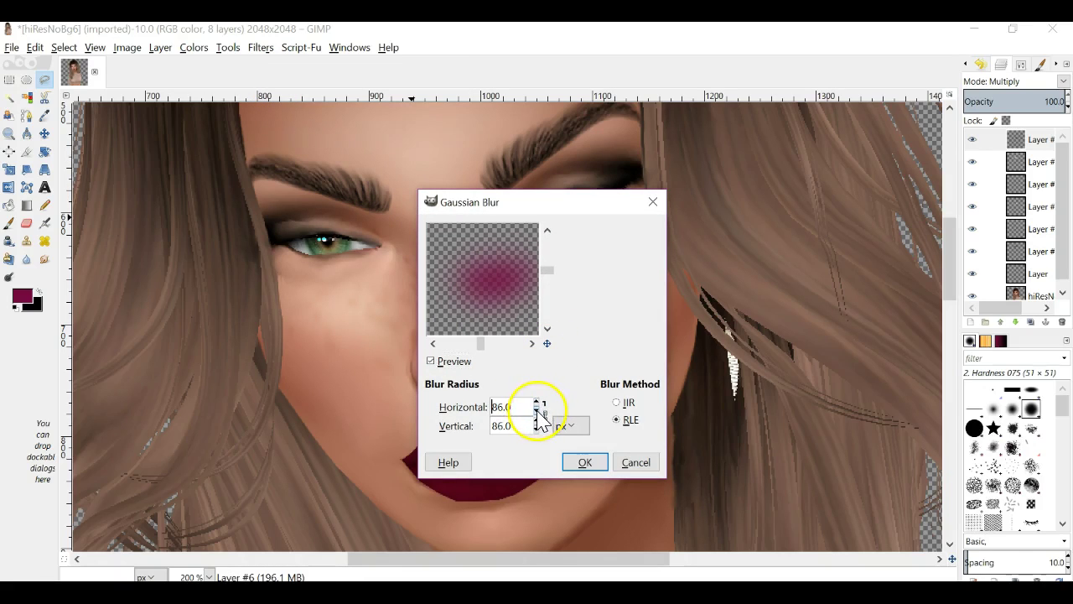
left_click(539, 412)
left_click(538, 412)
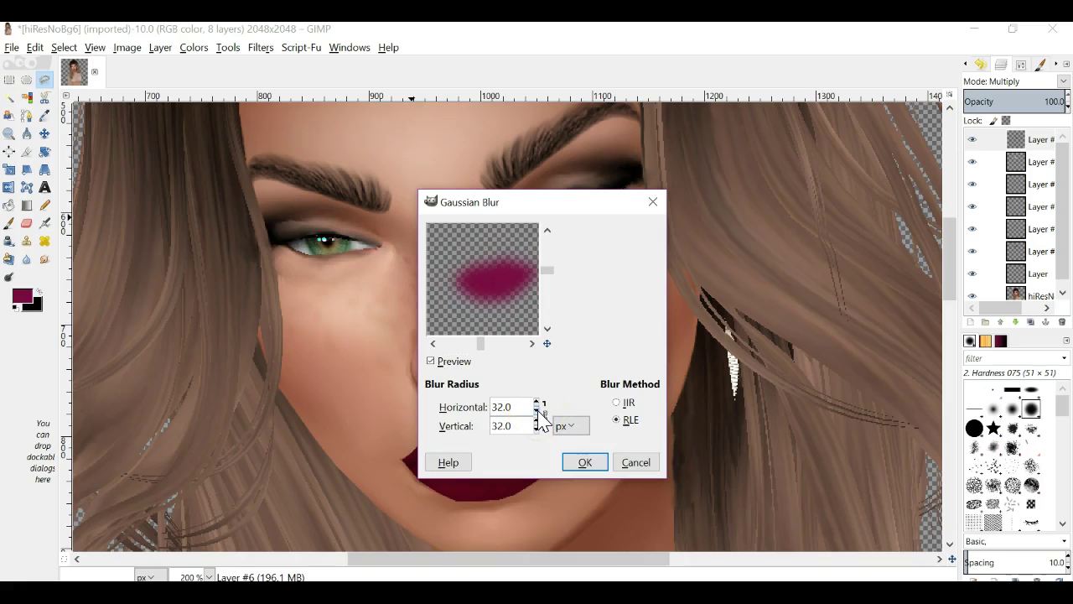
left_click(539, 412)
left_click(538, 412)
left_click(538, 412)
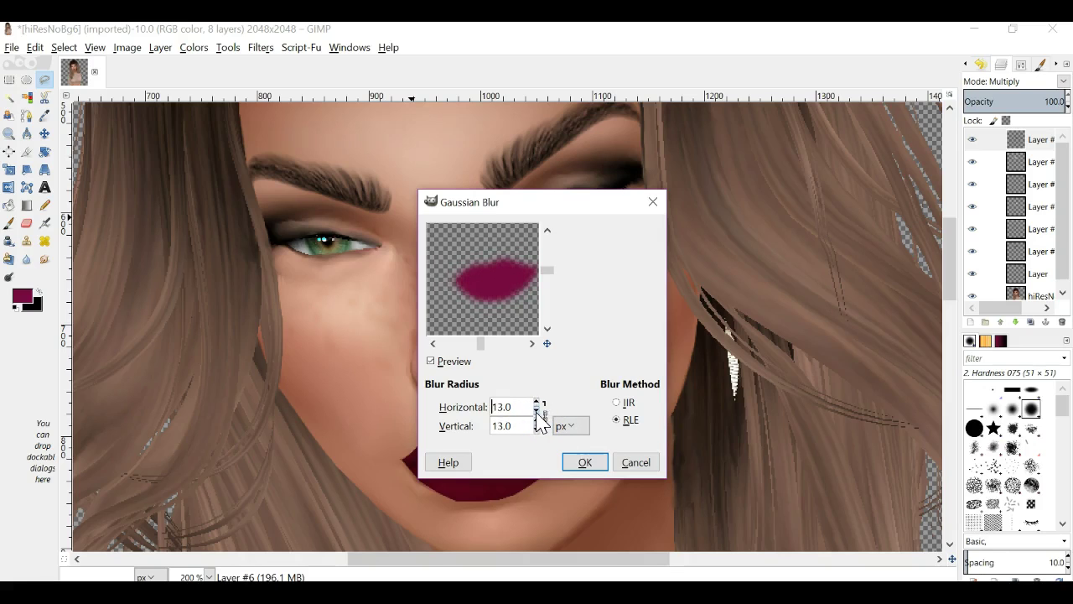
left_click(537, 411)
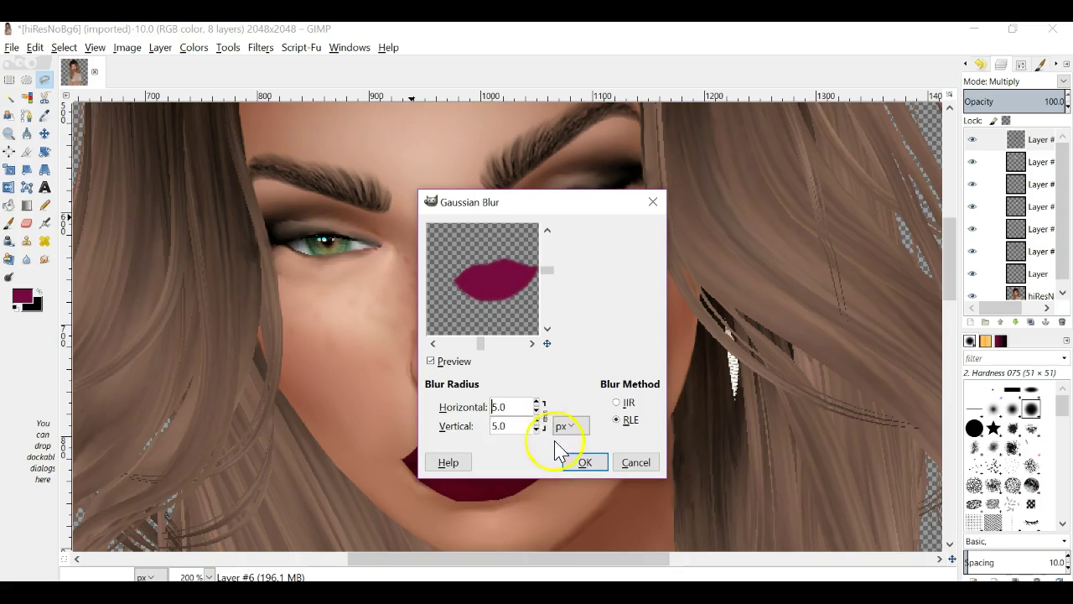
left_click(576, 469)
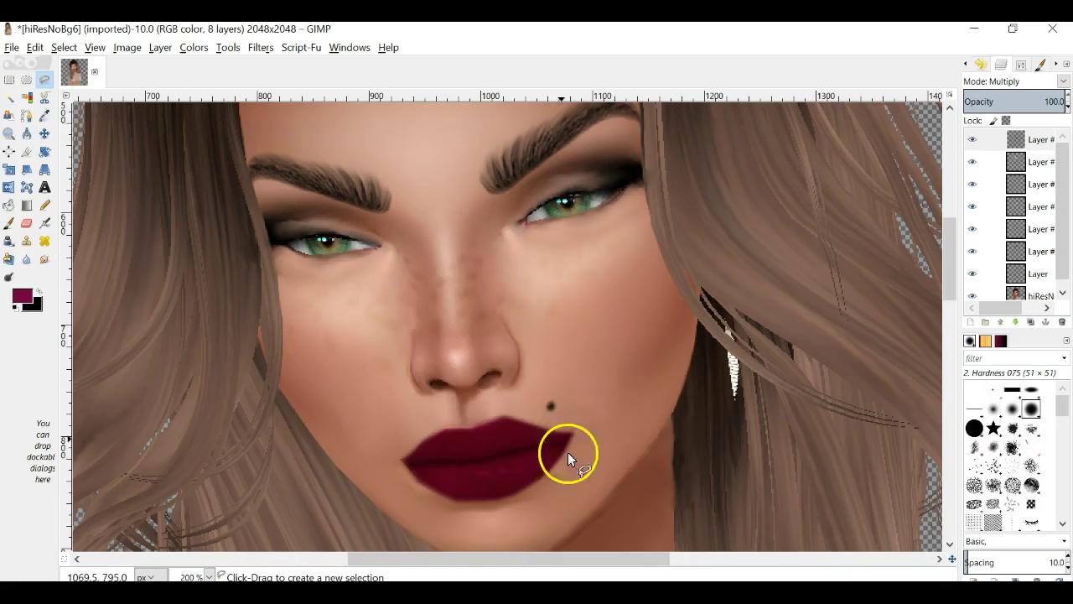
Repeat the same Gaussian blur on the lip colour layer to soften its edges further
left_click(267, 48)
left_click(277, 65)
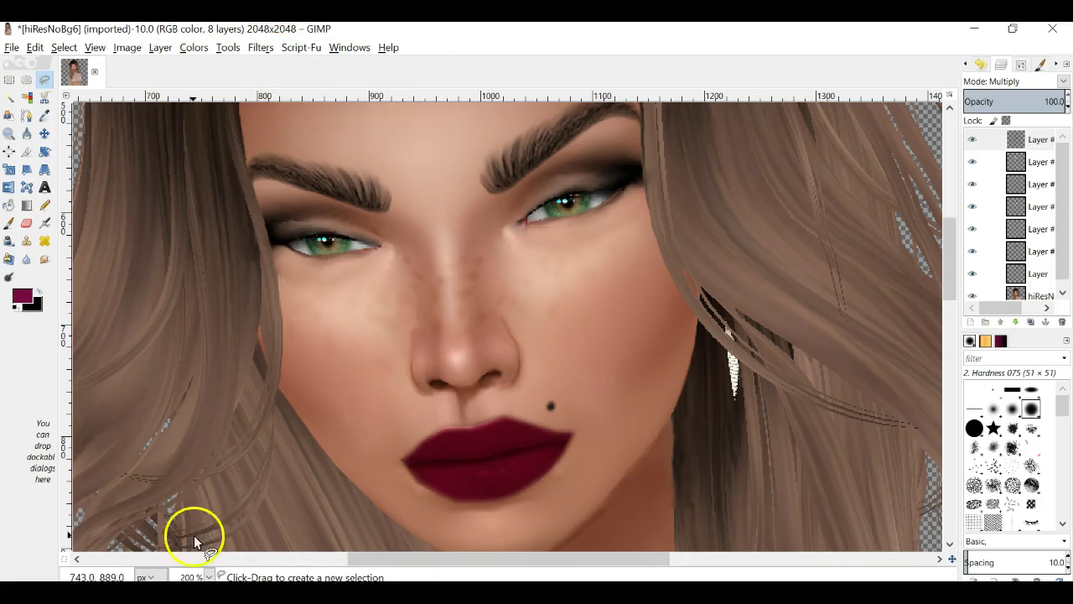
left_click(209, 577)
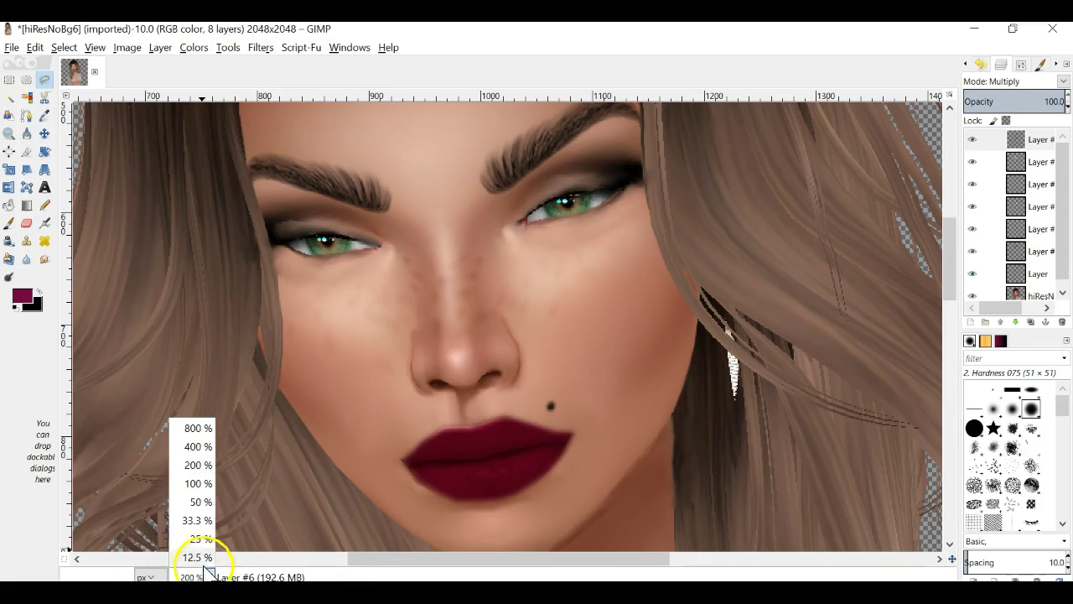
left_click(199, 484)
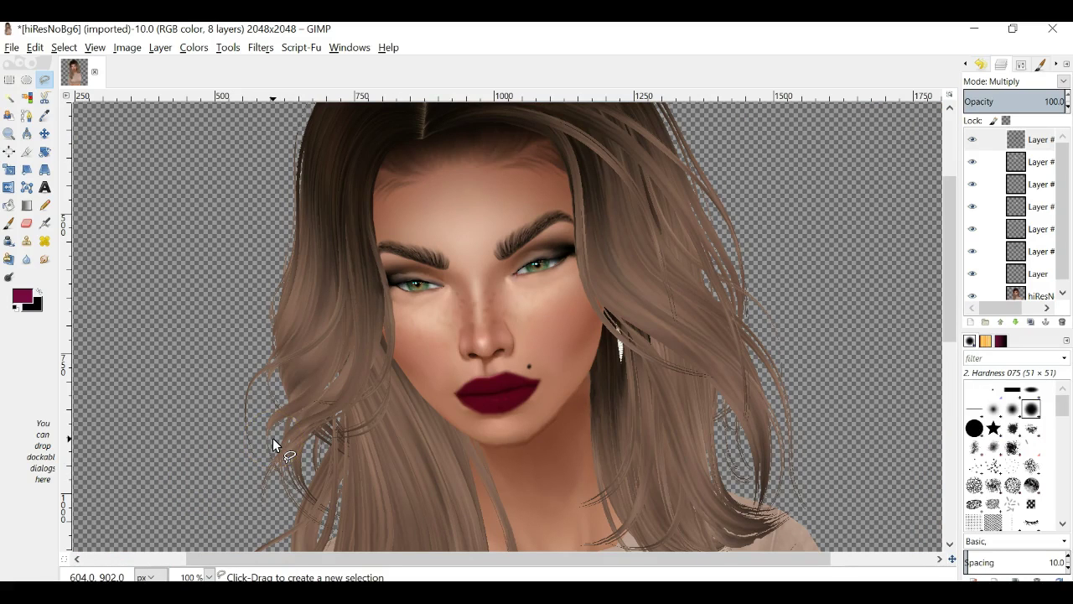
left_click(209, 575)
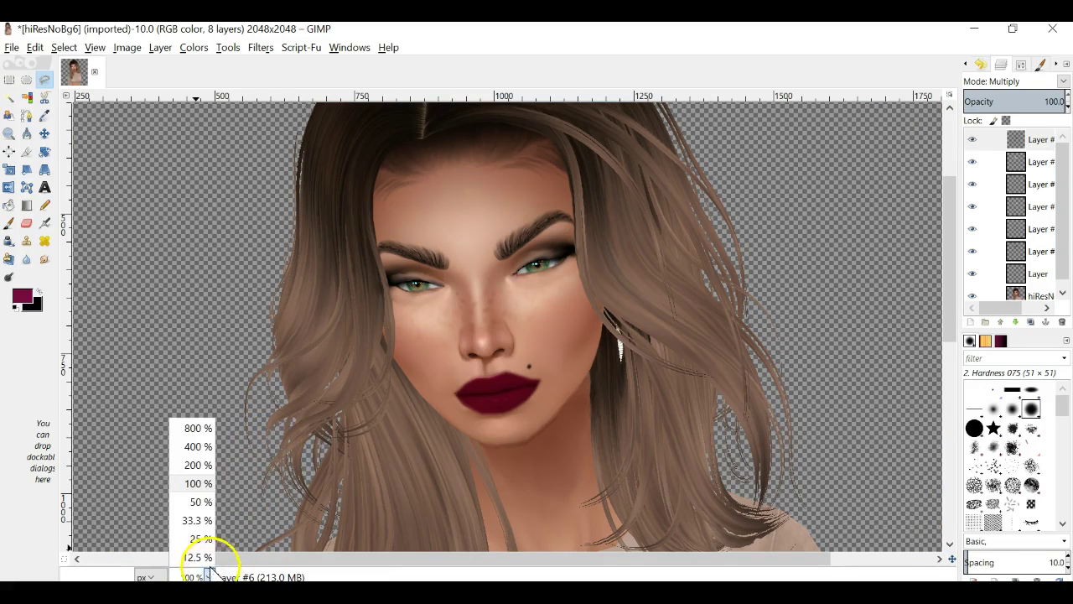
left_click(187, 463)
Duplicate the blurred lip colour layer and nudge the copy slightly over the lips
right_click(1025, 141)
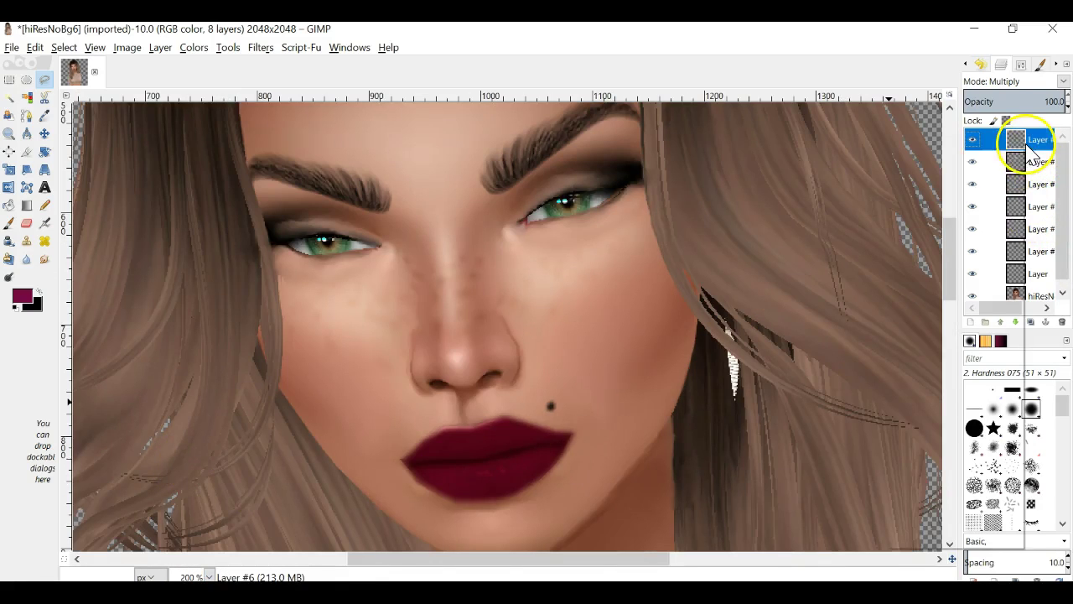
left_click(965, 225)
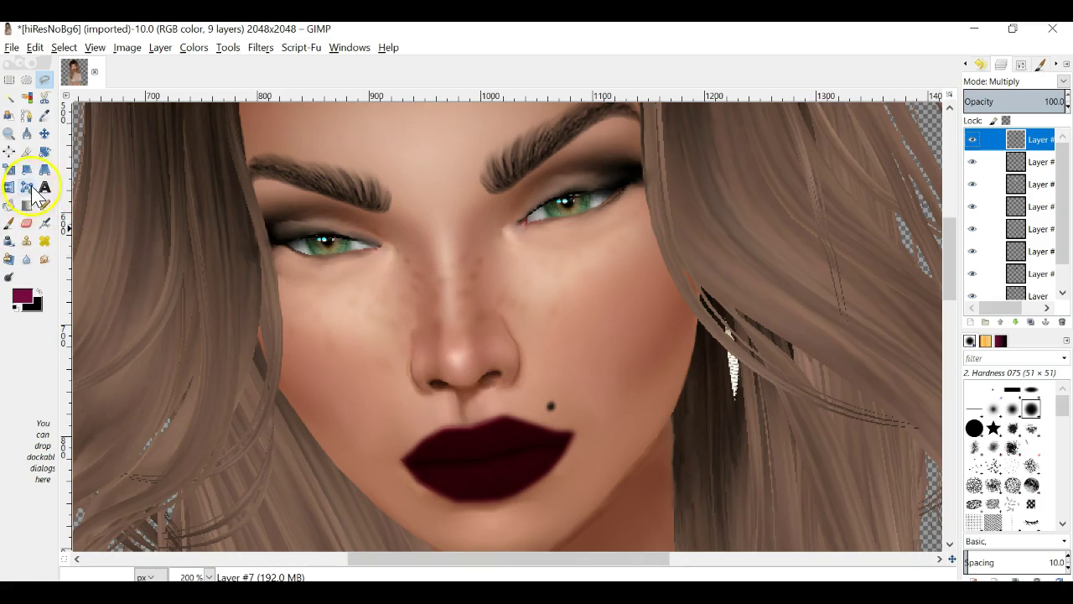
left_click(44, 134)
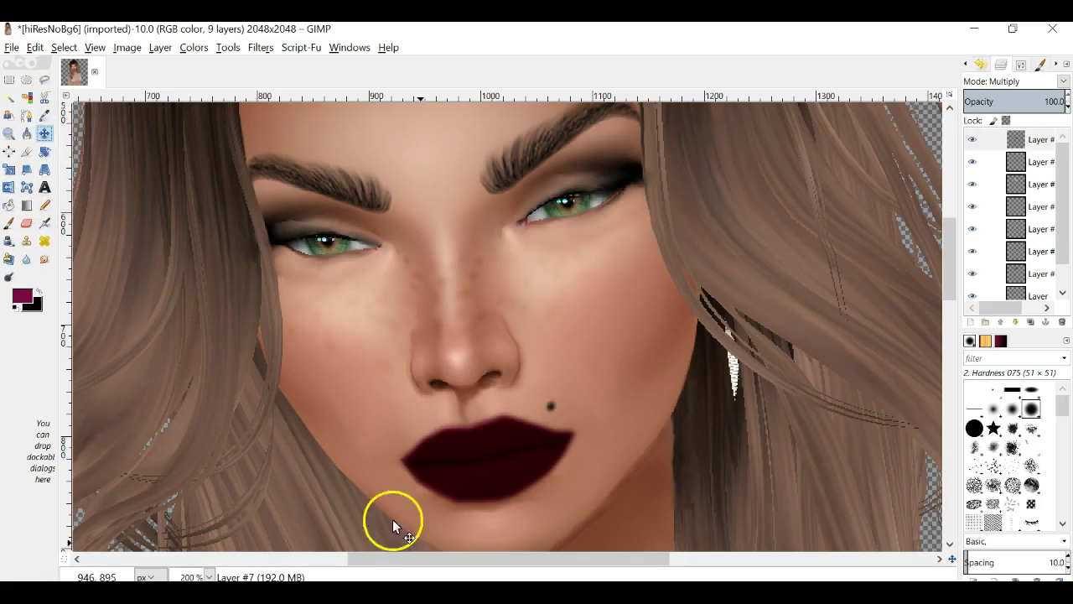
left_click_drag(473, 474, 472, 473)
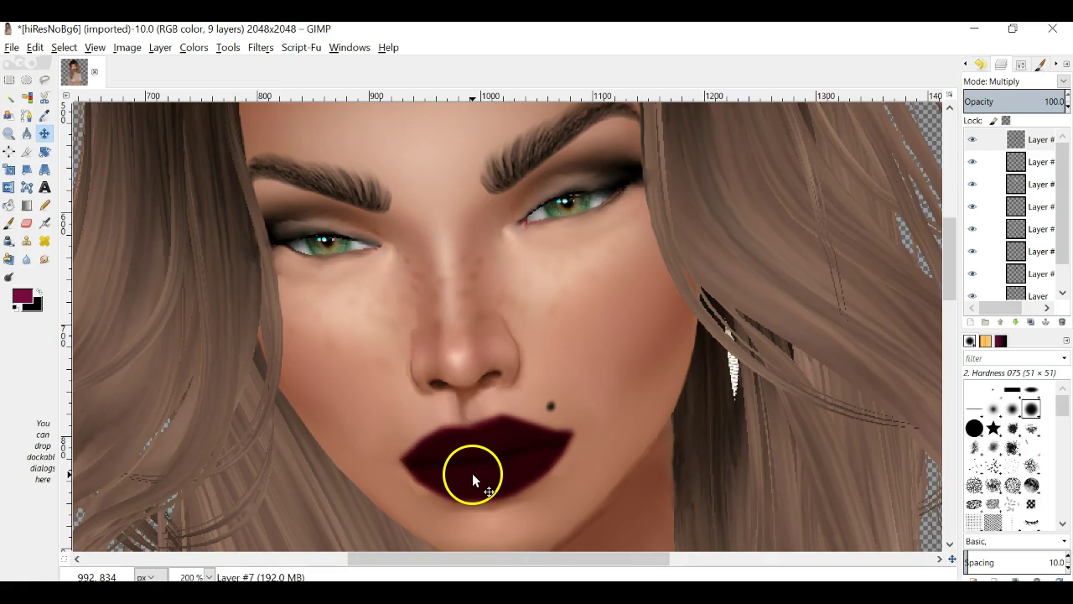
Lower the opacity of the duplicated lip colour layer to 26
left_click(1016, 161)
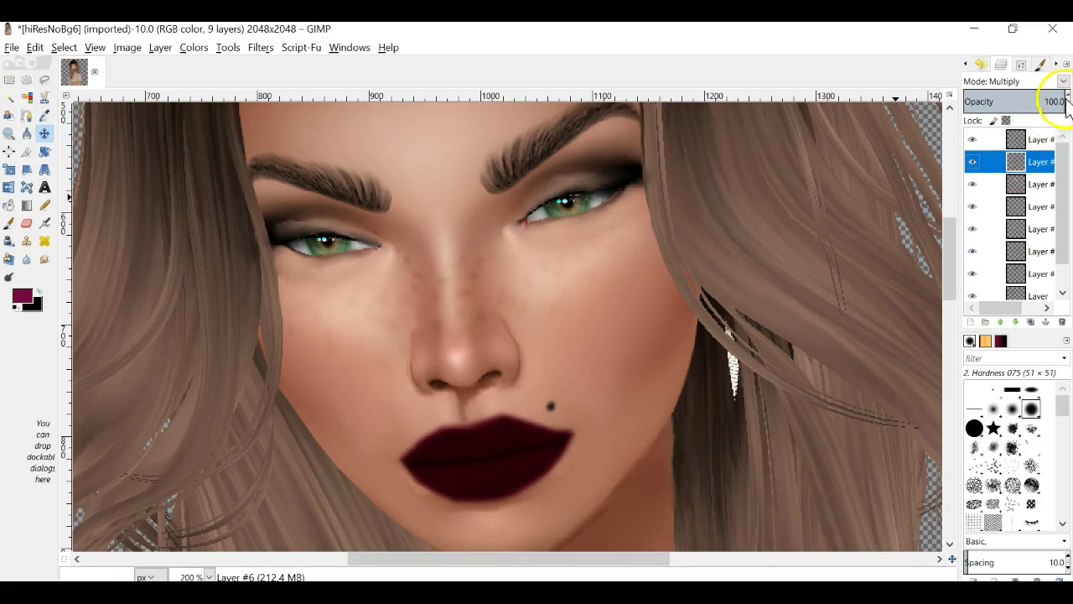
left_click(1039, 141)
left_click(1053, 102)
type("70")
key("Return")
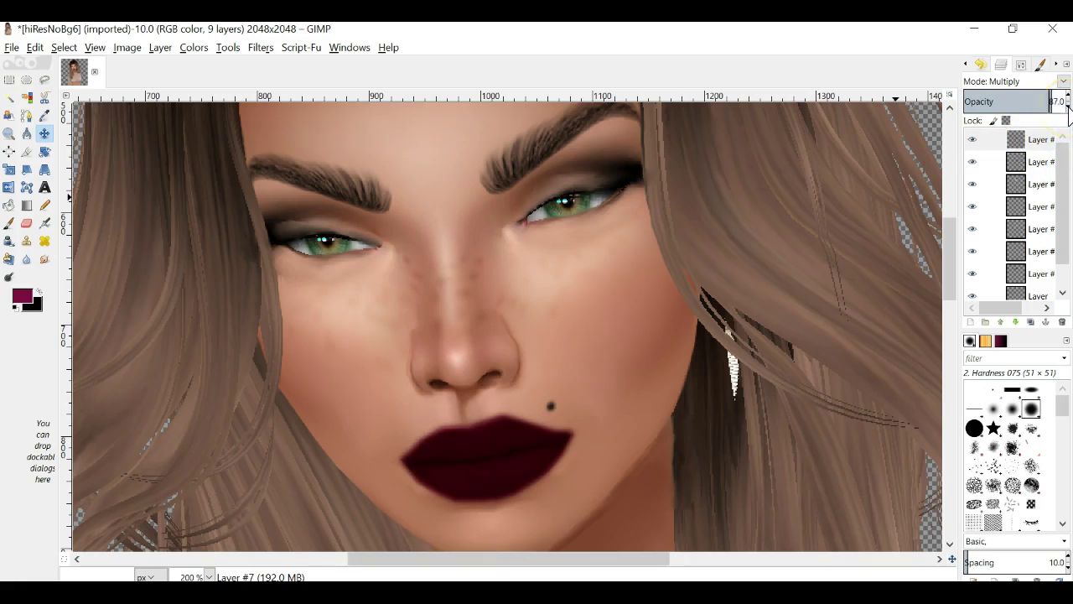
left_click_drag(1069, 107, 1069, 106)
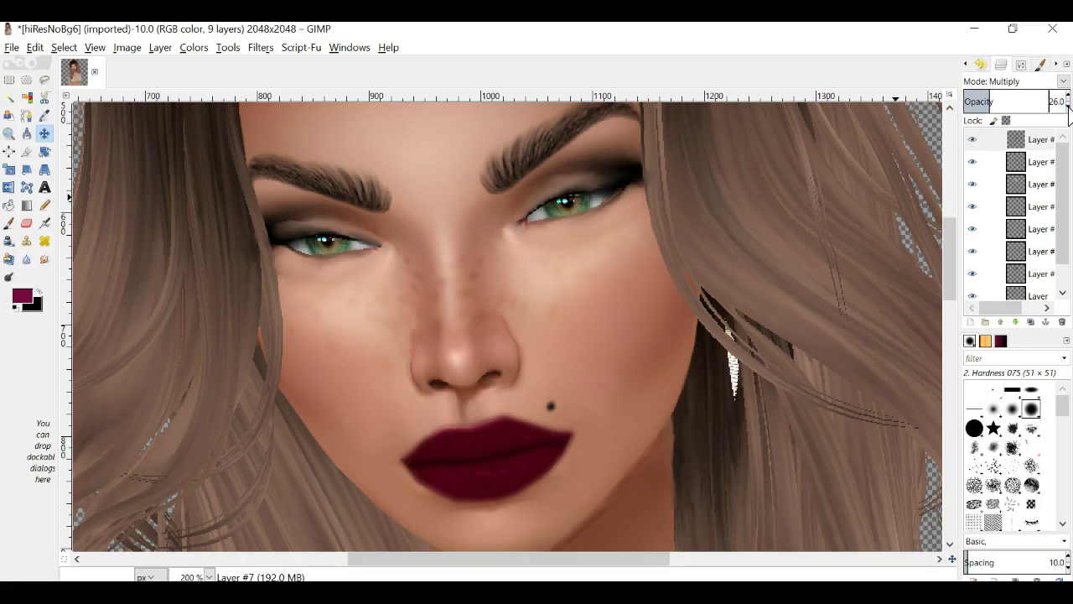
left_click(209, 576)
left_click(209, 466)
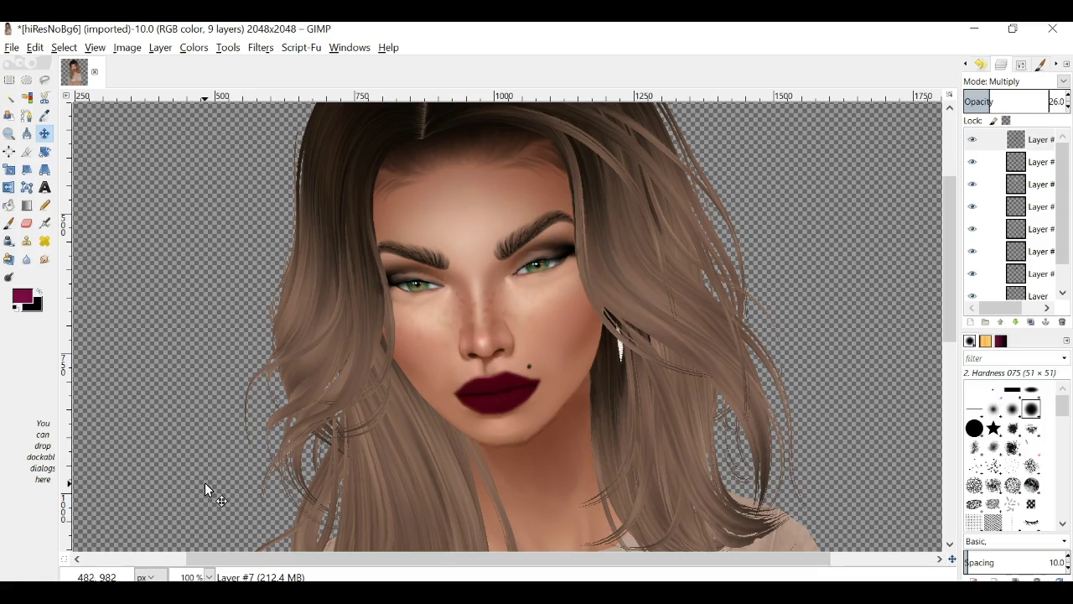
left_click_drag(500, 412, 495, 370)
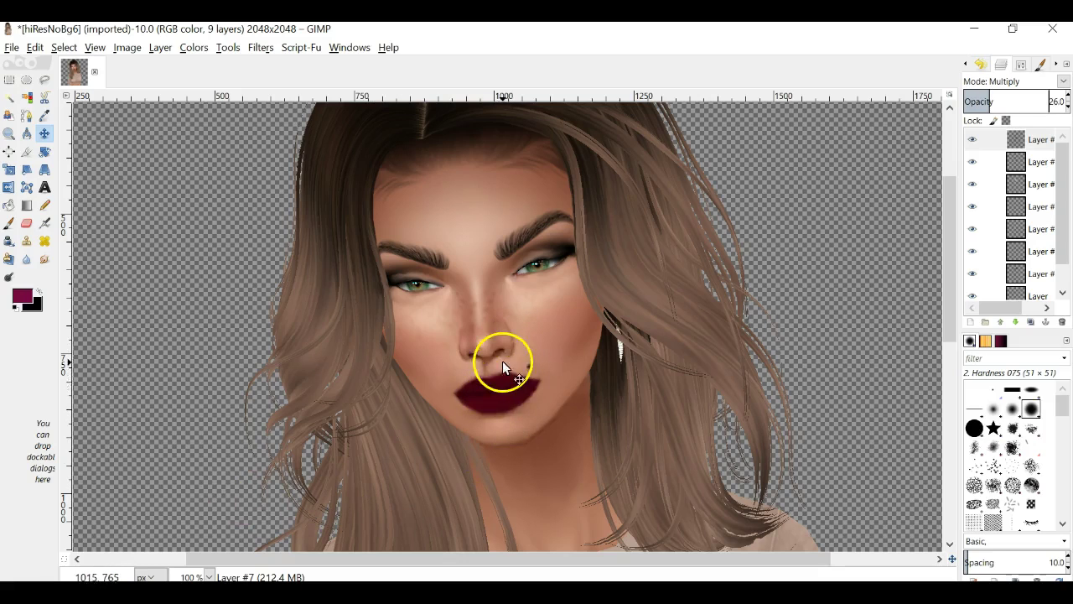
left_click(209, 577)
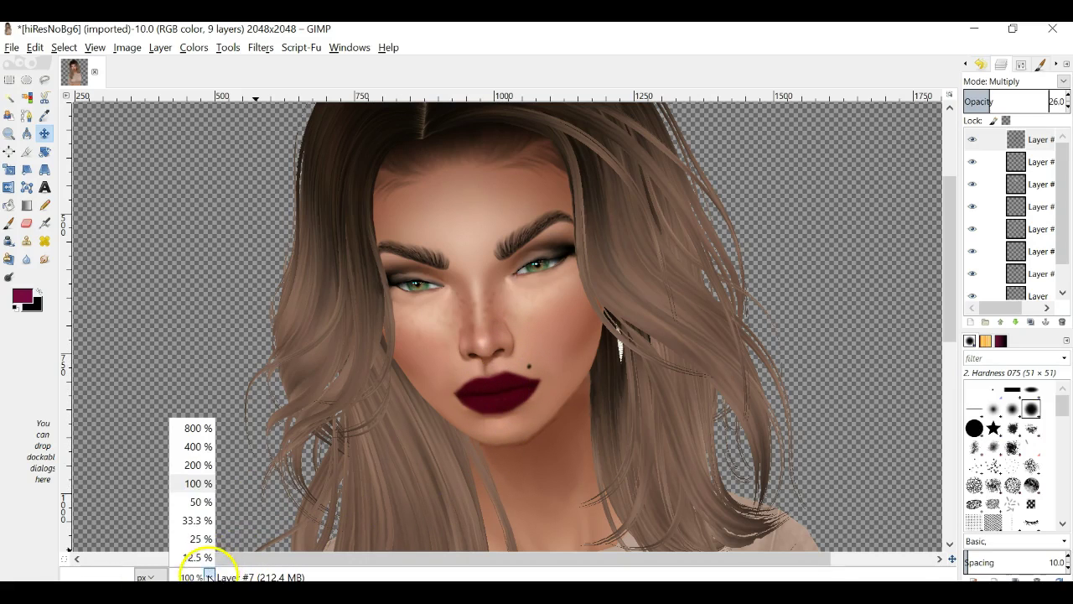
left_click(196, 465)
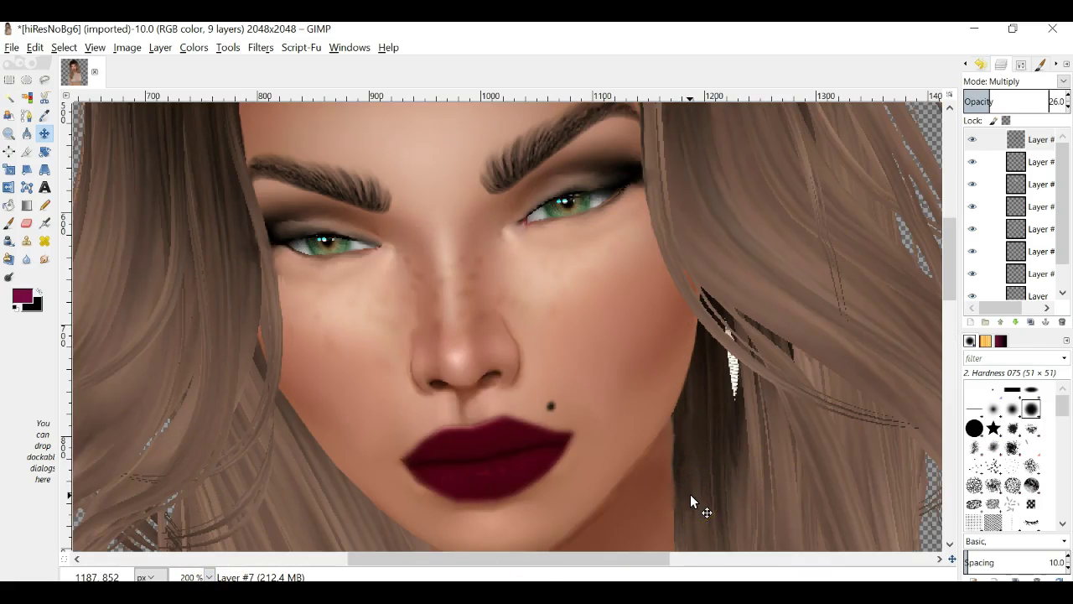
left_click(622, 511)
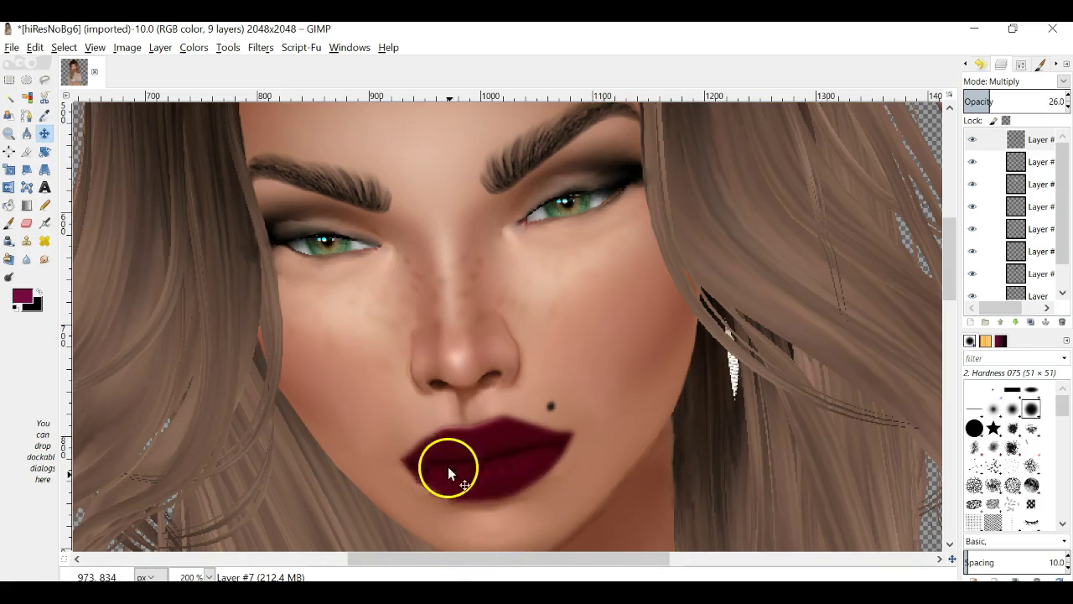
Add a new layer above the lip colour layers and set the foreground colour to white
left_click(971, 322)
left_click(982, 447)
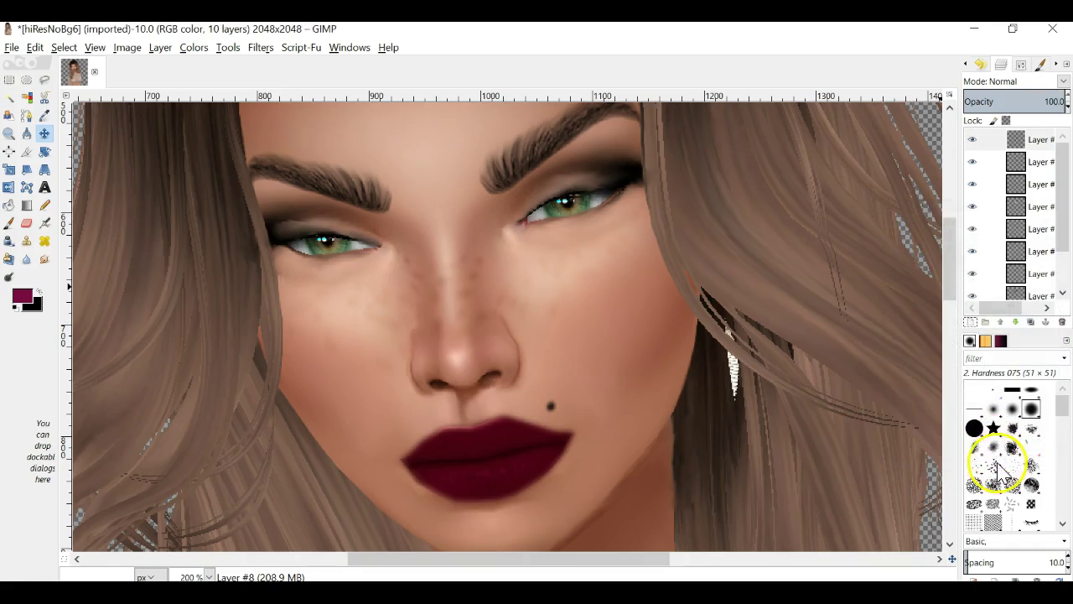
left_click(15, 307)
left_click(37, 292)
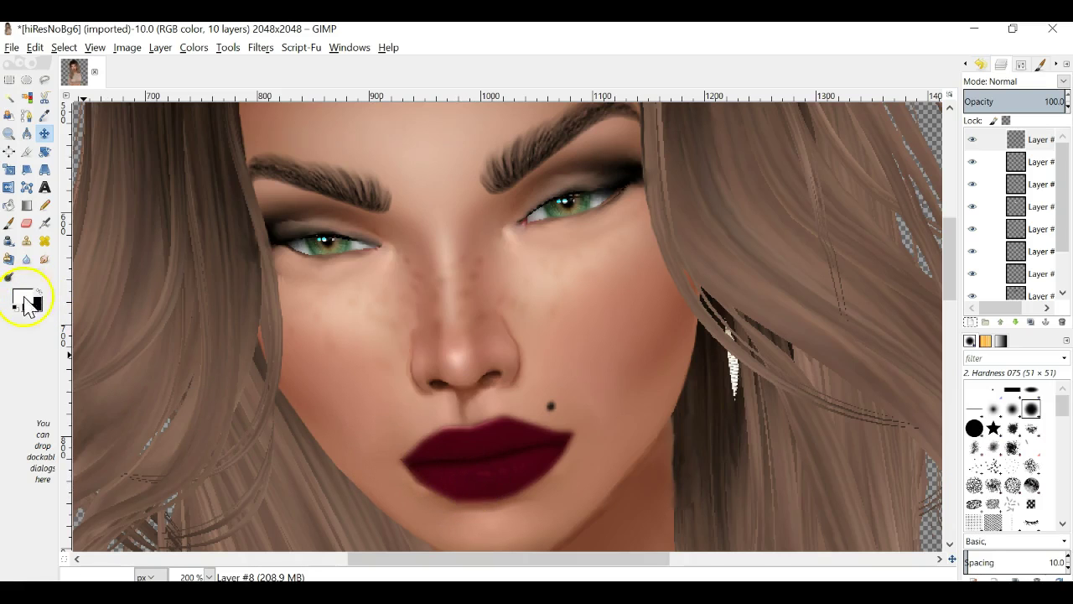
Paint small white gloss highlights across the middle of the lower lip with a size 2 Paintbrush
left_click(8, 222)
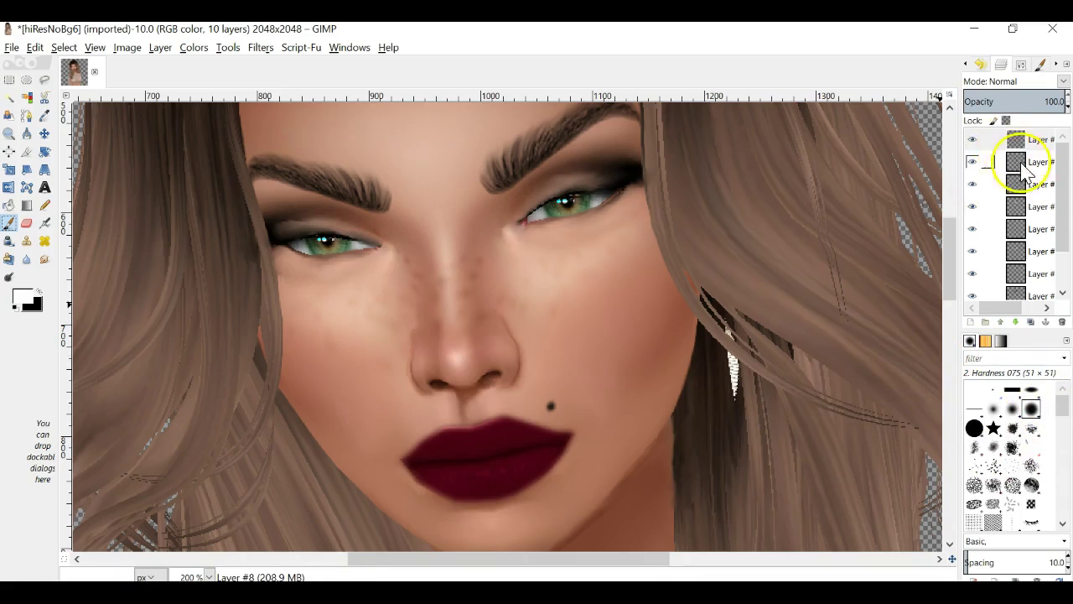
left_click(1041, 65)
left_click_drag(1040, 163, 1041, 179)
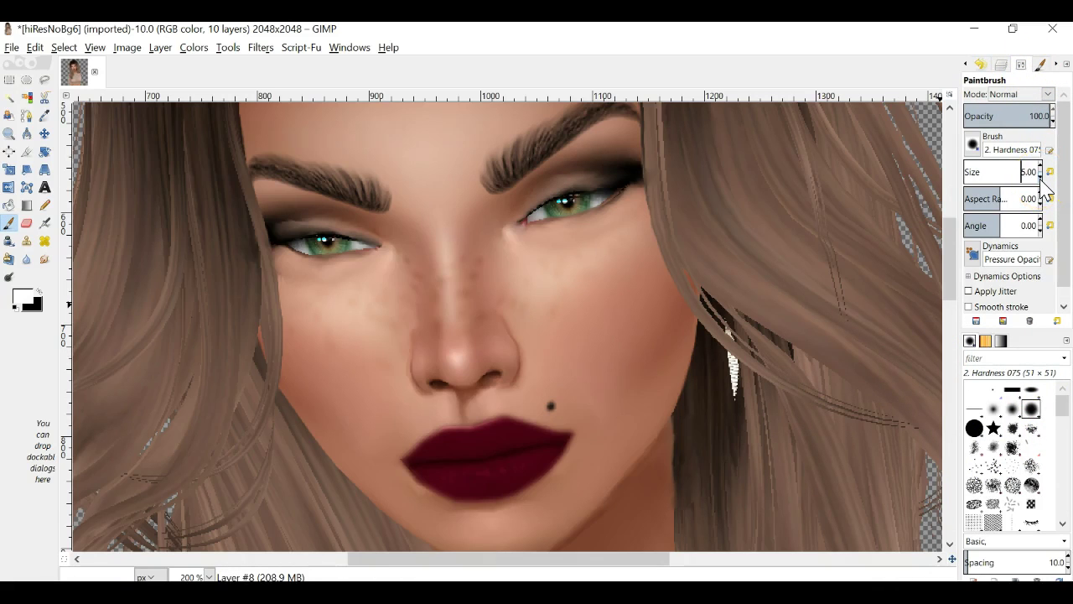
left_click(478, 476)
mouse_move(496, 468)
left_mouse_down()
mouse_move(467, 471)
mouse_move(487, 476)
left_mouse_up()
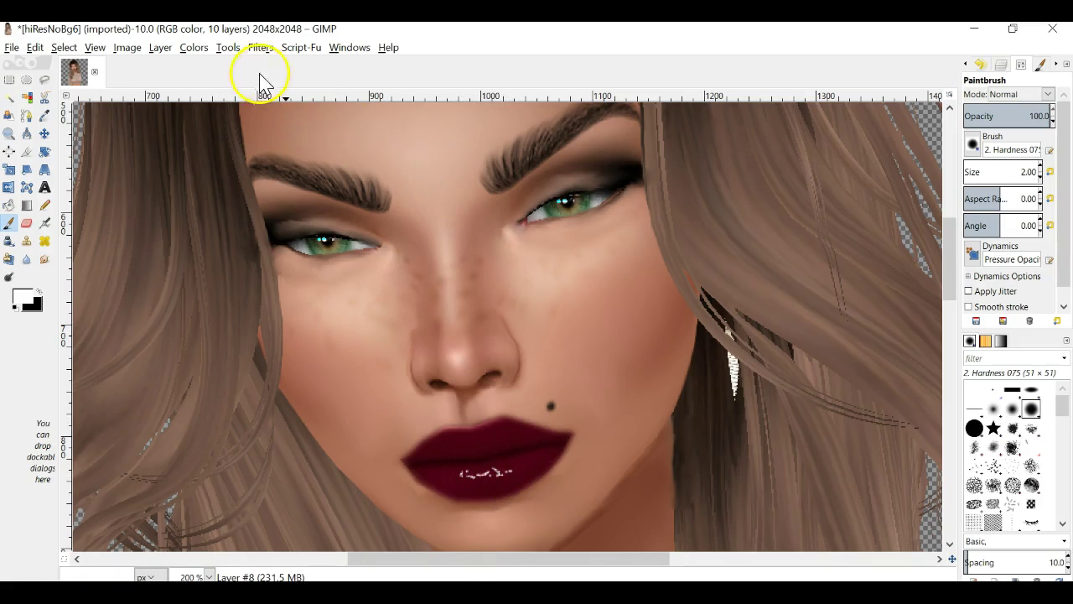
Apply a Gaussian blur with a 2 px radius to the lip highlight layer
left_click(261, 47)
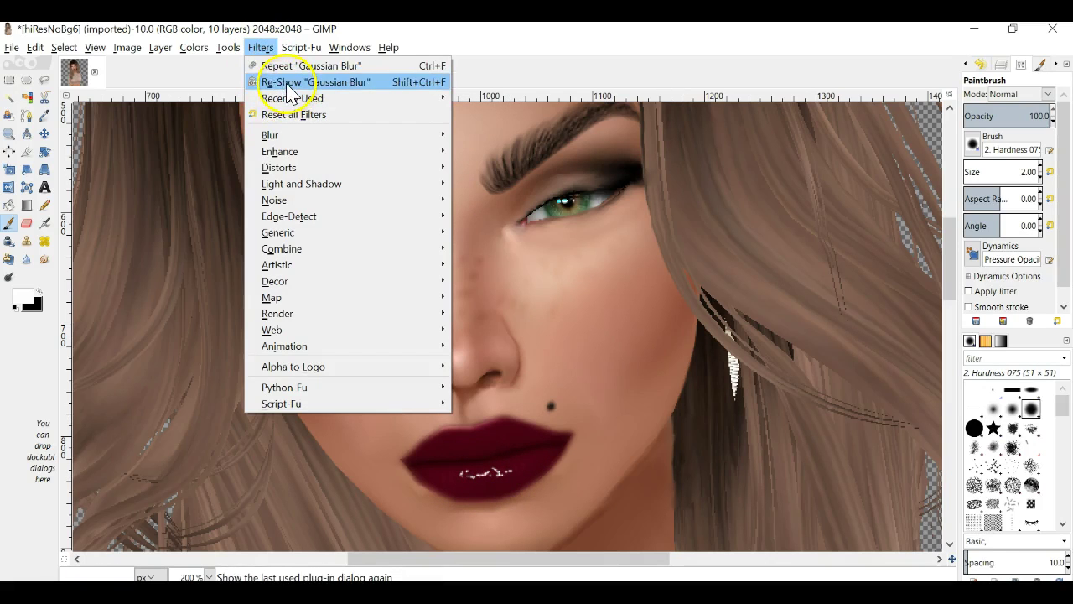
left_click(286, 82)
left_click(538, 411)
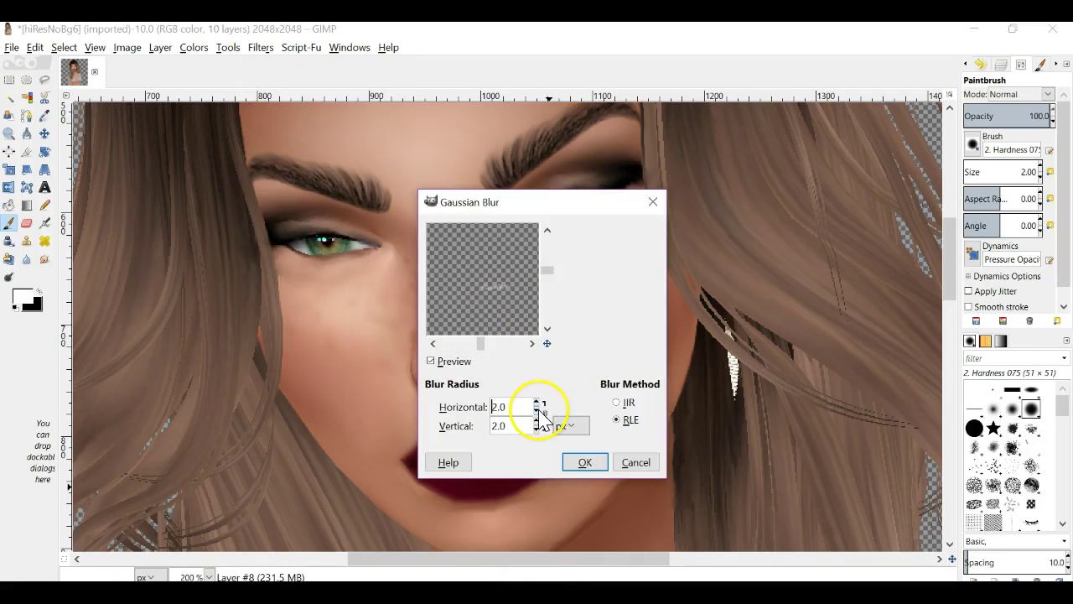
left_click(584, 462)
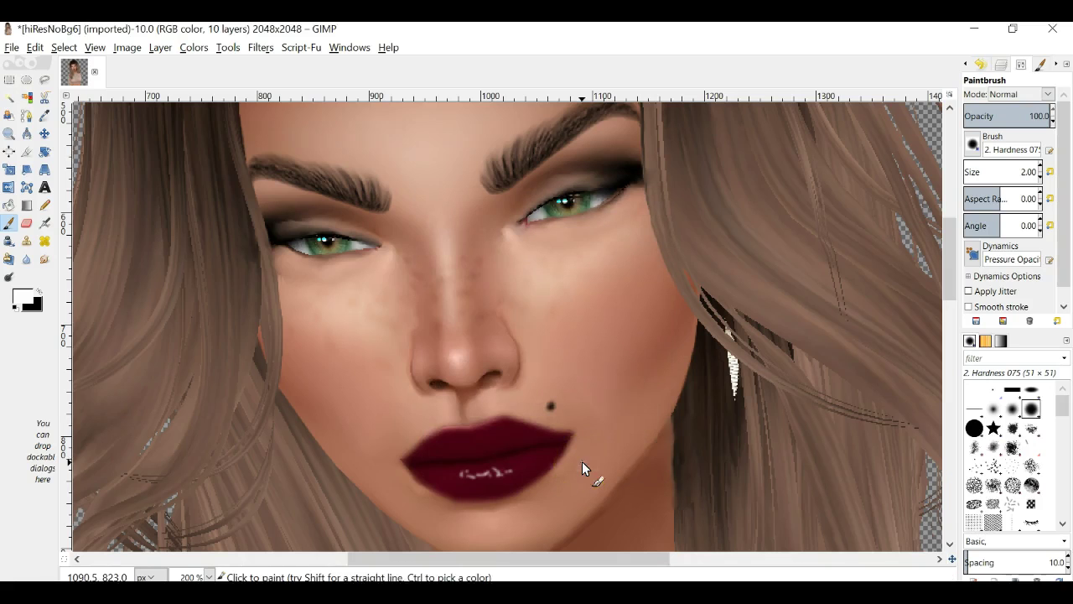
Repeat the Gaussian blur four more times on the lip highlight layer
left_click(254, 48)
left_click(265, 66)
left_click(261, 48)
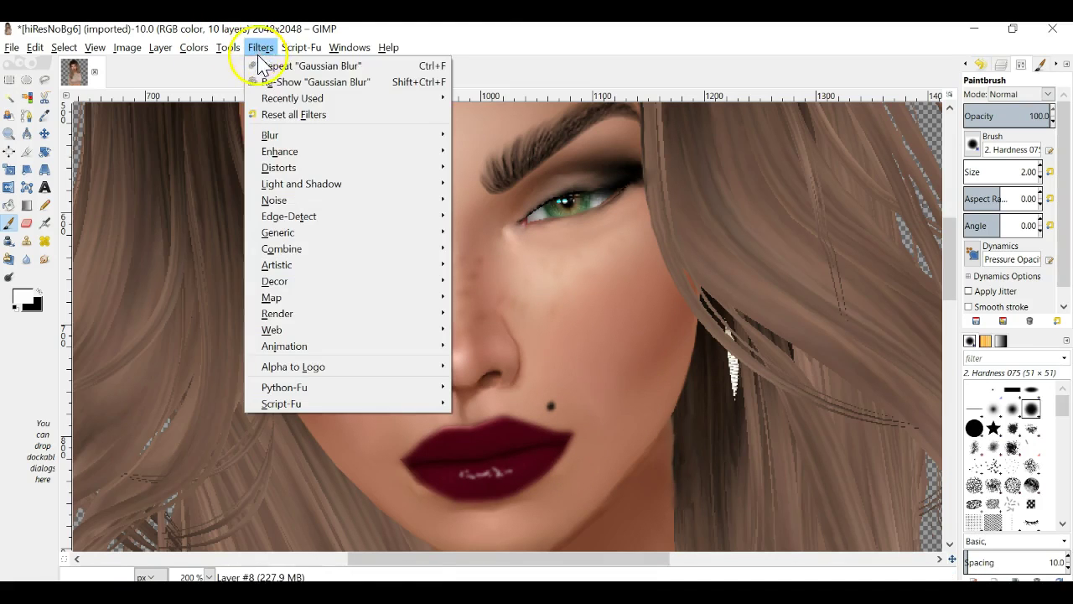
left_click(261, 64)
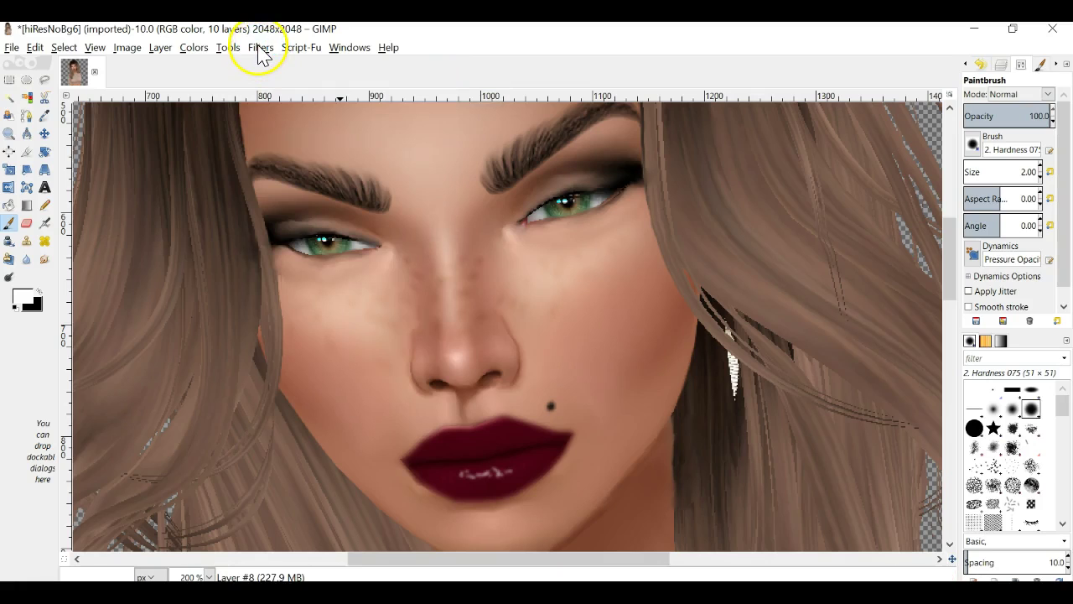
left_click(260, 48)
left_click(265, 65)
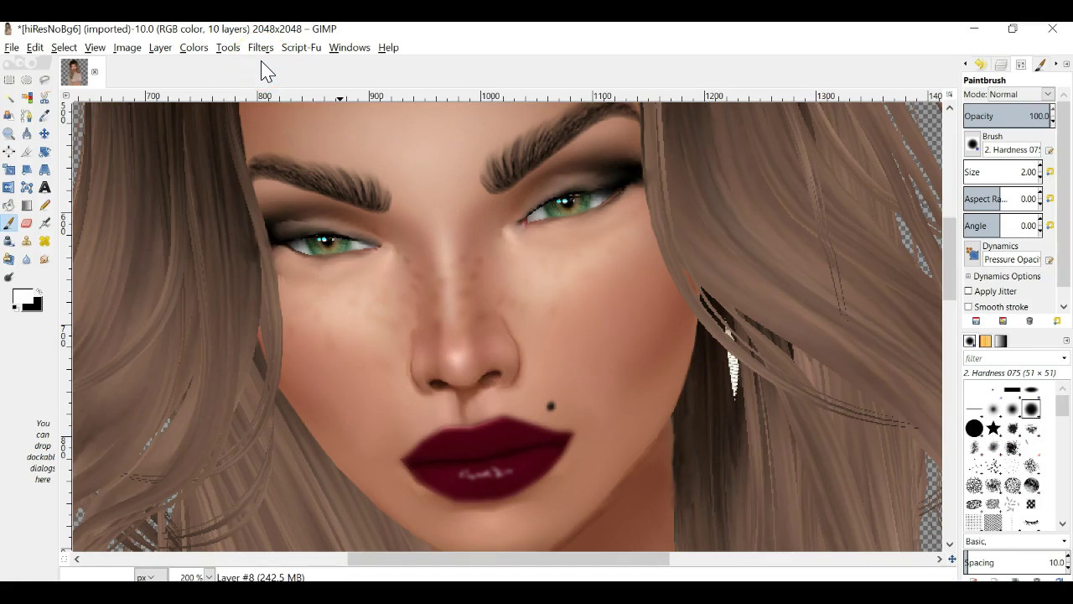
left_click(261, 47)
left_click(262, 64)
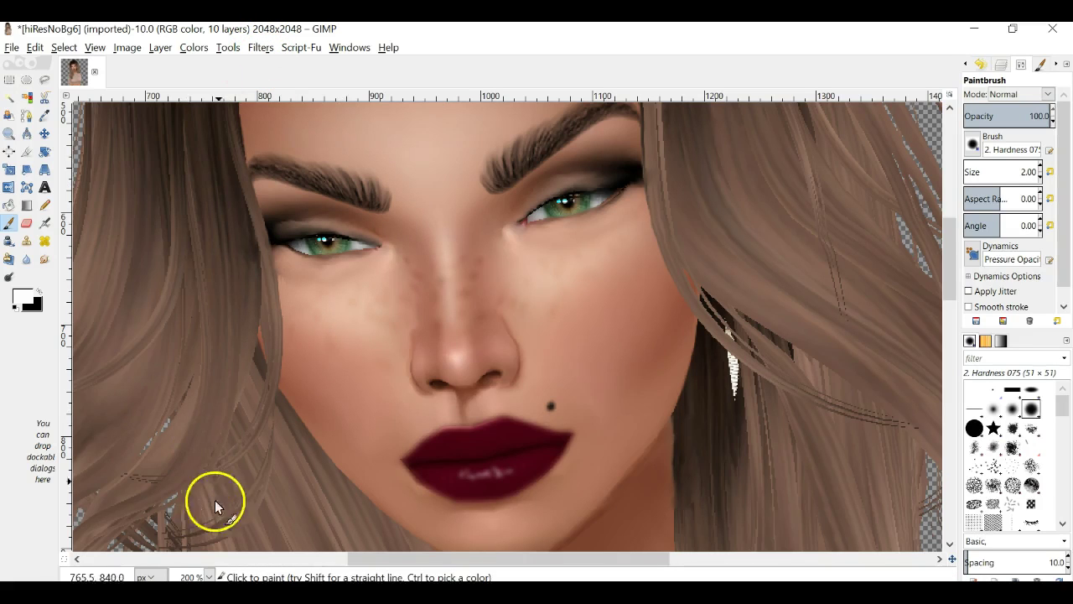
left_click(209, 577)
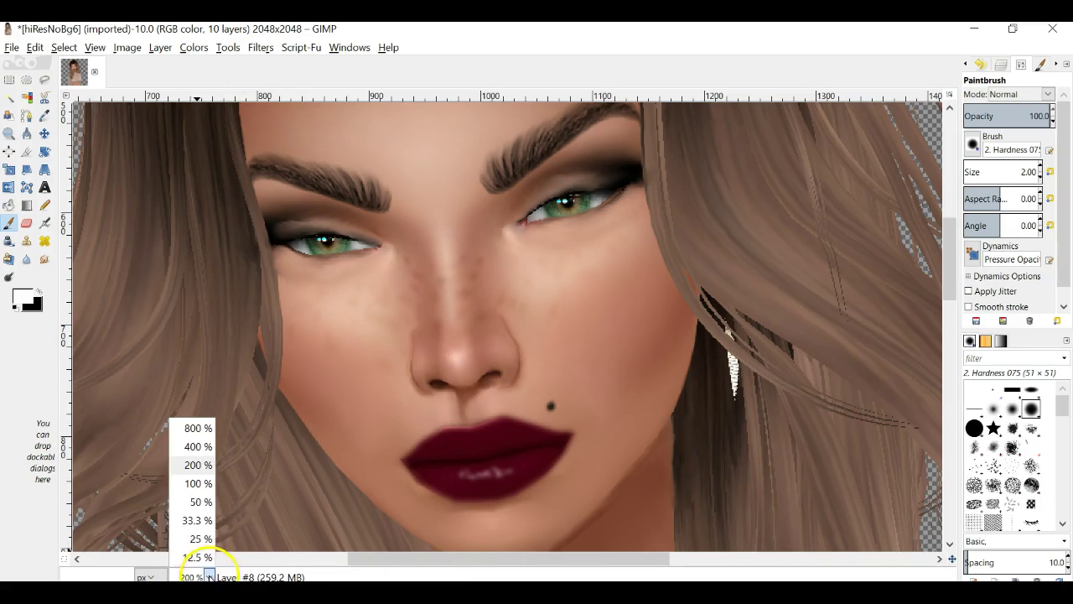
Apply the Gaussian blur two more times to the lip highlight layer
left_click(198, 484)
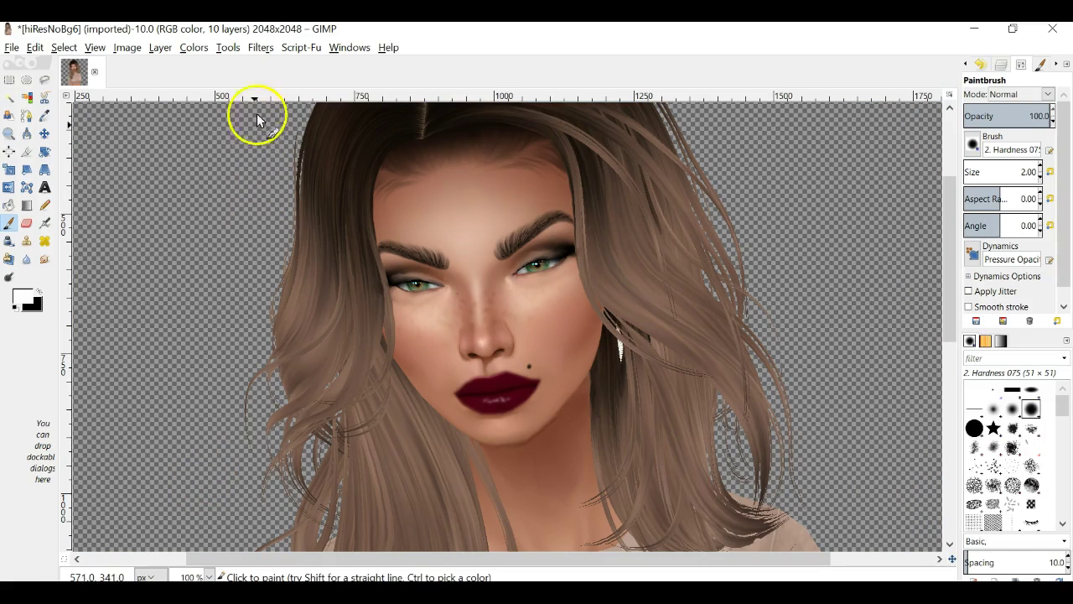
left_click(265, 51)
left_click(271, 66)
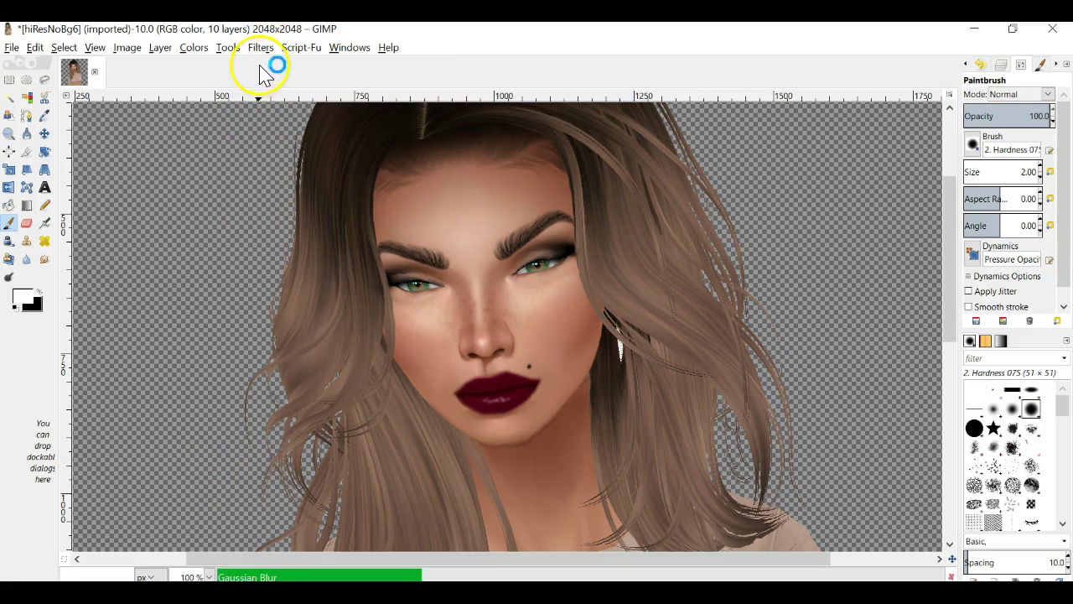
left_click(261, 50)
left_click(274, 67)
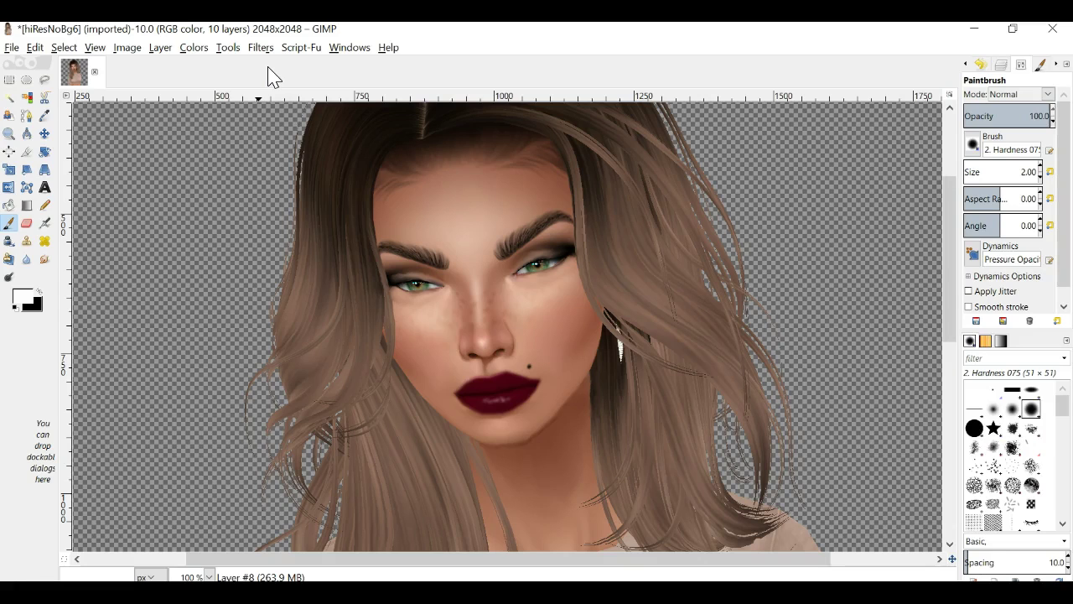
Lower the lip highlight layer's opacity to 47
left_click(1002, 67)
left_click(1068, 106)
left_click(1069, 106)
left_click(1069, 107)
left_click(1068, 107)
left_click(1069, 107)
left_click(1068, 106)
left_click(1069, 106)
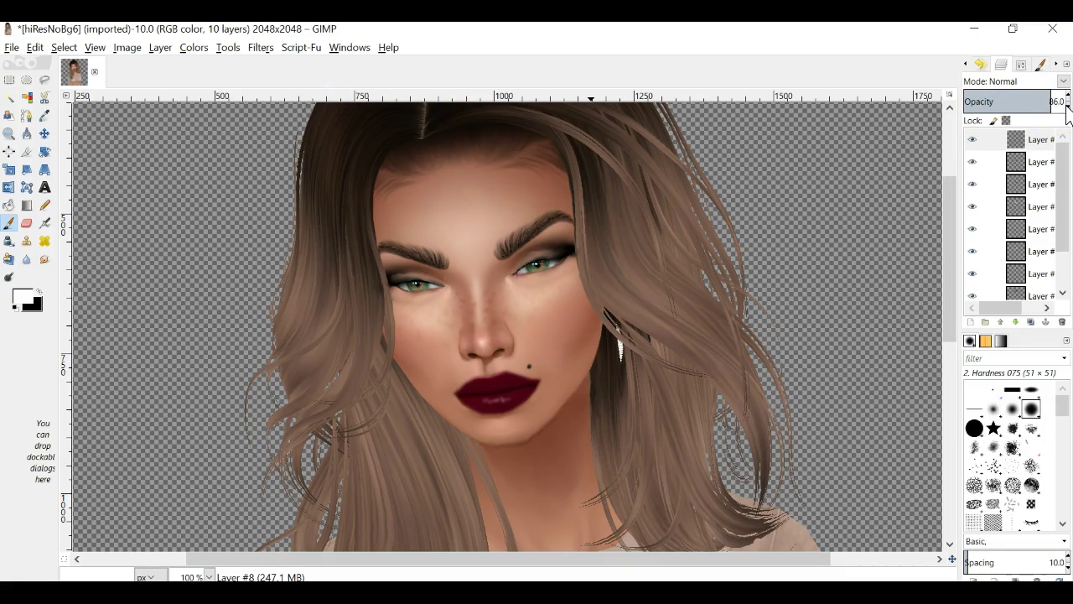
left_click_drag(1069, 107, 1068, 107)
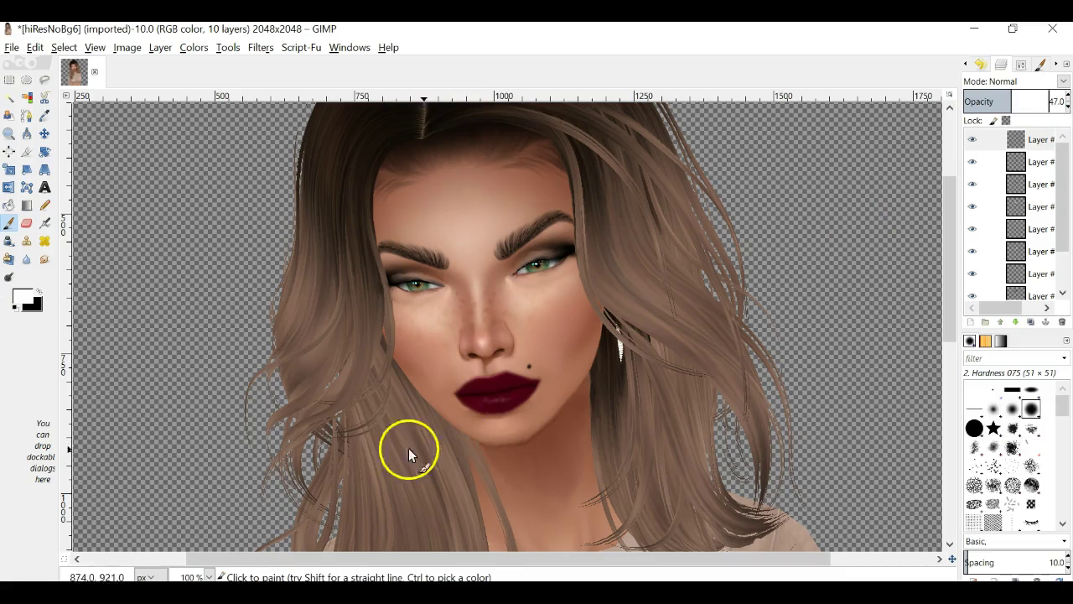
Reset the foreground colour to black and add a new transparent layer above the lip highlight layer
left_click(209, 577)
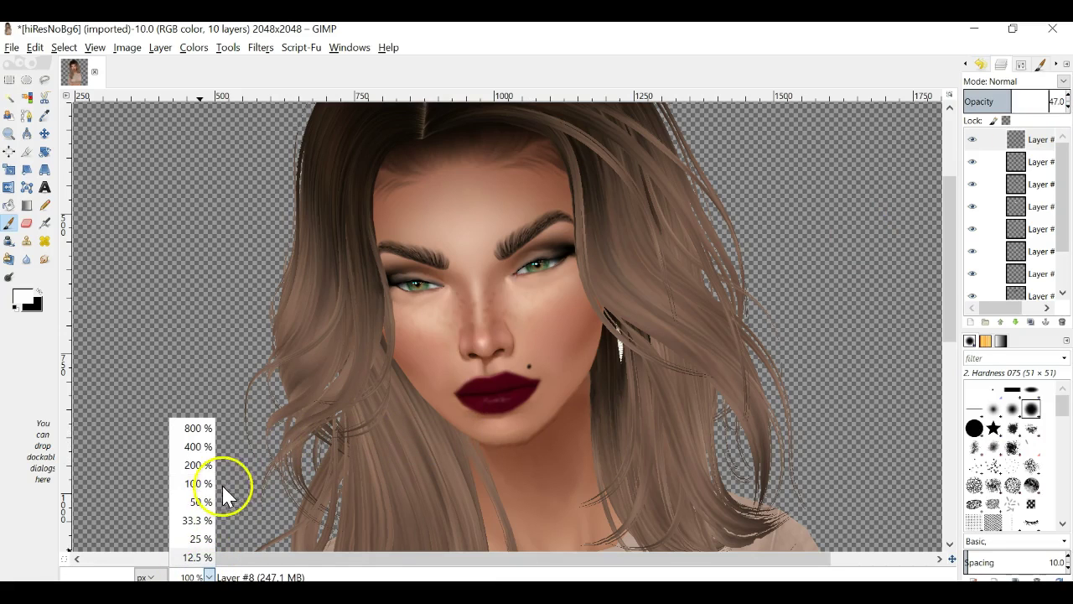
left_click(195, 464)
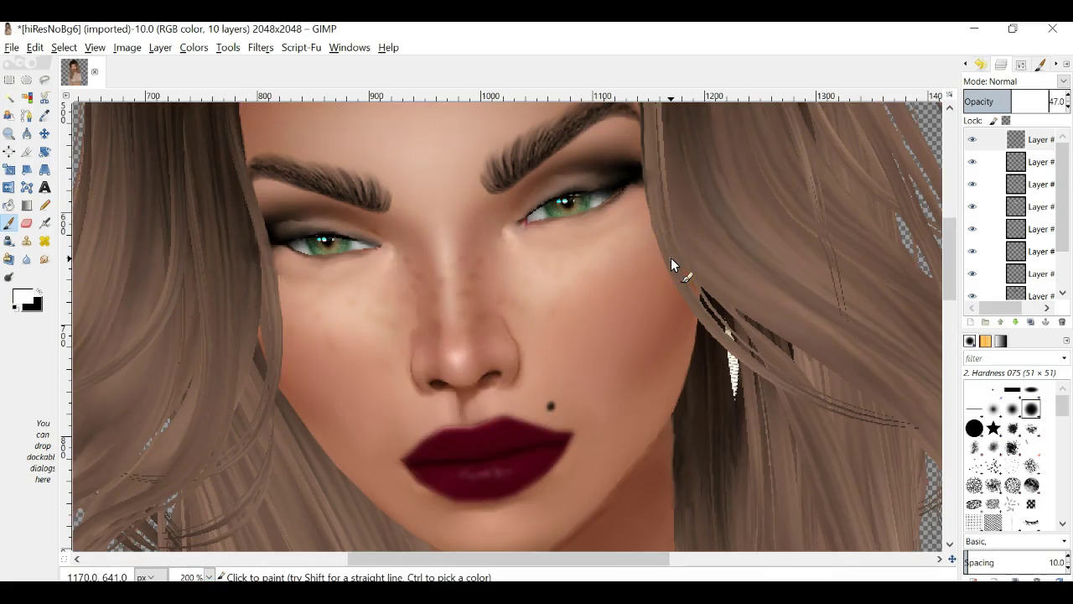
mouse_move(672, 258)
left_mouse_down()
mouse_move(652, 247)
mouse_move(709, 346)
left_mouse_up()
scroll(705, 344, "up", 5)
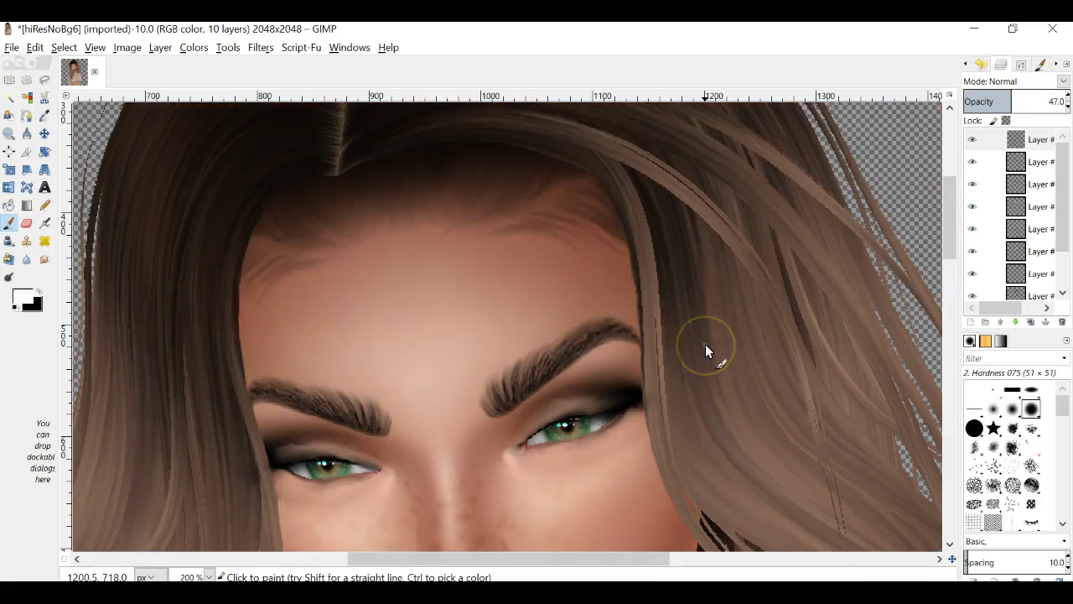
scroll(705, 351, "down", 5)
left_click_drag(568, 216, 565, 216)
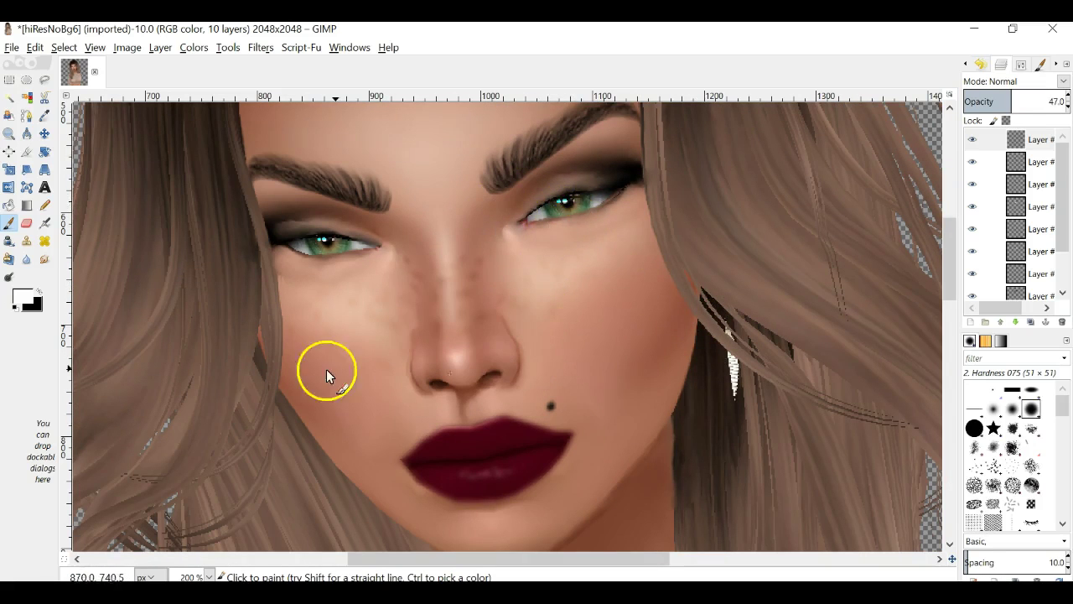
left_click(16, 307)
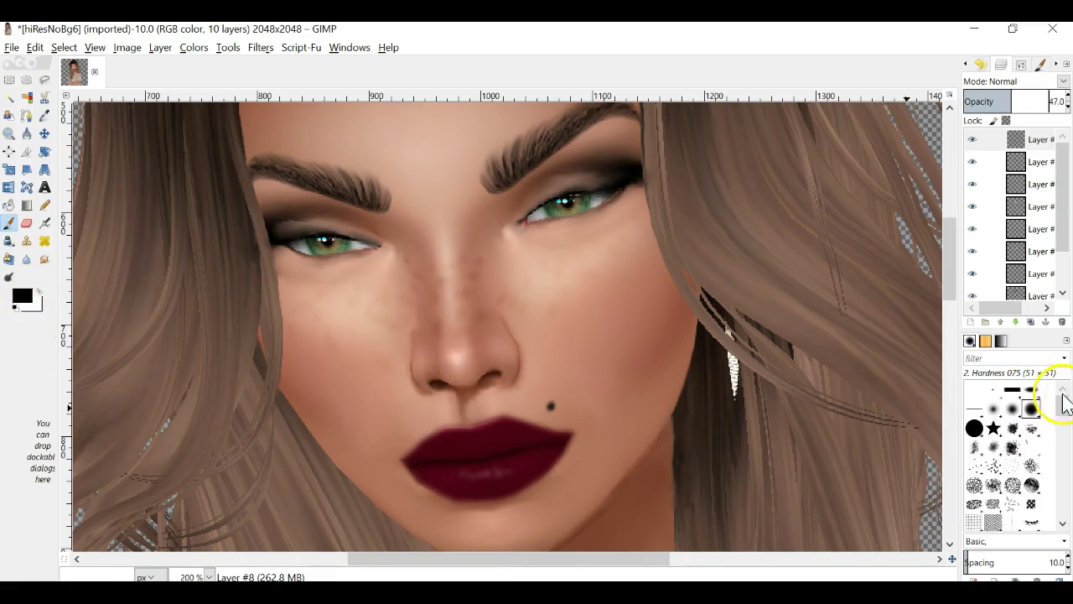
left_click(971, 322)
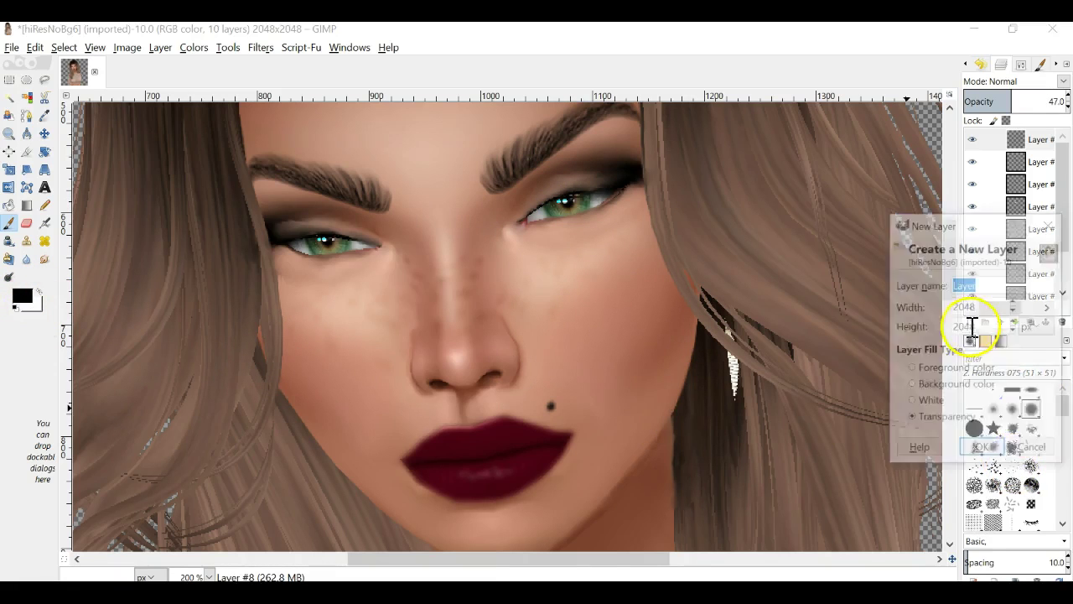
left_click(987, 450)
Choose the Eyelashes_33 brush for the Paintbrush
scroll(1006, 469, "down", 5)
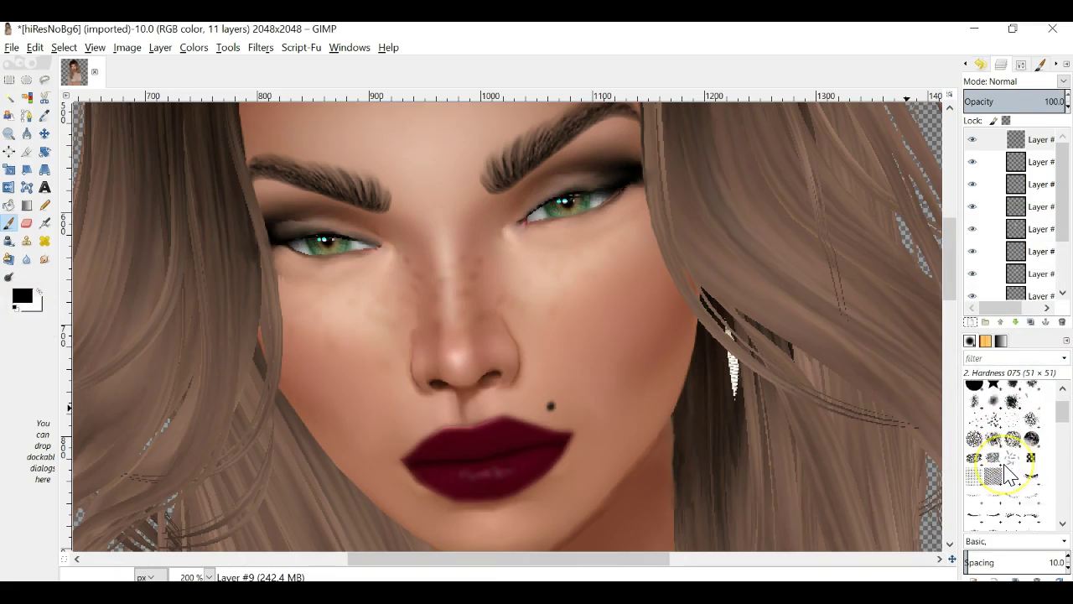
left_click(998, 496)
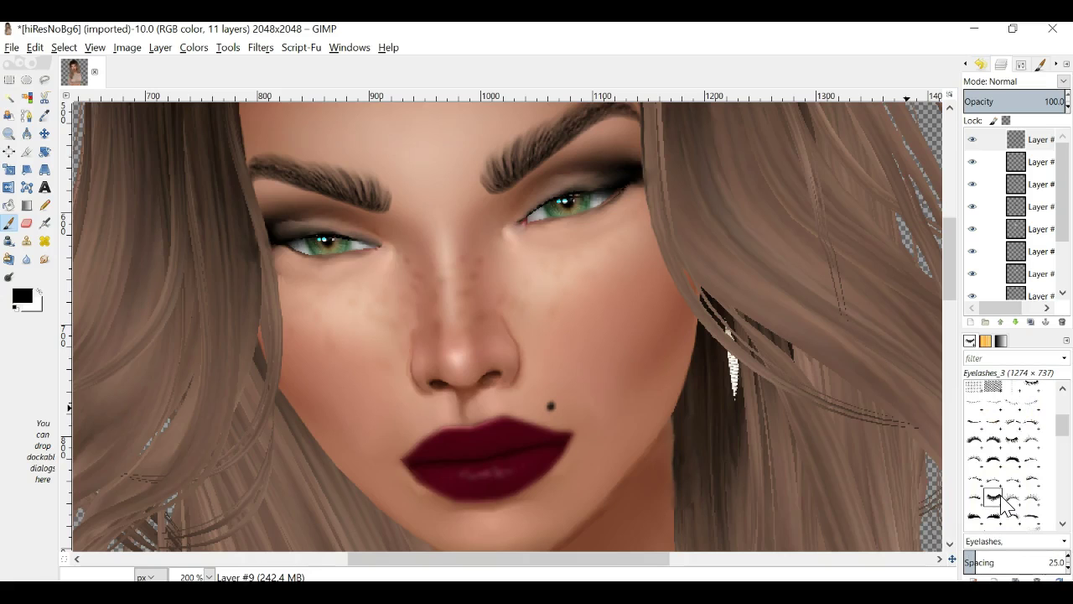
left_click(1004, 520)
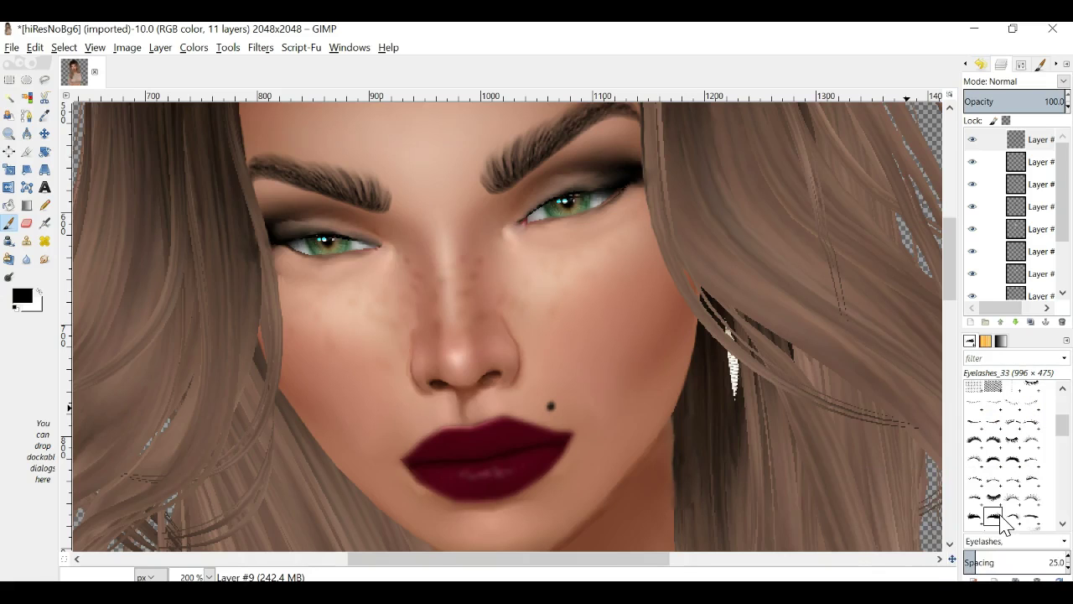
left_click(1005, 523)
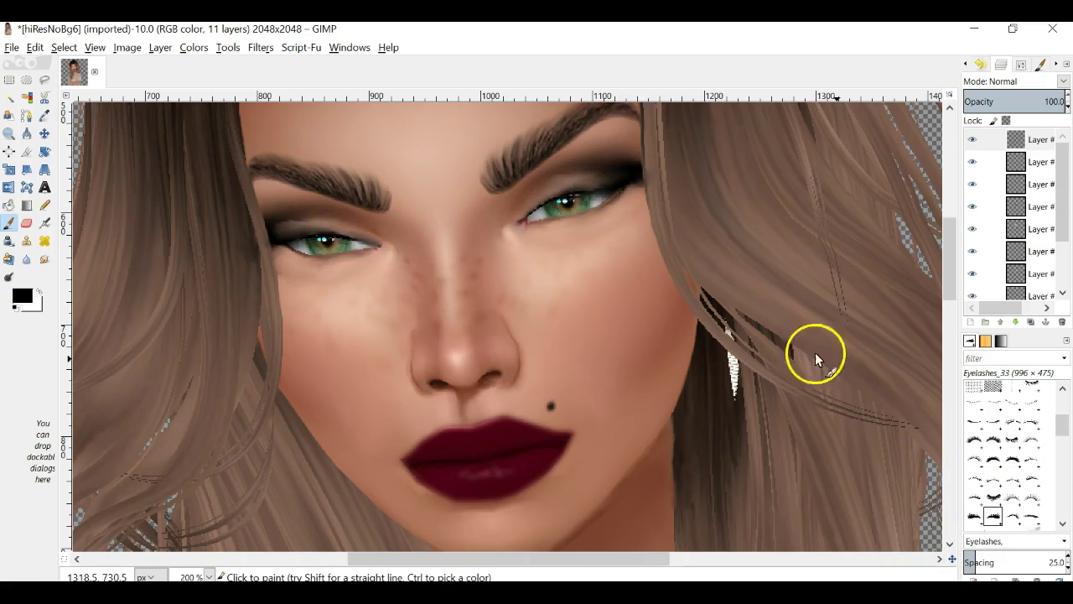
left_click(1002, 533)
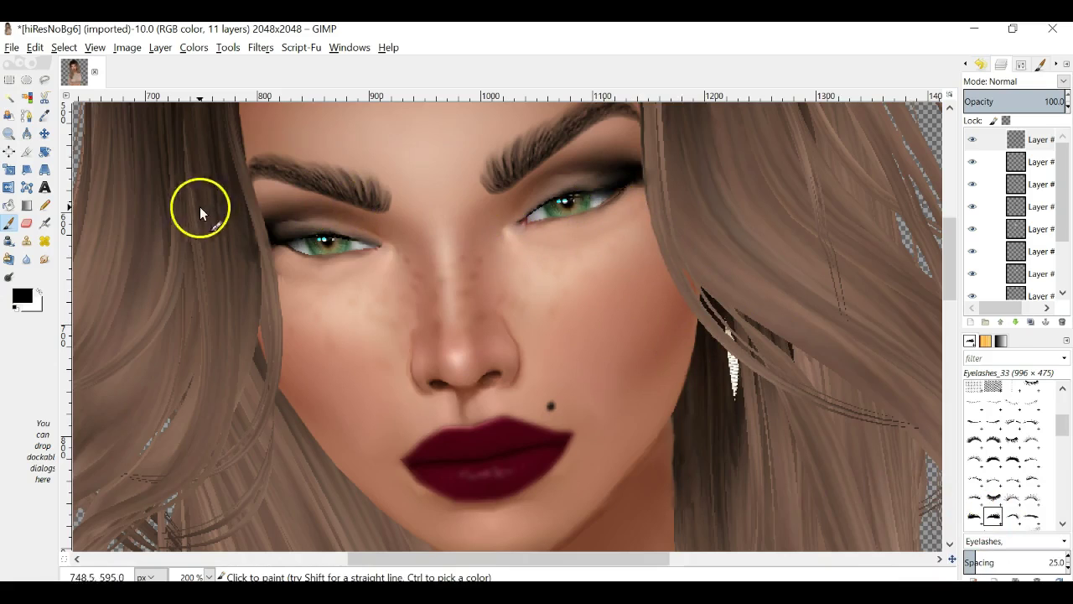
Set the eyelash brush size to 143 to fit the portrait's right-hand eye
left_click(1039, 64)
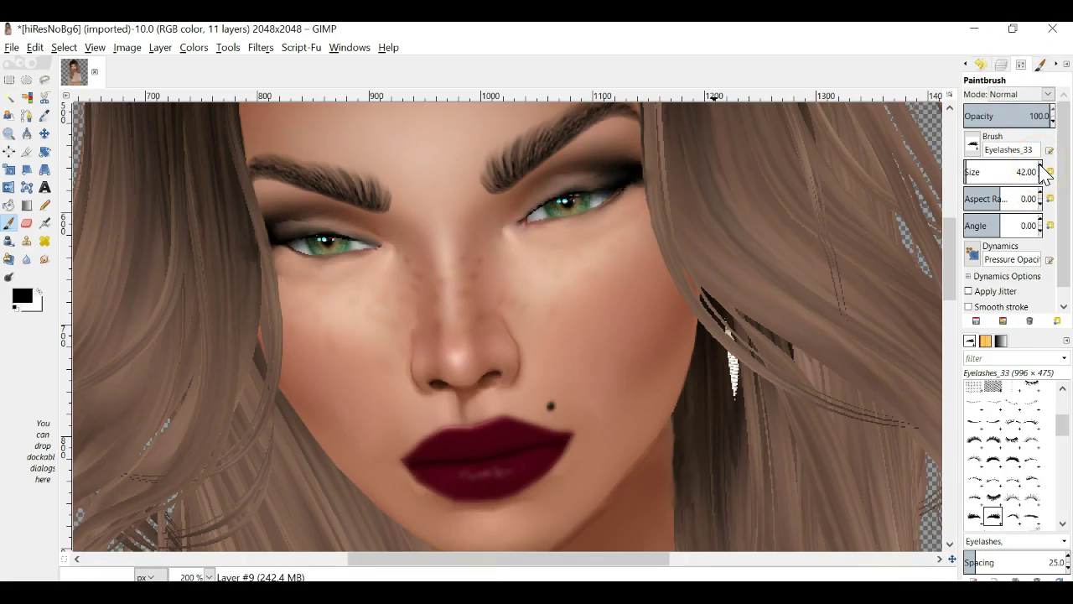
scroll(1044, 172, "up", 17)
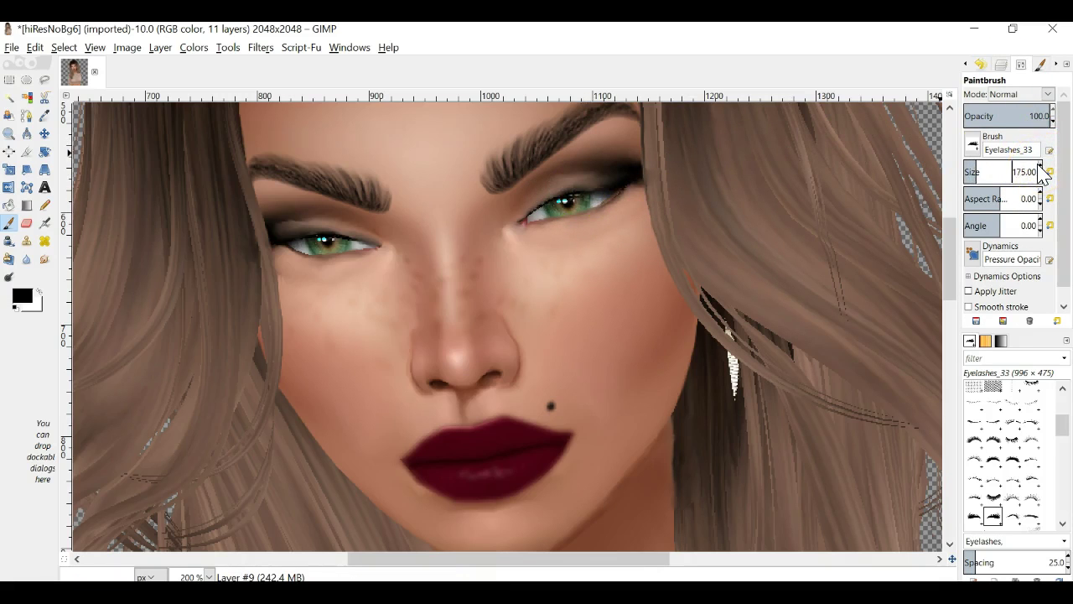
scroll(1044, 172, "up", 10)
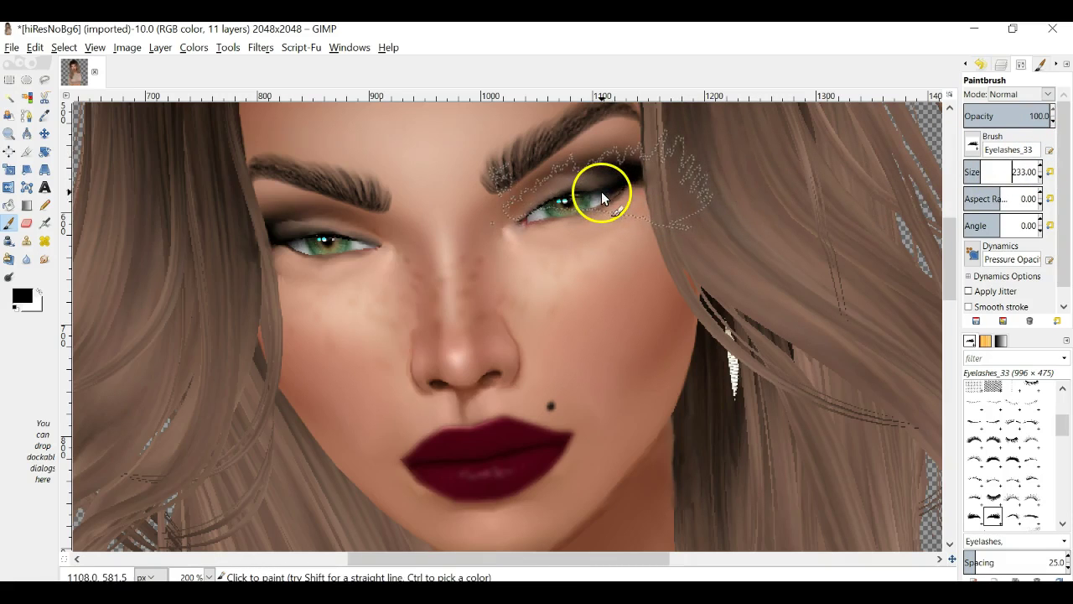
scroll(1042, 180, "down", 1)
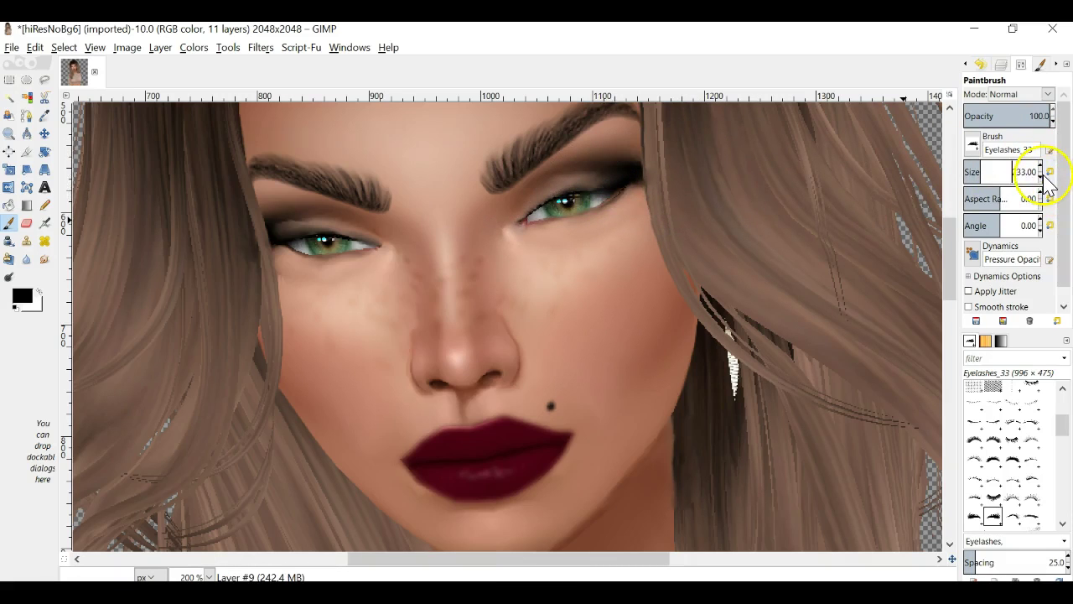
left_click_drag(1044, 186, 959, 187)
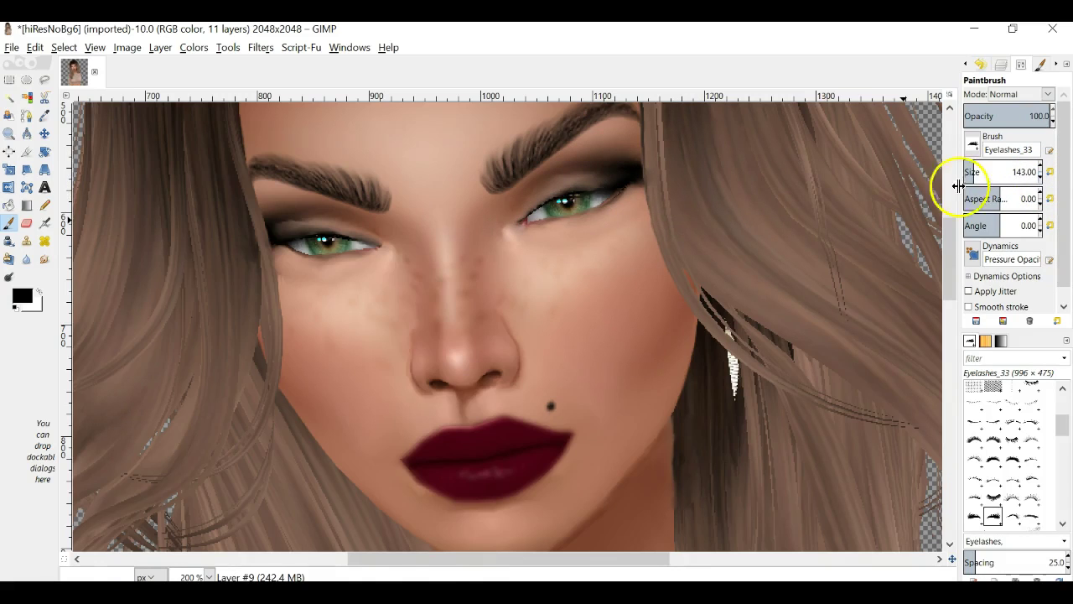
left_click(577, 194)
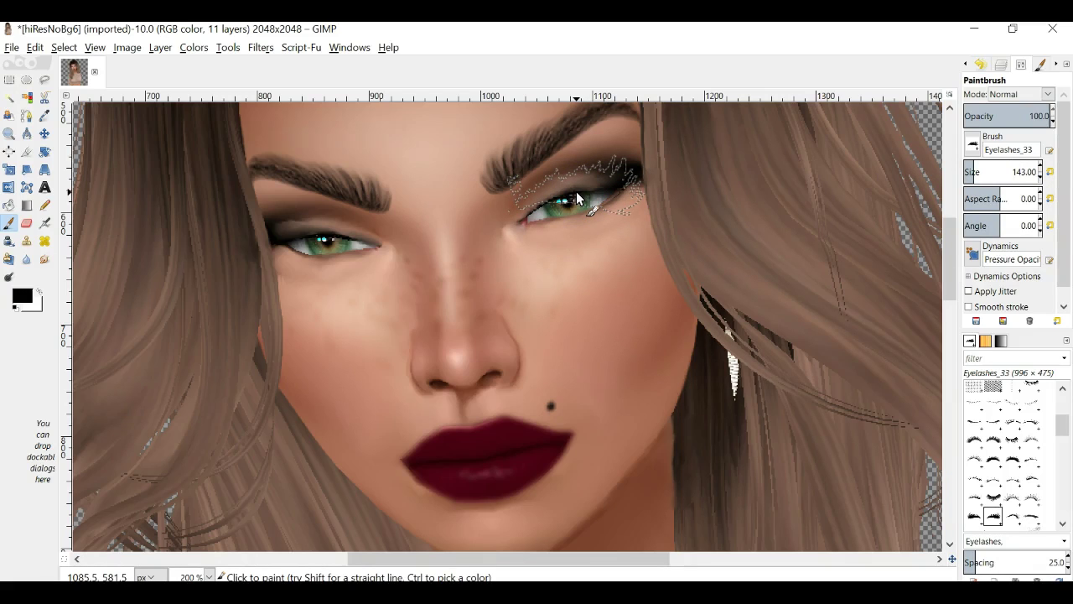
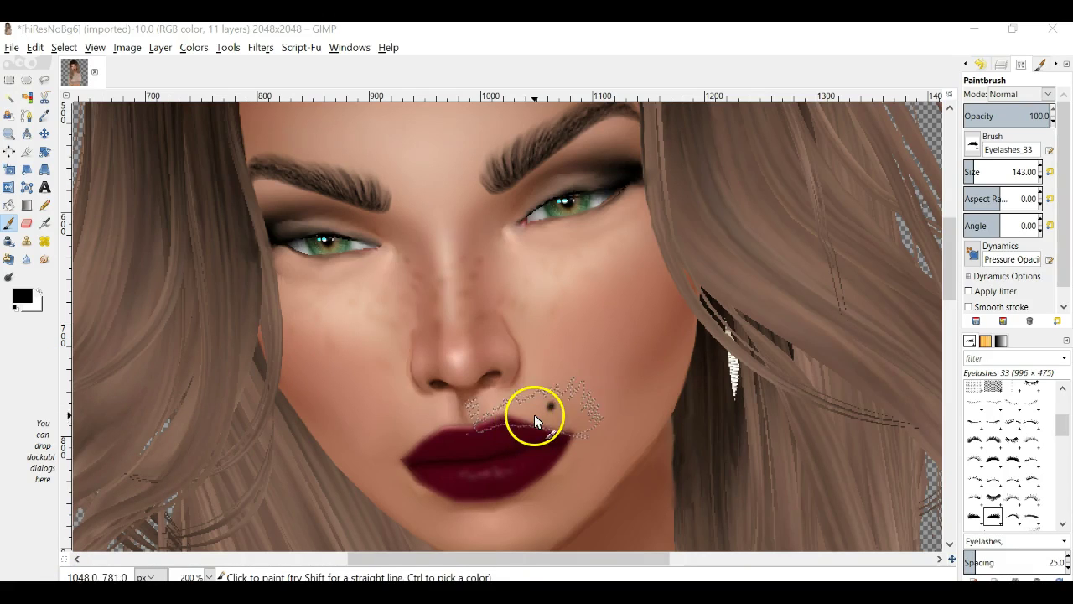
Set the brush angle to -16 and stamp black lashes along the upper lid of the right-hand eye
left_click(1043, 234)
left_click(1041, 233)
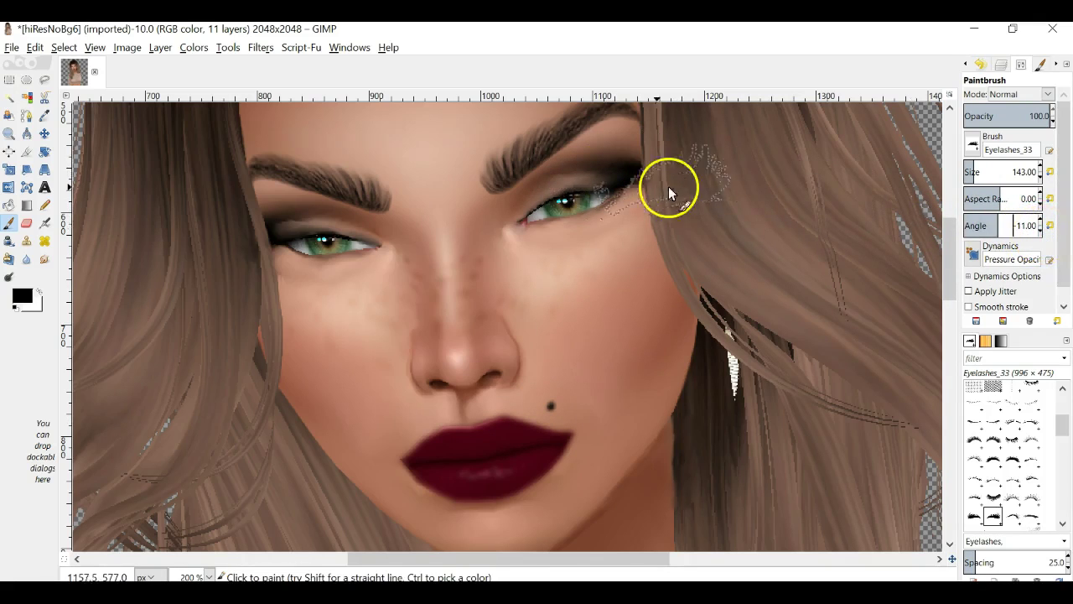
key("Down")
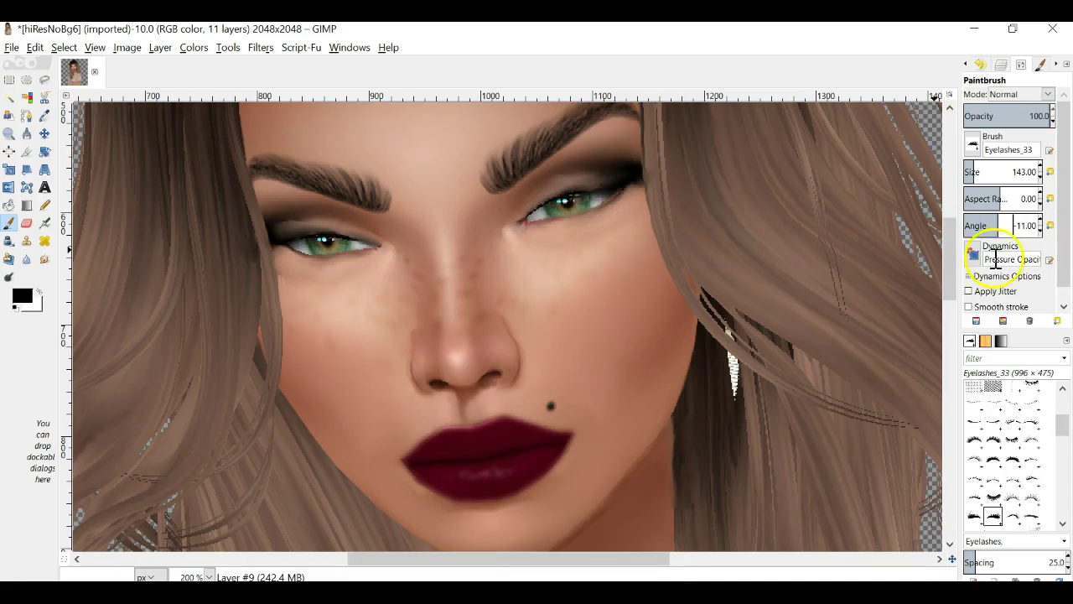
left_click(1042, 232)
left_click(1042, 231)
left_click(1041, 231)
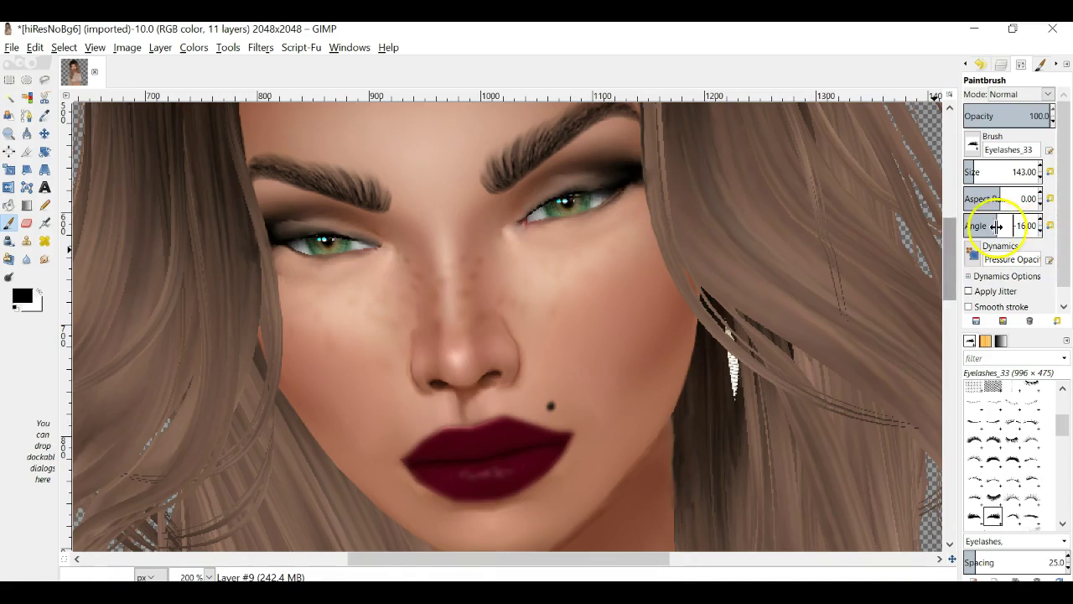
left_click(574, 183)
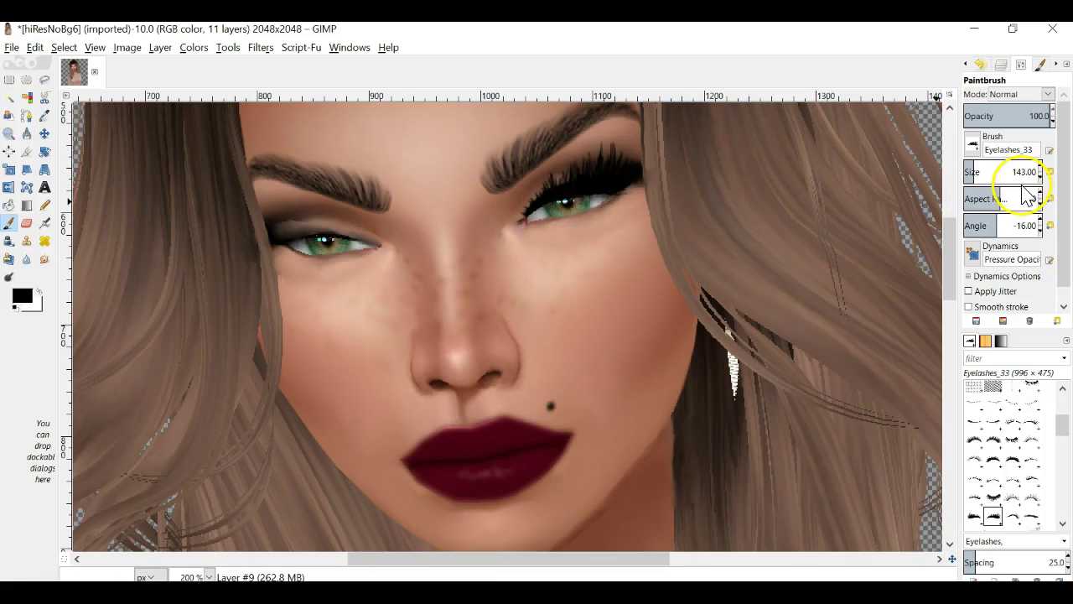
Add another new transparent layer and choose the Eyelashes_32 brush for the opposite eye
left_click(1001, 65)
left_click(972, 321)
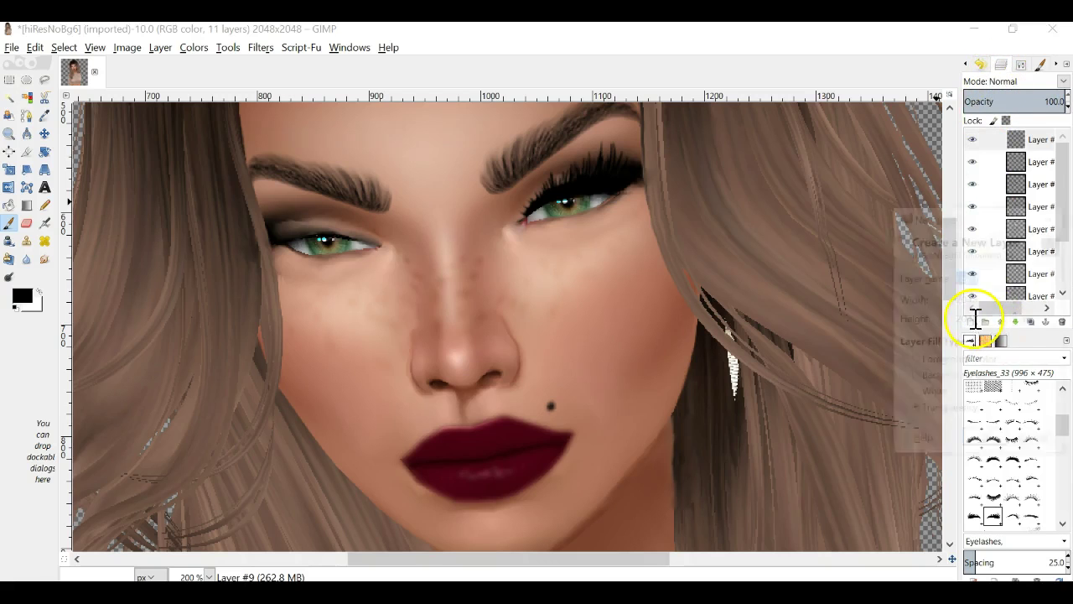
left_click(984, 442)
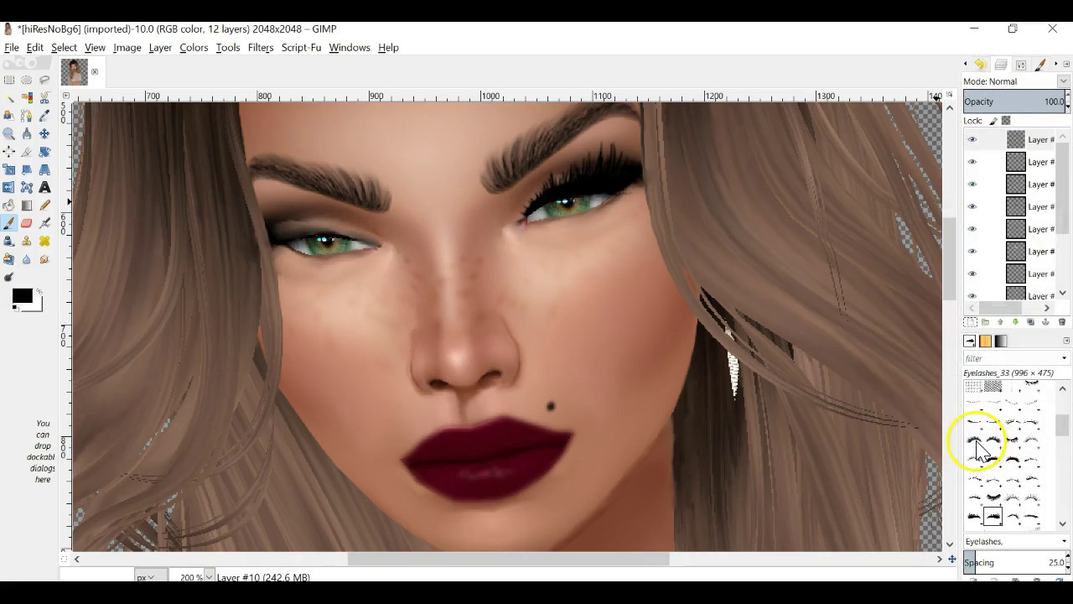
left_click(974, 518)
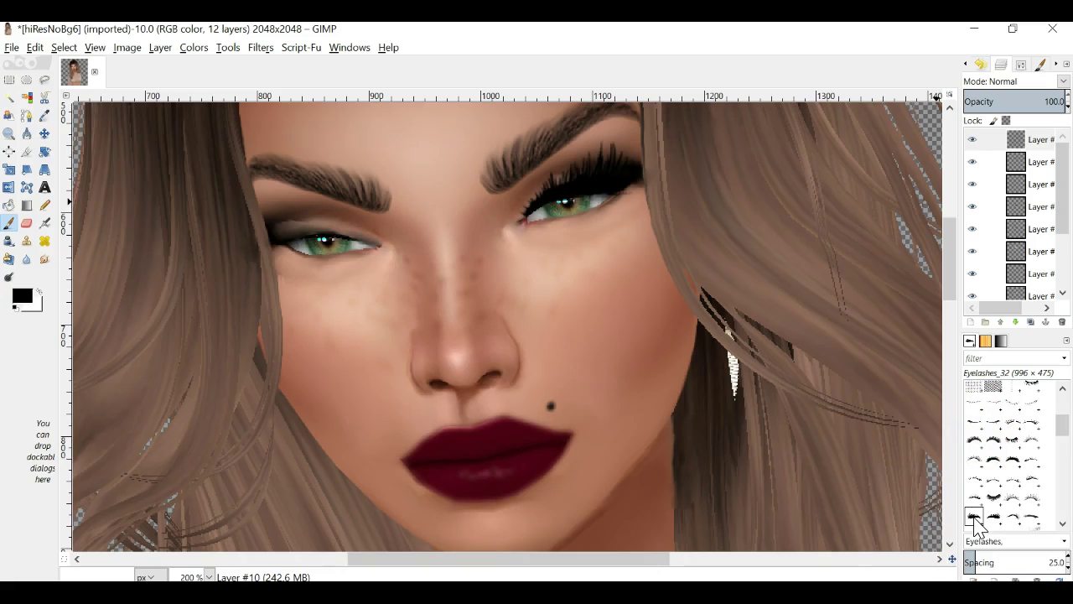
left_click(975, 525)
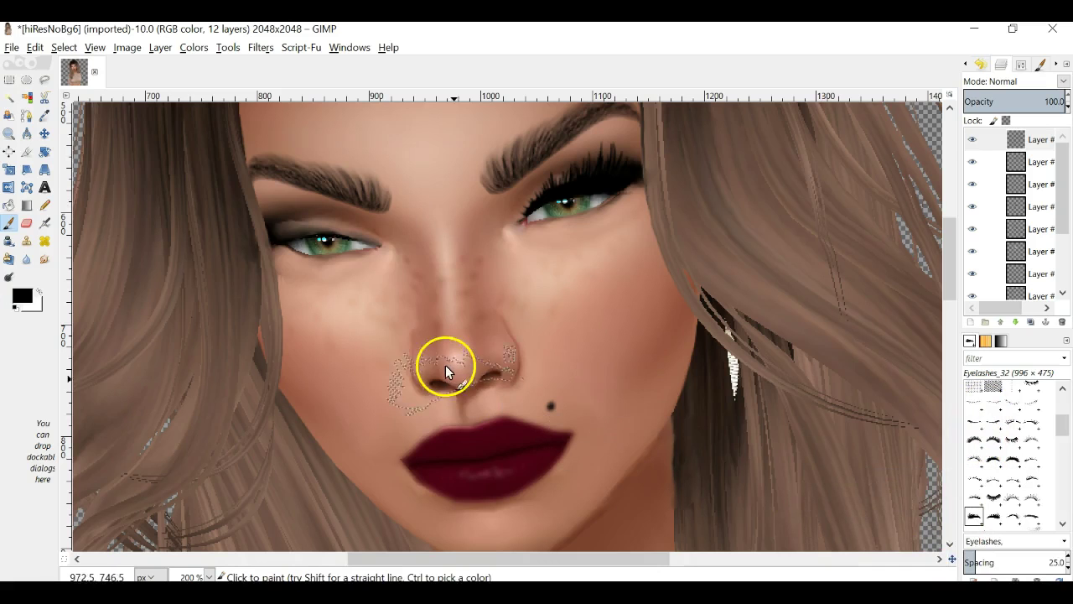
Set the brush angle to 12 and size to 136, and stamp black lashes on the left-hand eye's upper lid
left_click(1040, 66)
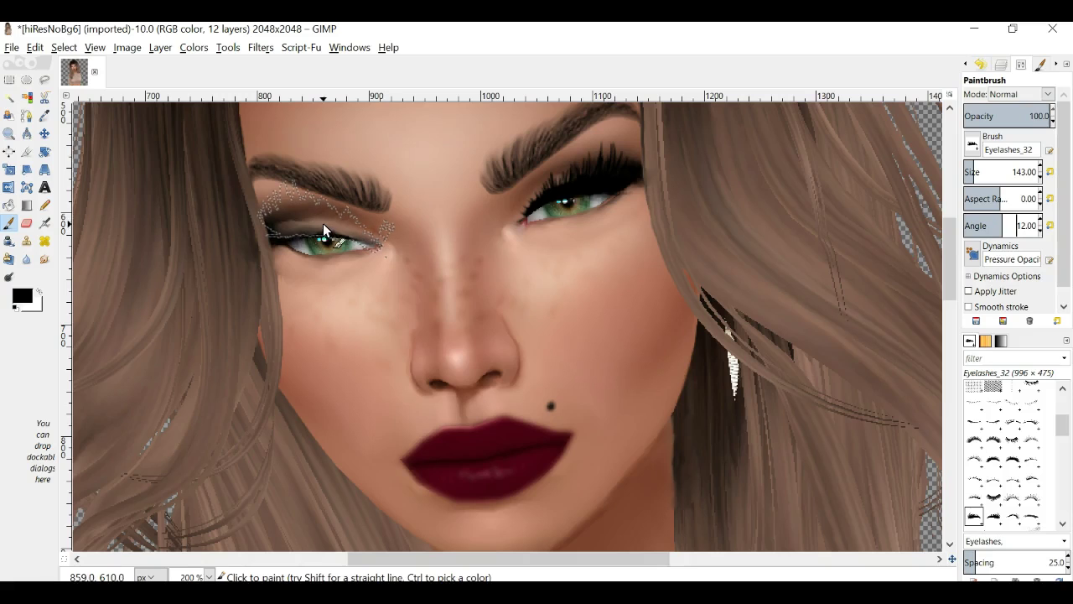
left_click(1041, 177)
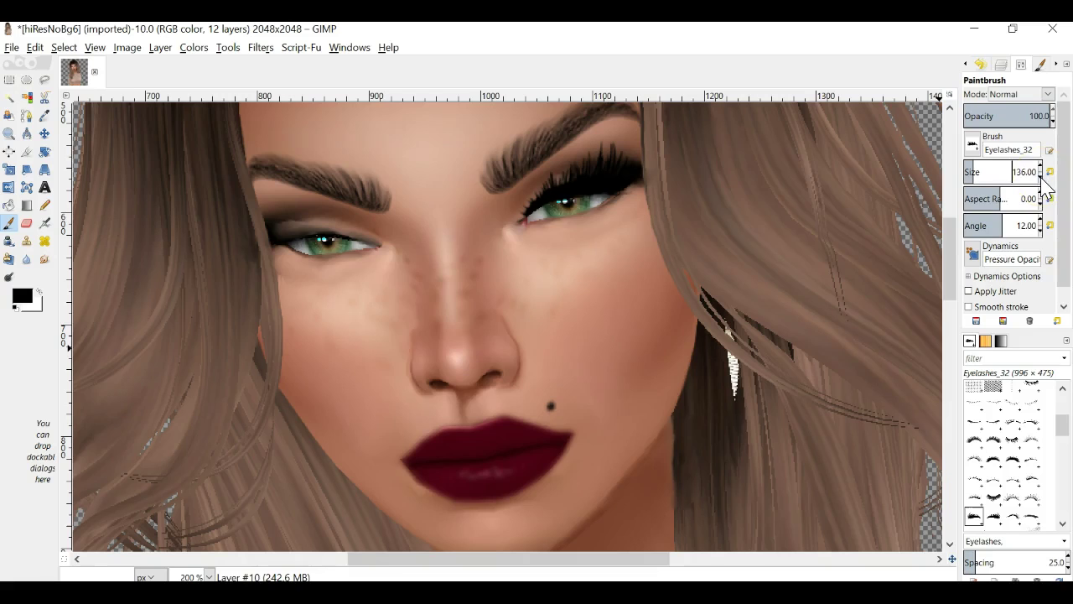
left_click(320, 226)
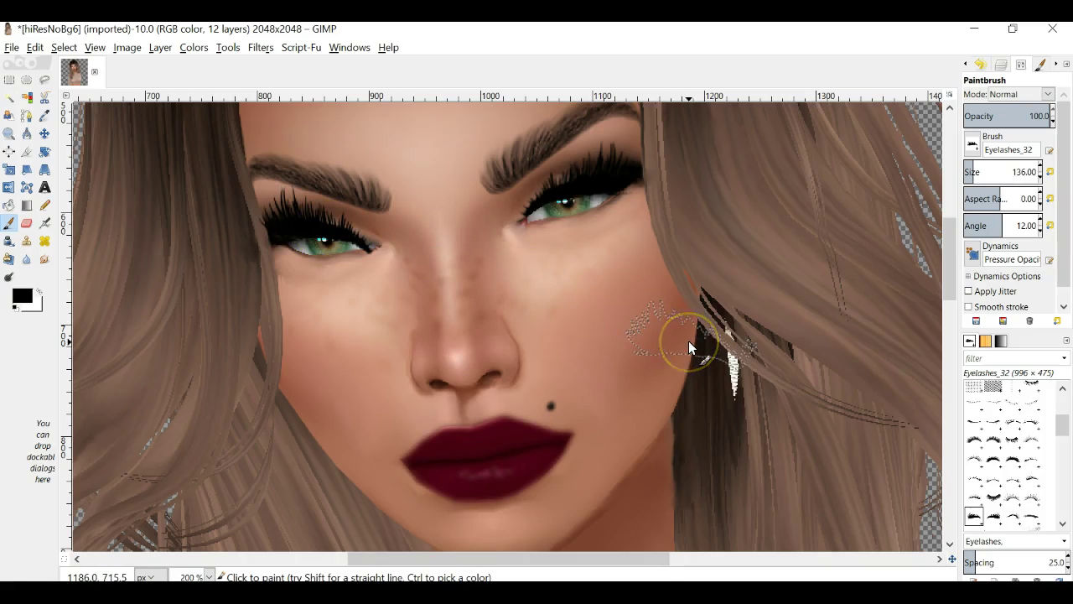
Undo the last lash stamp on the portrait's left-hand eye and set the eyelash brush angle to 8
left_click(35, 47)
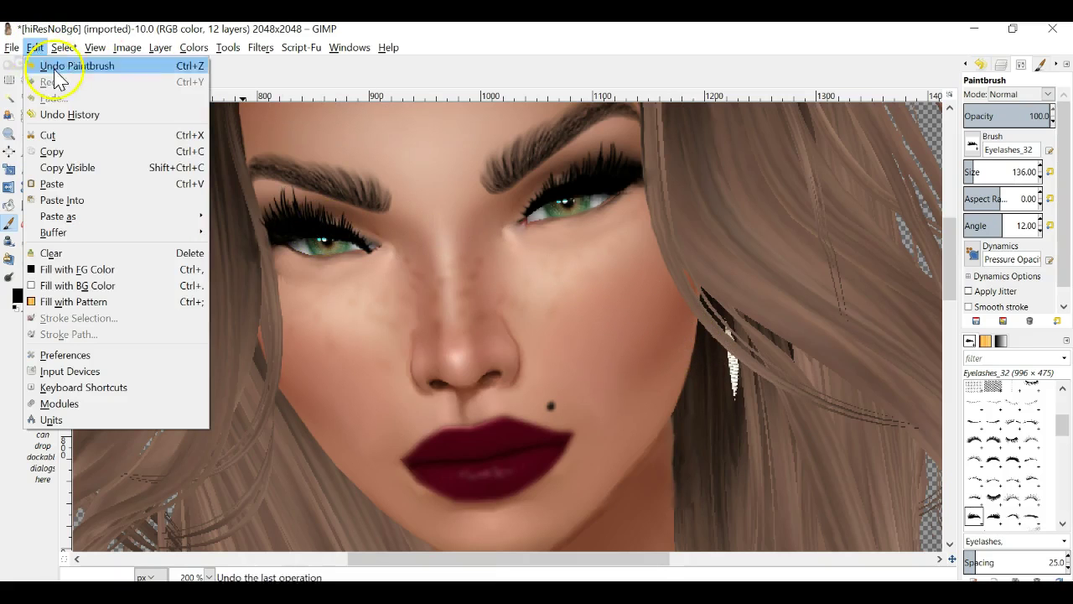
left_click(52, 66)
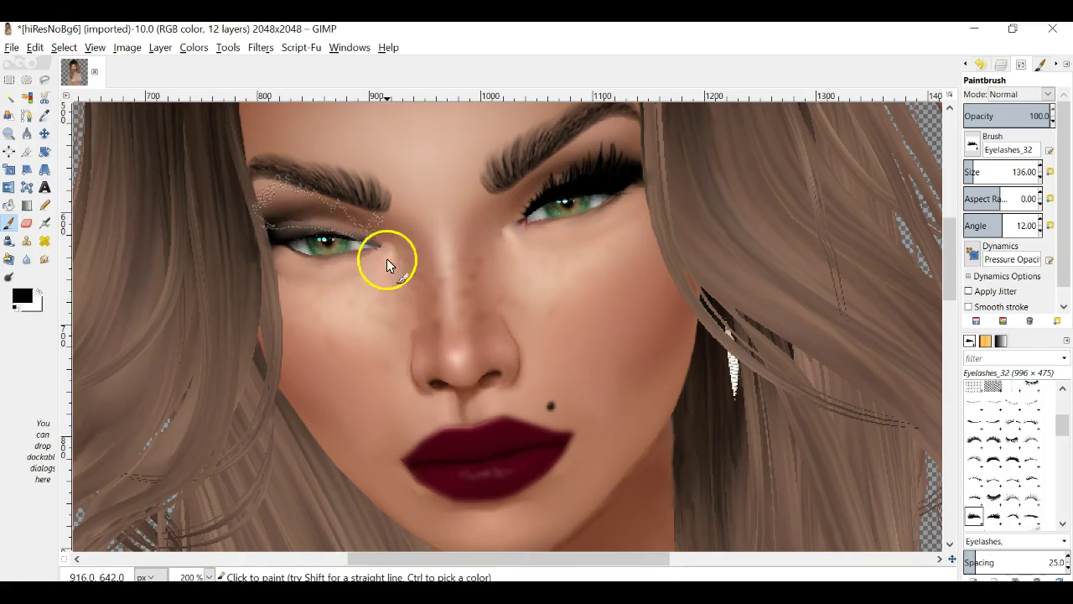
left_click(1041, 223)
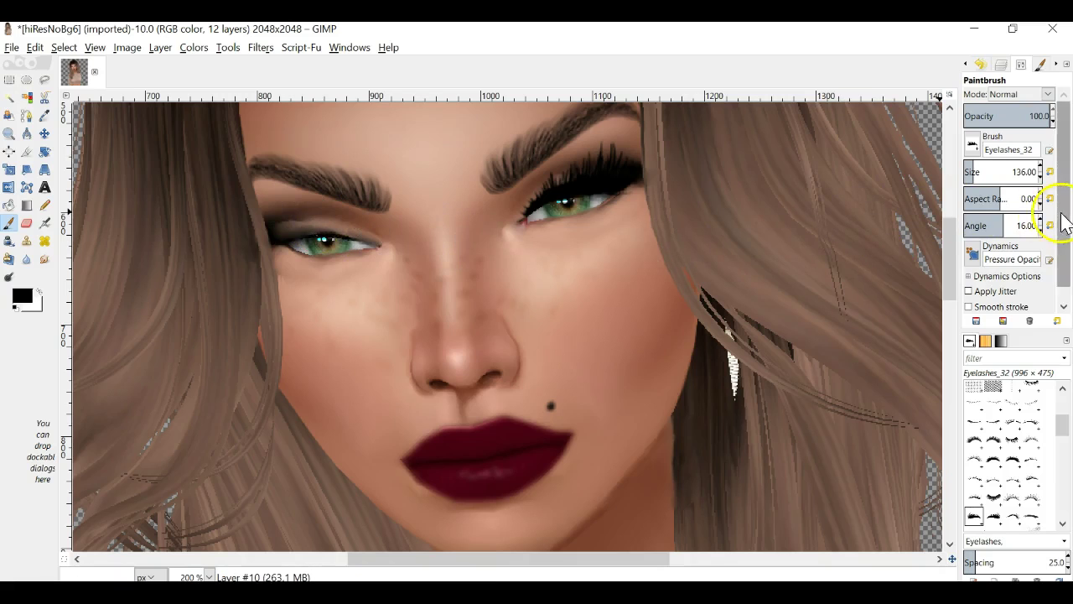
left_click(1040, 230)
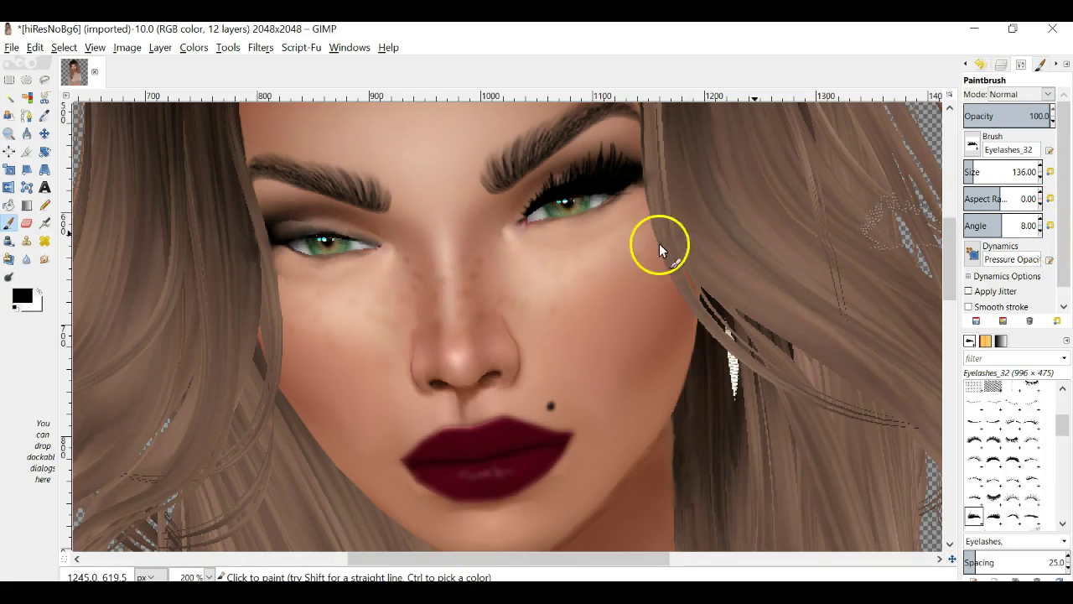
Stamp black lashes on the left-hand eye's upper lid, undo the stamp and restamp them slightly higher
left_click(318, 229)
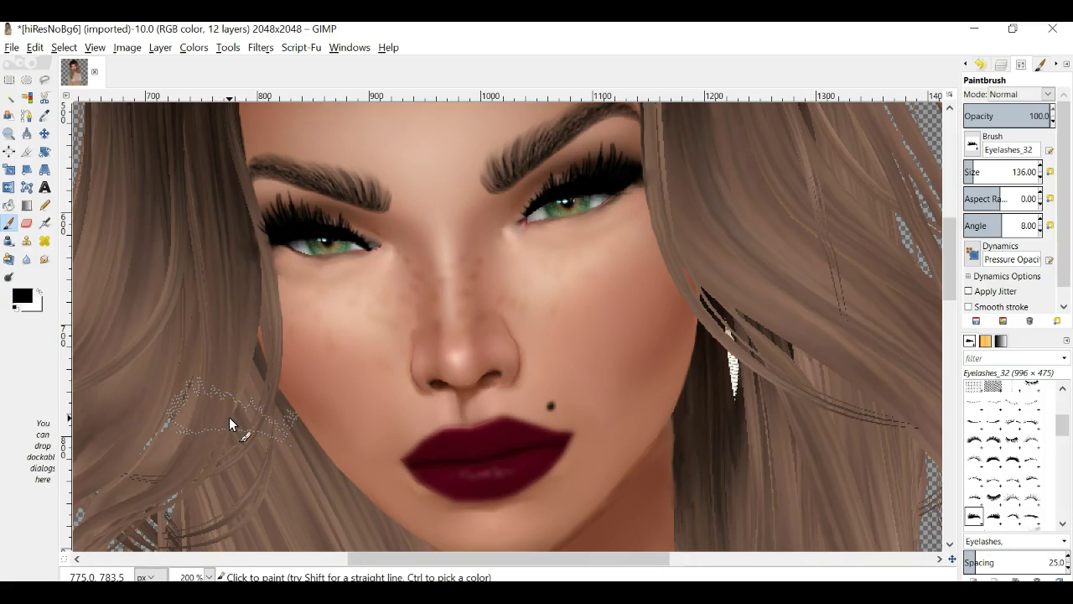
left_click(34, 48)
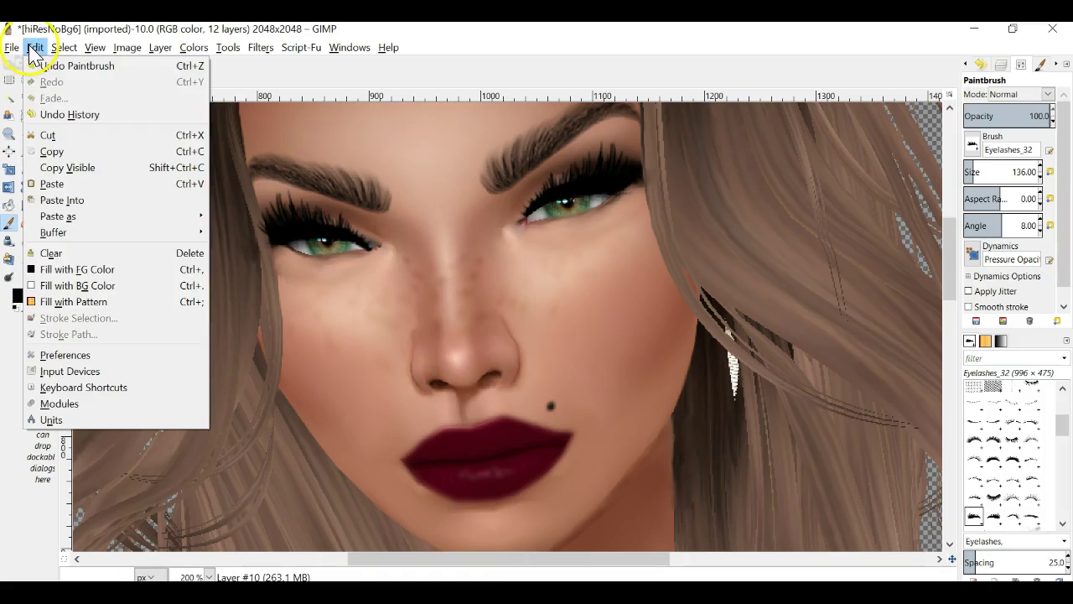
left_click(52, 67)
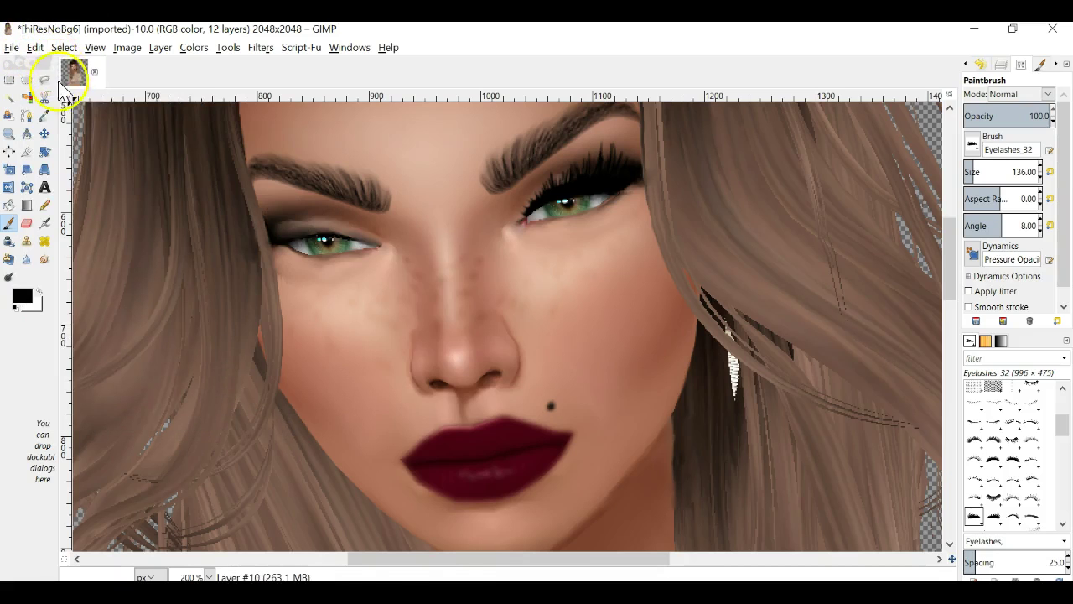
left_click(318, 224)
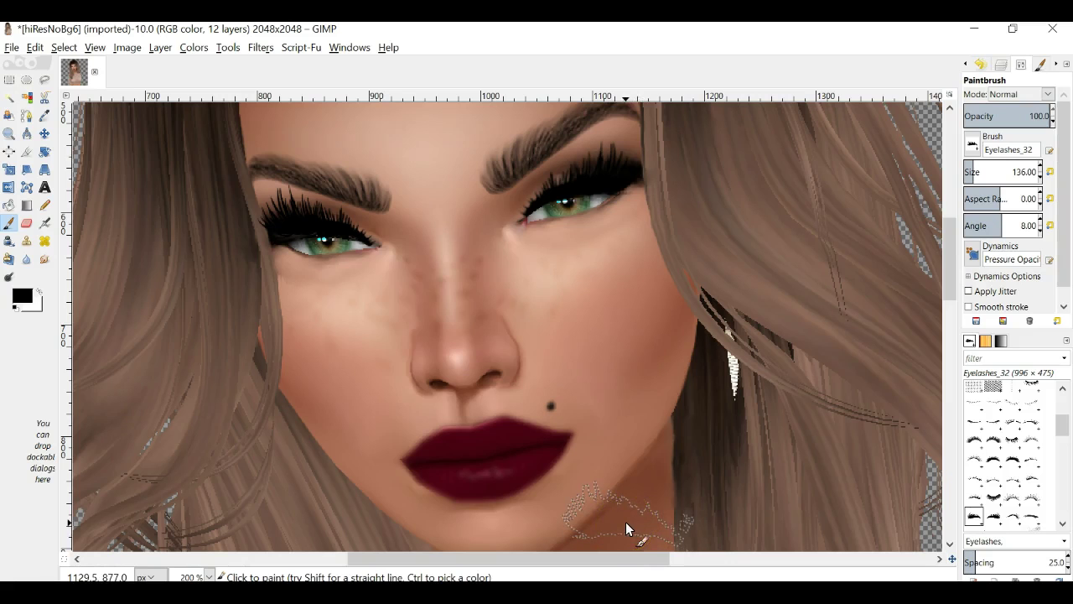
Examine both eyes' upper lashes at 100% and 400% zoom, and select the second layer from the top
left_click(204, 576)
left_click(200, 488)
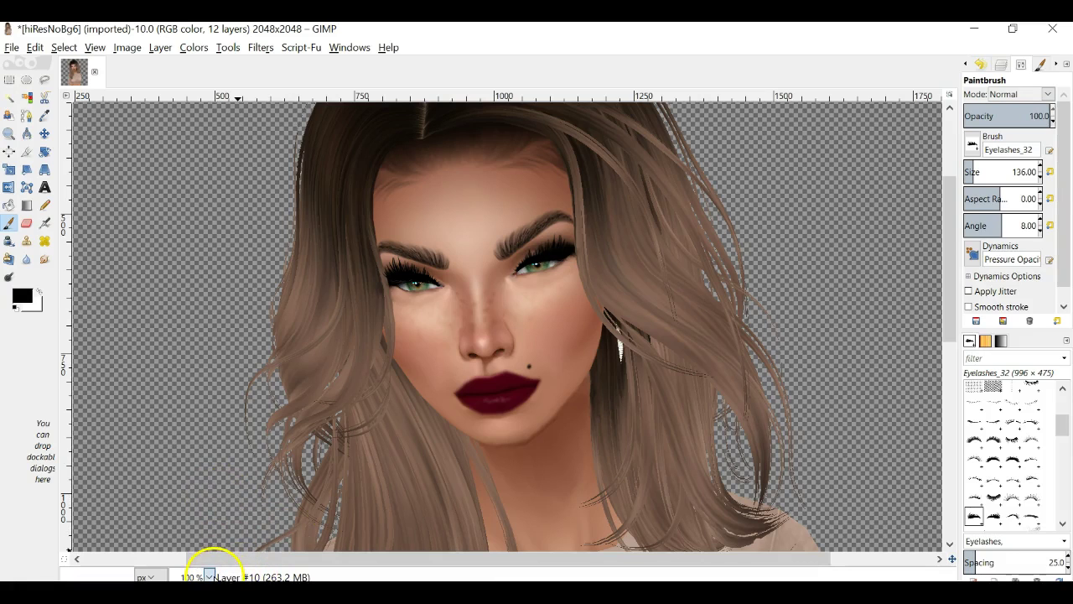
left_click(209, 576)
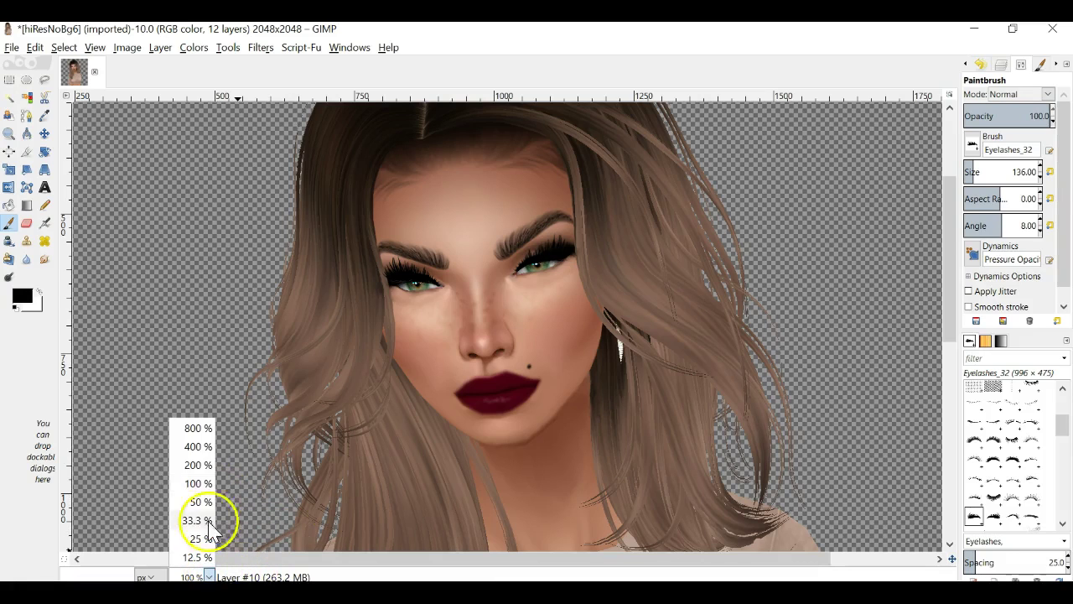
left_click(201, 446)
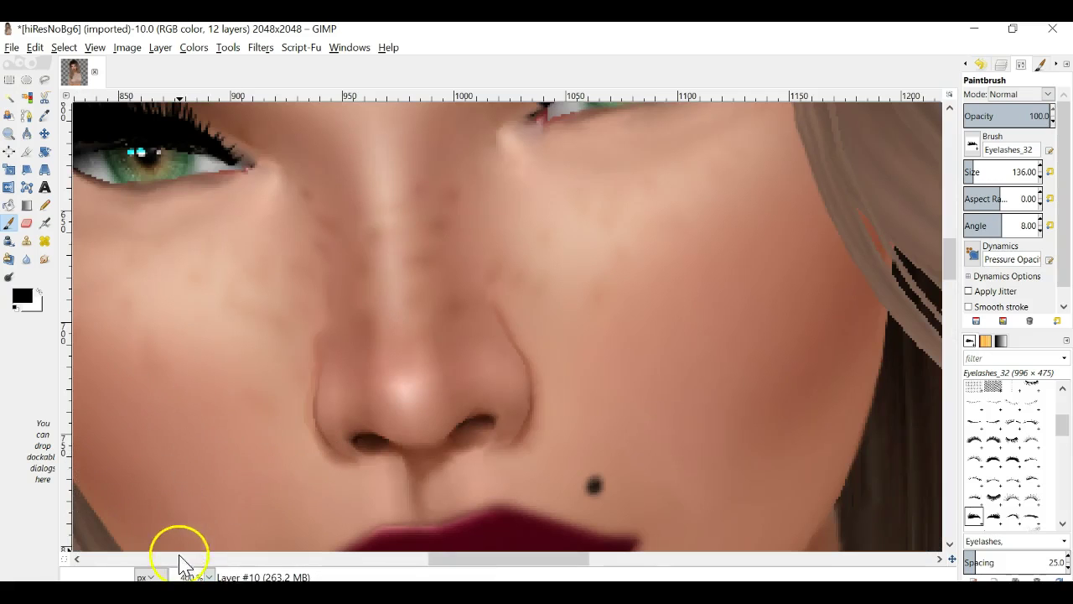
left_click(210, 576)
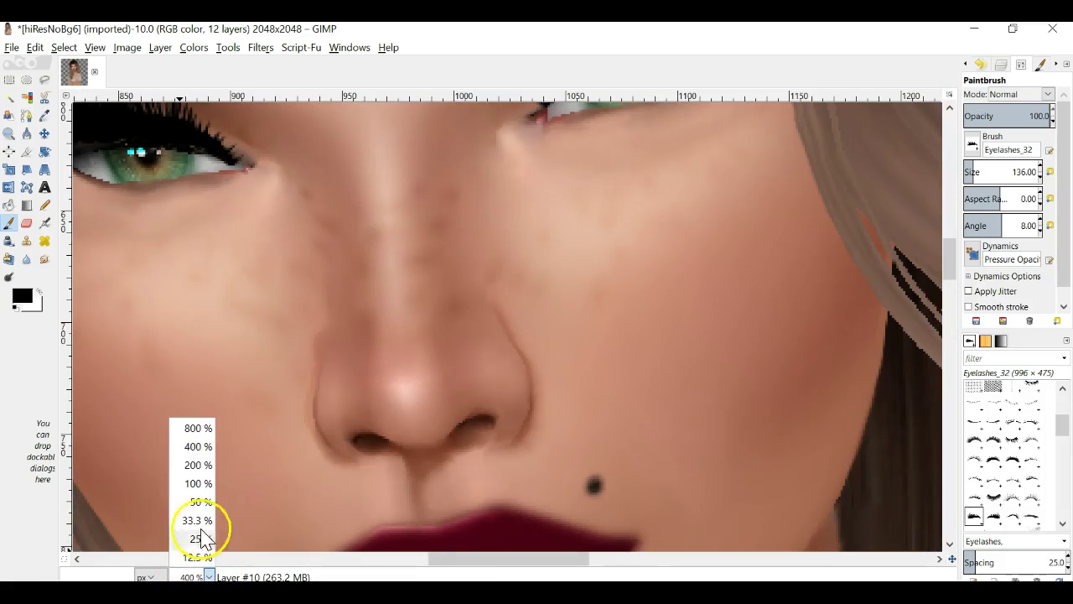
left_click(200, 483)
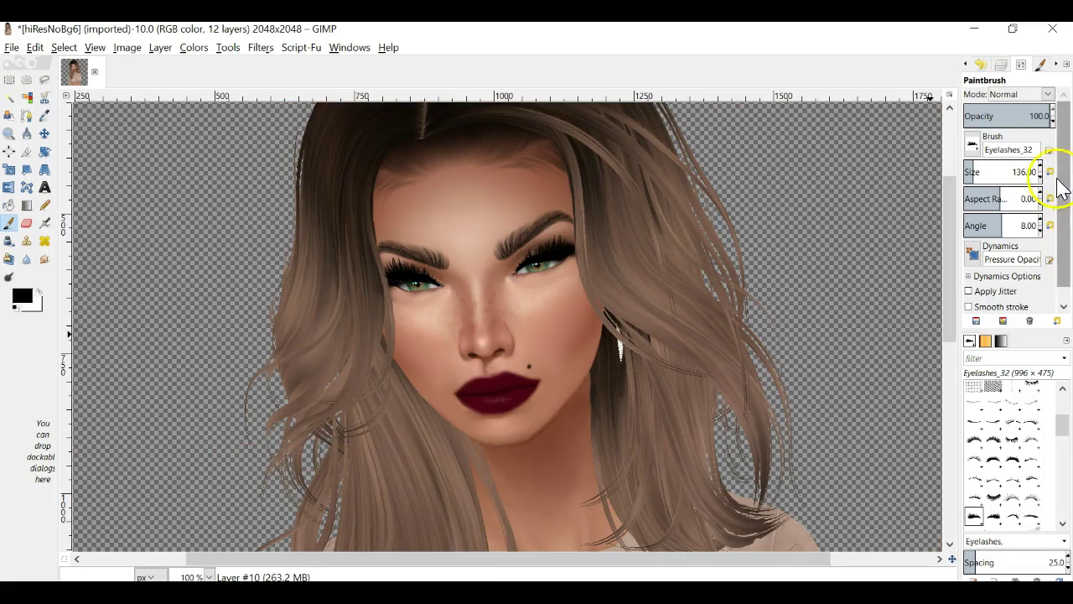
left_click(1000, 65)
left_click(1022, 163)
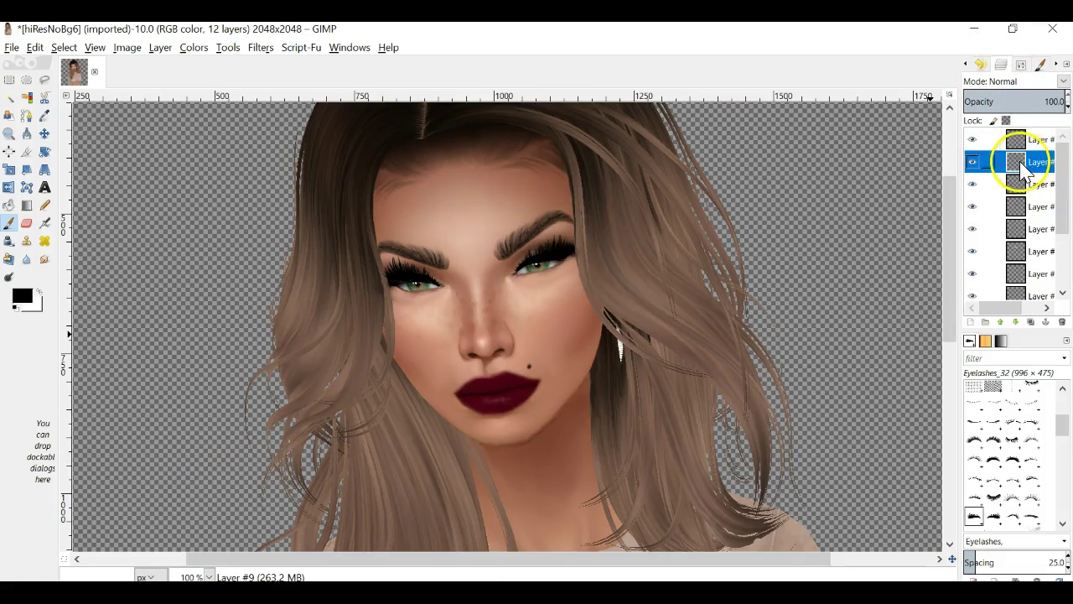
left_click_drag(486, 308, 547, 316)
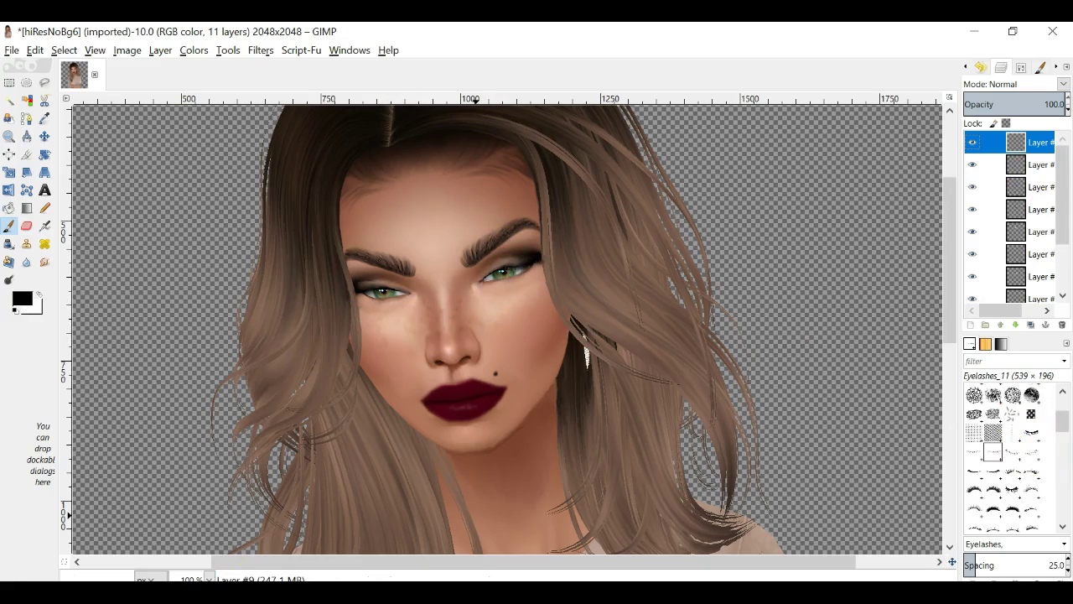
Stamp black lashes along the right-hand eye's lower lid on the top layer, using the Eyelashes_11 brush at angle -20
left_click(209, 579)
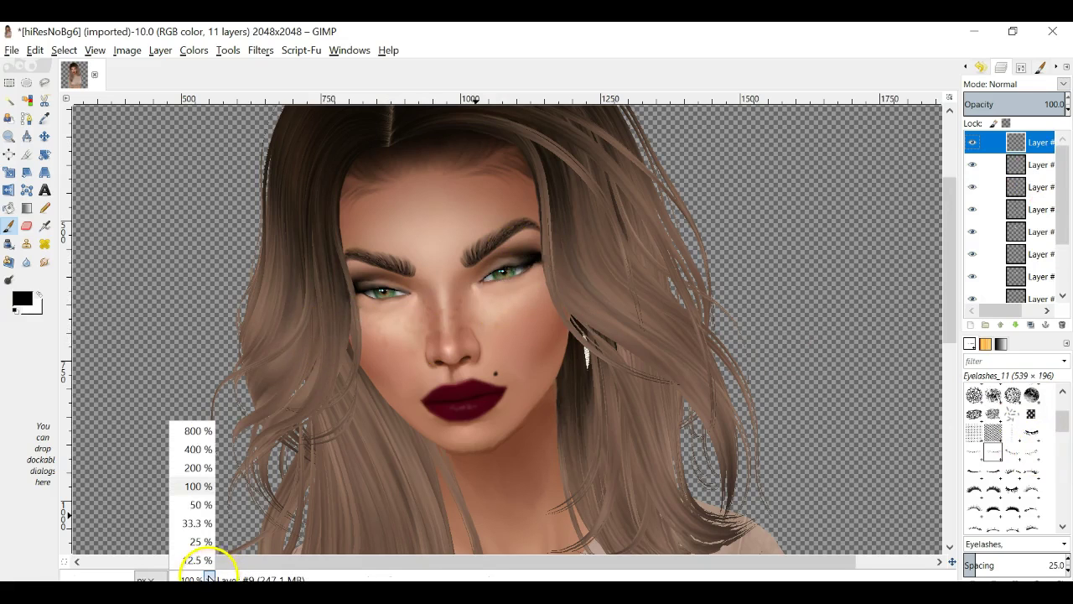
left_click(201, 450)
scroll(309, 467, "up", 5)
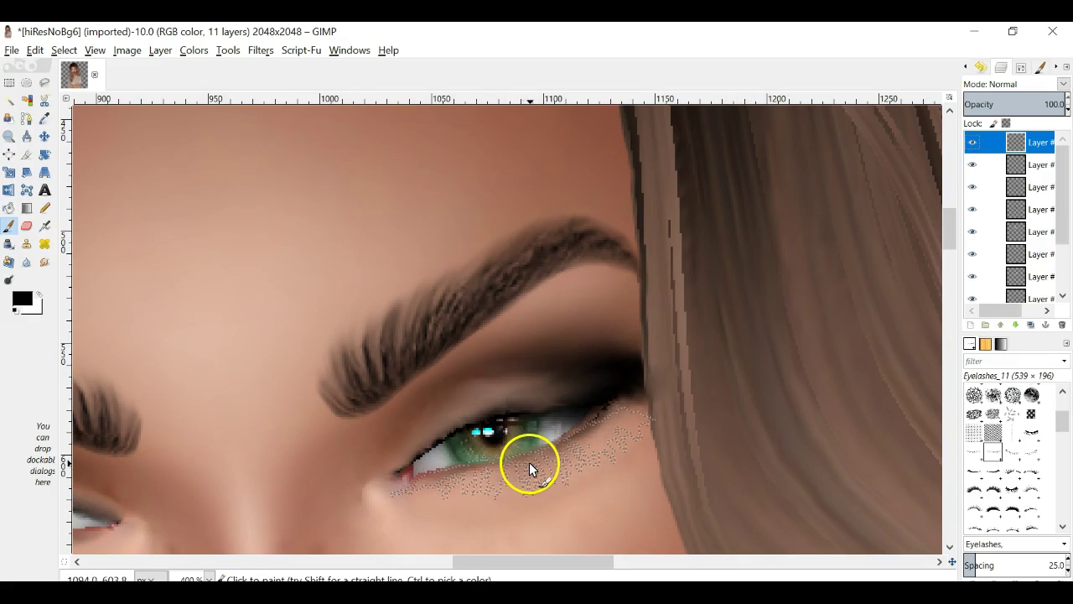
left_click(1040, 68)
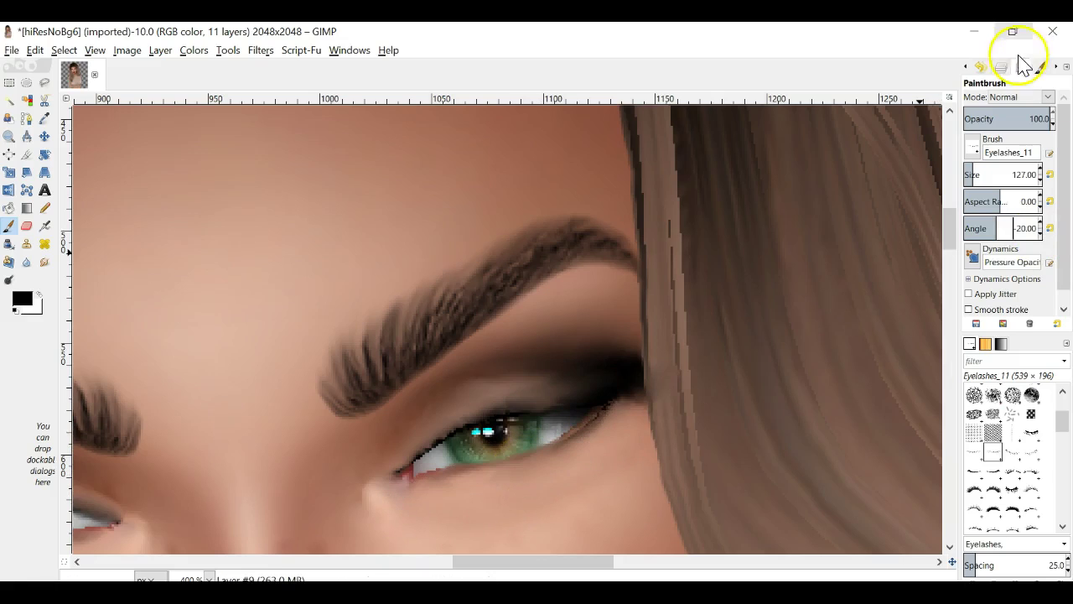
left_click(979, 67)
left_click(981, 145)
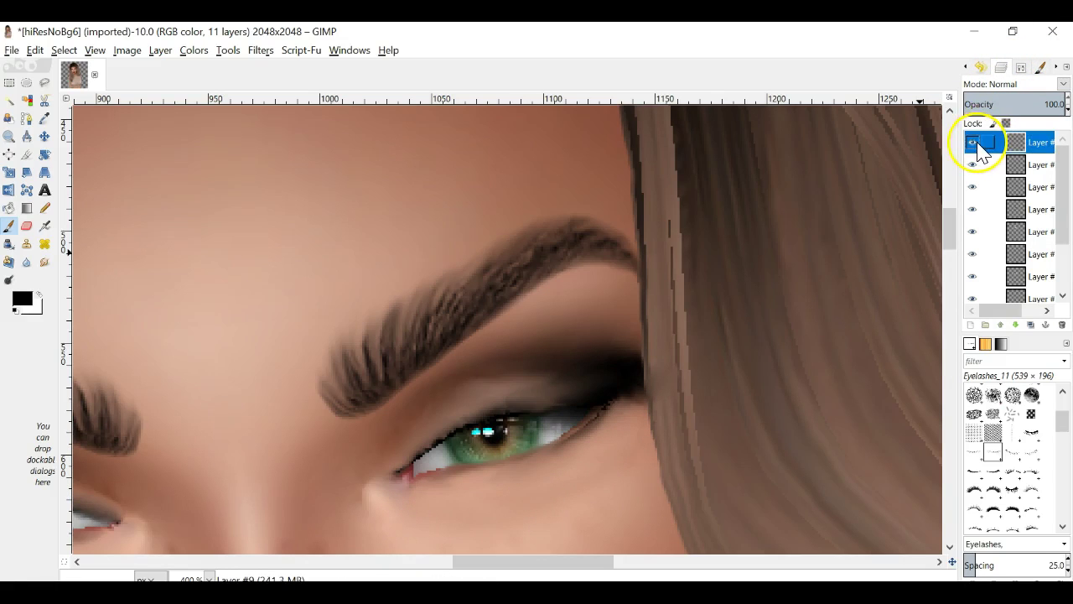
left_click(1040, 67)
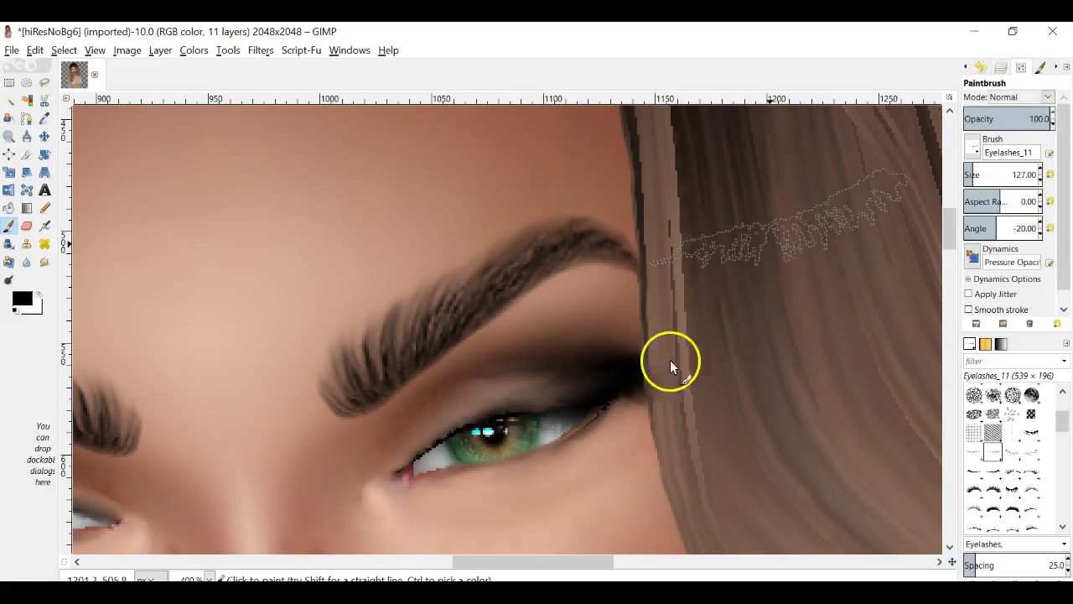
left_click(526, 465)
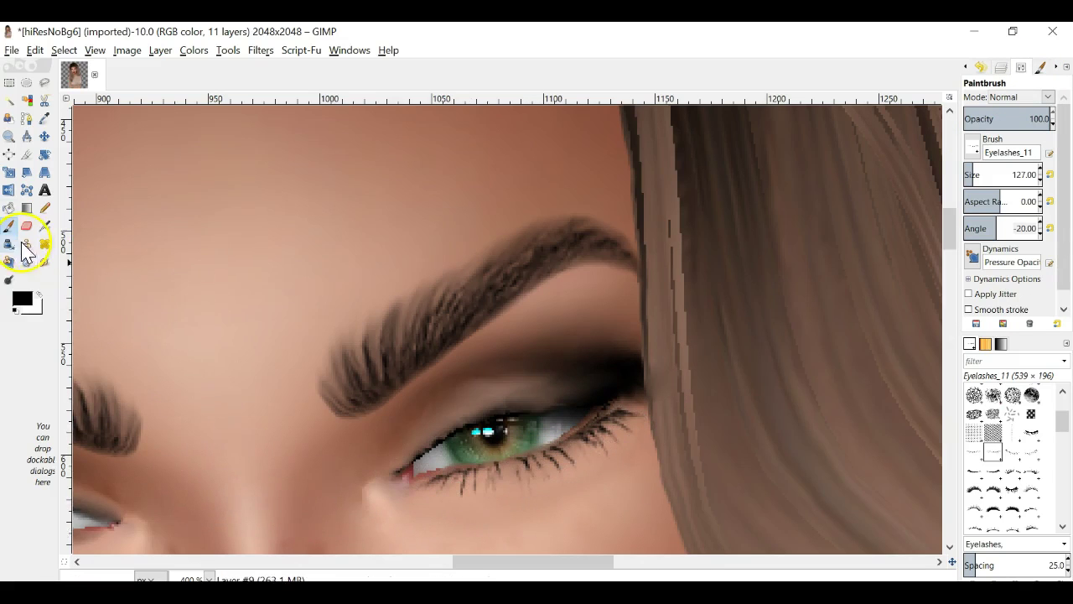
Undo the lower-lash stamp, set the brush angle to -22 and restamp the lashes along the right-hand eye's lower lid
left_click(34, 51)
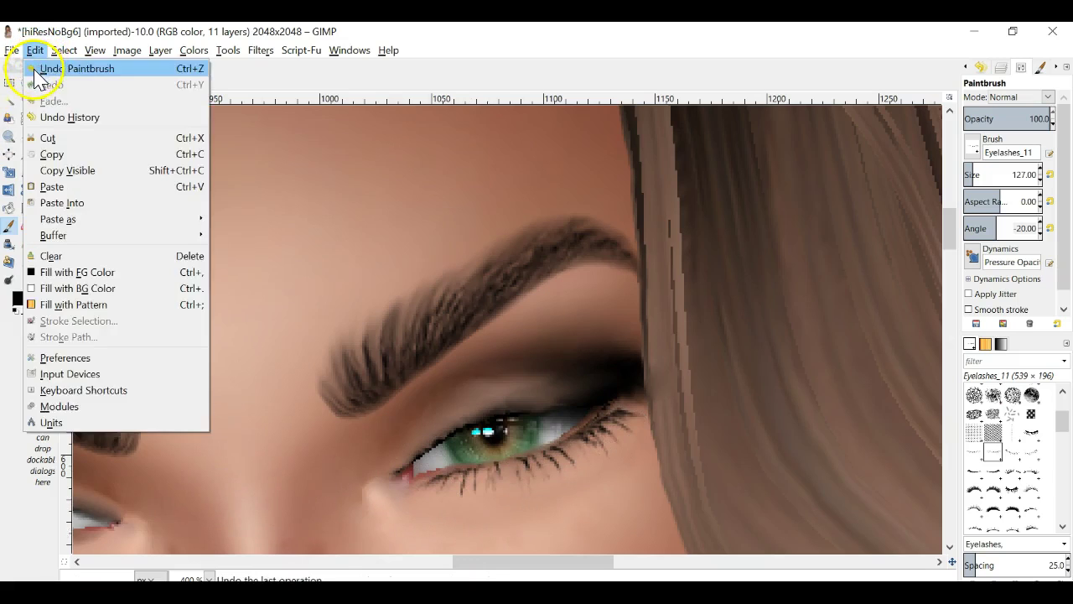
left_click(75, 68)
left_click(1006, 223)
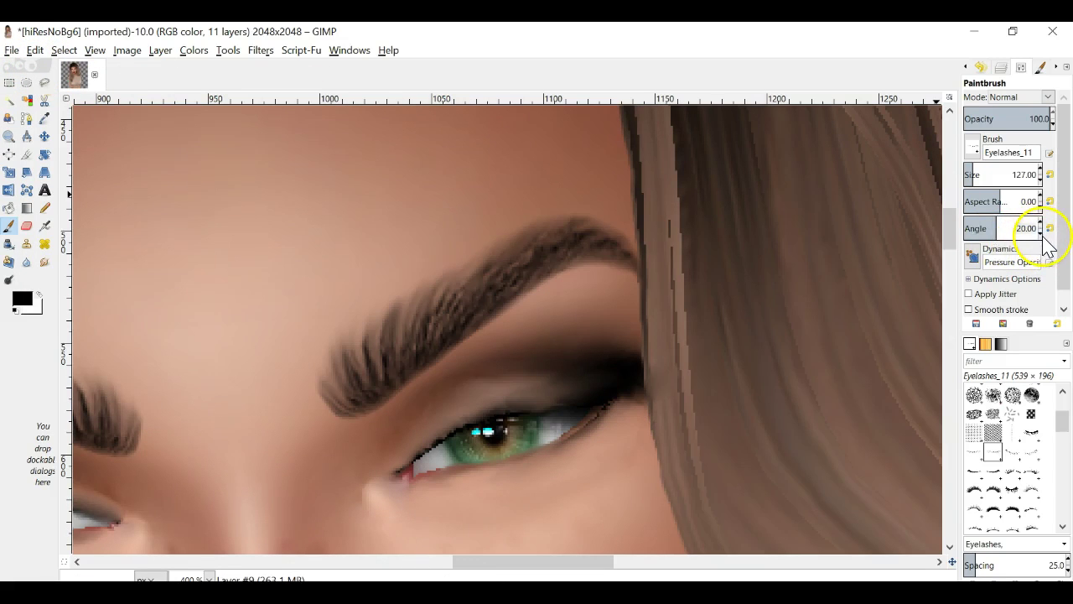
left_click(525, 467)
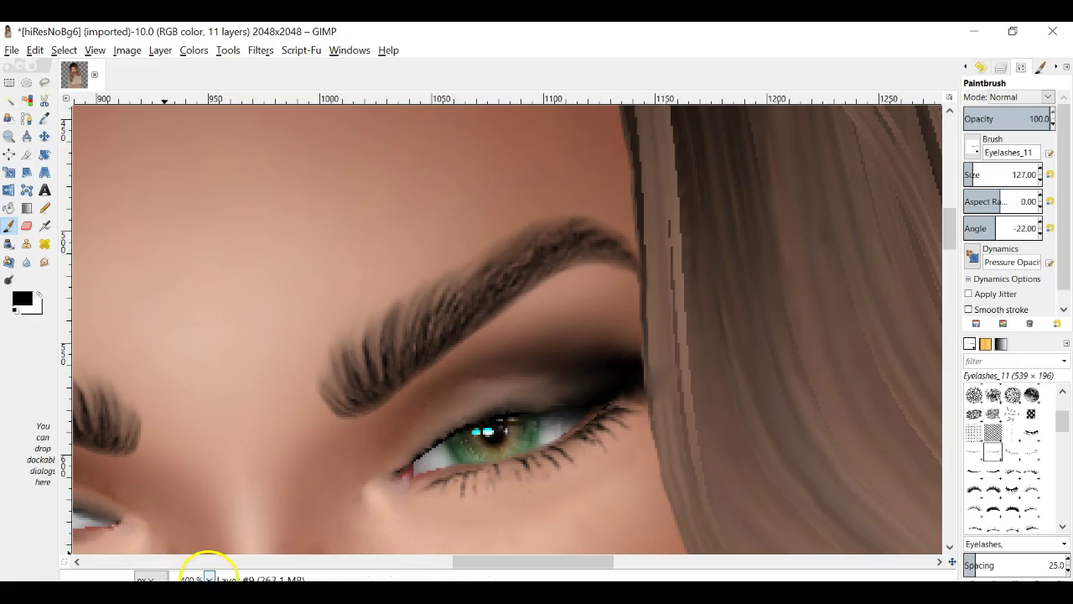
Add a new transparent layer, choose the Eyelashes_10 brush for the left-hand eye's lower lashes and set its angle to 4
left_click(209, 577)
left_click(198, 487)
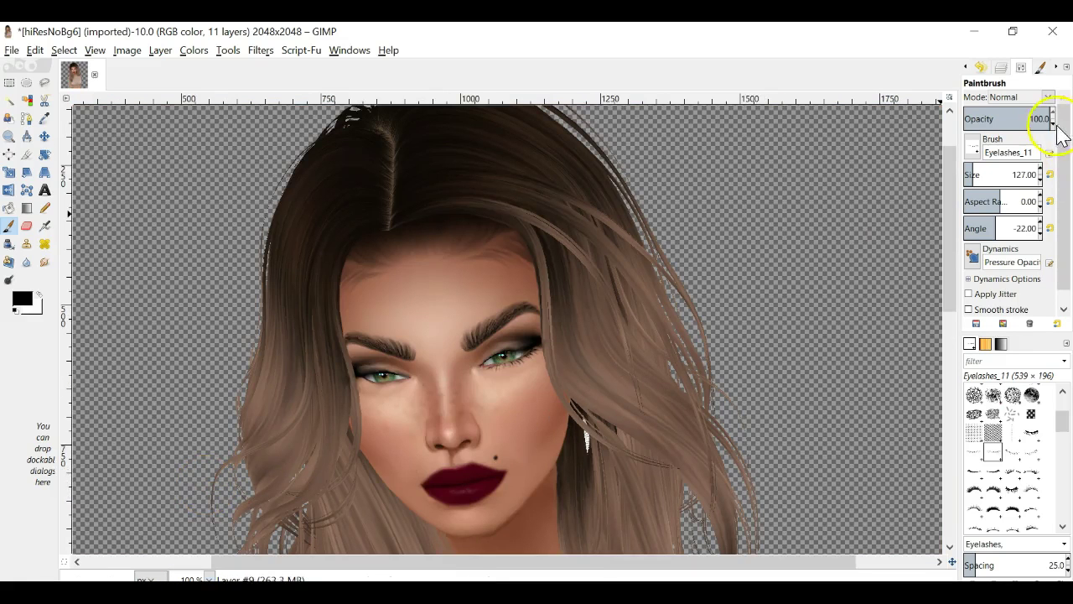
left_click(1002, 69)
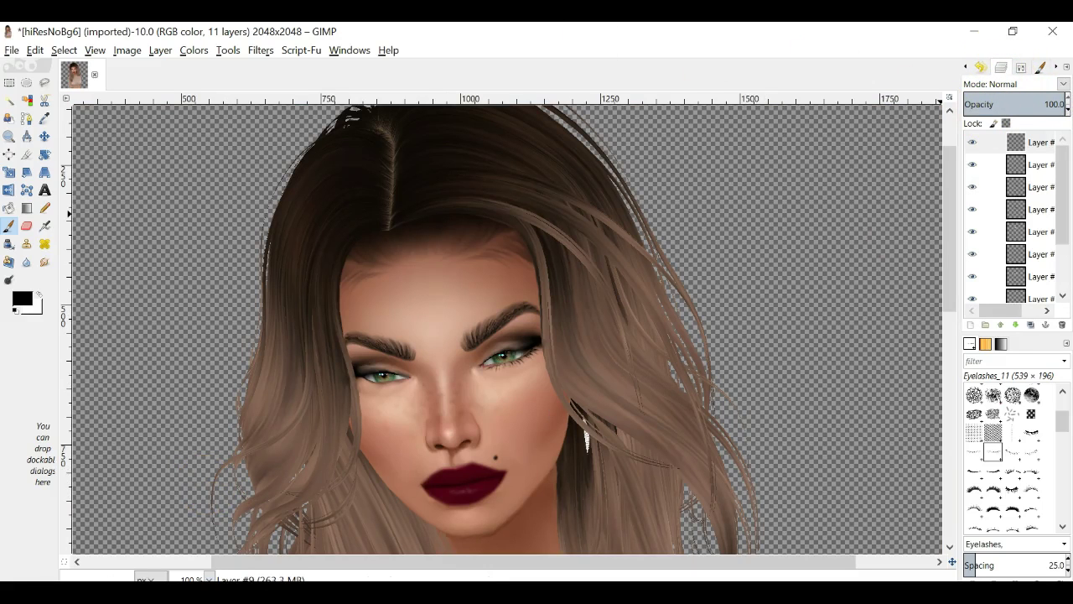
left_click(970, 325)
left_click(978, 456)
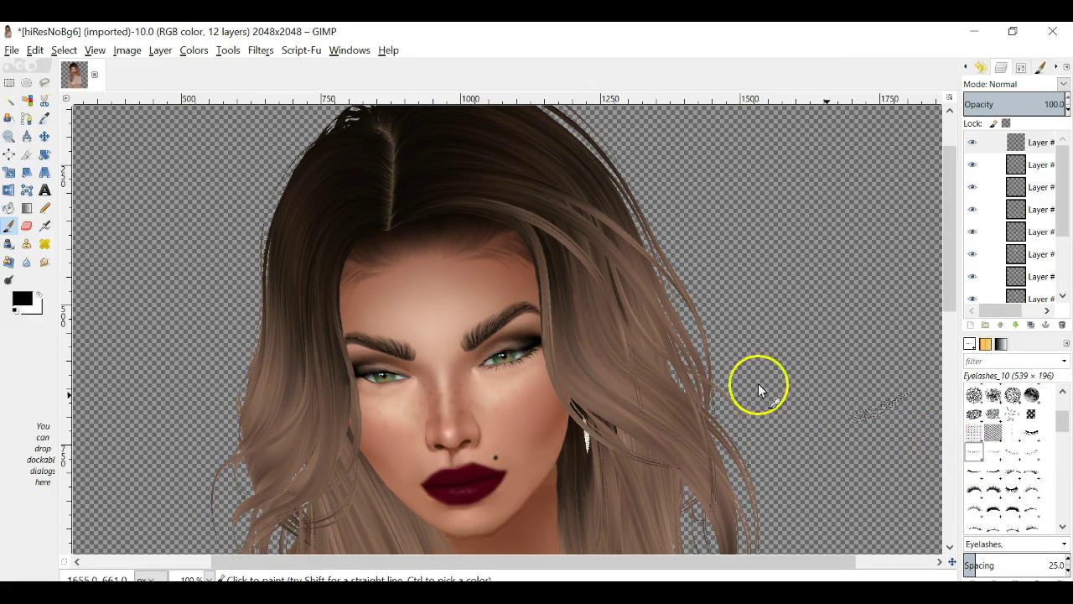
left_click(1041, 67)
scroll(1041, 233, "up", 8)
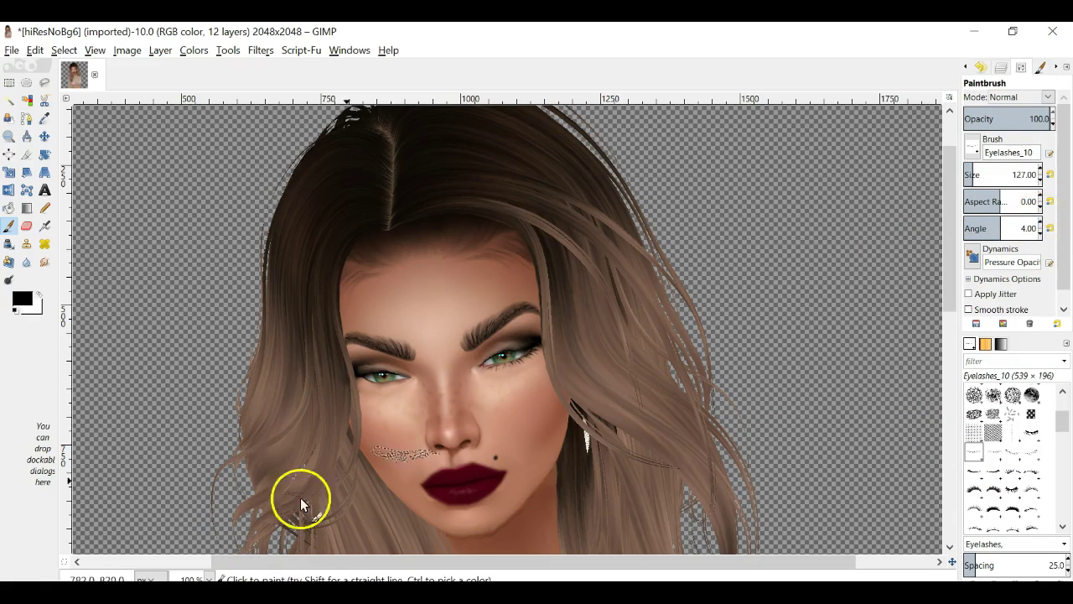
left_click(209, 578)
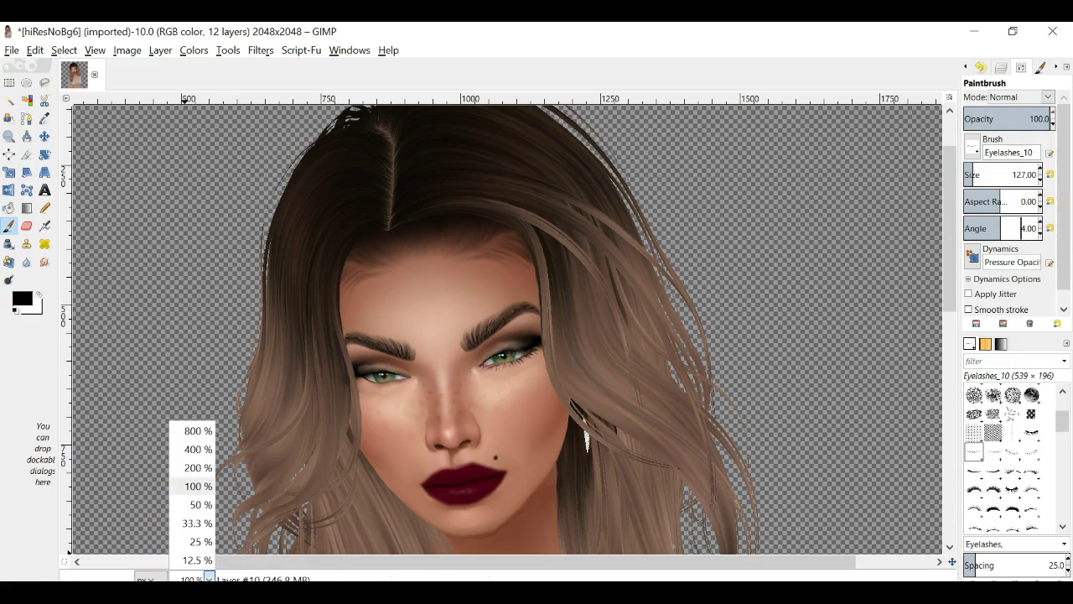
left_click(199, 449)
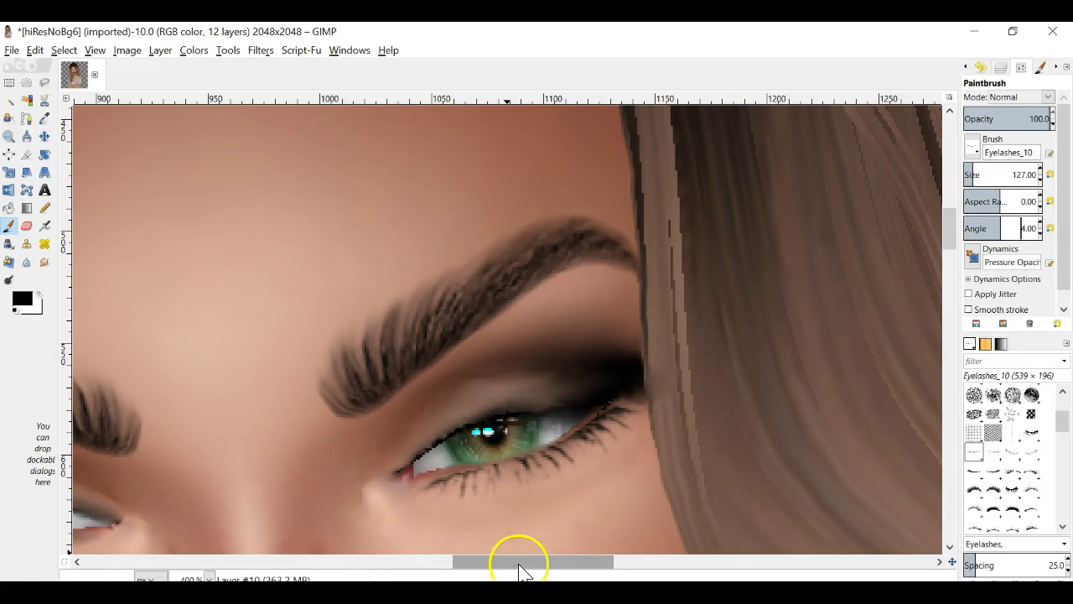
left_click_drag(514, 563, 331, 532)
left_click(331, 532)
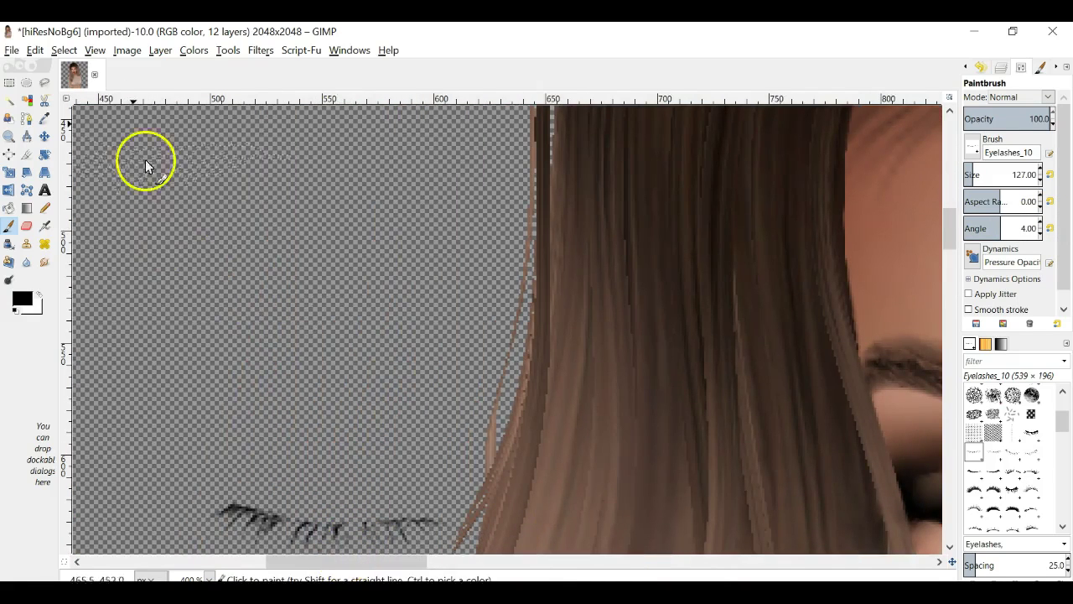
left_click(34, 49)
left_click(58, 67)
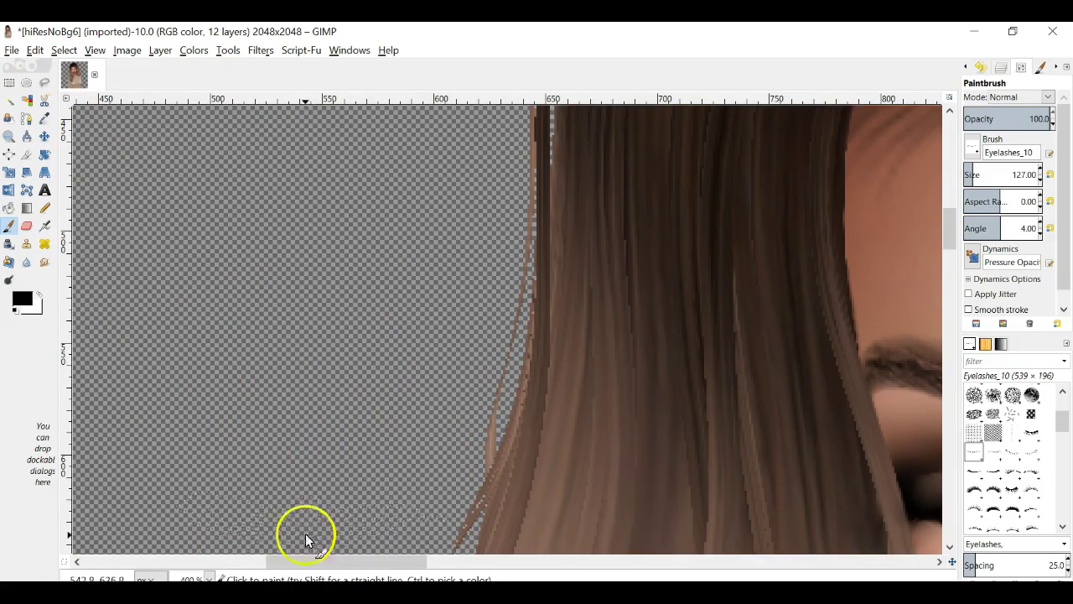
Add a new 2048 × 2048 layer filled with transparency above the top lash layer
left_click_drag(314, 563, 433, 562)
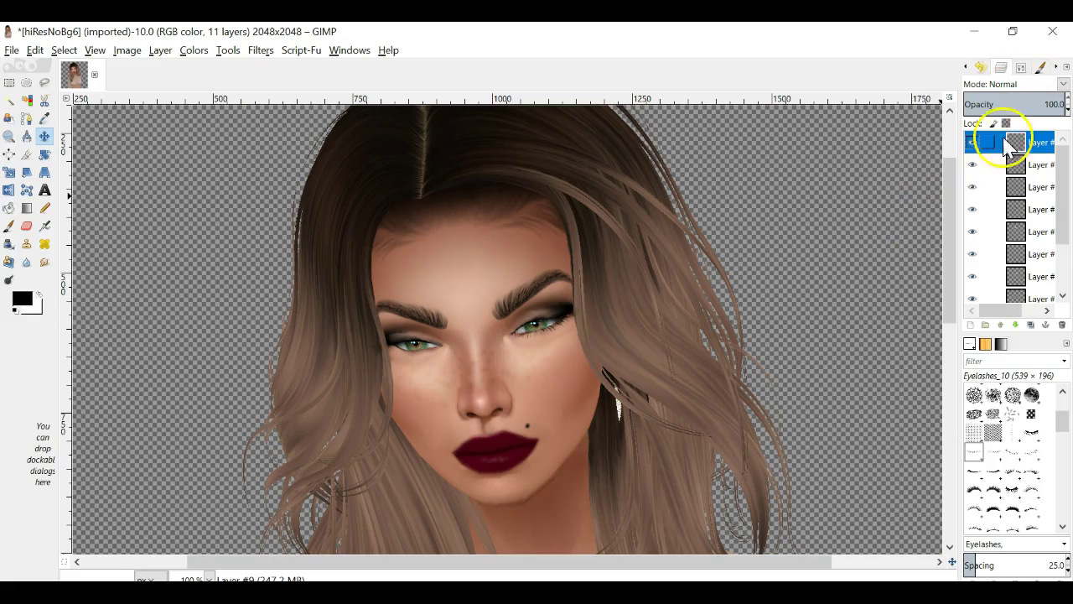
left_click(978, 142)
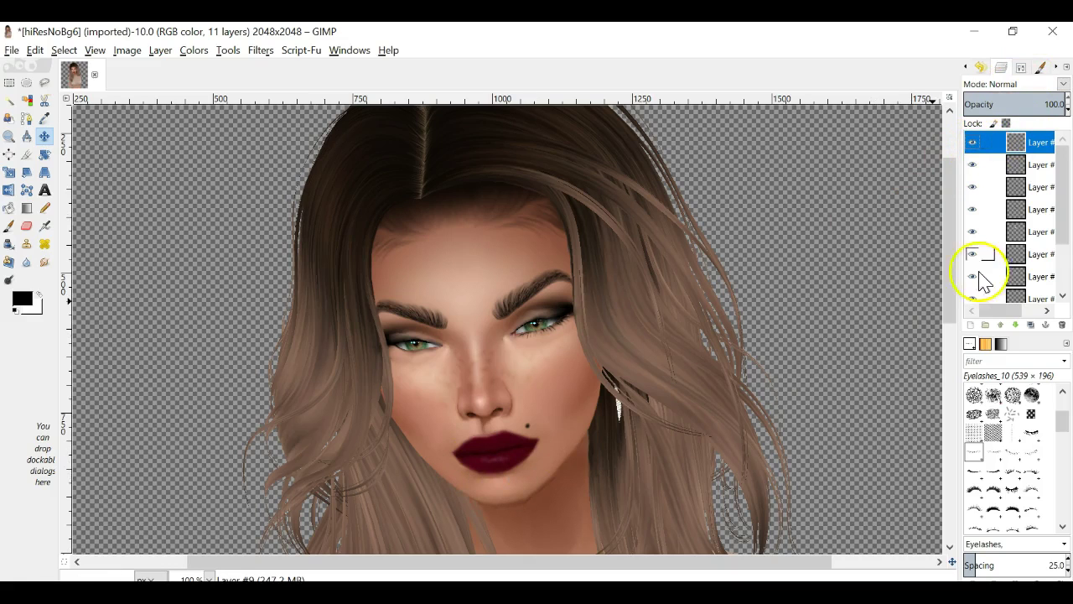
left_click(256, 54)
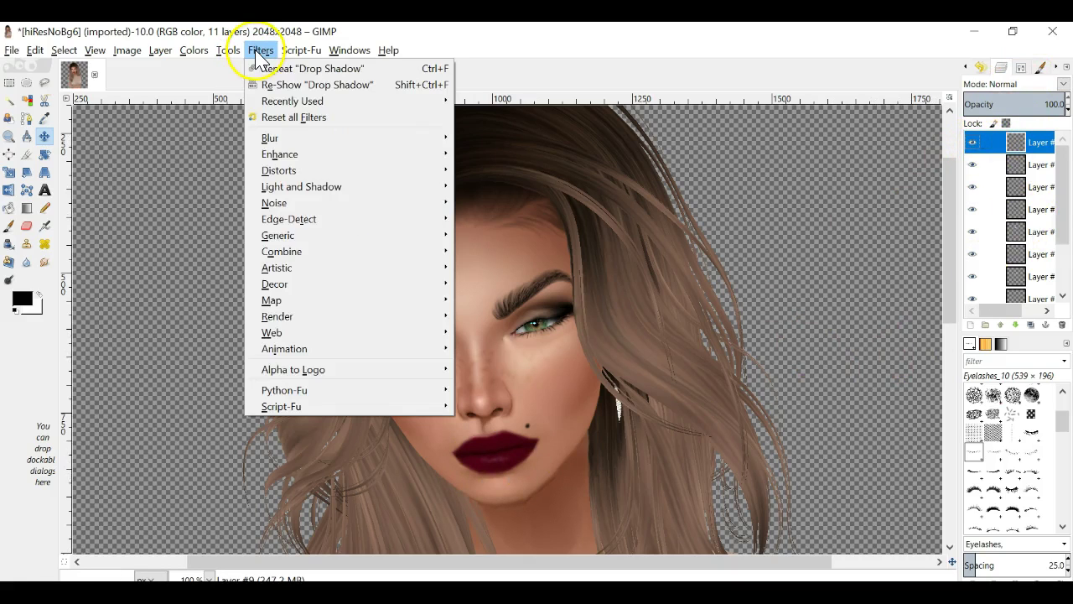
mouse_move(193, 54)
left_click(160, 50)
left_click(163, 52)
left_click(160, 52)
left_click(165, 68)
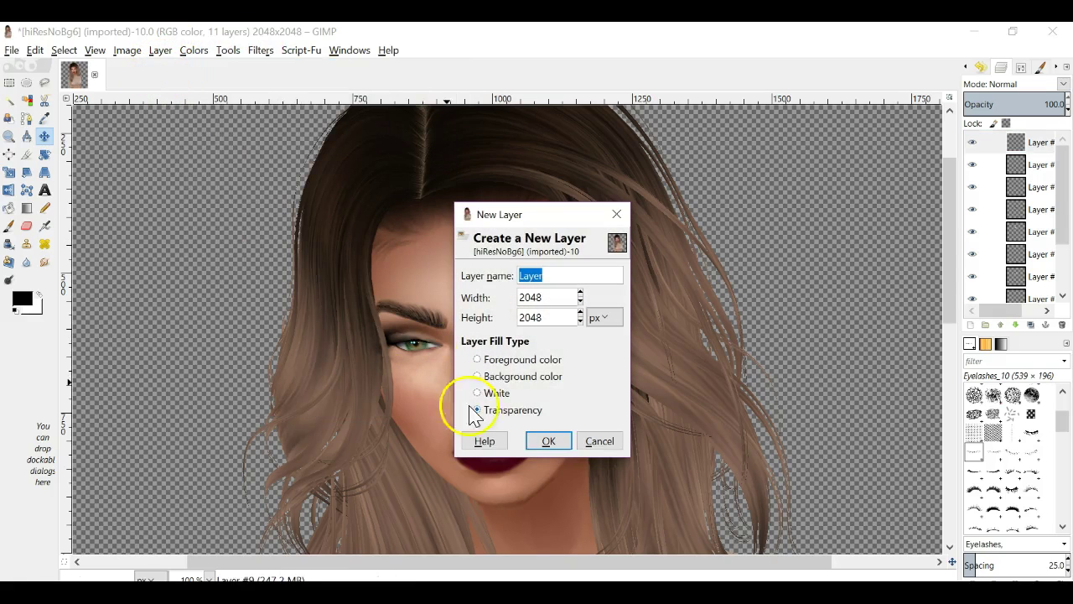
left_click(547, 441)
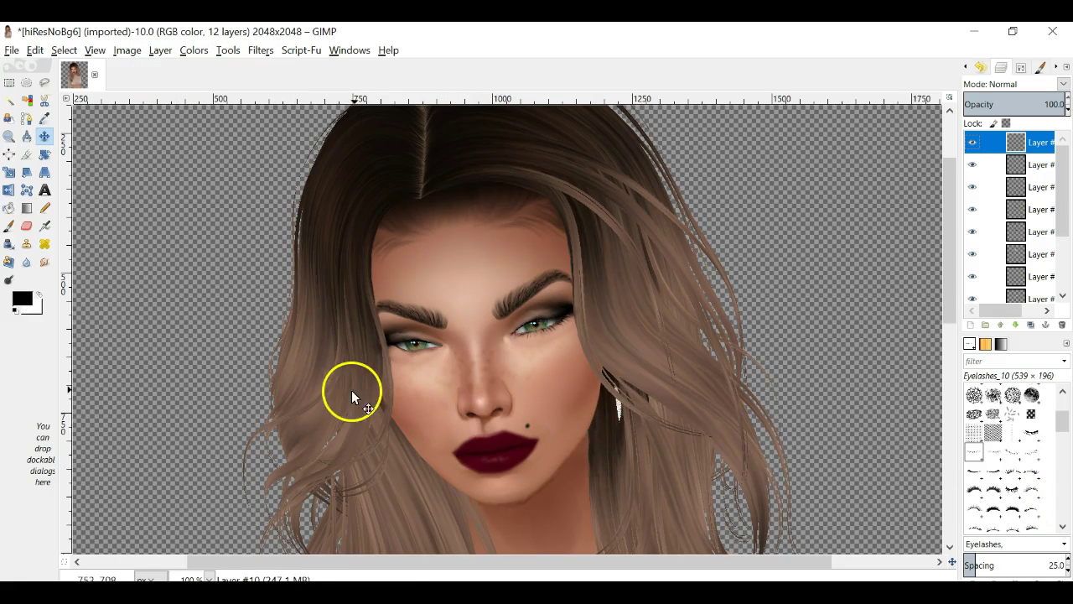
Stamp black lashes along the left-hand eye's lower lid with the Eyelashes_10 brush at size 127 and angle 4
left_click(8, 226)
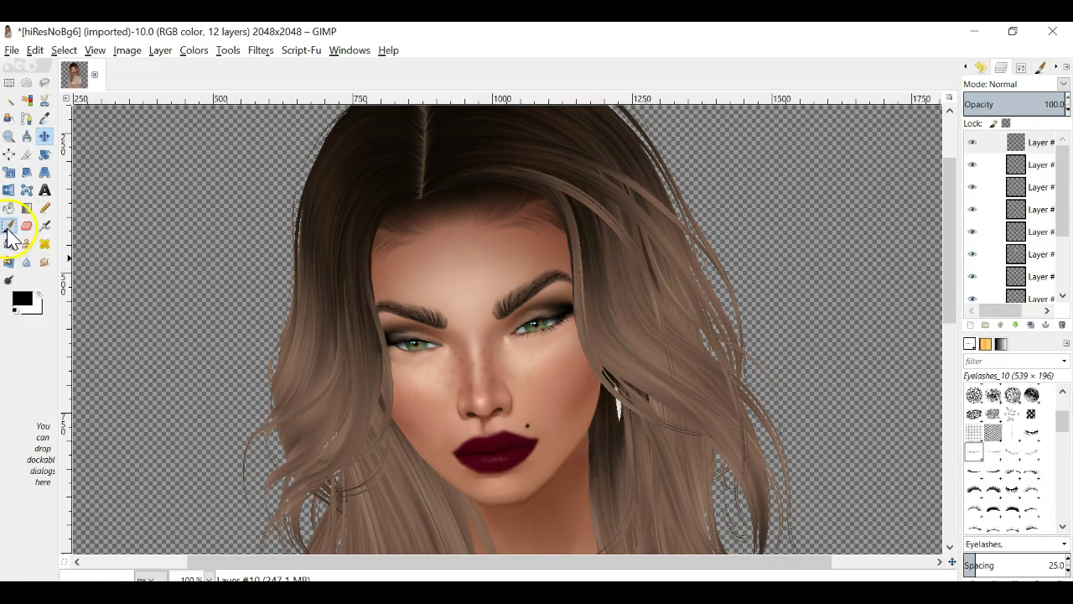
left_click_drag(478, 393, 442, 379)
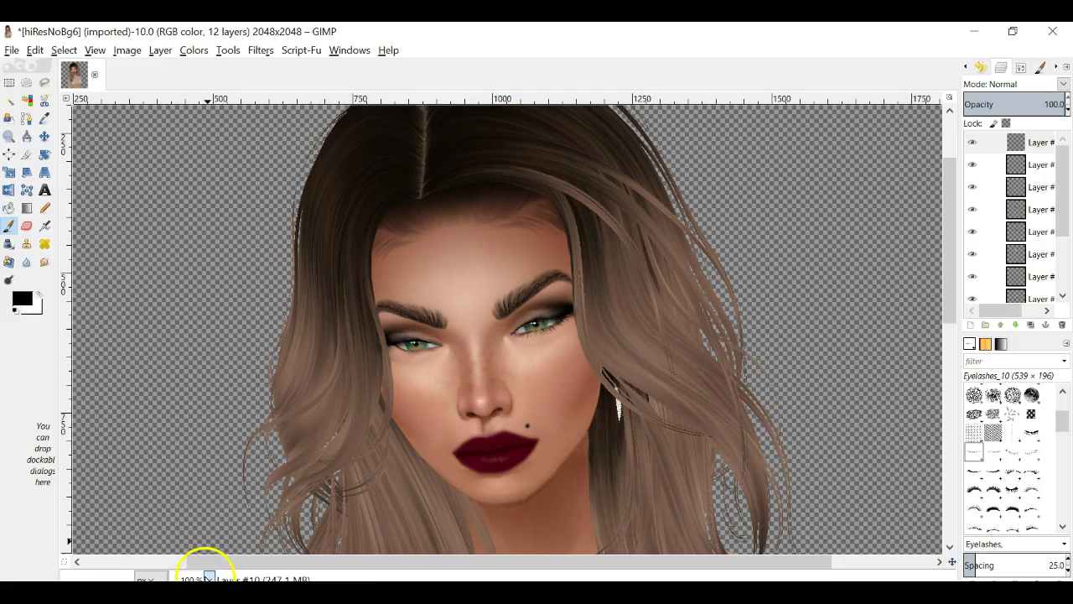
left_click(209, 578)
left_click(206, 468)
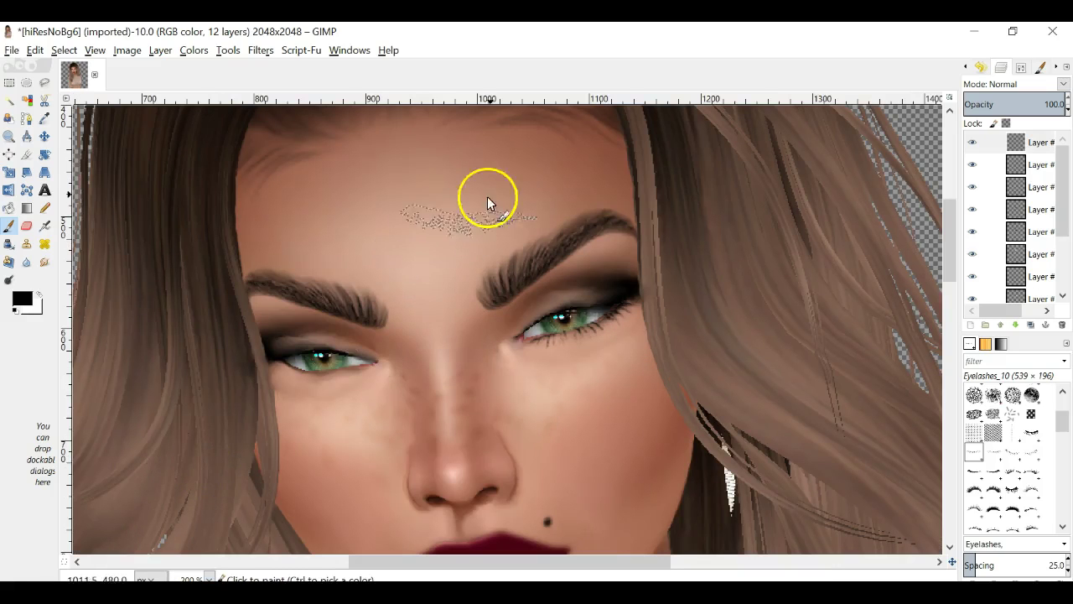
left_click(1021, 71)
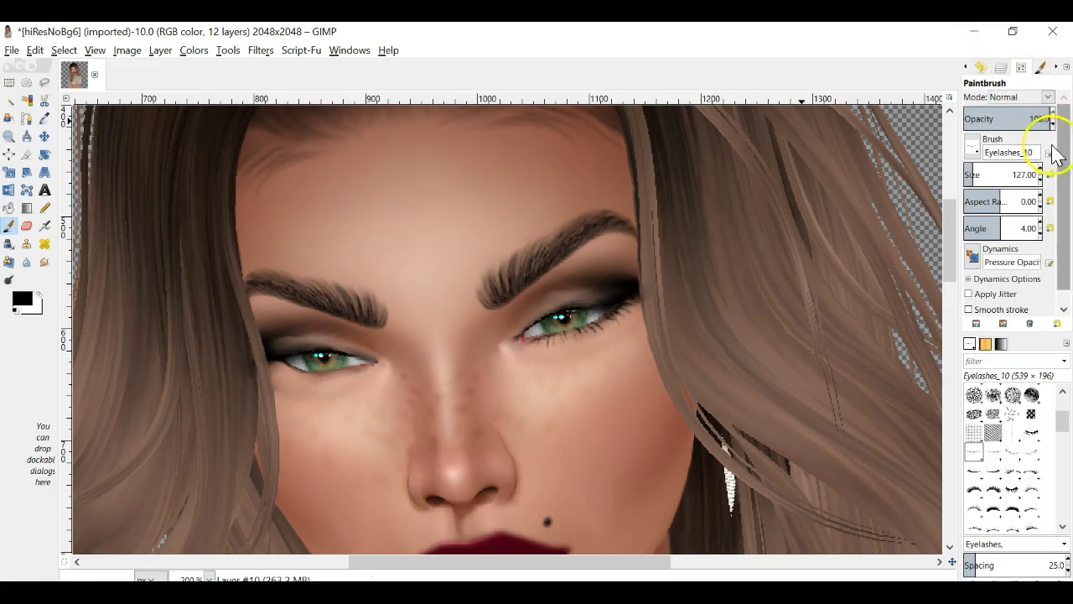
left_click(316, 373)
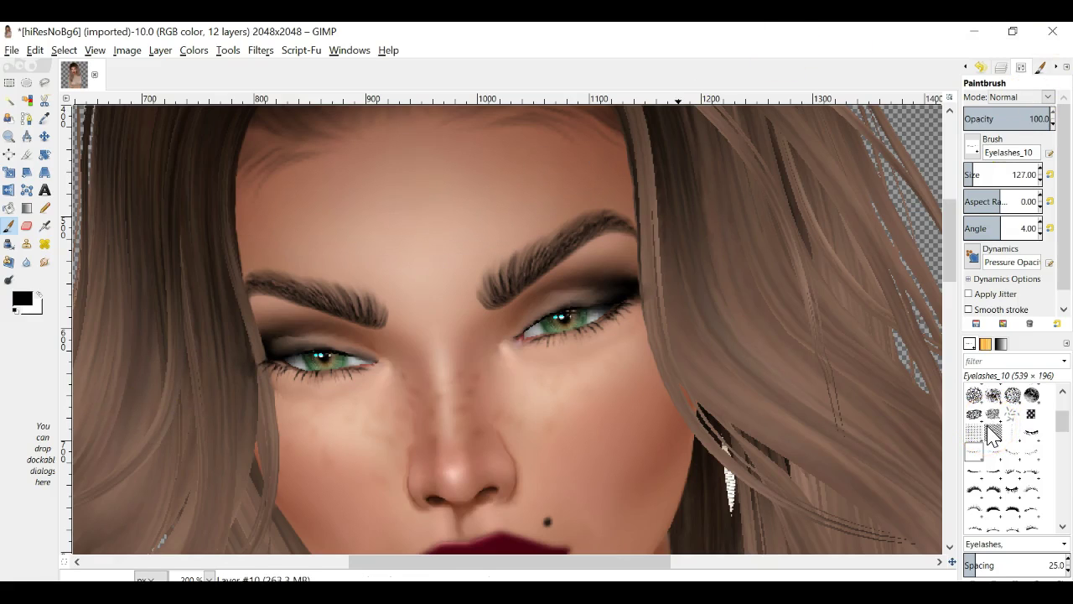
Choose the round 2. Hardness 100 brush
scroll(1031, 440, "up", 5)
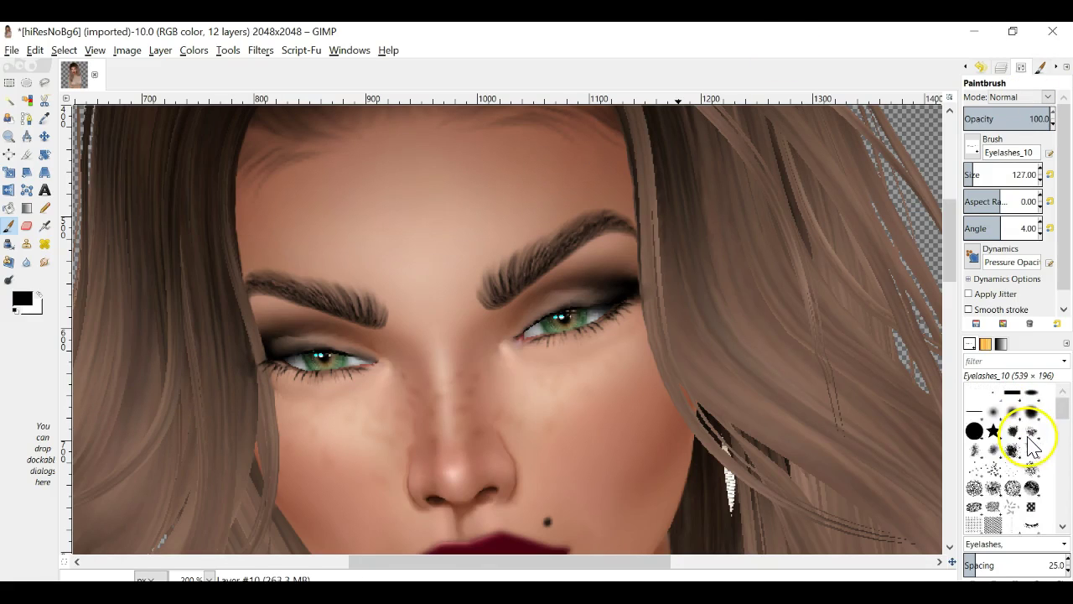
left_click(974, 433)
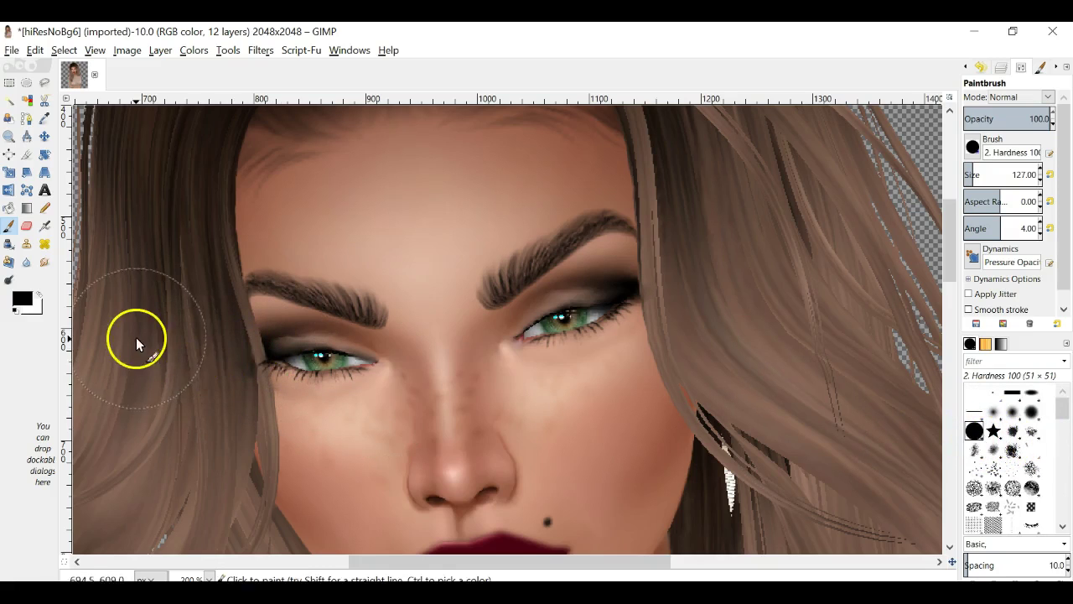
left_click(198, 361)
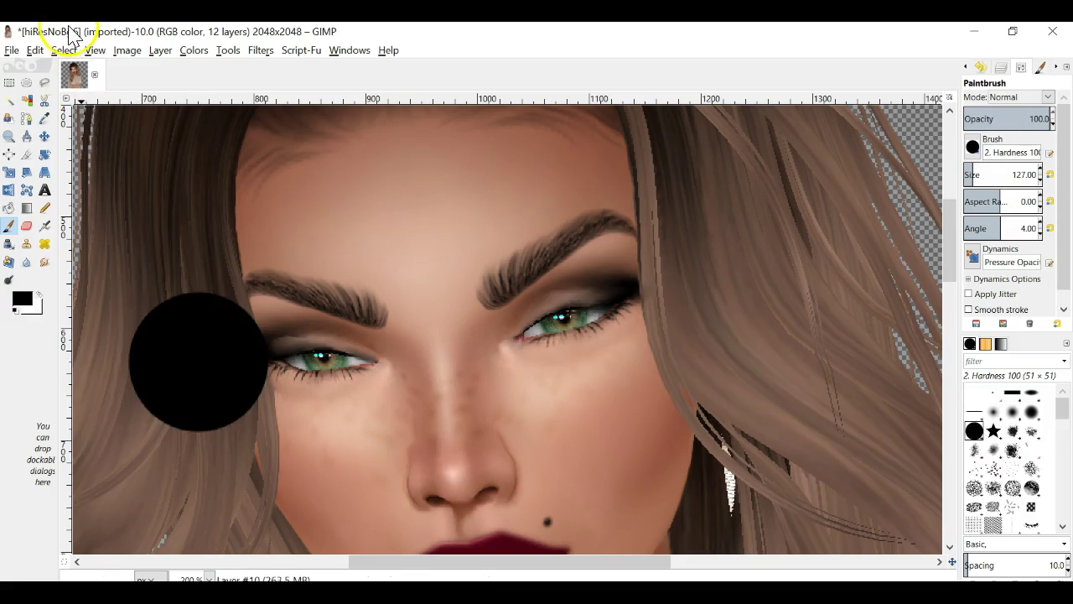
left_click(33, 56)
left_click(50, 67)
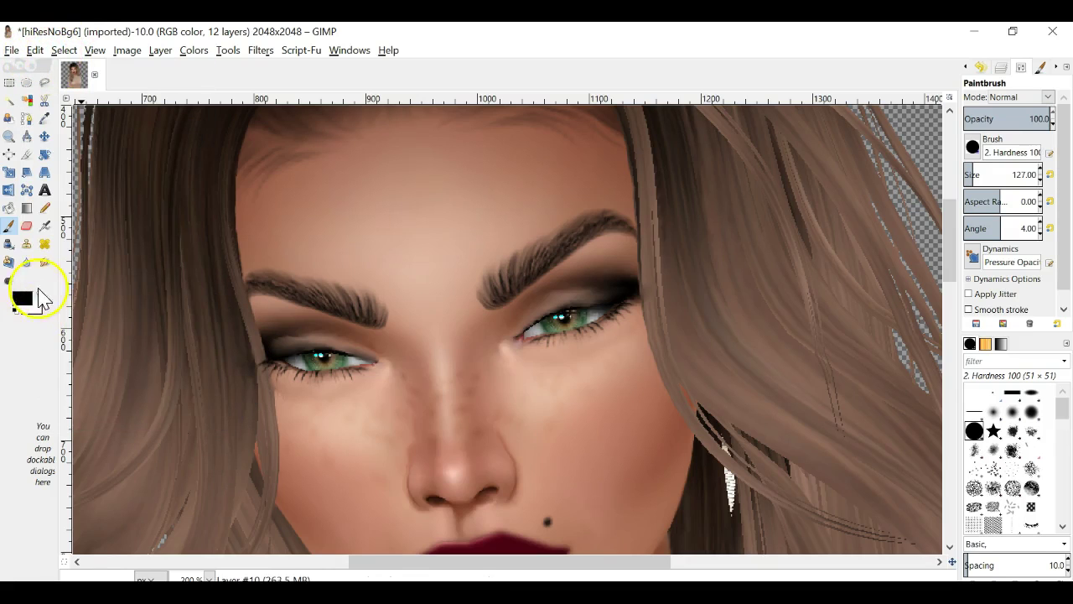
Erase the outer tips of the left-hand eye's lower lashes where they overlap the hair
left_click(31, 229)
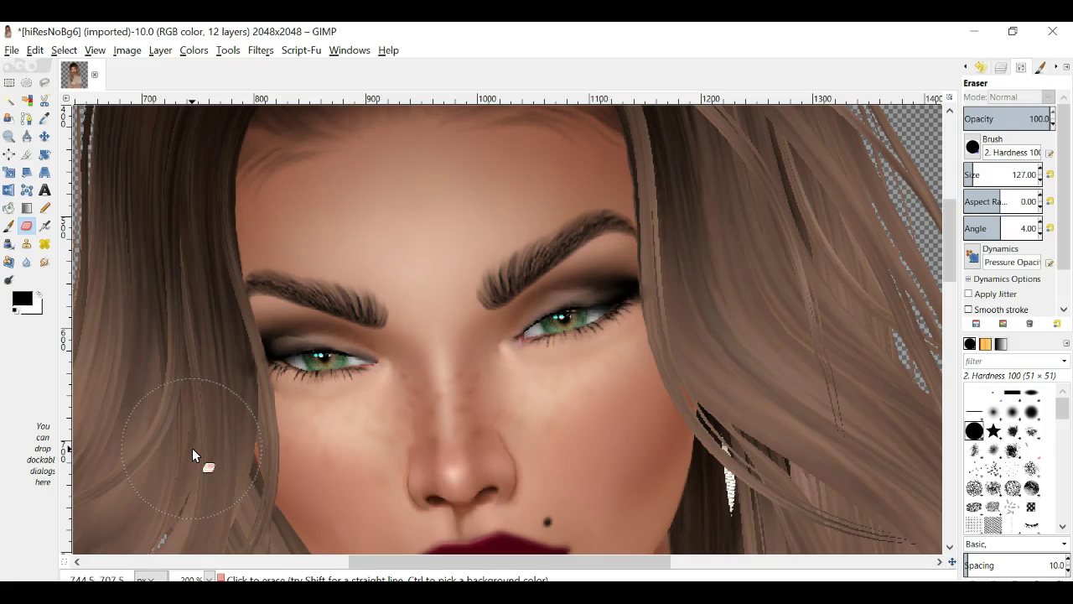
Apply a black Drop Shadow layer effect to the left-hand eye's lower-lash layer and set the shadow layer's opacity to 30
left_click(1001, 67)
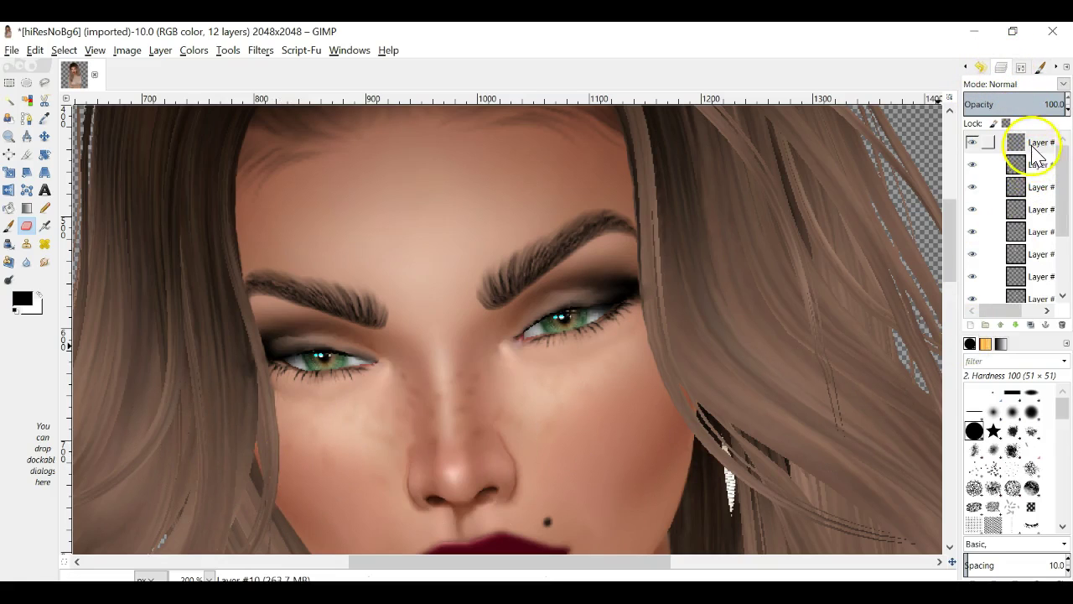
left_click(977, 145)
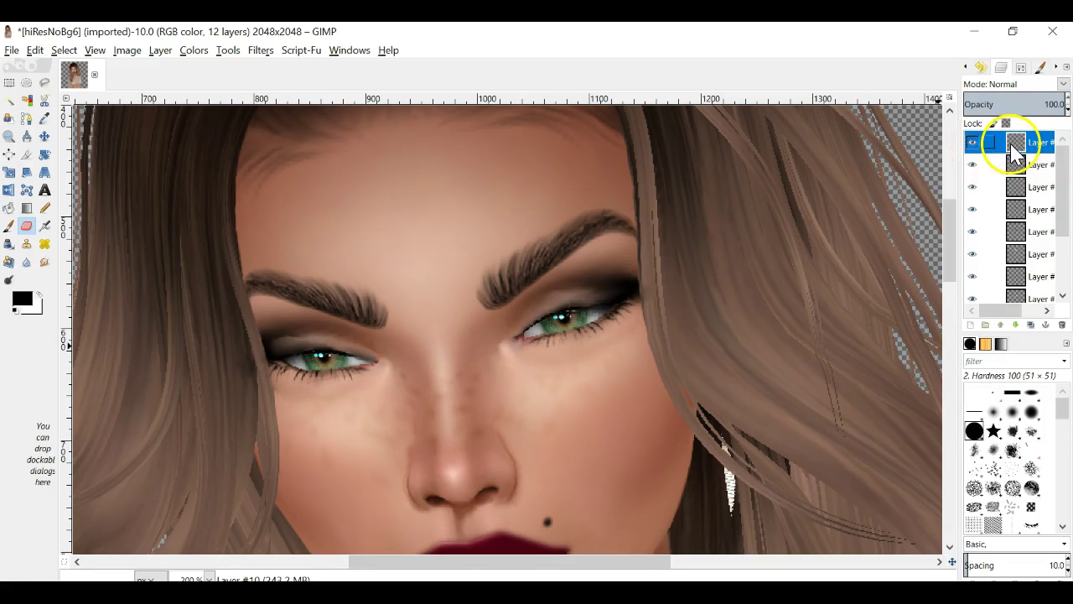
left_click(262, 53)
mouse_move(298, 52)
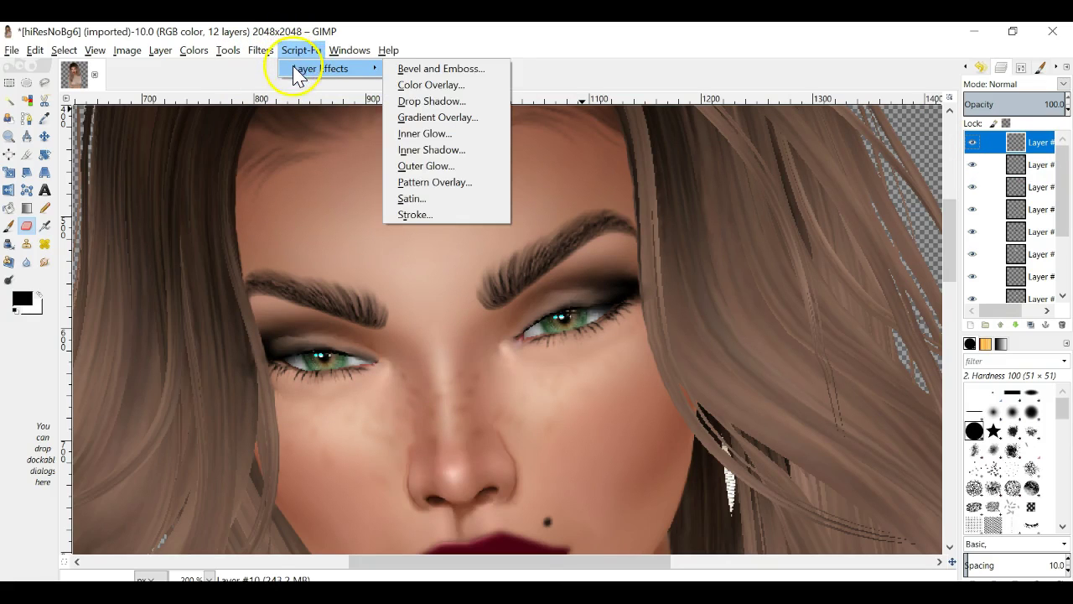
left_click(419, 102)
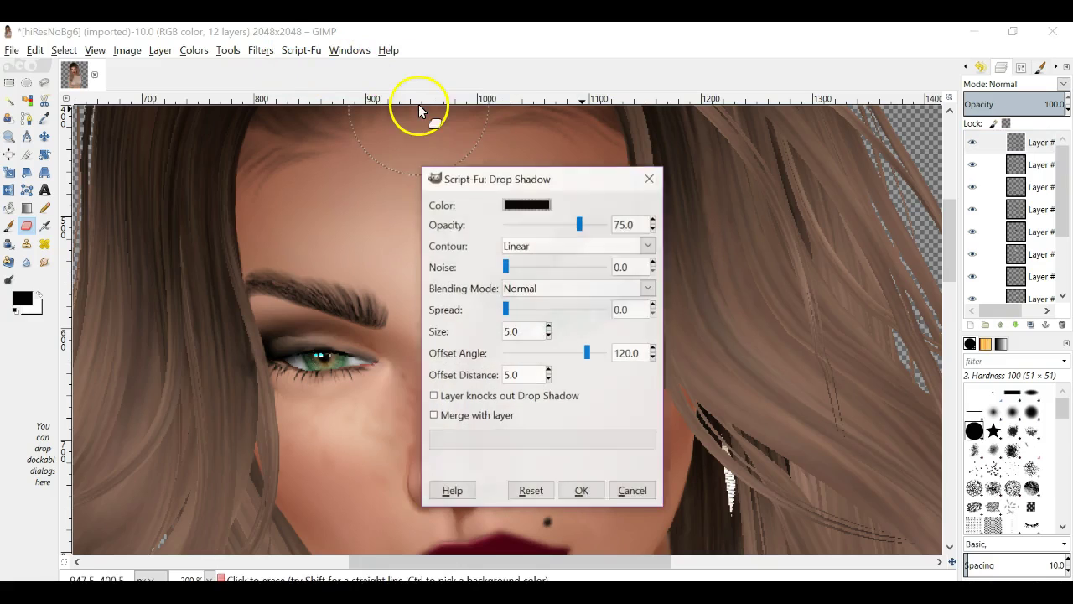
left_click(594, 493)
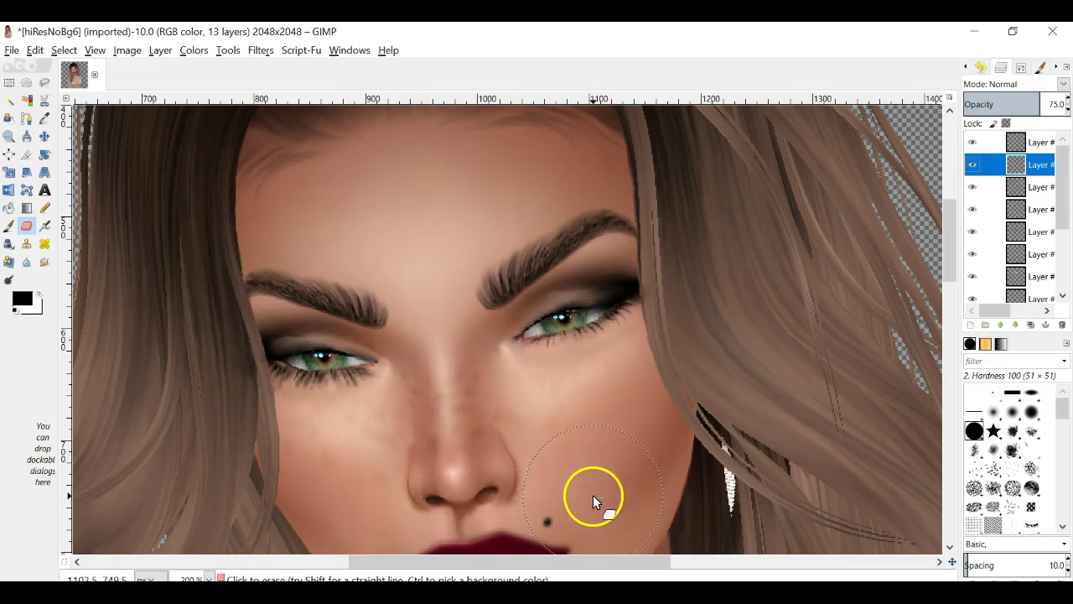
left_click(1067, 109)
left_click_drag(1068, 115, 1069, 115)
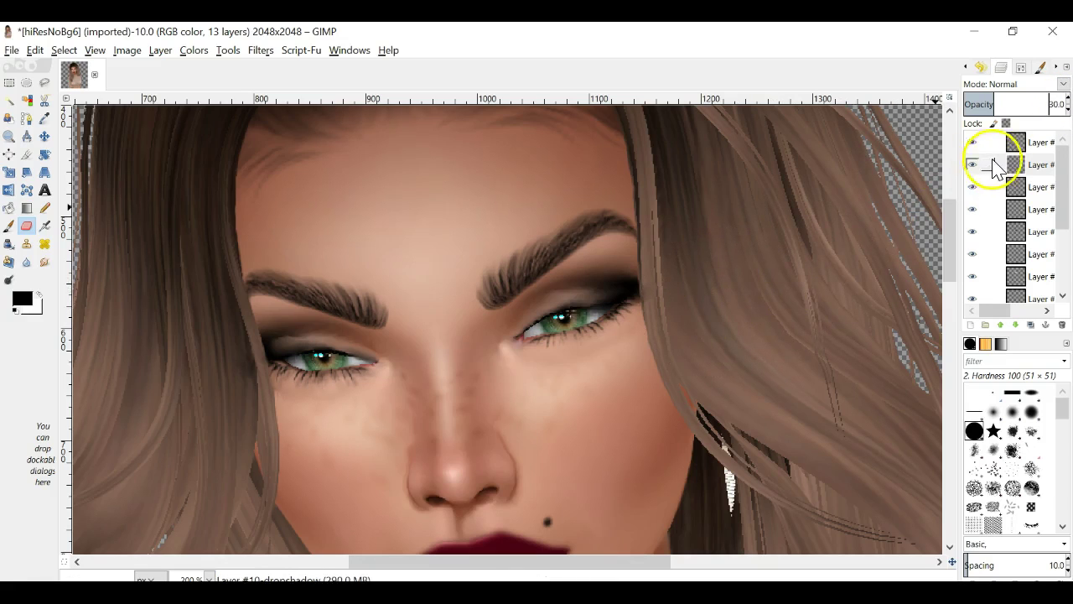
Repeat the Drop Shadow on the right-hand eye's lower-lash layer and set its shadow layer's opacity to 30
left_click(1009, 187)
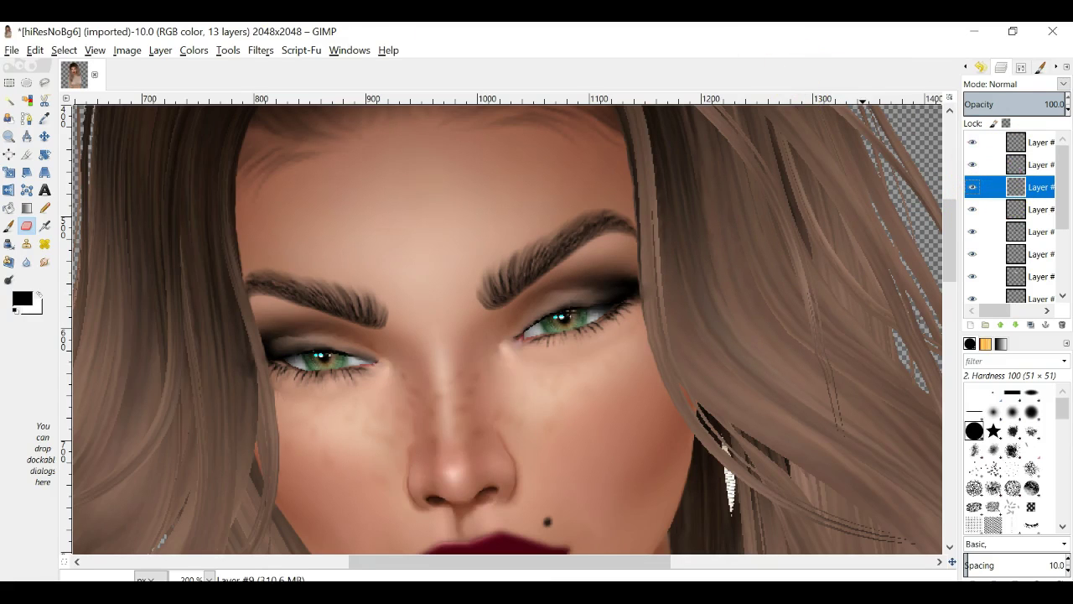
left_click(261, 50)
left_click(258, 68)
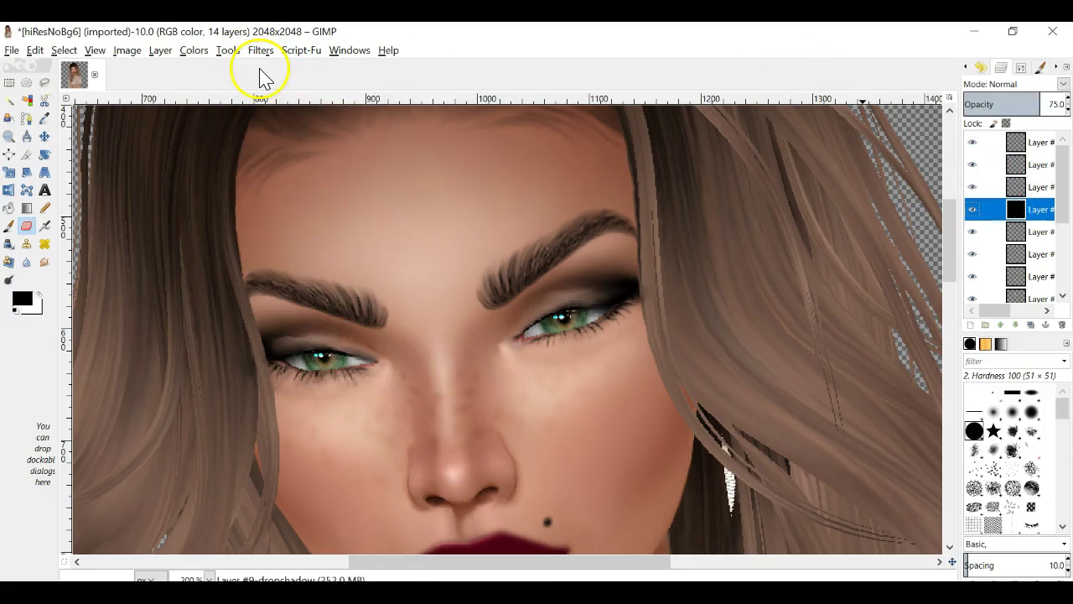
left_click(1068, 109)
left_click_drag(1069, 110, 1068, 110)
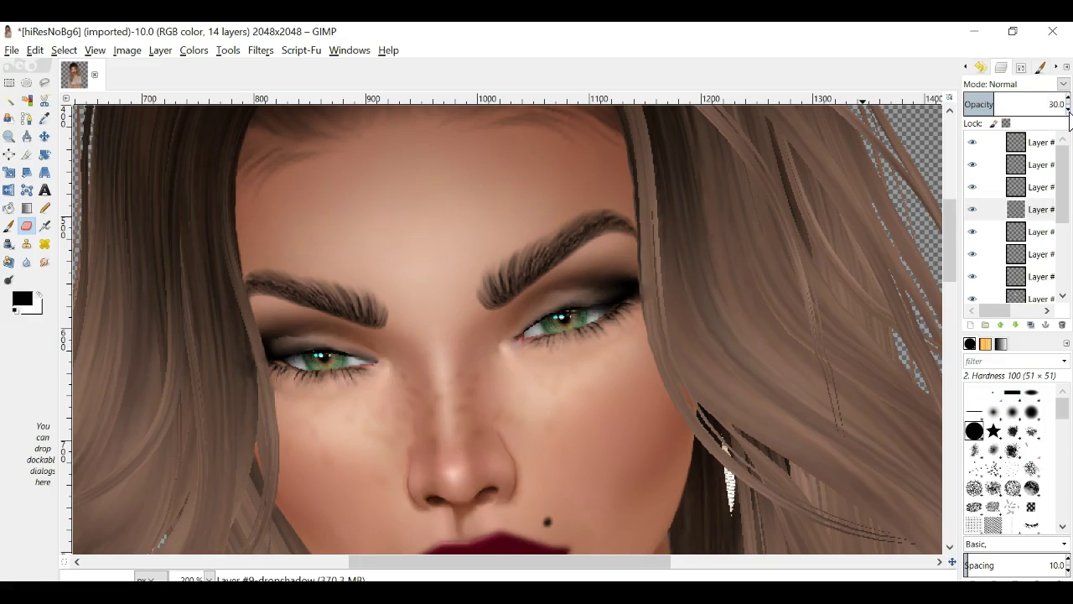
Select the top layer and examine both eyes' shadowed lower lashes at 100% and 400% zoom
left_click(1049, 148)
left_click(209, 578)
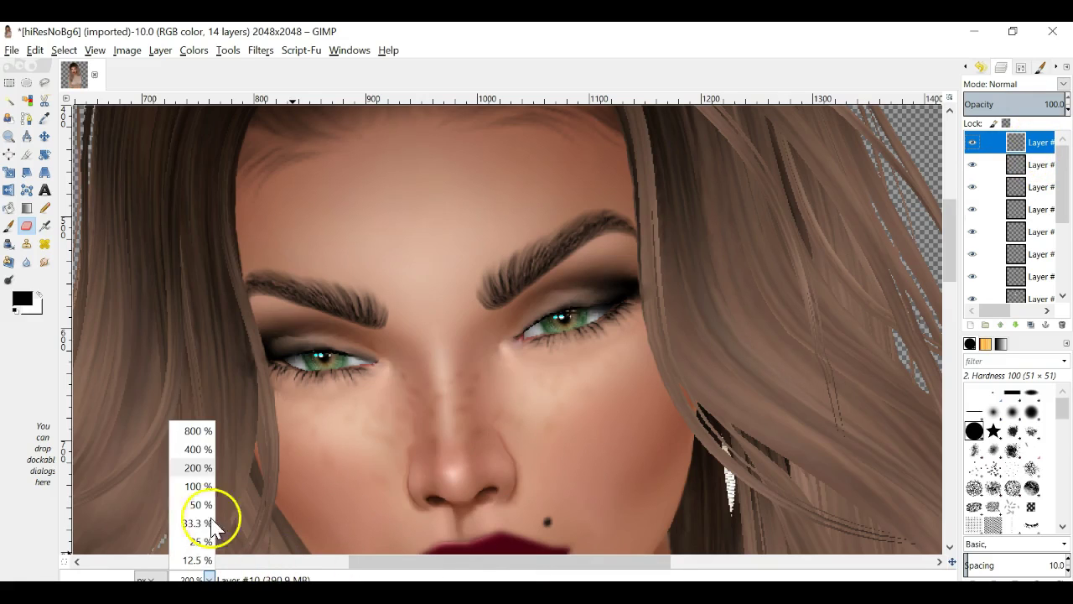
left_click(196, 490)
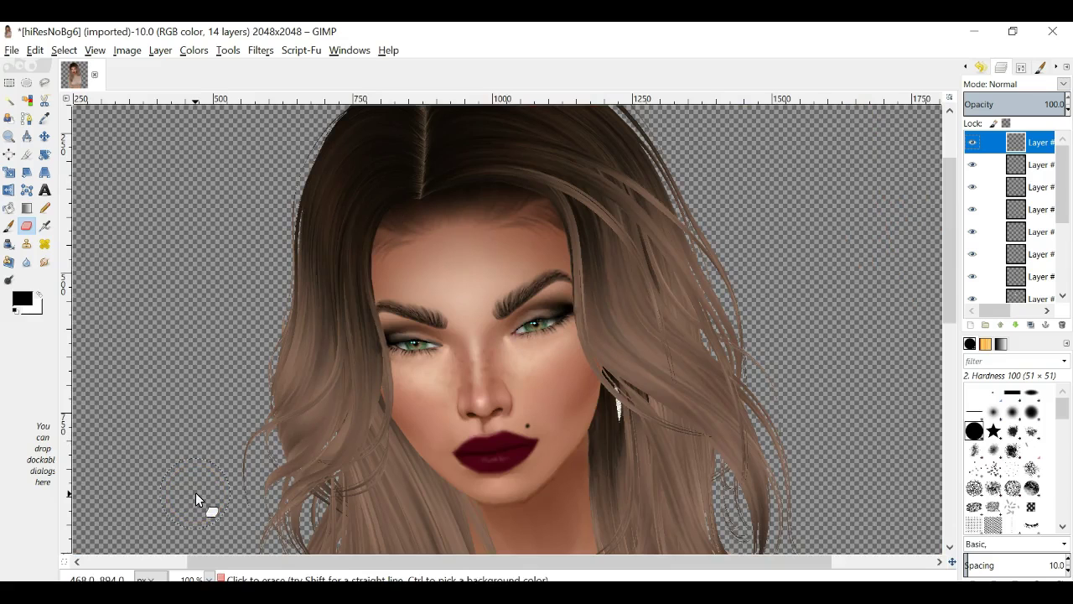
mouse_move(195, 492)
left_mouse_down()
mouse_move(150, 416)
mouse_move(210, 443)
mouse_move(201, 552)
left_mouse_up()
left_click(208, 577)
left_click(204, 449)
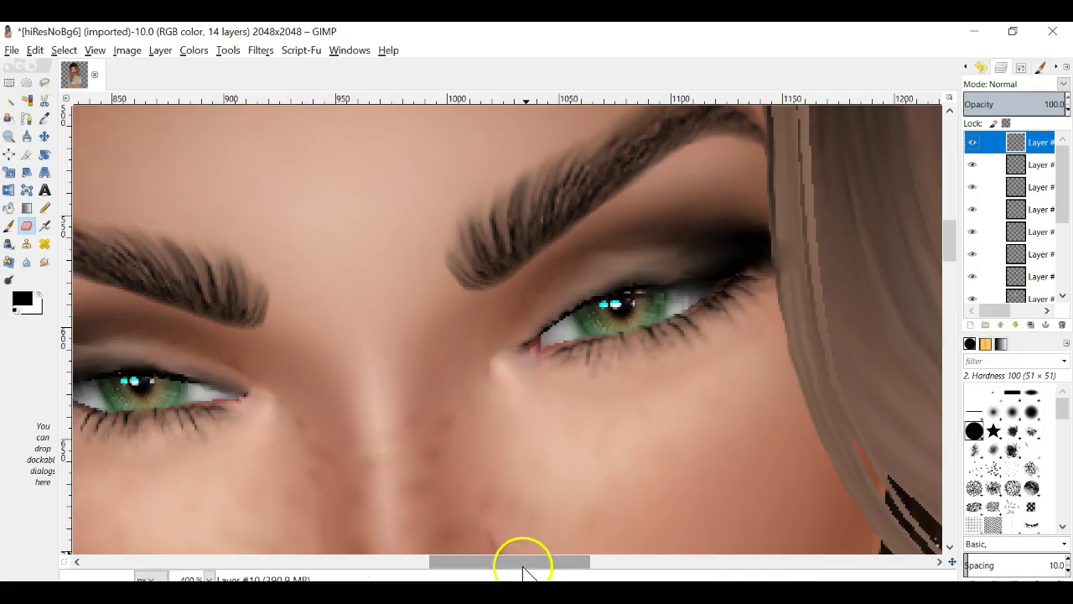
Add a new transparent layer at the top of the stack for the right-hand eye's upper lashes
left_click_drag(523, 565, 551, 565)
left_click(972, 144)
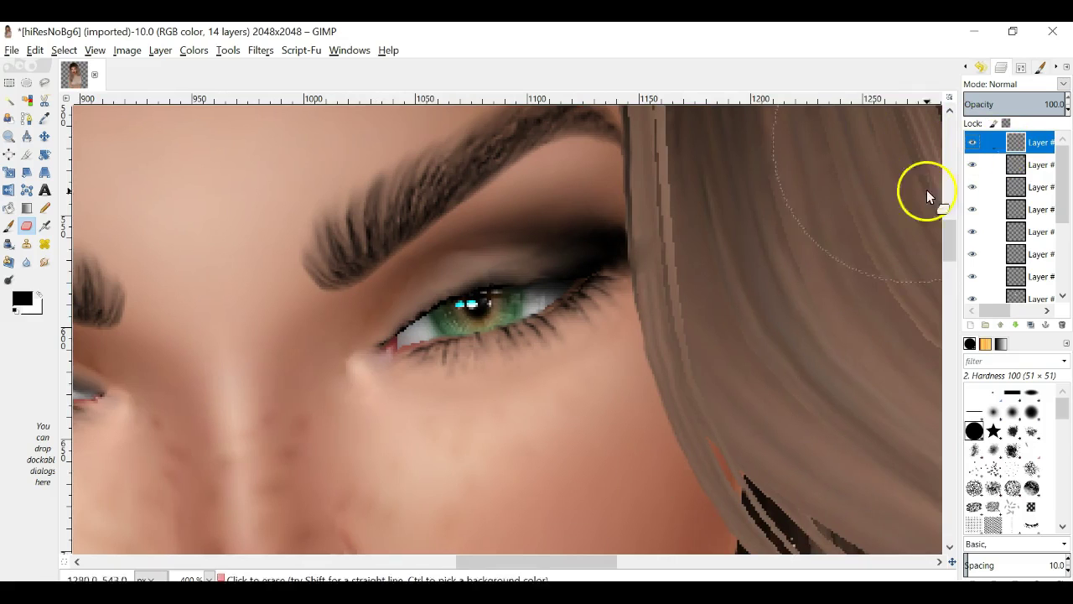
left_click(970, 324)
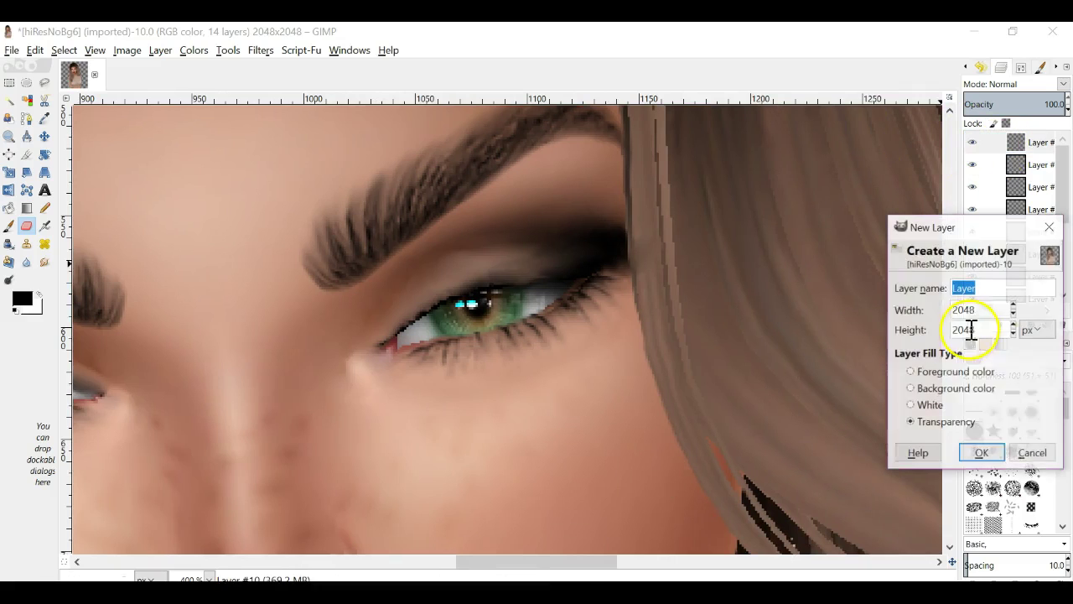
left_click(982, 452)
Choose the Eyelashes_33 brush for the right-hand eye's upper lashes and set its angle to -16
scroll(999, 457, "down", 5)
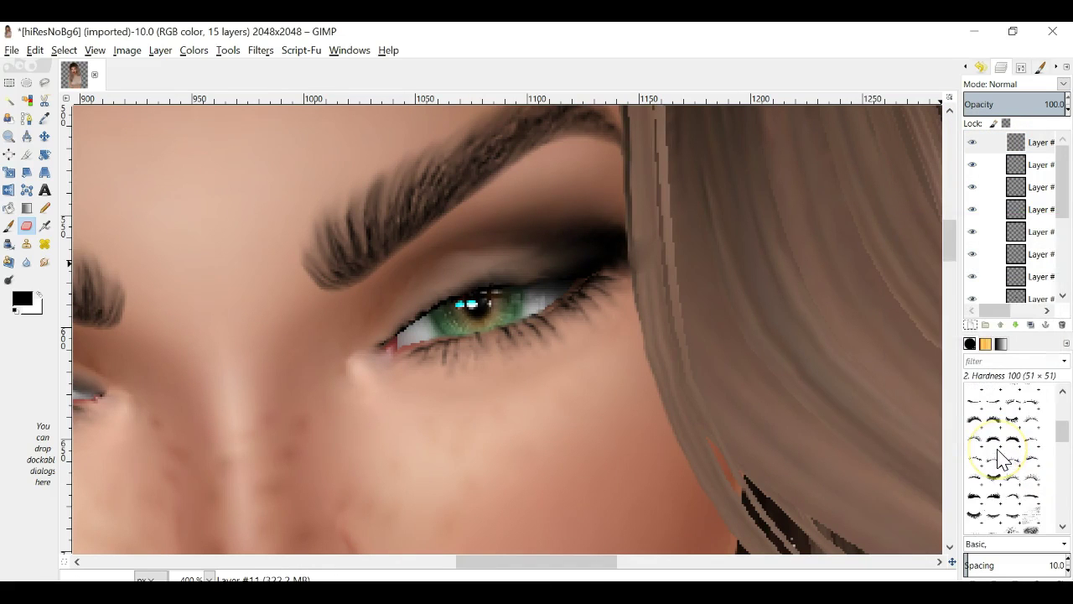
left_click(996, 503)
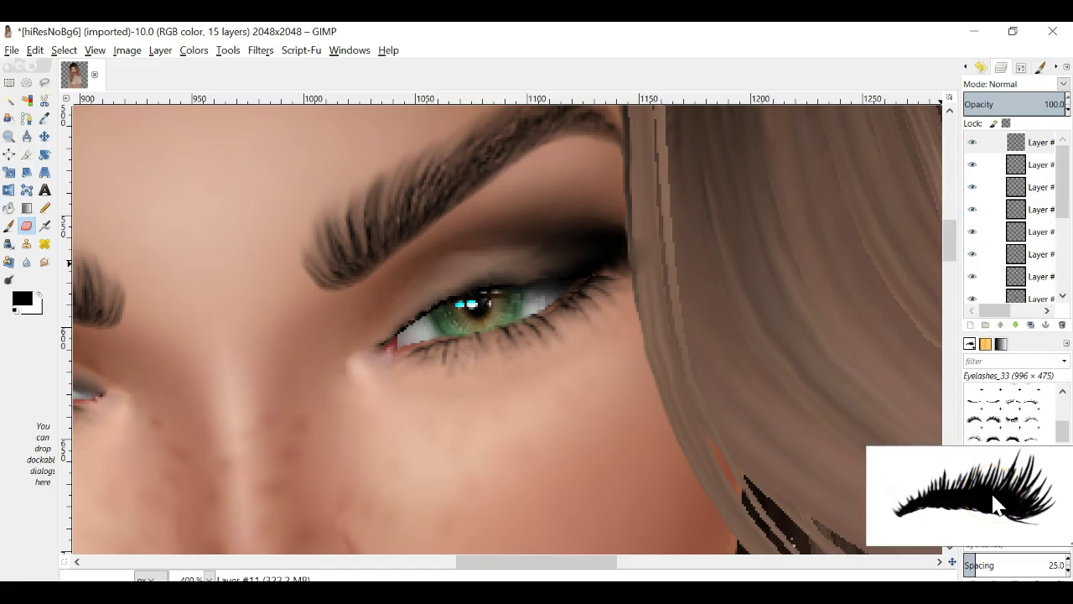
left_click(1000, 494)
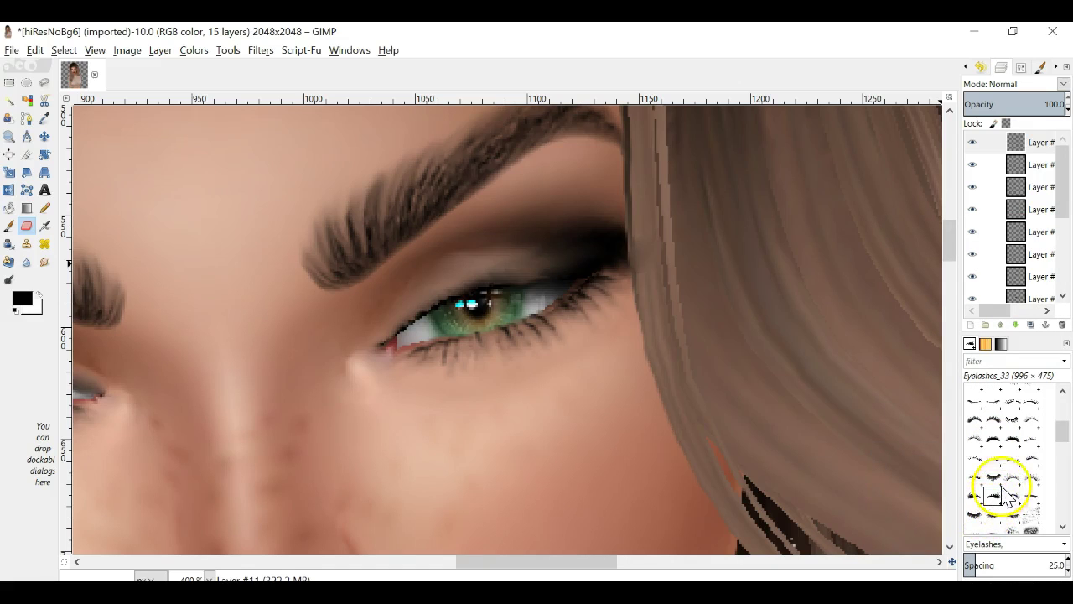
left_click(1002, 495)
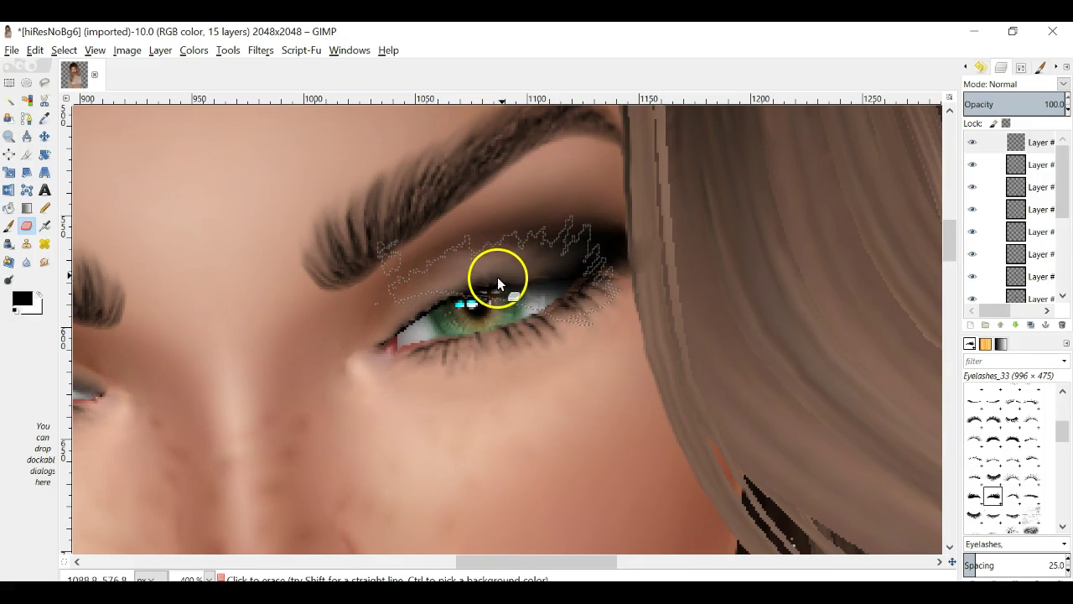
left_click(1040, 67)
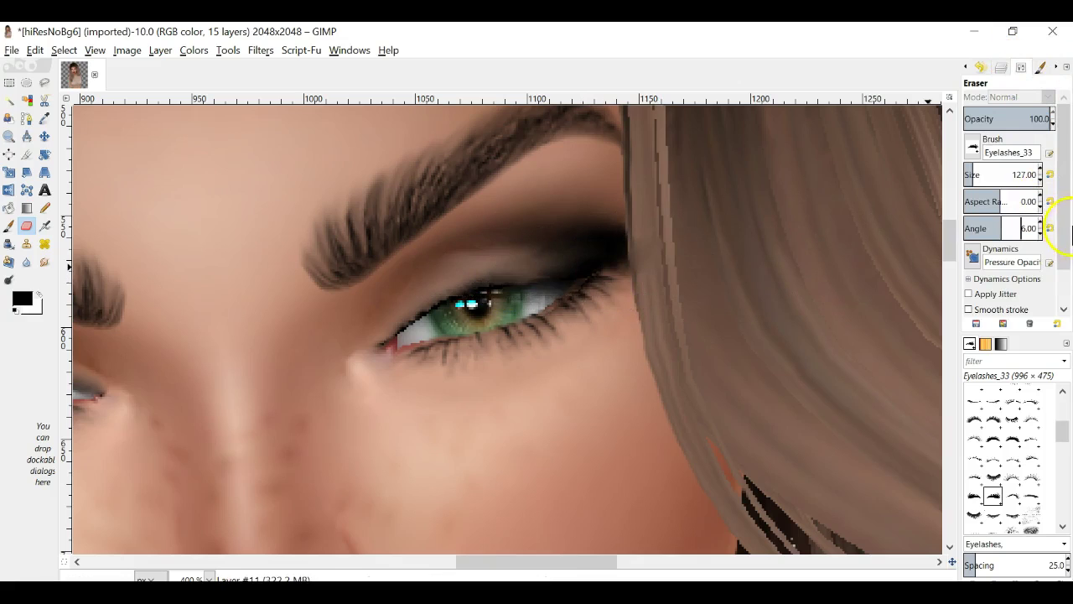
left_click(1042, 233)
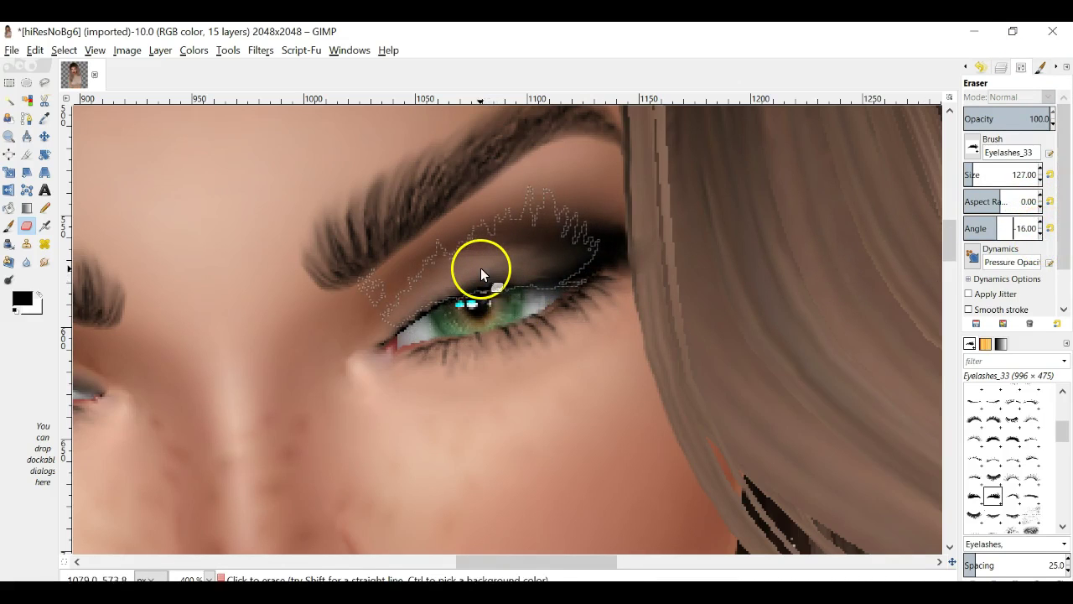
Set the brush size to 136 with the Paintbrush tool, try a stamp of the right-hand eye's upper lashes and undo it
left_click(1041, 170)
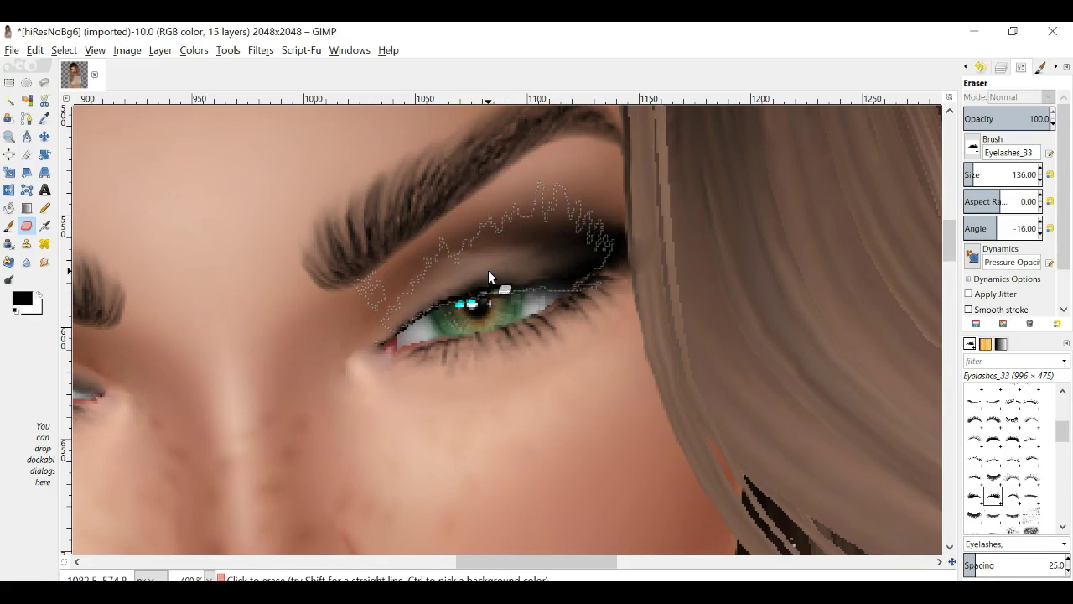
left_click(8, 225)
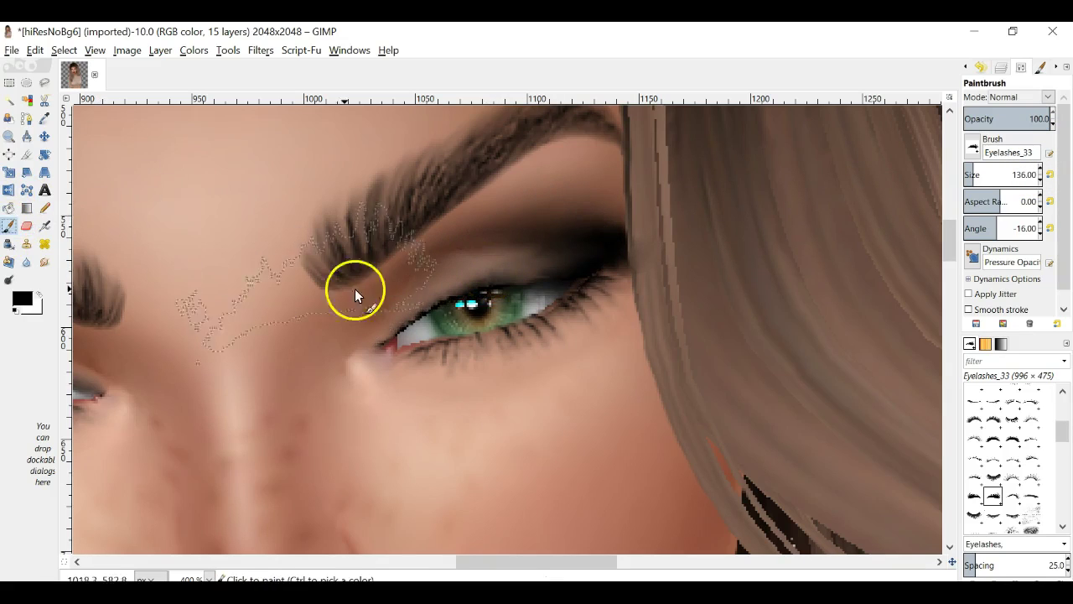
left_click(491, 266)
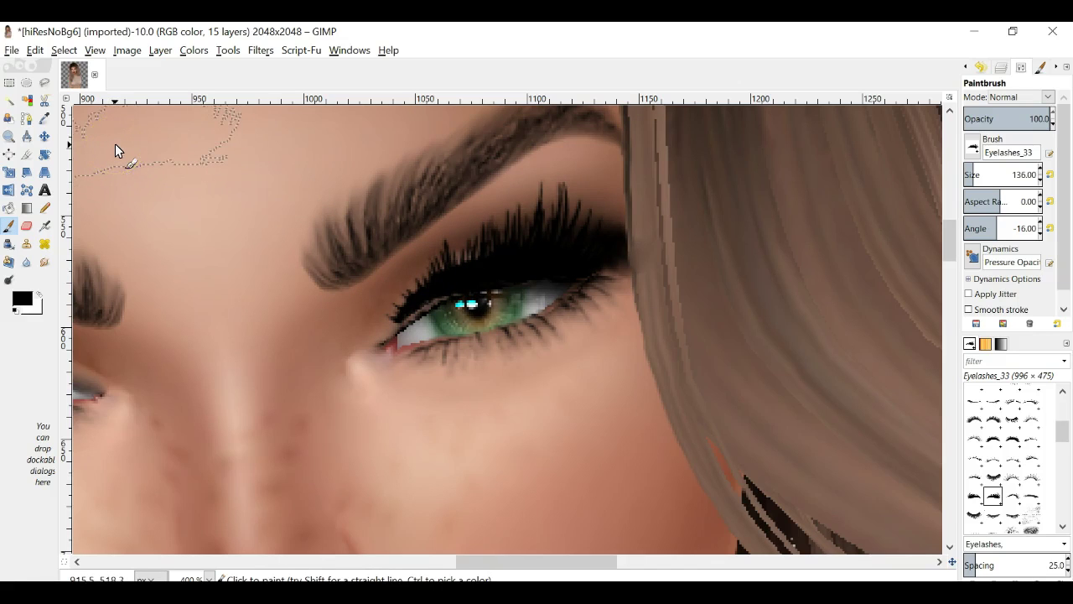
left_click(35, 50)
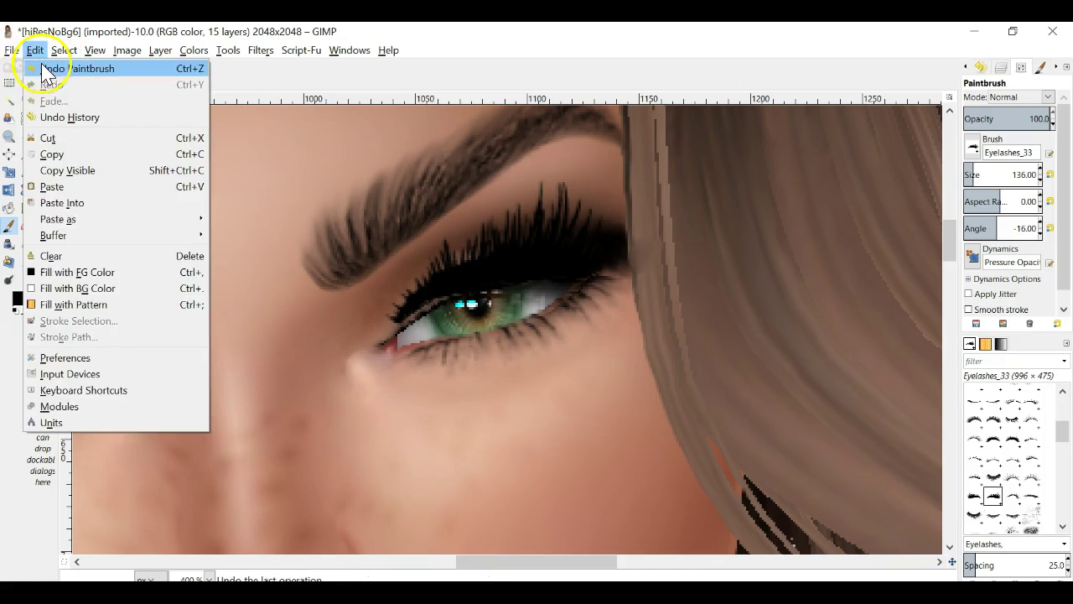
left_click(51, 68)
Set the brush angle to -19, stamp the right-hand eye's upper lashes in black and check them at 100% zoom
left_click(1040, 233)
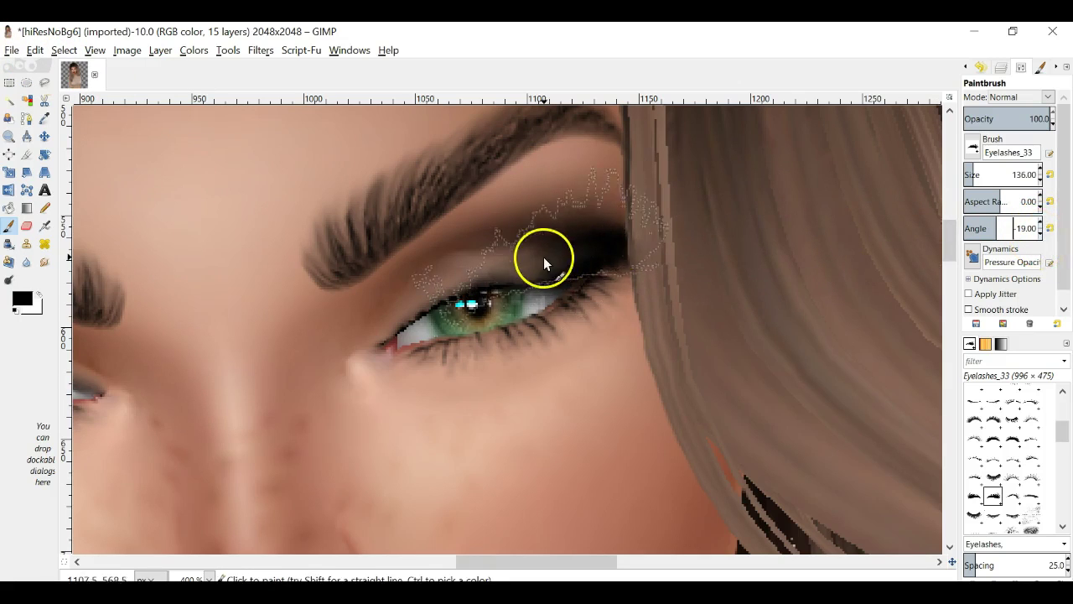
left_click(495, 269)
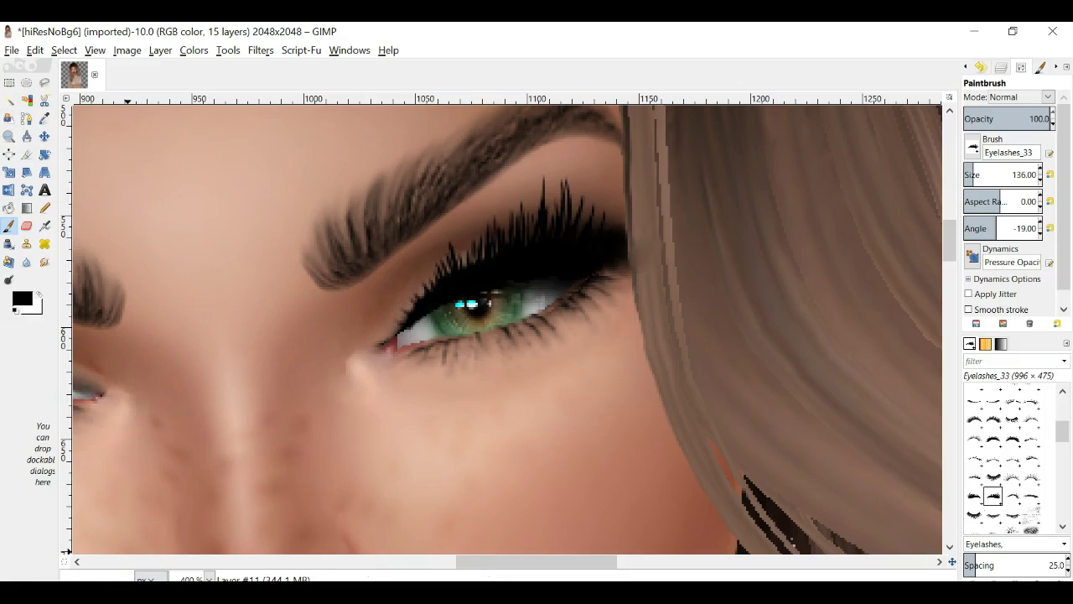
left_click(209, 578)
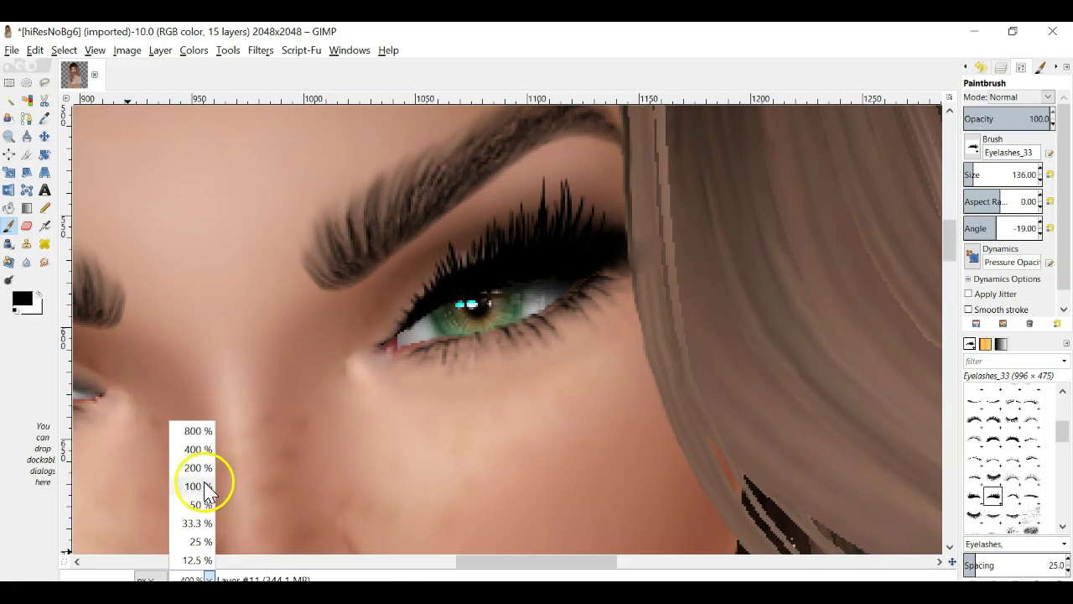
left_click(205, 486)
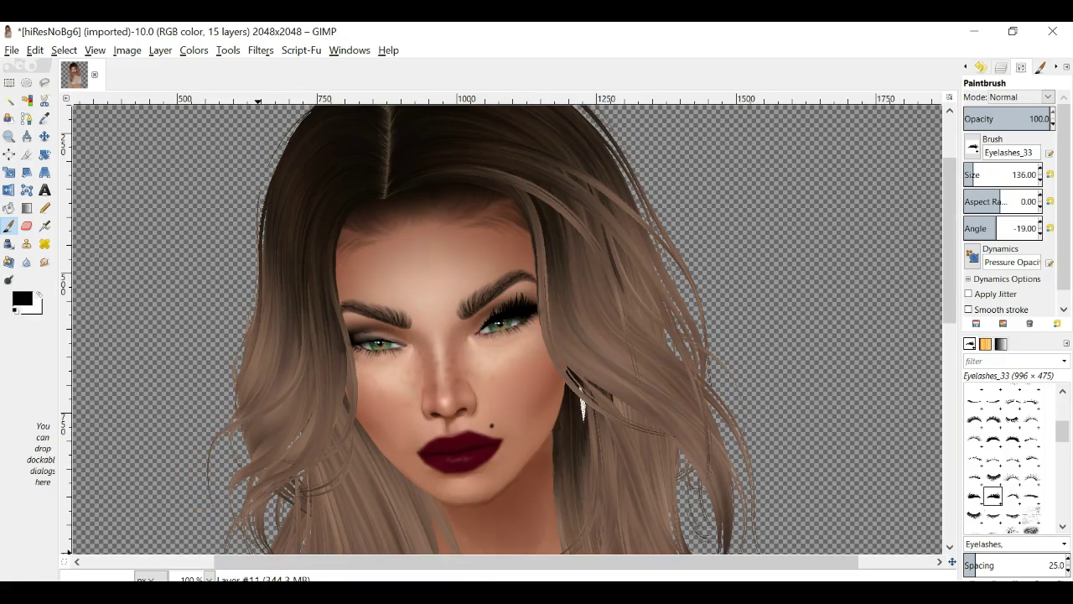
Choose the Eyelashes_32 brush and add a new transparent layer at the top of the stack for the left-hand eye's upper lashes
left_click(209, 578)
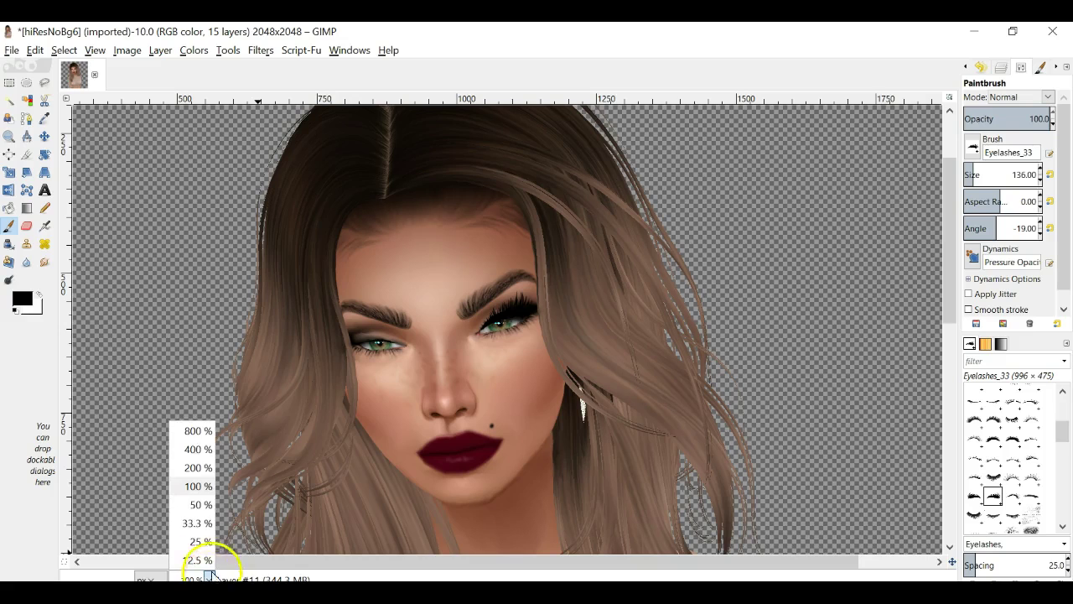
left_click(198, 450)
left_click_drag(466, 563, 357, 557)
left_click(976, 496)
left_click(1001, 67)
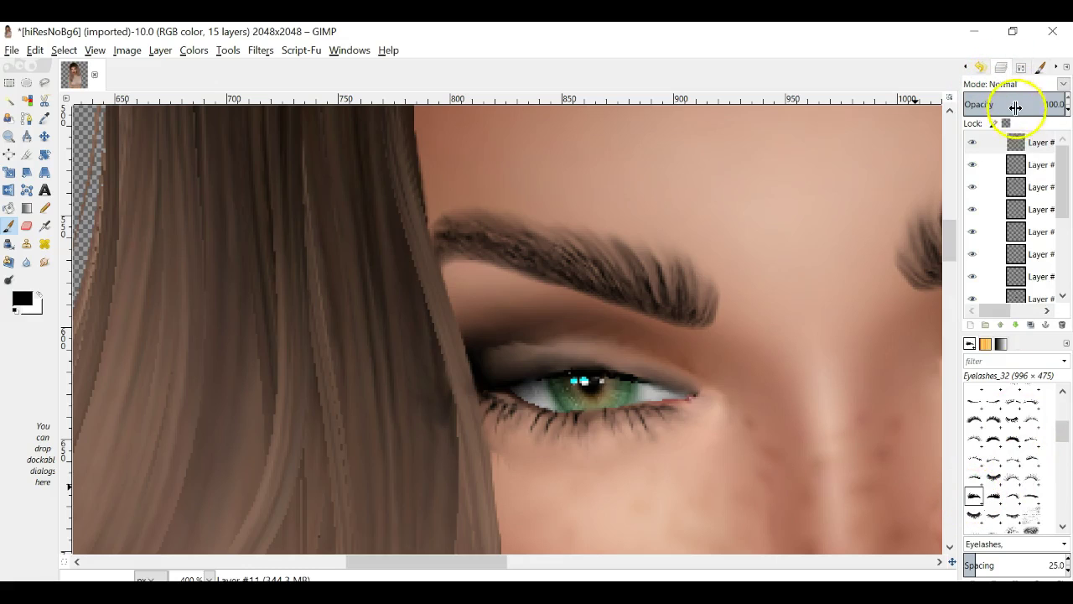
left_click(973, 324)
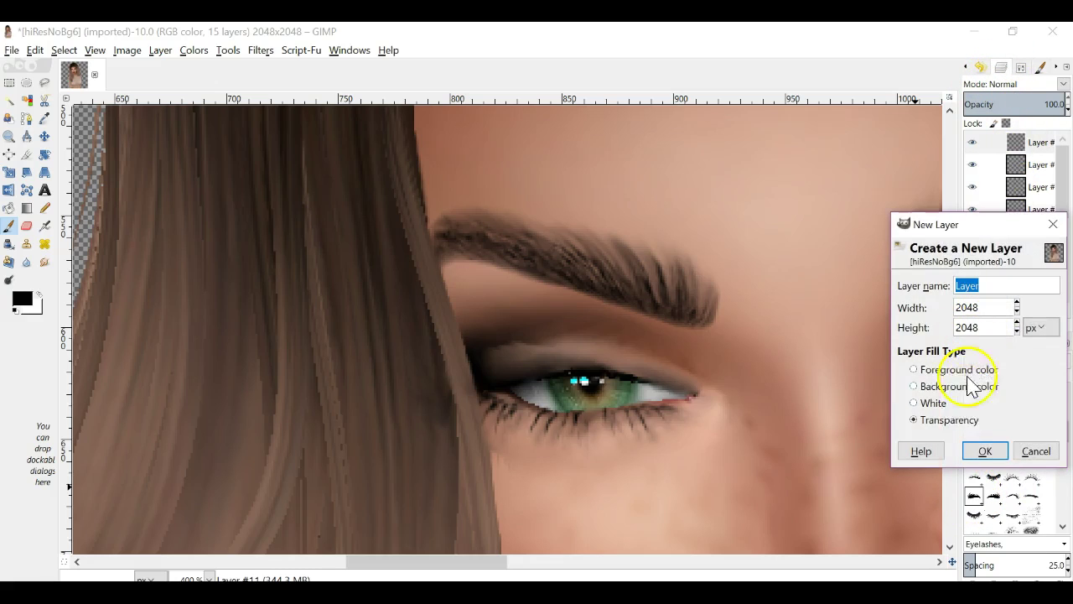
left_click(978, 450)
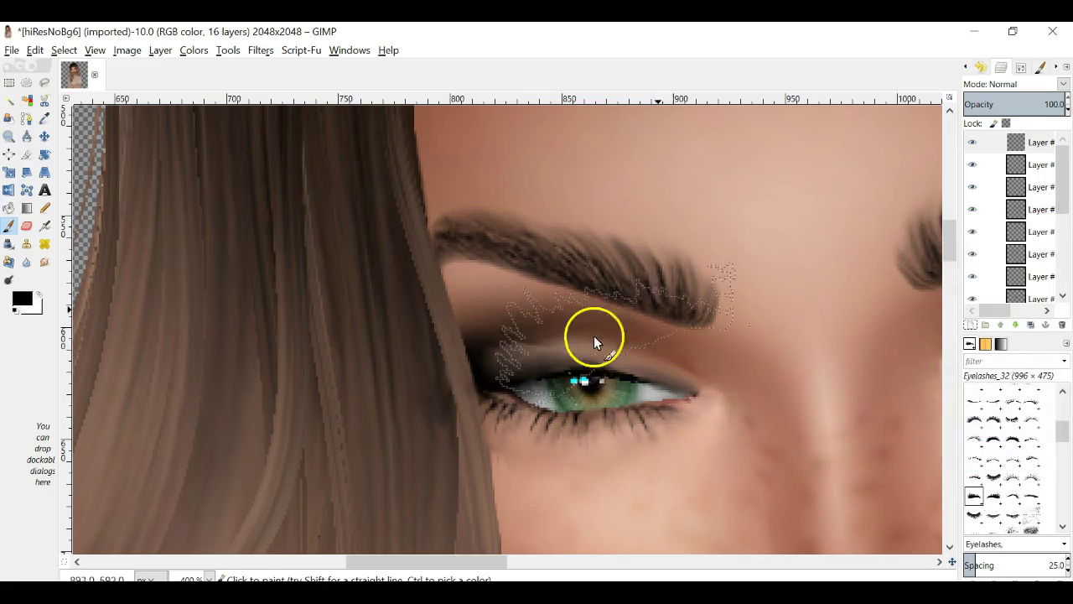
Try stamping the left-hand eye's upper lashes at a brush angle of 3 and undo the stamp
left_click(1023, 67)
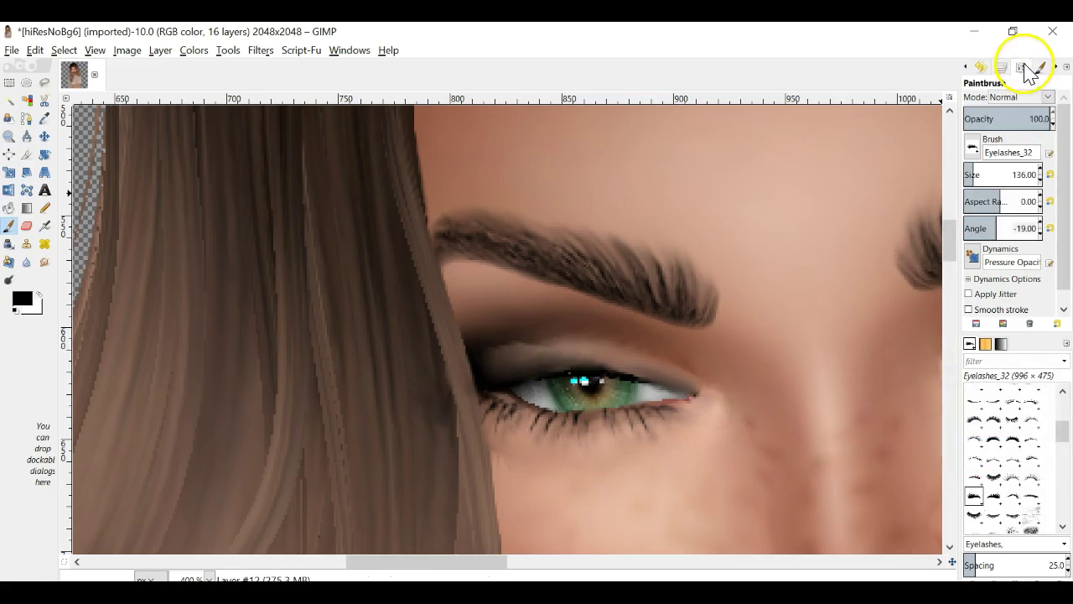
left_click(1042, 224)
left_click(1043, 225)
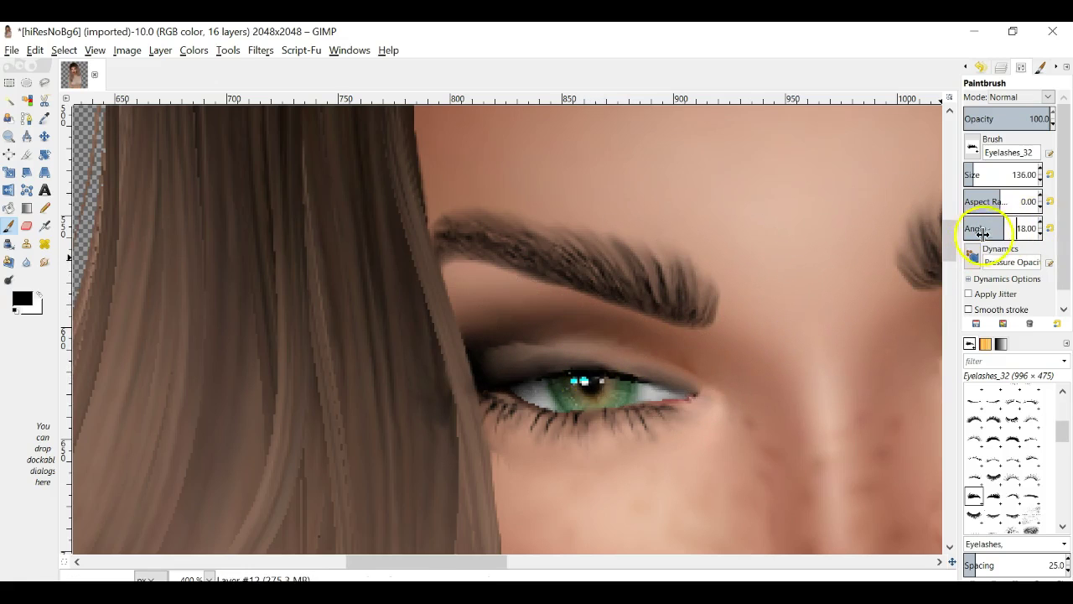
left_click(1042, 235)
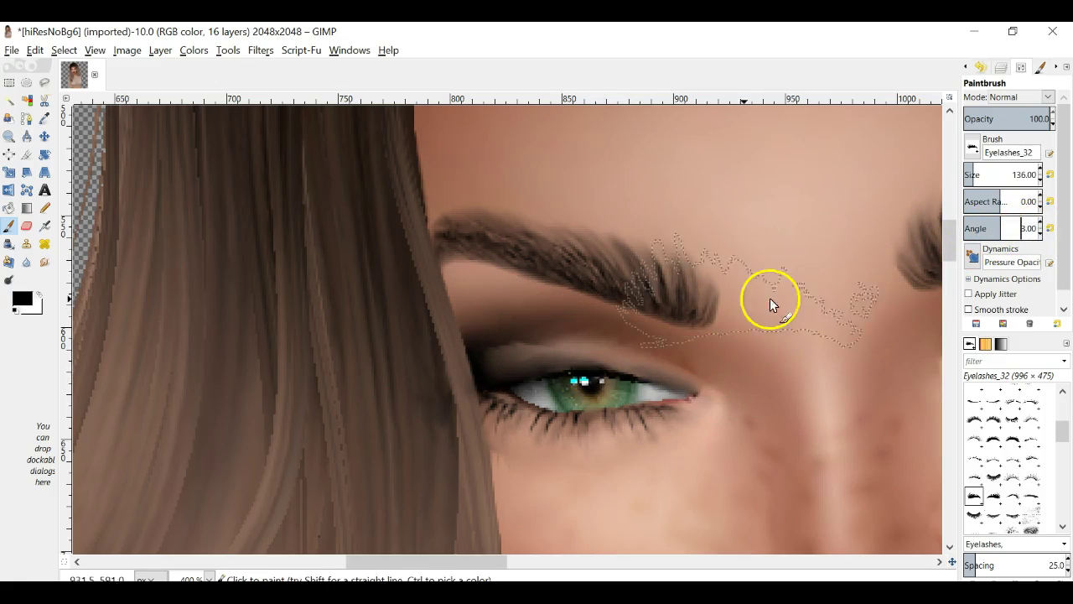
left_click(574, 353)
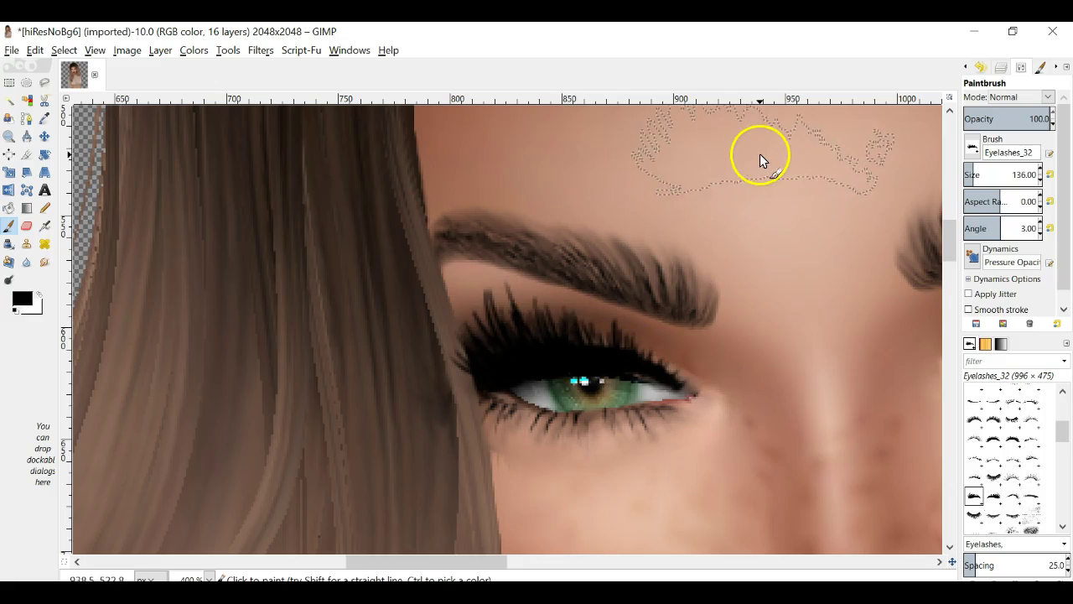
left_click(34, 50)
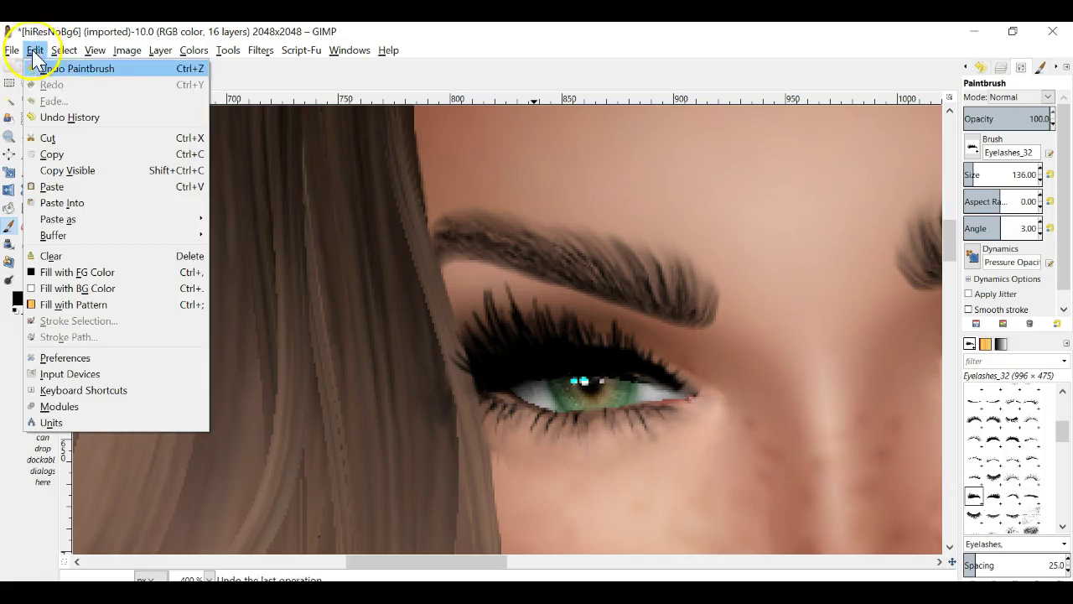
left_click(67, 69)
Set the brush angle to 5, stamp the left-hand eye's upper lashes in black and check them at 50% and 100% zoom
left_click(1040, 224)
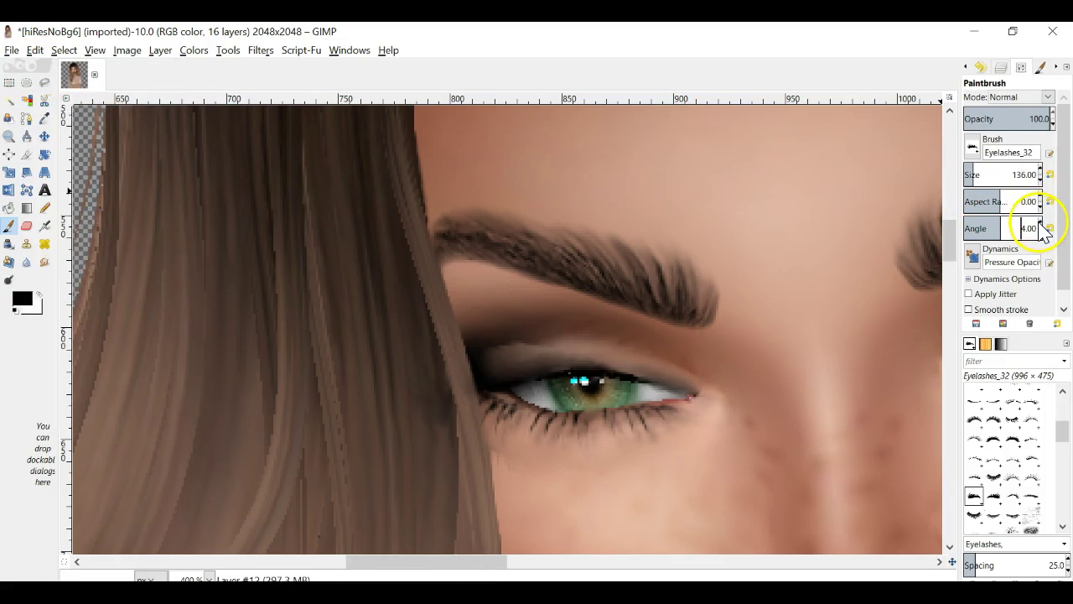
left_click(574, 353)
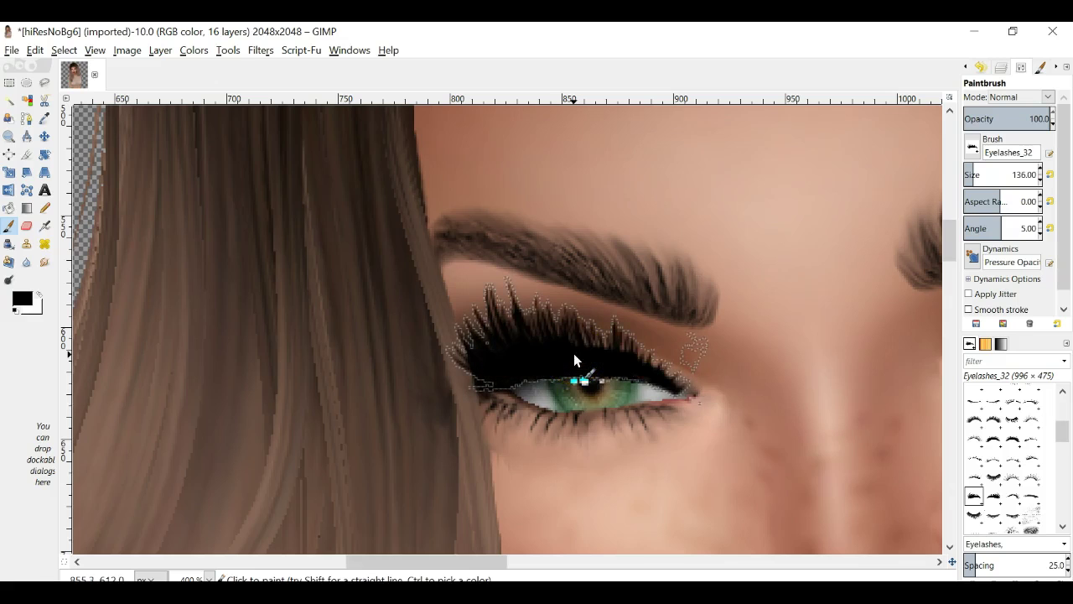
left_click(210, 576)
left_click(196, 504)
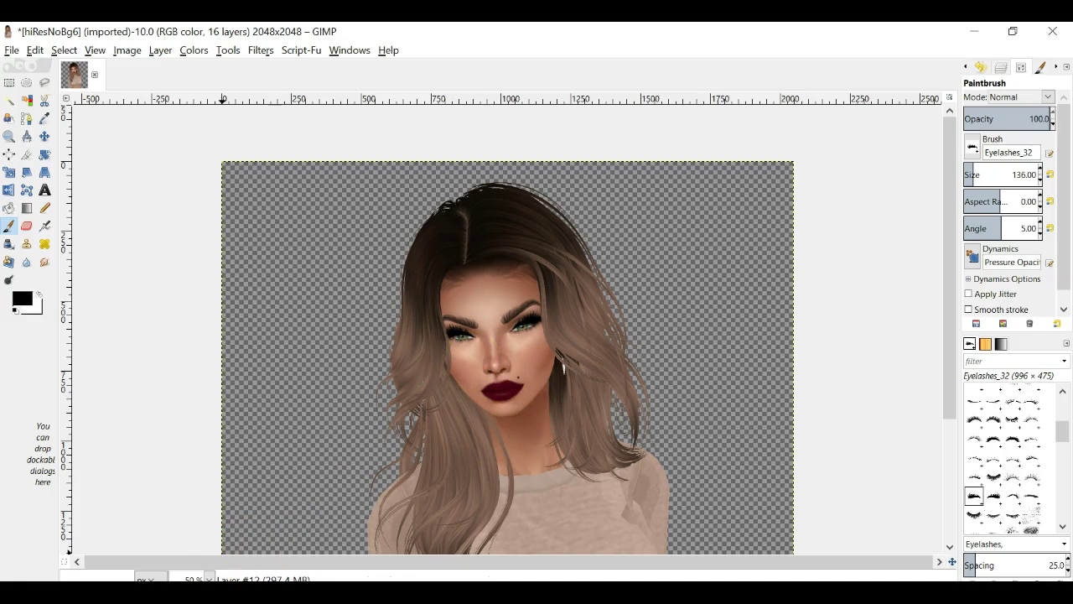
left_click(195, 579)
left_click(201, 487)
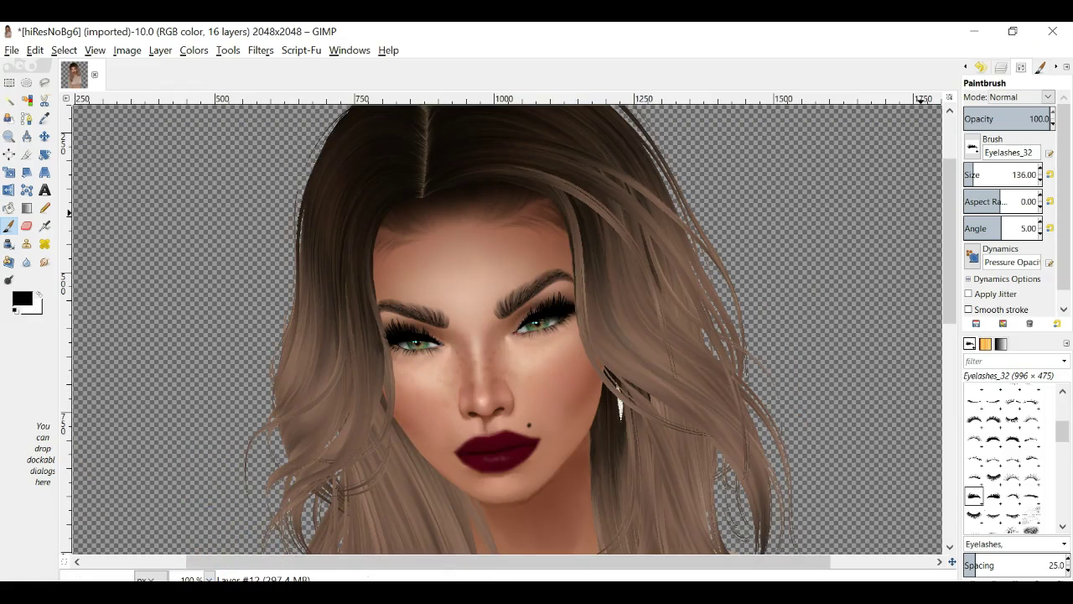
Repeat the Drop Shadow on the left-hand eye's upper-lash layer and set its shadow layer's opacity to 30
left_click(1000, 67)
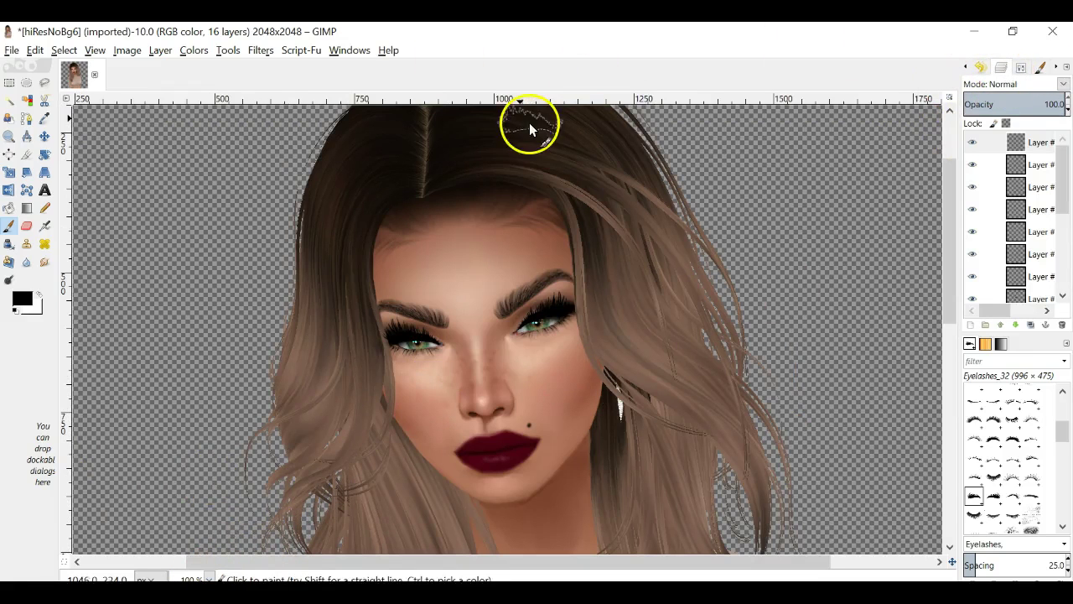
left_click(262, 52)
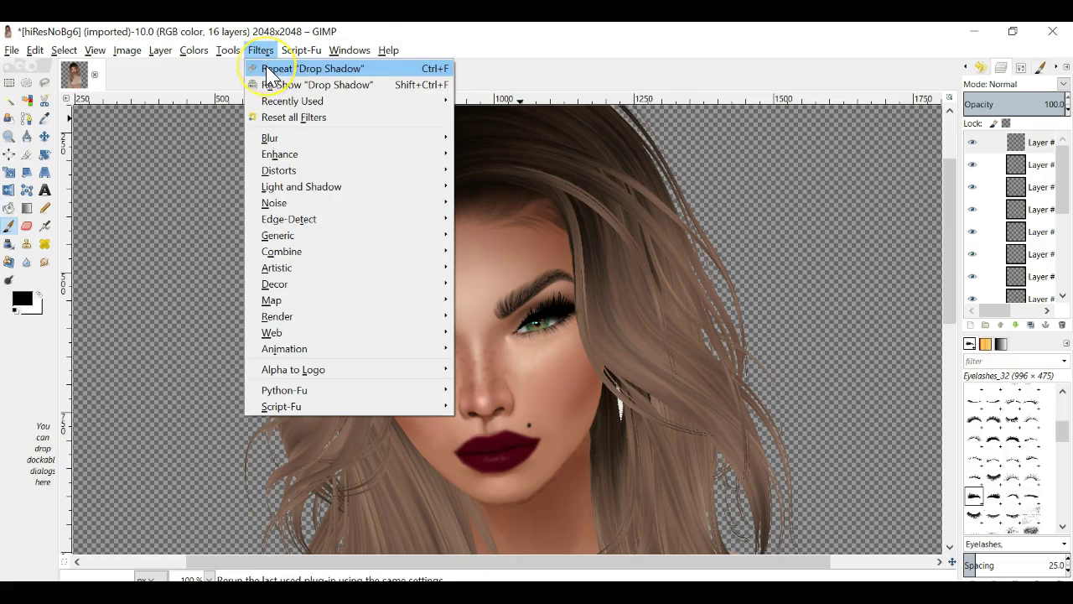
left_click(267, 71)
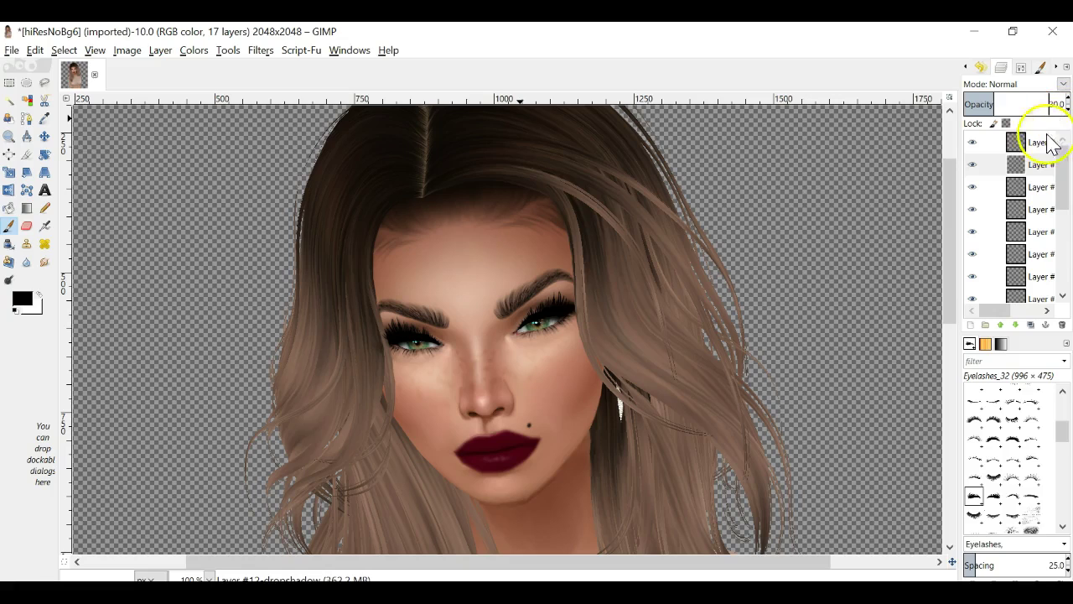
Identify the right-hand eye's upper-lash layer, repeat the Drop Shadow on it and set its shadow layer's opacity to 30
left_click(1019, 187)
left_click(973, 187)
left_click(973, 187)
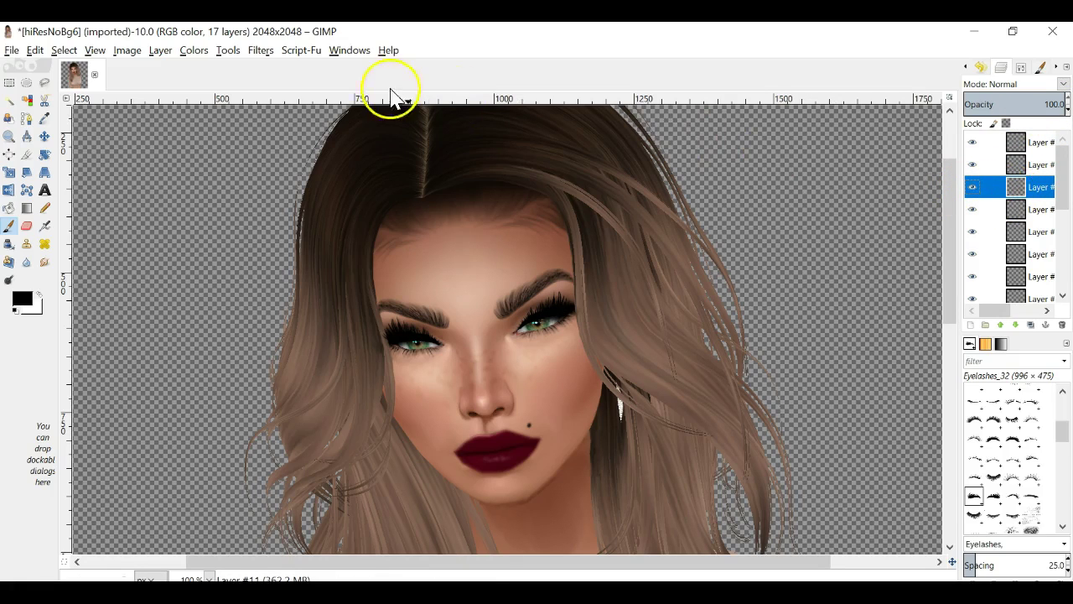
left_click(264, 51)
left_click(268, 69)
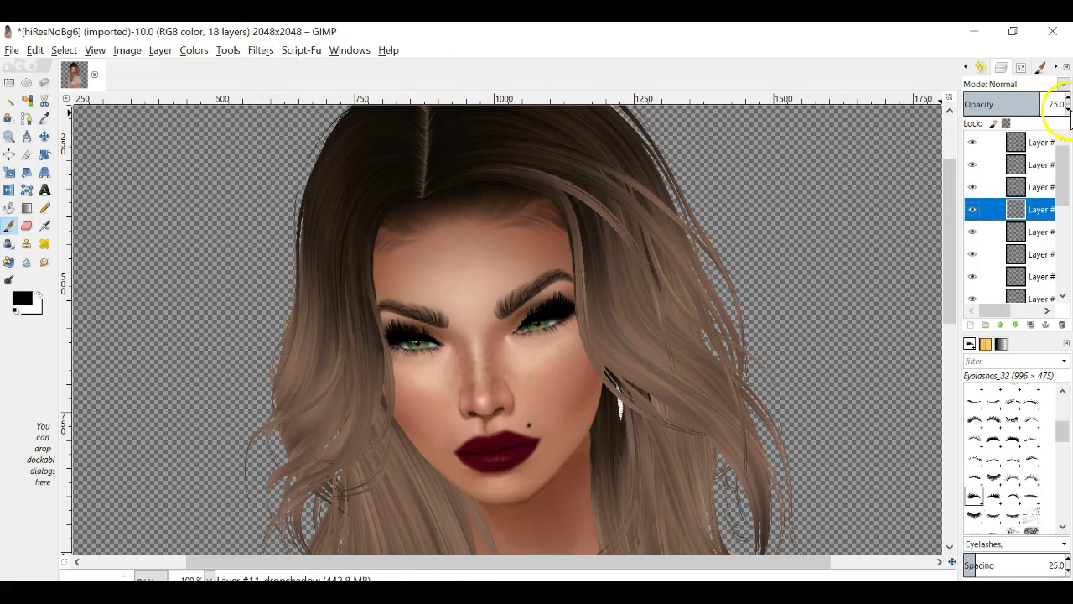
left_click(1069, 110)
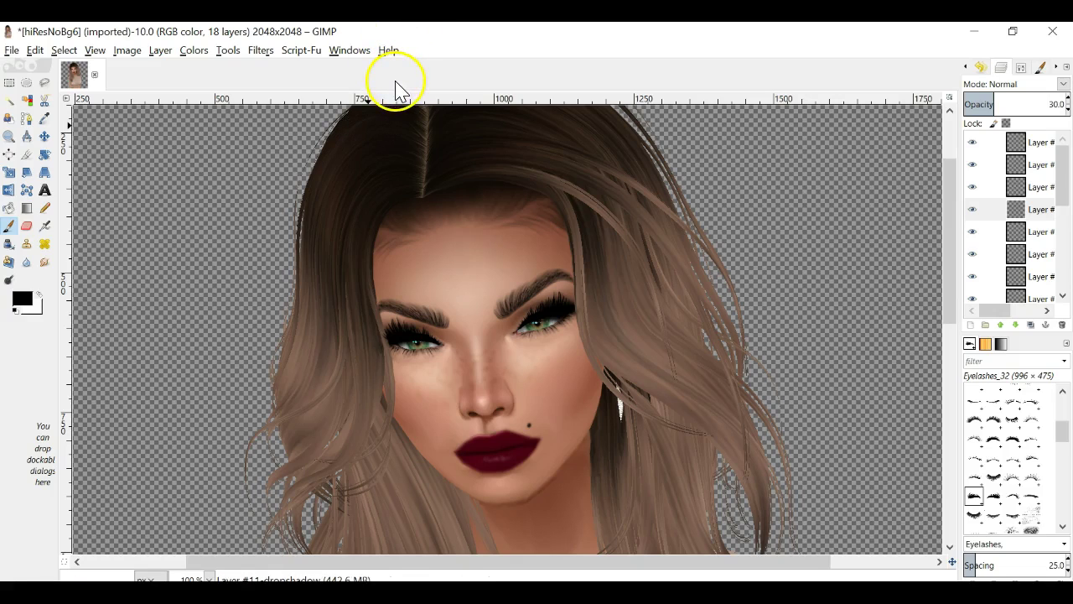
Add a new transparent layer above the left-hand eye's upper-lash layer at the top of the stack
left_click(1034, 142)
left_click(971, 325)
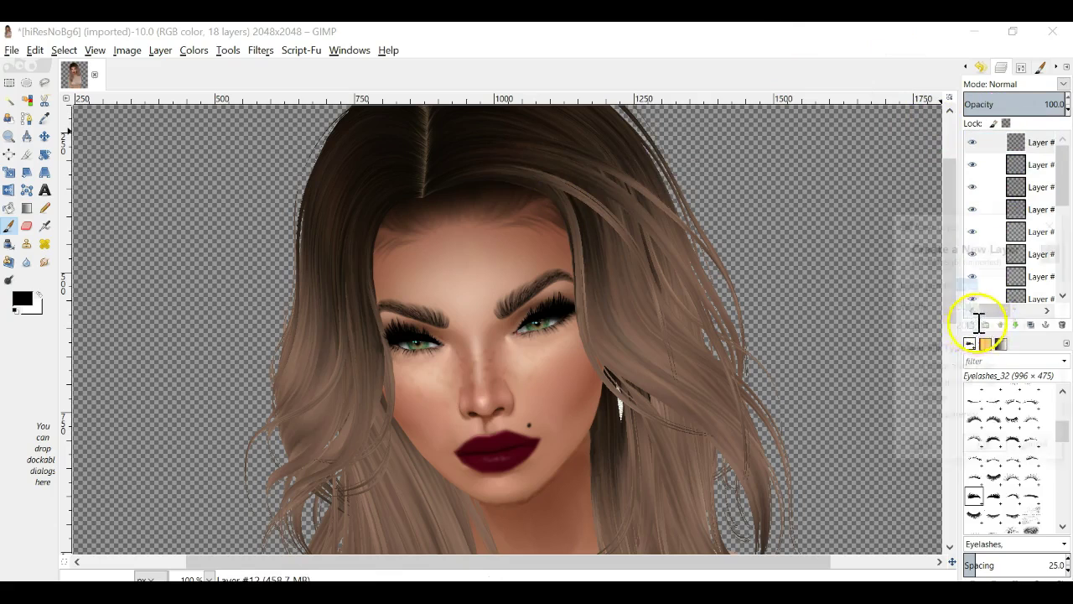
left_click(986, 449)
Choose the 2. Hardness 075 brush for the Paintbrush, set its size to 10 and return to the layer stack
scroll(1006, 440, "up", 5)
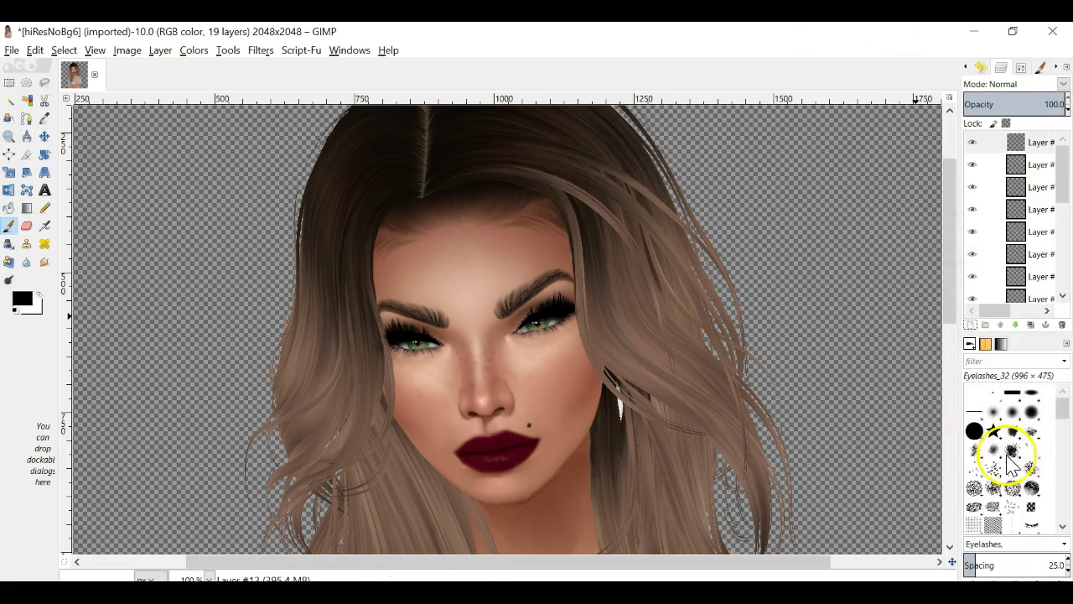
left_click(1032, 411)
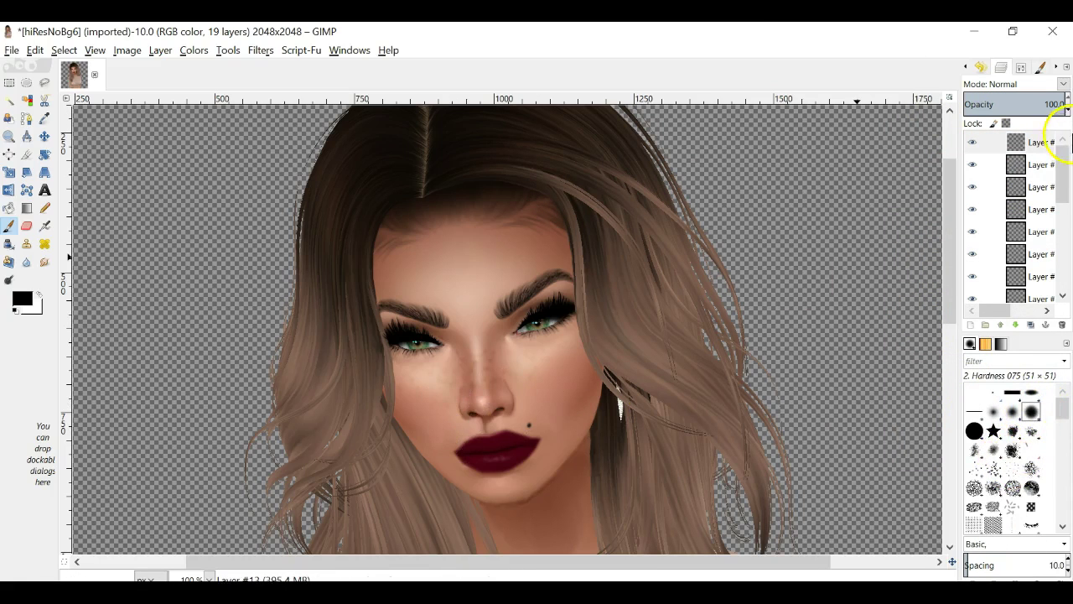
left_click(1041, 67)
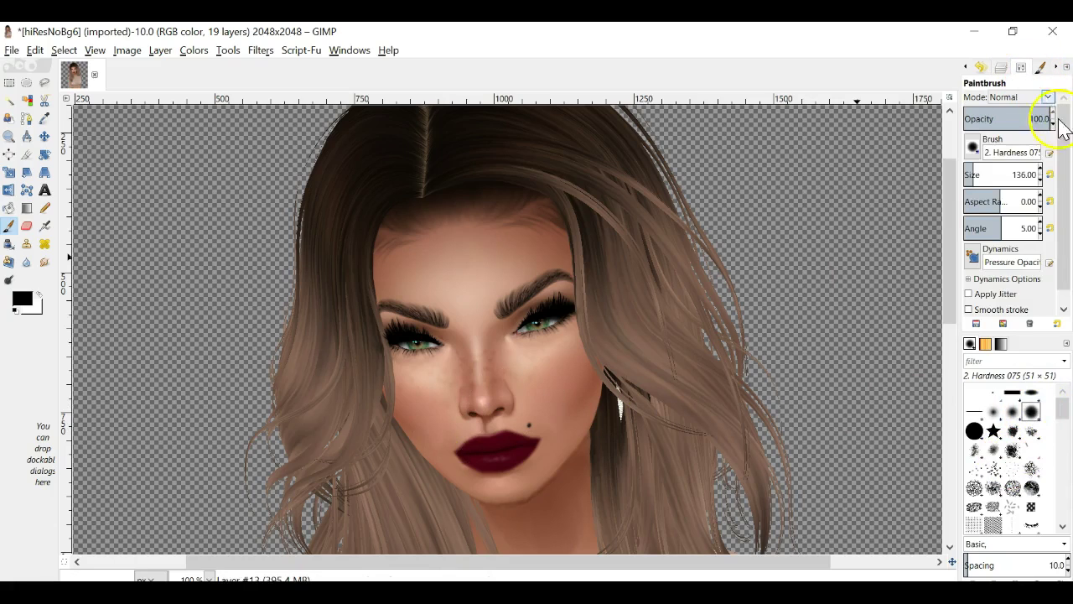
left_click_drag(973, 176, 958, 173)
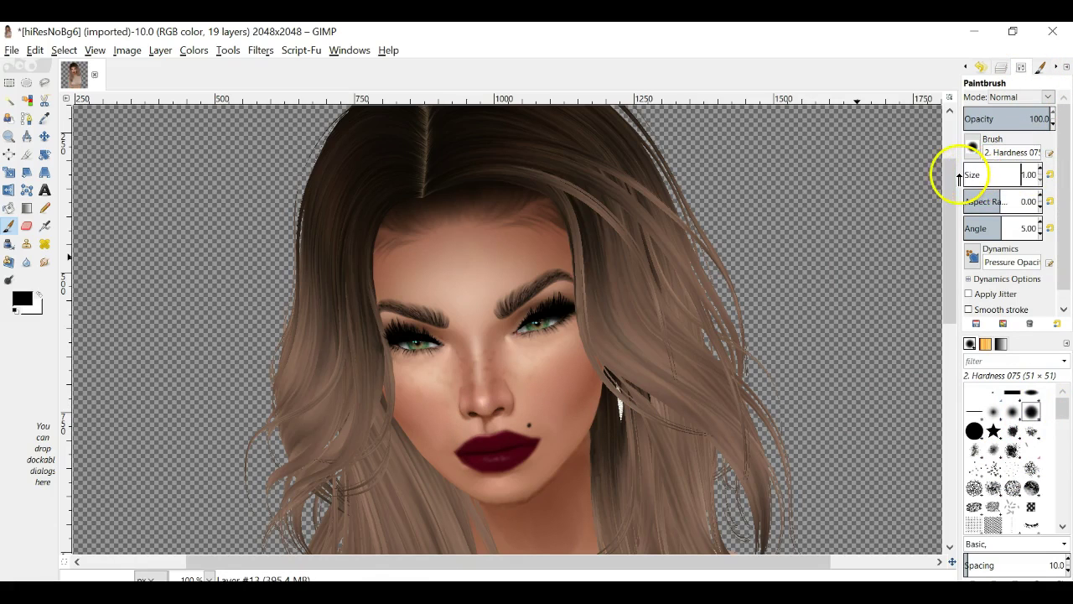
left_click(1042, 169)
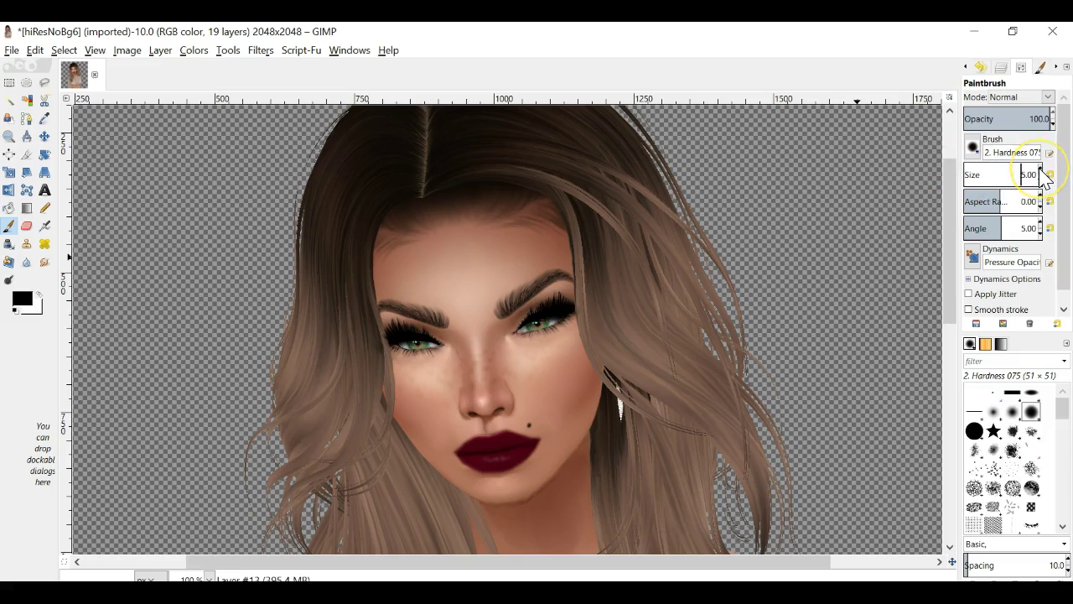
mouse_move(1039, 173)
left_mouse_down()
mouse_move(985, 203)
mouse_move(1038, 161)
mouse_move(1030, 172)
mouse_move(1040, 174)
mouse_move(930, 173)
mouse_move(1044, 178)
left_mouse_up()
left_click(202, 560)
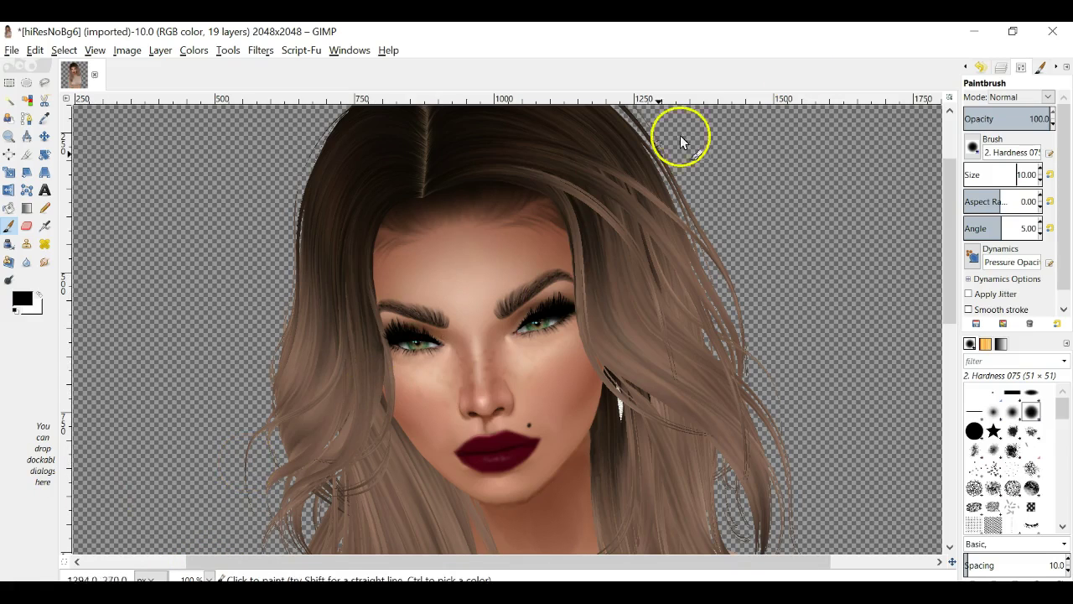
left_click(998, 67)
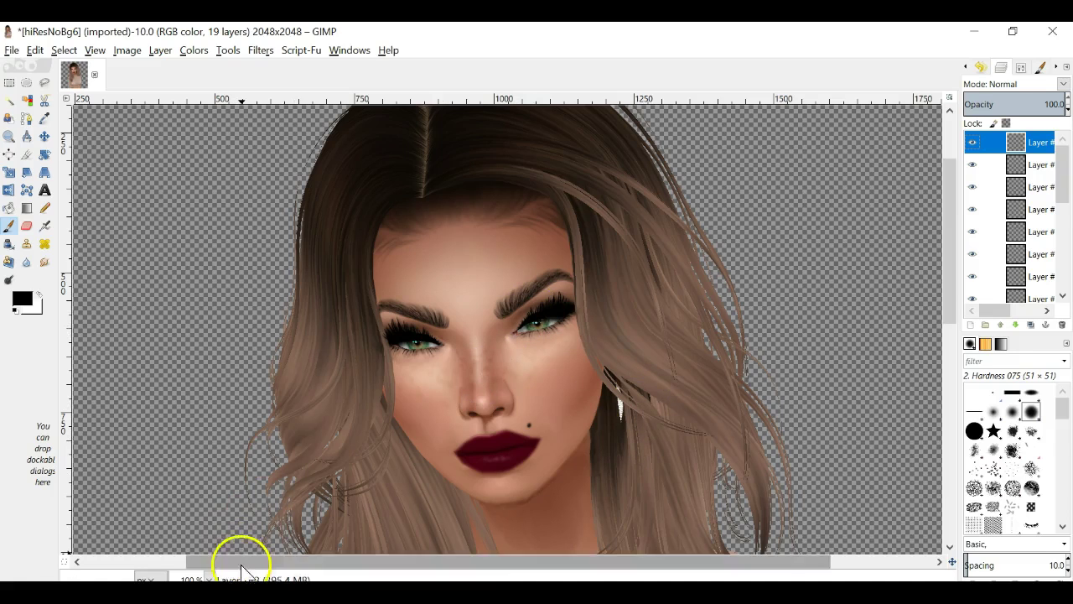
Trace the hairline in black with connected straight brush lines from the hair parting across the forehead to the right-hand temple
left_click(210, 578)
left_click(199, 469)
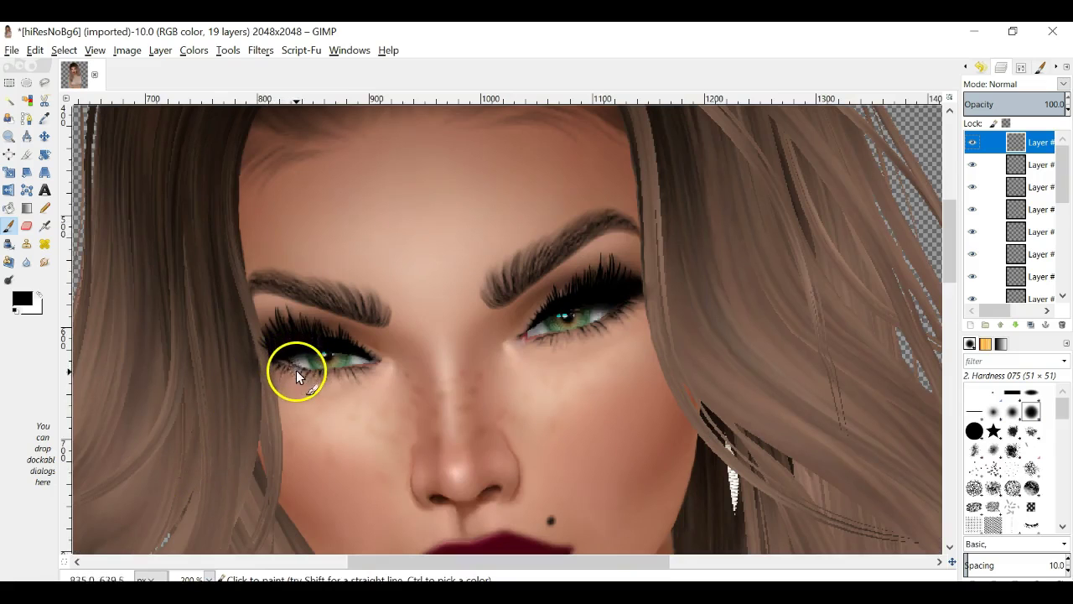
scroll(327, 302, "up", 5)
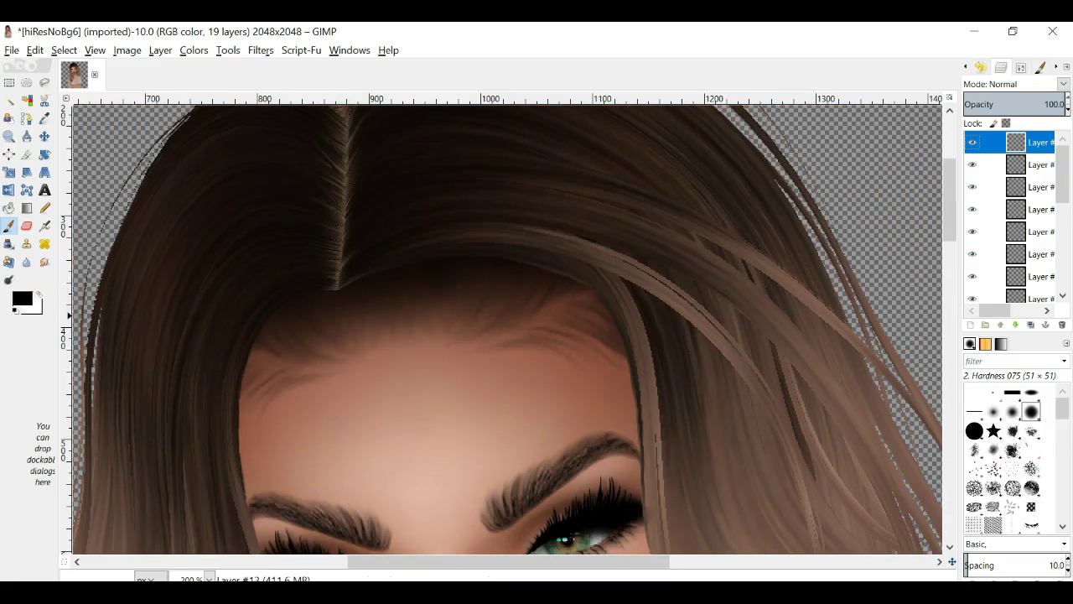
left_click(341, 289)
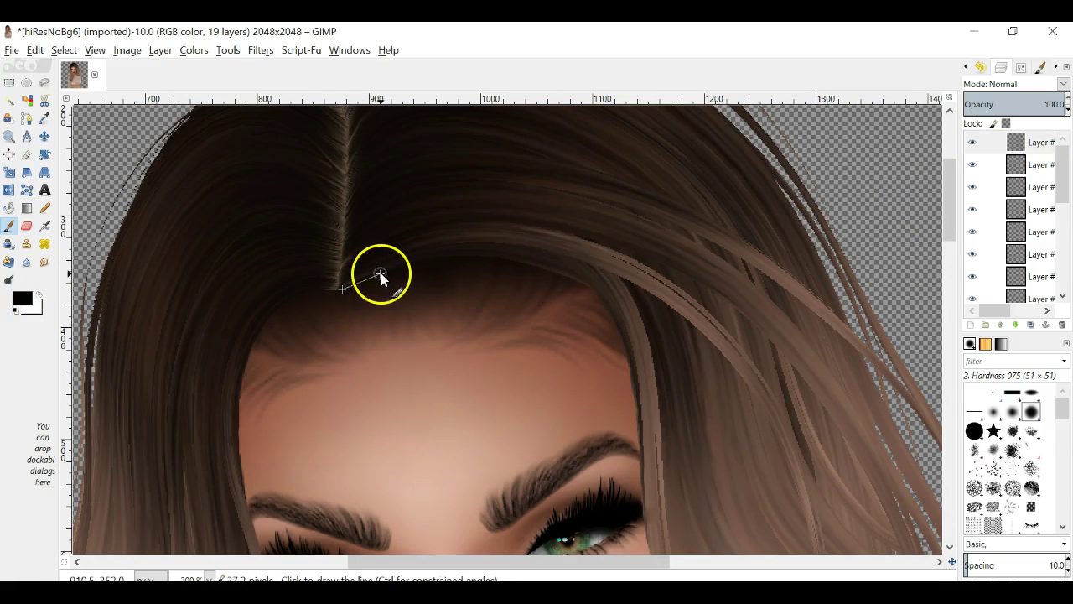
left_click(418, 260, "shift")
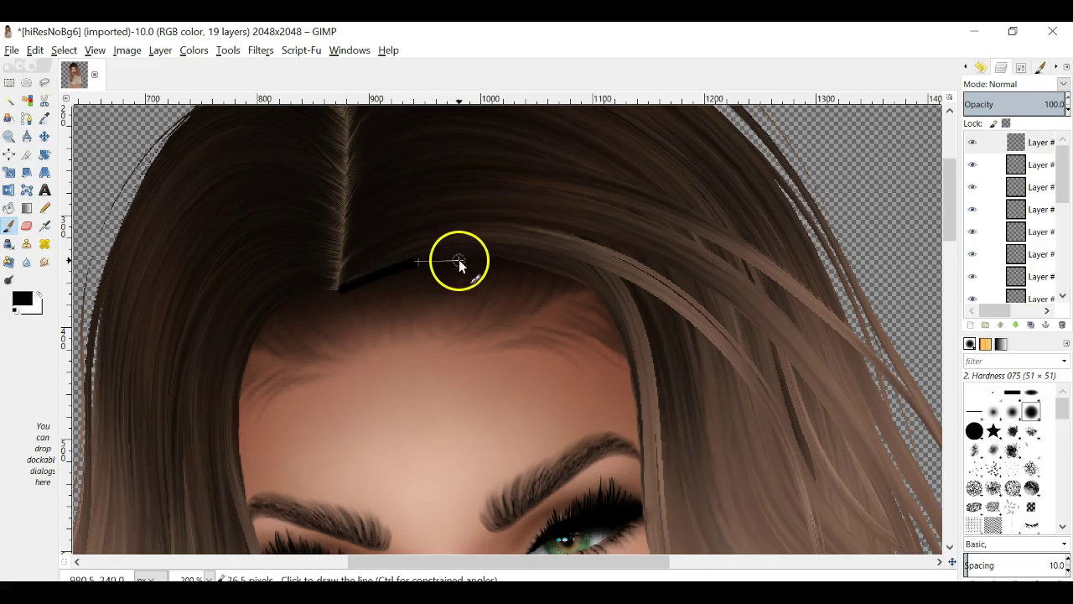
left_click(462, 256, "shift")
left_click(509, 259, "shift")
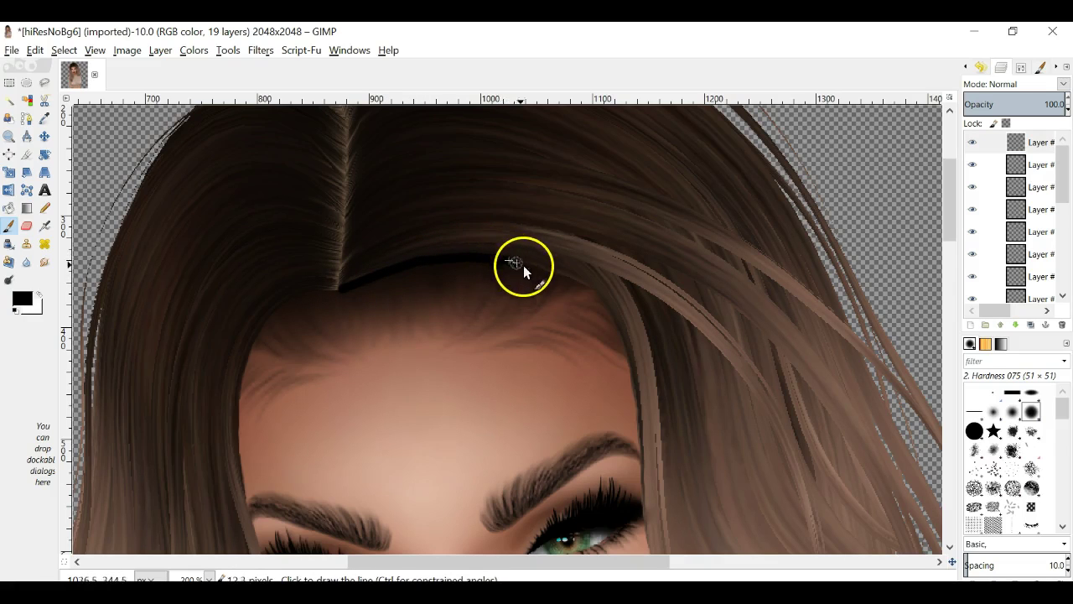
left_click(592, 289, "shift")
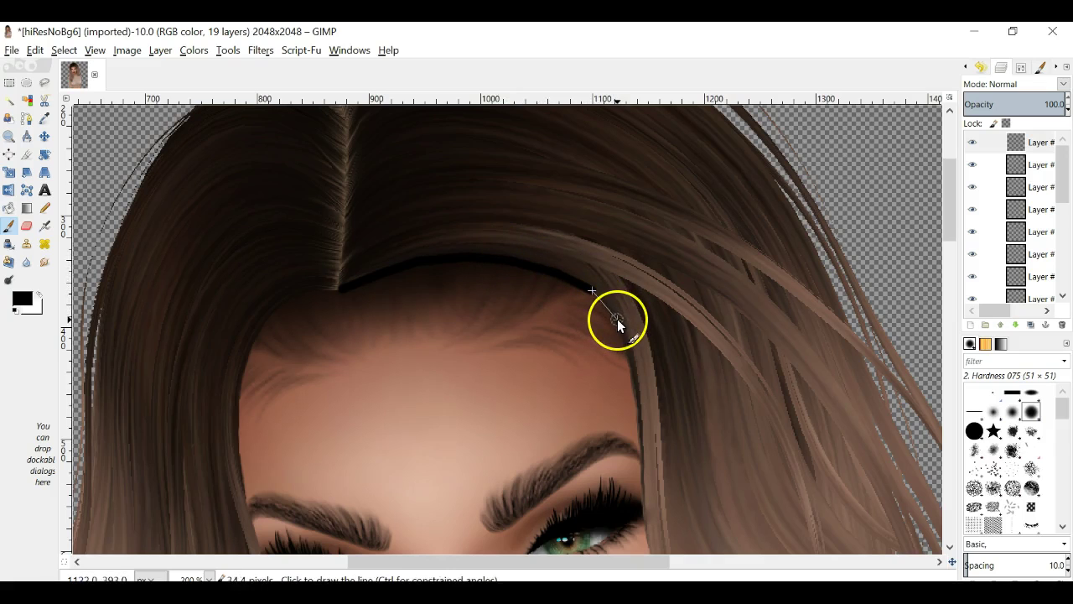
left_click(628, 359, "shift")
Continue the black outline from the right-hand temple along the hair edge, past the eye and cheek, to the earring
scroll(633, 363, "right", 5)
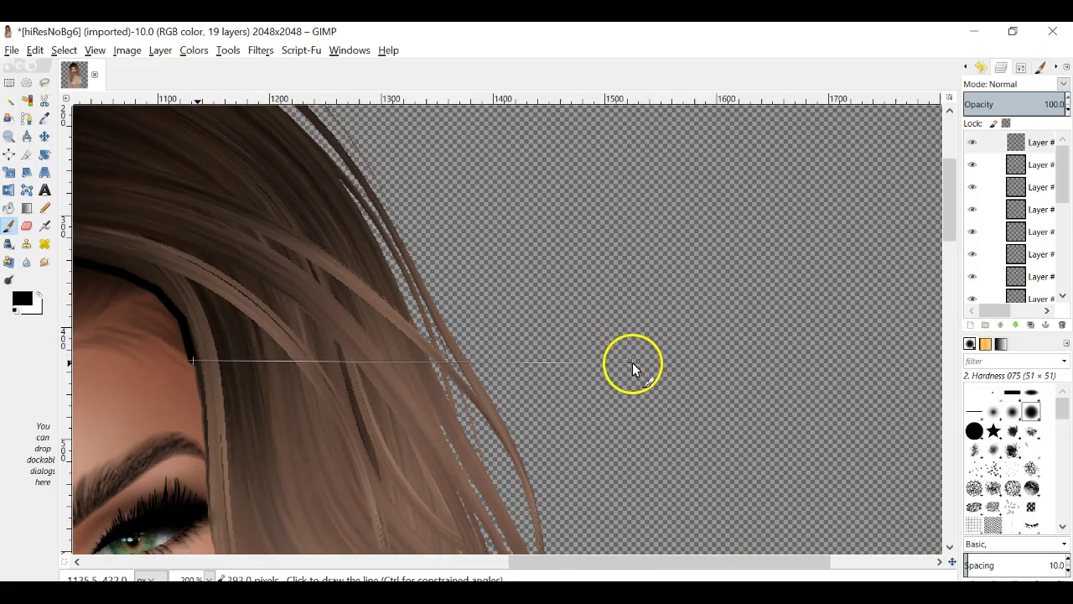
scroll(308, 401, "down", 3)
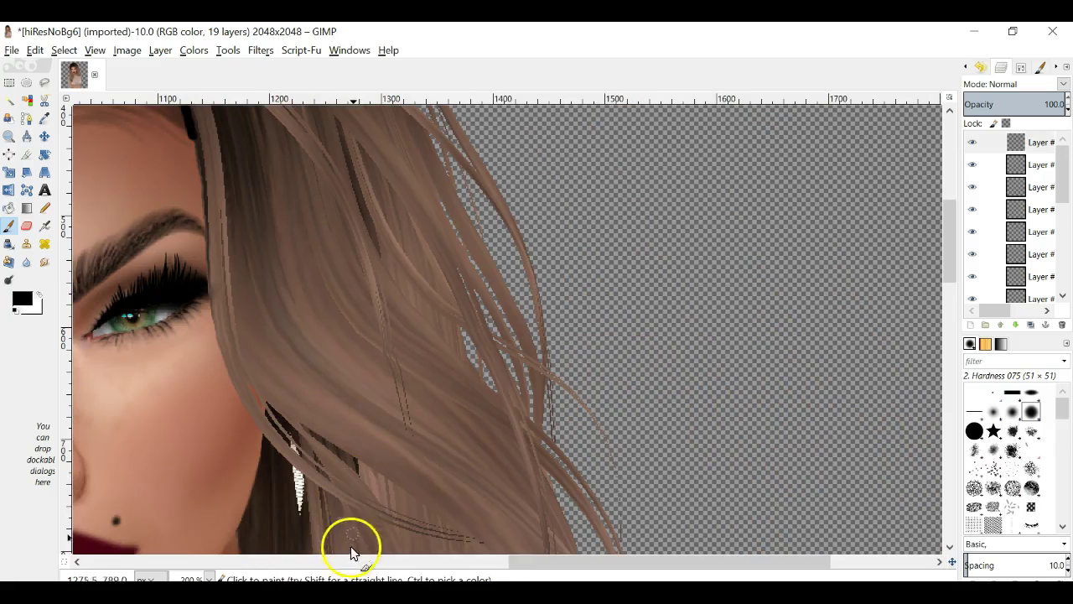
left_click_drag(540, 572, 397, 539)
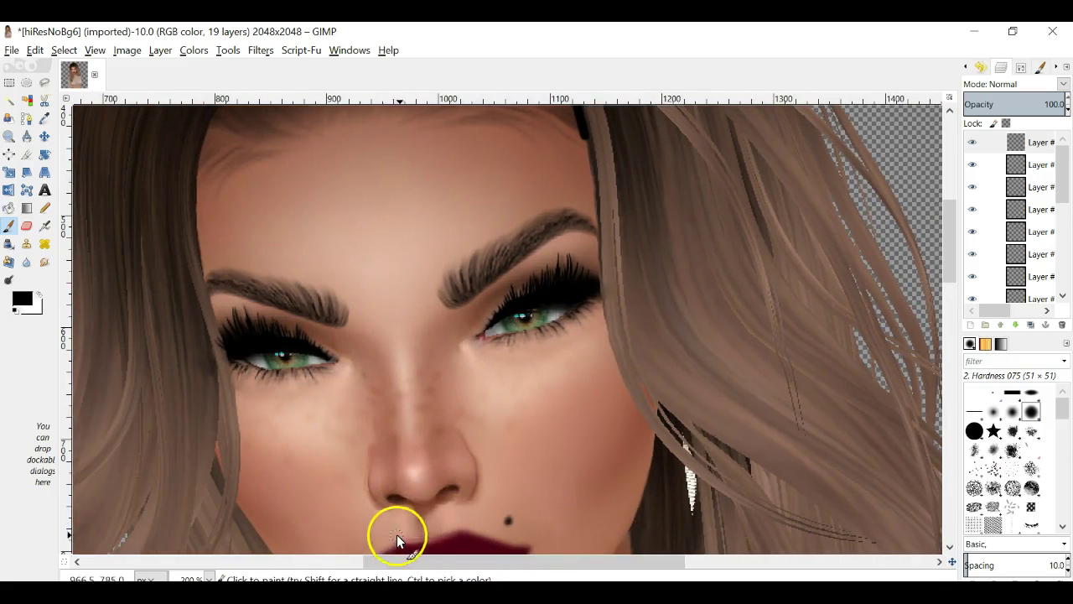
left_click(591, 167, "shift")
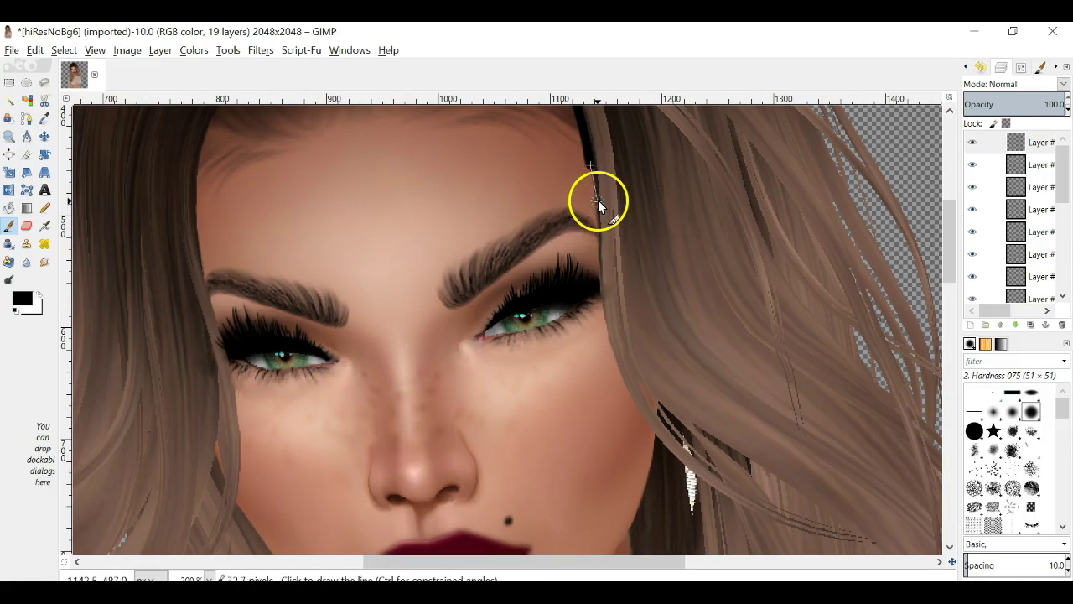
left_click(596, 198, "shift")
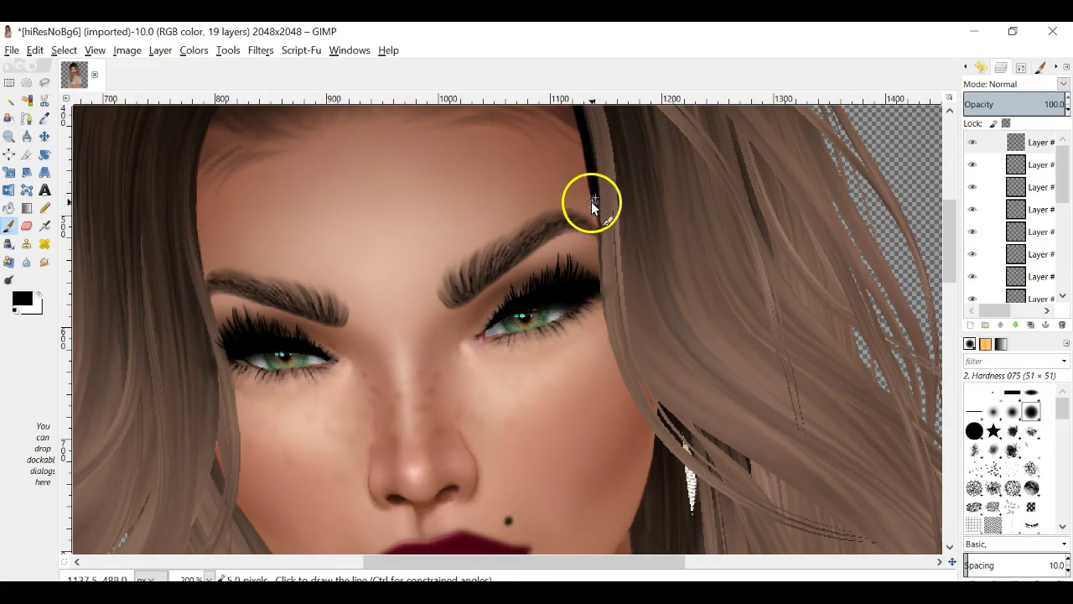
left_click(599, 249, "shift")
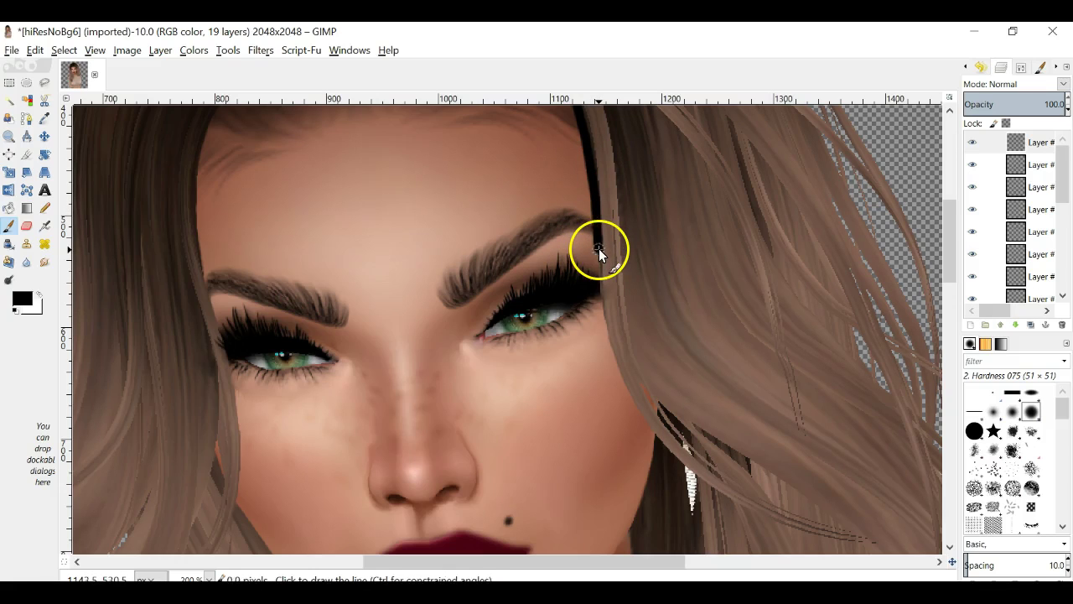
left_click(602, 310, "shift")
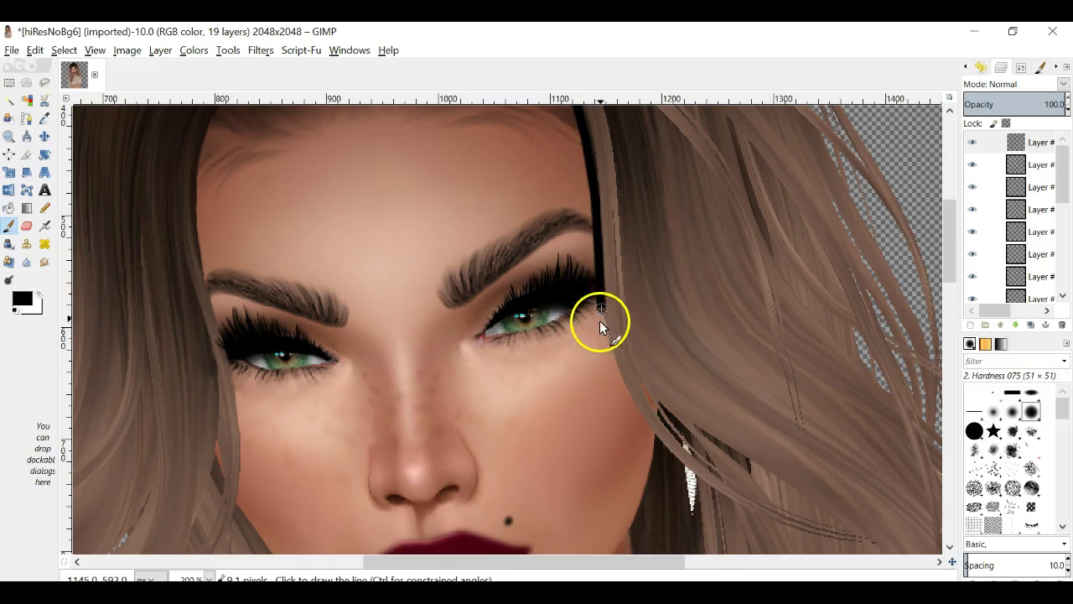
left_click(623, 381, "shift")
left_click(647, 410, "shift")
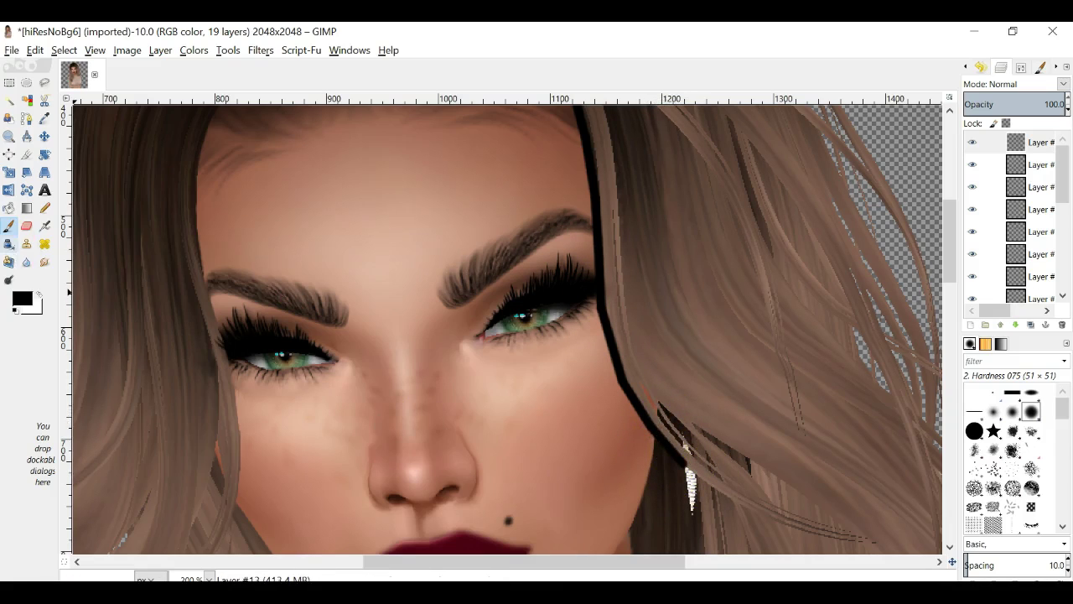
Erase the outline's overshoot beside the earring, then use the Paintbrush to start the jawline at the trimmed end
left_click(26, 226)
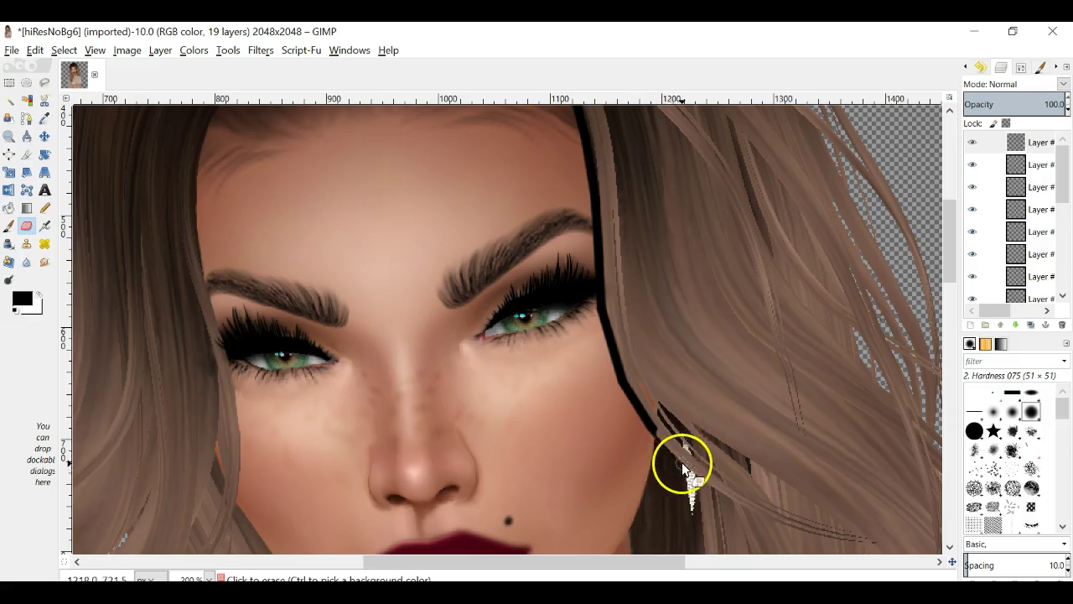
left_click(655, 461)
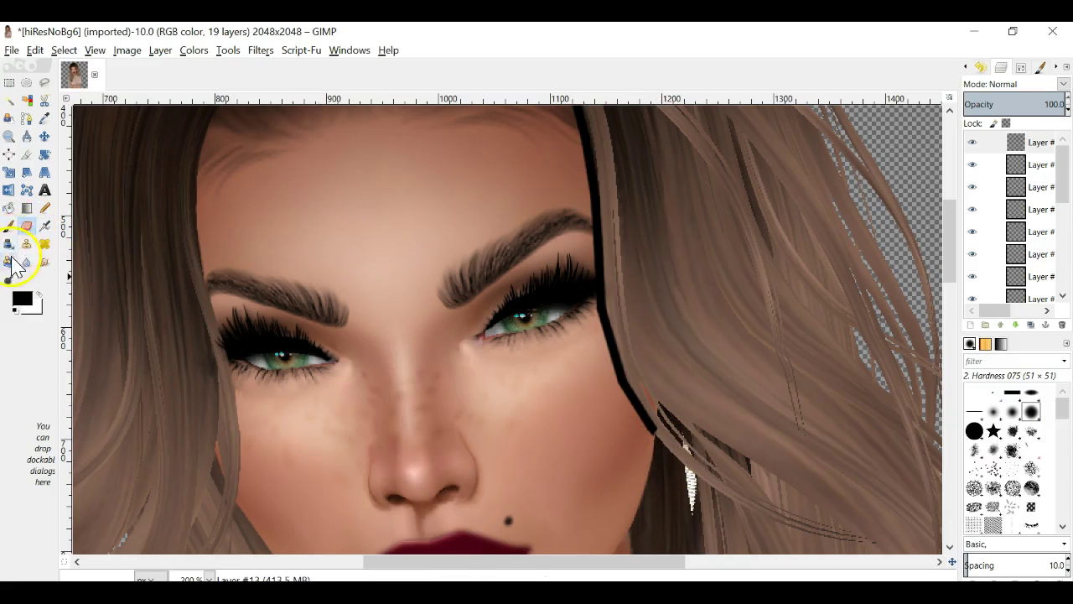
left_click(9, 225)
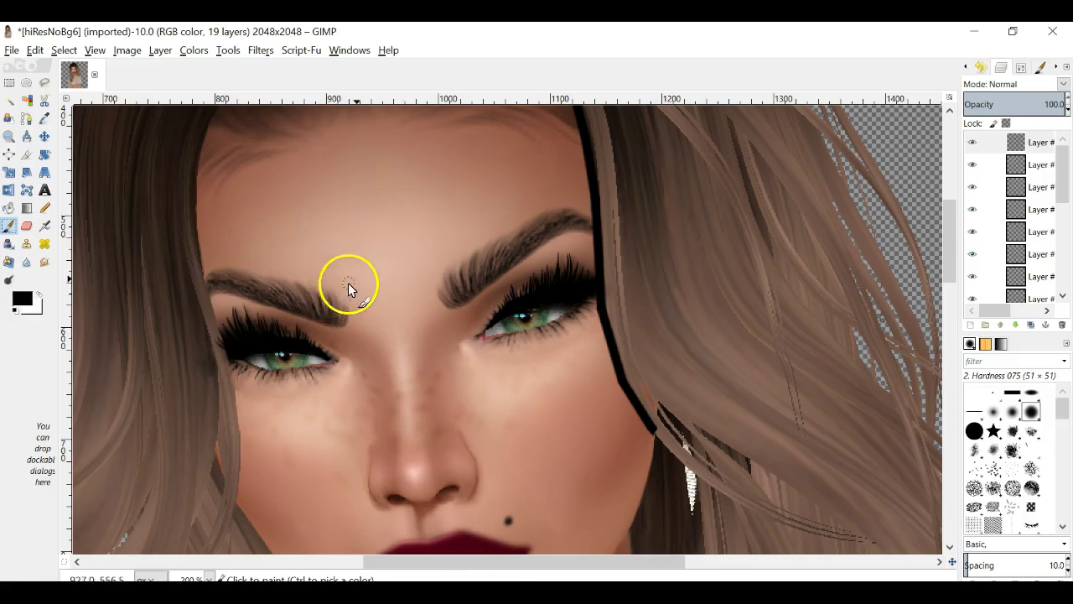
scroll(410, 265, "down", 5)
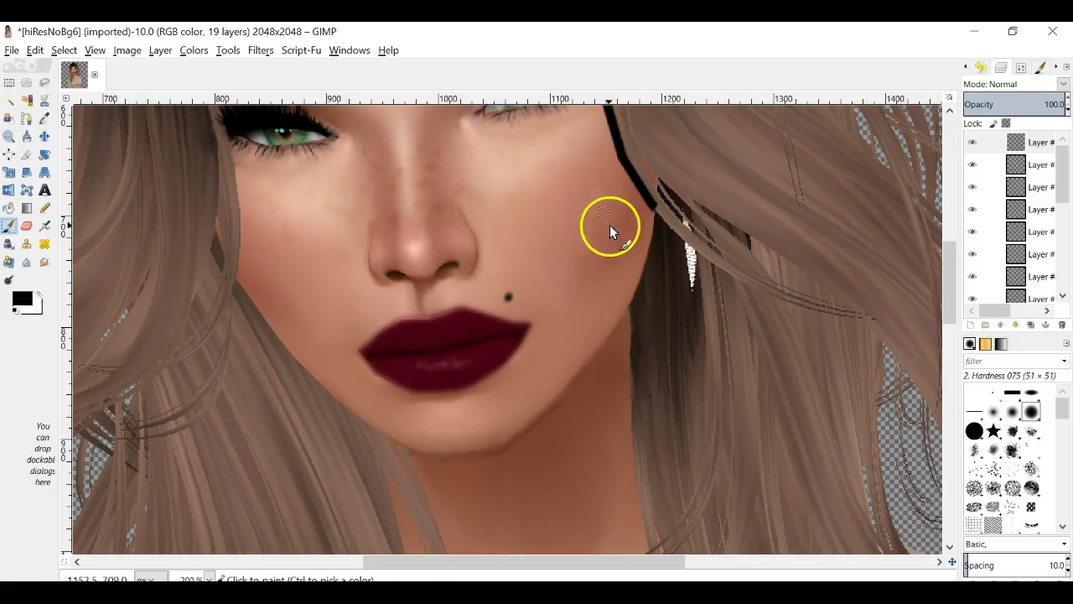
left_click(654, 213)
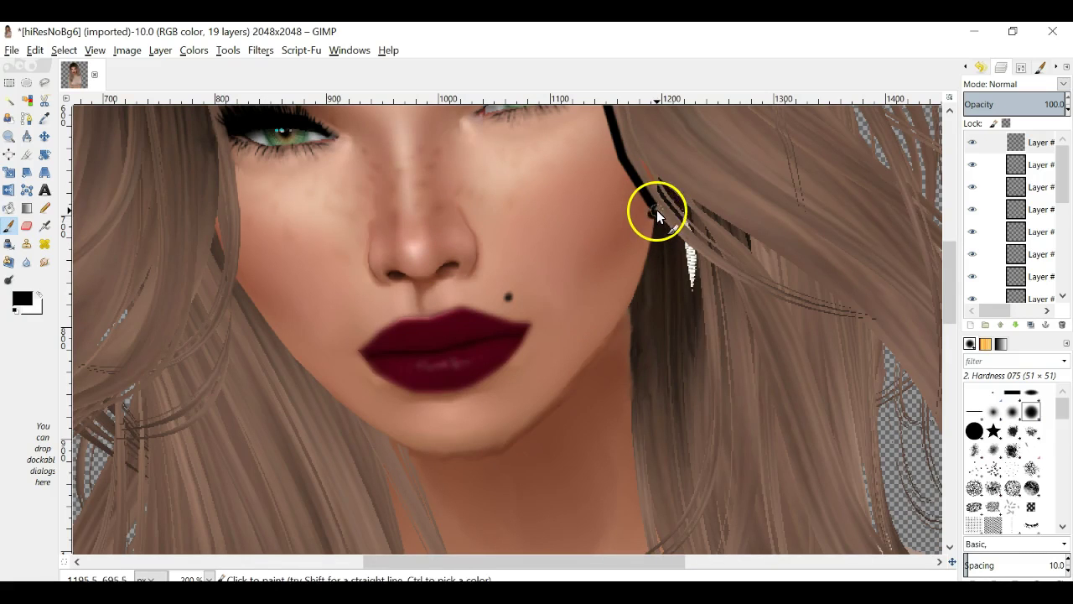
left_click(655, 243, "shift")
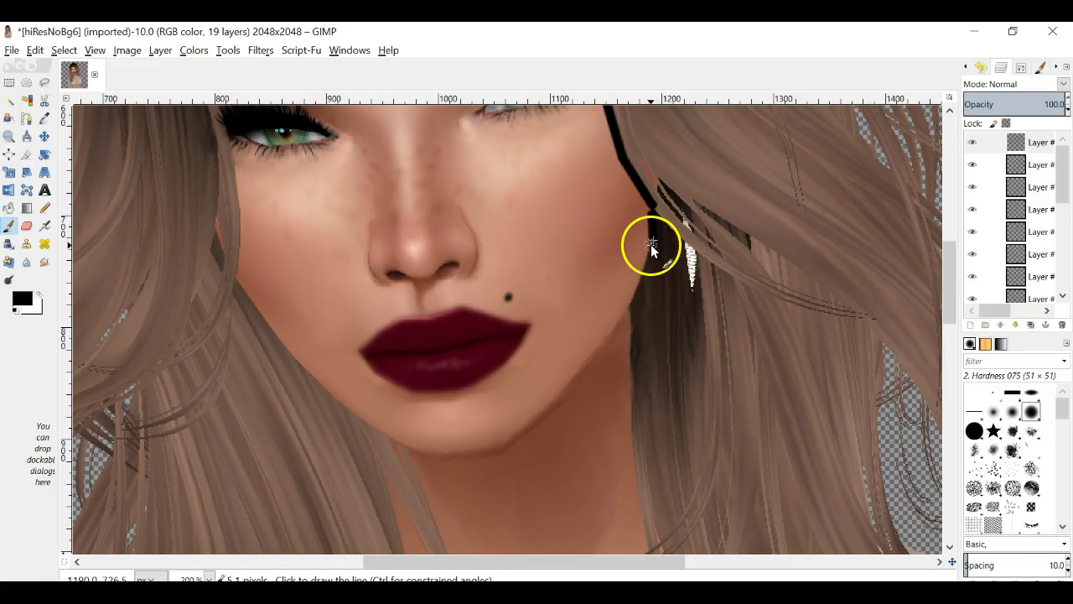
left_click(35, 50)
left_click(72, 69)
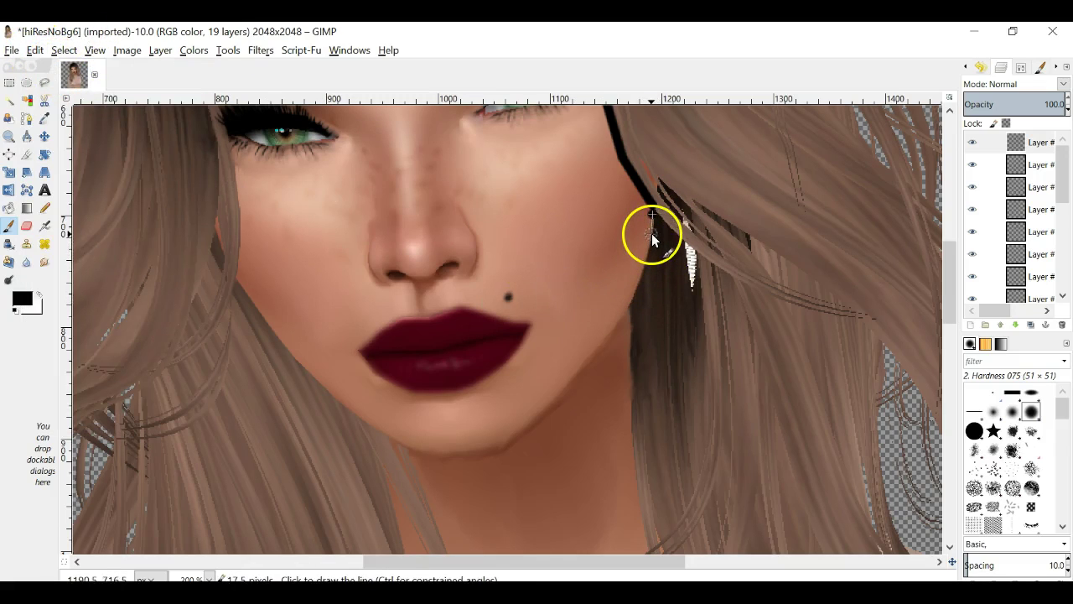
Trace the right-hand jawline in black with connected straight lines from below the earring down to the bottom of the chin
left_click(643, 283, "shift")
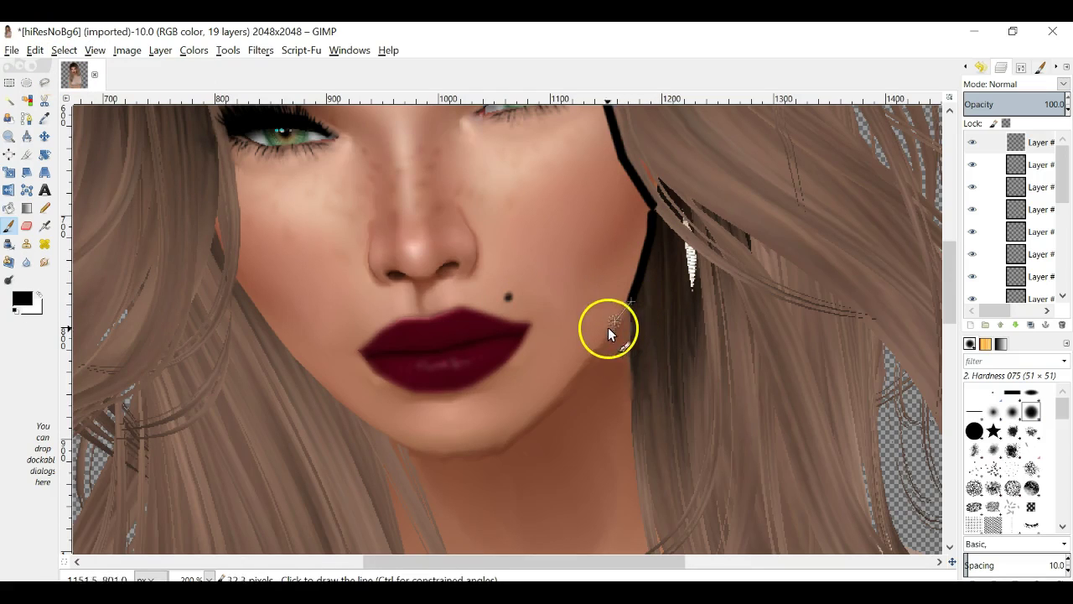
left_click(591, 355, "shift")
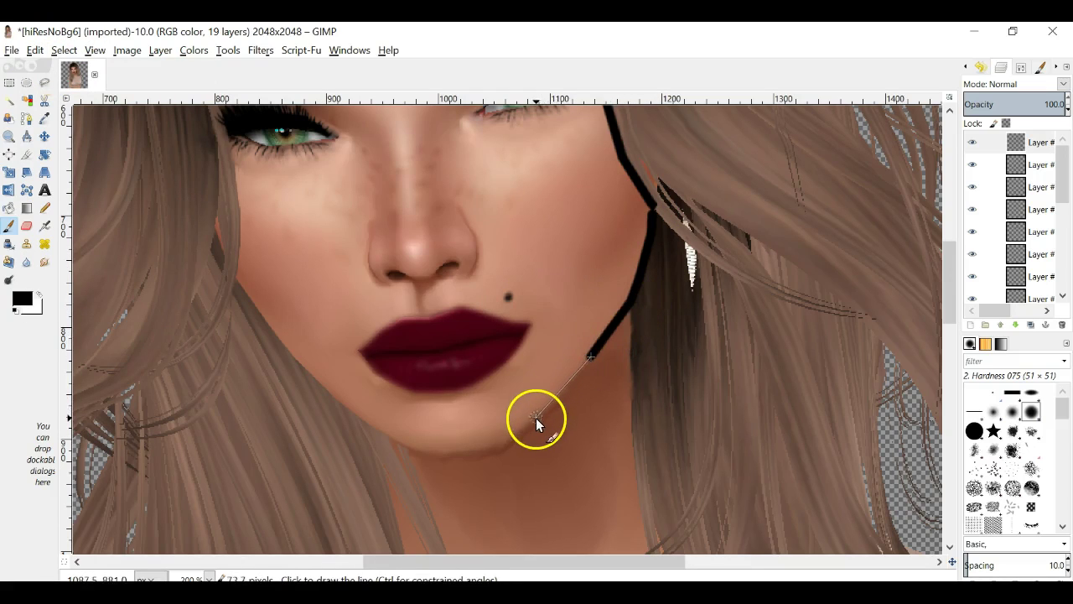
left_click(536, 418, "shift")
left_click(502, 442, "shift")
left_click(457, 453, "shift")
left_click(428, 454, "shift")
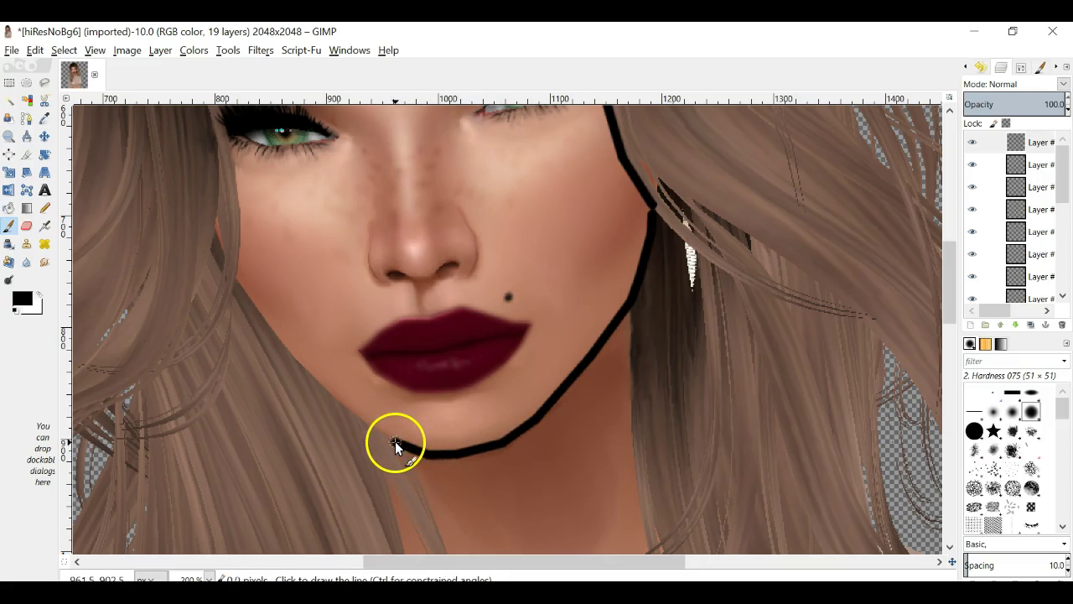
Continue the black jaw outline from the chin up the left-hand side of the face to where the hair meets the cheek
left_click(360, 419, "shift")
left_click(291, 351, "shift")
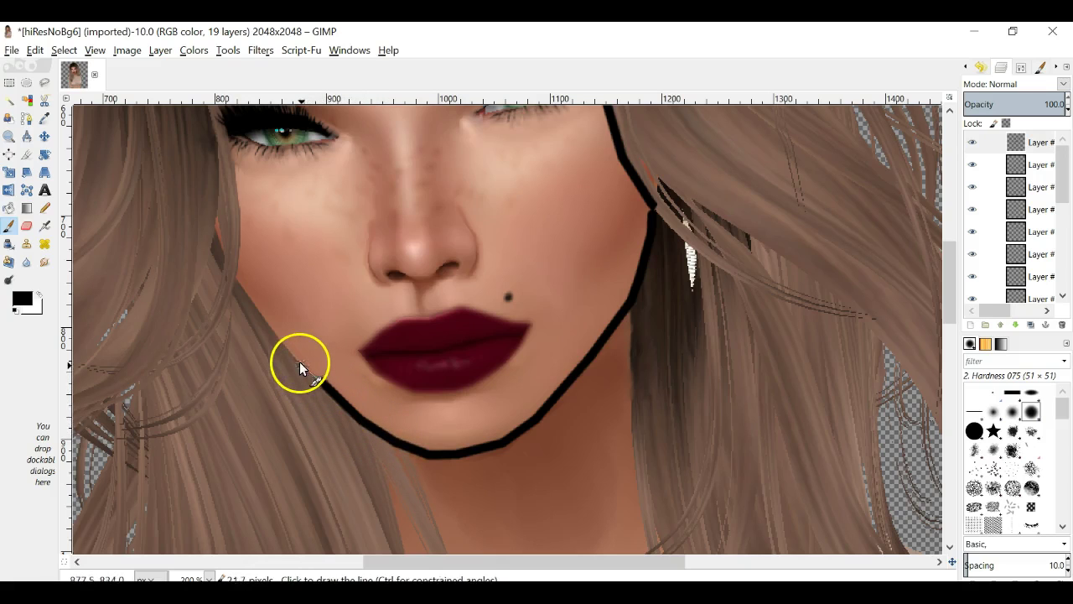
left_click(259, 309, "shift")
left_click(237, 280, "shift")
Outline the right-hand side of the neck in black from the jaw down along the hair edge
scroll(561, 339, "down", 3)
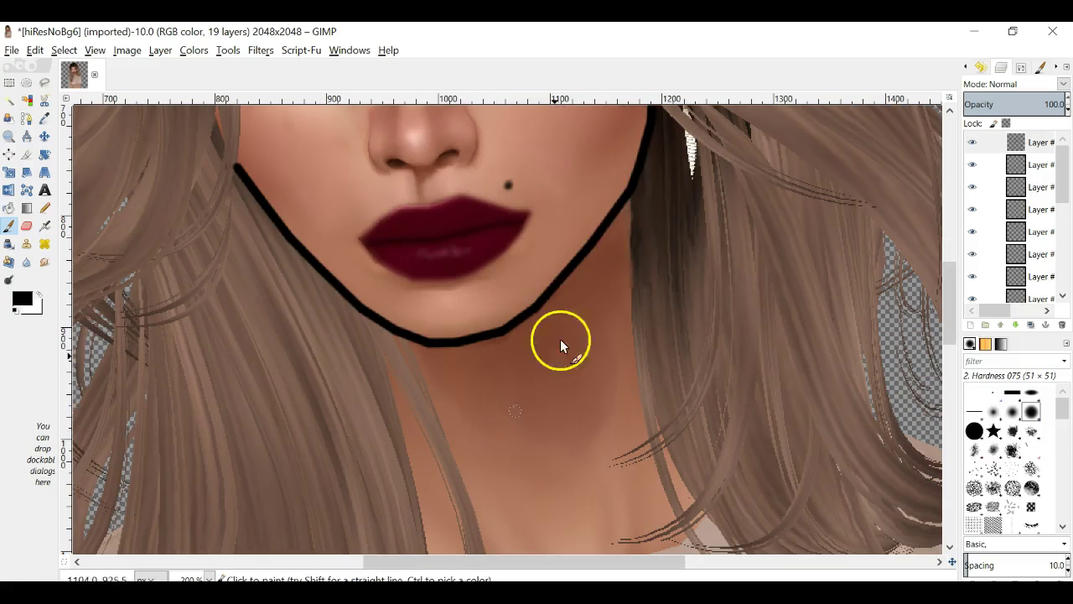
left_click(624, 199)
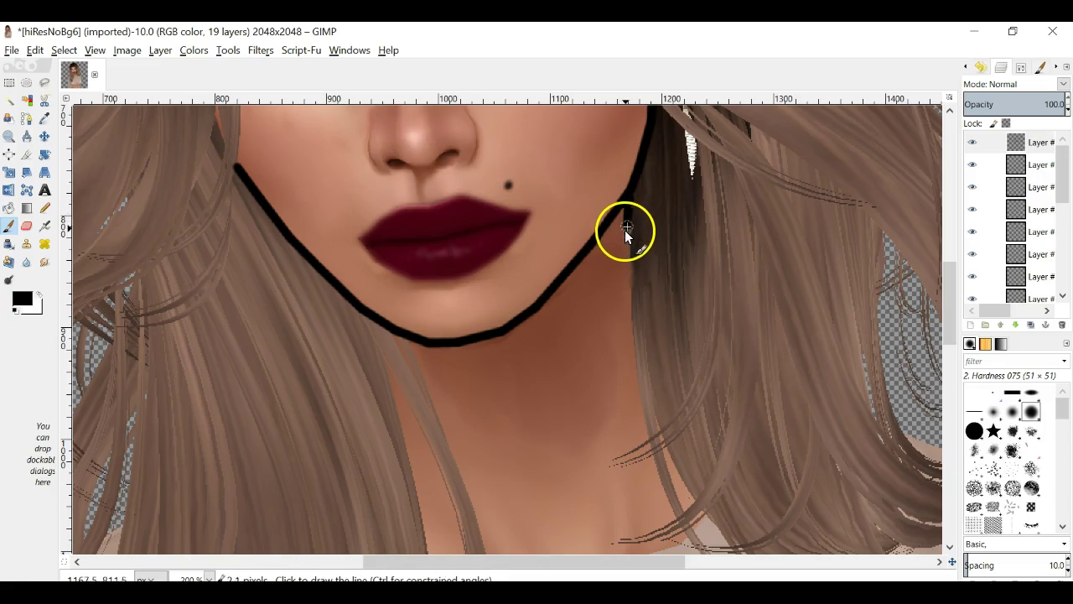
left_click(626, 275, "shift")
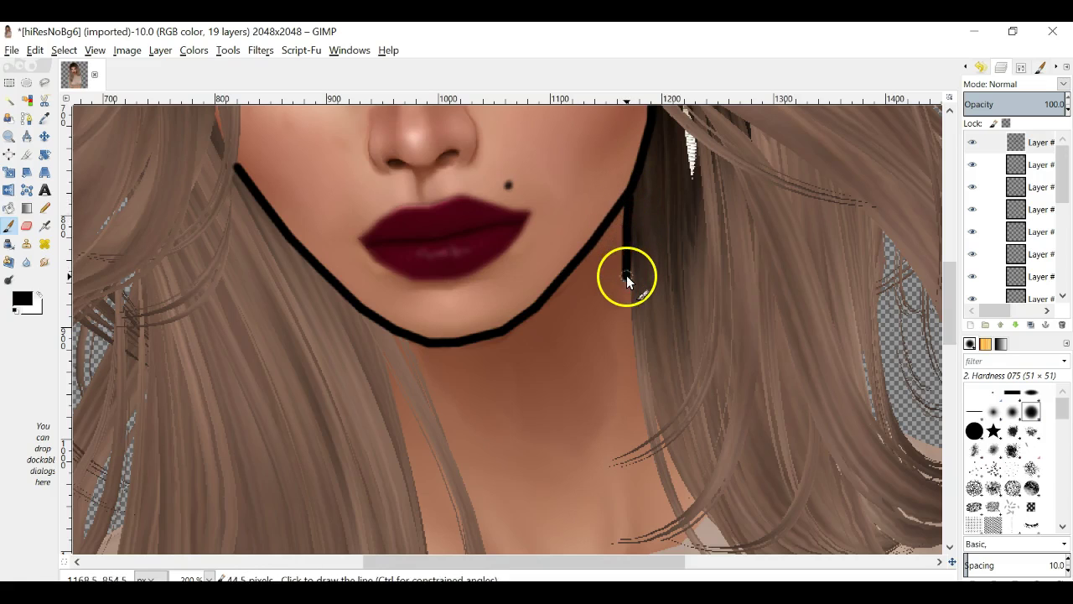
left_click(633, 340, "shift")
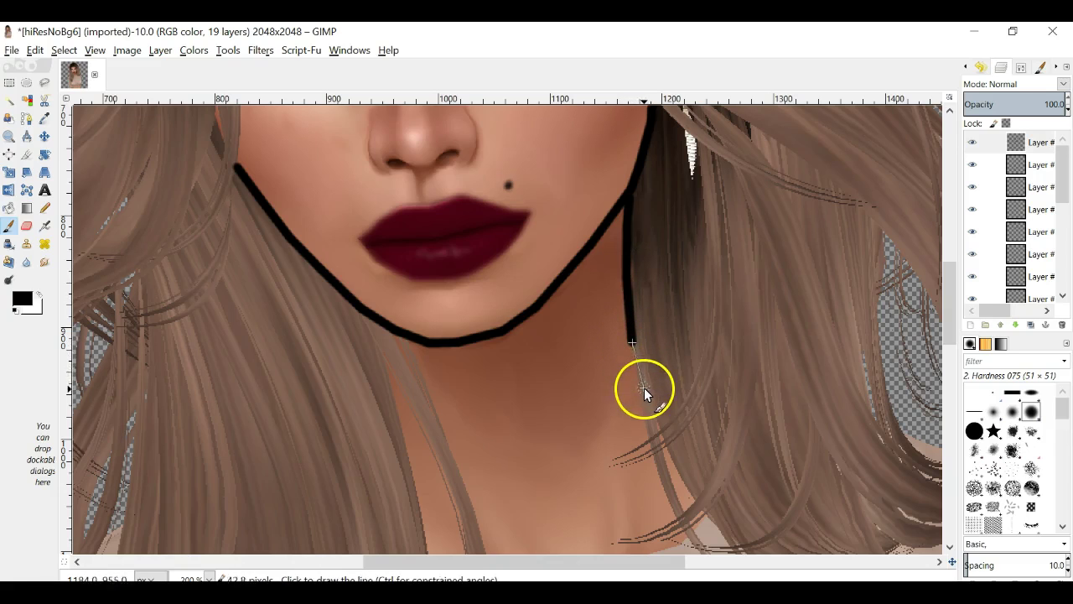
left_click(638, 397, "shift")
left_click(645, 435, "shift")
Draw a black line from the chin down the neck along the inner edge of the loose left-hand hair strand
left_click(411, 340)
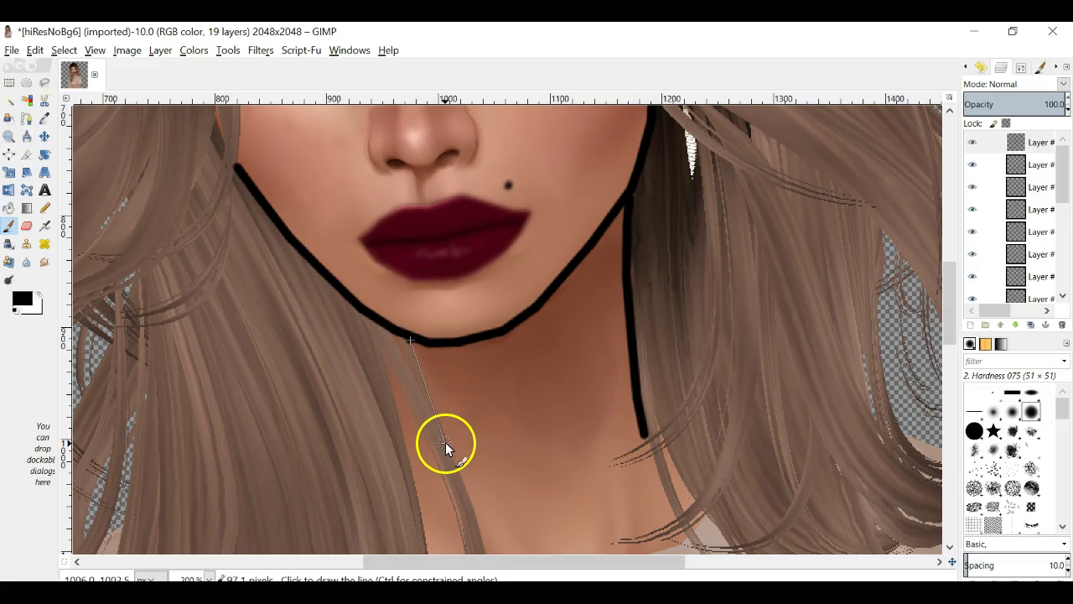
left_click(447, 442, "shift")
left_click(463, 483, "shift")
left_click(473, 512, "shift")
Draw a black line down the neck along the edge of the main left-hand hair mass
left_click(380, 351)
left_click(396, 404, "shift")
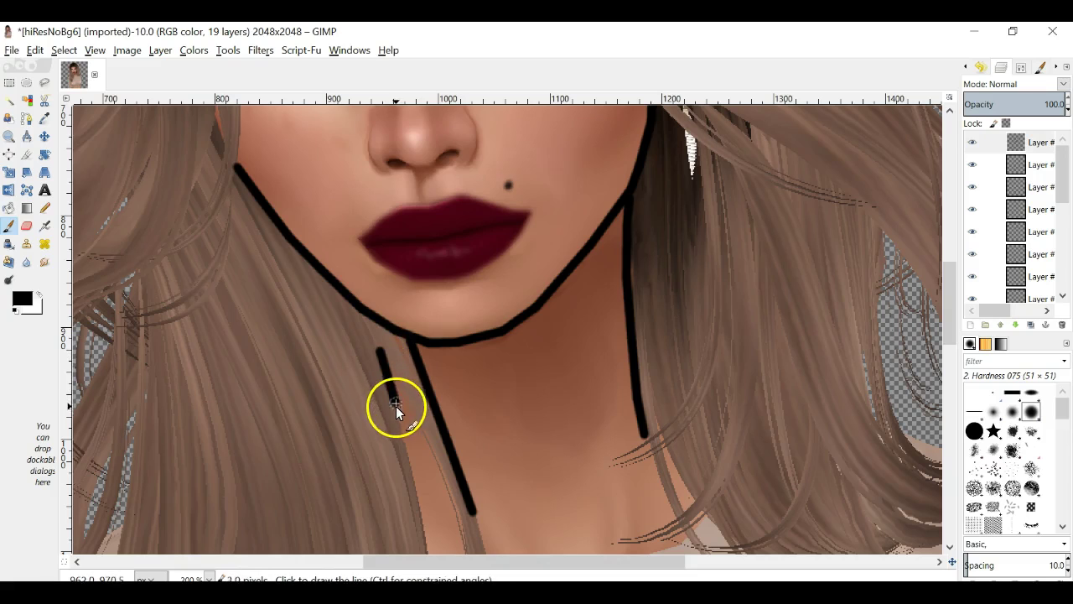
left_click(422, 511, "shift")
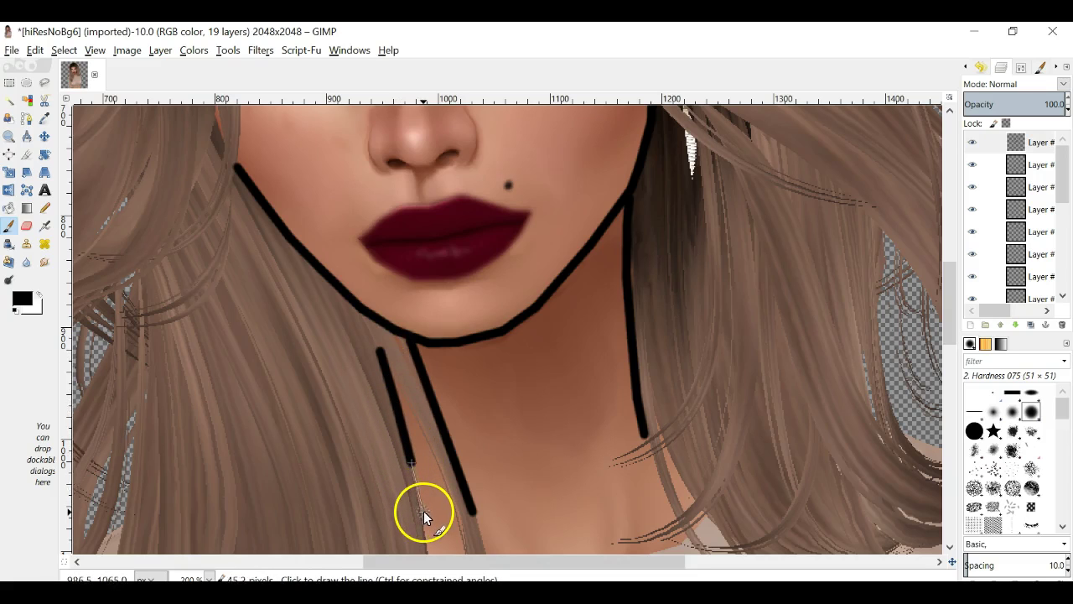
Draw a black line down the neck along the outer edge of the loose left-hand hair strand
left_click(377, 346)
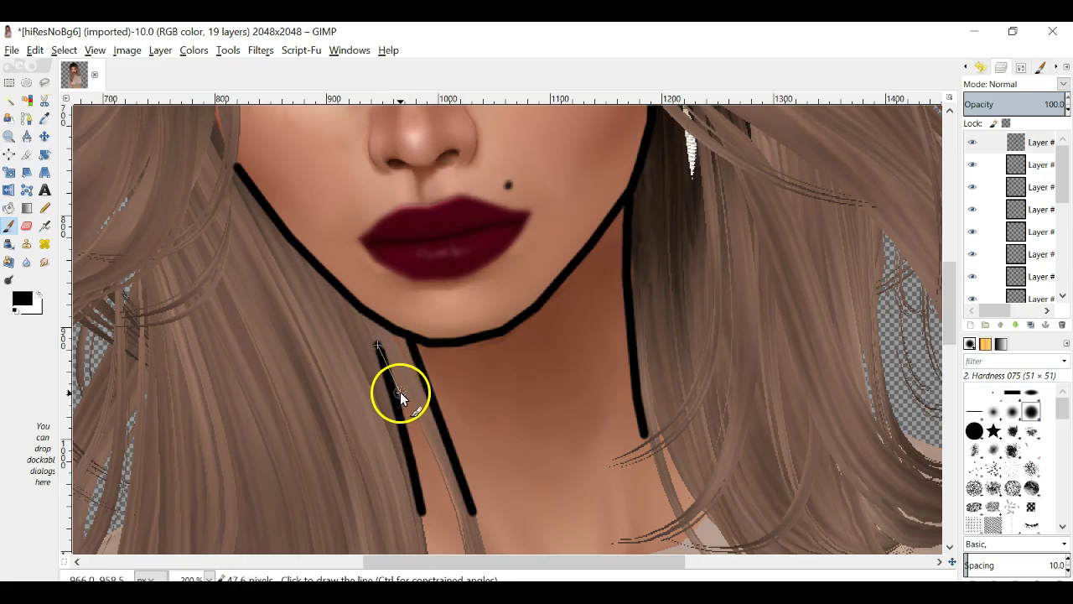
left_click(422, 429, "shift")
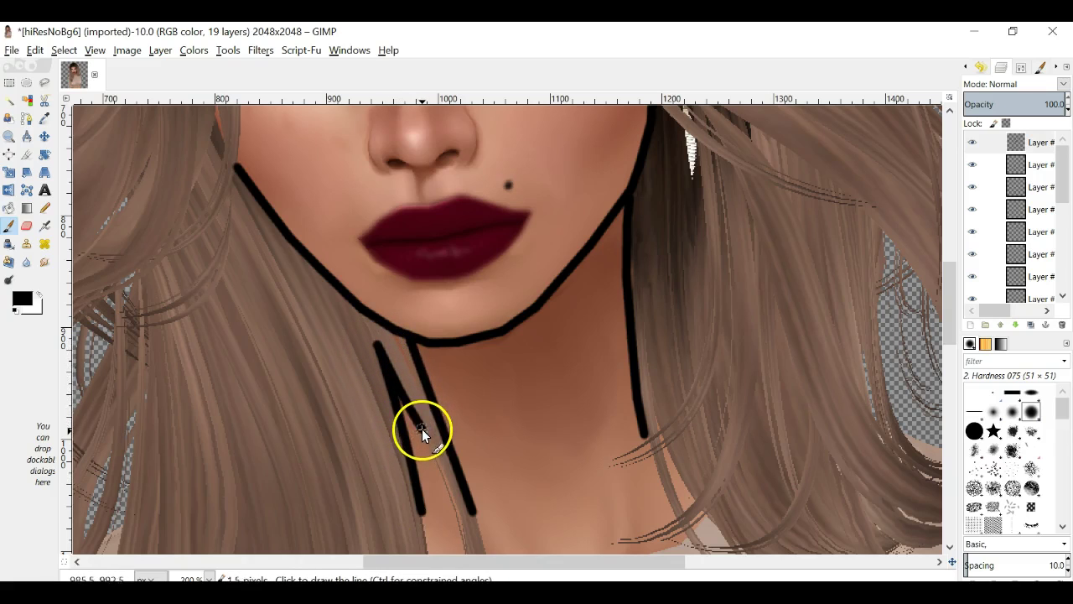
left_click(438, 466, "shift")
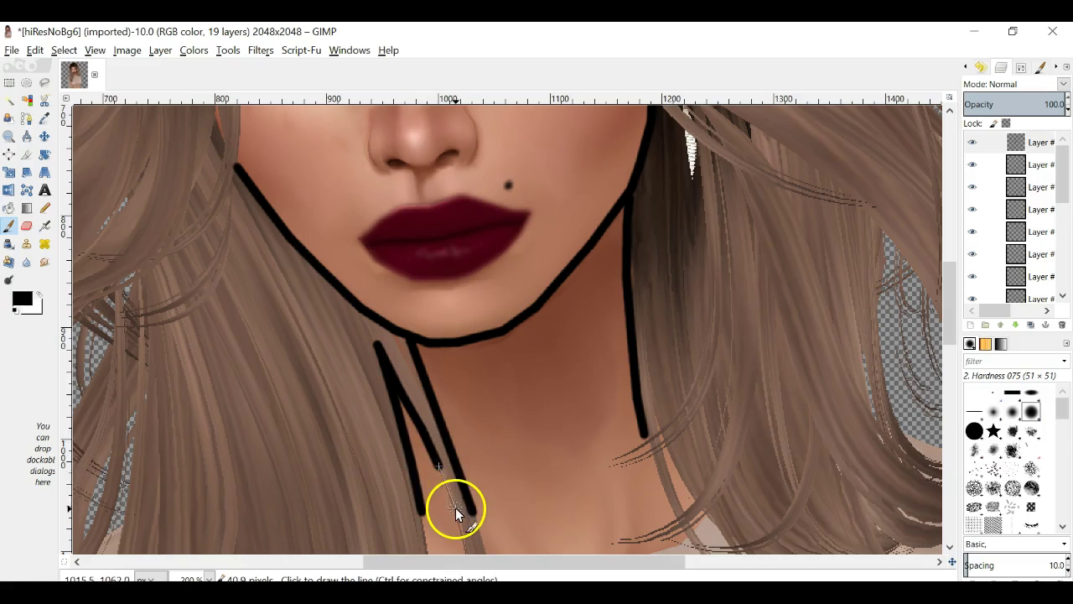
left_click(460, 518, "shift")
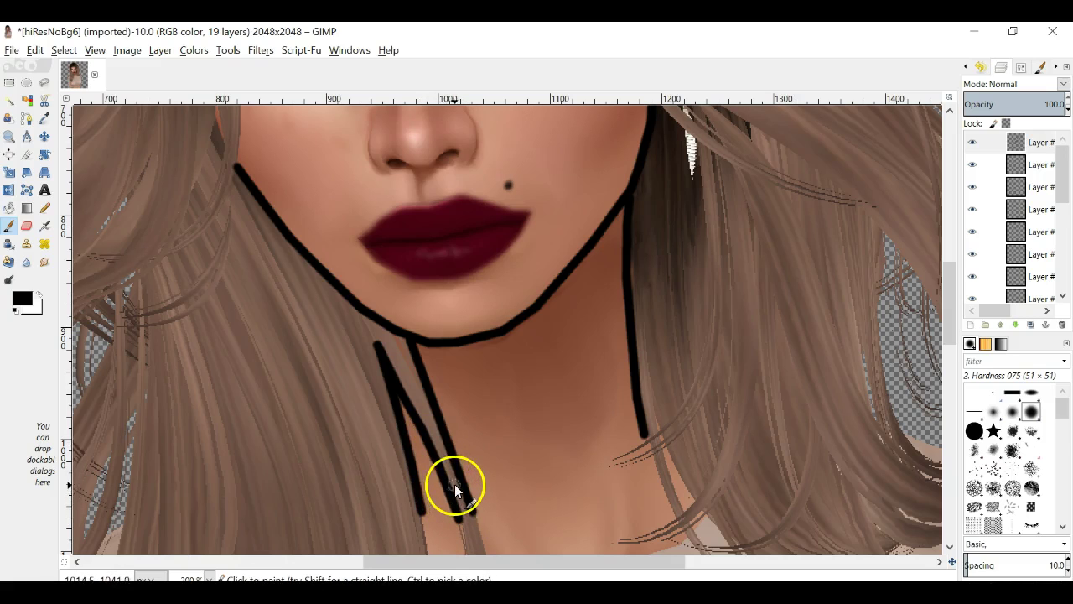
Outline the left-hand hairline in black from the parting down to the side of the forehead
scroll(455, 474, "up", 5)
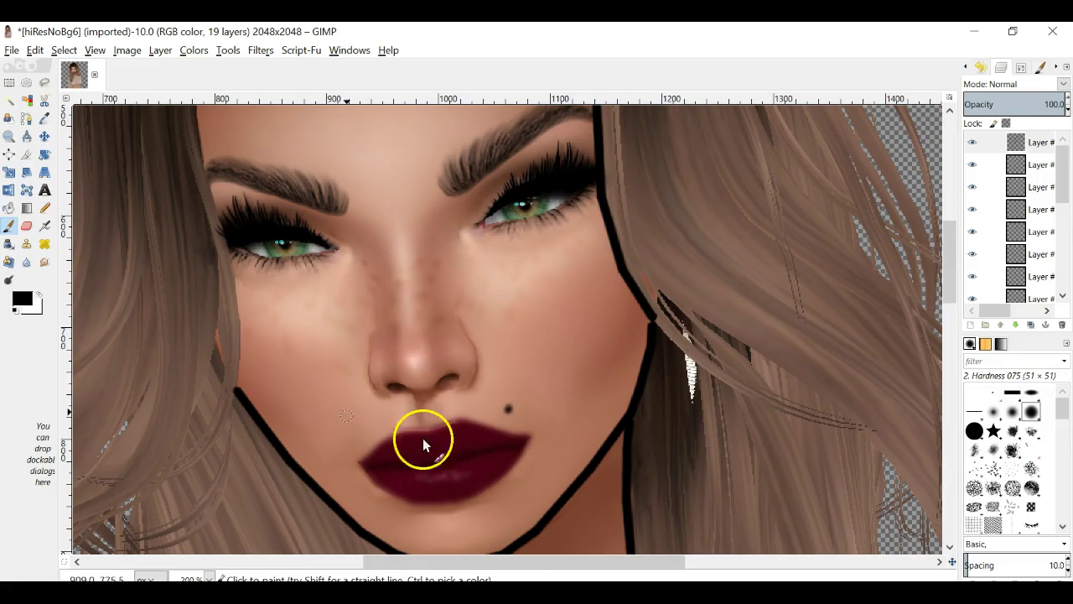
scroll(265, 246, "up", 6)
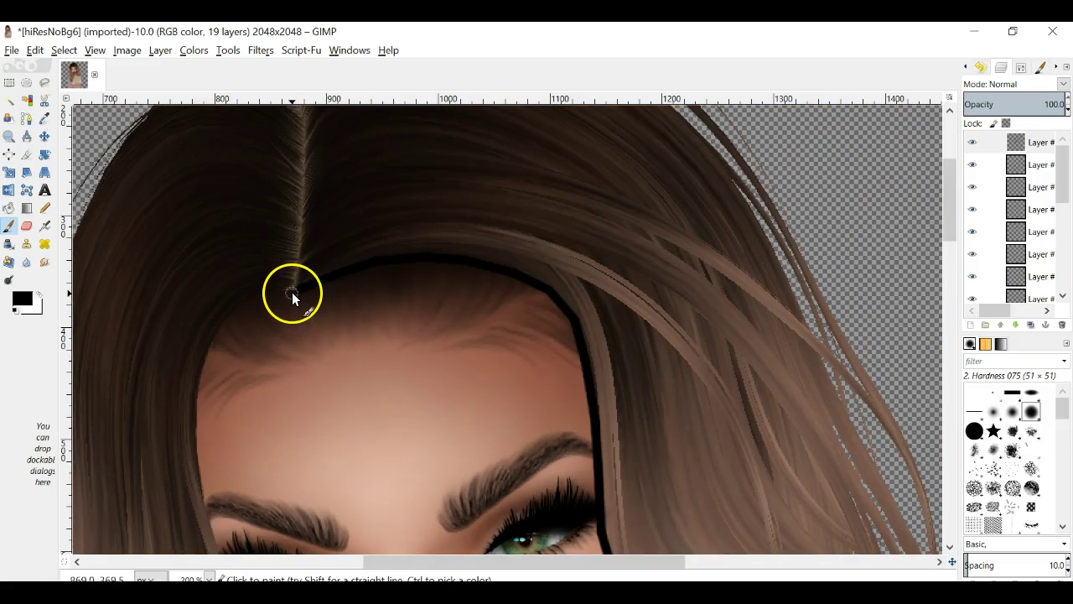
left_click(291, 292)
left_click(281, 293, "shift")
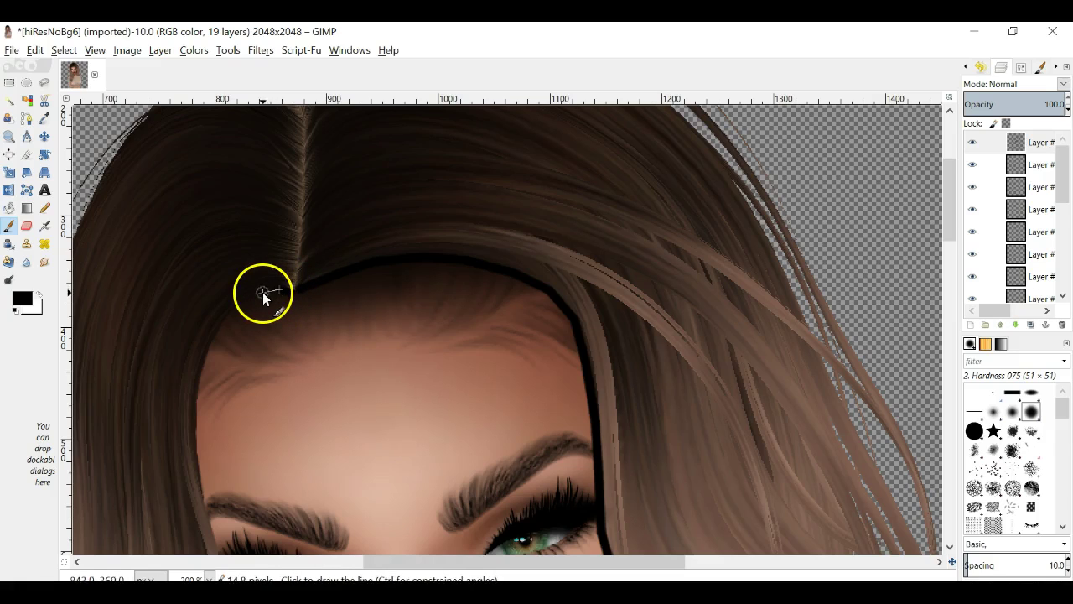
left_click(248, 291, "shift")
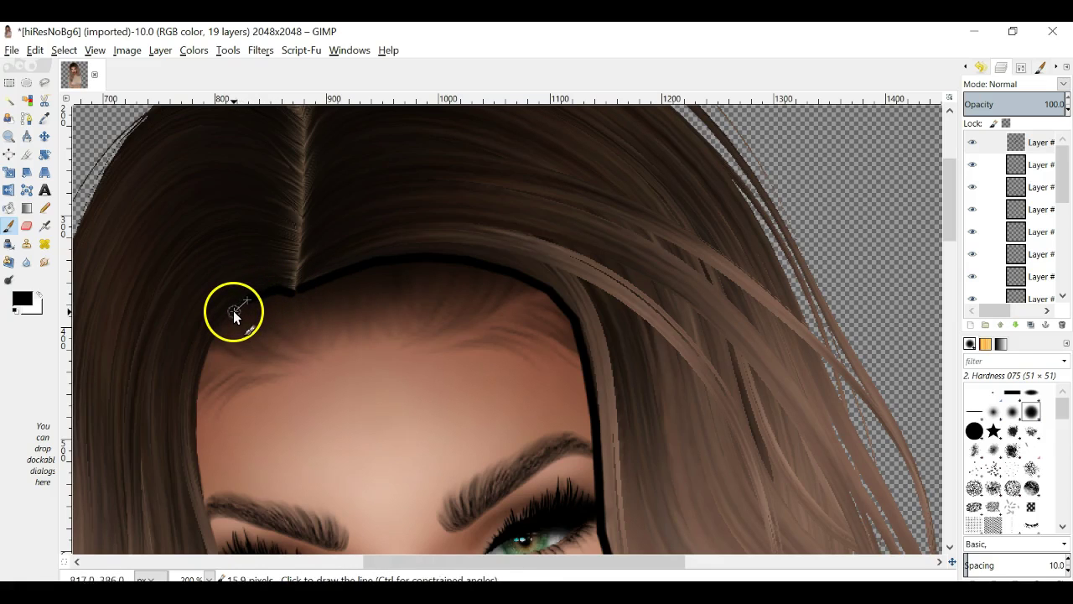
left_click(217, 332, "shift")
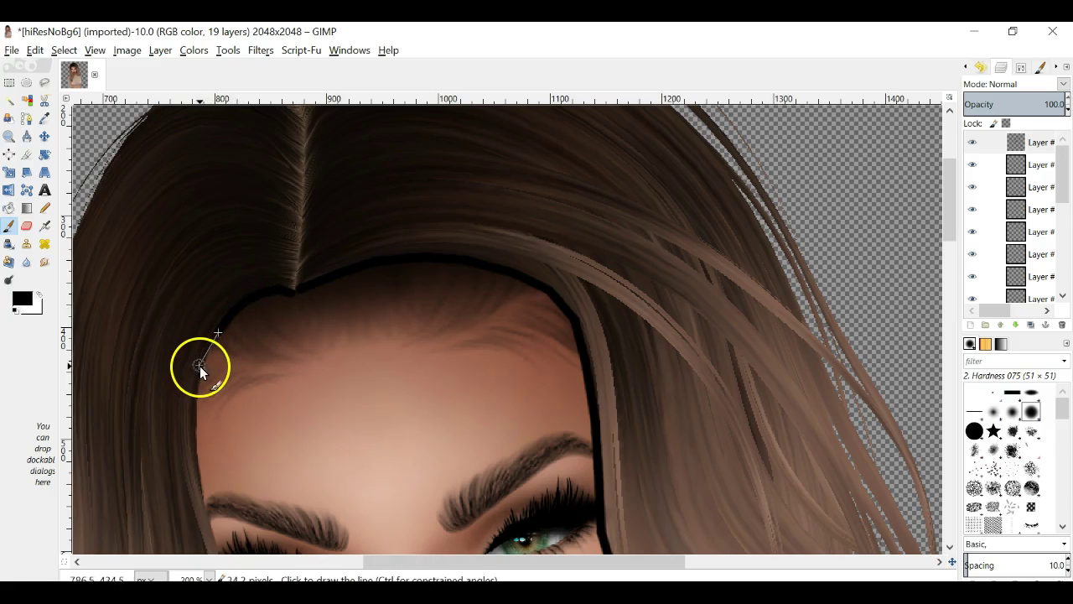
left_click(203, 369, "shift")
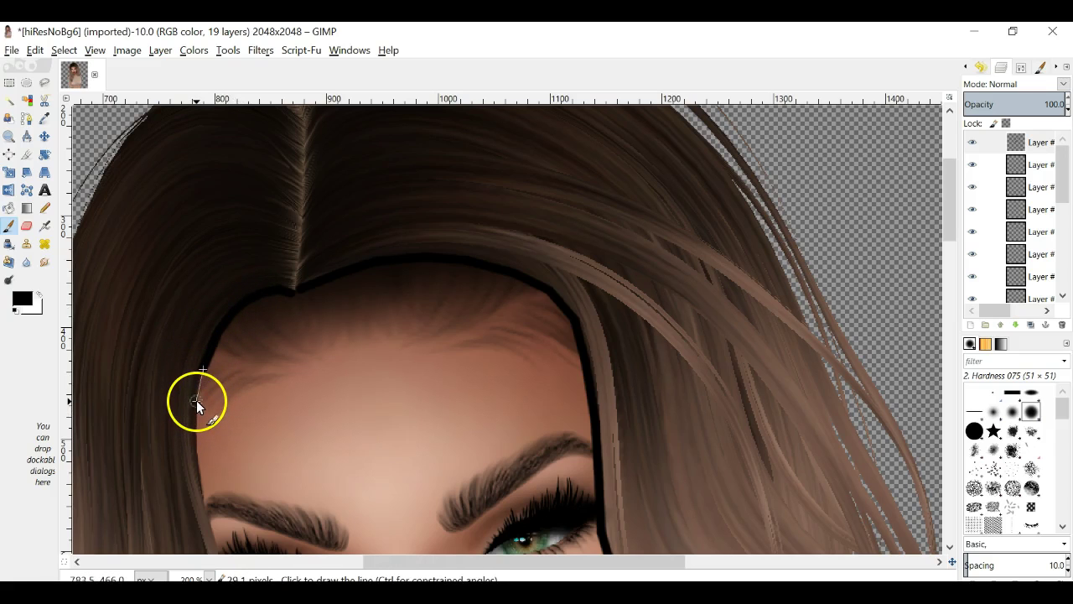
Continue the black outline down the left-hand hair edge past the eye and cheek to join the jaw line
scroll(195, 401, "right", 3)
scroll(134, 407, "down", 3)
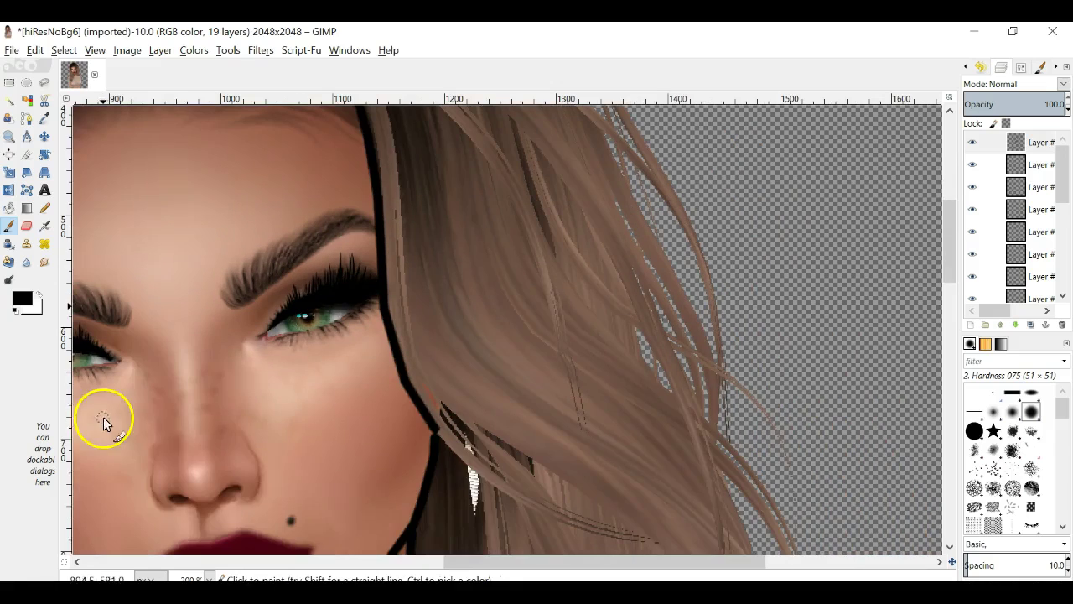
left_click_drag(496, 559, 370, 536)
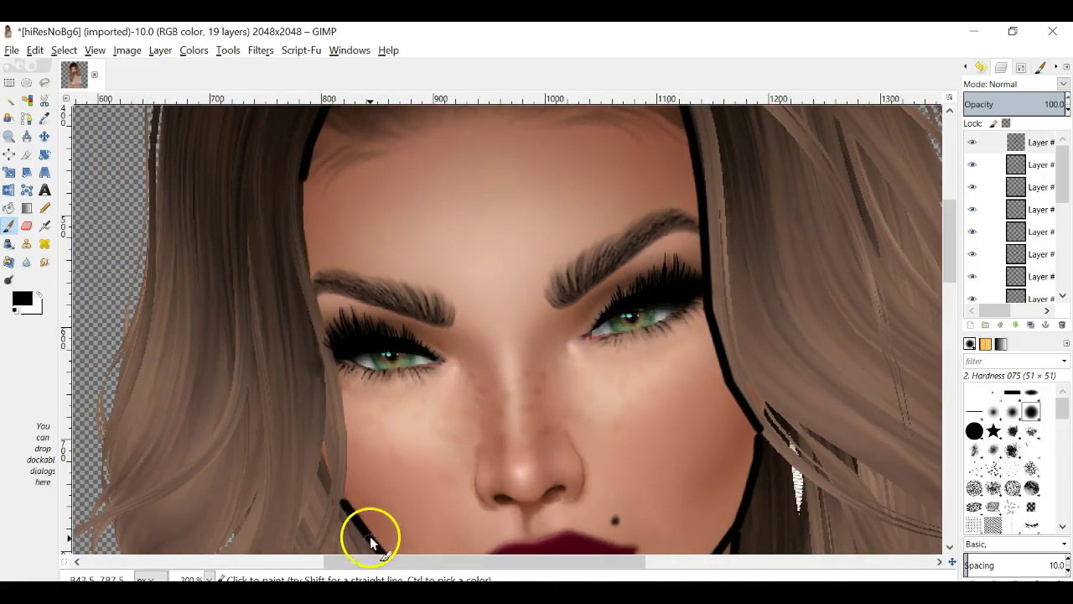
left_click(301, 205, "shift")
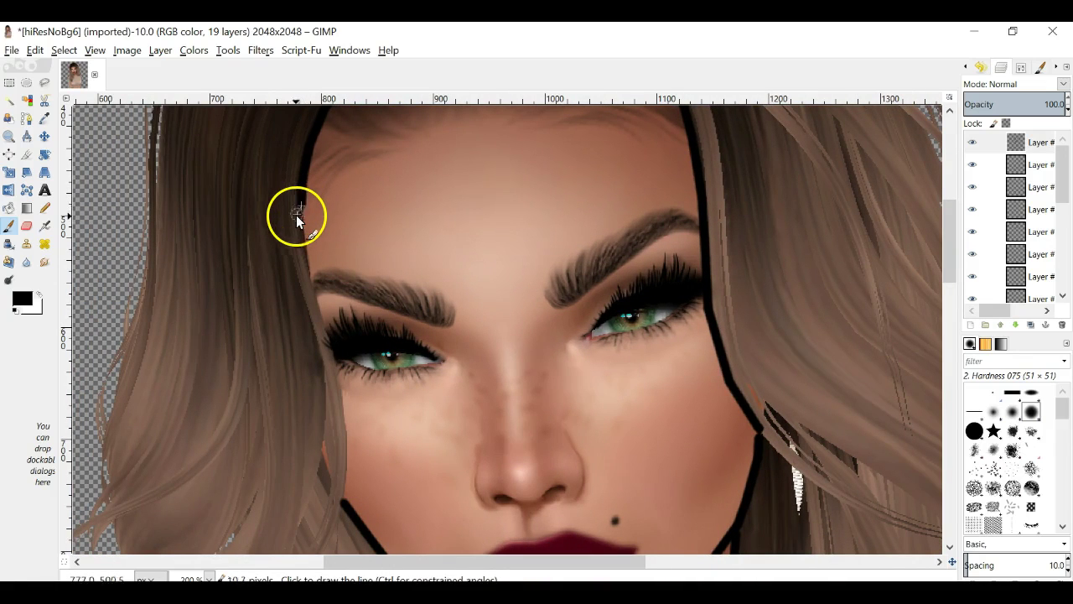
left_click(304, 249, "shift")
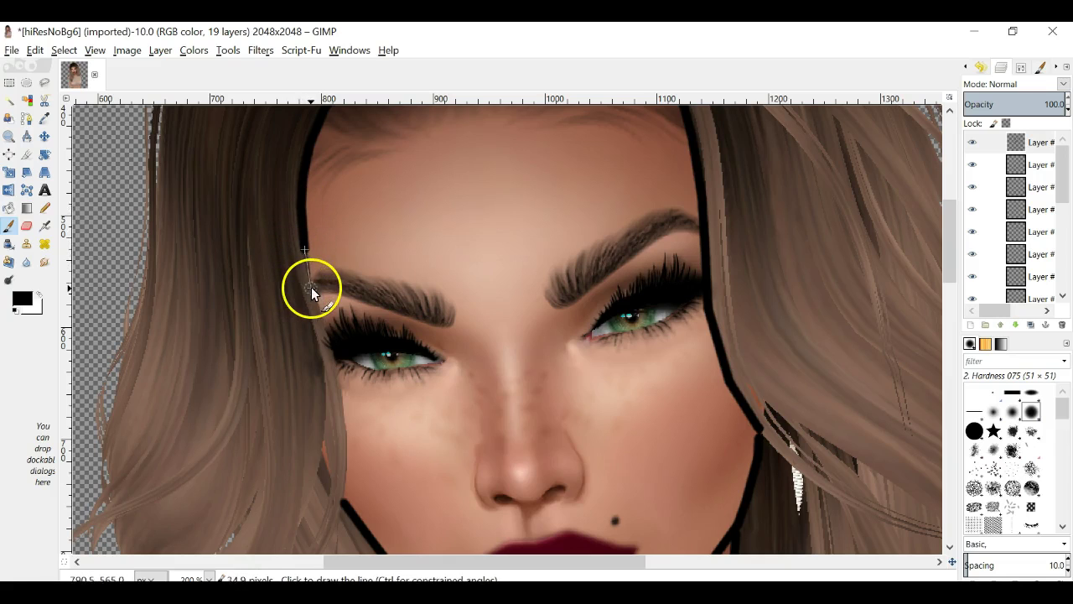
left_click(323, 326, "shift")
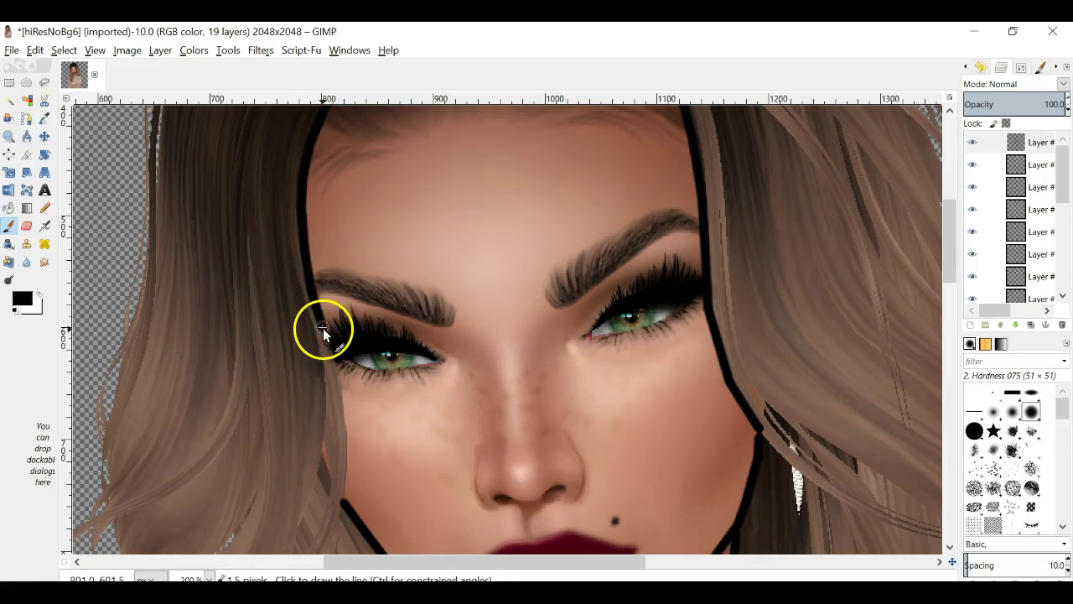
left_click(332, 362, "shift")
left_click(342, 407, "shift")
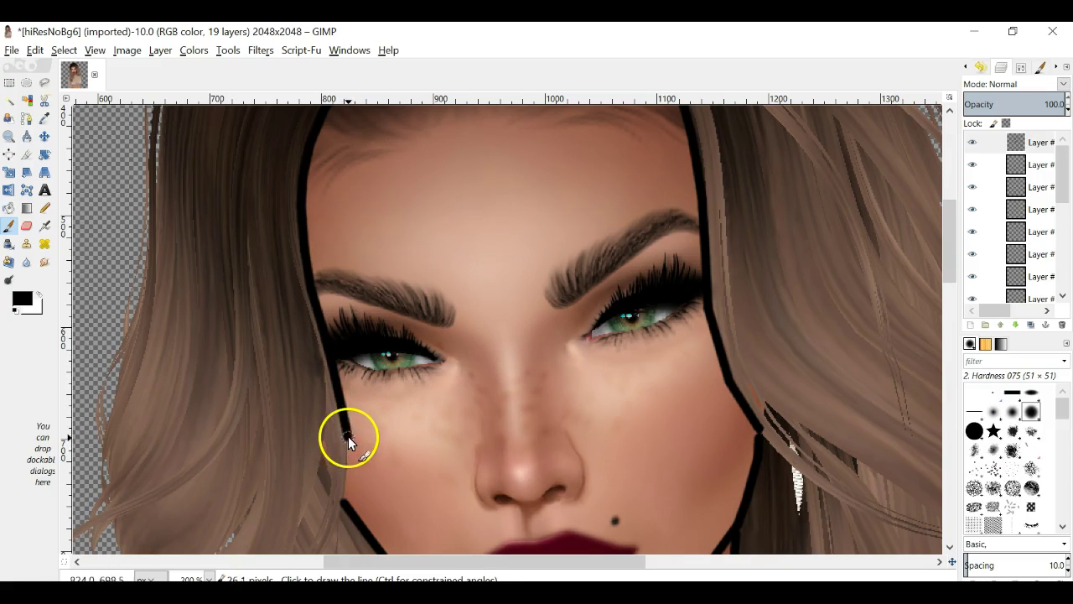
left_click(346, 490, "shift")
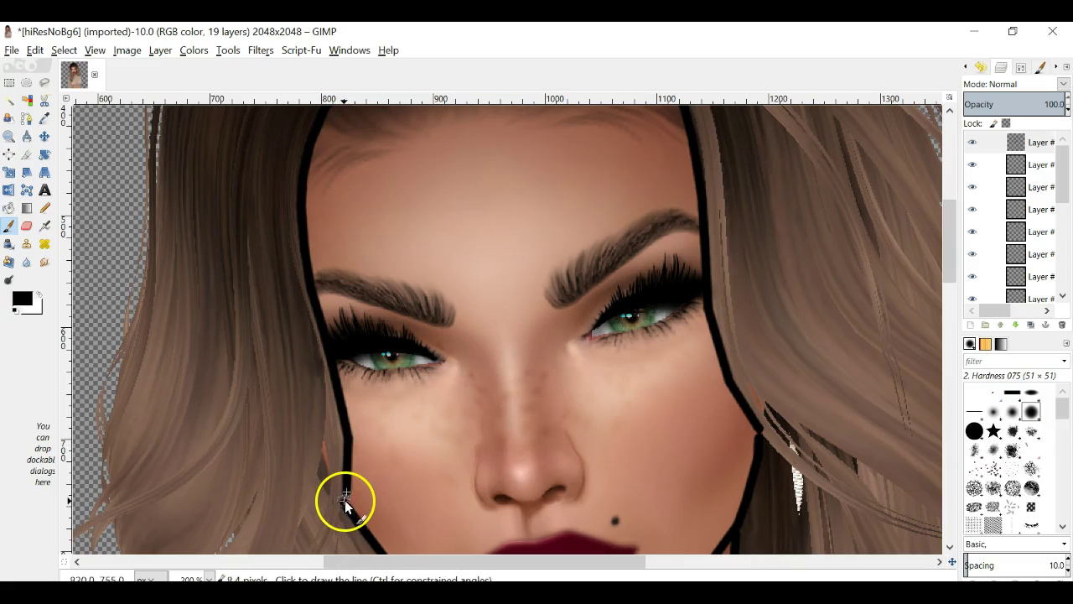
left_click(347, 502, "shift")
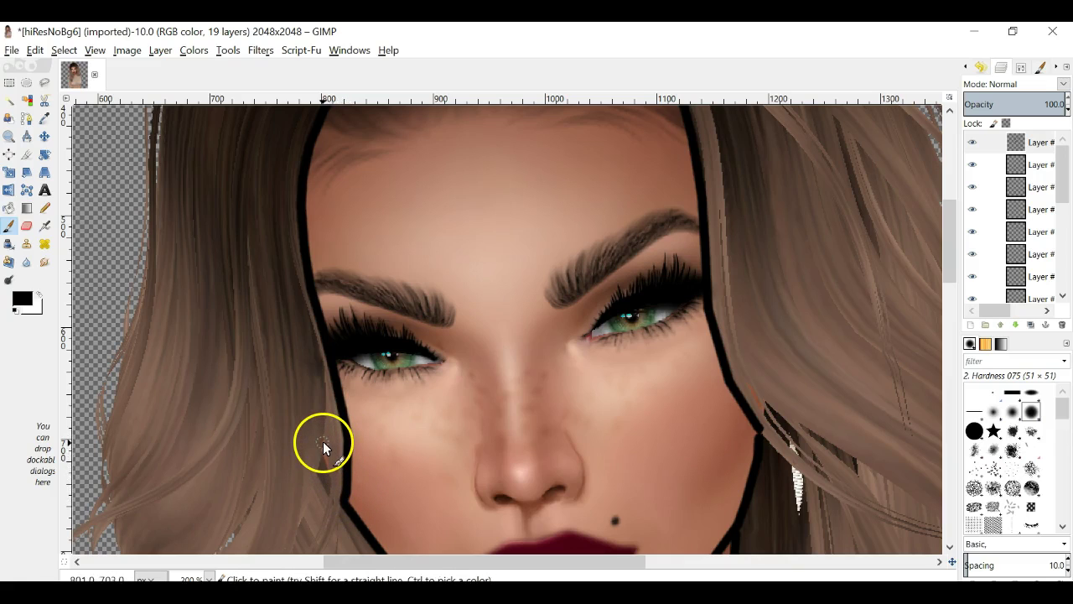
Paint short black strokes in the hair beside the left-hand cheek and above the earring on the right-hand side
left_click_drag(322, 442, 327, 474)
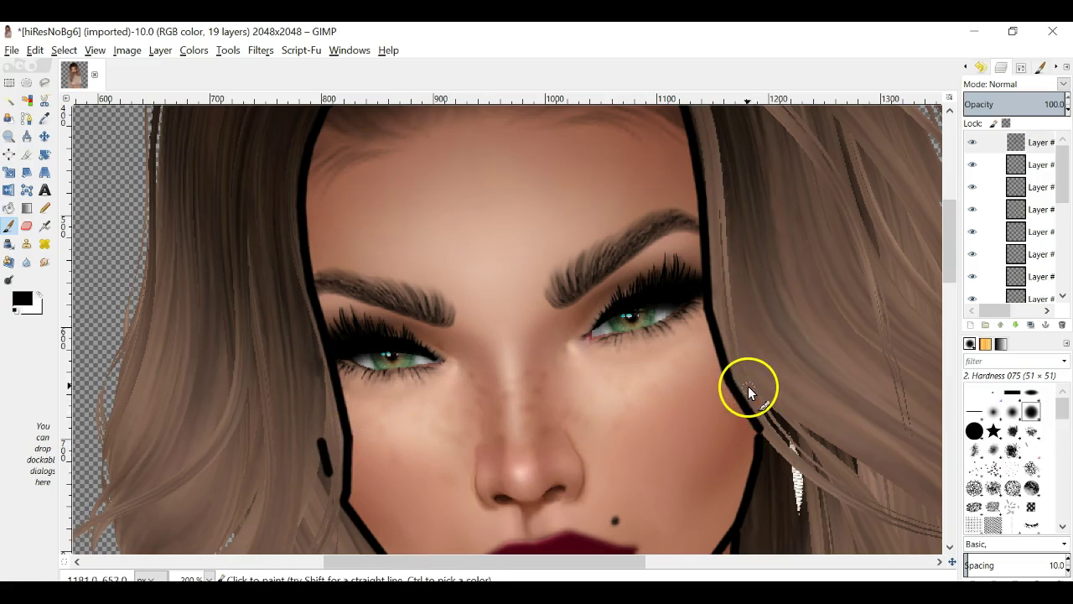
mouse_move(747, 388)
left_mouse_down()
mouse_move(763, 409)
mouse_move(755, 393)
left_mouse_up()
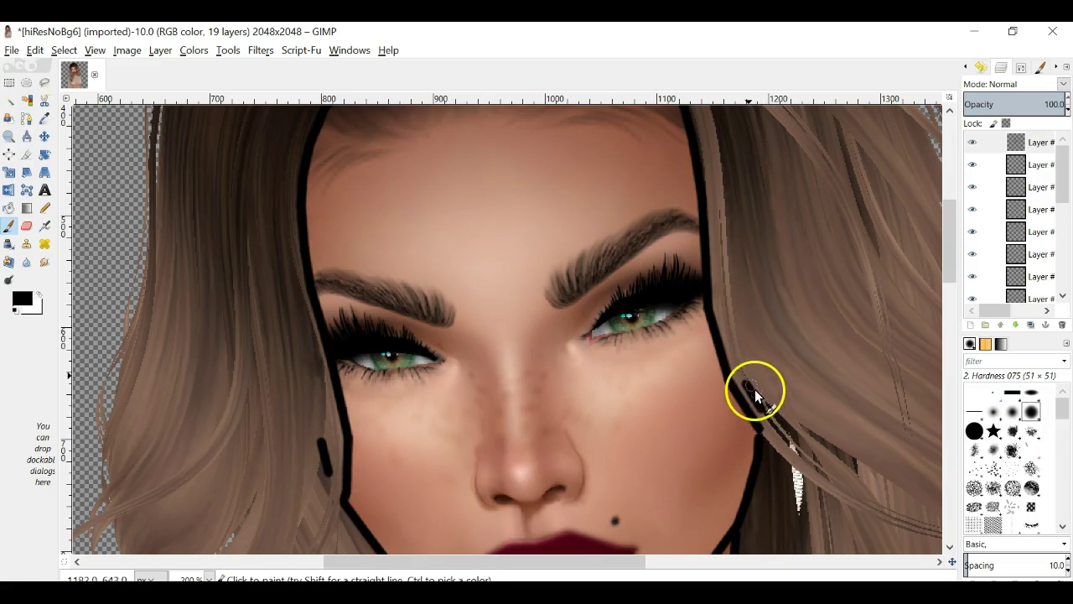
Move the outline layer directly above the base portrait layer and set its blend mode to Overlay
scroll(684, 332, "up", 3)
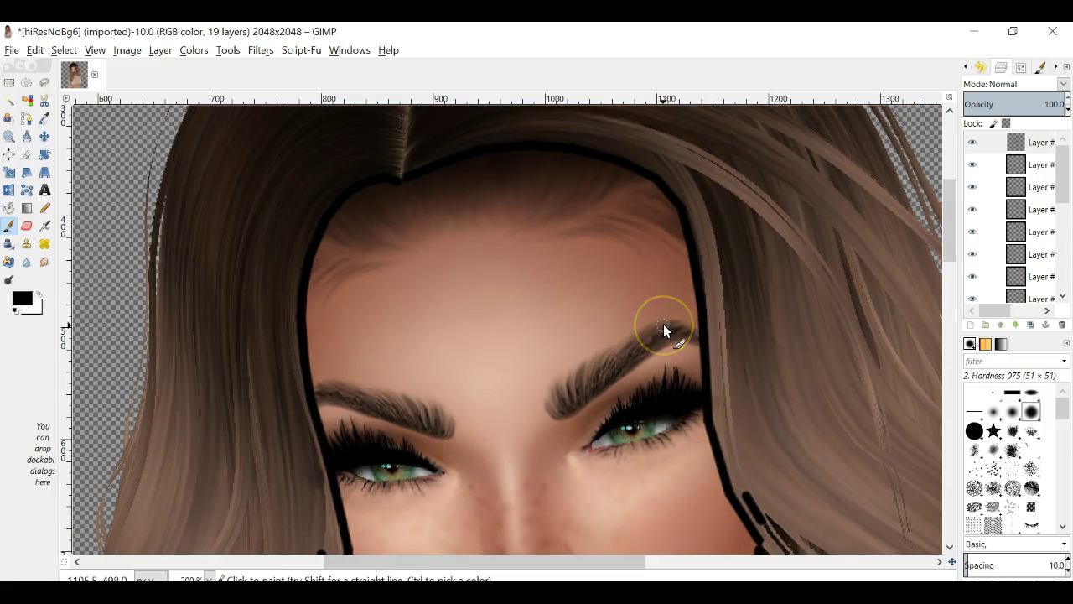
left_click(208, 579)
left_click(196, 486)
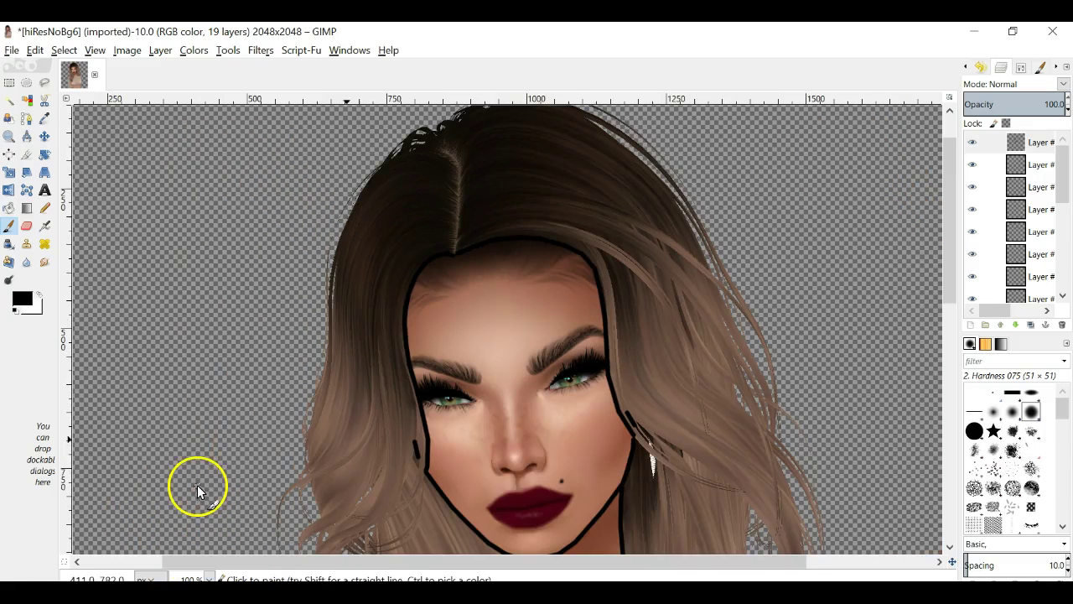
scroll(253, 428, "down", 8)
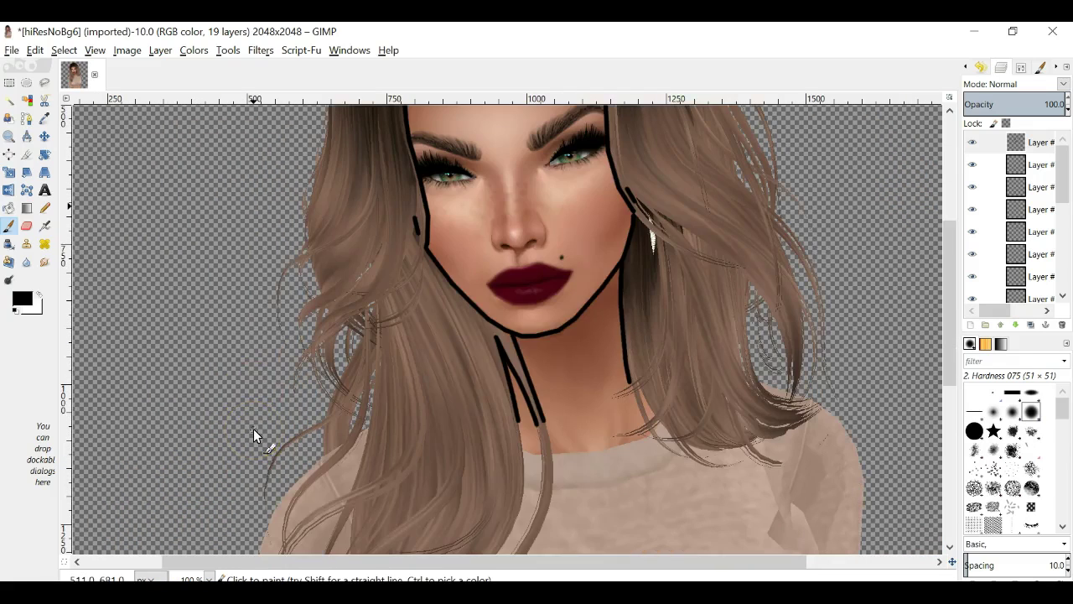
scroll(253, 429, "up", 5)
left_click(1030, 144)
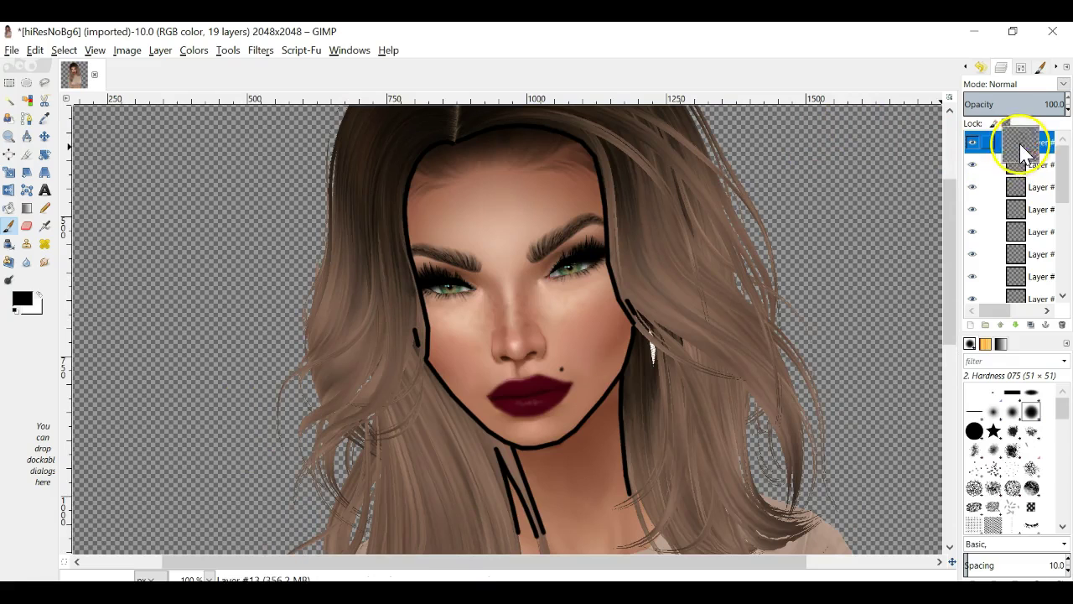
left_click_drag(1021, 265, 1028, 295)
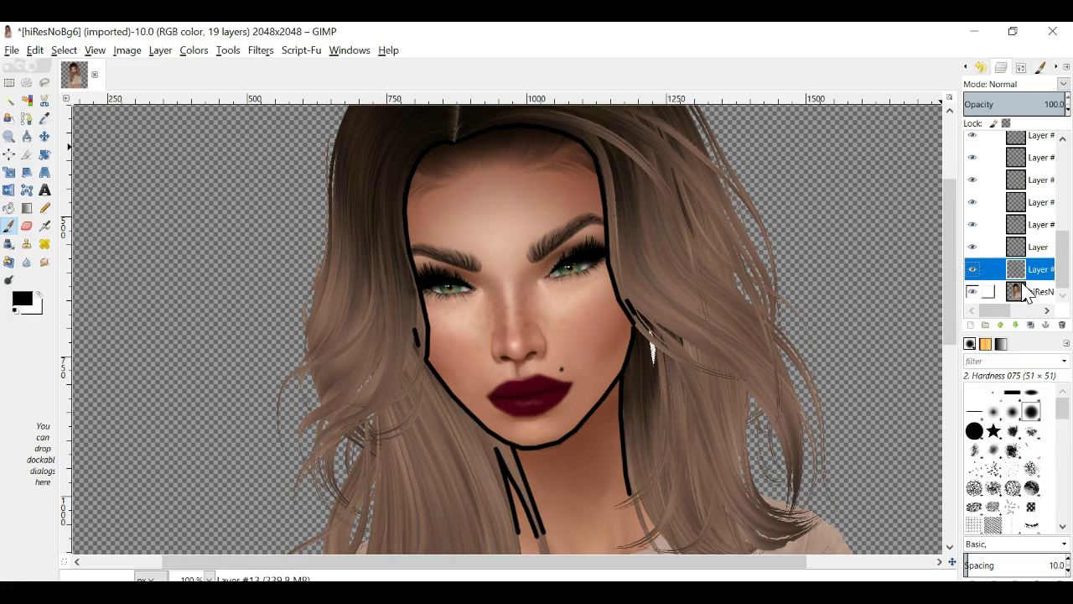
left_click(1065, 85)
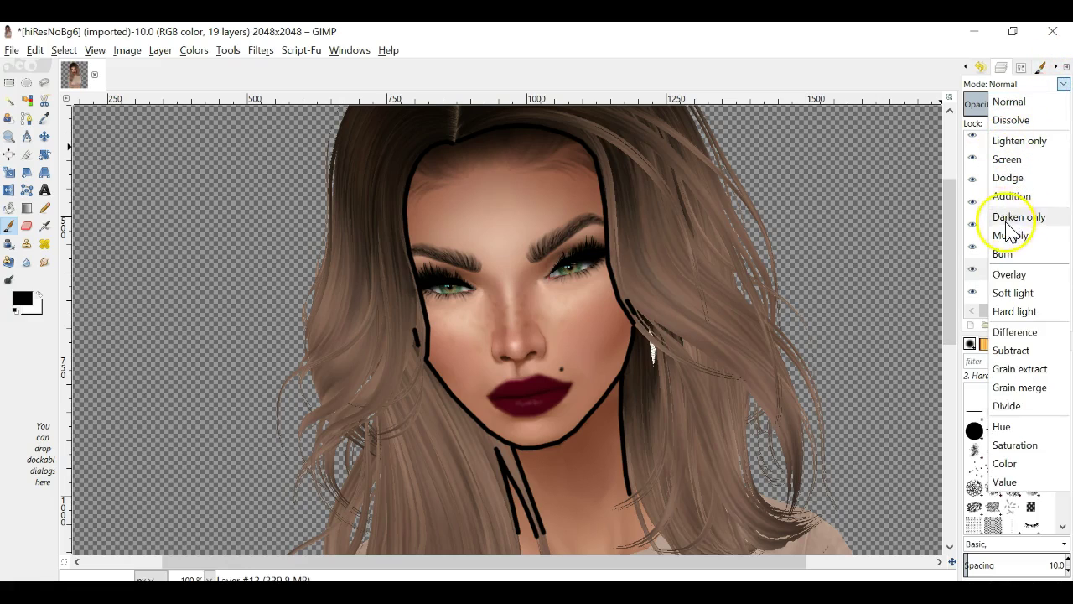
left_click(1009, 275)
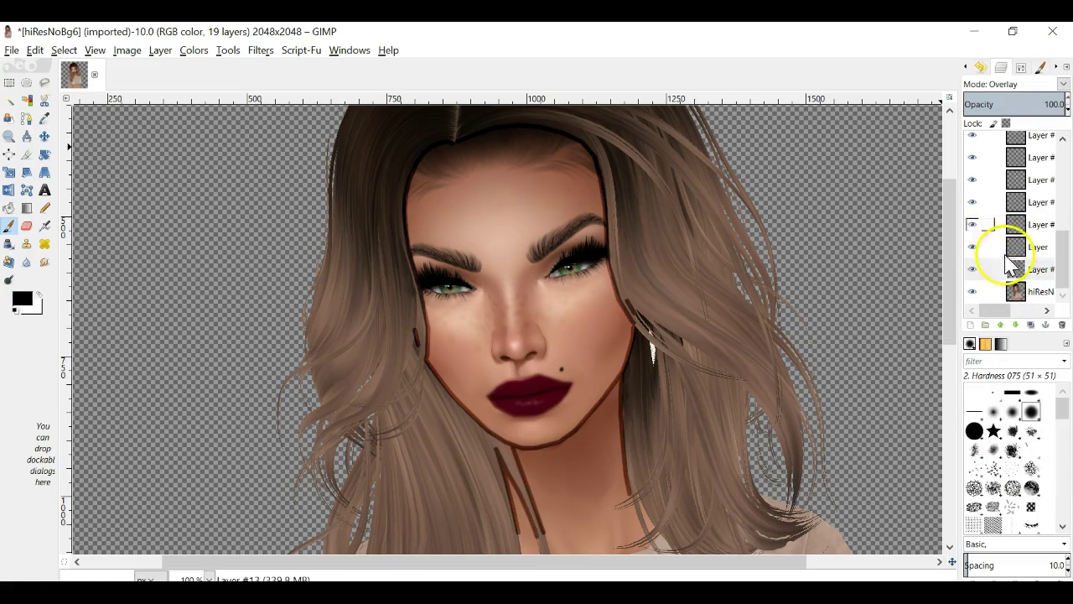
Apply a Gaussian Blur with a 28 px horizontal and vertical radius to the outline layer
left_click(261, 51)
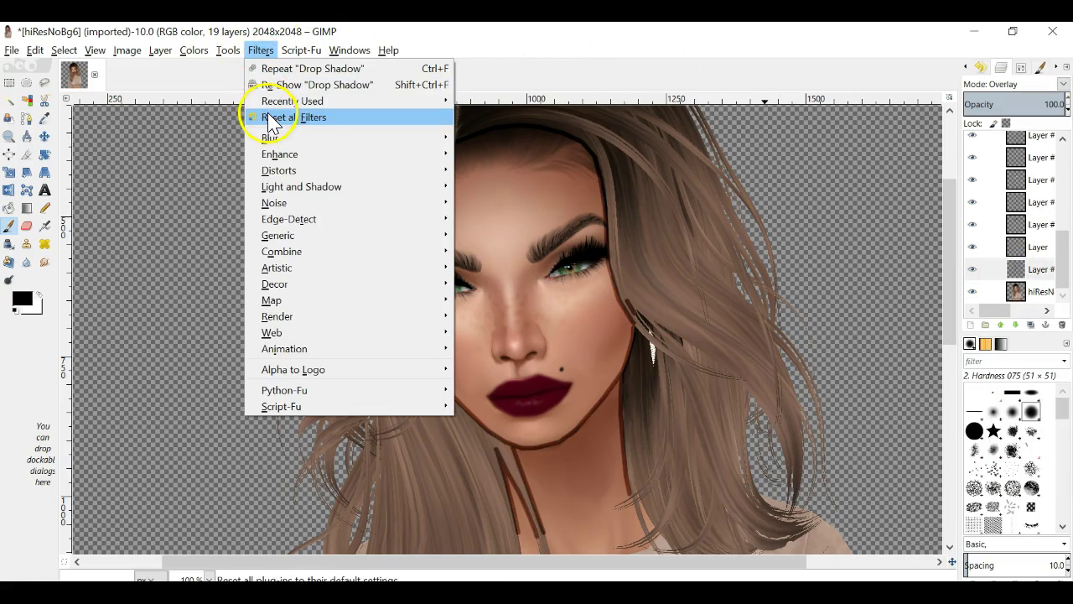
mouse_move(273, 139)
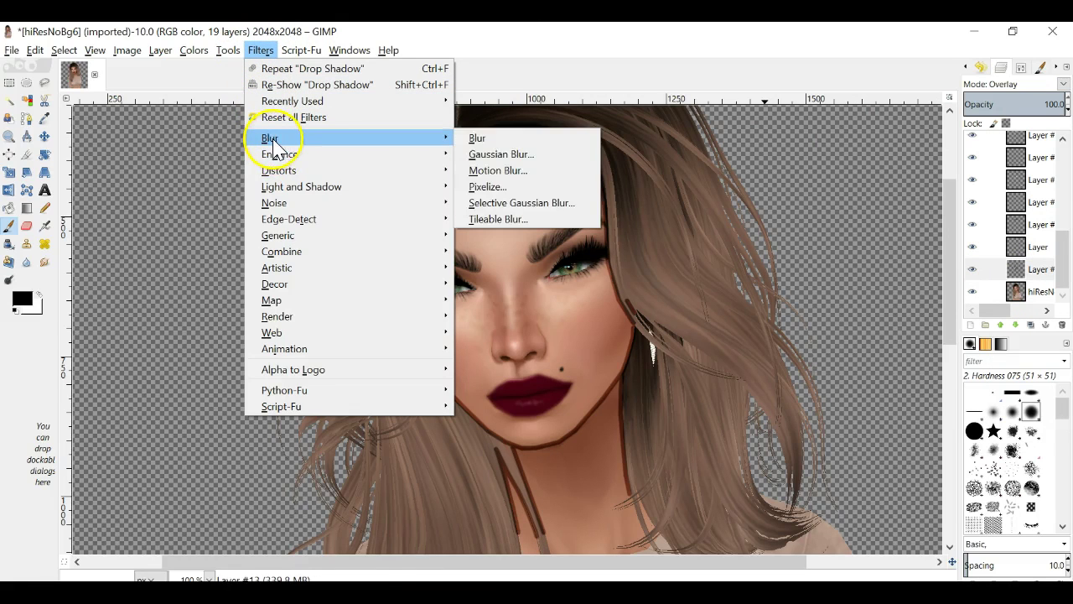
left_click(558, 154)
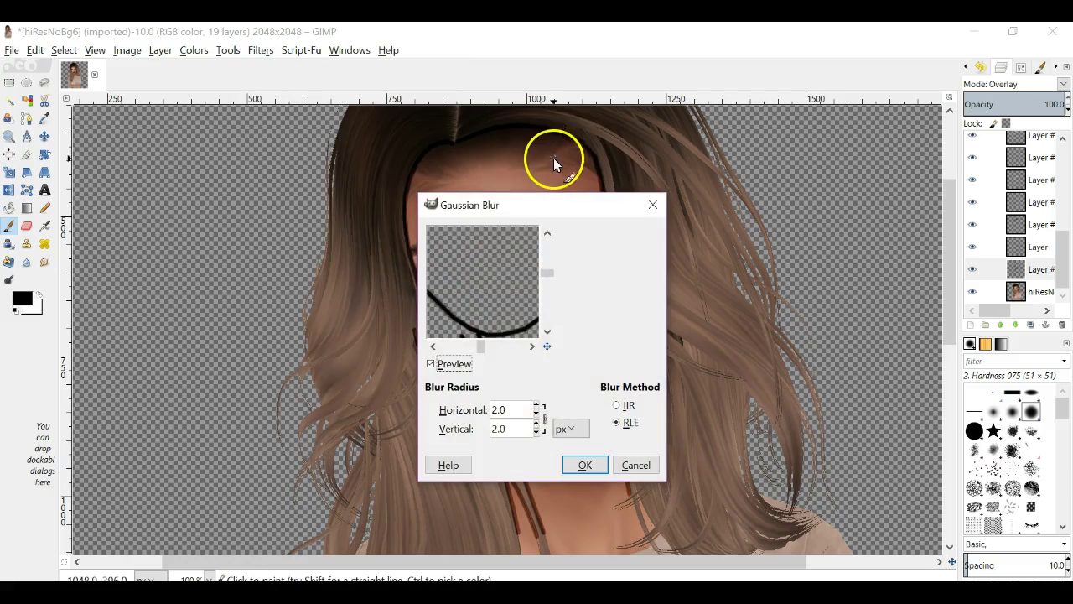
left_click(538, 404)
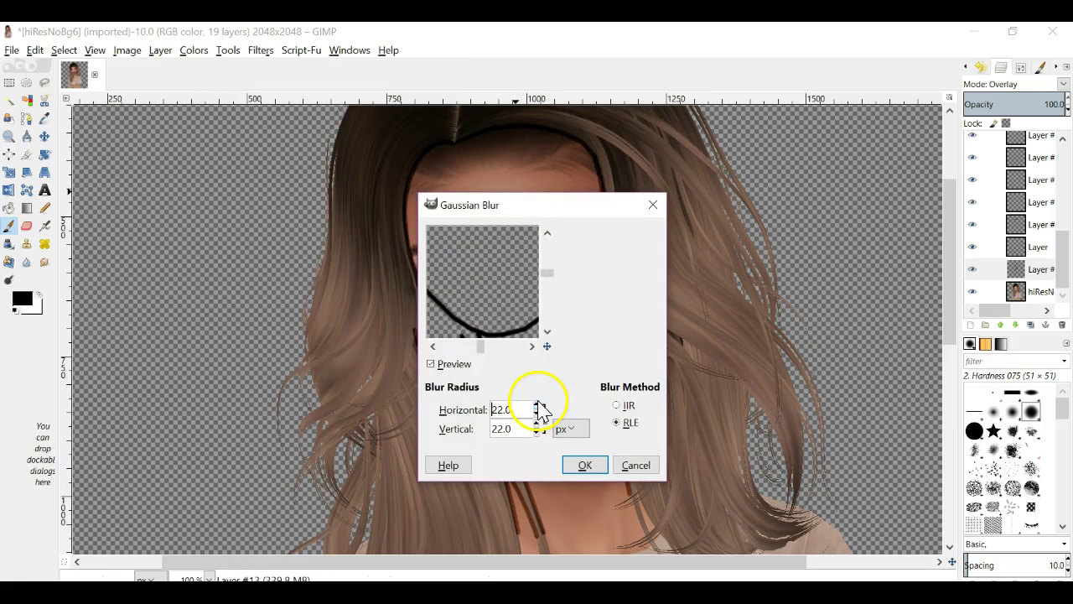
left_click(537, 406)
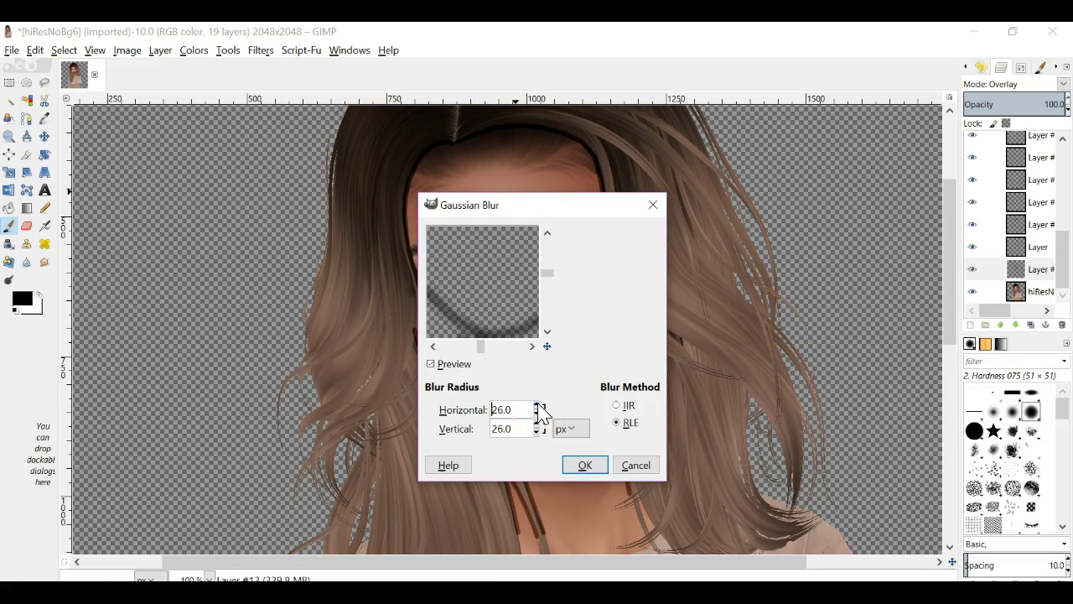
left_click(538, 406)
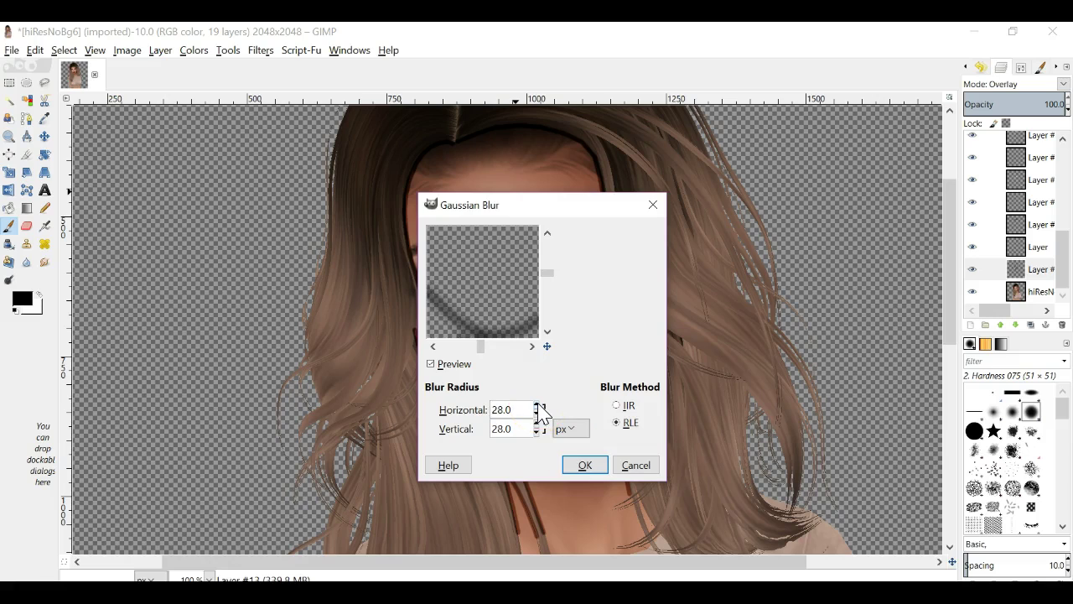
left_click(586, 465)
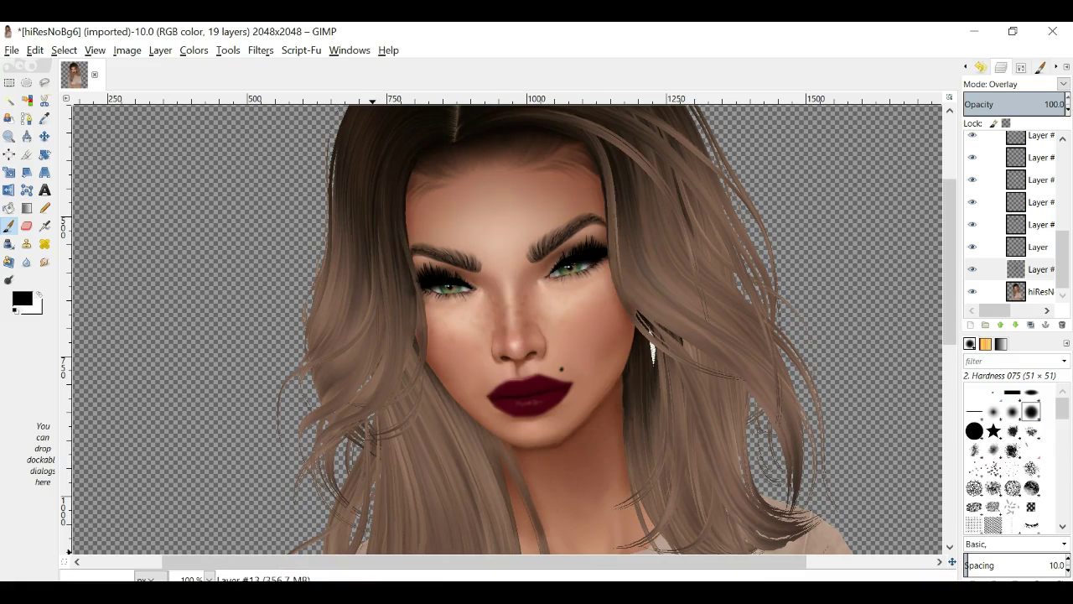
Examine the blurred Overlay shading on the whole portrait and close up on the forehead, eyes, cheeks and jaw
left_click(206, 578)
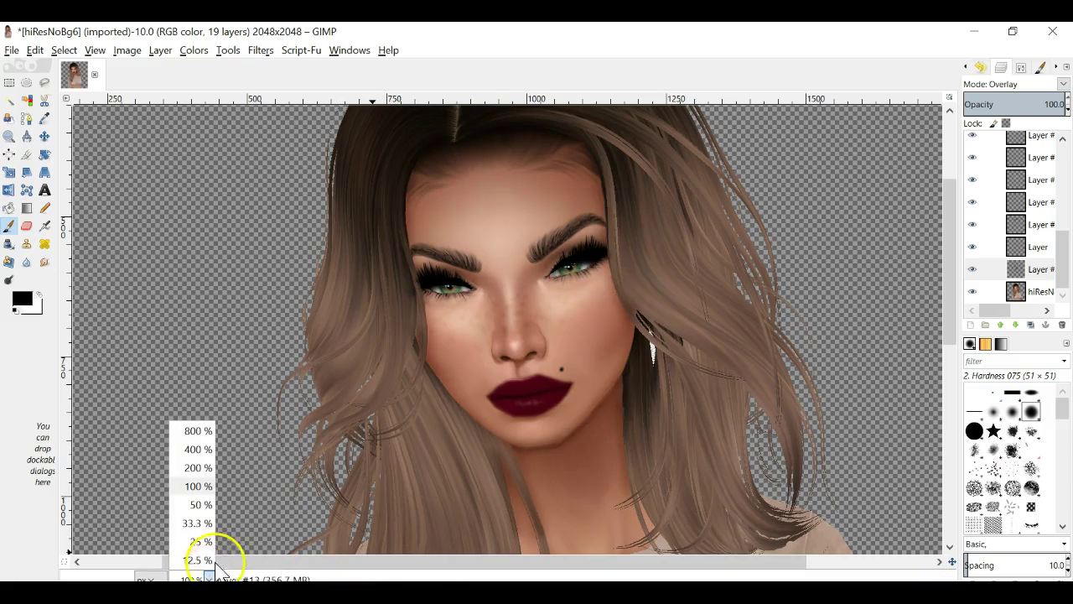
left_click(202, 505)
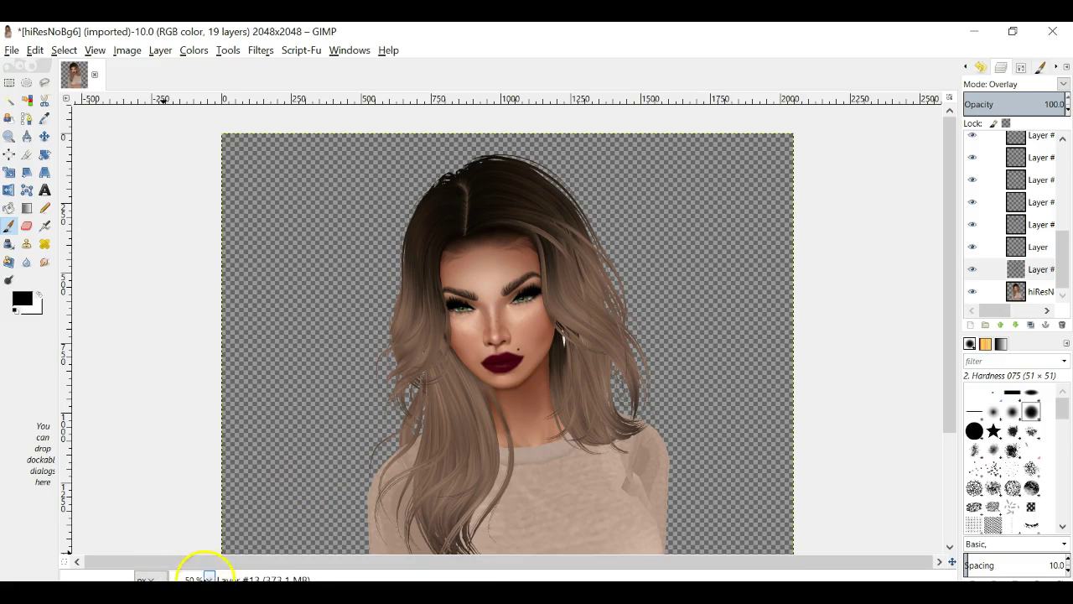
left_click(208, 577)
left_click(201, 469)
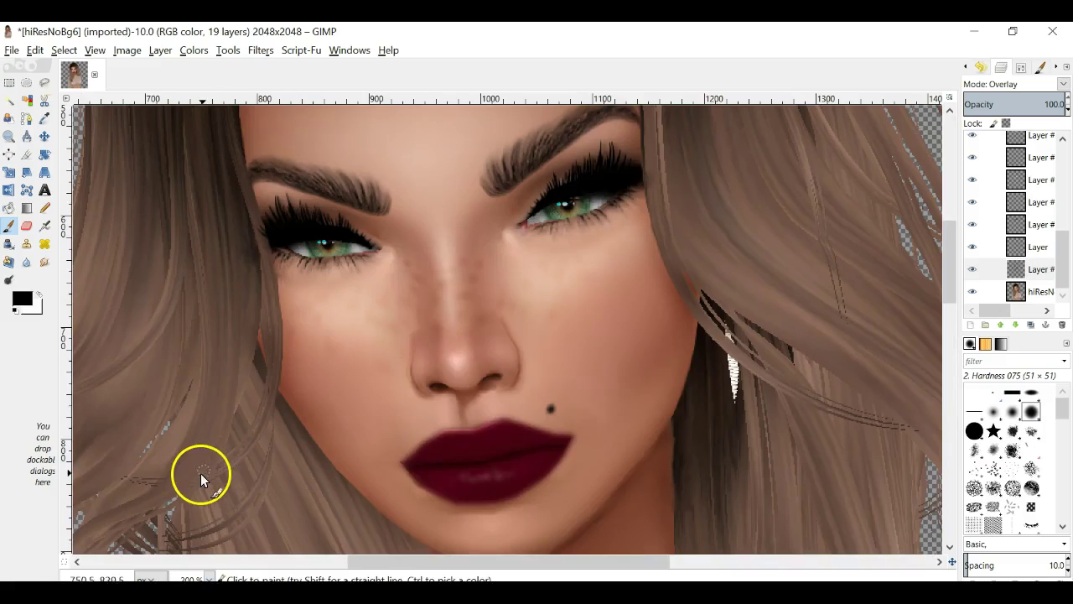
scroll(201, 481, "up", 3)
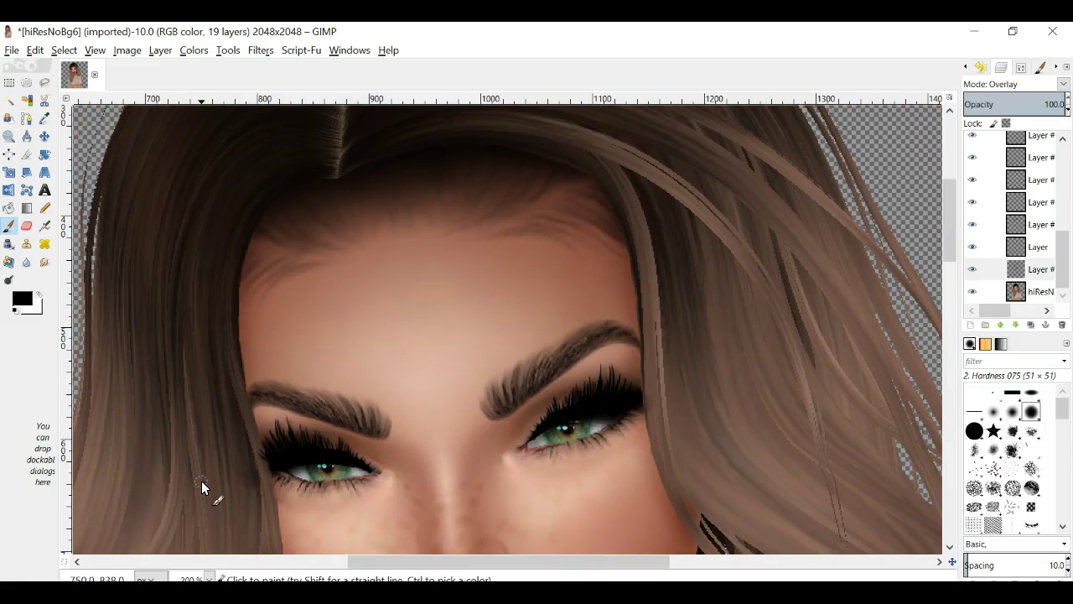
scroll(201, 481, "down", 1)
scroll(201, 481, "down", 3)
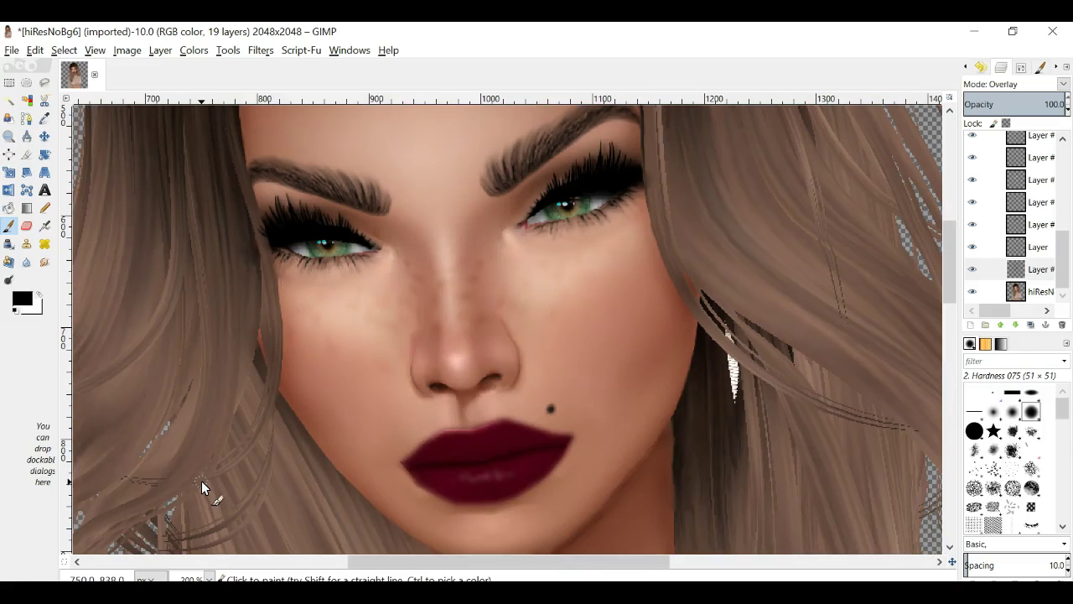
scroll(201, 481, "down", 3)
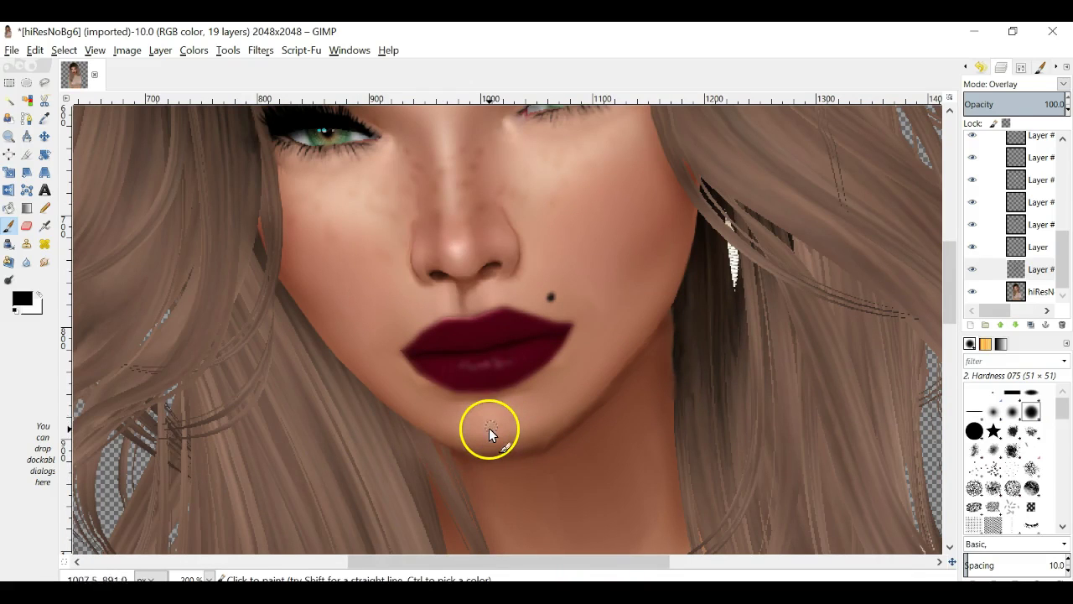
scroll(485, 432, "up", 6)
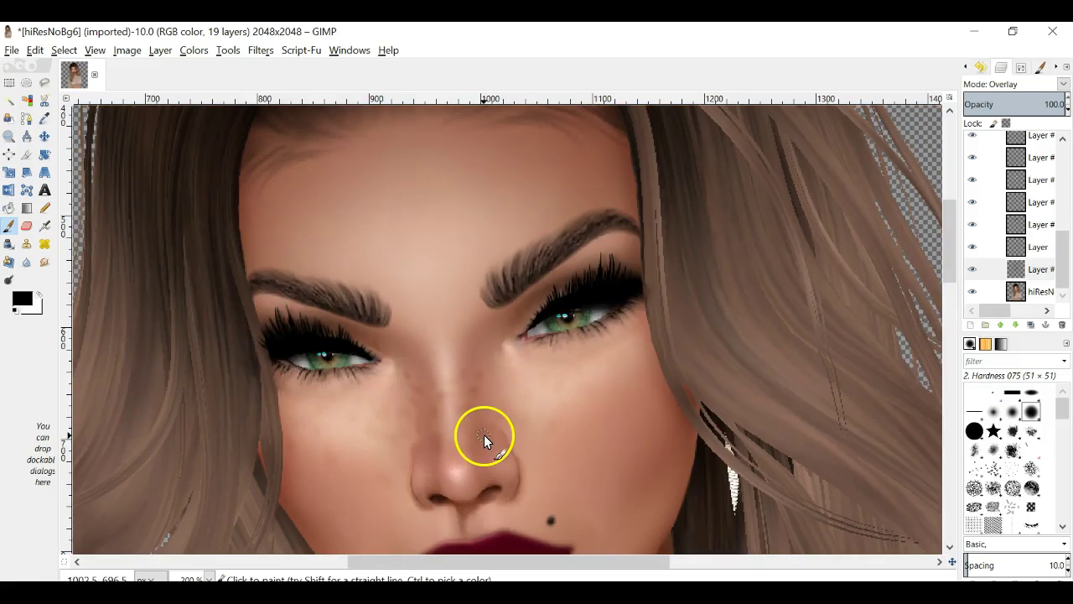
scroll(484, 435, "up", 6)
scroll(482, 435, "down", 6)
left_click(210, 577)
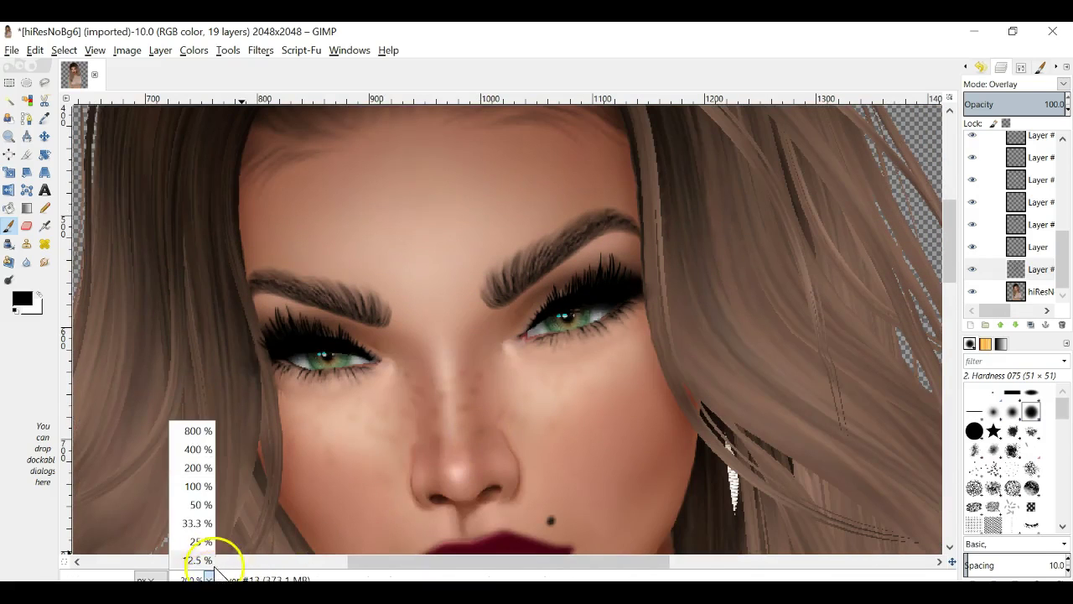
left_click(206, 486)
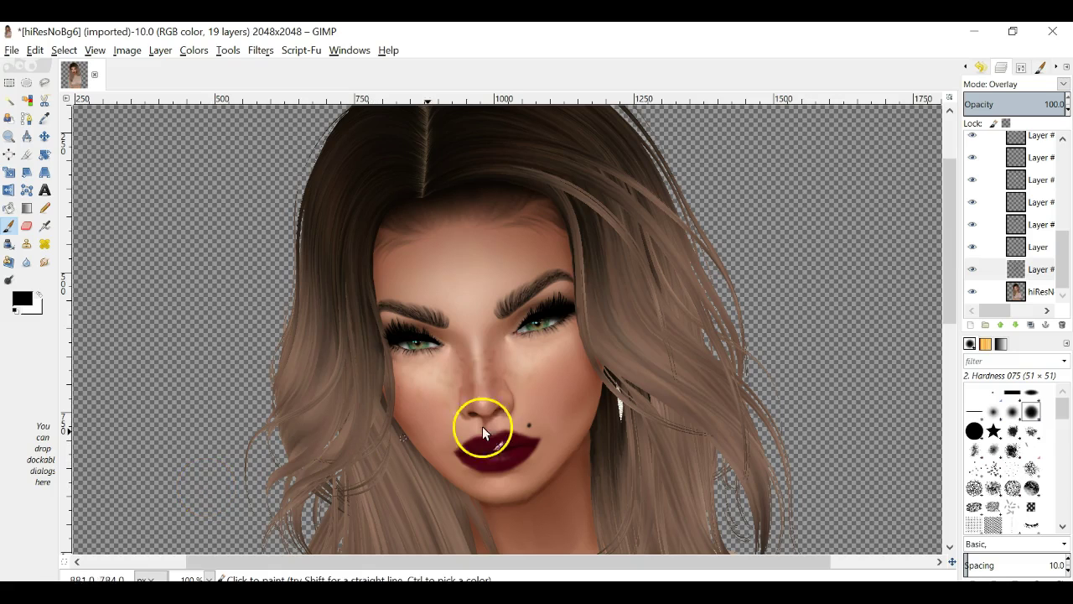
Create a new 2048 × 2048 px transparent layer and move it below the base portrait layer
left_click(1014, 292)
left_click(969, 325)
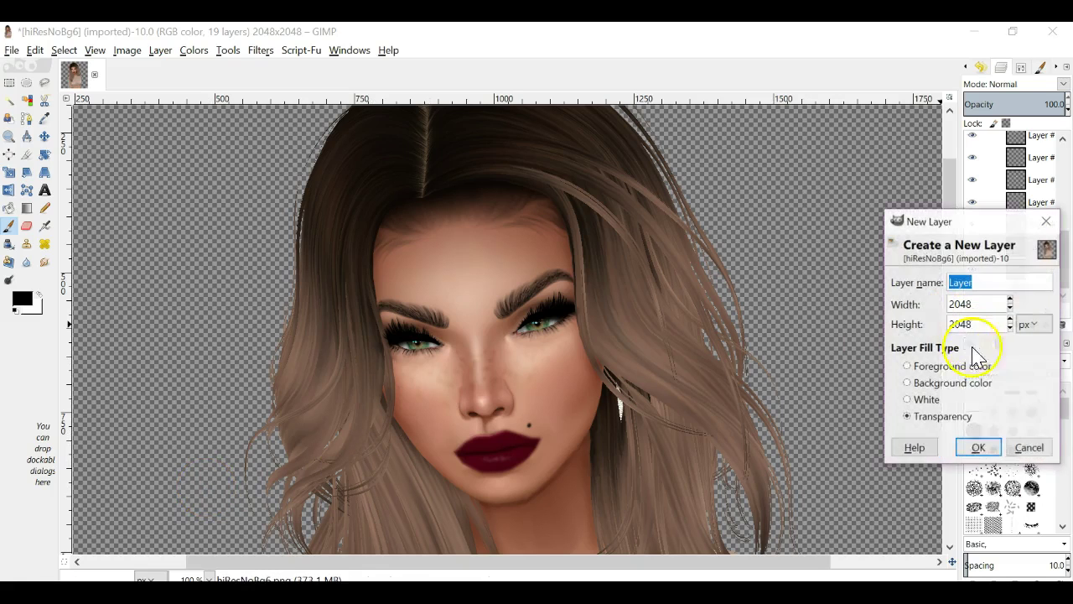
left_click(978, 446)
left_click_drag(1033, 299, 1004, 302)
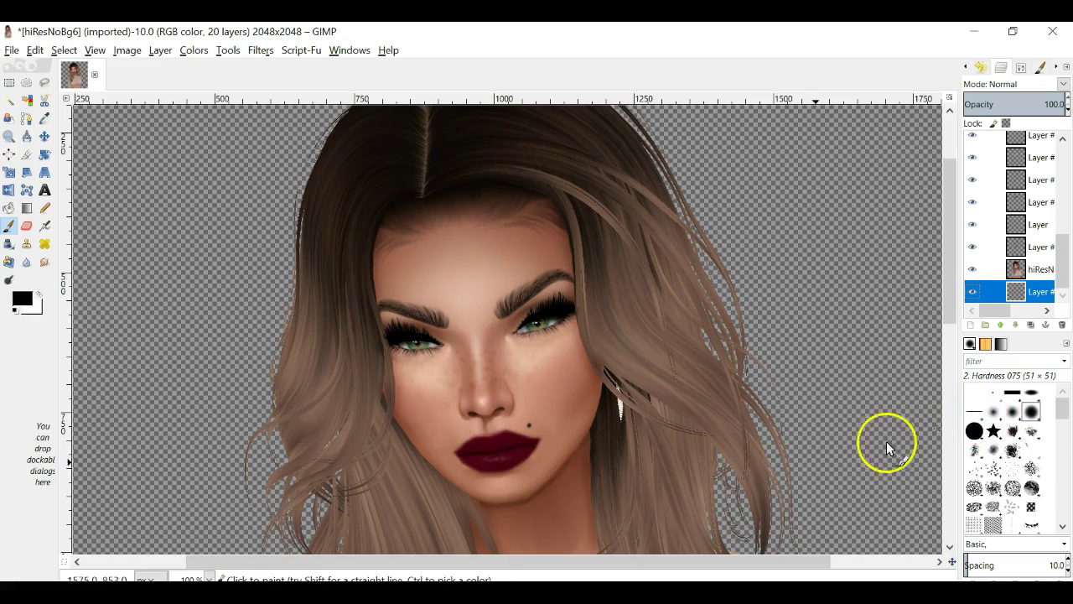
Set the foreground color to the dark magenta 770a40 and fill the new bottom layer with it as the background
left_click(24, 299)
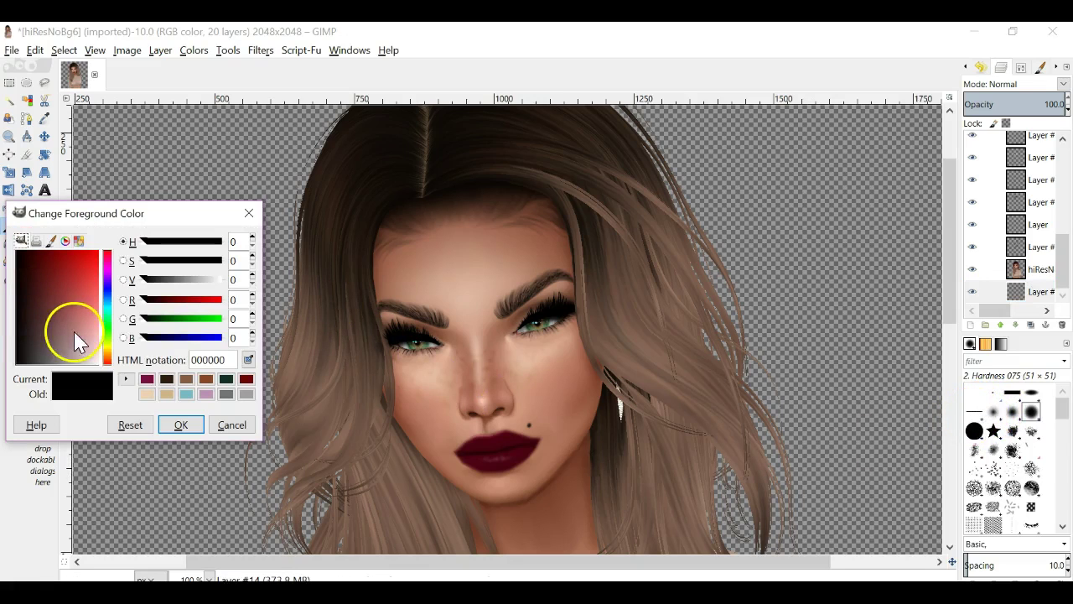
left_click(149, 381)
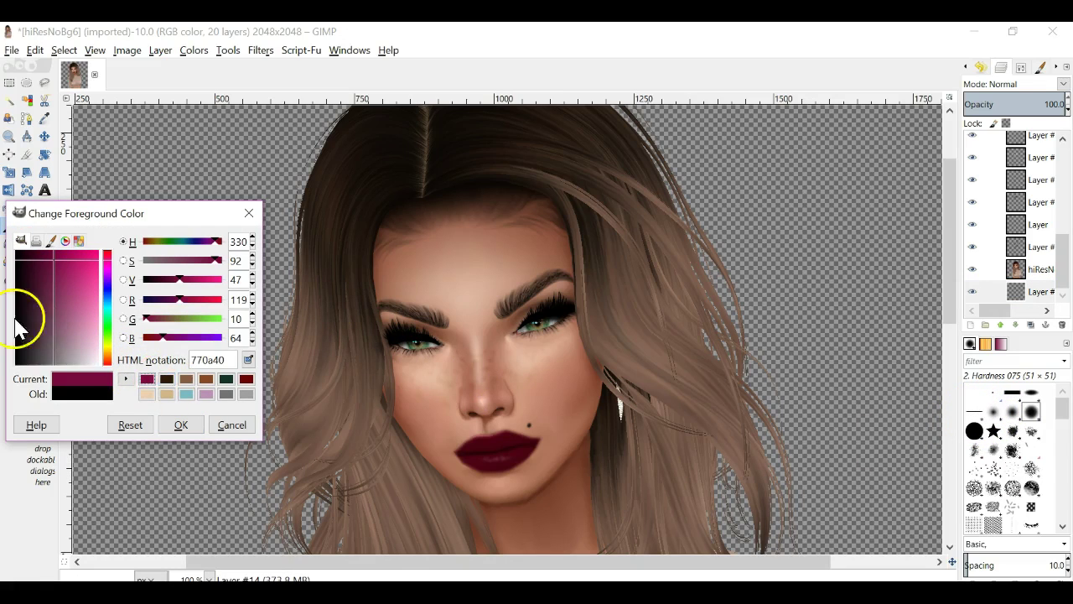
left_click(178, 426)
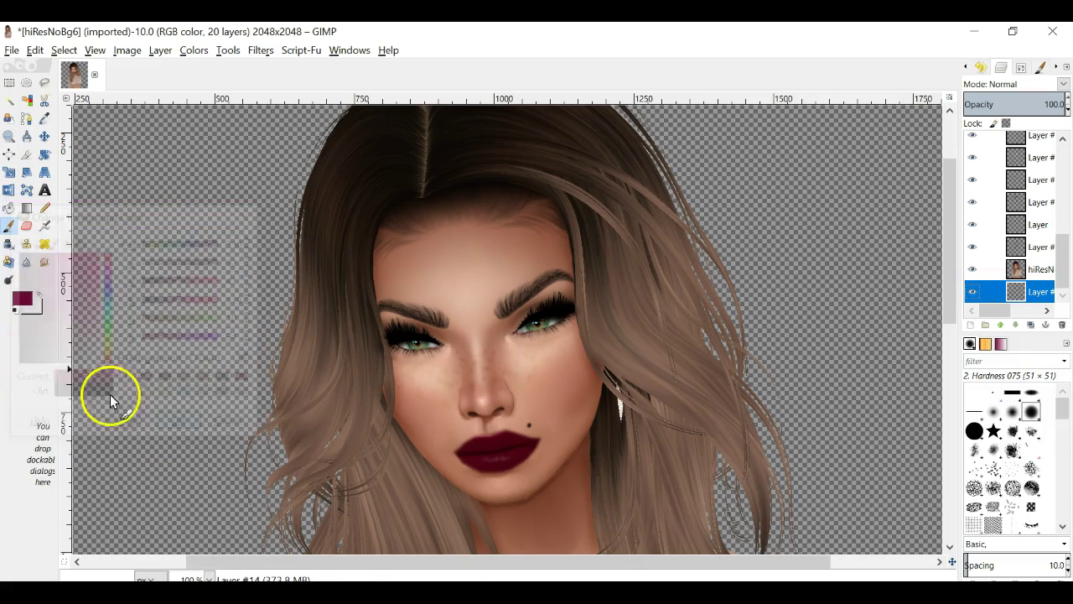
left_click_drag(20, 300, 185, 257)
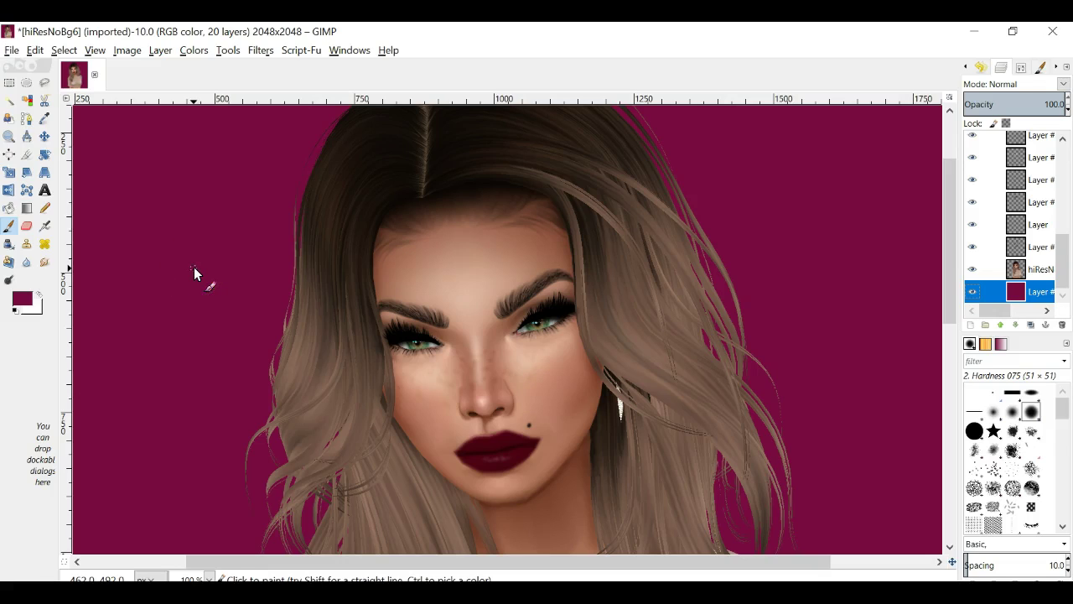
left_click_drag(151, 210, 199, 271)
Try the Drop Shadow layer effect on the magenta background layer and delete the resulting shadow layer
left_click(209, 577)
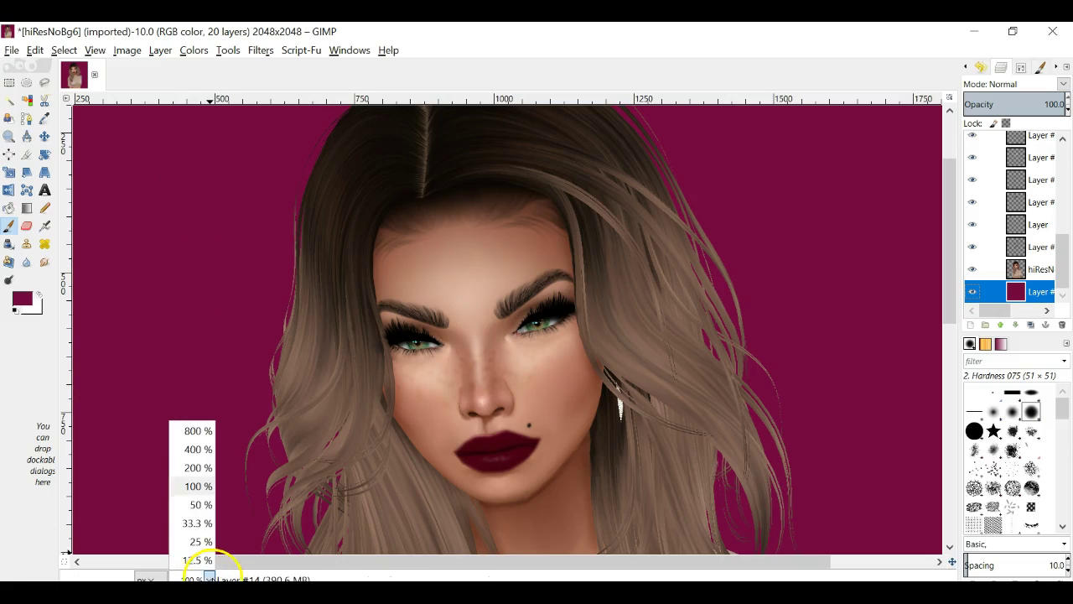
left_click(197, 504)
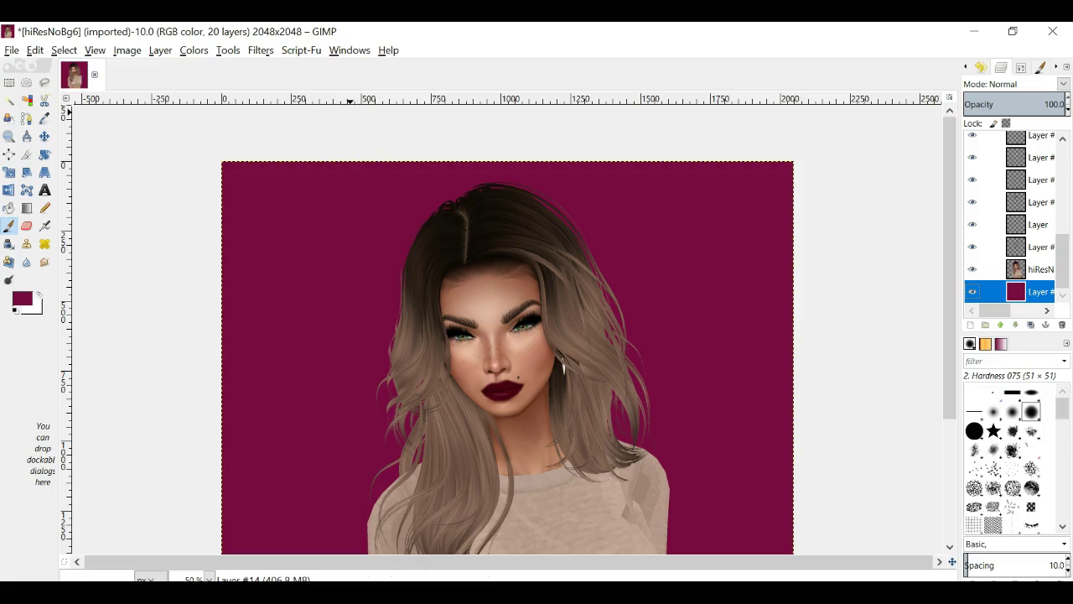
left_click(260, 52)
mouse_move(301, 51)
mouse_move(315, 69)
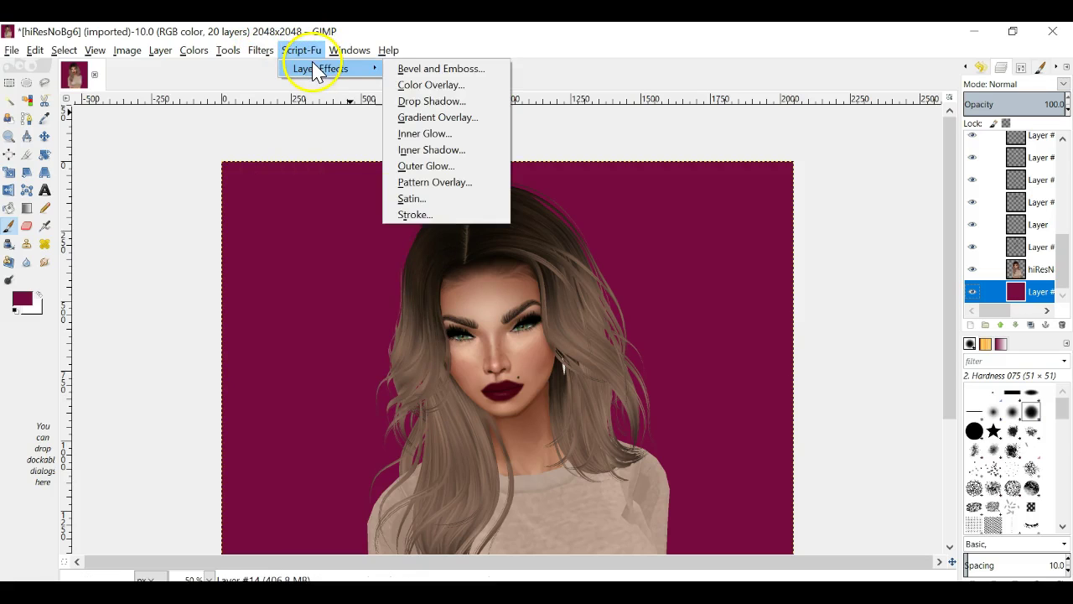
left_click(439, 102)
left_click(586, 493)
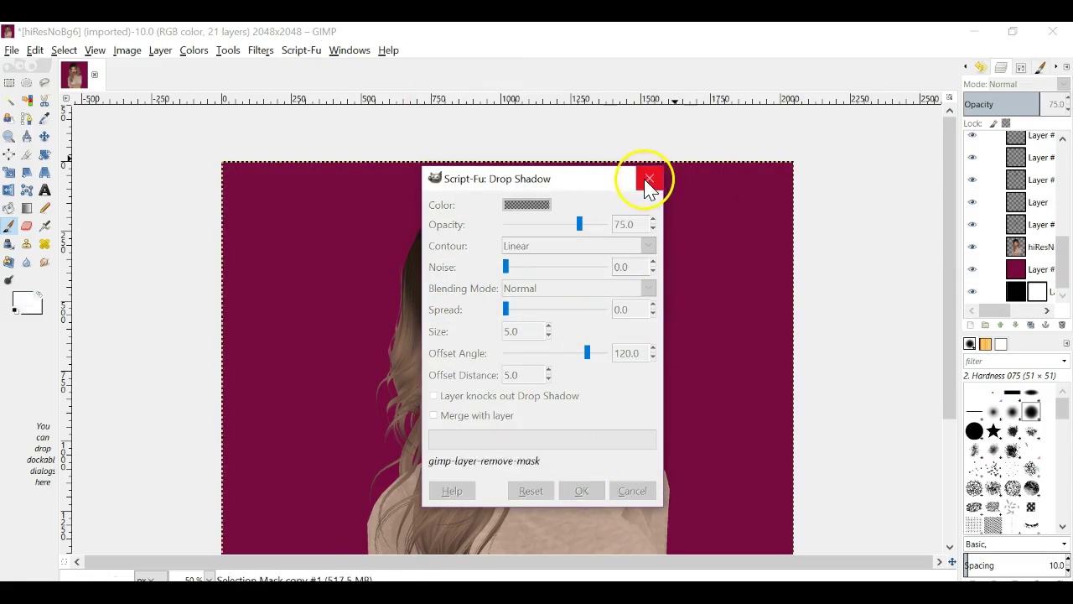
right_click(1023, 291)
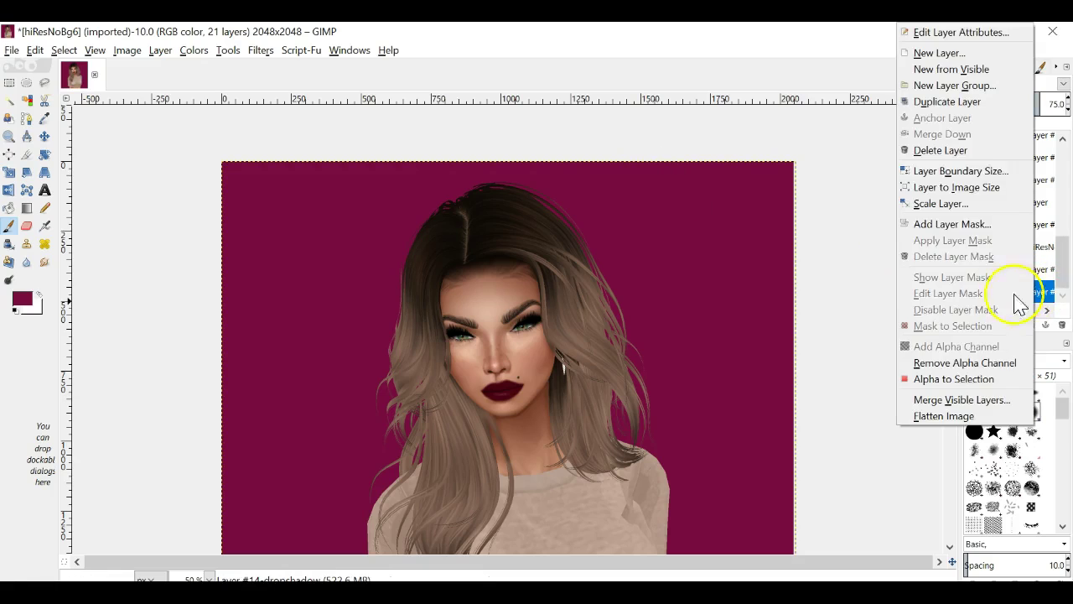
left_click(947, 149)
Repeat the Drop Shadow effect with the same settings on the base portrait layer
left_click(1035, 269)
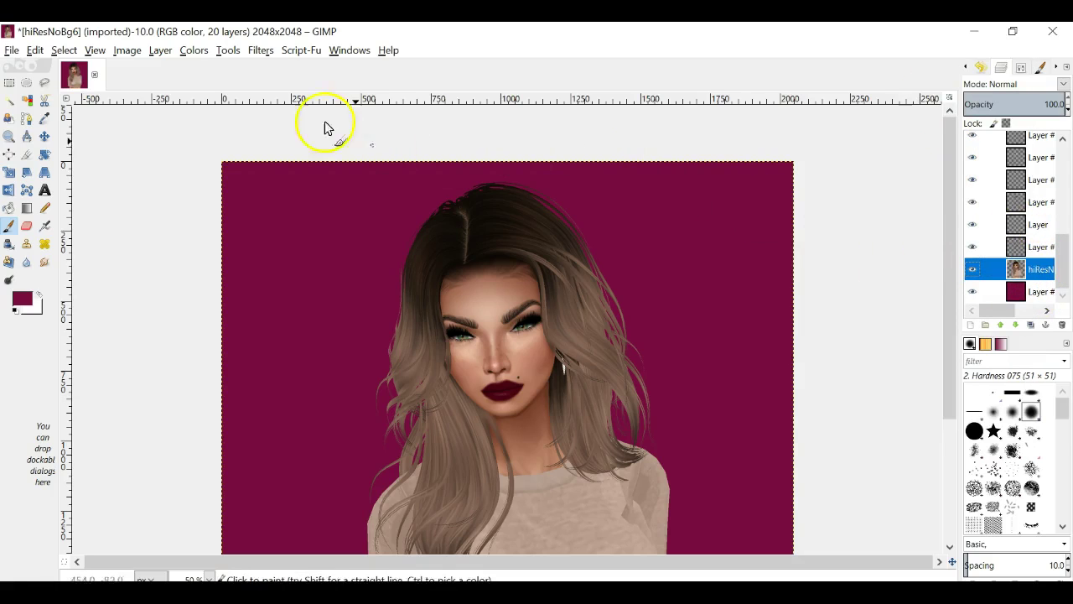
left_click(258, 49)
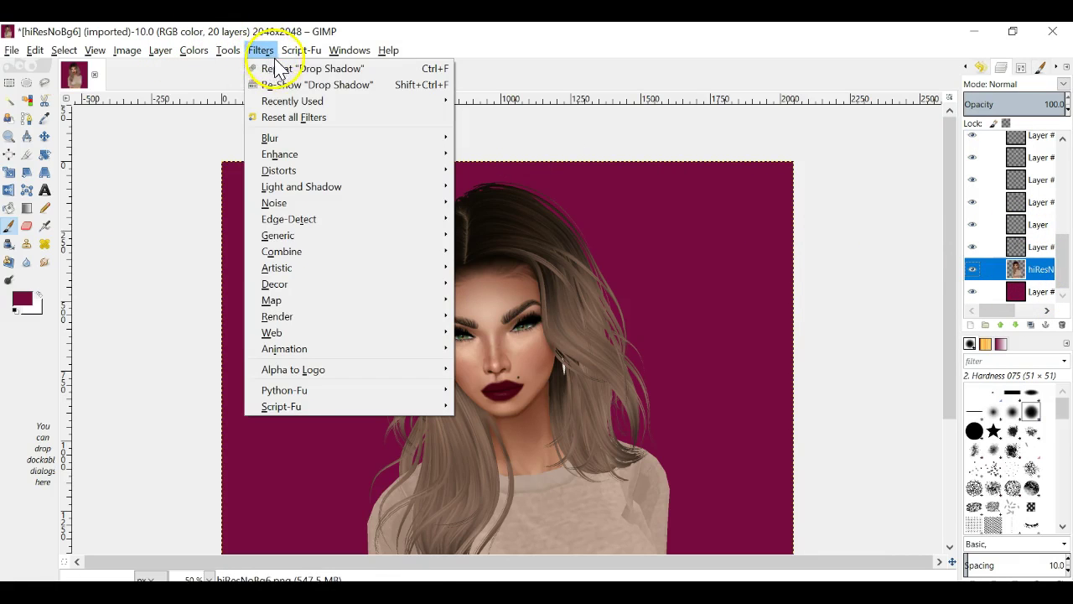
left_click(272, 67)
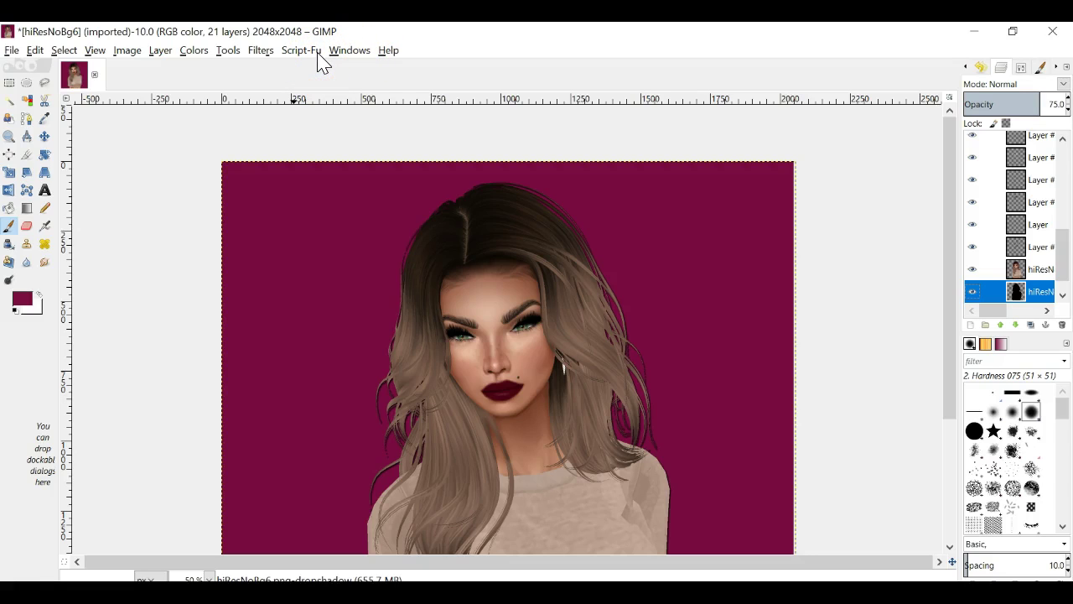
Add an Outer Glow effect to the drop shadow layer in pale pink, with 75 opacity and size 5
left_click(317, 54)
mouse_move(325, 71)
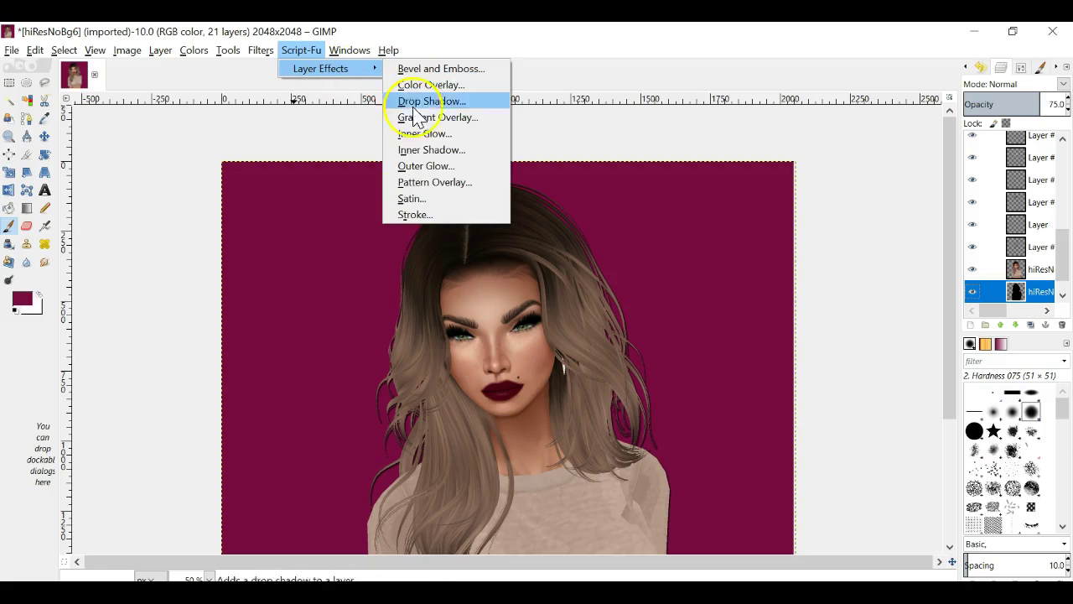
left_click(450, 168)
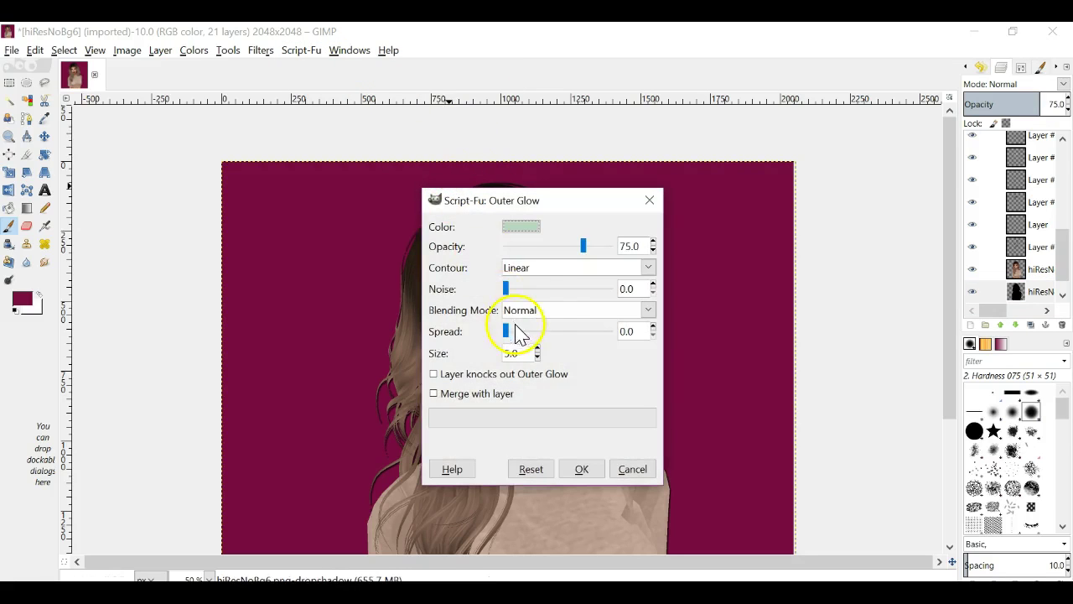
left_click(521, 226)
left_click_drag(523, 367, 521, 331)
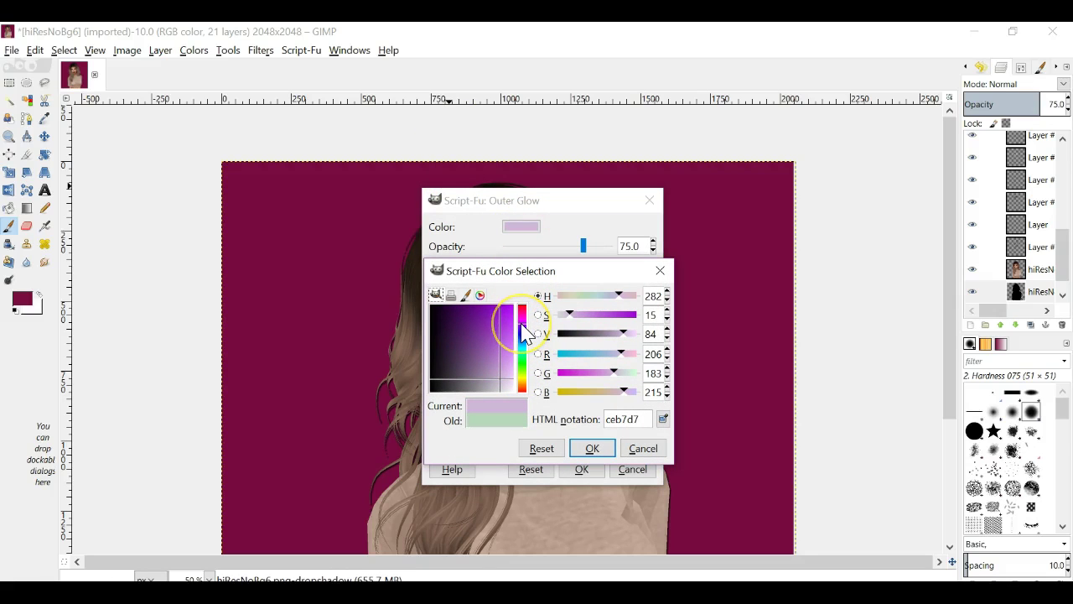
left_click_drag(505, 387, 502, 381)
left_click(592, 447)
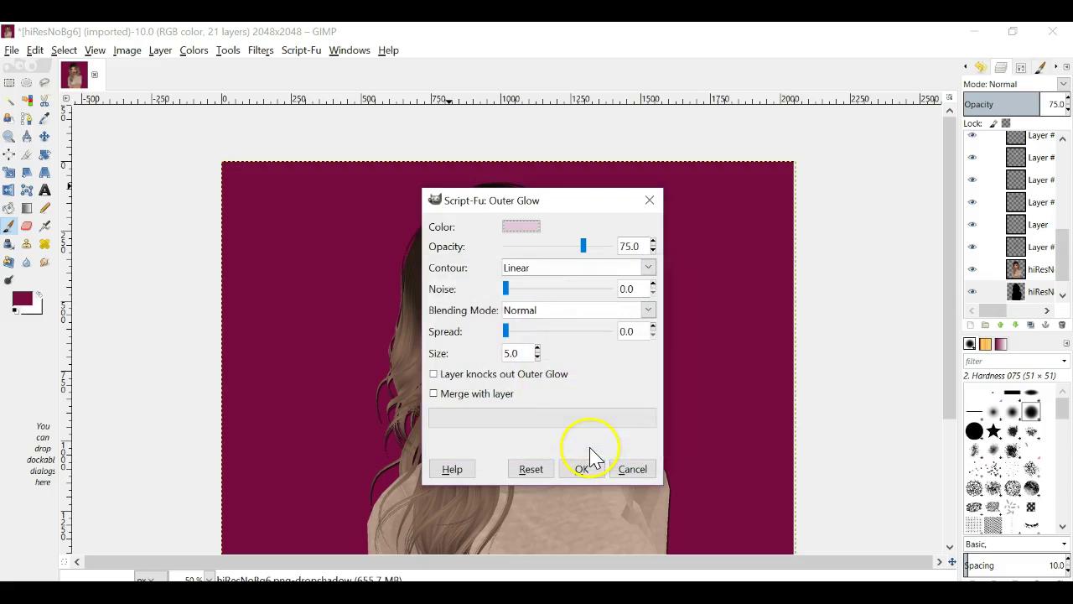
left_click(585, 472)
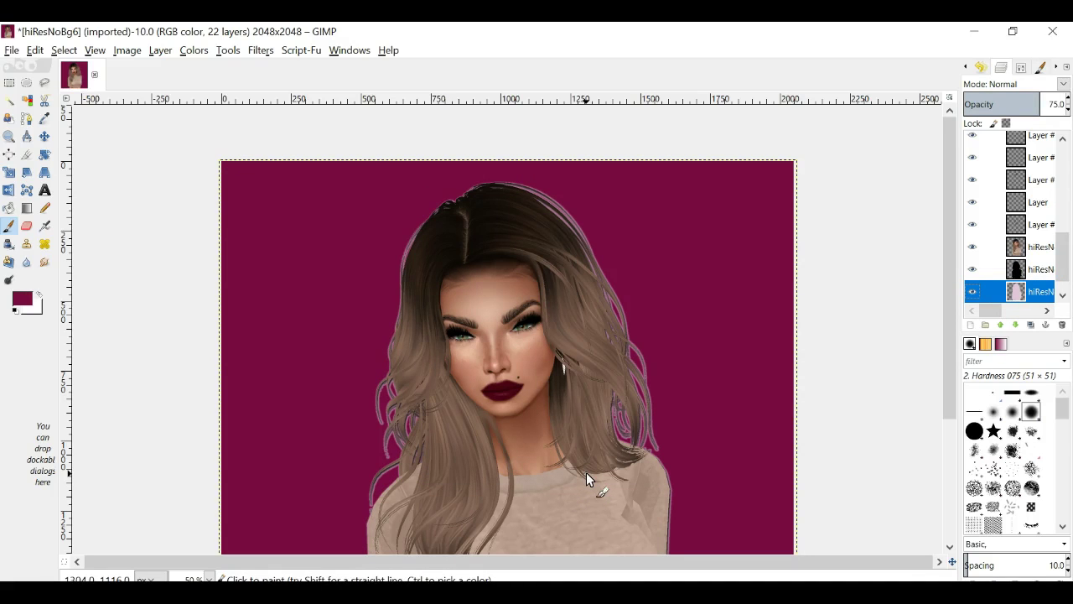
Apply a Gaussian Blur with a 140 px horizontal and vertical radius to the glow layer and lower its opacity to 29
left_click(263, 52)
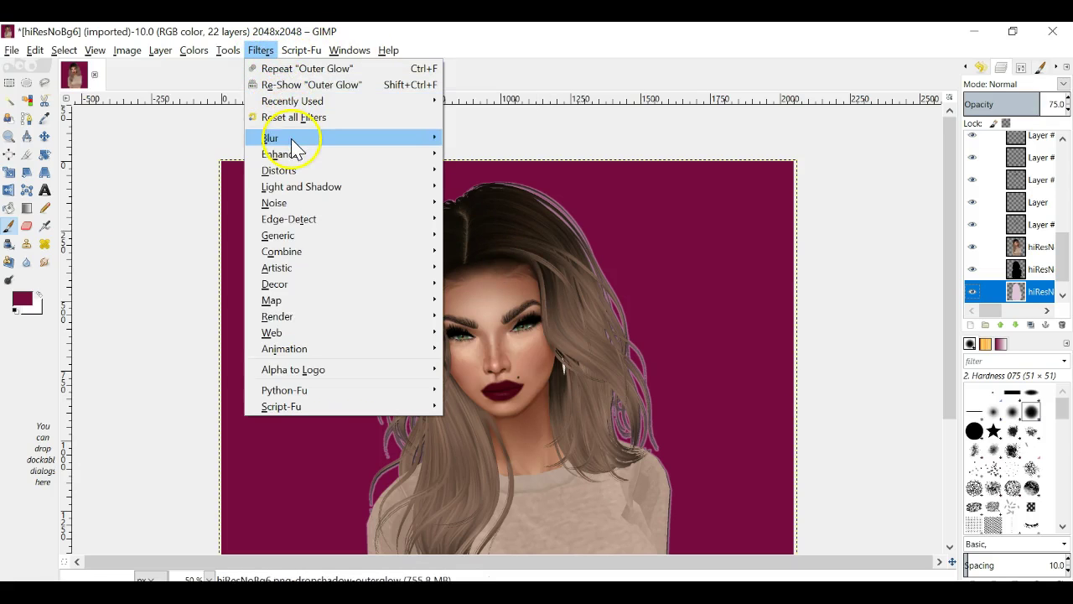
mouse_move(338, 141)
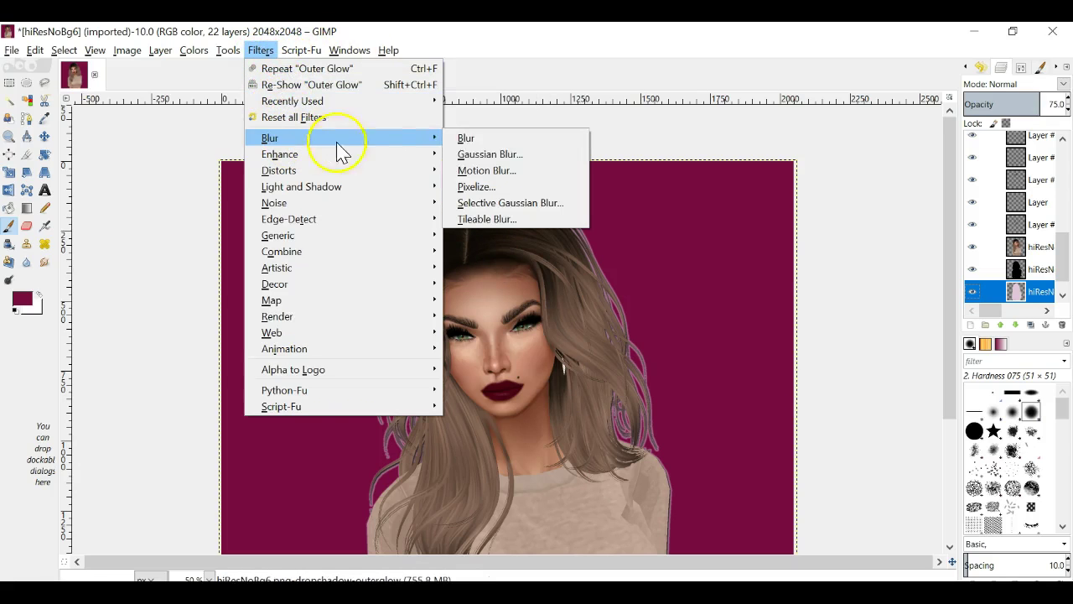
left_click(543, 160)
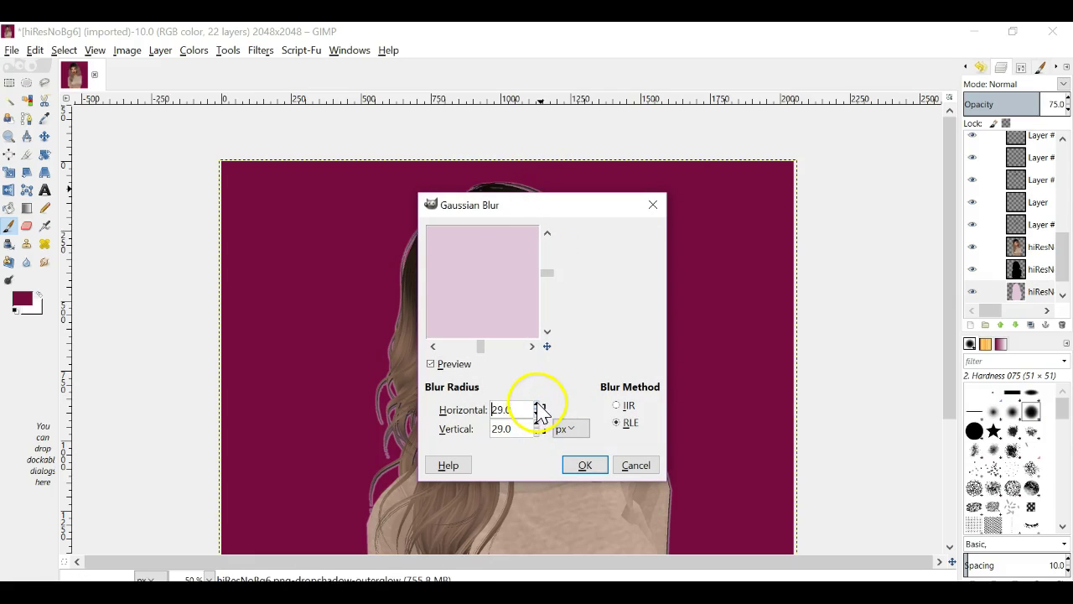
scroll(538, 410, "up", 4)
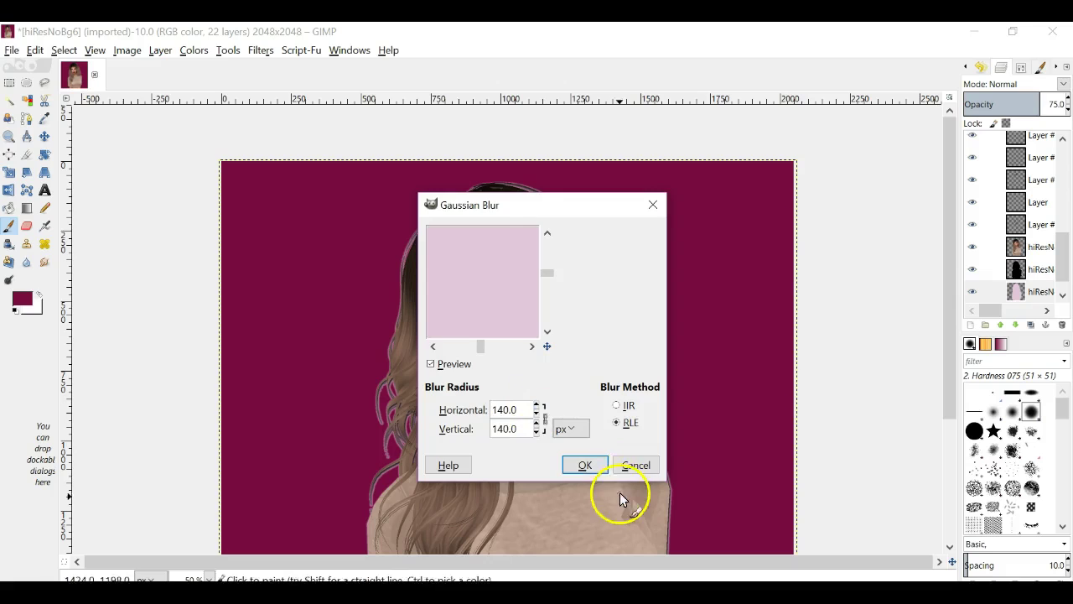
left_click(587, 466)
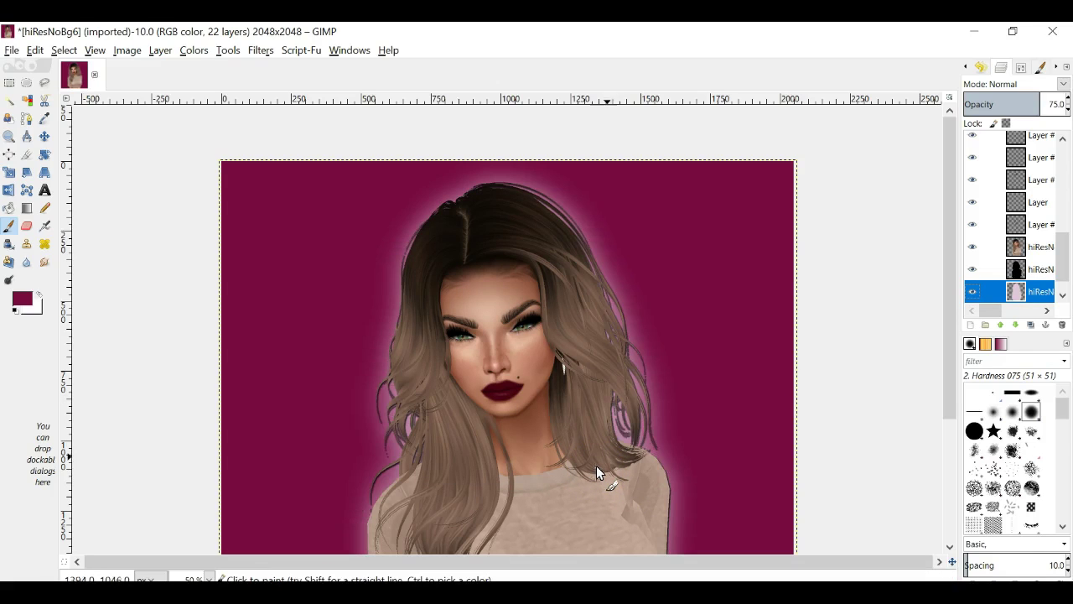
left_click(1069, 111)
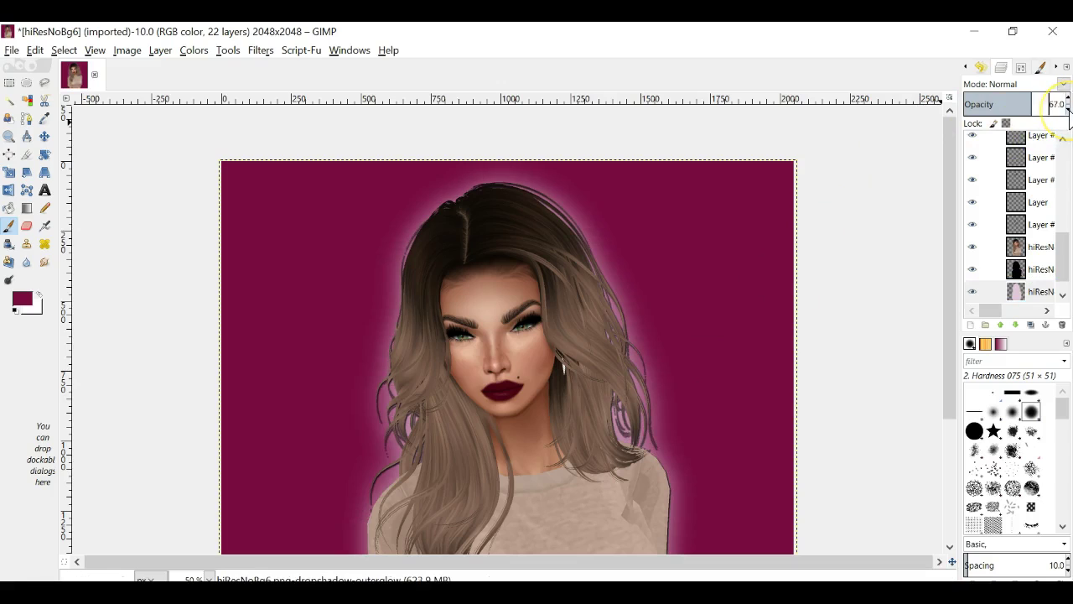
left_click(1068, 111)
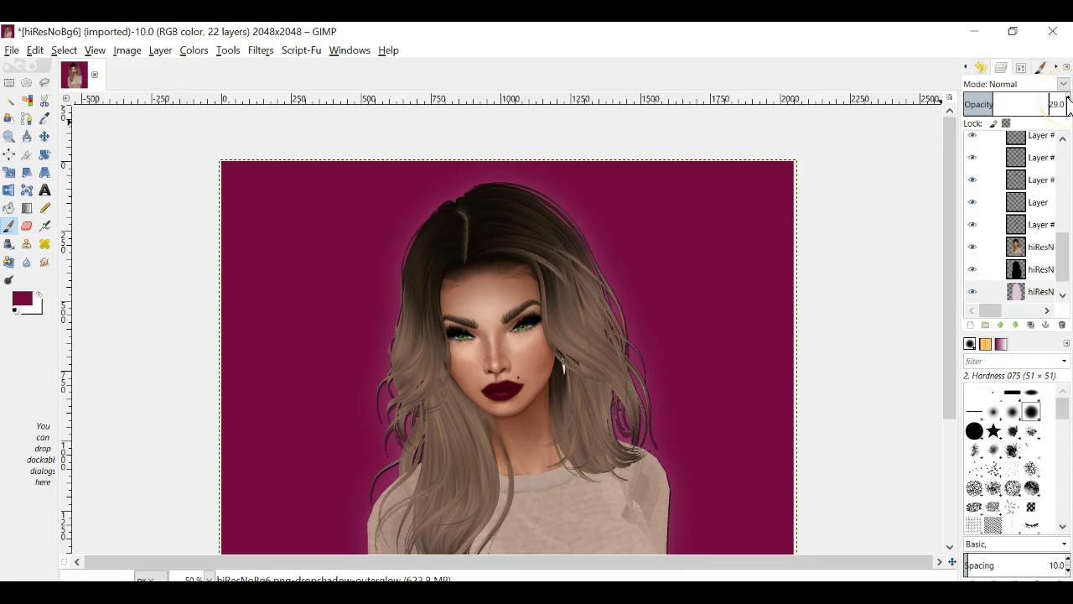
Add a second black Drop Shadow to the base portrait layer with 75 opacity, size 5, offset angle 120 and distance 5
left_click(1018, 249)
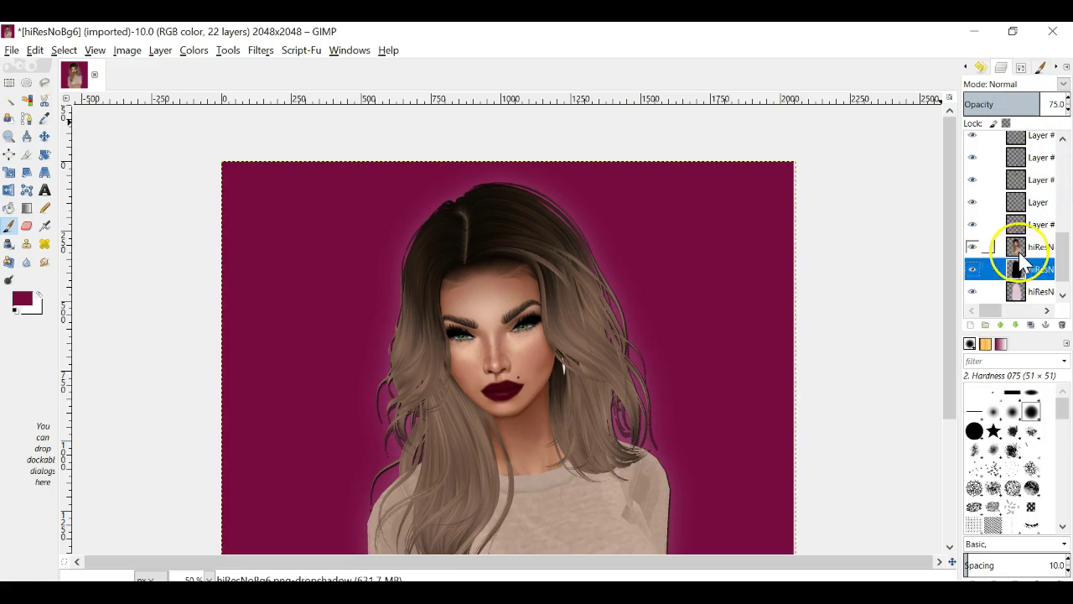
left_click(292, 53)
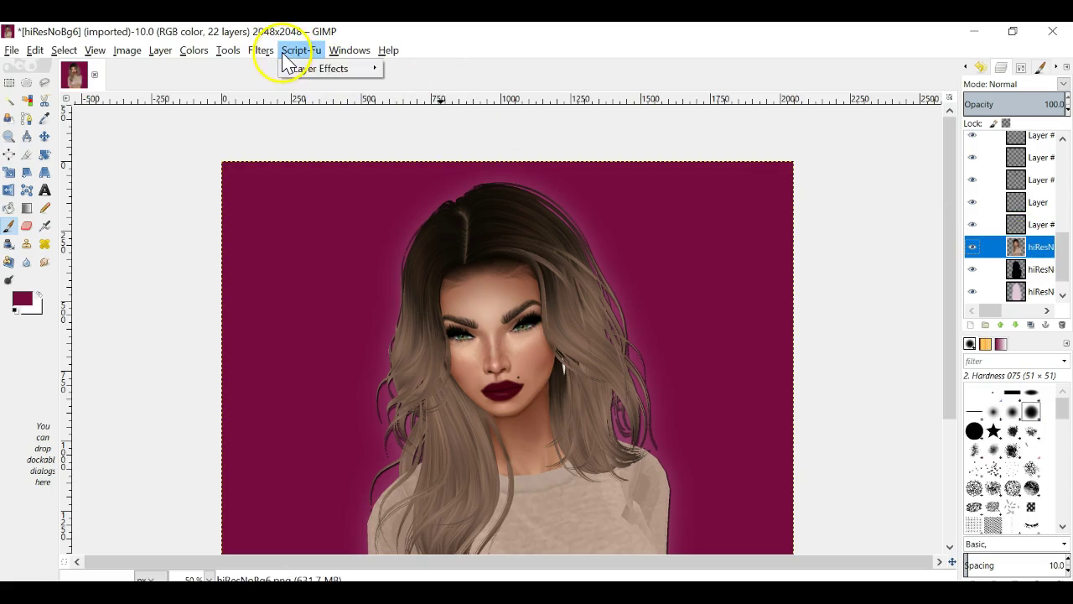
mouse_move(299, 70)
left_click(424, 101)
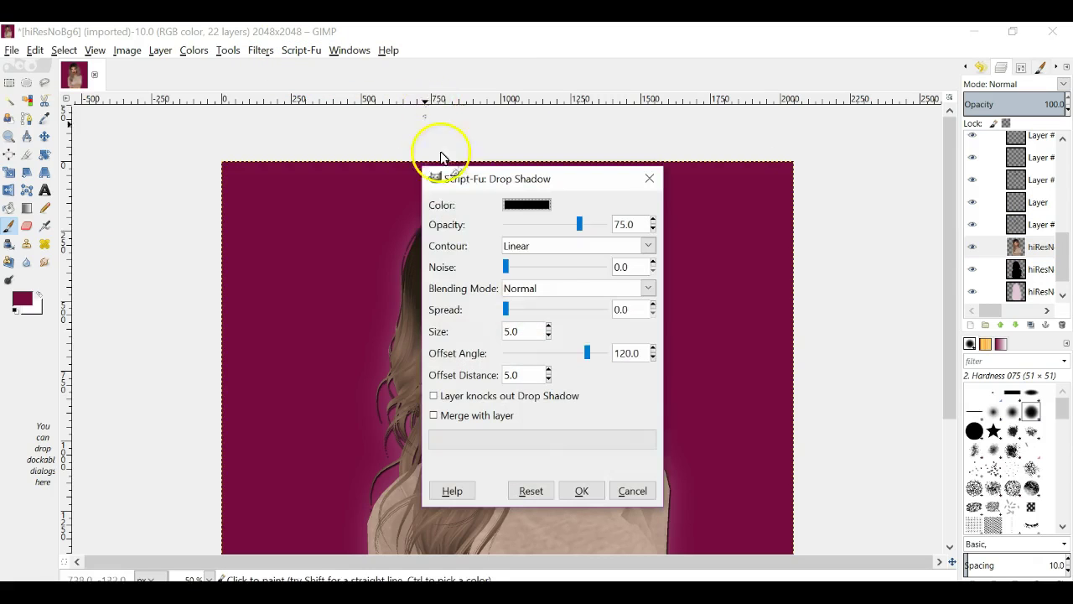
left_click(603, 494)
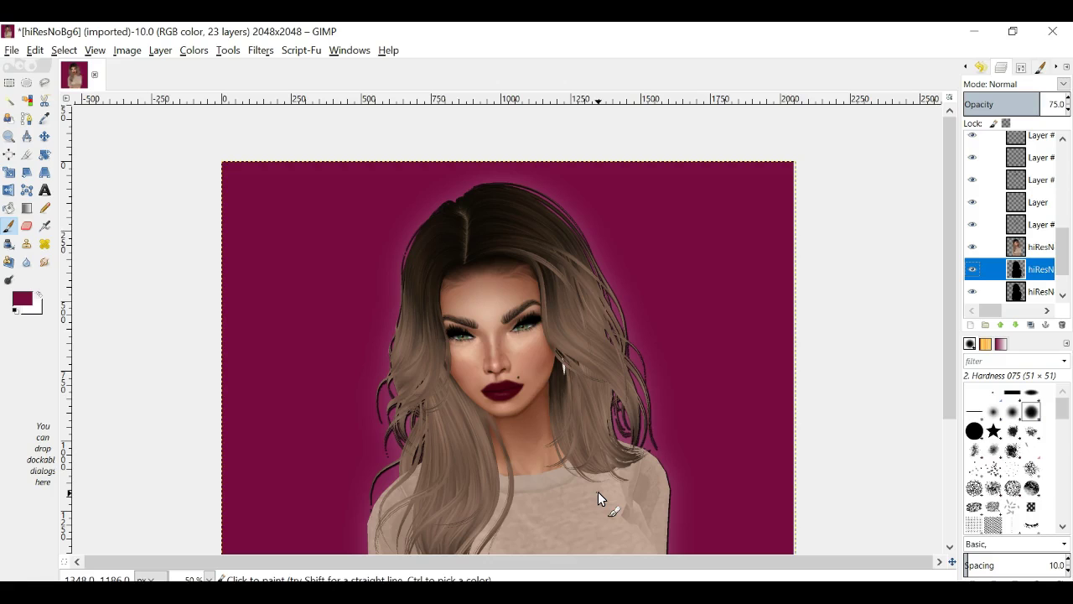
scroll(598, 491, "down", 5)
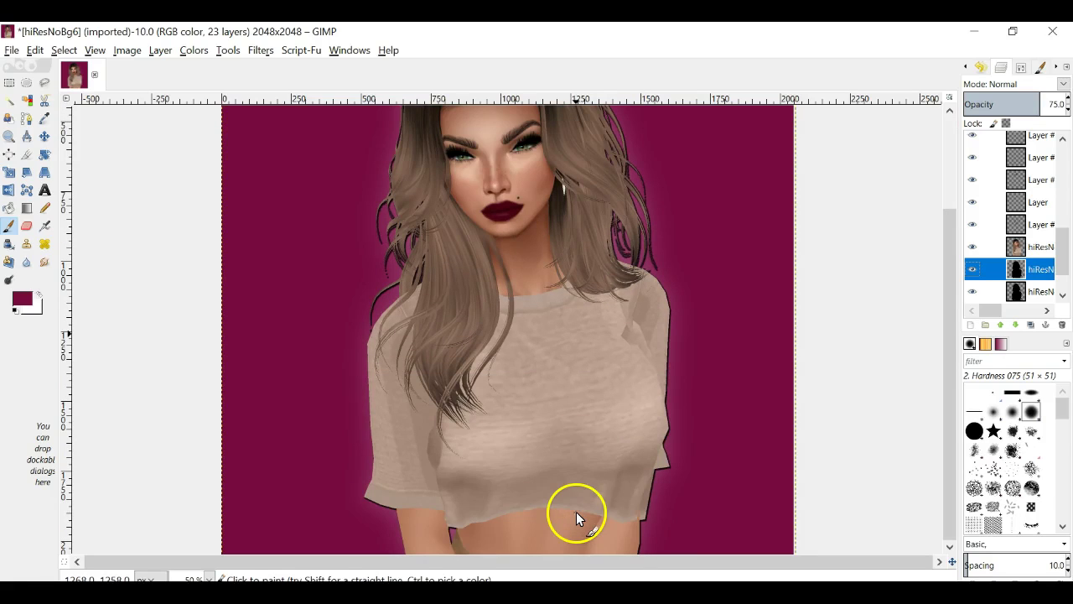
scroll(577, 512, "up", 3)
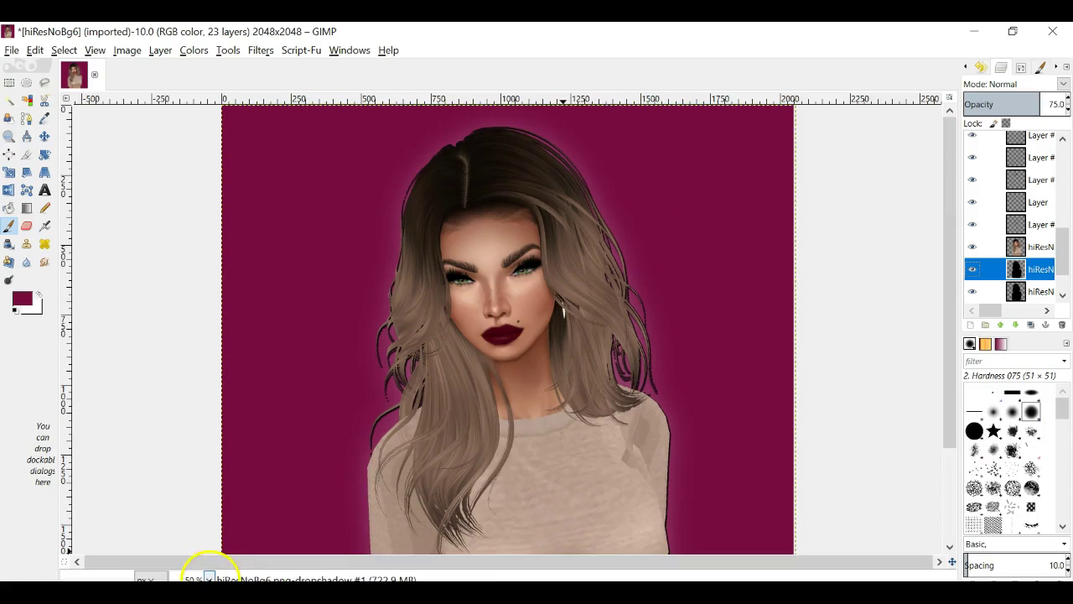
With the topmost layer active, crop the image to 848 × 960 px tightly around the portrait's face and hair
left_click(26, 154)
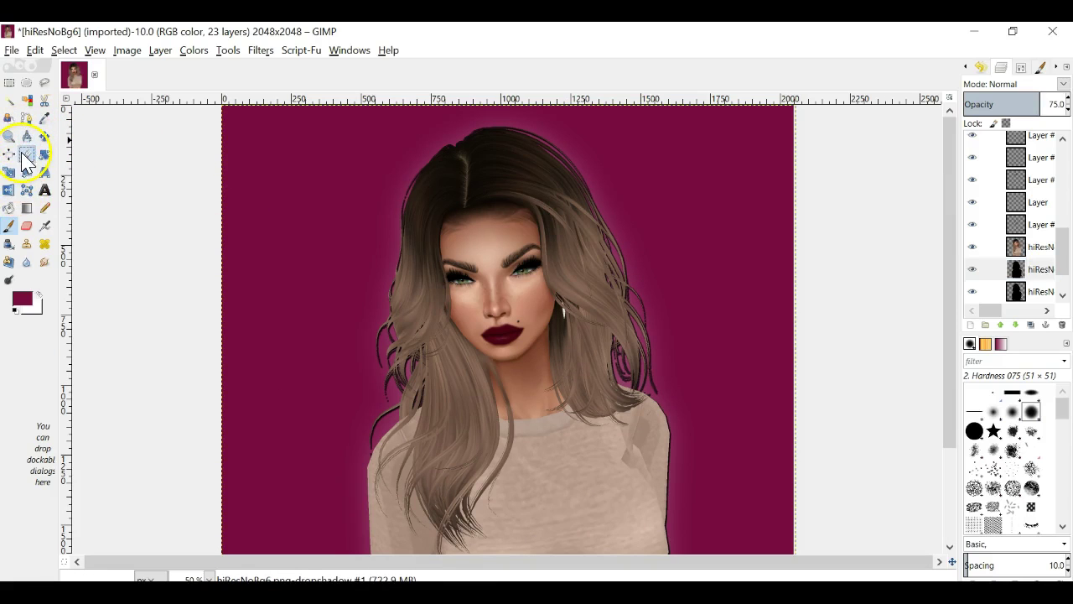
scroll(1037, 216, "up", 5)
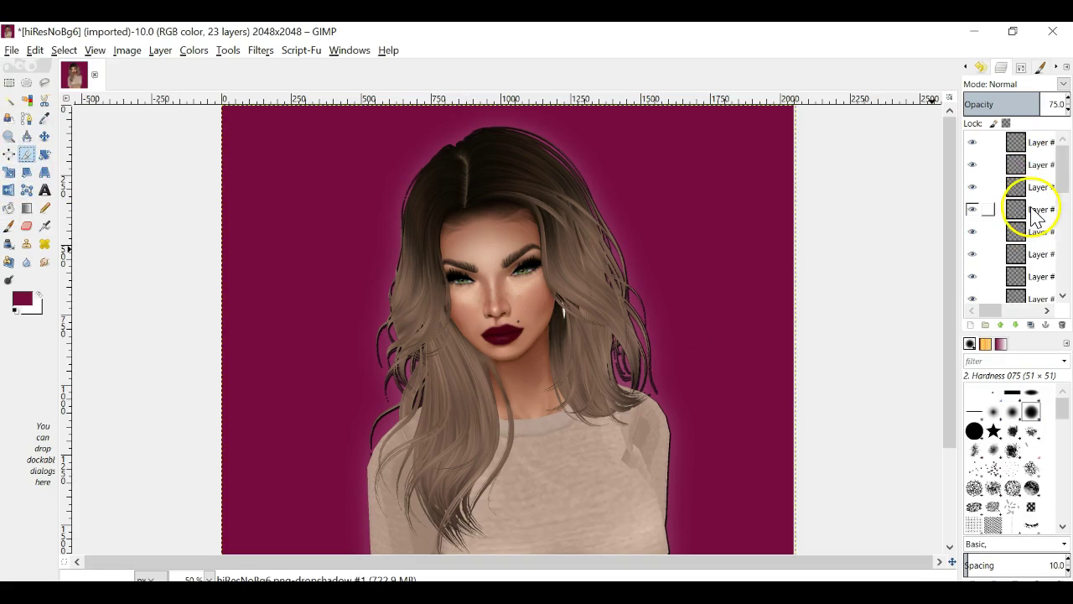
left_click(1025, 145)
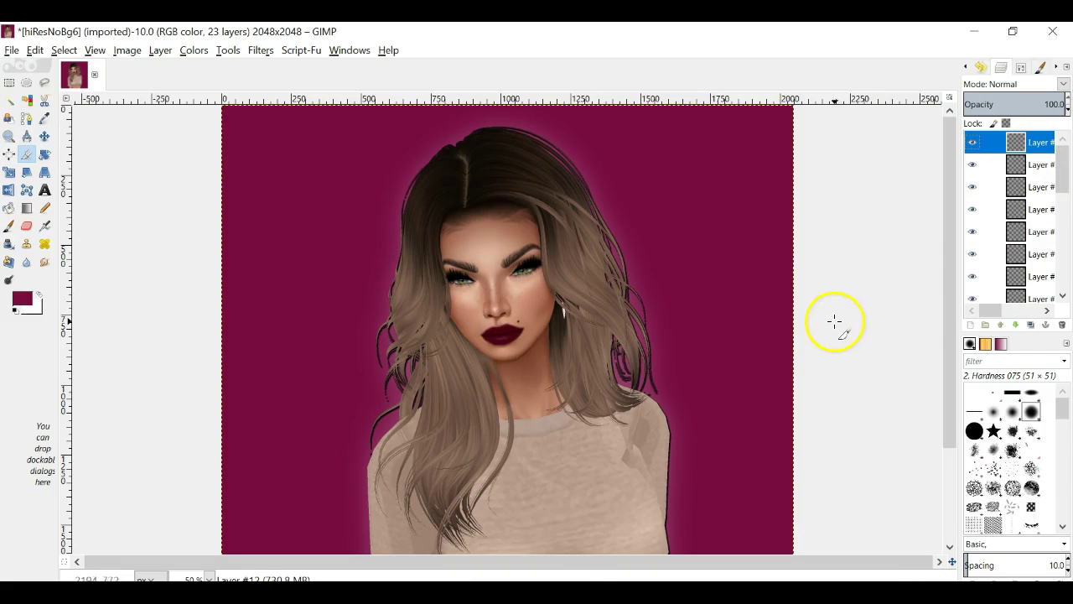
mouse_move(346, 119)
left_mouse_down()
mouse_move(563, 184)
mouse_move(689, 480)
mouse_move(628, 383)
left_mouse_up()
left_click_drag(350, 234, 407, 256)
left_click_drag(515, 125, 509, 172)
left_click_drag(628, 260, 582, 287)
left_click_drag(417, 289, 430, 289)
mouse_move(588, 290)
left_mouse_down()
mouse_move(567, 292)
mouse_move(575, 307)
mouse_move(603, 277)
left_mouse_up()
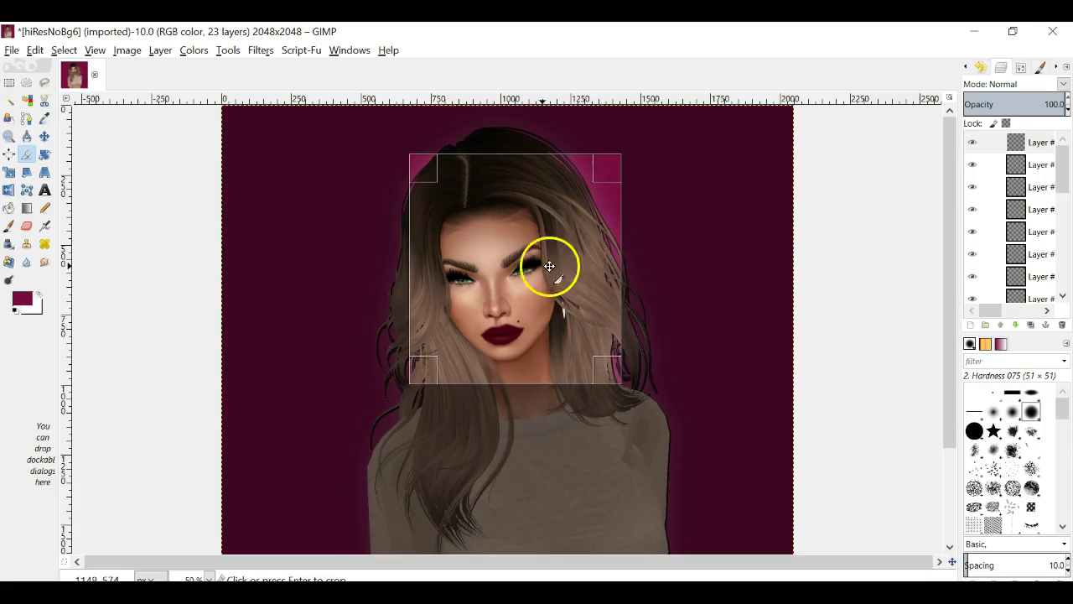
left_click_drag(428, 280, 402, 285)
left_click_drag(498, 168, 497, 136)
mouse_move(496, 263)
left_mouse_down()
mouse_move(492, 252)
mouse_move(492, 270)
left_mouse_up()
left_click(492, 270)
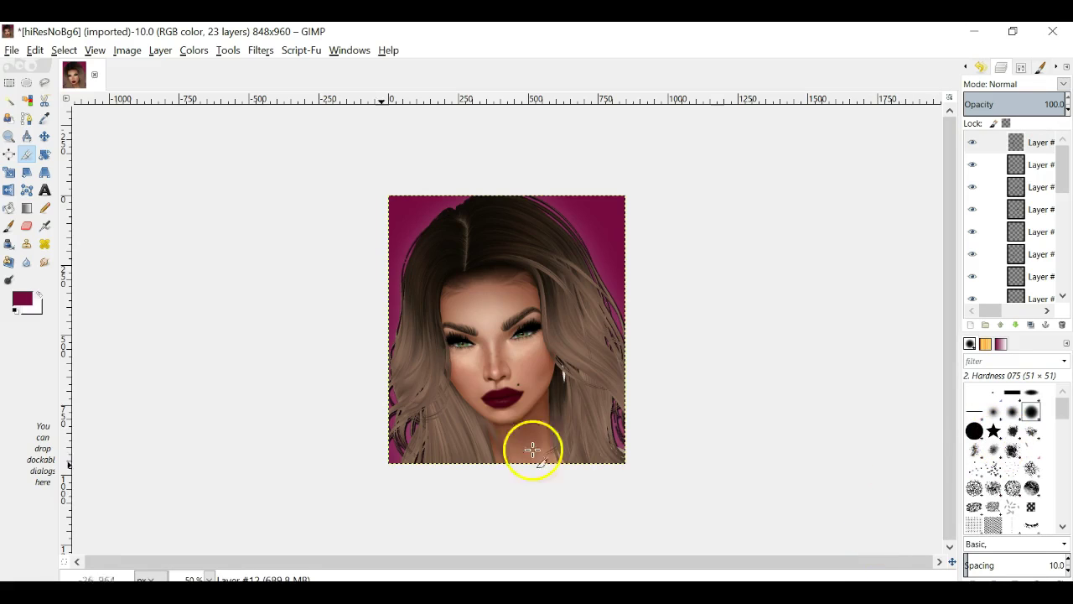
Set the foreground color to white (ffffff)
left_click(25, 297)
left_click_drag(31, 303, 109, 411)
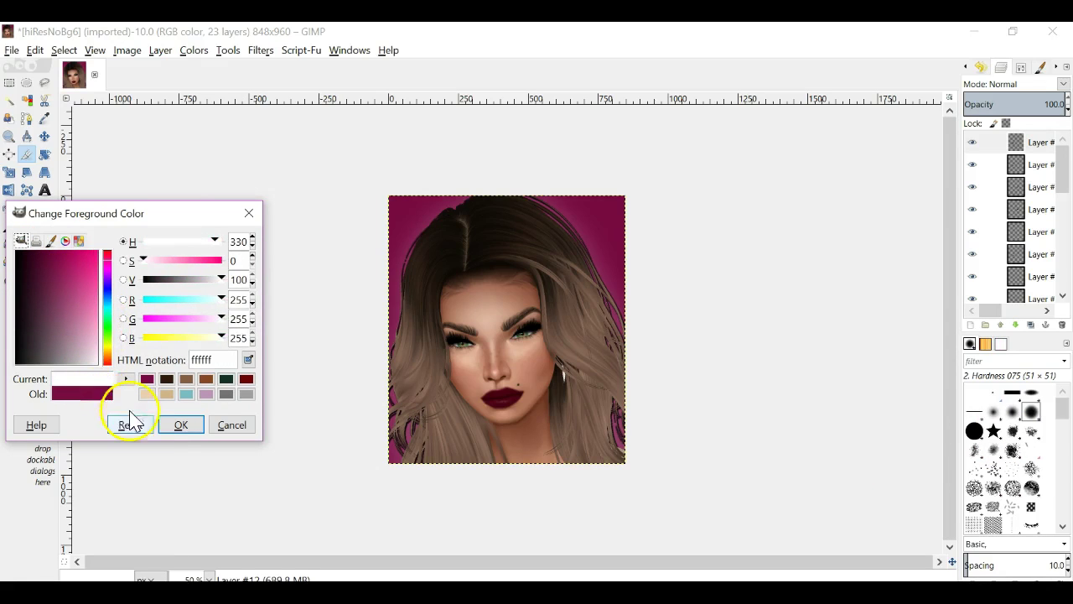
left_click(184, 425)
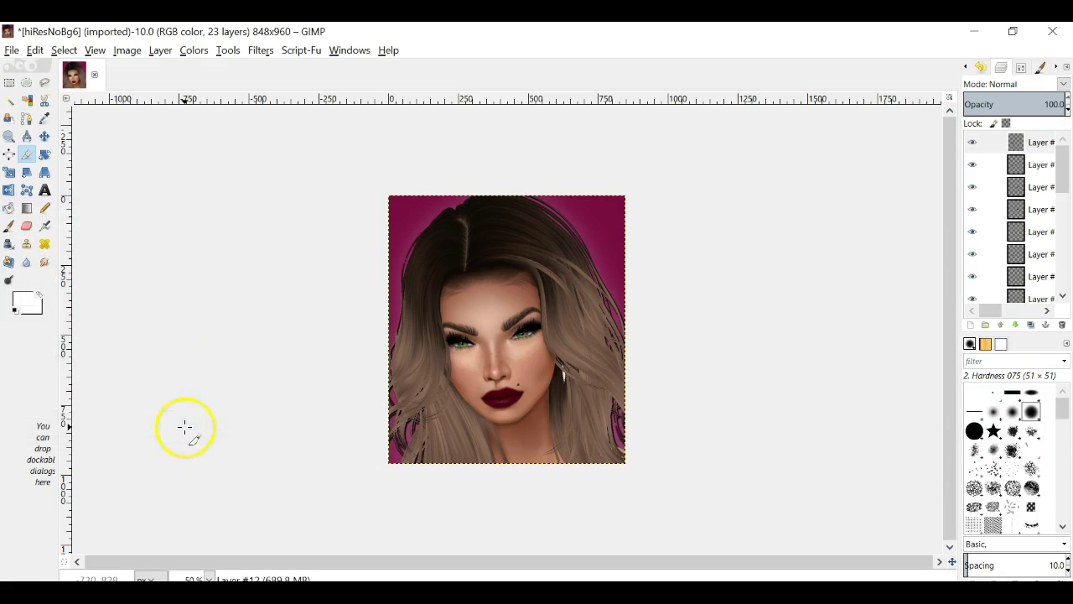
Add white "Chillz" text in Blacksword at 118 px, in a box about 746 × 232 px across the portrait's upper hair
left_click(46, 189)
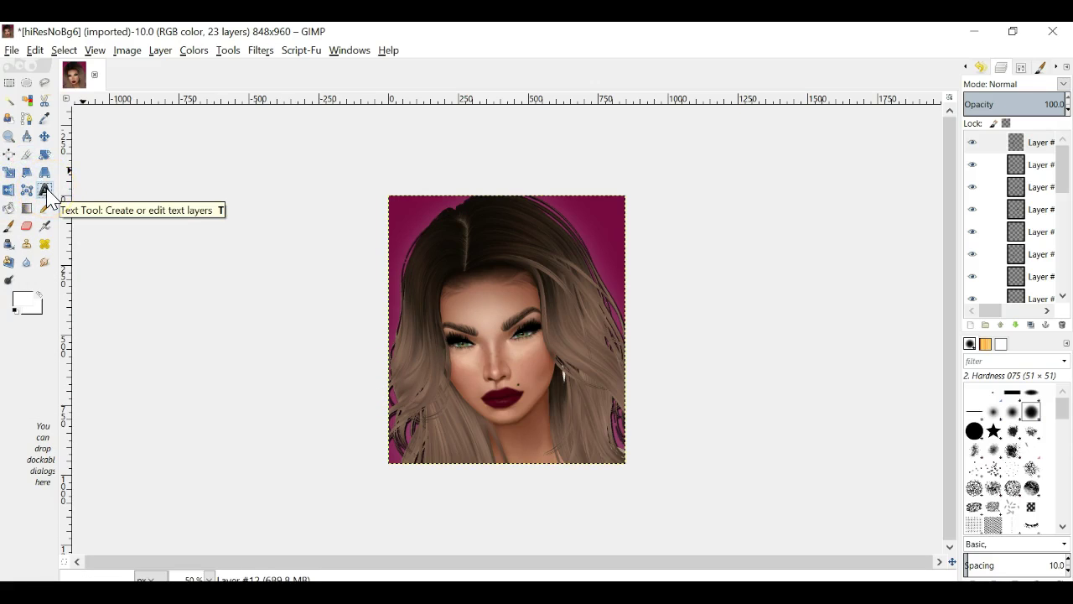
left_click(240, 216)
left_click(46, 192)
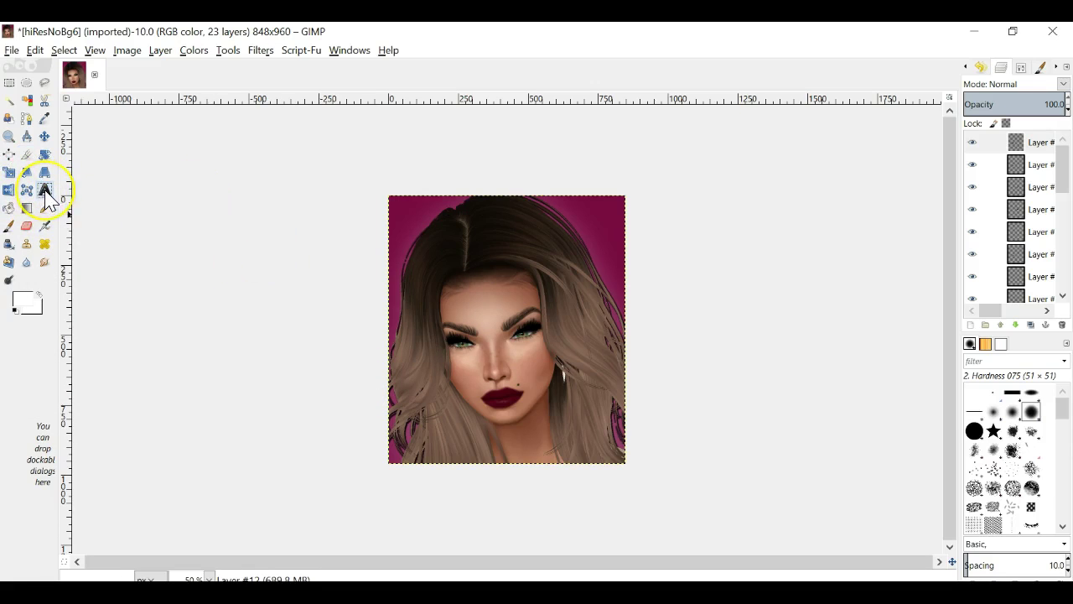
left_click(47, 191)
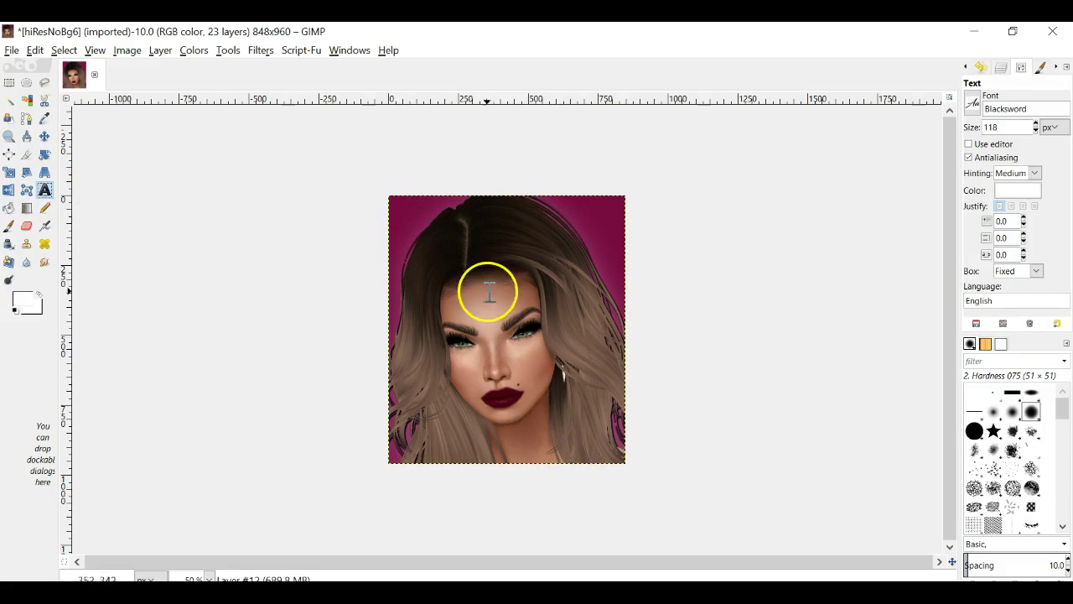
left_click_drag(406, 209, 612, 271)
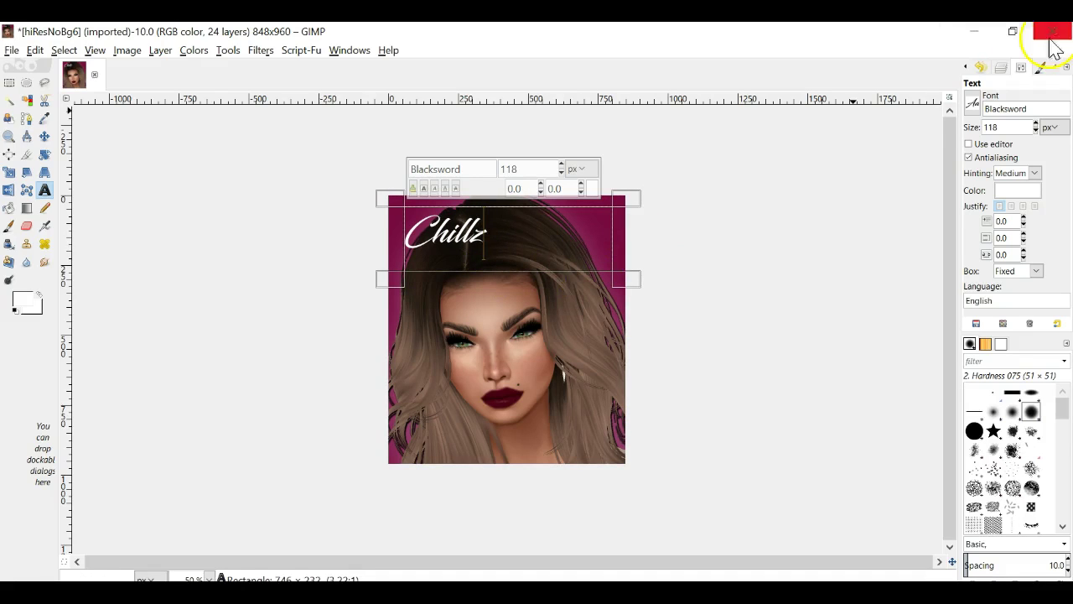
Try the bromello font on the "Chillz" text
left_click(973, 104)
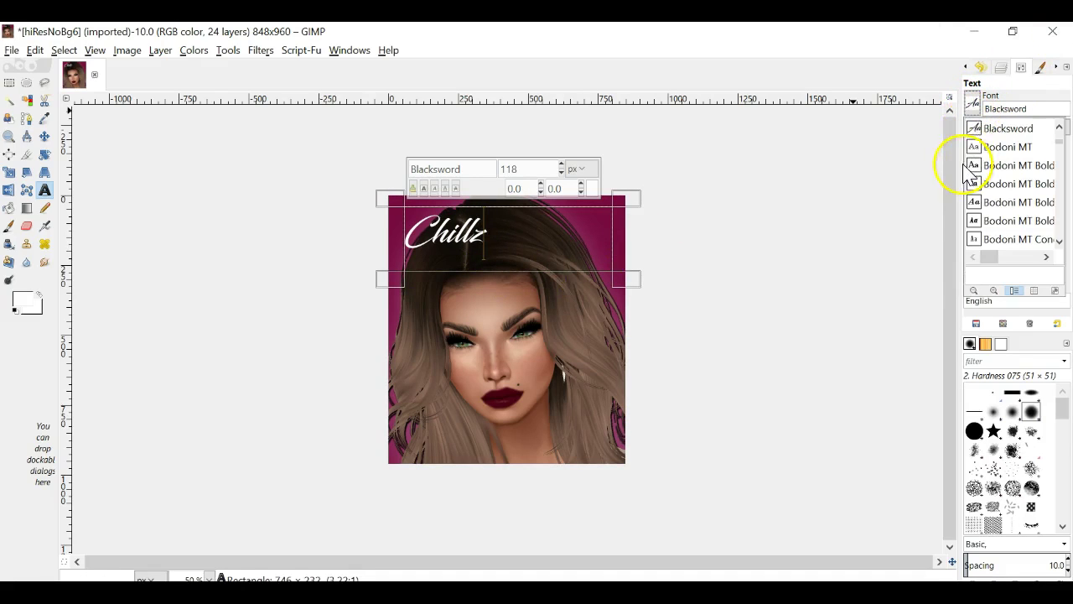
scroll(975, 166, "down", 3)
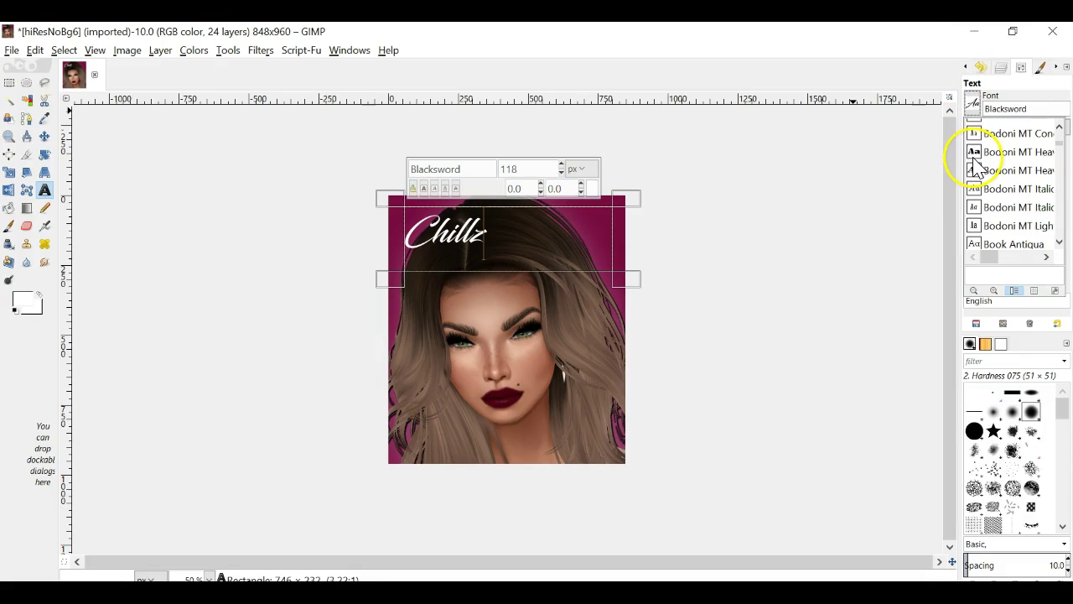
scroll(990, 197, "down", 5)
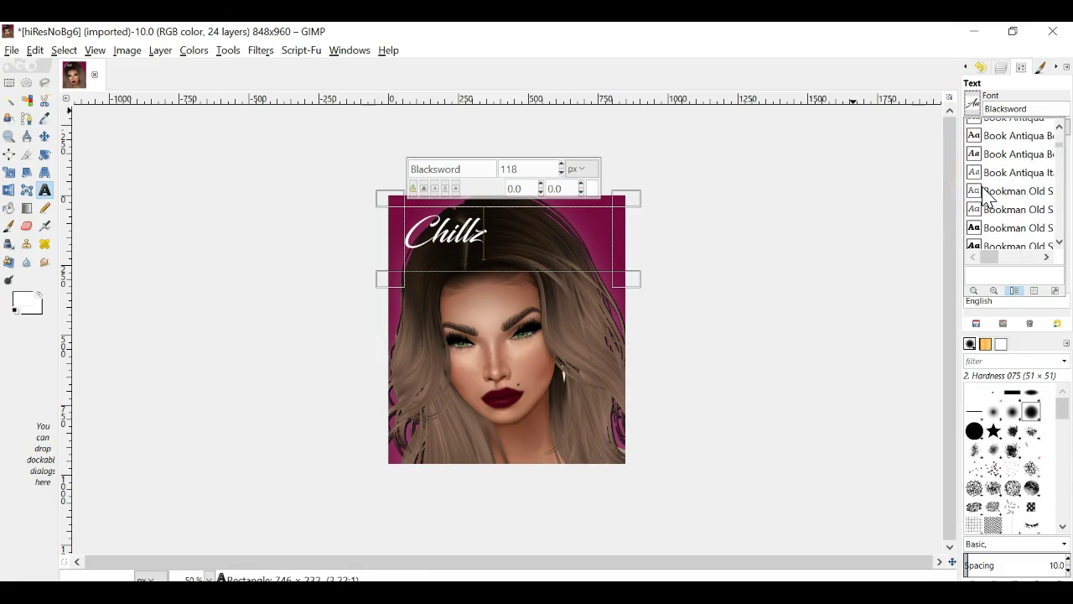
scroll(988, 198, "down", 2)
scroll(987, 196, "down", 1)
left_click(983, 197)
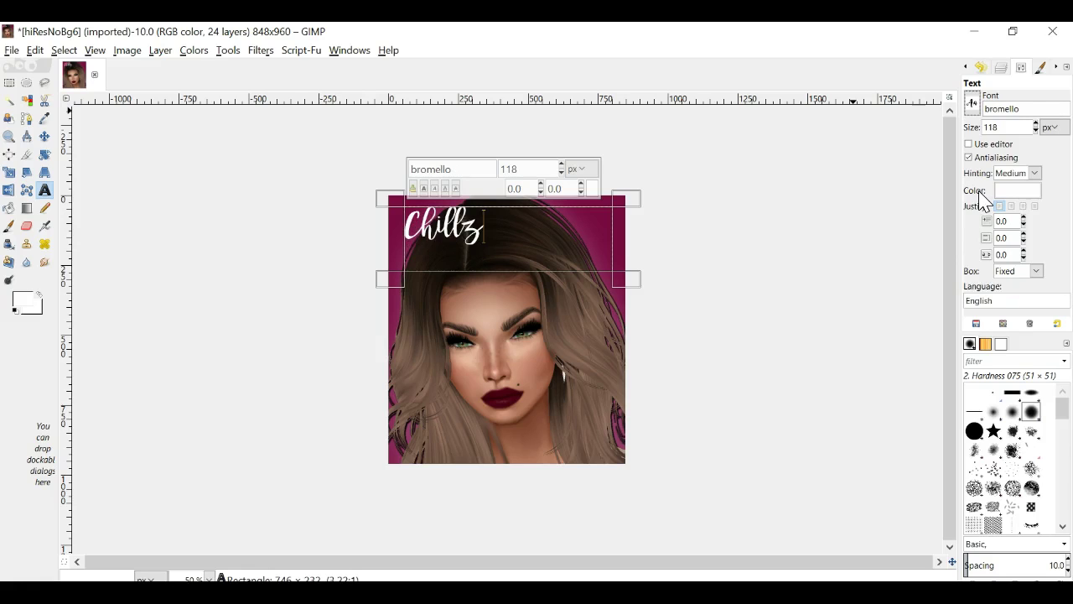
Try the Chiller Semi-Expanded font on the "Chillz" text
left_click(973, 104)
scroll(992, 172, "down", 5)
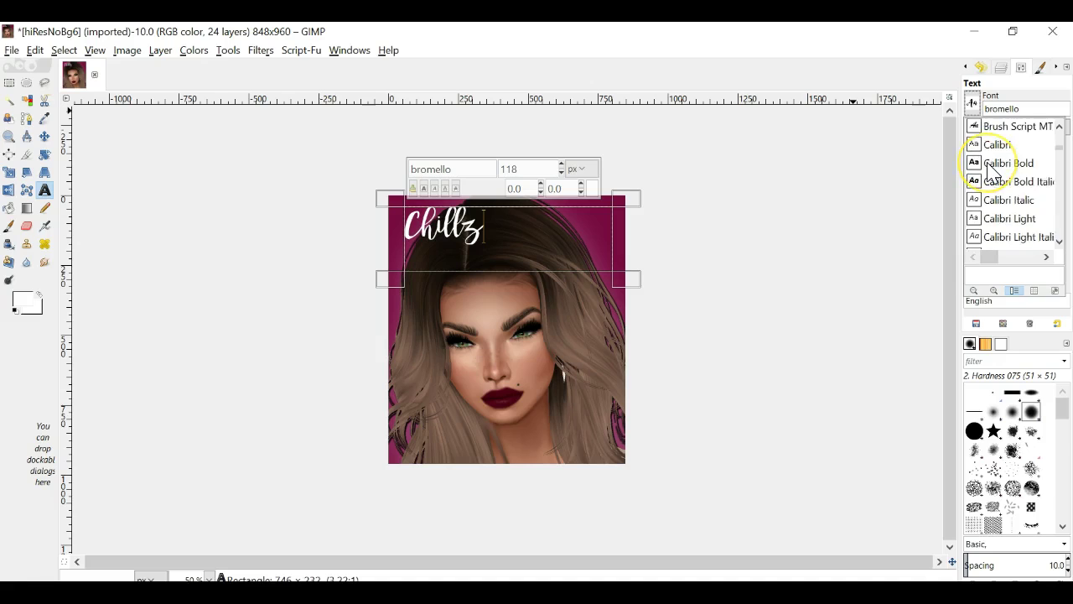
scroll(992, 171, "down", 6)
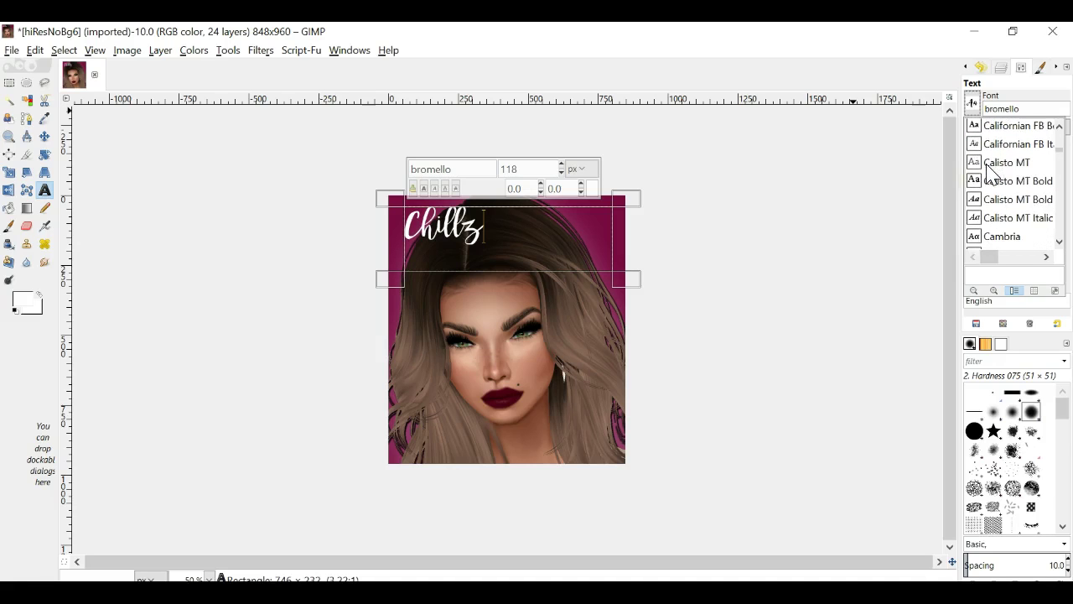
scroll(992, 172, "down", 2)
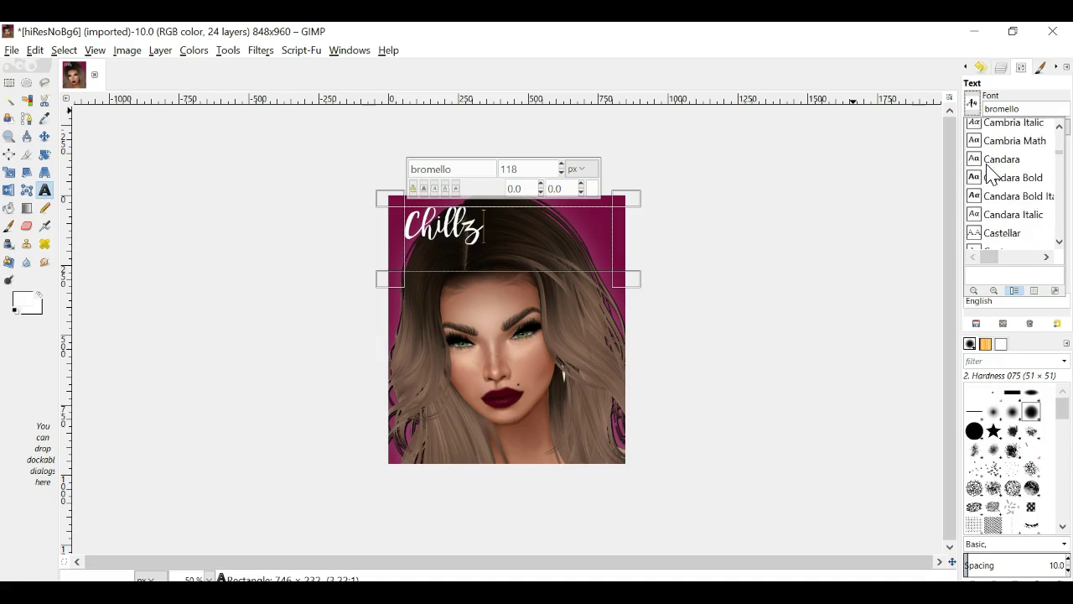
scroll(992, 177, "down", 4)
scroll(990, 176, "down", 4)
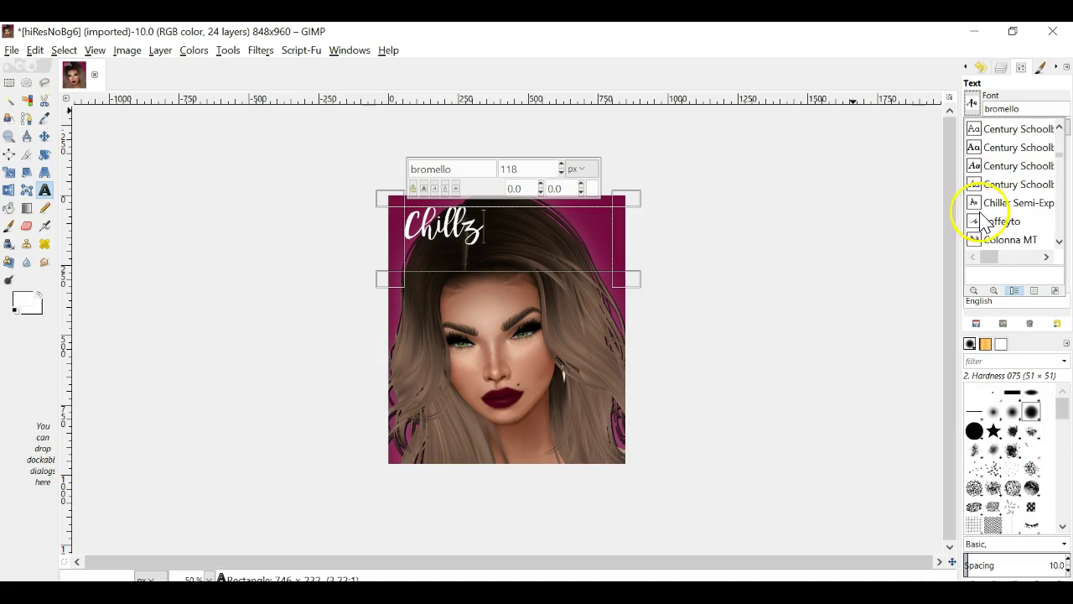
left_click(975, 210)
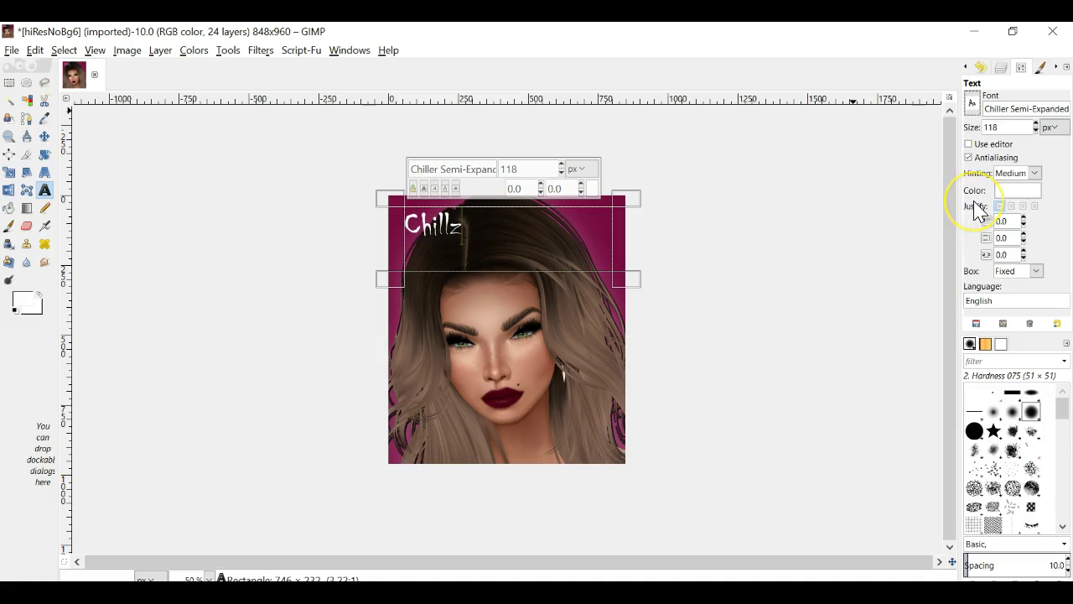
Try the coffeyto and Colonna MT fonts on the "Chillz" text
left_click(973, 104)
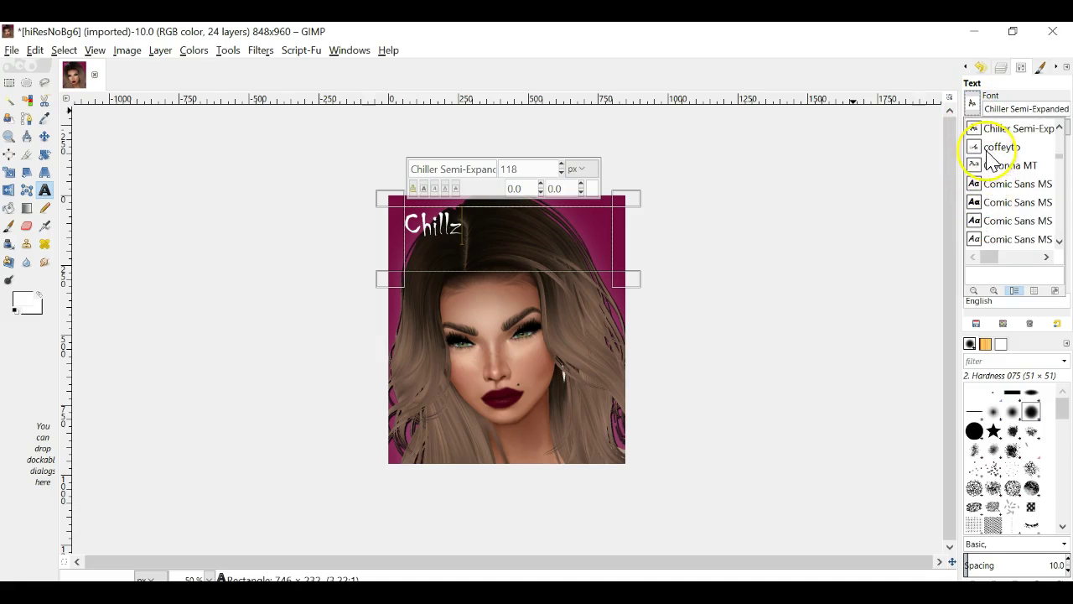
left_click(1002, 146)
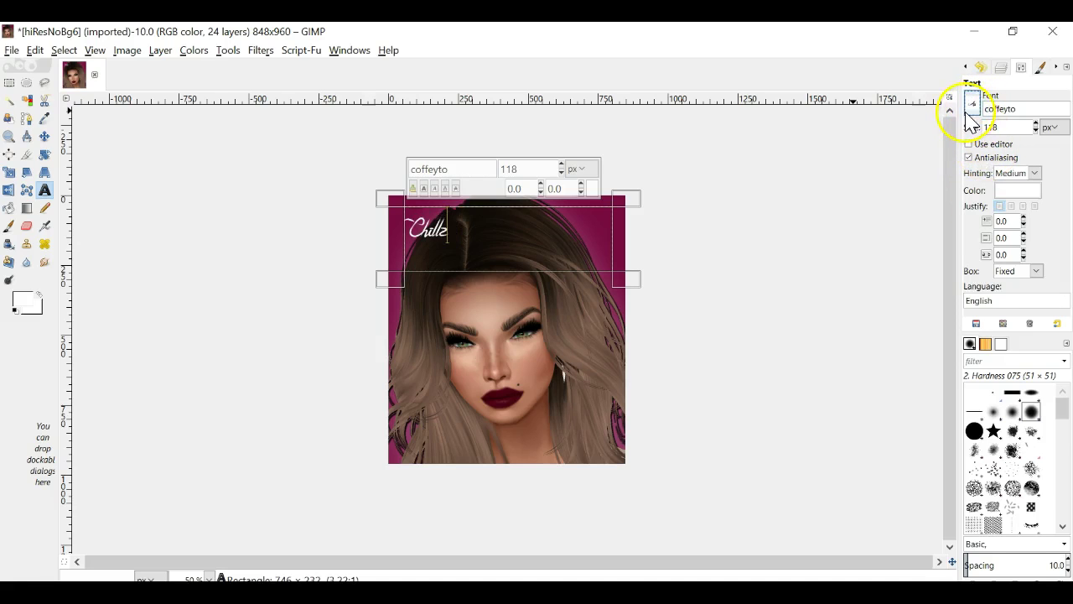
left_click(973, 106)
left_click(1007, 147)
left_click(978, 123)
Set the "Chillz" text's font to Edwardian Script ITC
left_click(974, 107)
scroll(996, 171, "down", 2)
scroll(1000, 170, "down", 6)
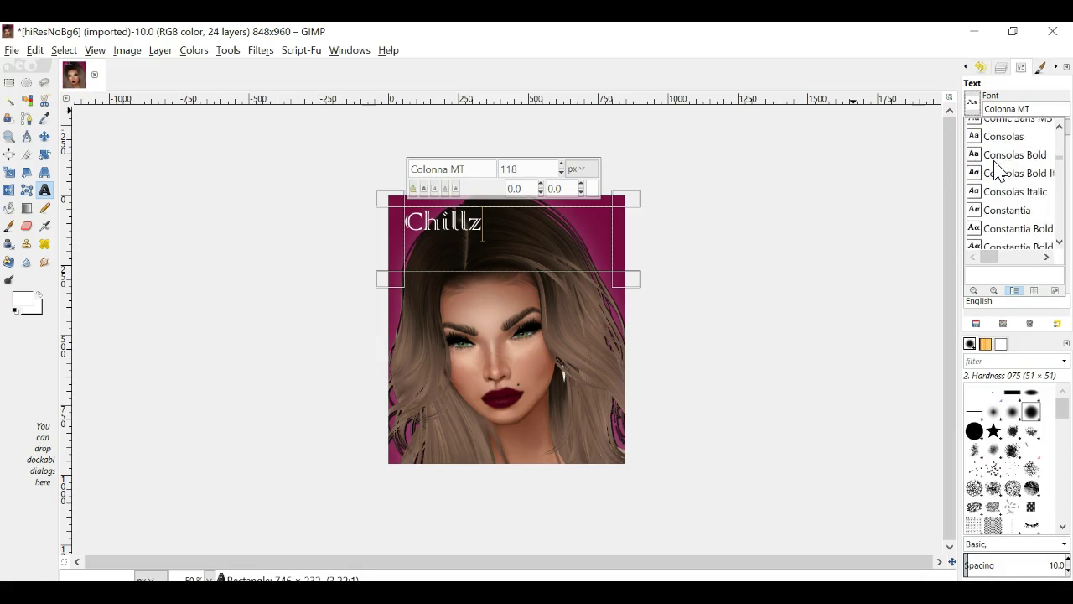
scroll(998, 171, "down", 5)
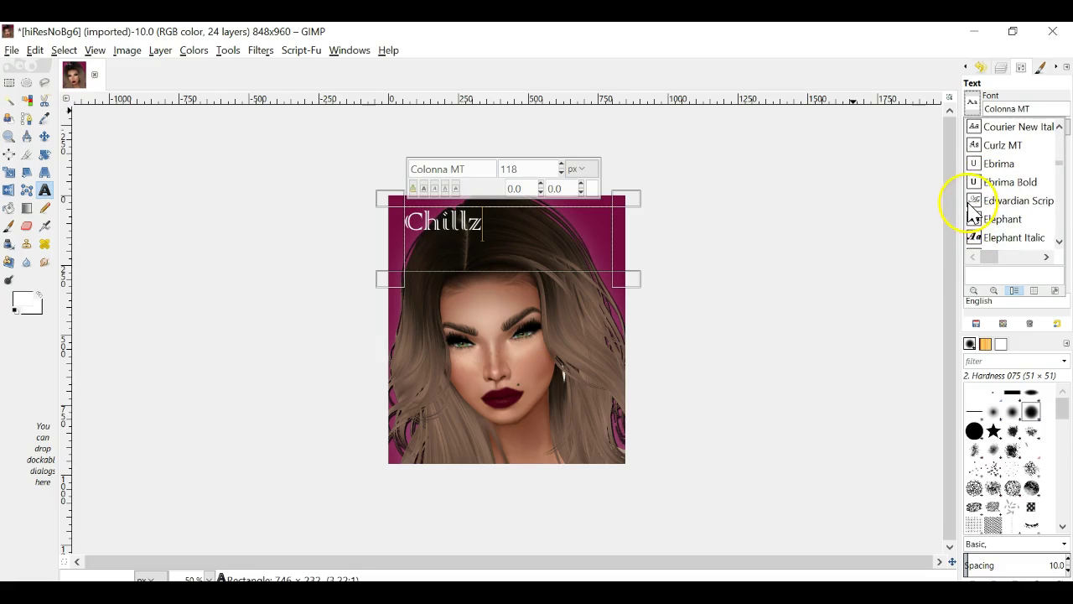
left_click(972, 201)
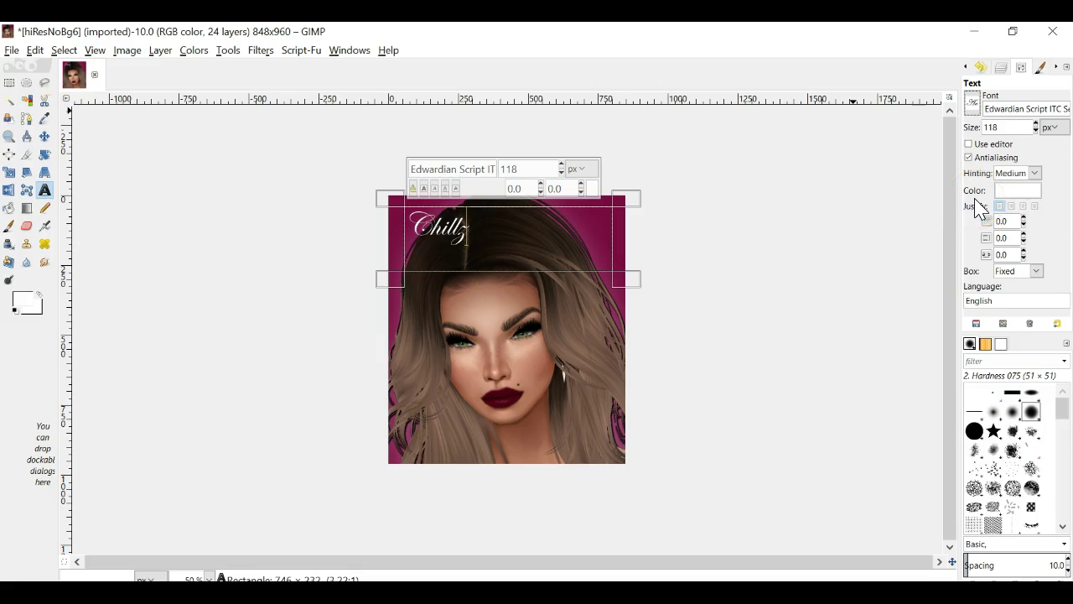
Move the "Chillz" text to the lower-left area of the portrait and rotate it by -15 degrees
left_click(45, 135)
left_click_drag(453, 221, 459, 441)
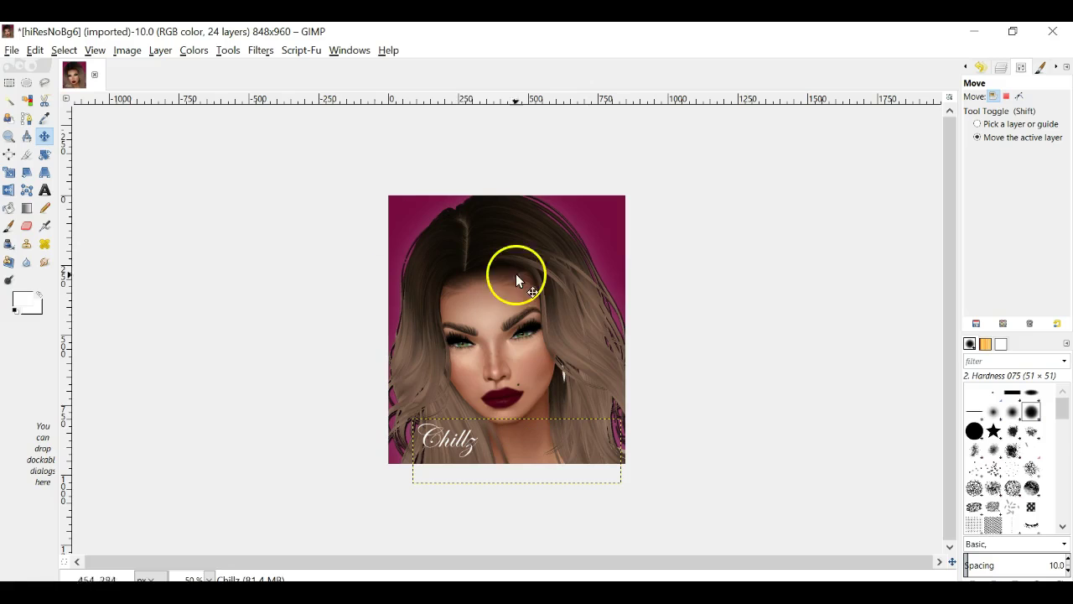
left_click(45, 155)
left_click(486, 439)
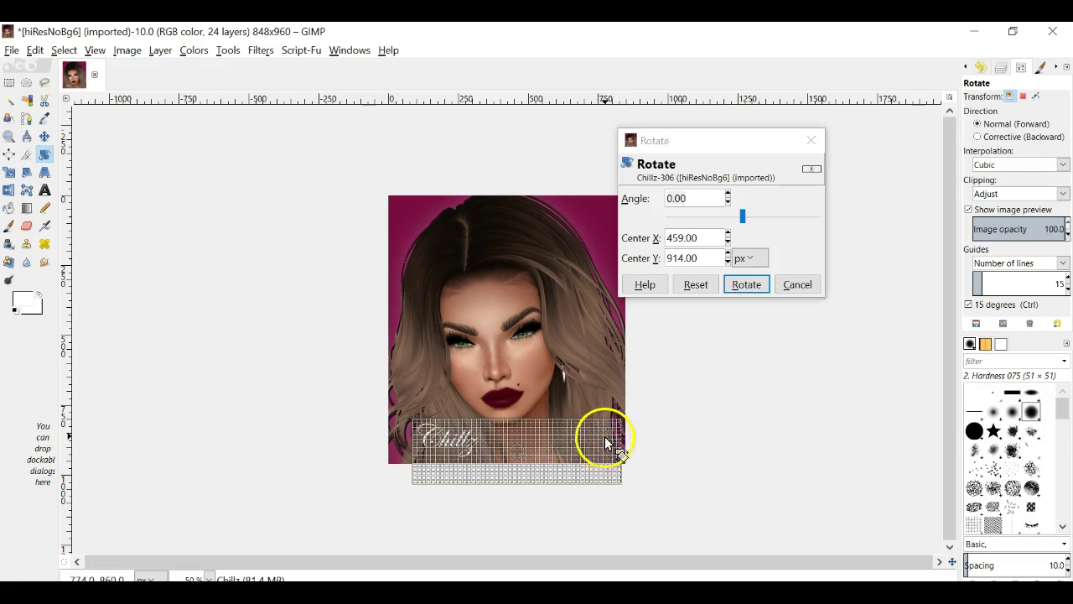
key("Escape")
left_click_drag(439, 445, 474, 476)
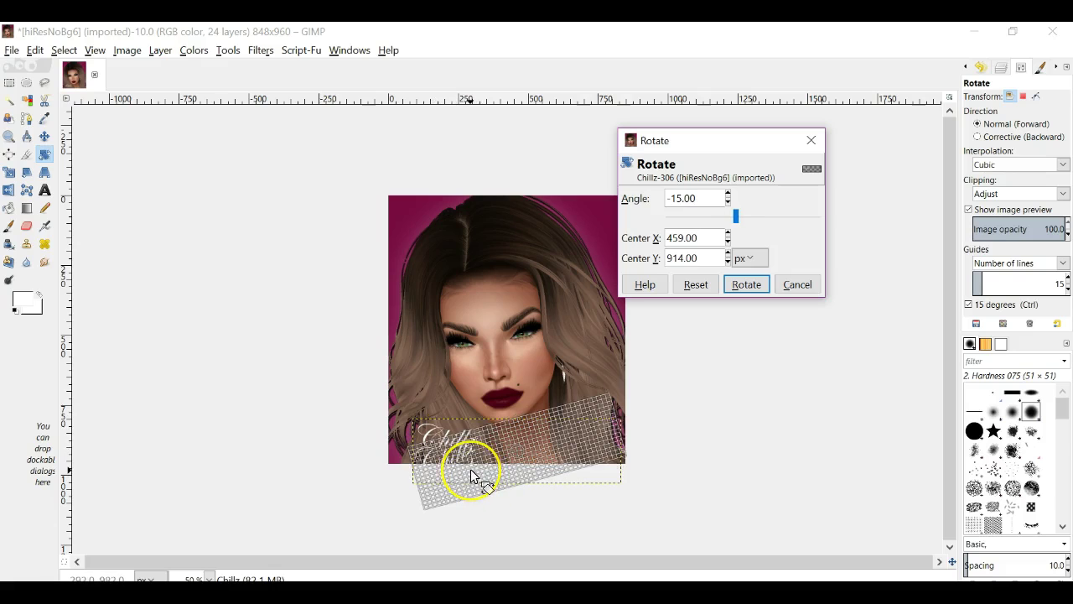
key("Return")
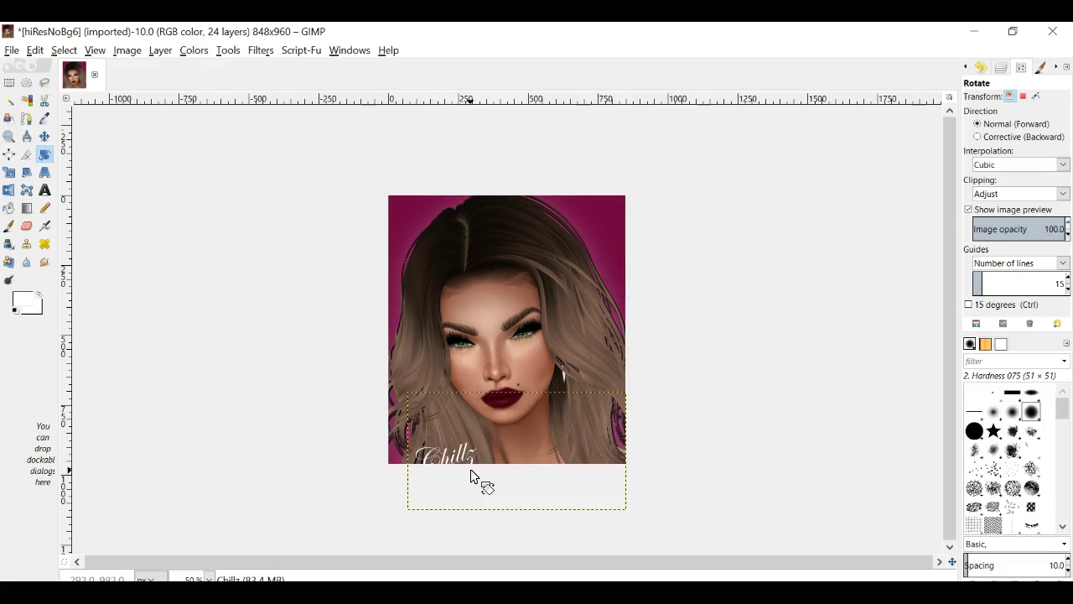
Move the rotated "Chillz" text up so it sits fully inside the portrait's lower-left corner
left_click(45, 136)
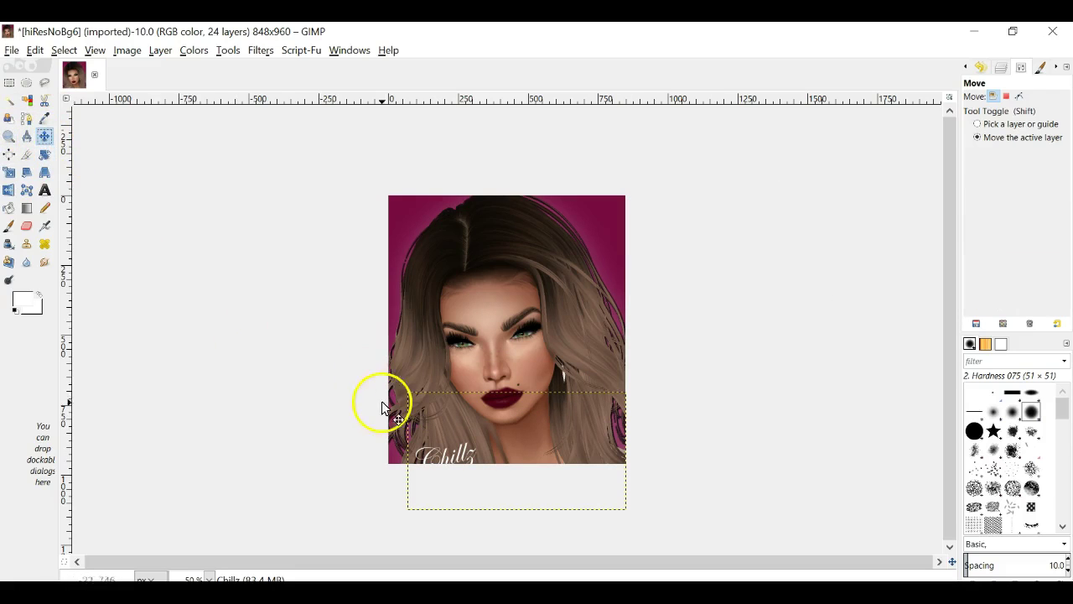
left_click_drag(459, 466, 456, 439)
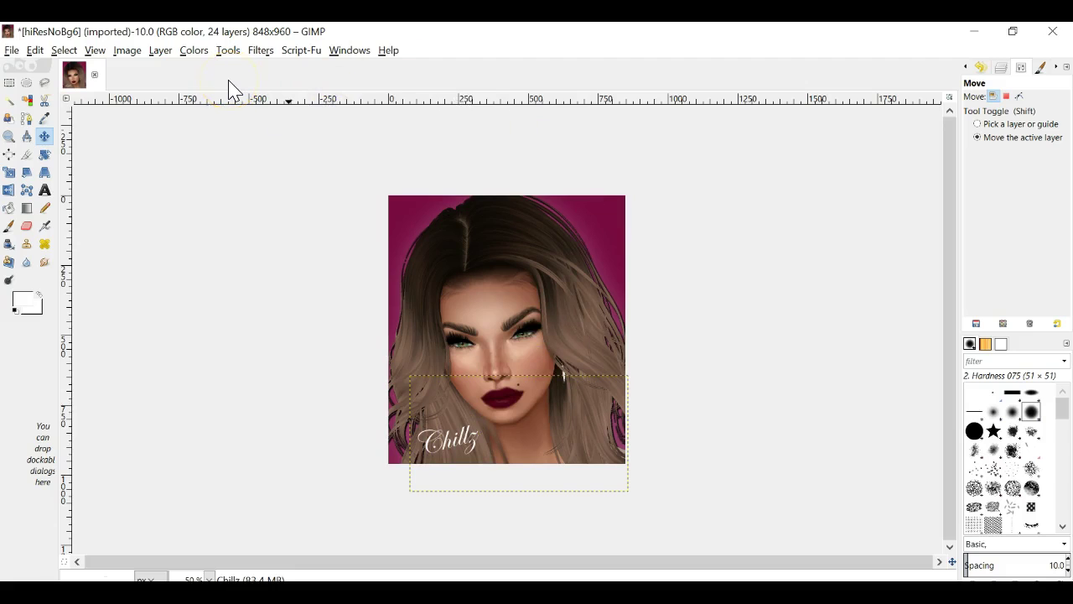
left_click(56, 62)
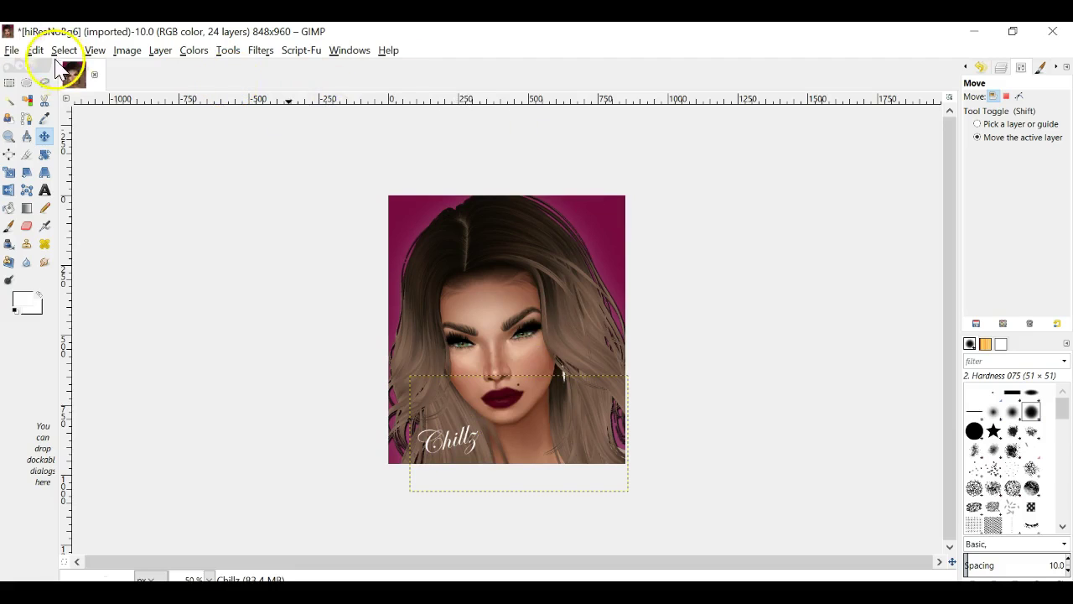
Add a black drop shadow to the "Chillz" text with opacity 75, size 5, offset angle 120 and offset distance 5
left_click(301, 50)
mouse_move(312, 68)
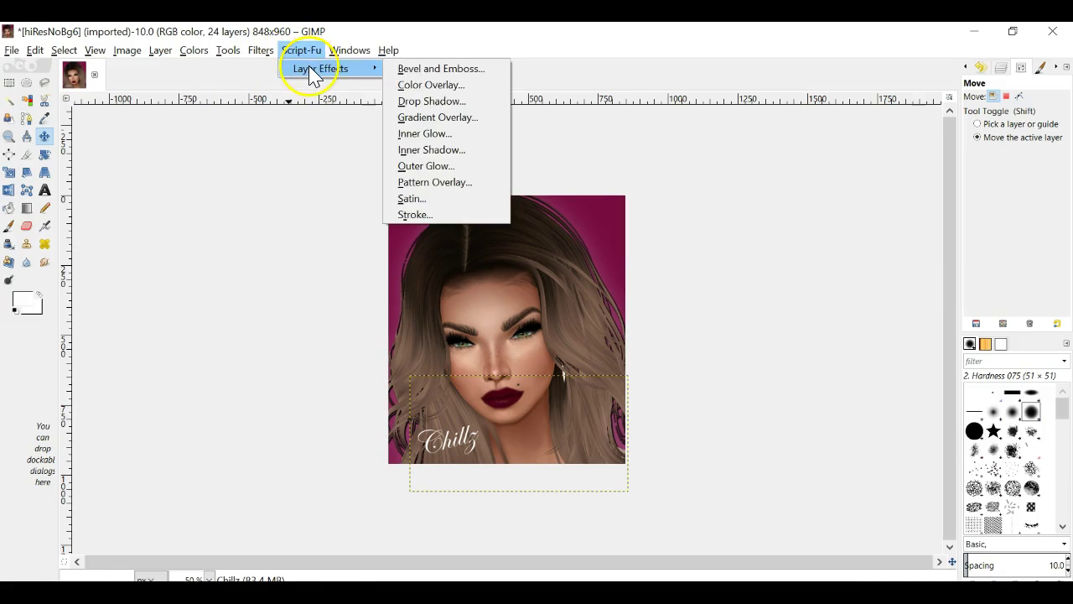
left_click(428, 101)
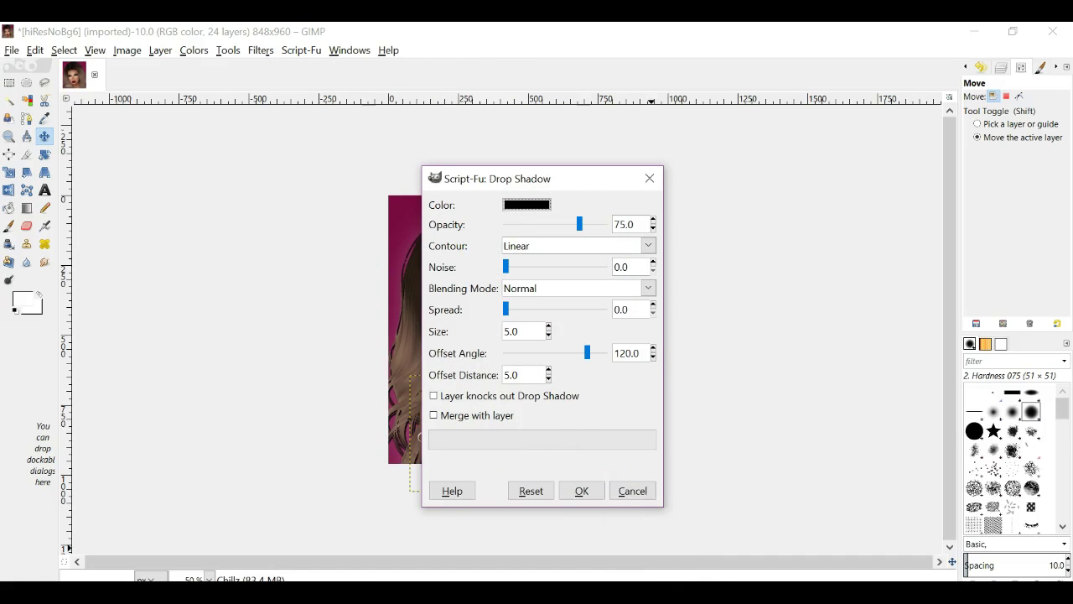
left_click(585, 495)
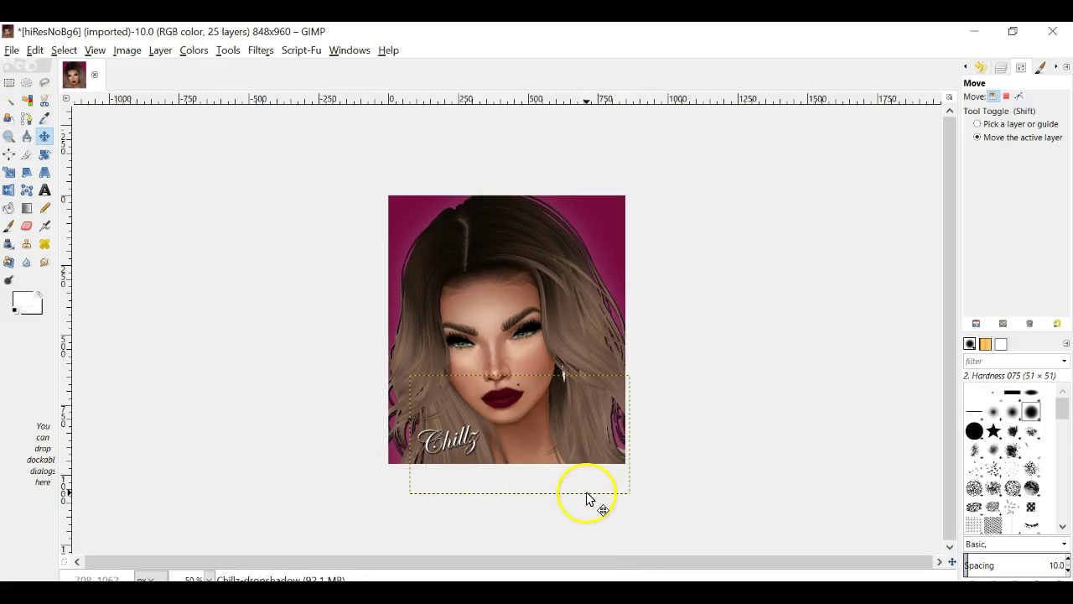
Apply a second black drop shadow with the same settings to the "Chillz" shadow layer to deepen it
left_click(301, 52)
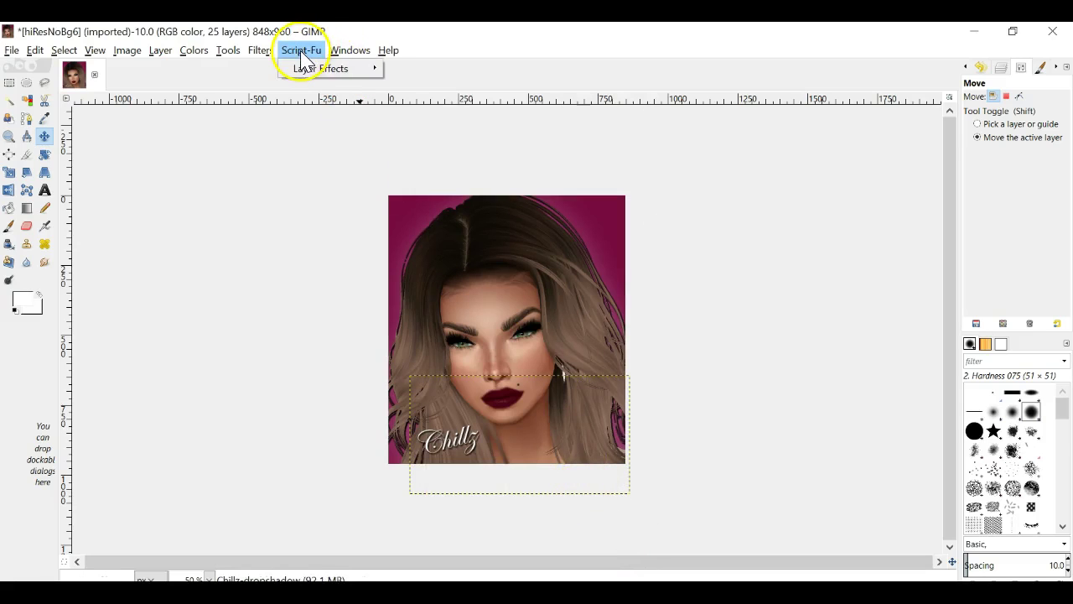
mouse_move(314, 71)
left_click(419, 101)
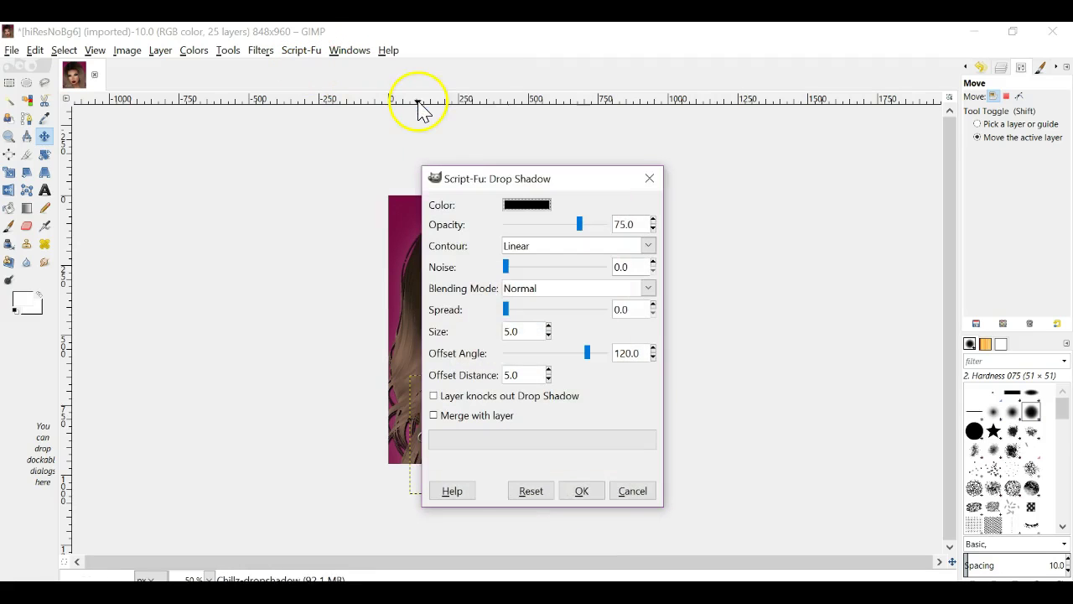
left_click(592, 491)
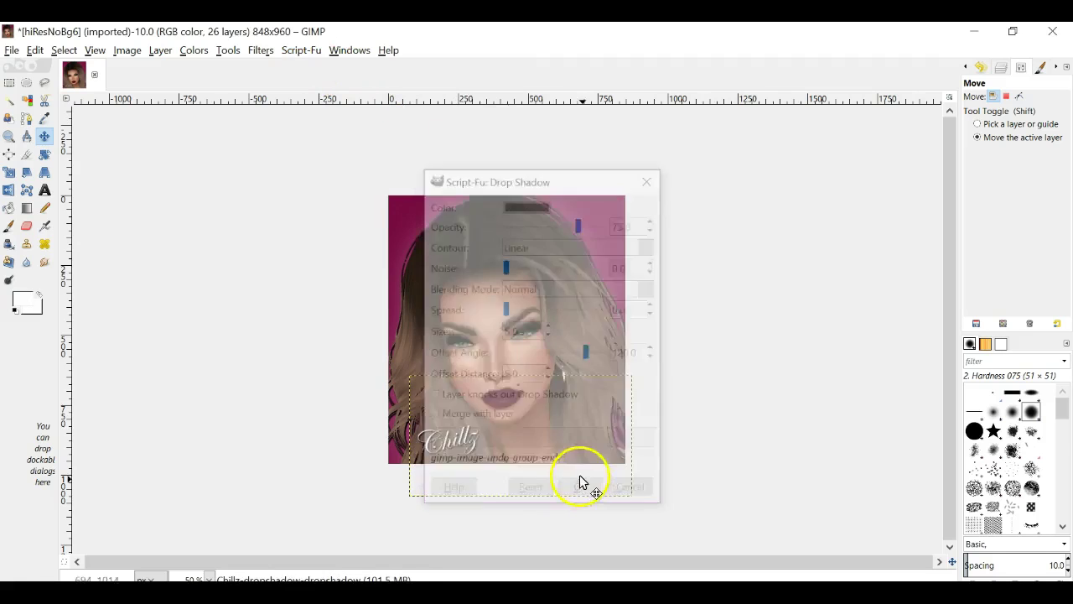
Add a light pink outer glow with opacity 75 and size 5 to the "Chillz" shadow layer
left_click(290, 51)
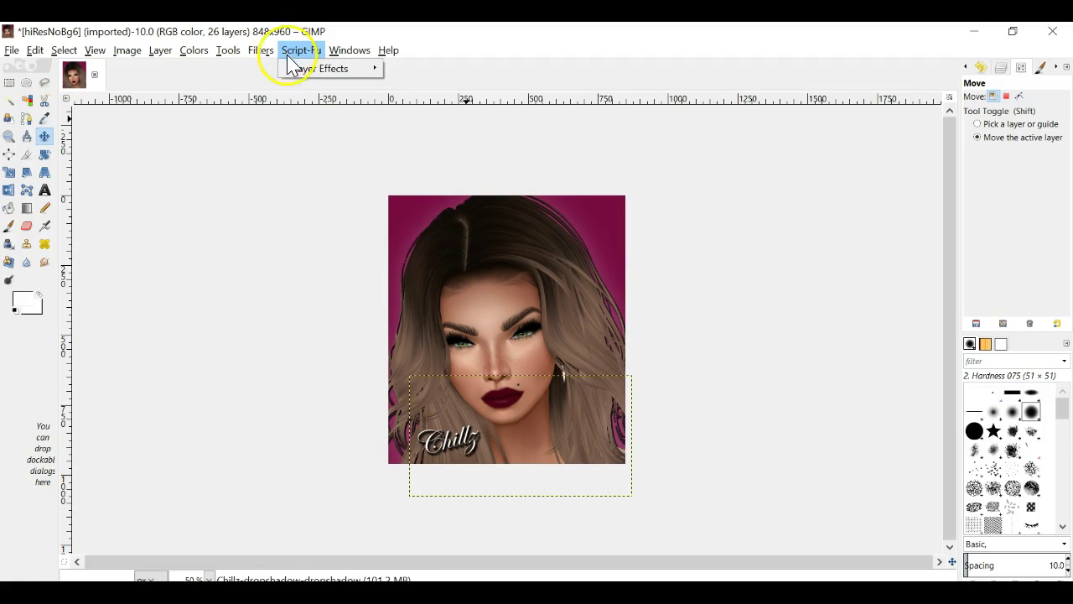
mouse_move(352, 74)
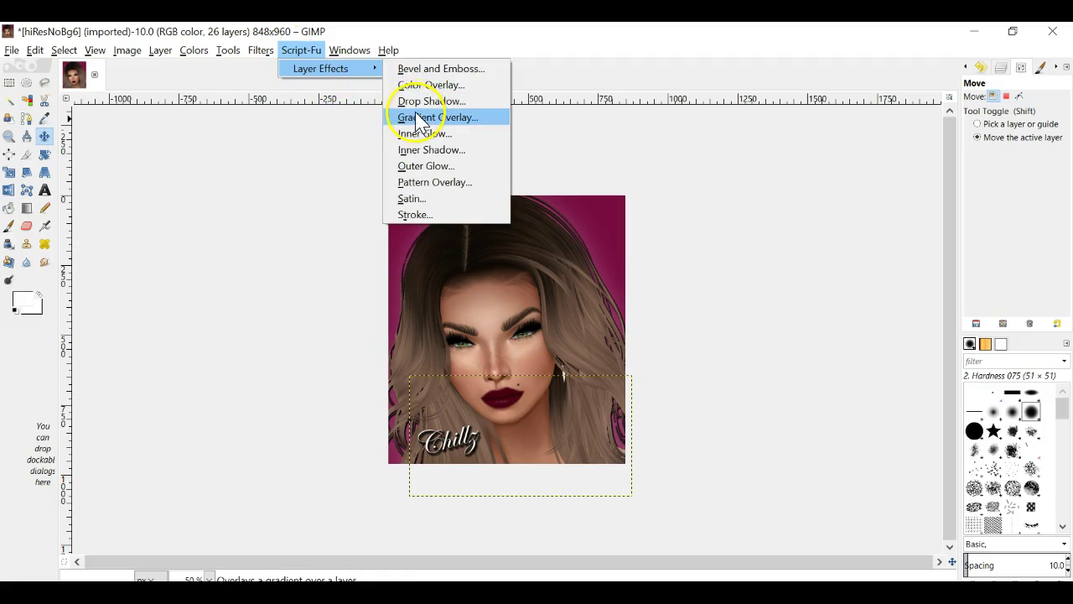
left_click(420, 166)
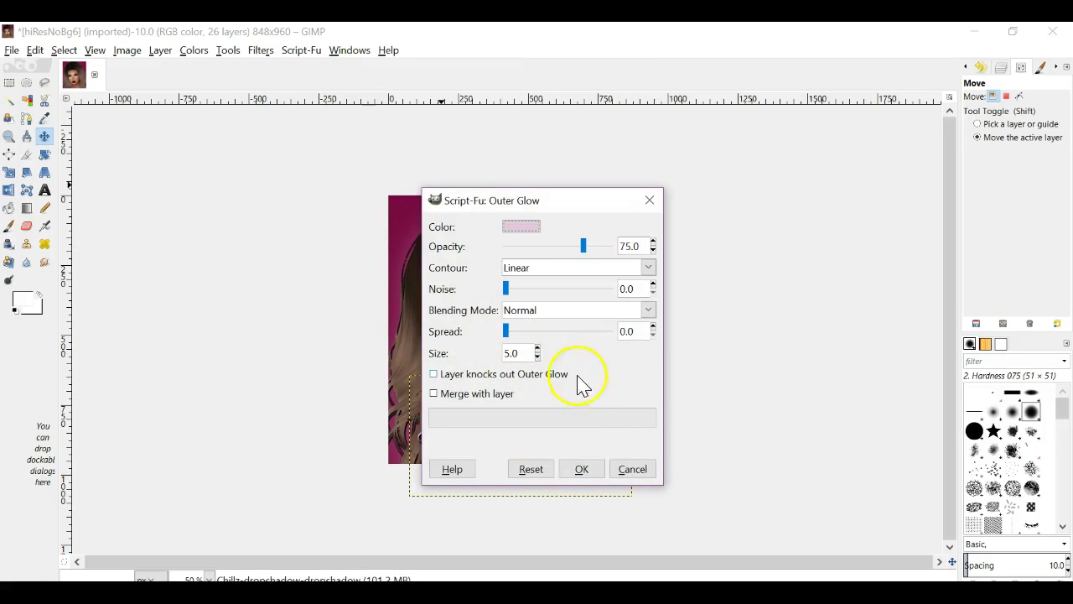
left_click(582, 470)
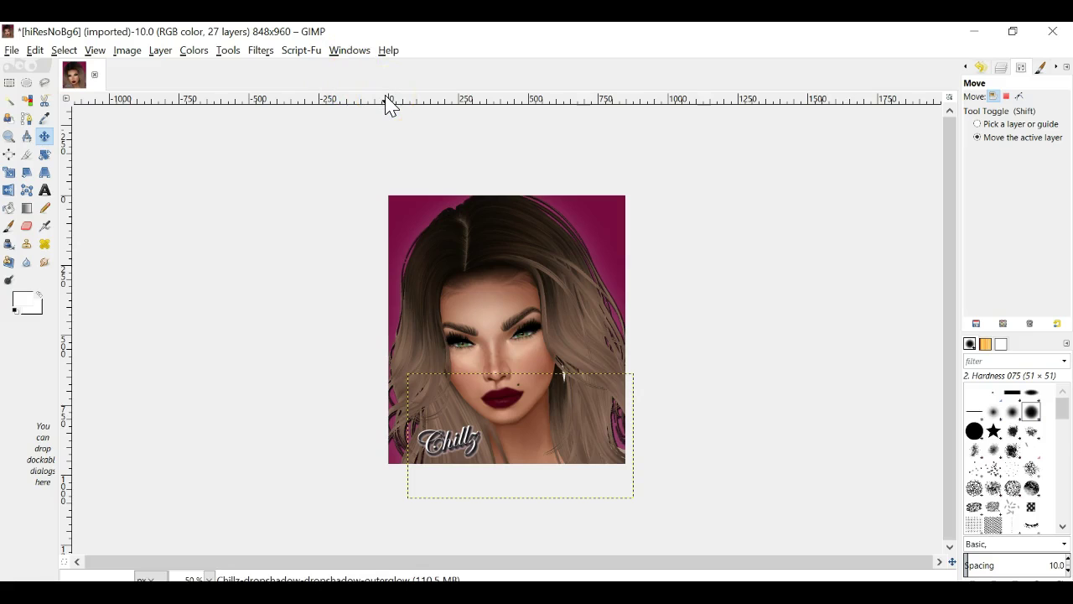
Export the full-size portrait to the Desktop as "new edit2 large.png" with the default PNG options
left_click(12, 51)
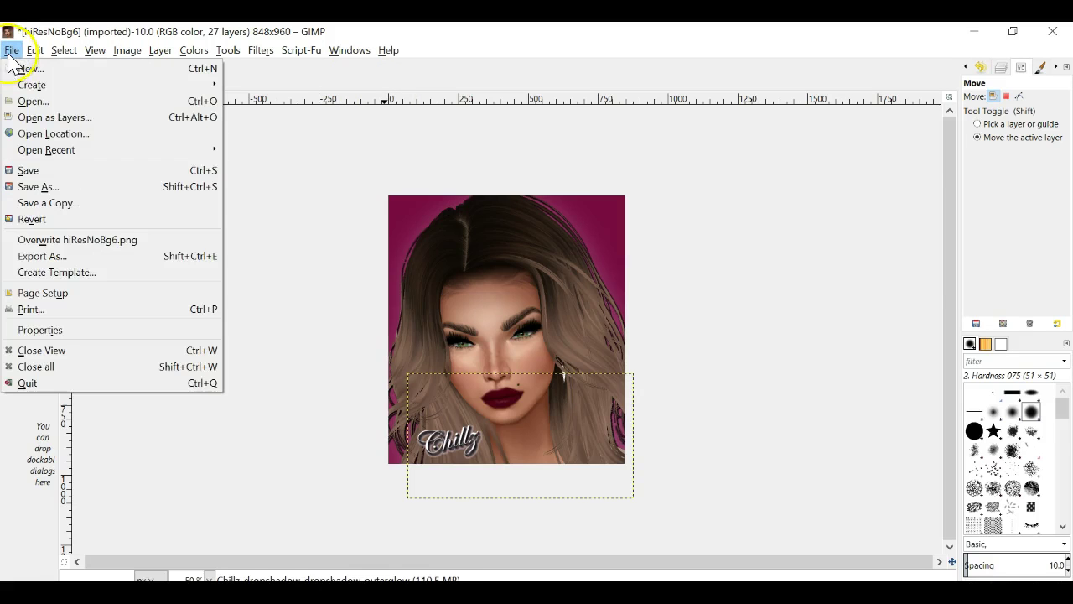
left_click(104, 260)
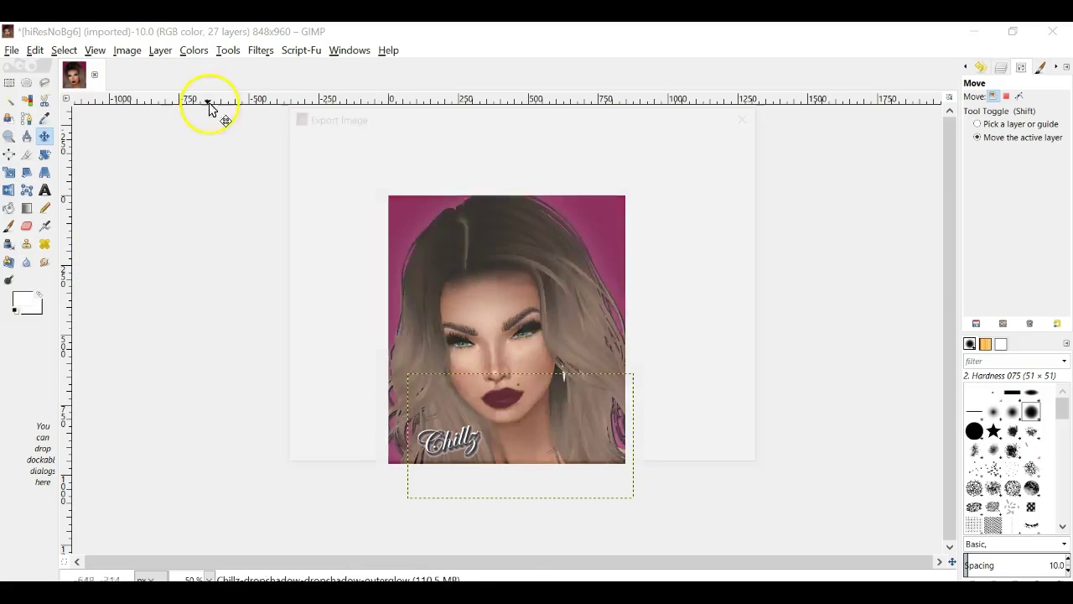
type("n")
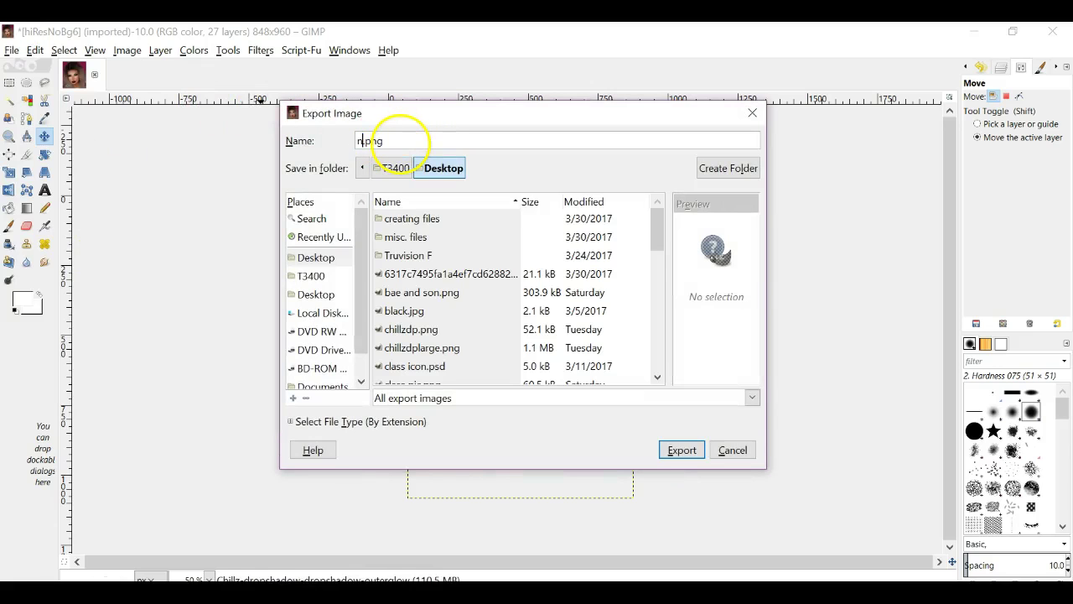
type("ew edit2 large")
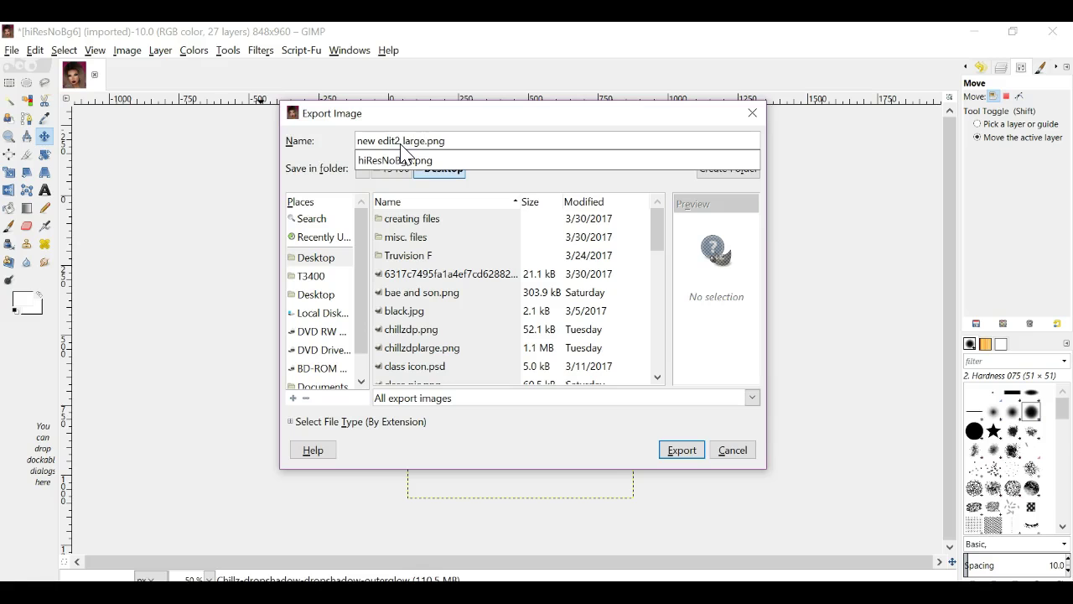
left_click(425, 141)
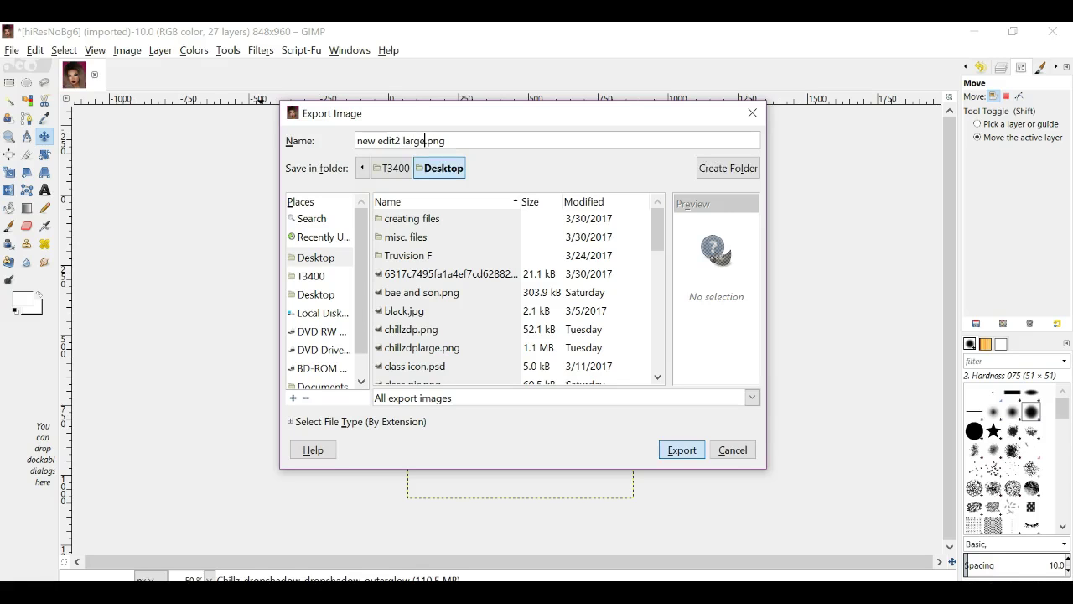
key("Return")
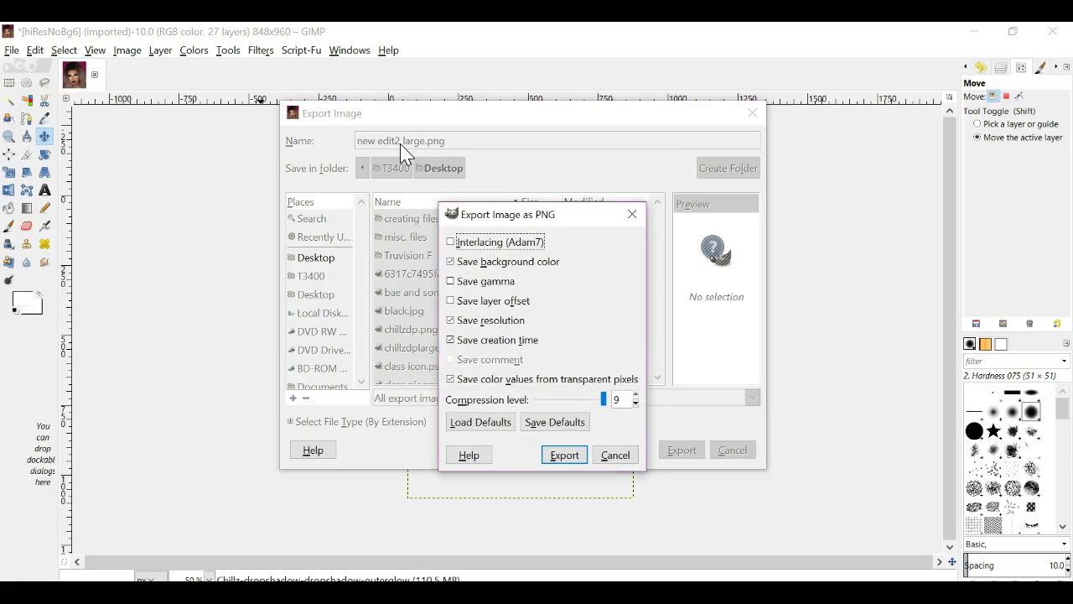
key("Return")
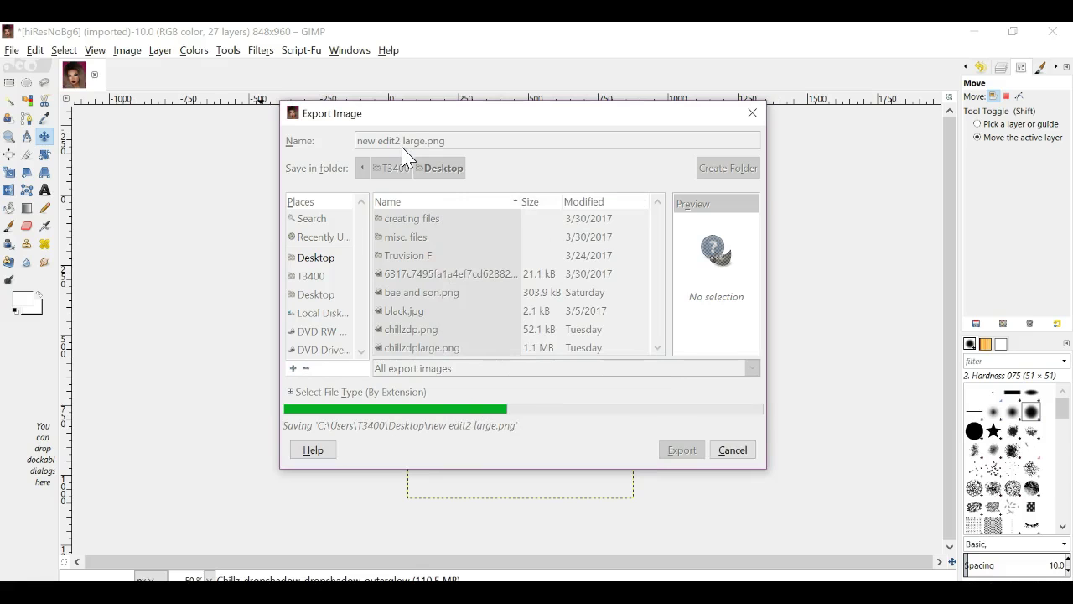
left_click(383, 148)
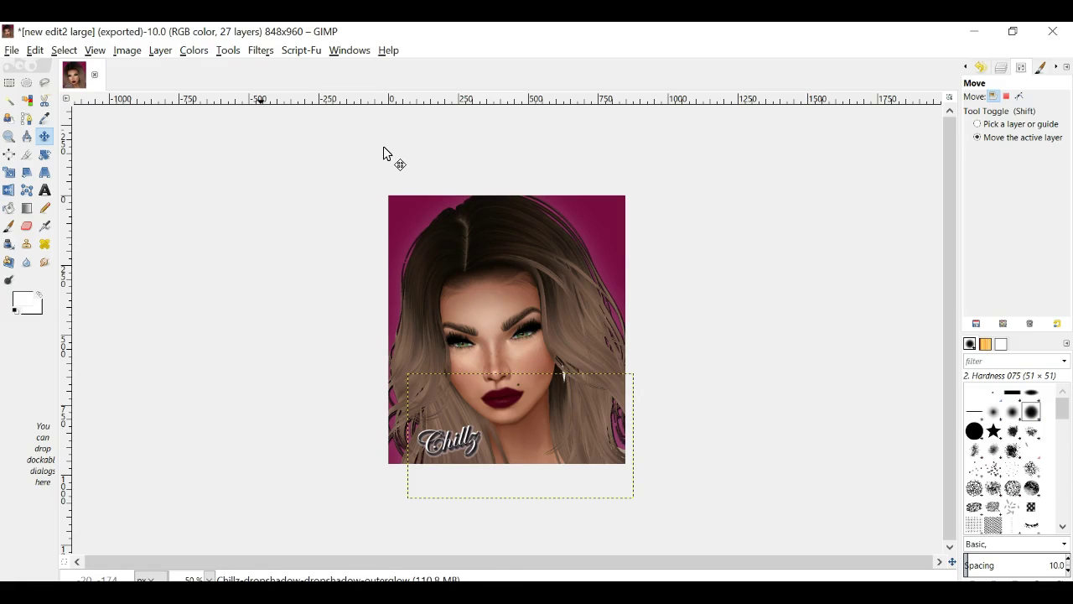
left_click(998, 67)
scroll(1027, 214, "down", 5)
scroll(1016, 167, "up", 5)
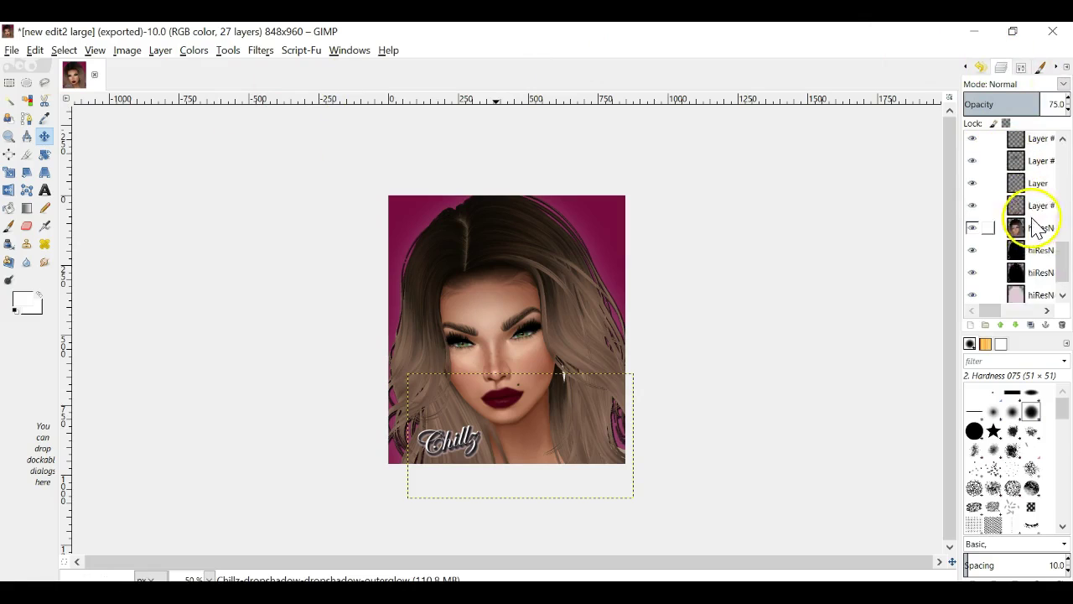
scroll(1030, 199, "down", 5)
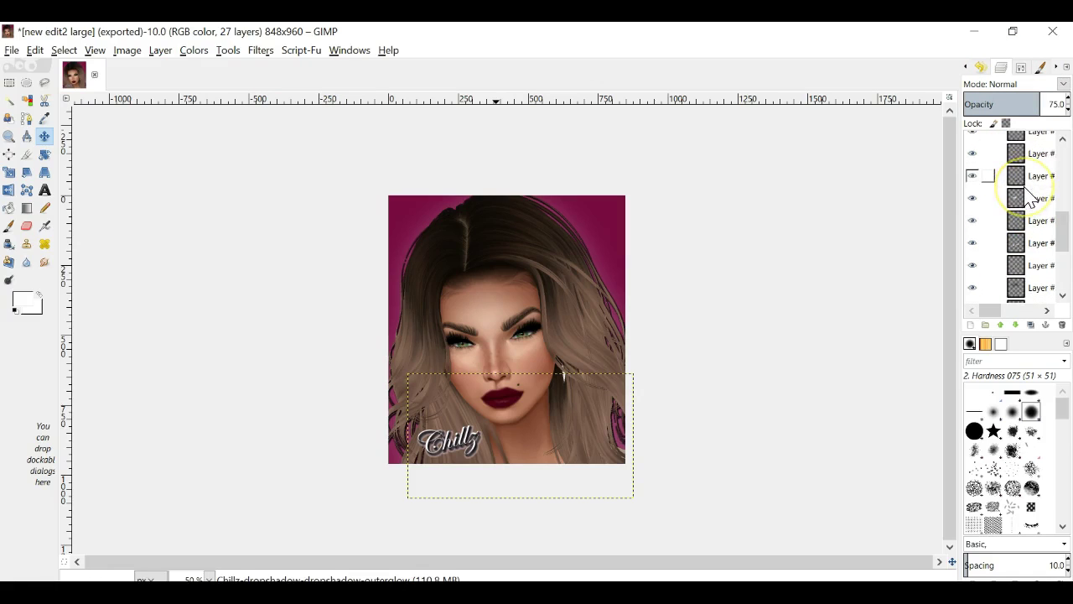
scroll(1030, 199, "up", 5)
left_click(125, 192)
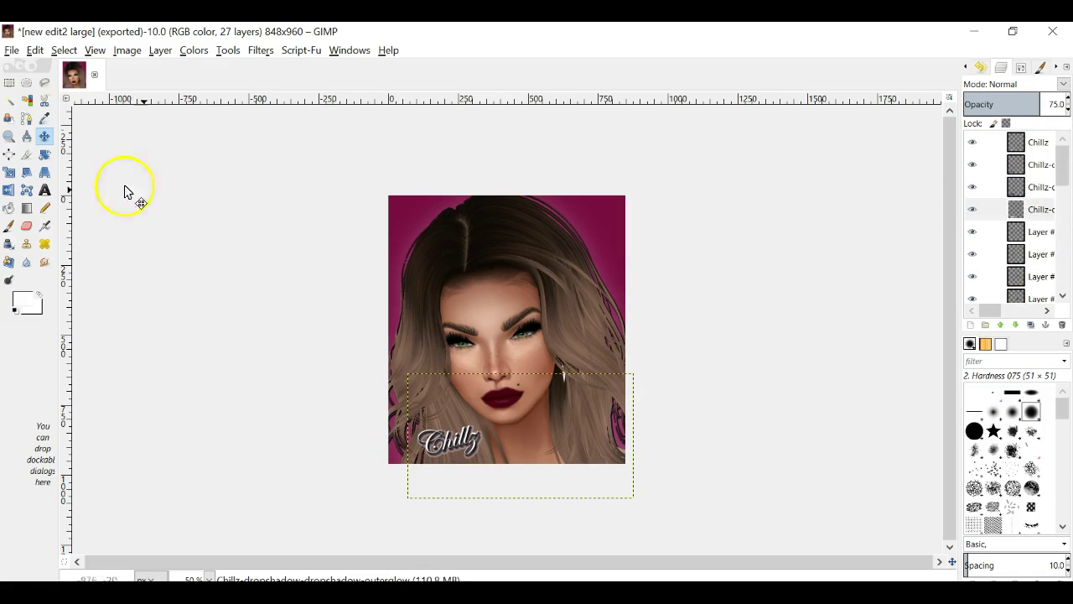
left_click(12, 49)
mouse_move(35, 50)
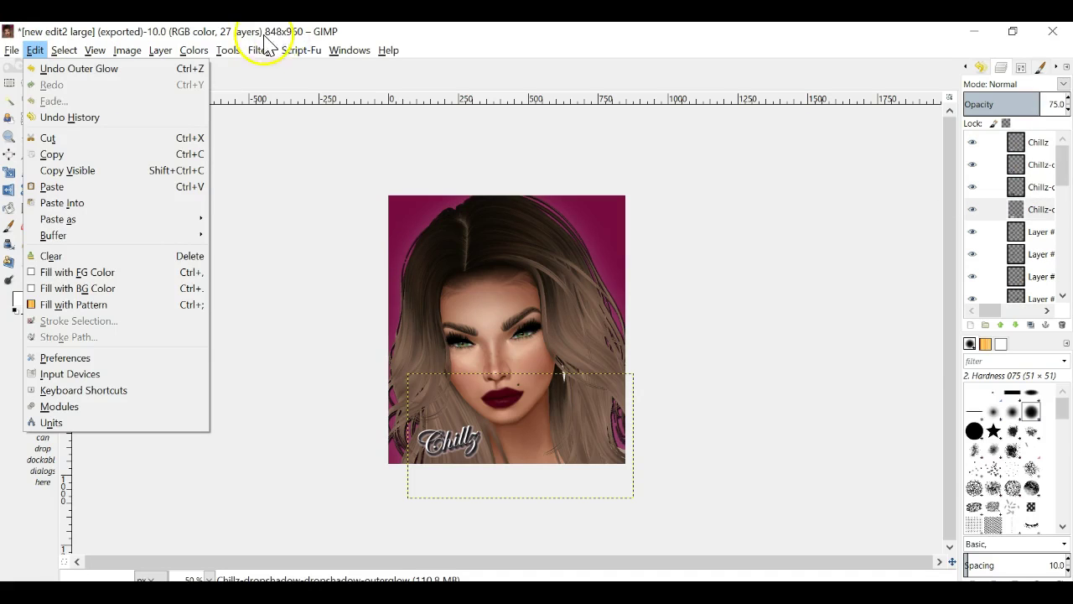
left_click(400, 33)
Scale the image to 160 × 220 px without keeping its proportions
left_click(126, 49)
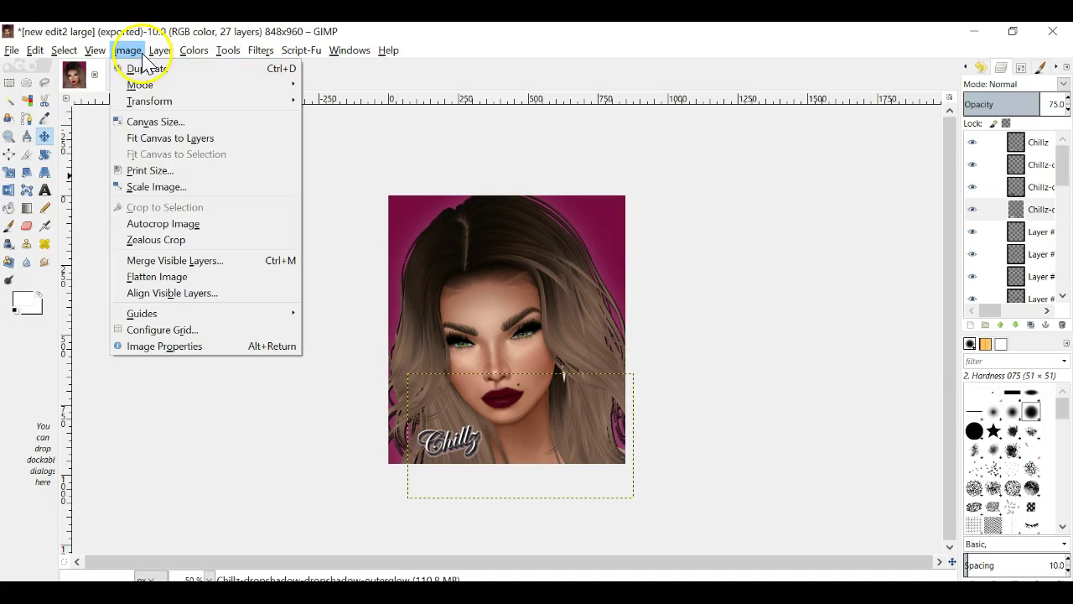
left_click(184, 187)
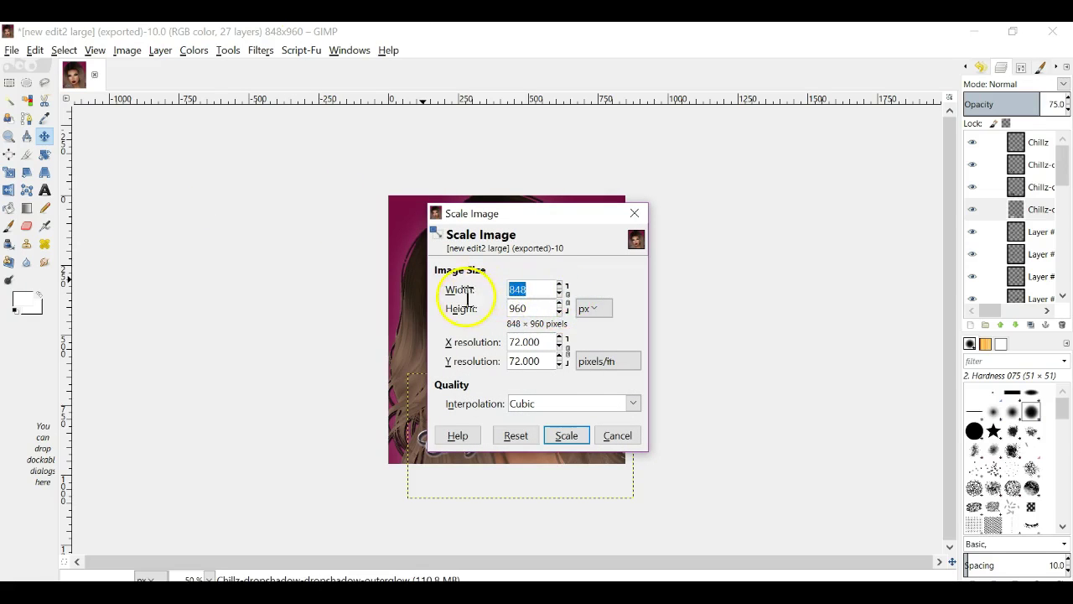
type("160")
left_click(529, 308)
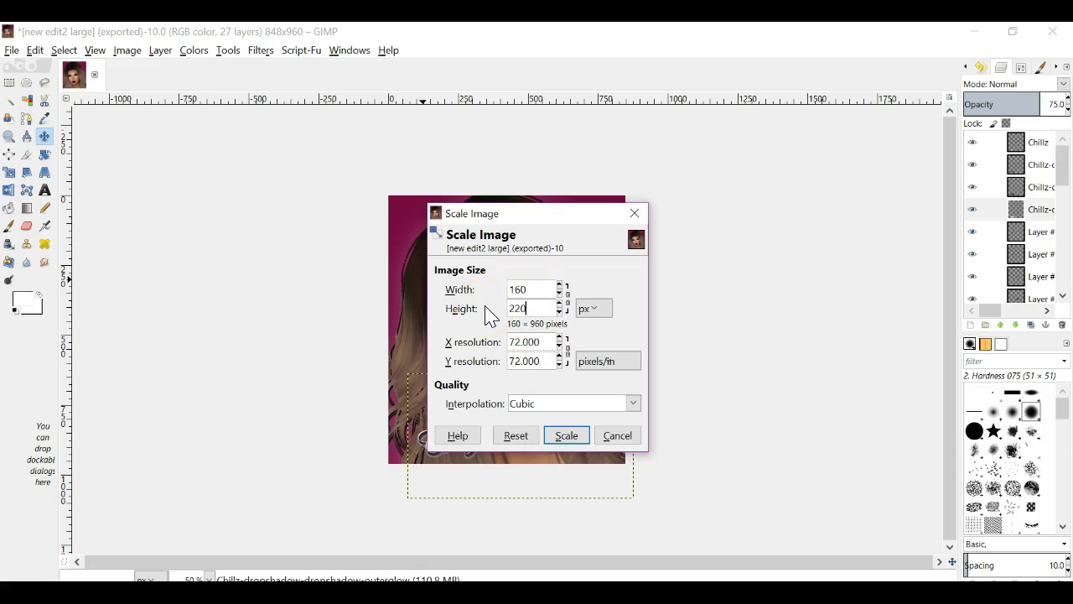
left_click(566, 436)
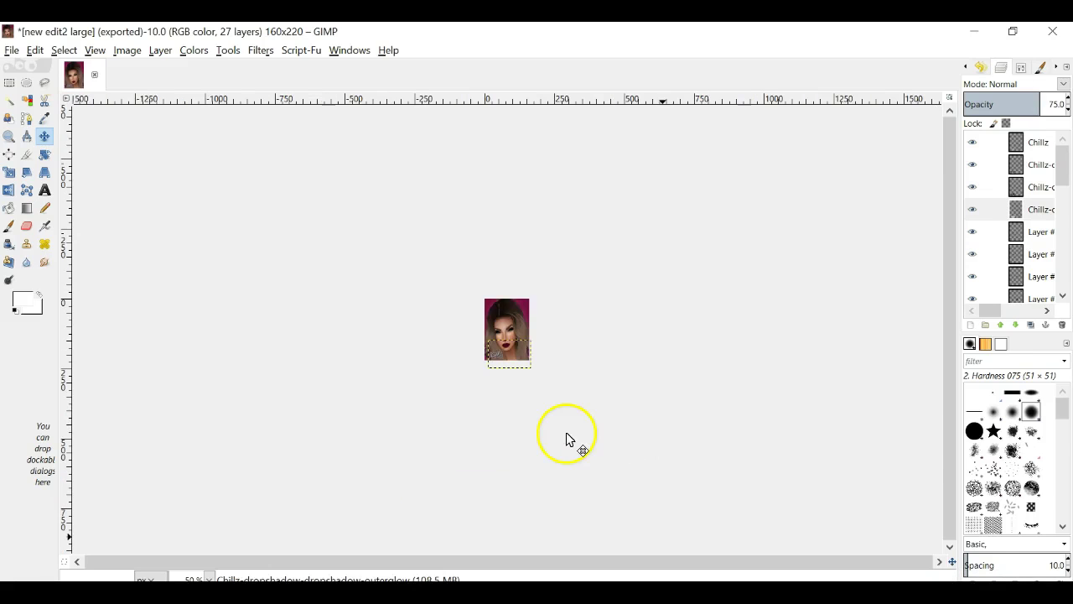
Export the scaled-down portrait to the Desktop as "new edit2 dp.png" with the default PNG options
left_click(12, 50)
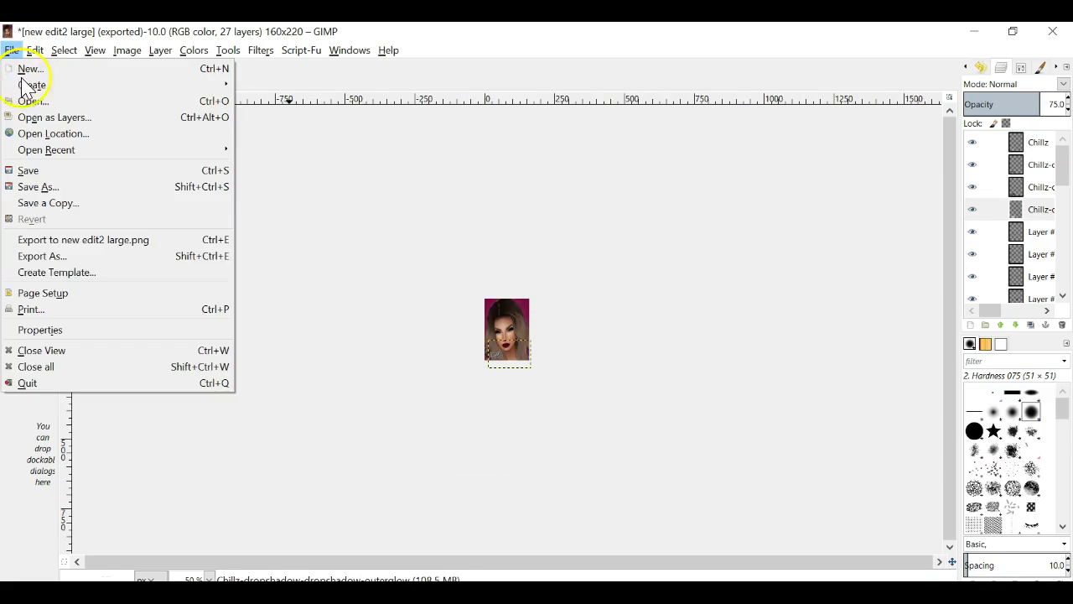
left_click(83, 259)
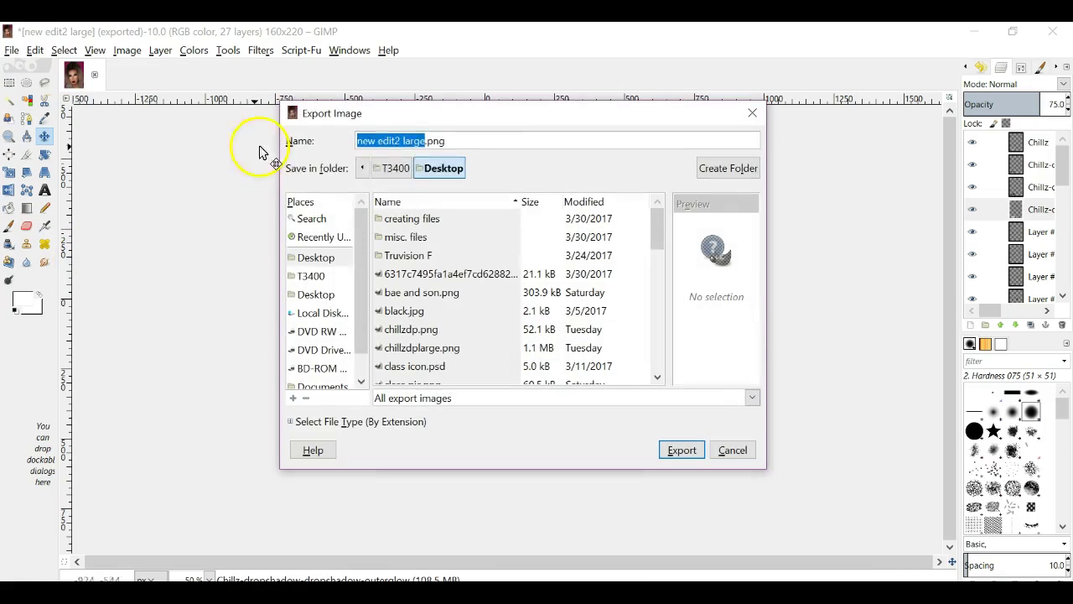
key("Right")
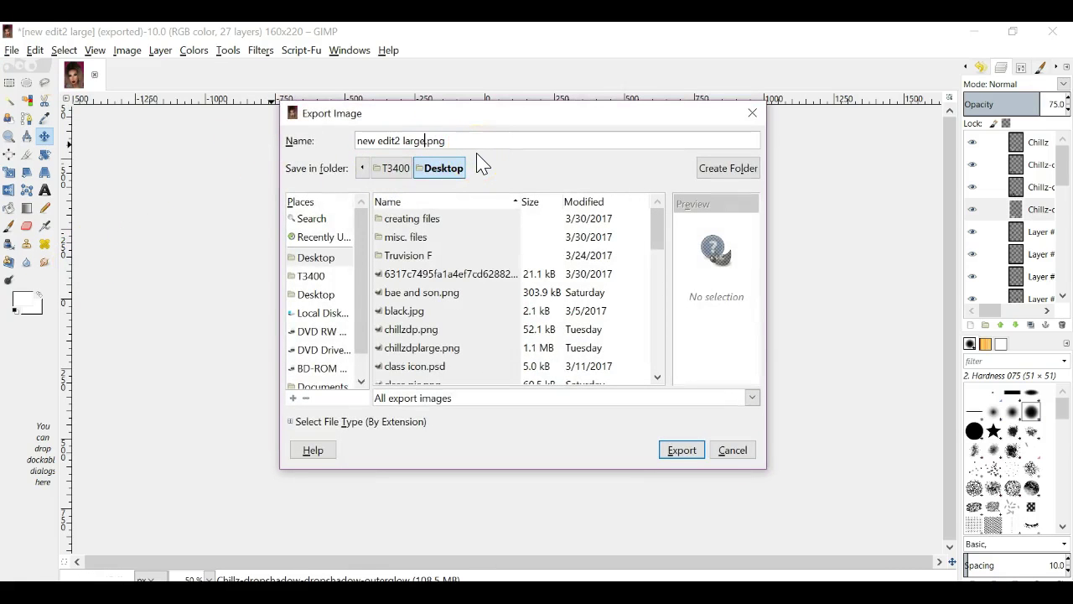
key("BackSpace")
key("BackSpace")
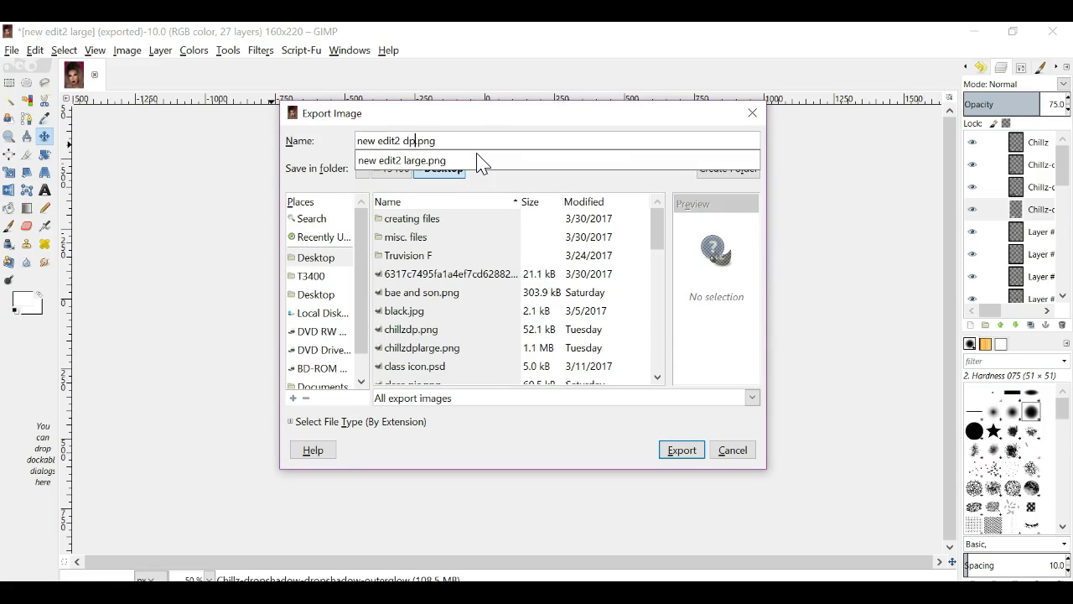
key("Return")
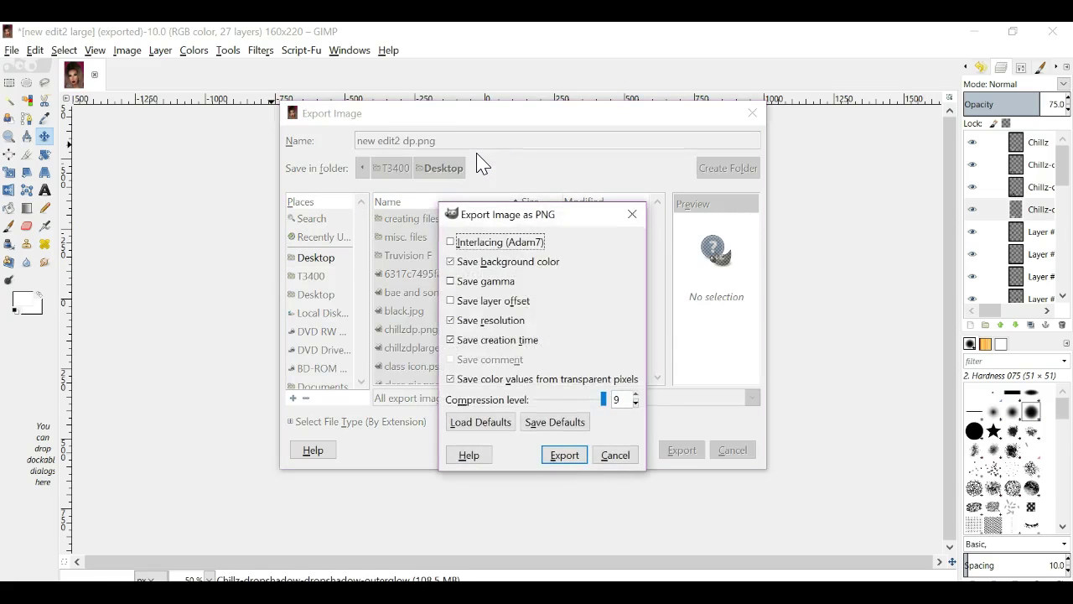
key("Return")
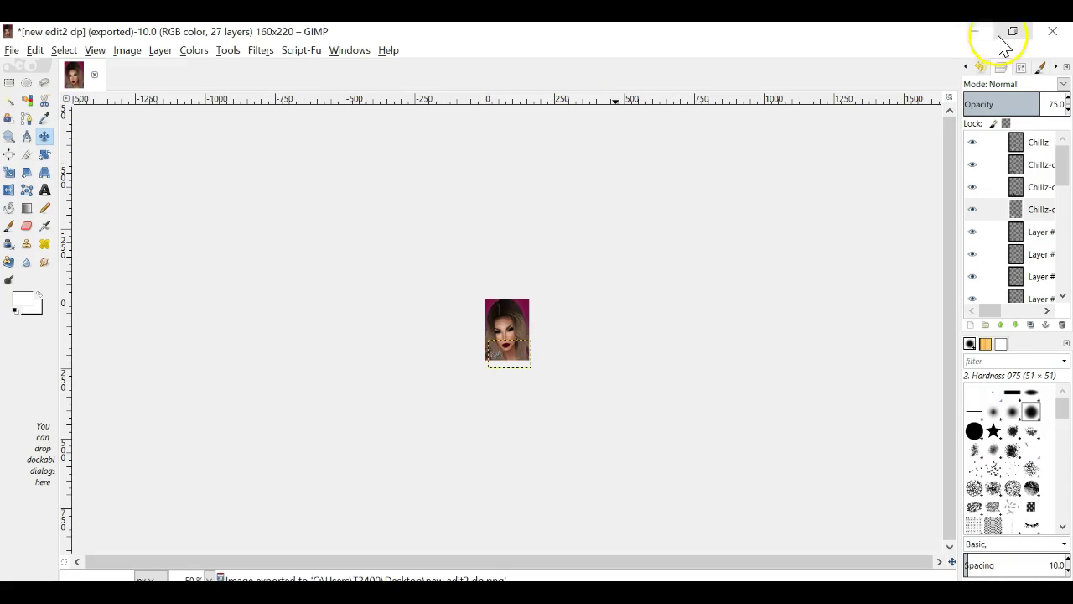
Minimize the GIMP and IMVU windows and close both open Photos windows to clear the desktop
left_click(975, 31)
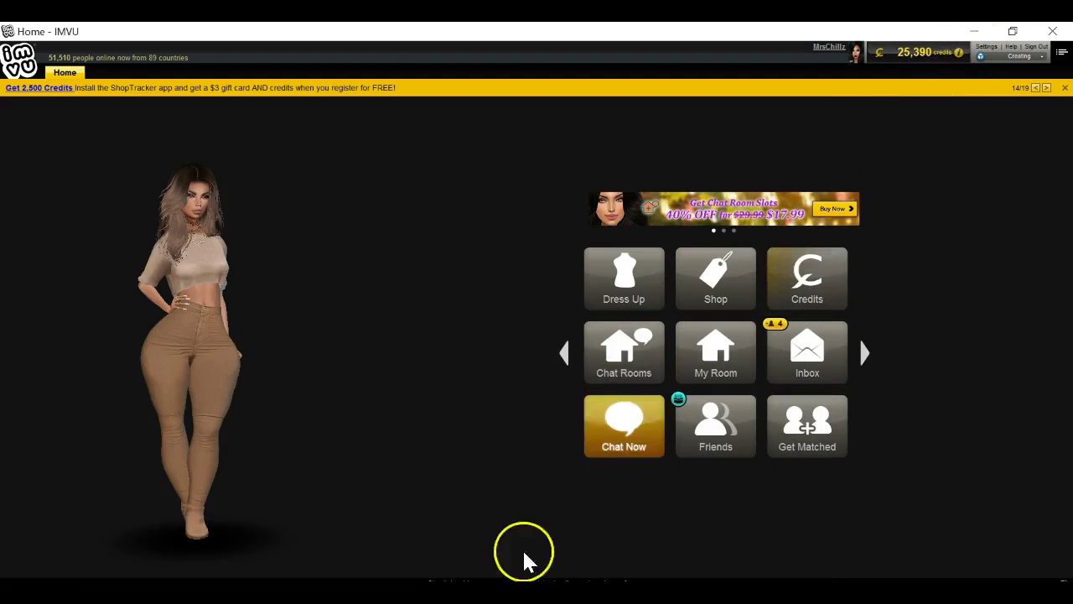
left_click(975, 32)
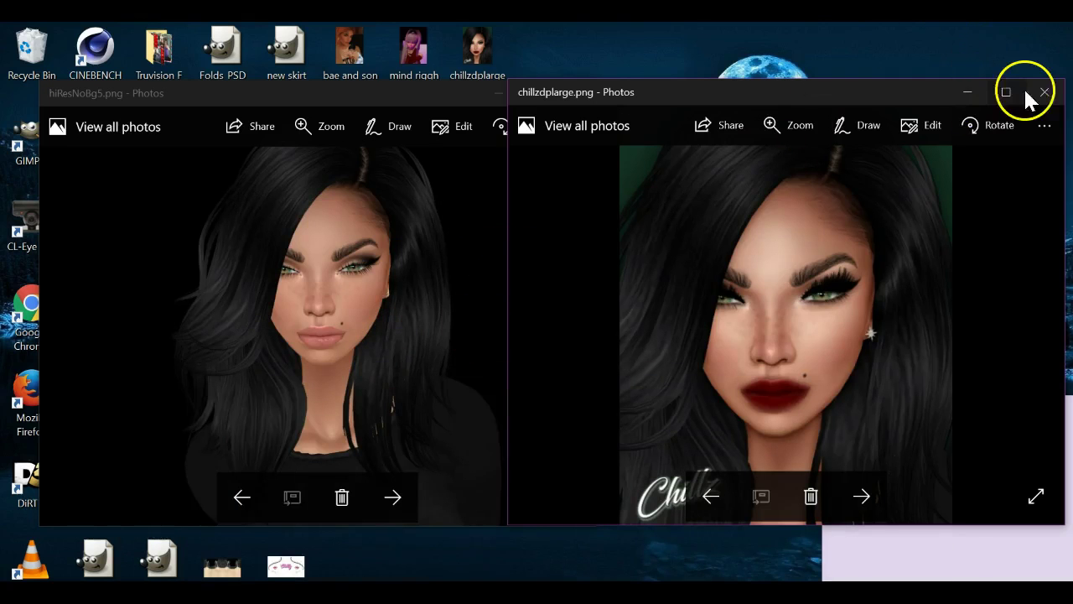
left_click(1044, 92)
left_click(577, 92)
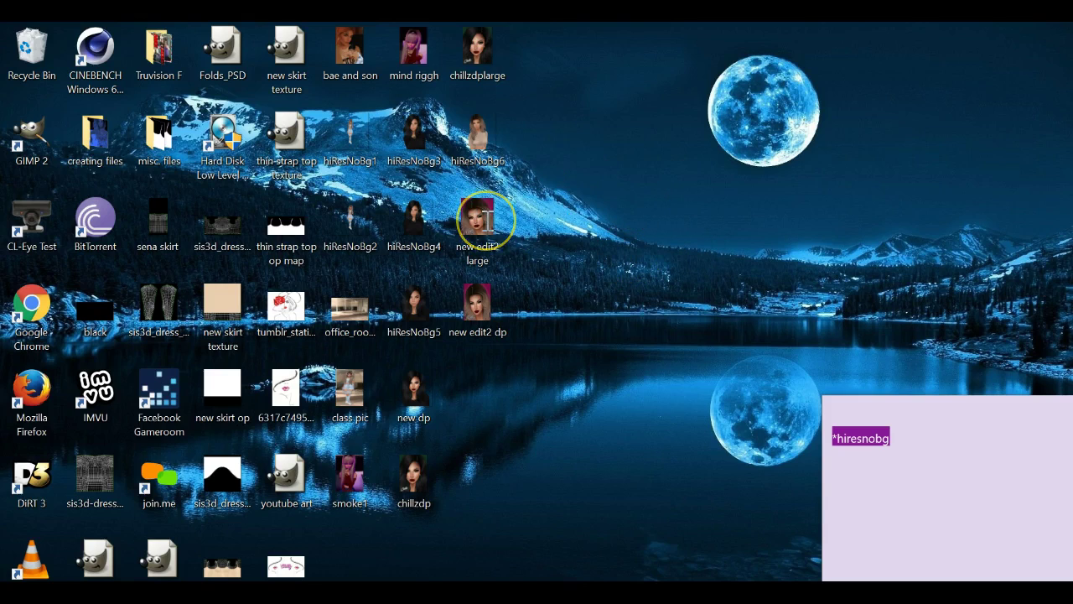
Open the original picture hiResNoBg6 from the desktop in Photos and move its window clear of the sticky note
right_click(464, 151)
left_click(508, 134)
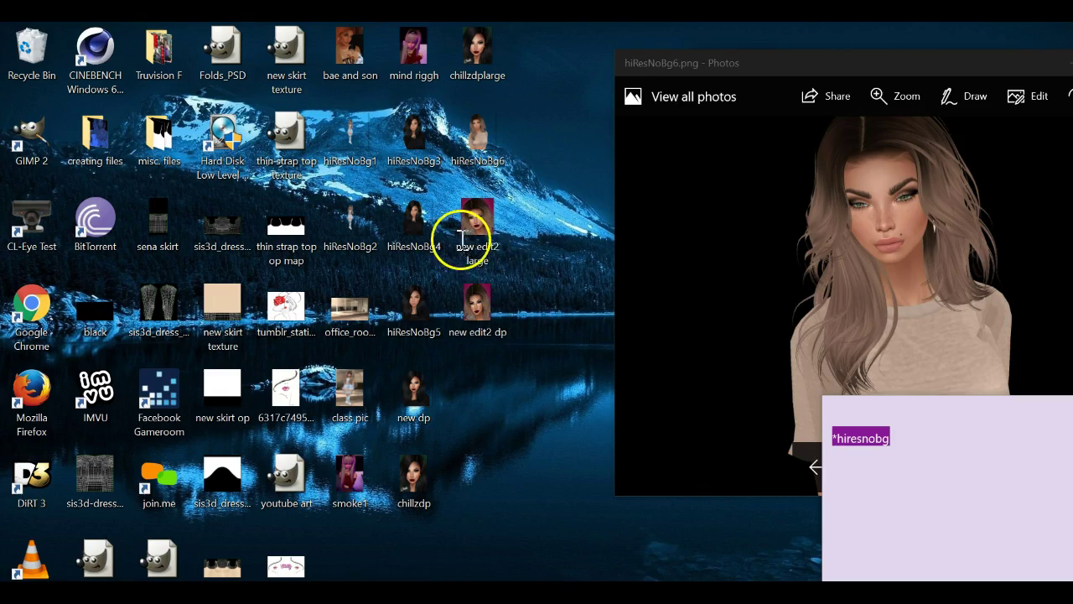
left_click(901, 468)
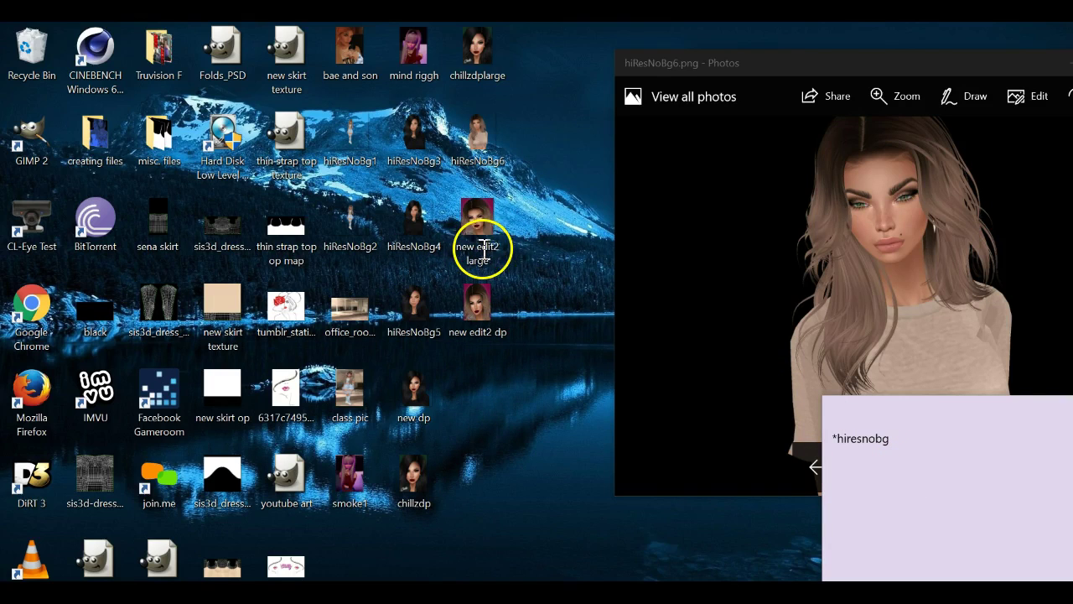
left_click_drag(791, 72, 101, 125)
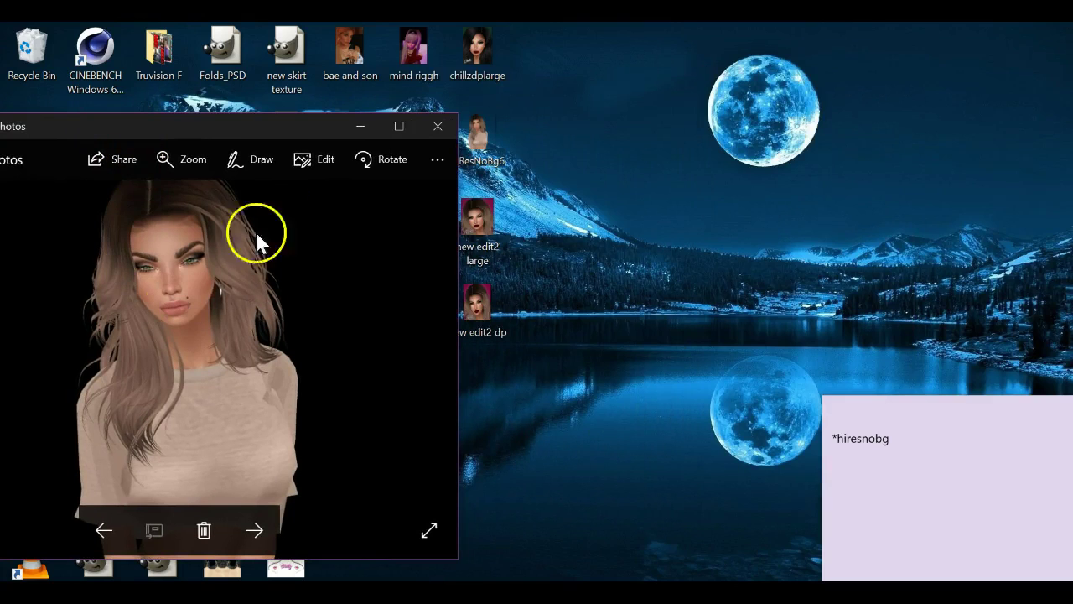
Switch back to GIMP and undo the scaling of the portrait to 160 × 220 px
left_click(478, 220)
right_click(480, 233)
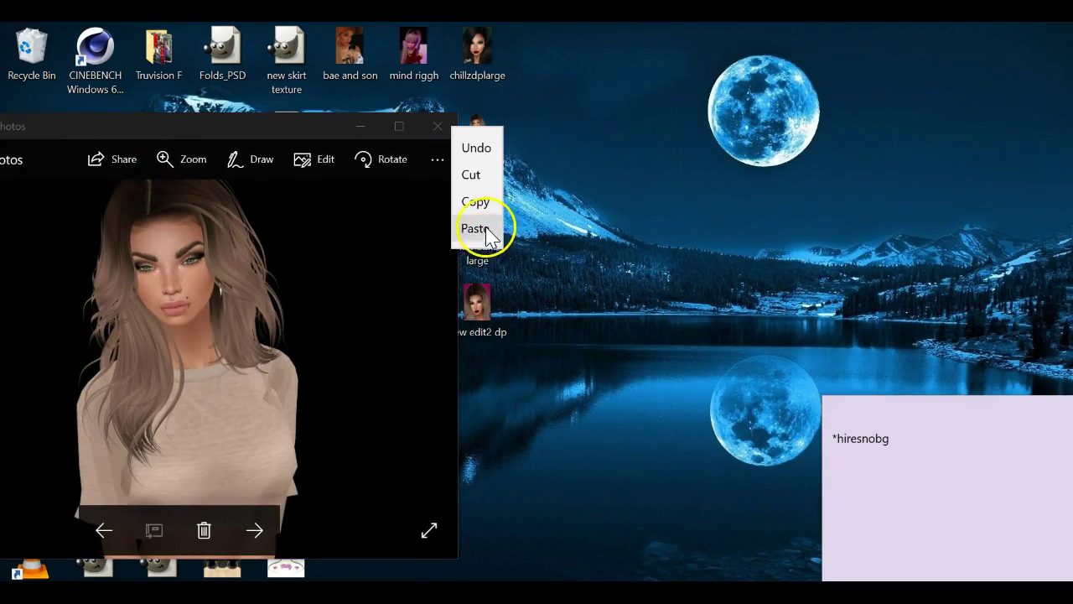
left_click(461, 243)
left_click(643, 319)
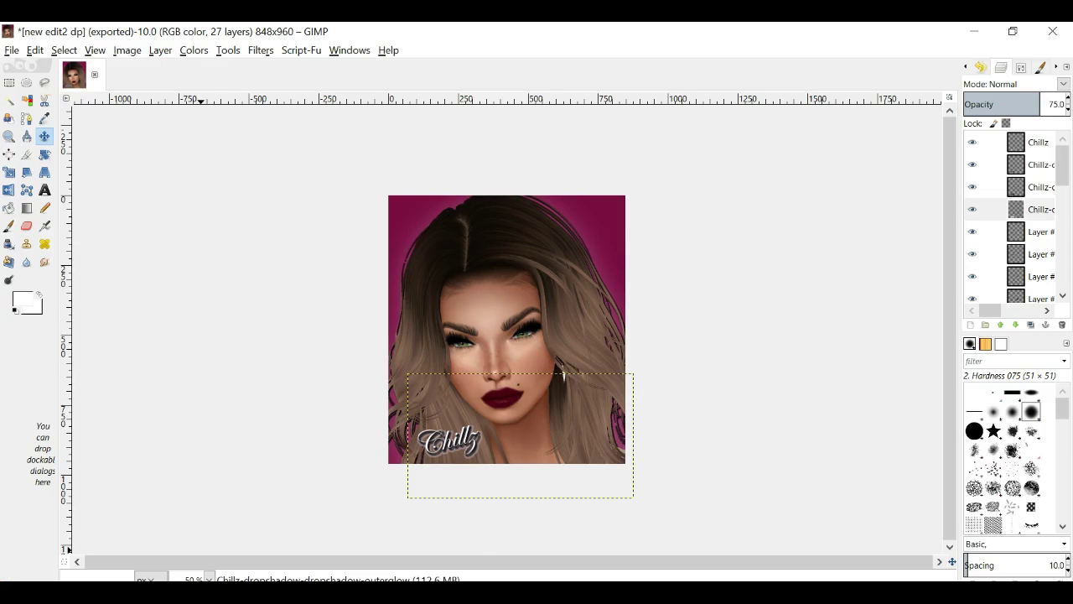
Place the Photos window with the original hiResNoBg6.png beside the edited portrait in GIMP and compare the two pictures
key("alt+Tab")
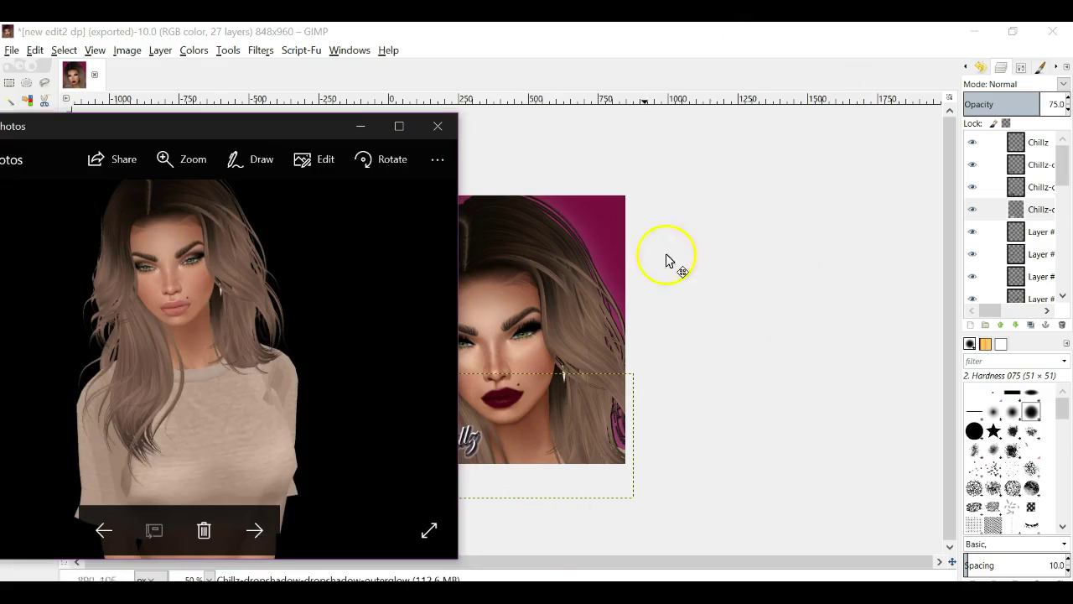
left_click_drag(315, 129, 483, 166)
left_click_drag(894, 109, 997, 155)
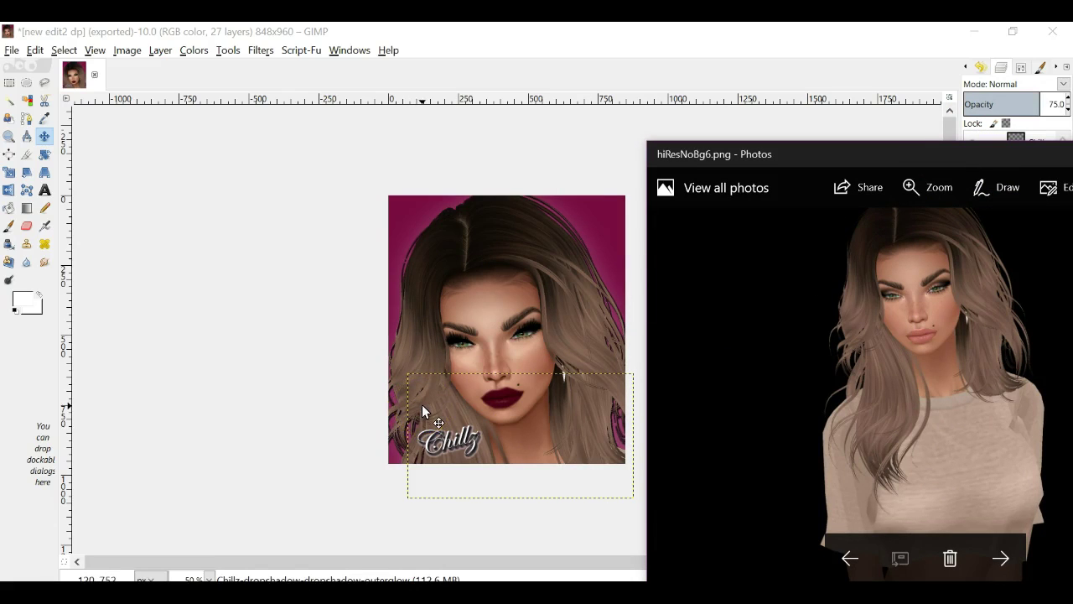
left_click(532, 293)
left_click(430, 327)
mouse_move(430, 332)
left_mouse_down()
mouse_move(481, 340)
mouse_move(522, 319)
mouse_move(594, 381)
mouse_move(497, 325)
mouse_move(486, 423)
mouse_move(491, 399)
left_mouse_up()
left_click(391, 431)
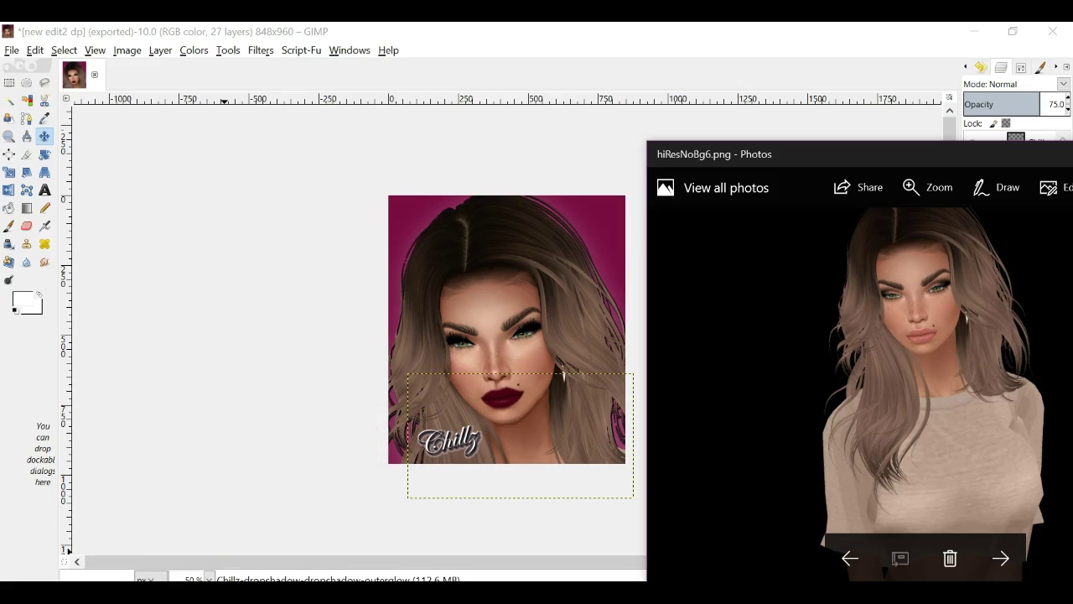